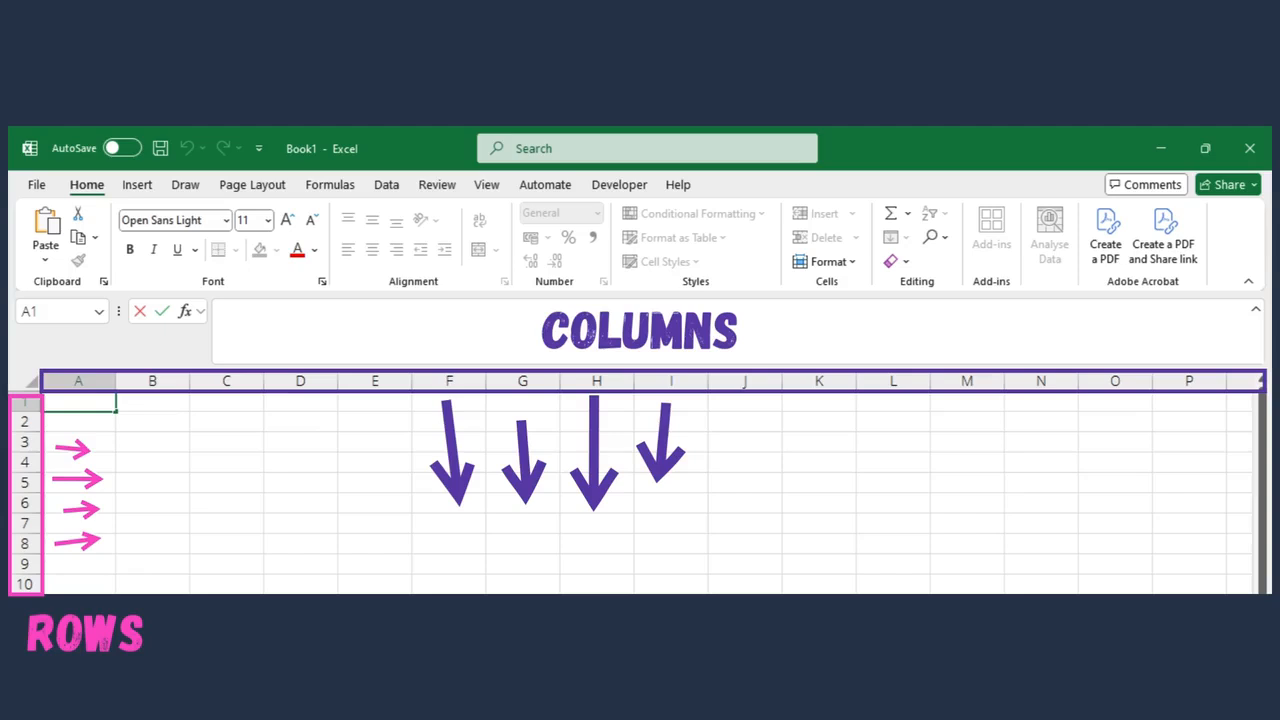
type("Cell")
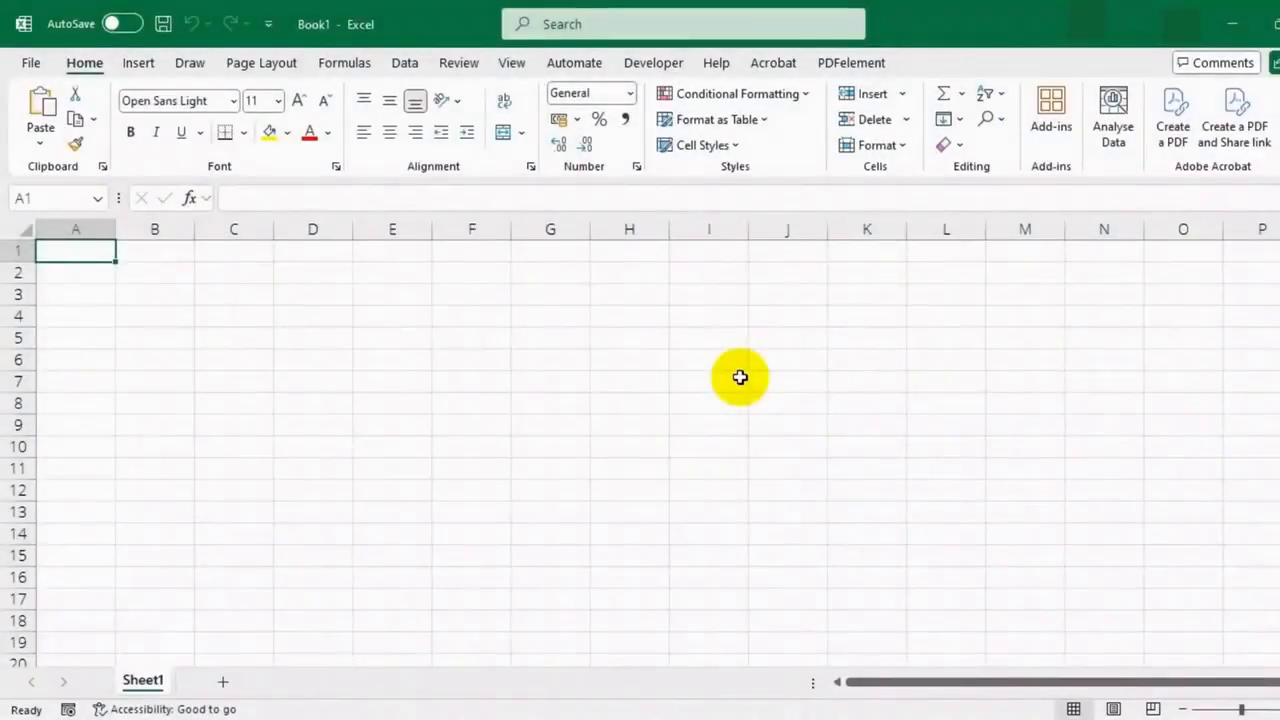
Save the workbook to OneDrive as an Excel Workbook named ABC (Pty) Ltd Cash Flow 2025
left_click(48, 66)
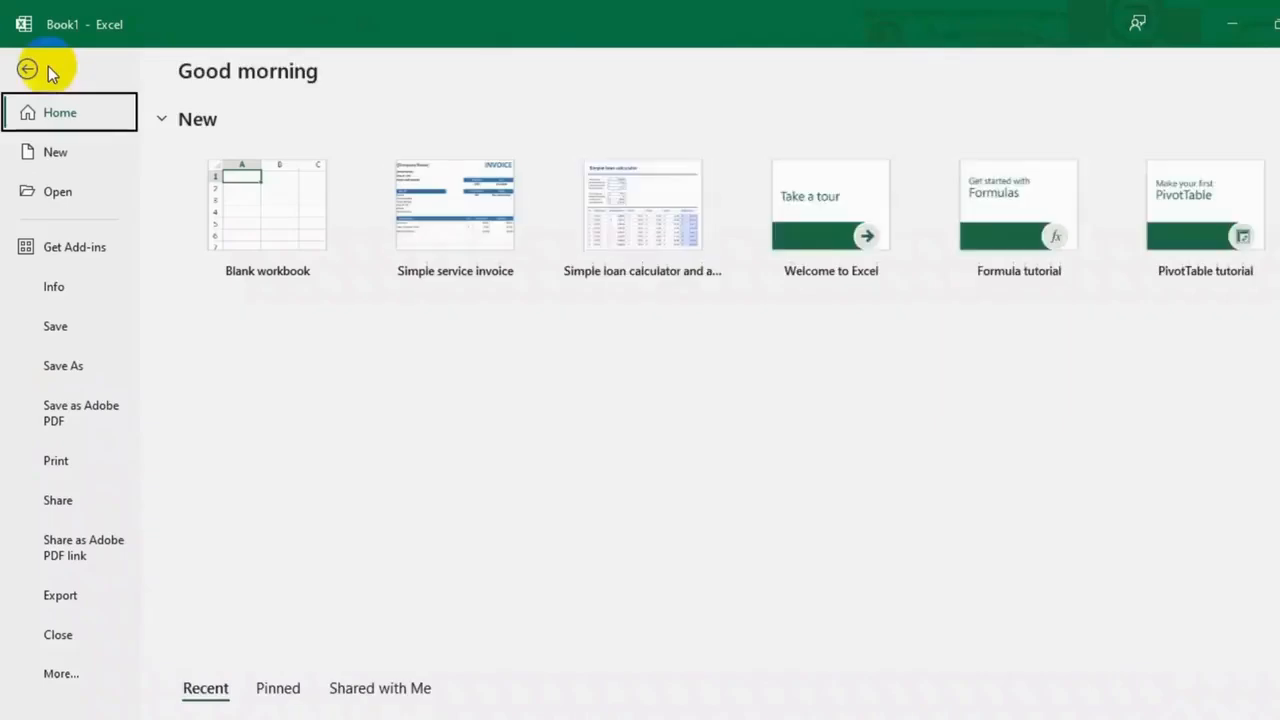
left_click(55, 324)
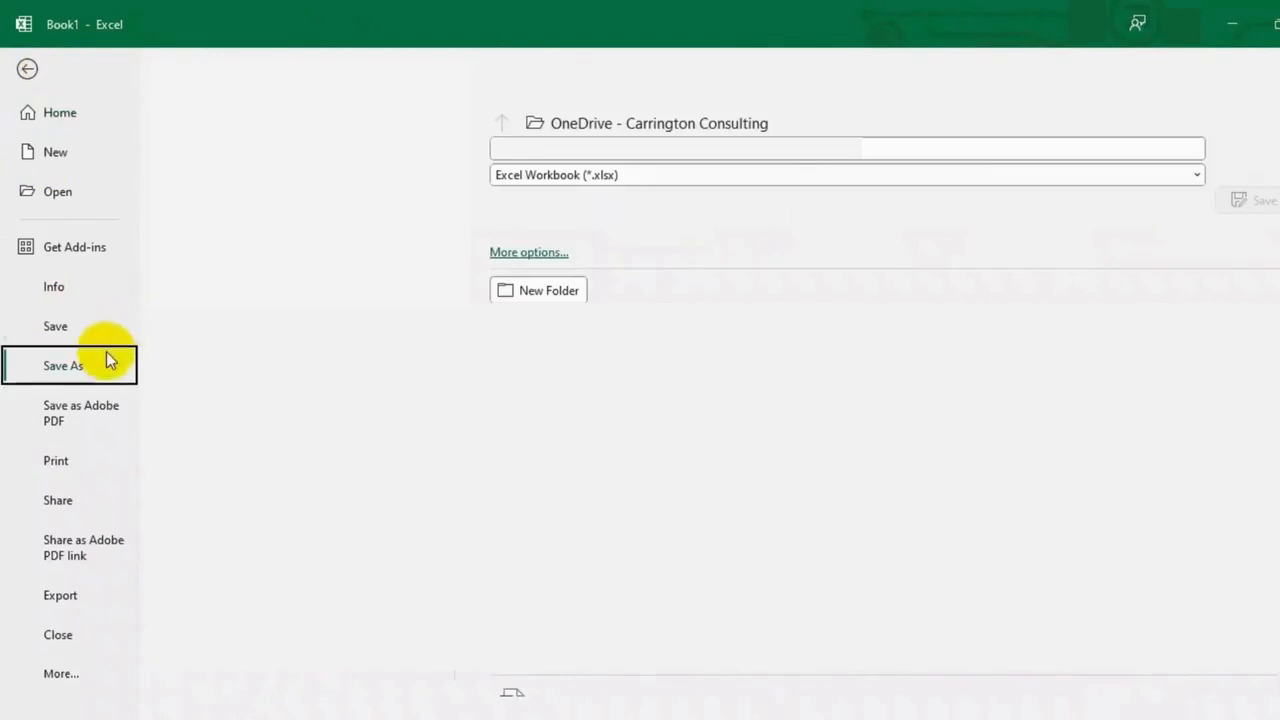
left_click(605, 148)
type("ABC (Pty) Ltd Cash F")
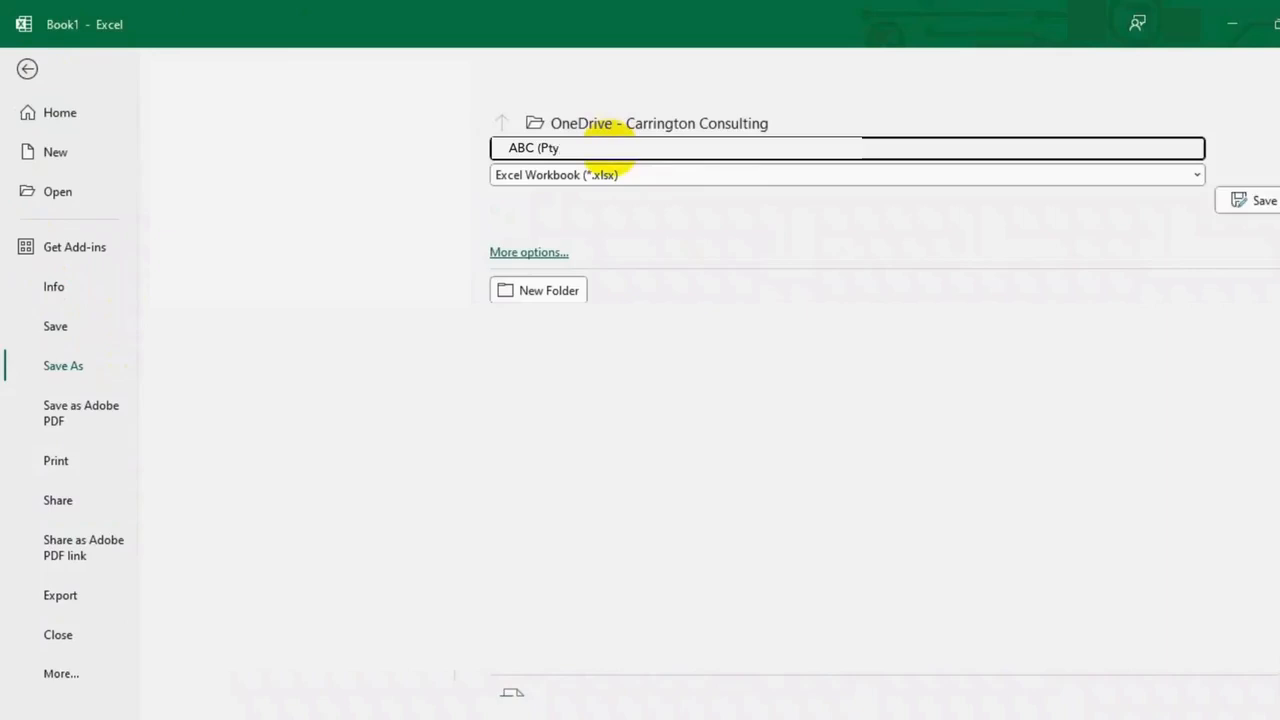
type("low 2025")
left_click(1242, 201)
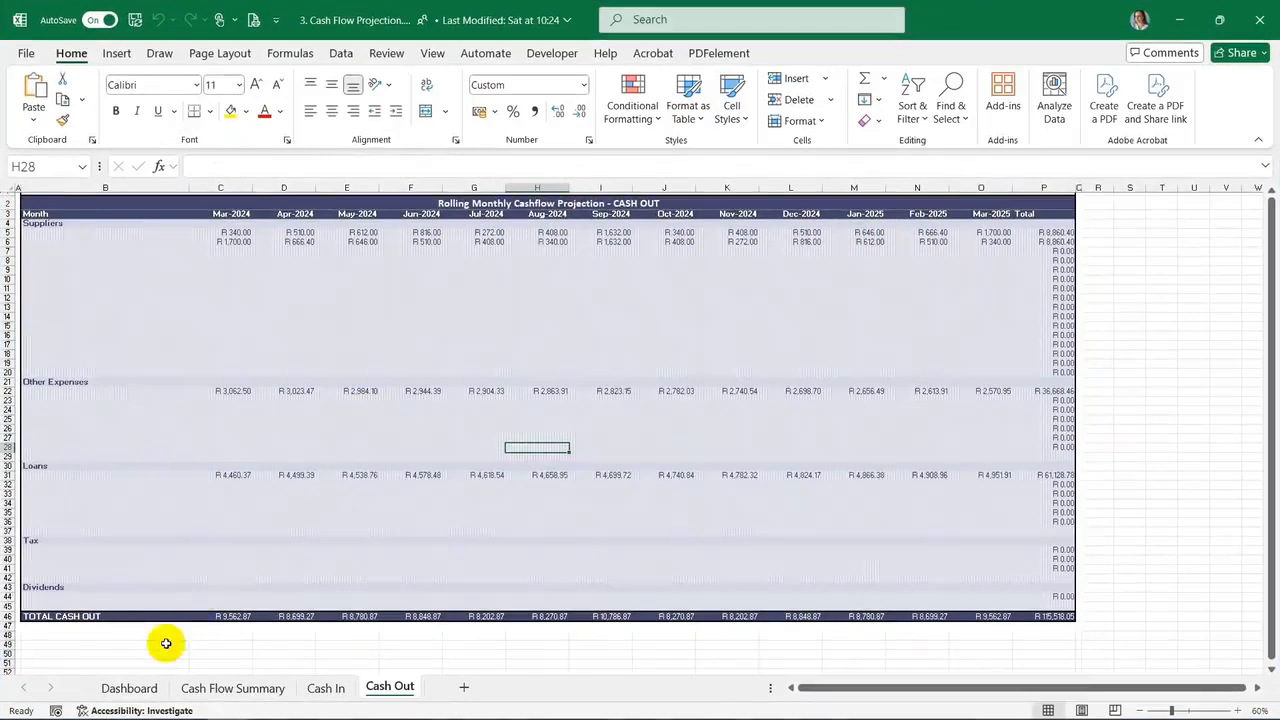
Examine the Dashboard charts and the Cash Flow Summary row labels and their formulas, such as the Available Amount
left_click(135, 688)
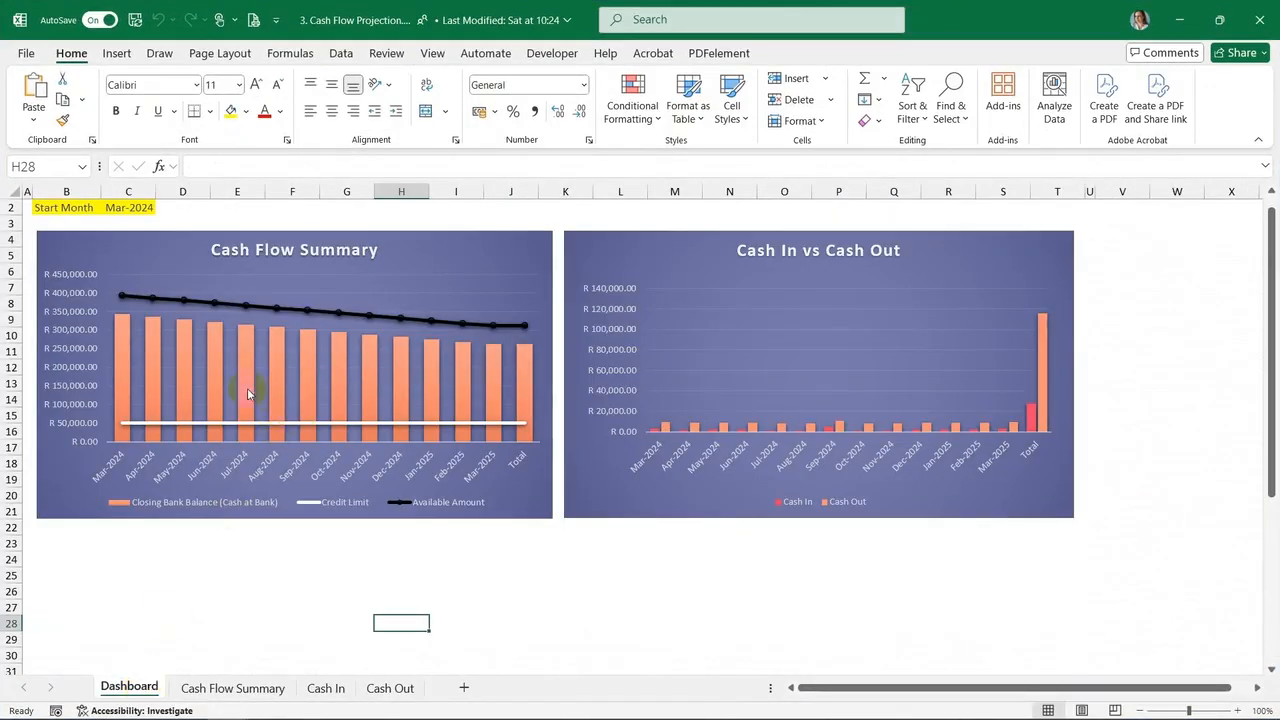
mouse_move(242, 380)
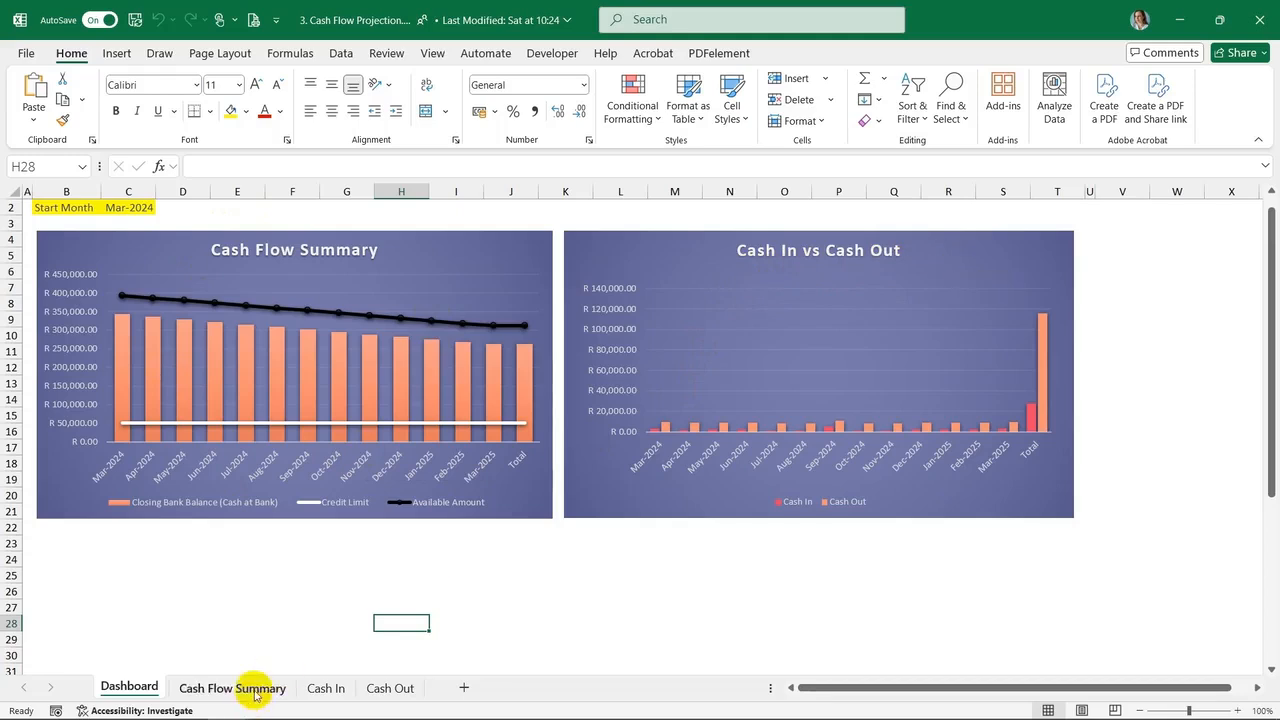
left_click(255, 689)
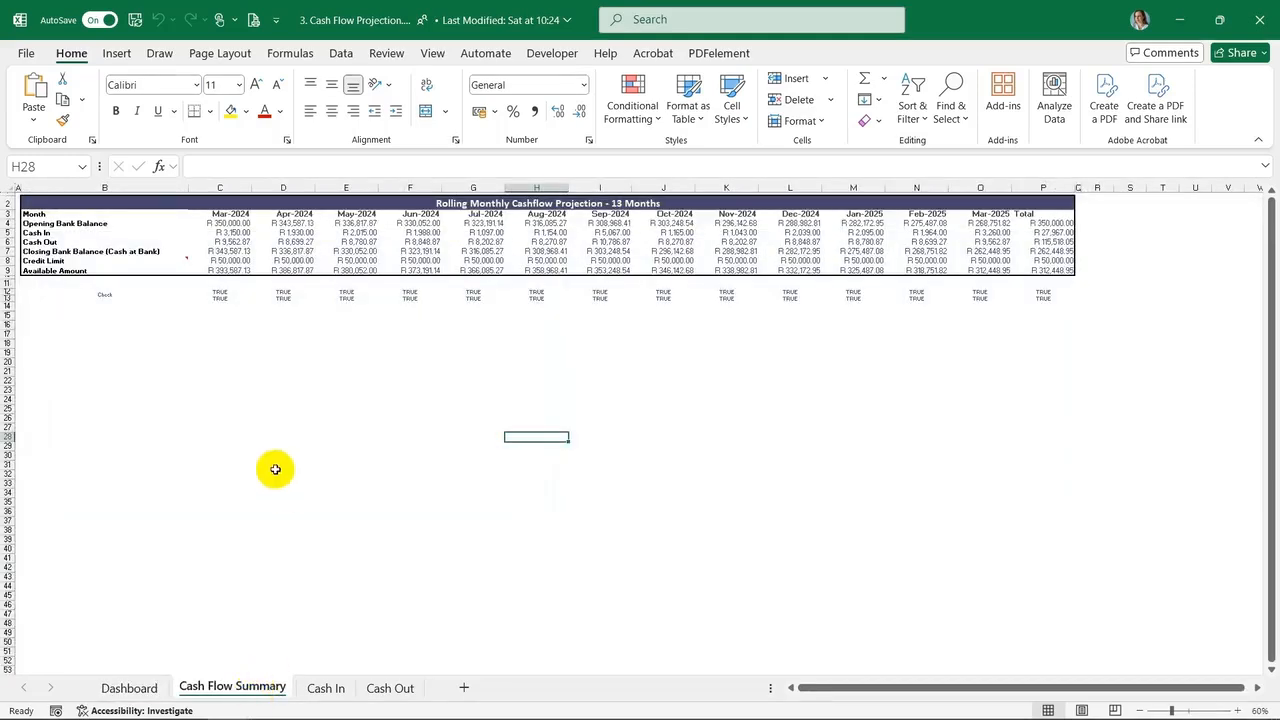
left_click(94, 224)
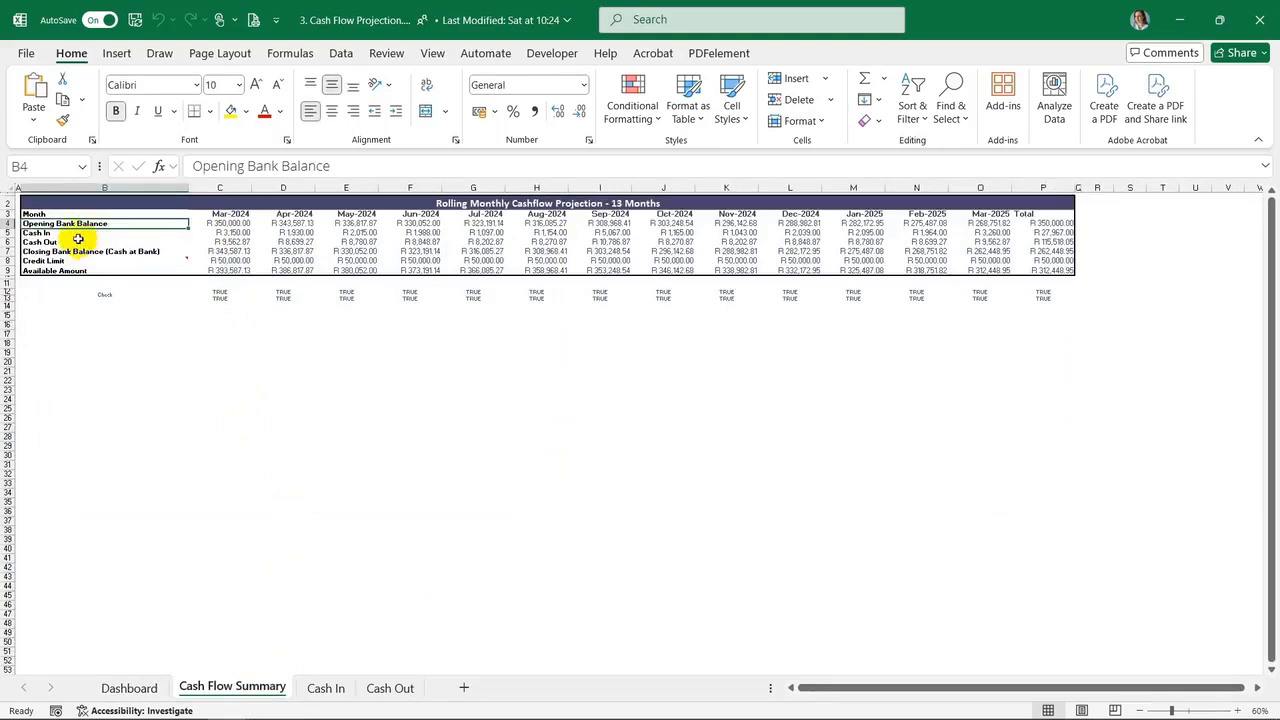
left_click(74, 232)
left_click(73, 243)
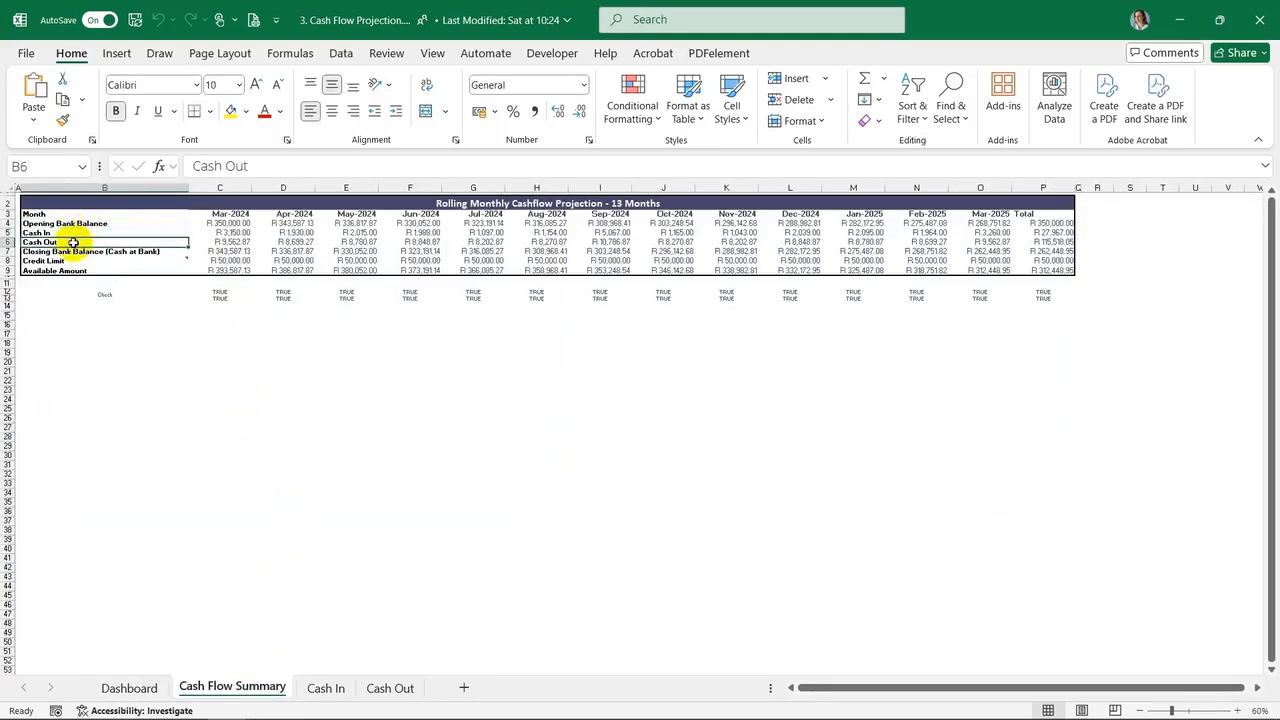
left_click(76, 253)
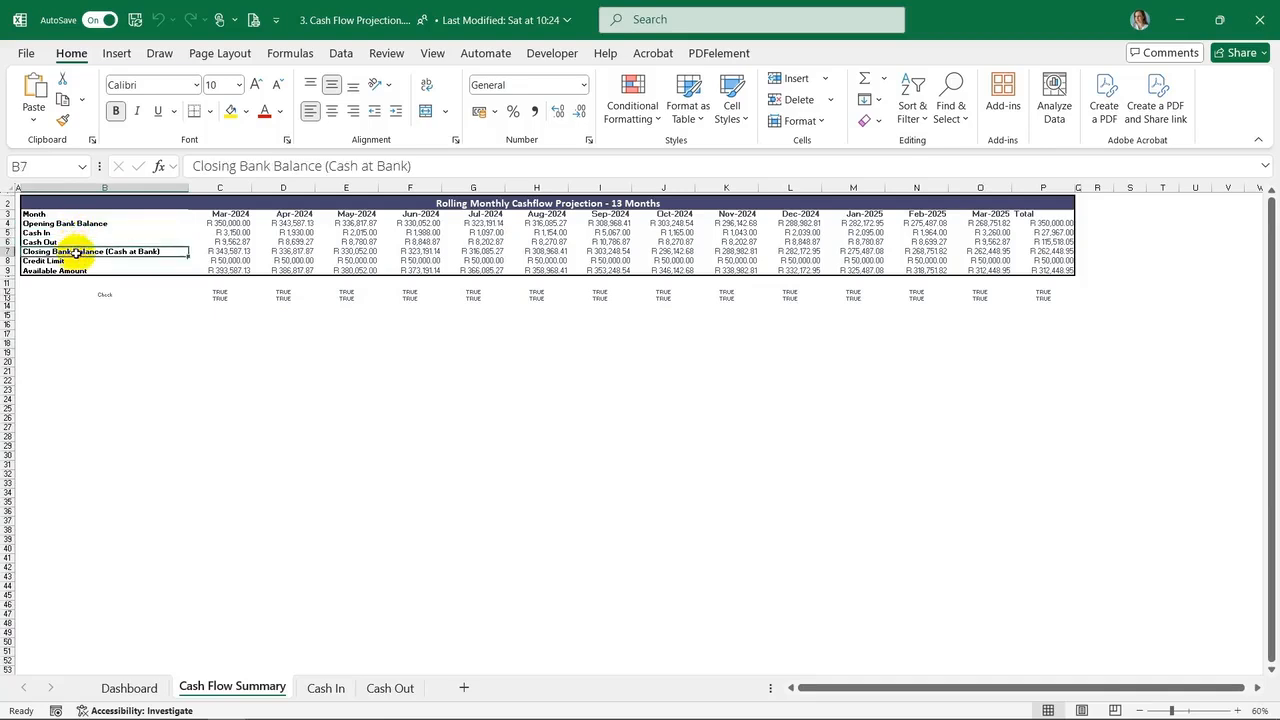
left_click(64, 262)
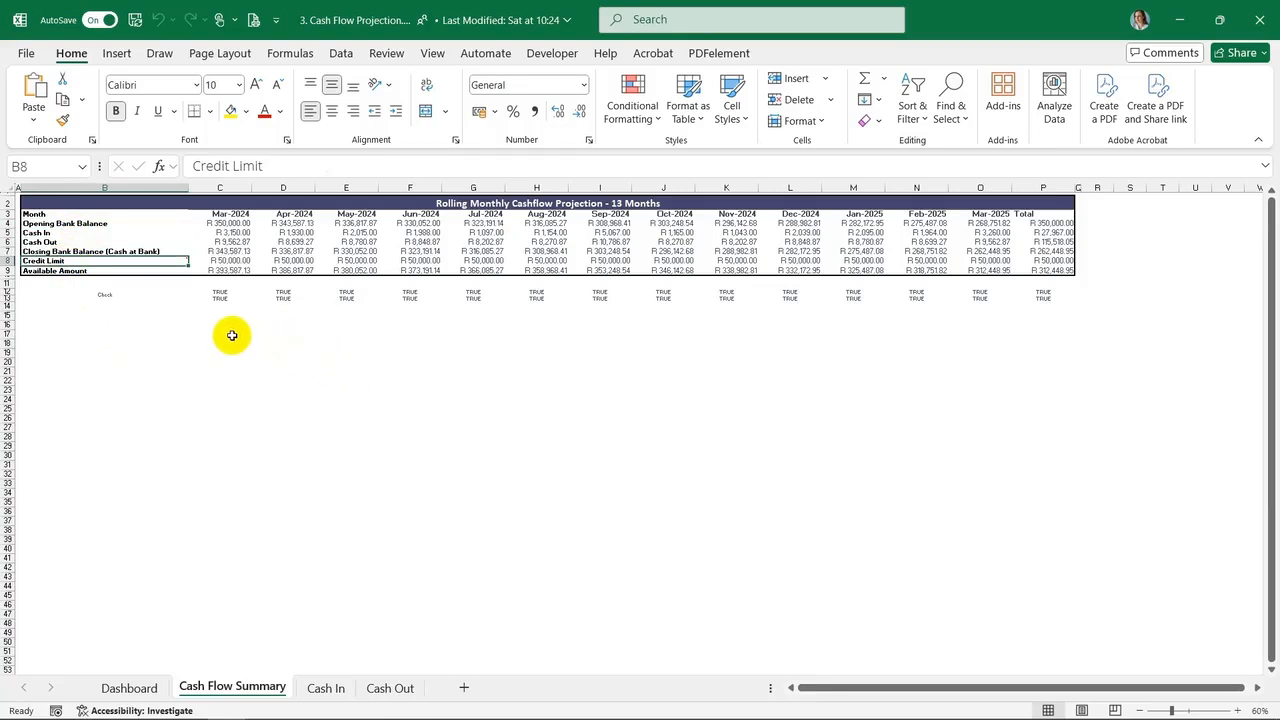
left_click(228, 261)
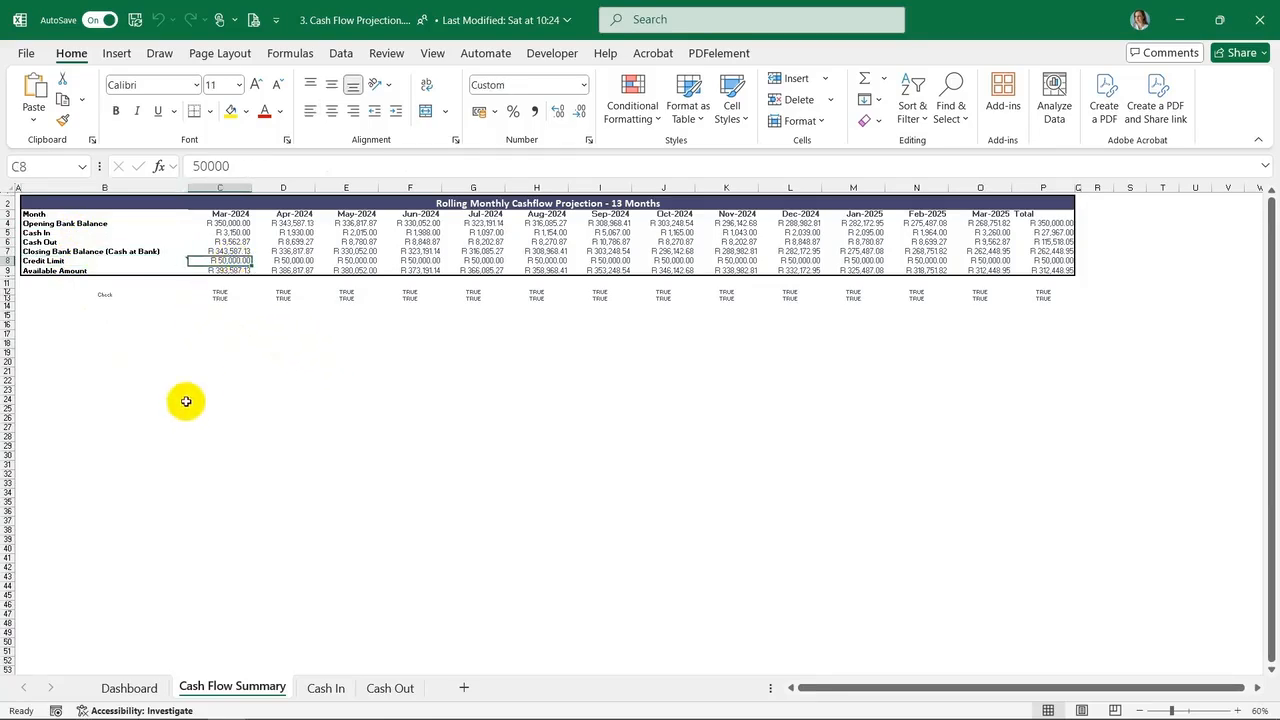
left_click(62, 270)
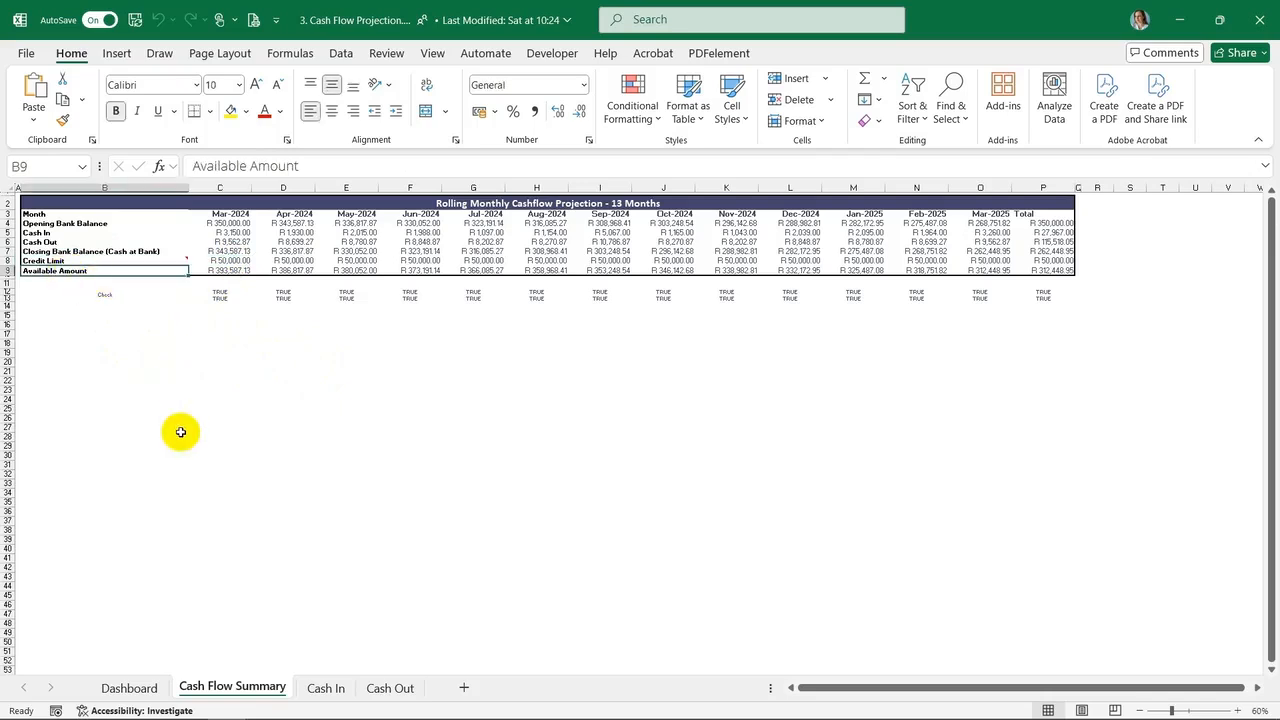
left_click(240, 271)
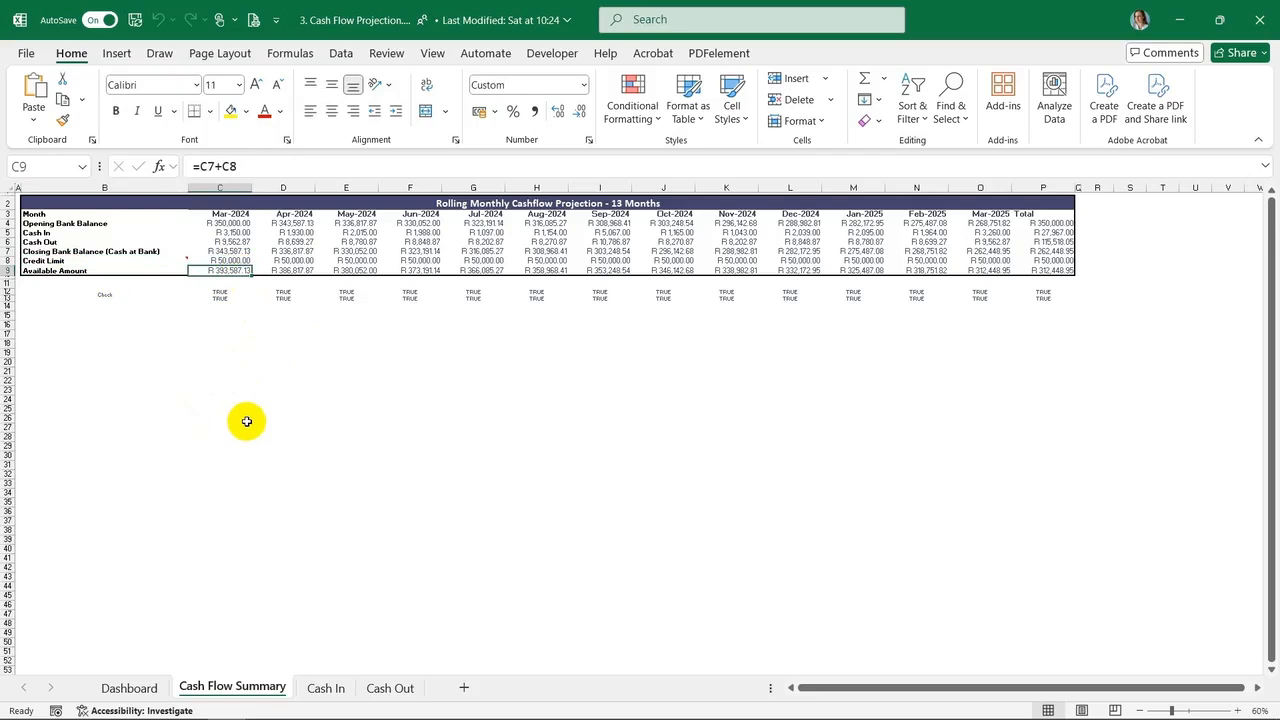
Examine the Cash In sheet's Customers, Other Income and Loans sections and the TOTAL CASH IN formula
left_click(326, 688)
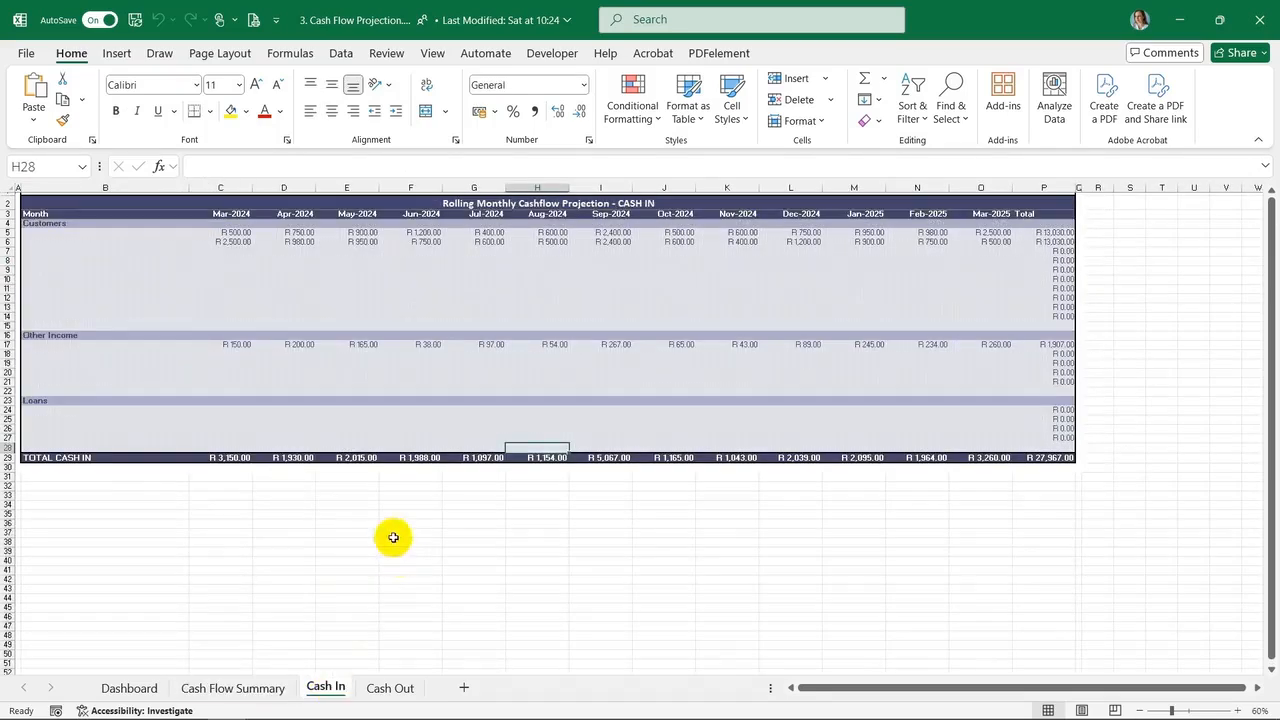
left_click(40, 233)
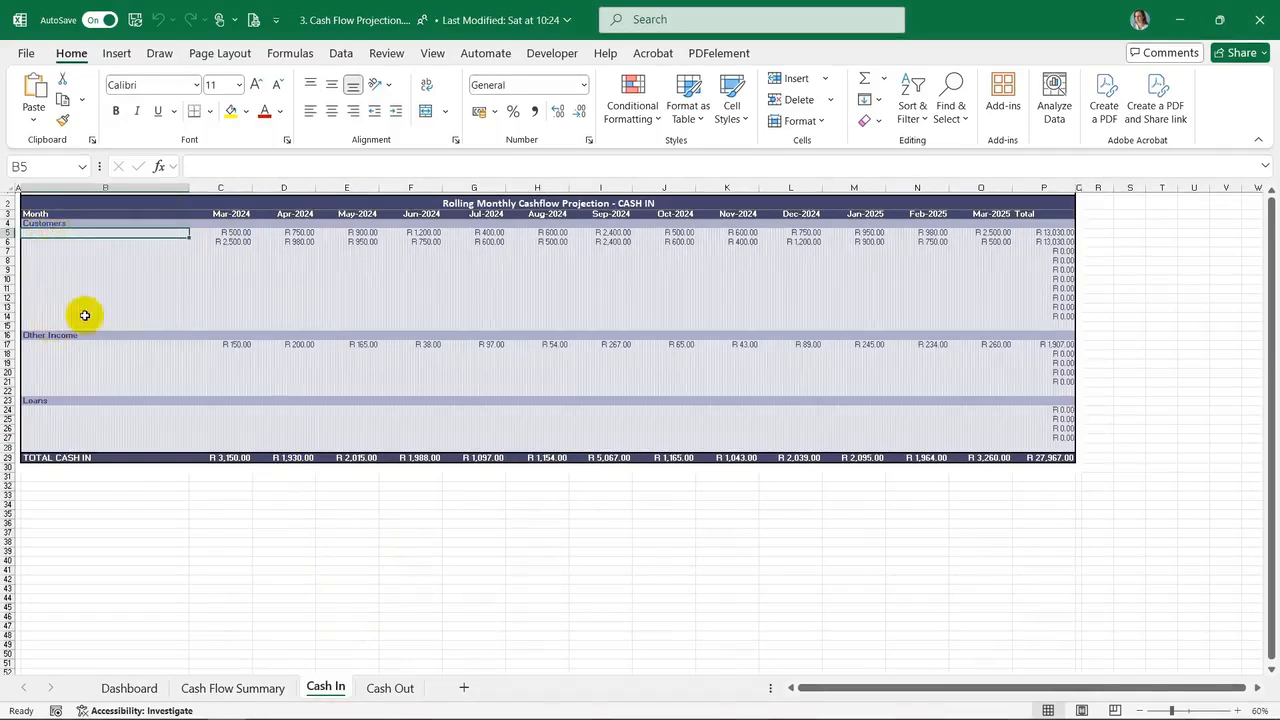
left_click(46, 336)
left_click(46, 345)
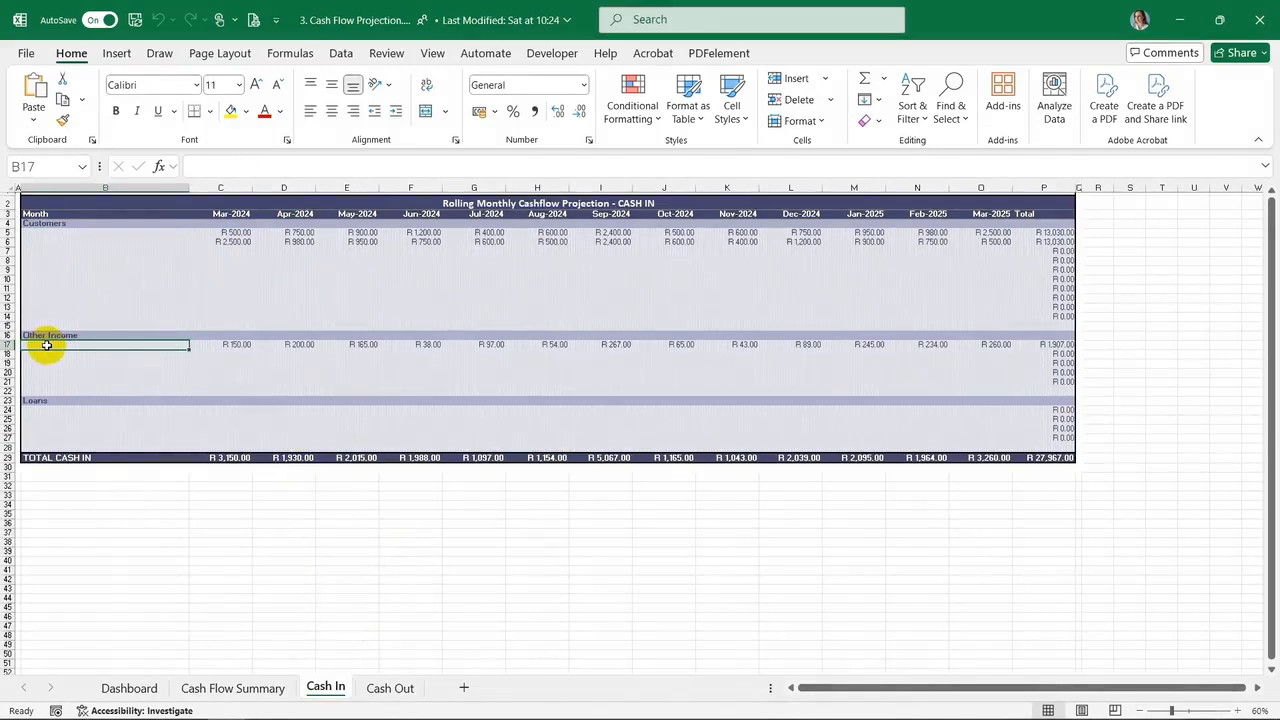
left_click(40, 400)
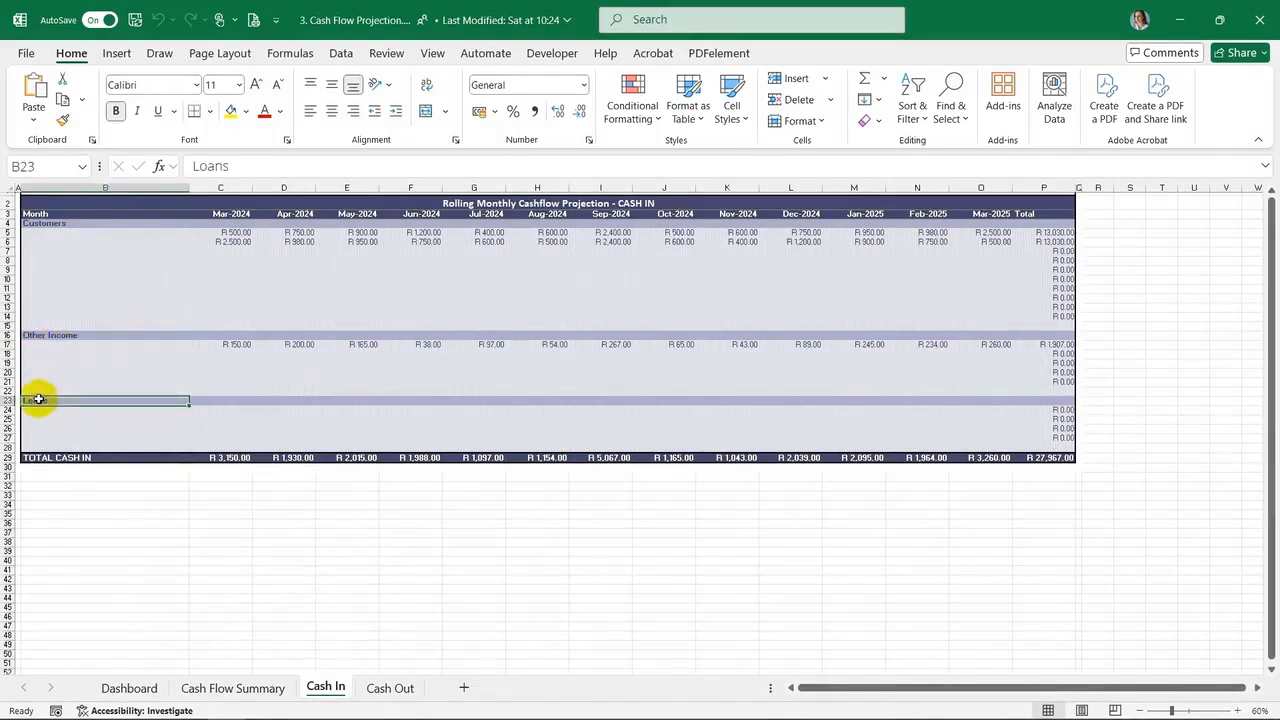
left_click(89, 413)
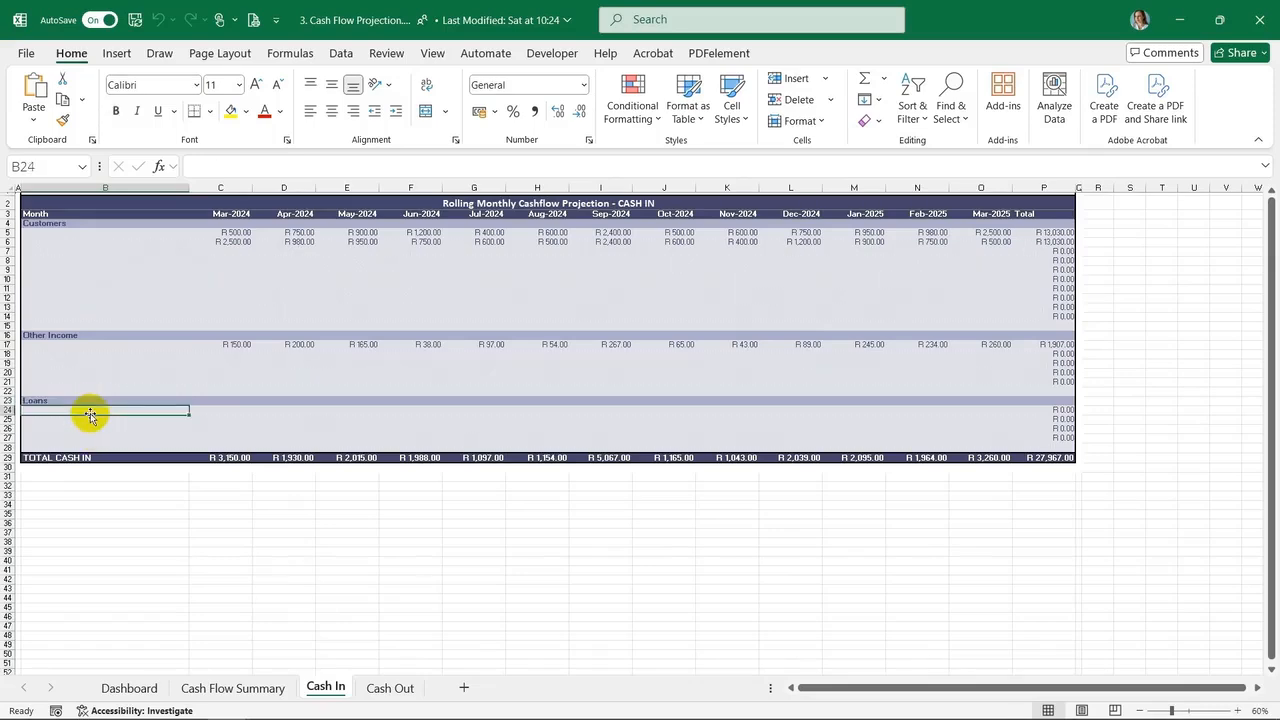
left_click(82, 458)
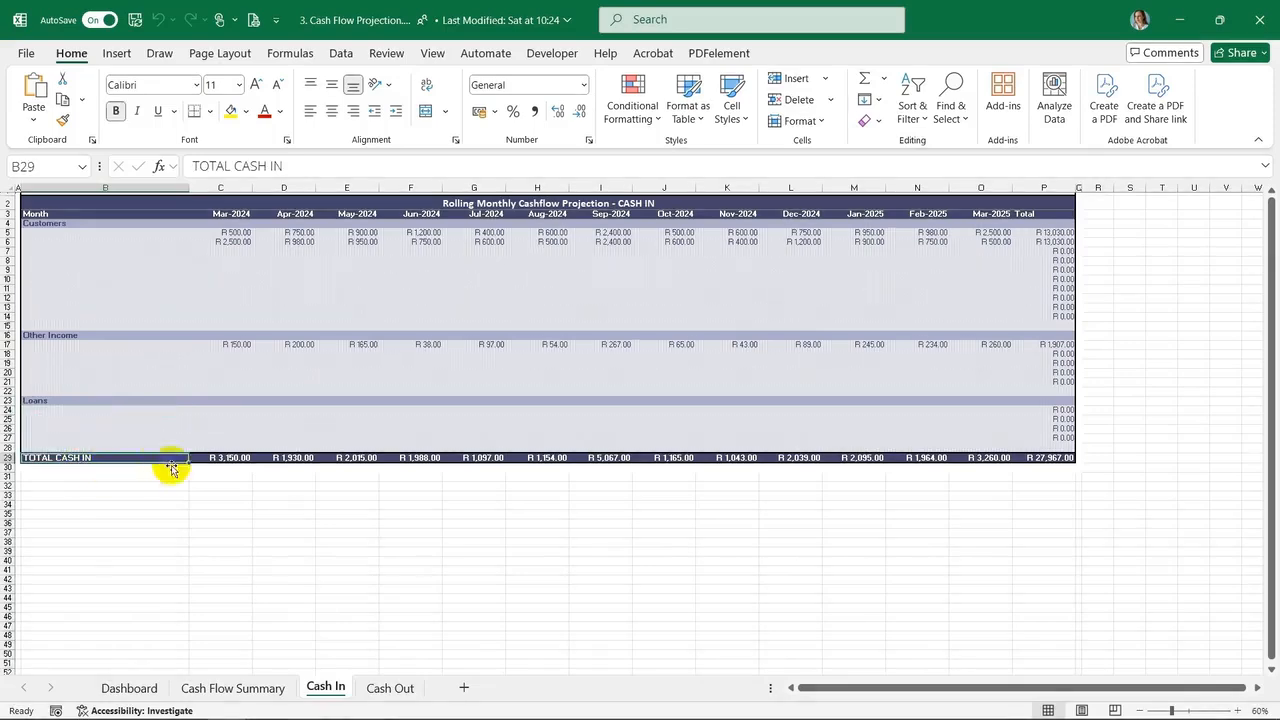
left_click(240, 458)
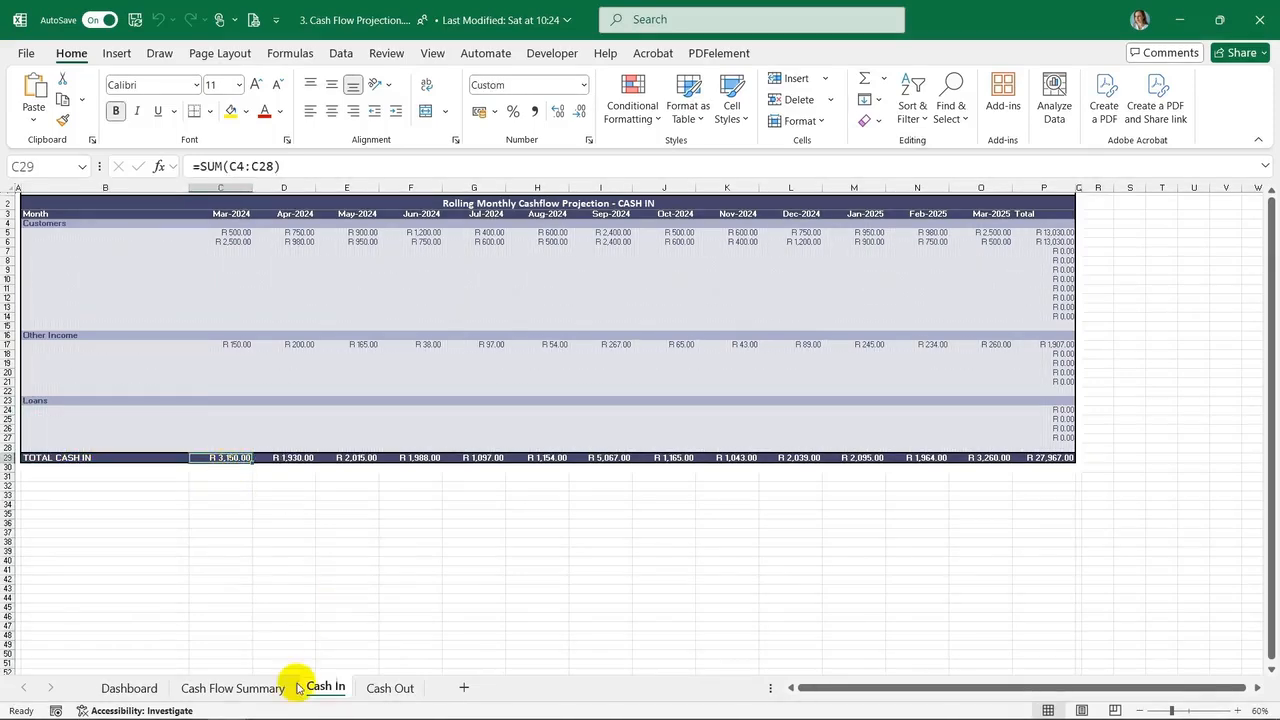
Compare the TOTAL CASH IN row with the Cash In row on the Cash Flow Summary sheet
left_click_drag(100, 458, 1042, 458)
left_click(232, 688)
left_click_drag(220, 232, 983, 240)
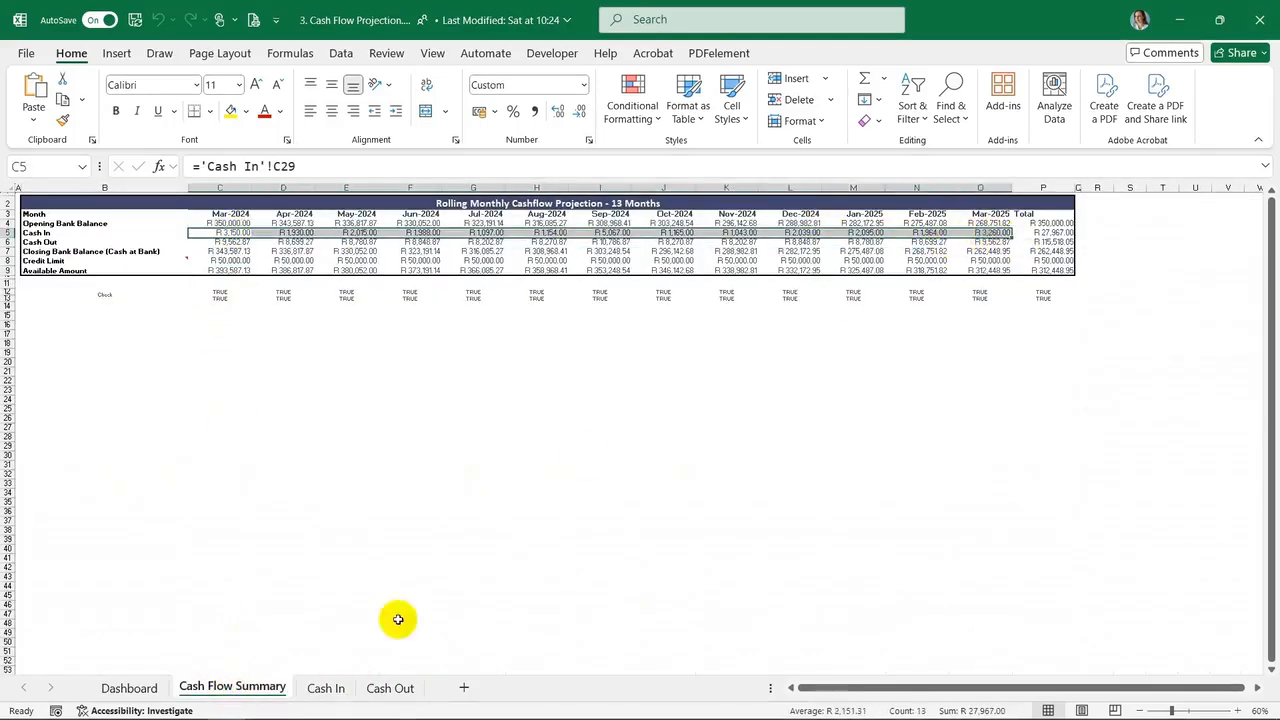
Examine the Cash Out sheet's Suppliers, Other Expenses, Loans, Tax and Dividends sections
left_click(390, 688)
left_click(100, 240)
left_click(102, 233)
key("Down")
key("Down")
key("Down")
key("Down")
key("Down")
key("Down")
key("Down")
key("Down")
key("Down")
key("Down")
key("Down")
key("Down")
key("Down")
key("Down")
key("Down")
key("Down")
key("Down")
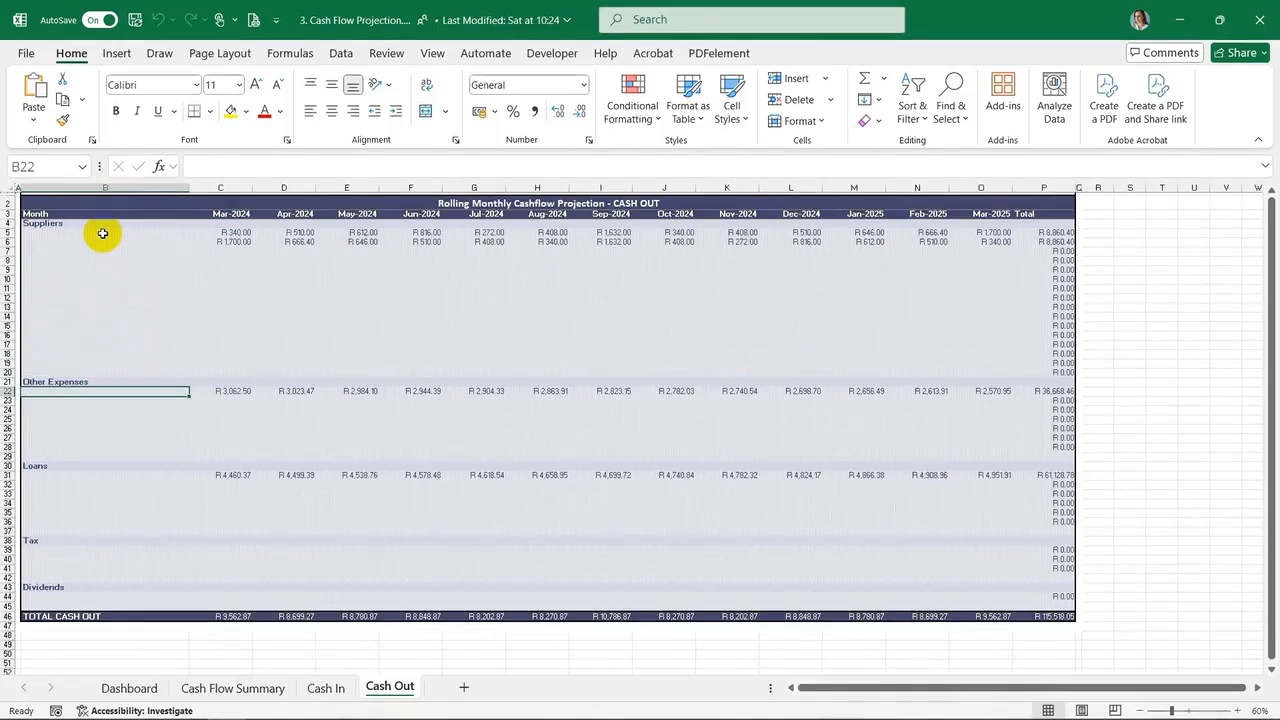
key("Down")
key("Down")
key("Down")
key("Down")
key("Down")
key("Down")
key("Down")
key("Down")
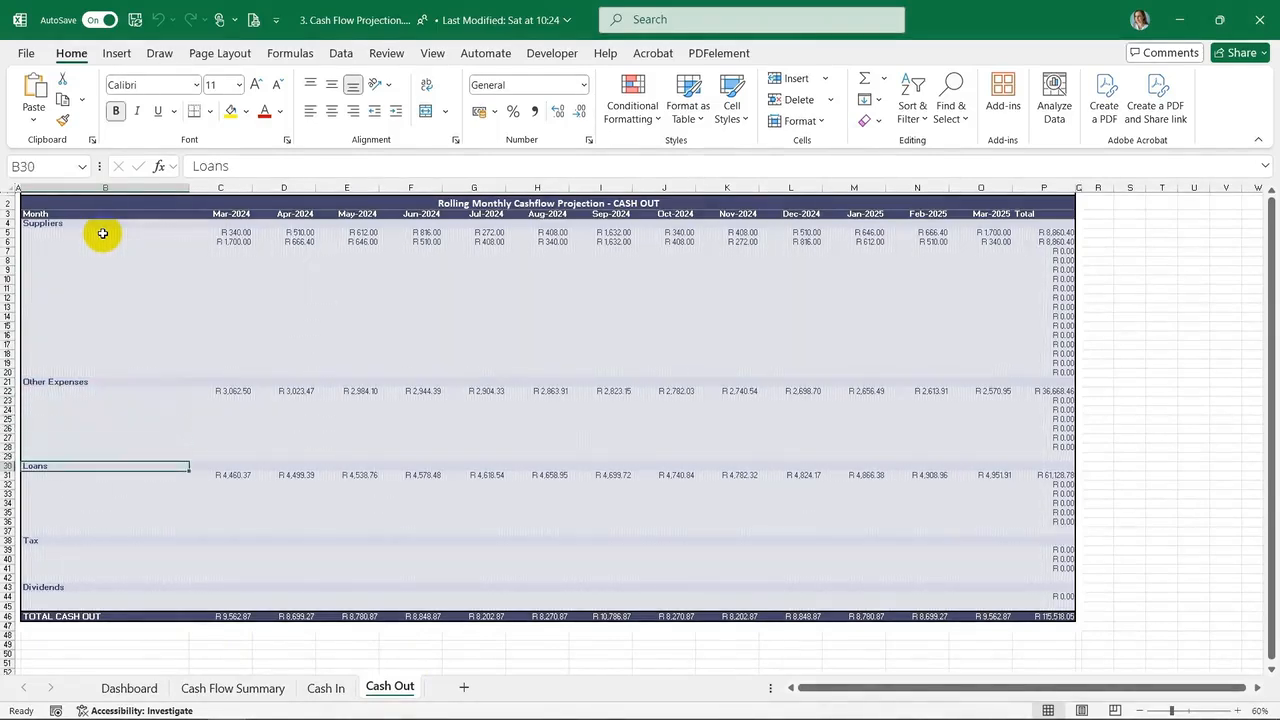
key("Down")
key("Down")
key("Down")
key("Down")
key("Down")
key("Down")
key("Down")
key("Down")
key("Down")
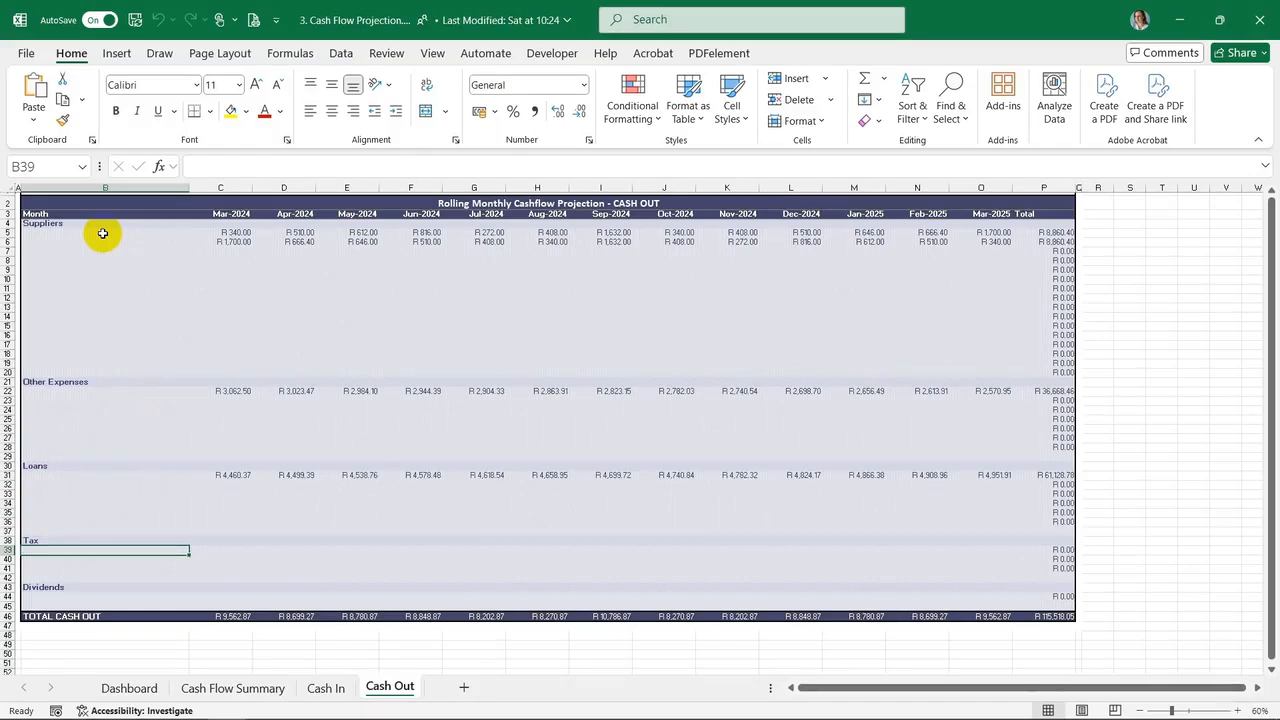
left_click(43, 419)
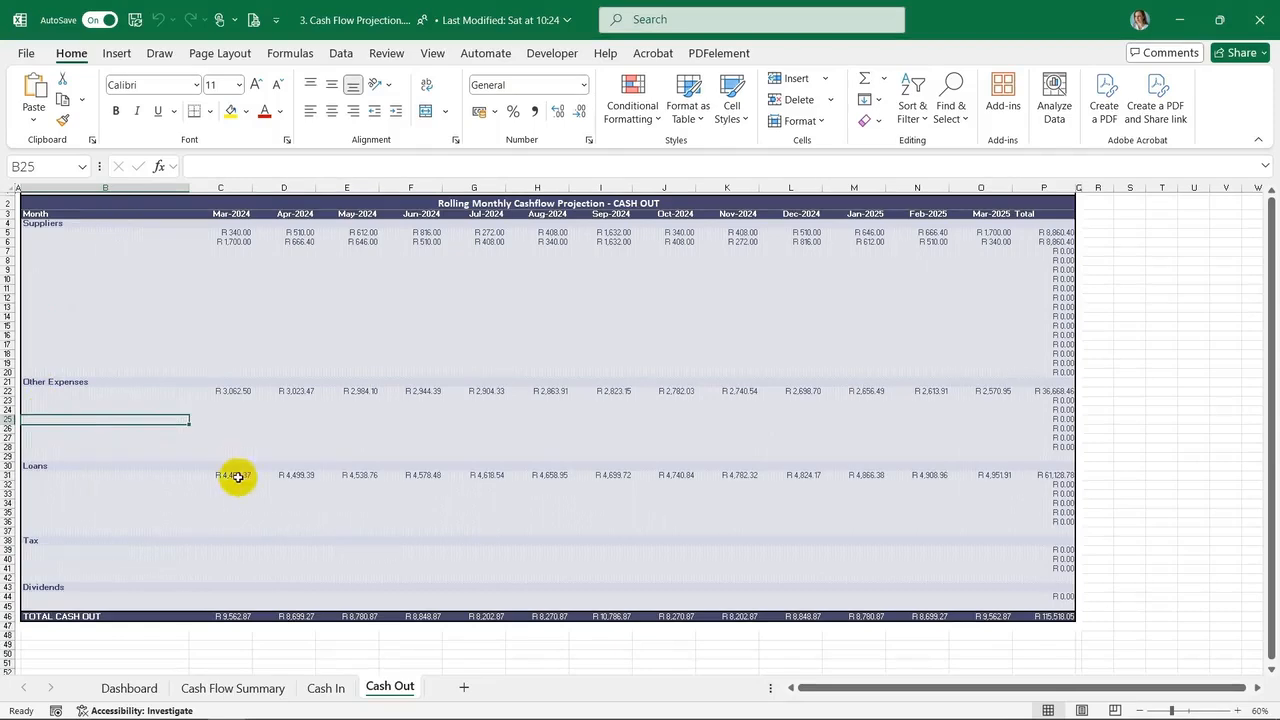
left_click(45, 559)
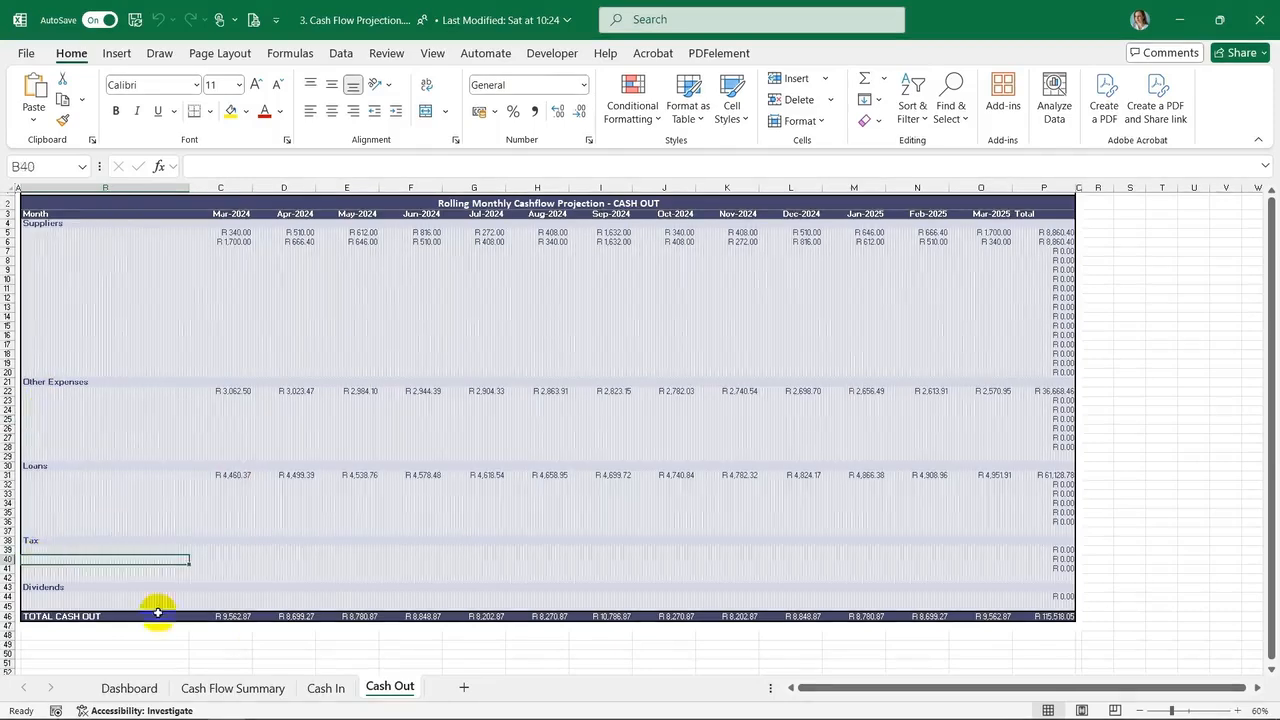
left_click(27, 598)
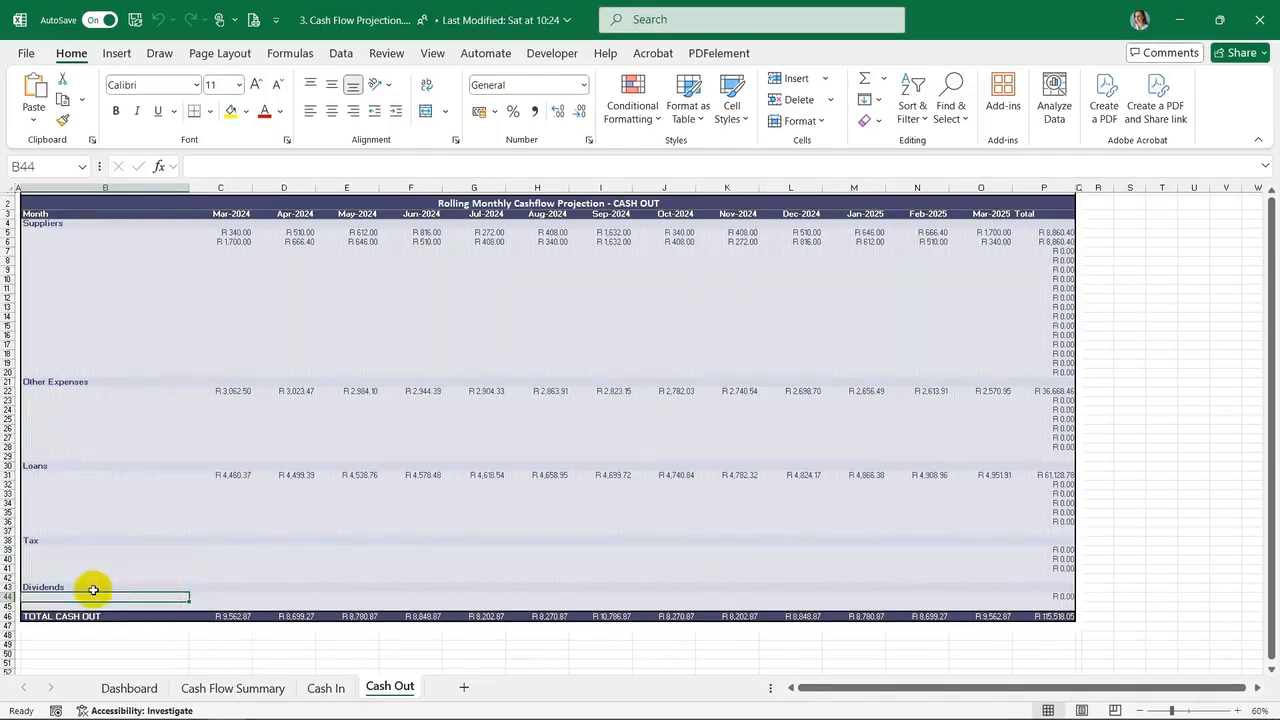
Compare the TOTAL CASH OUT row with the Cash Out row linked on the Cash Flow Summary sheet
left_click(70, 616)
left_click_drag(240, 616, 1043, 615)
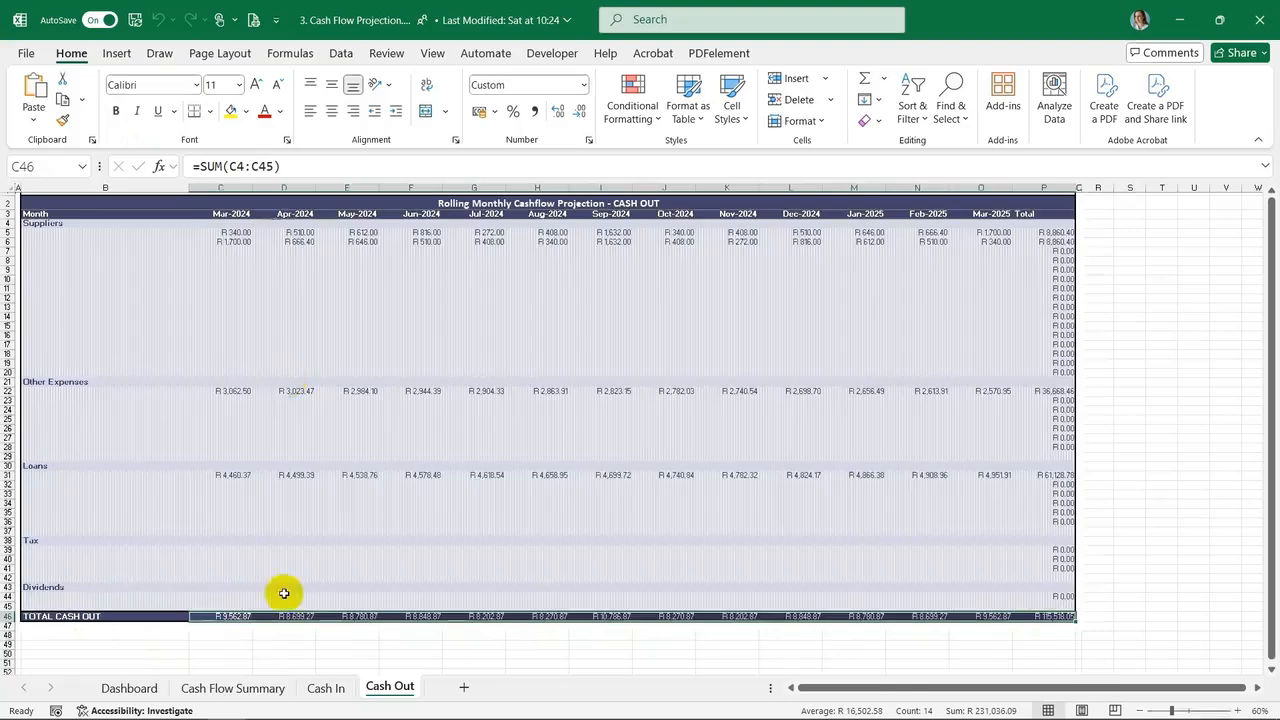
left_click(232, 688)
left_click_drag(222, 242, 971, 245)
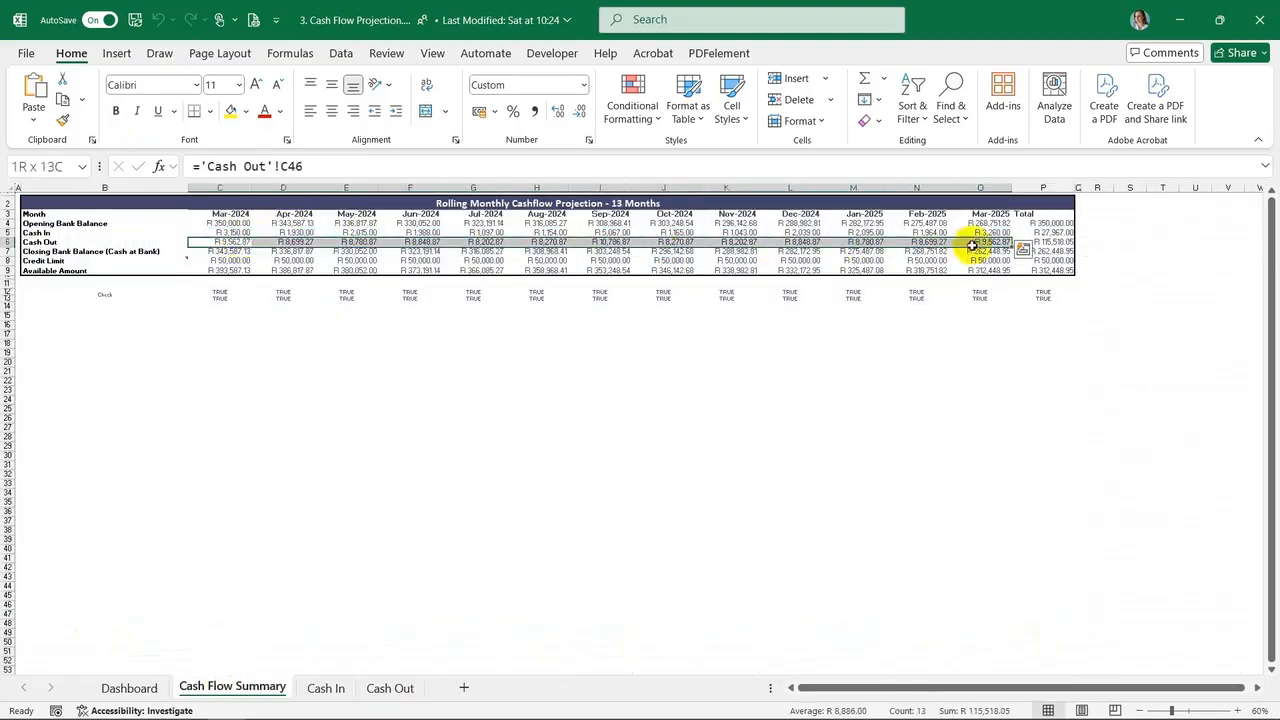
left_click(257, 252)
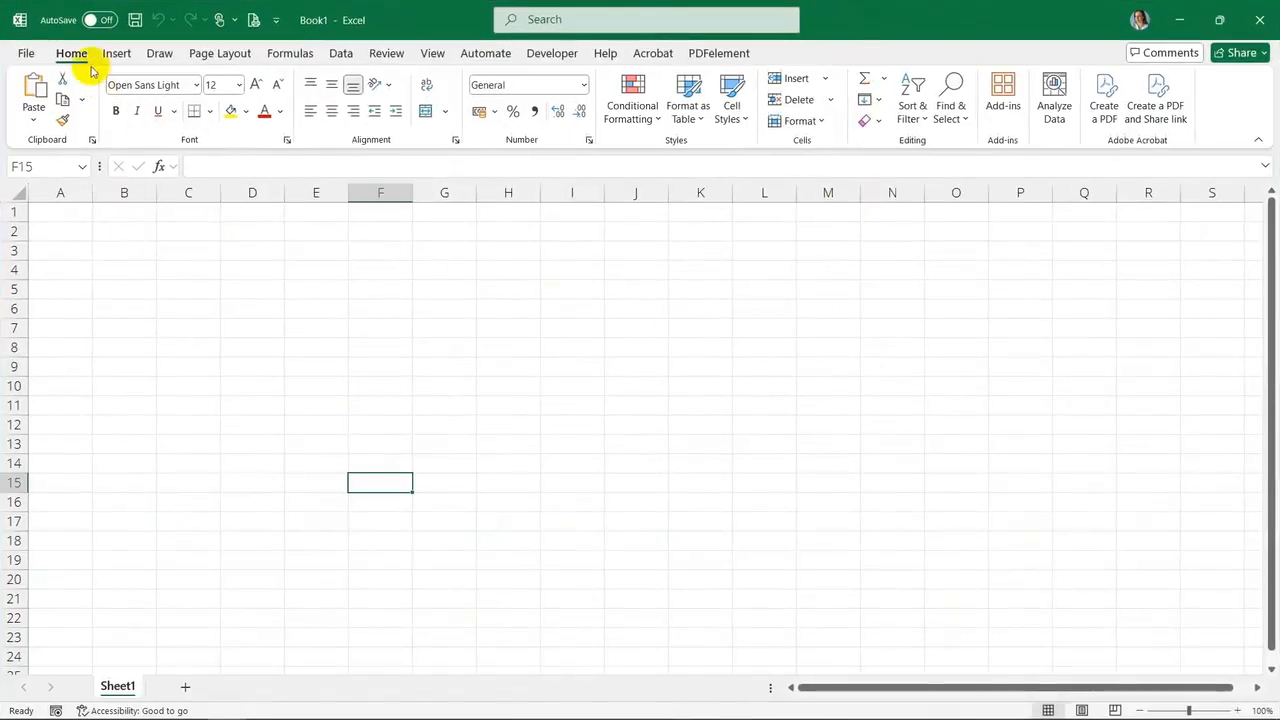
left_click(137, 288)
left_click(62, 213)
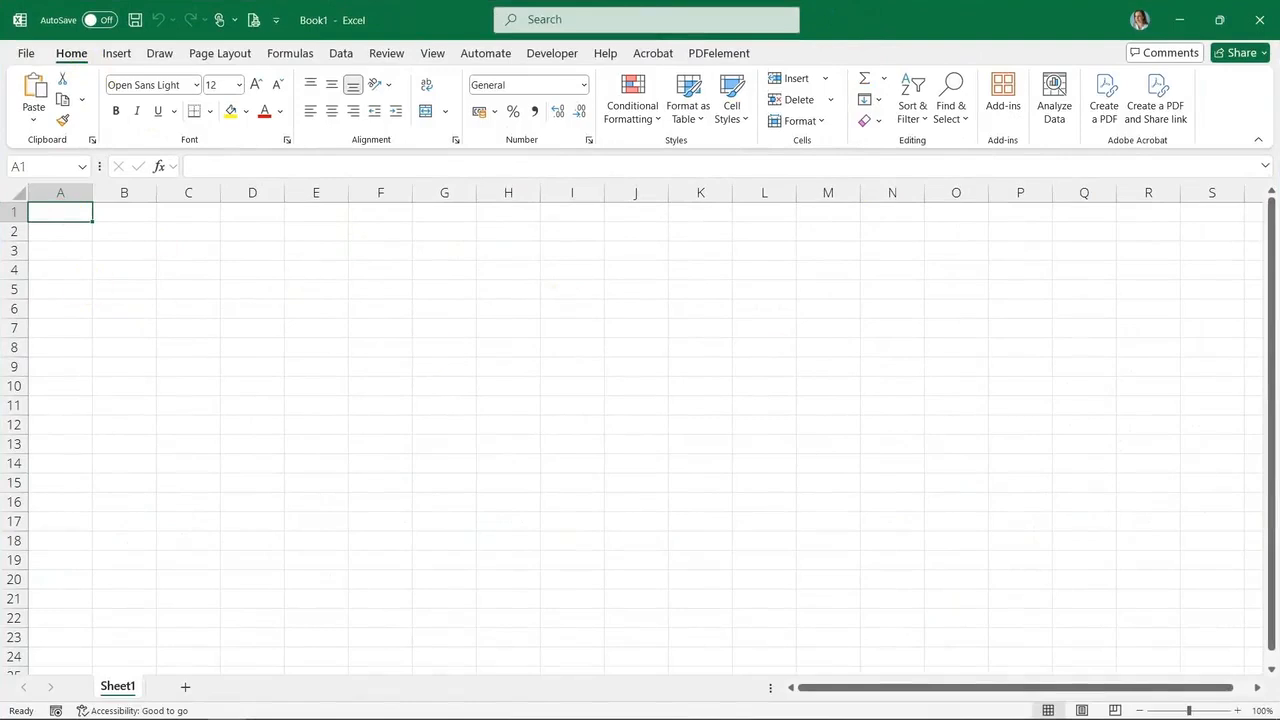
key("alt+F11")
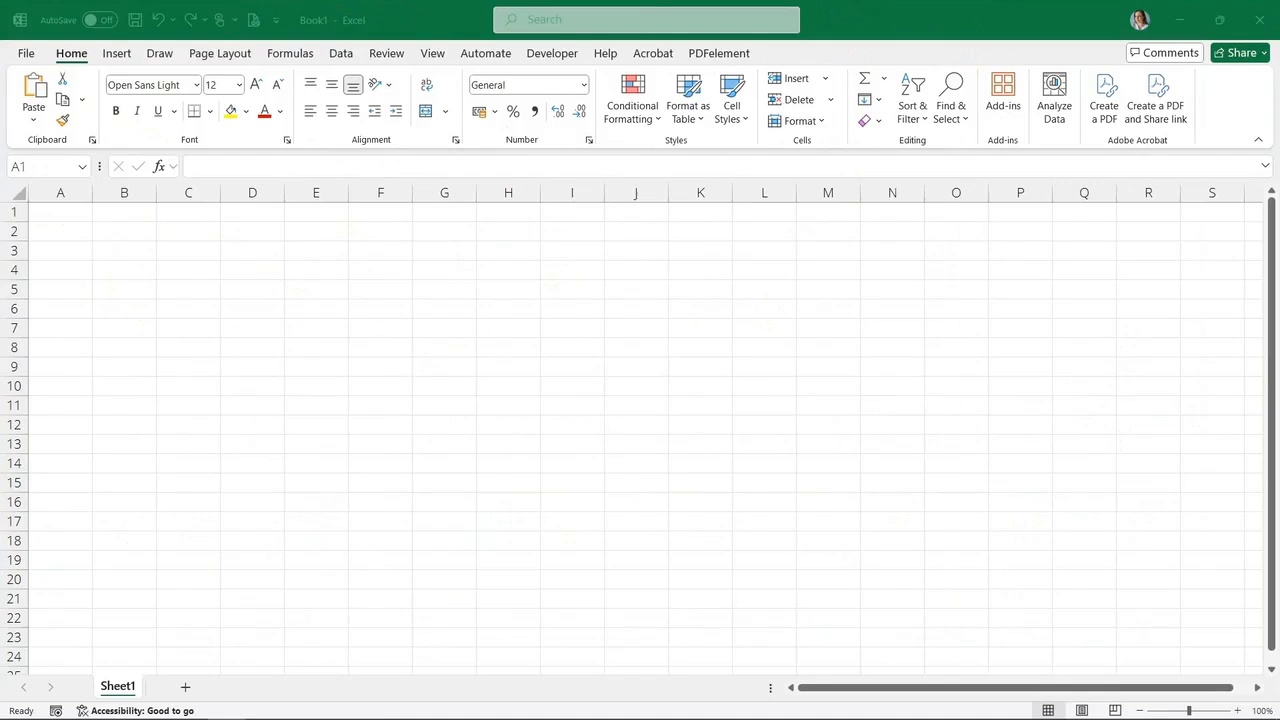
Rename the worksheet as Cash Out
left_click(131, 689)
right_click(131, 689)
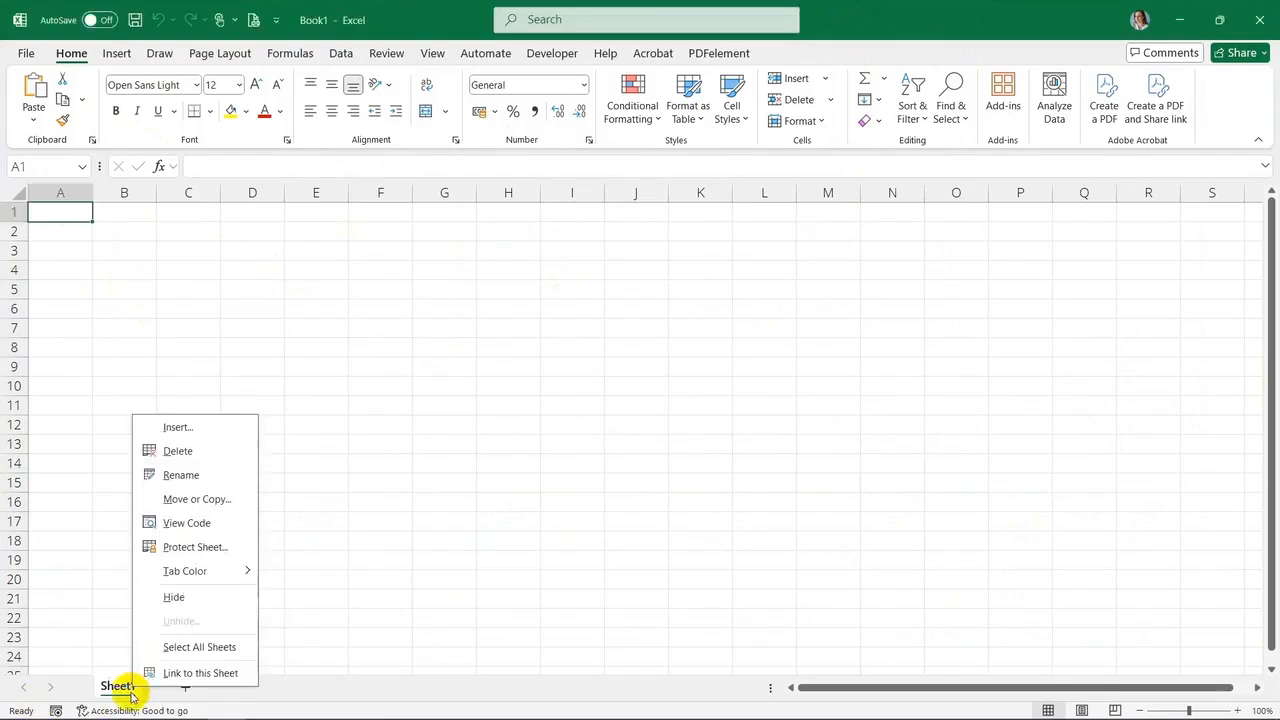
left_click(185, 476)
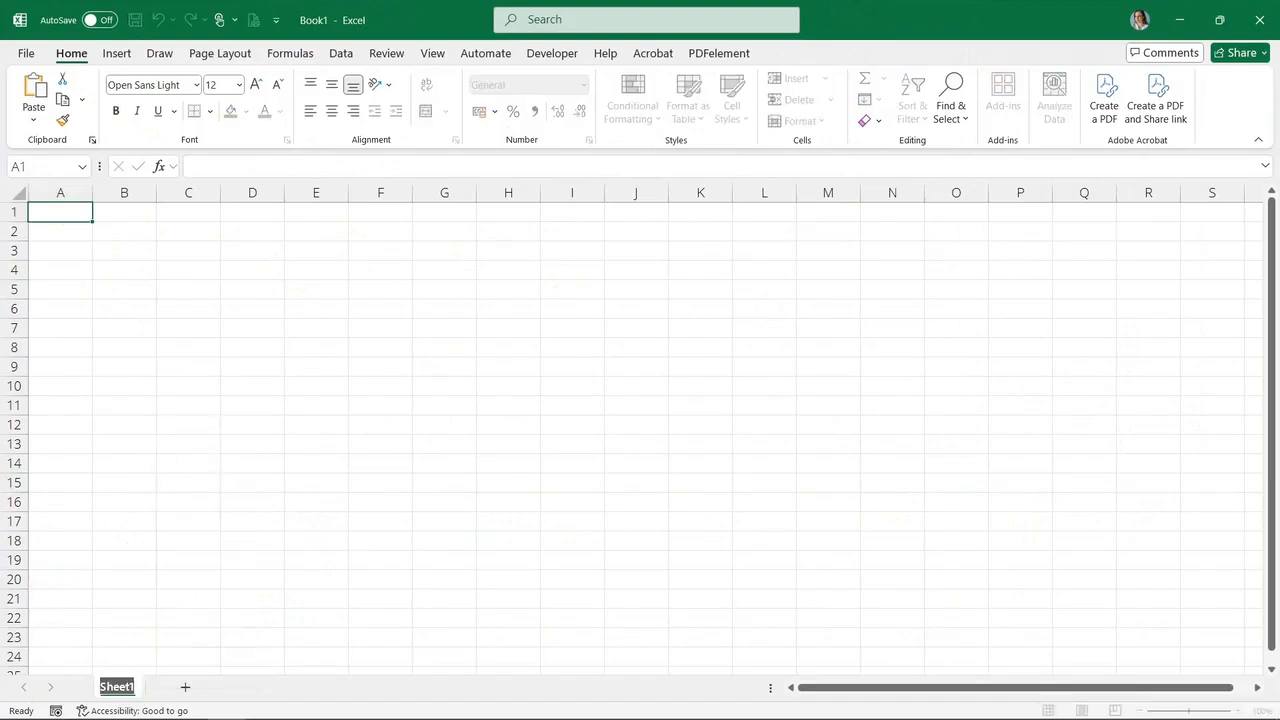
type("Cash Ou")
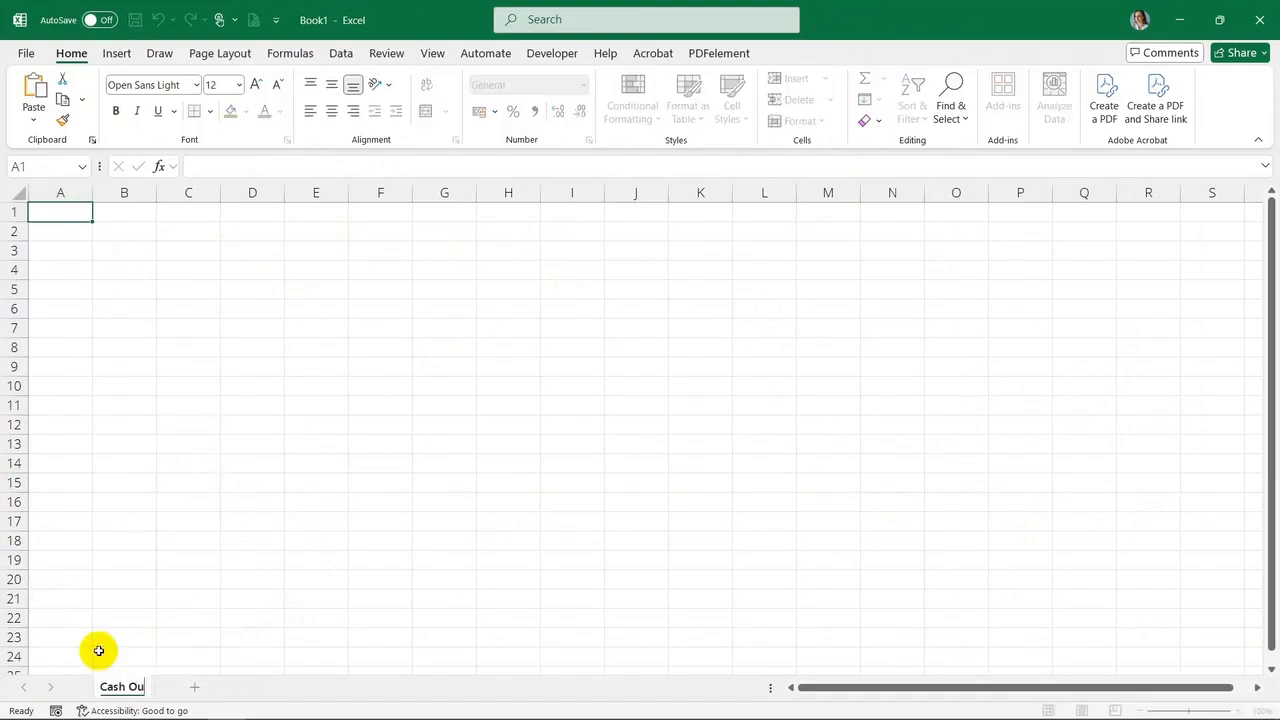
left_click(234, 614)
Set row 1's height to 5 and column A's width to 1 to create narrow margins
right_click(13, 212)
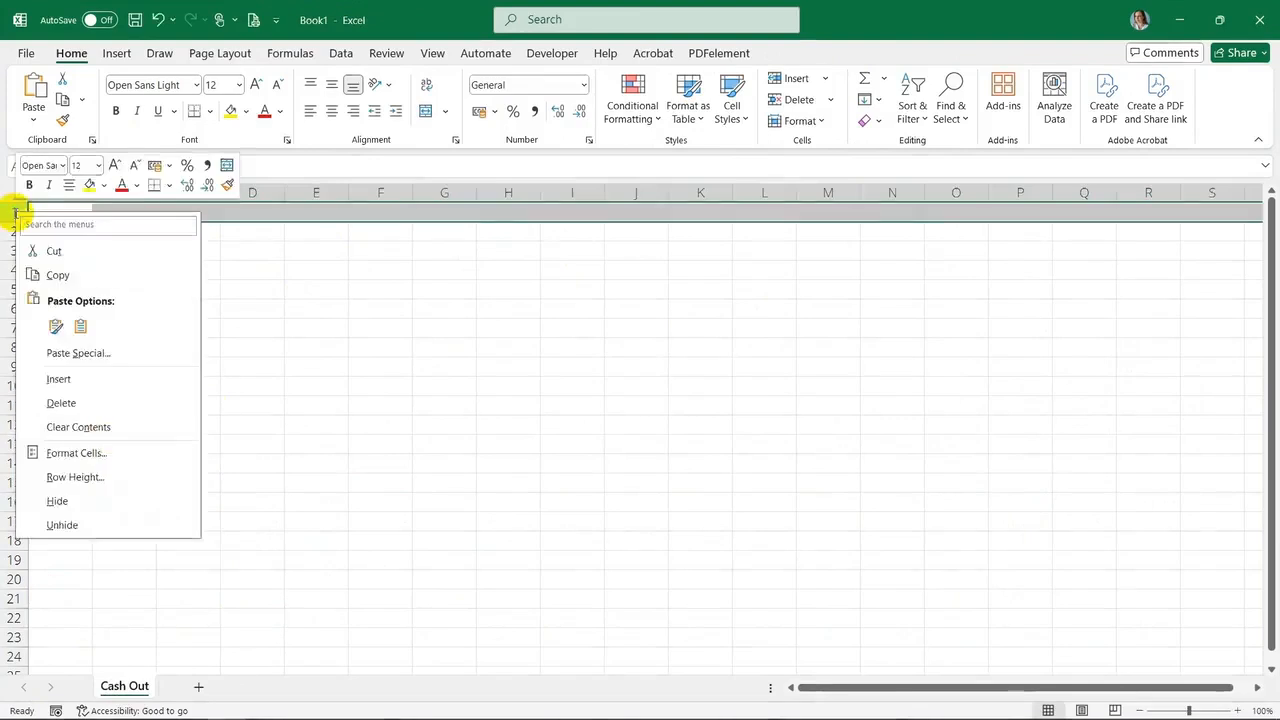
left_click(60, 475)
type("5")
key("Return")
right_click(78, 194)
left_click(148, 460)
type("1")
key("Return")
Enter the label Month in B3 and the date Mar-2024 in C3
left_click(85, 236)
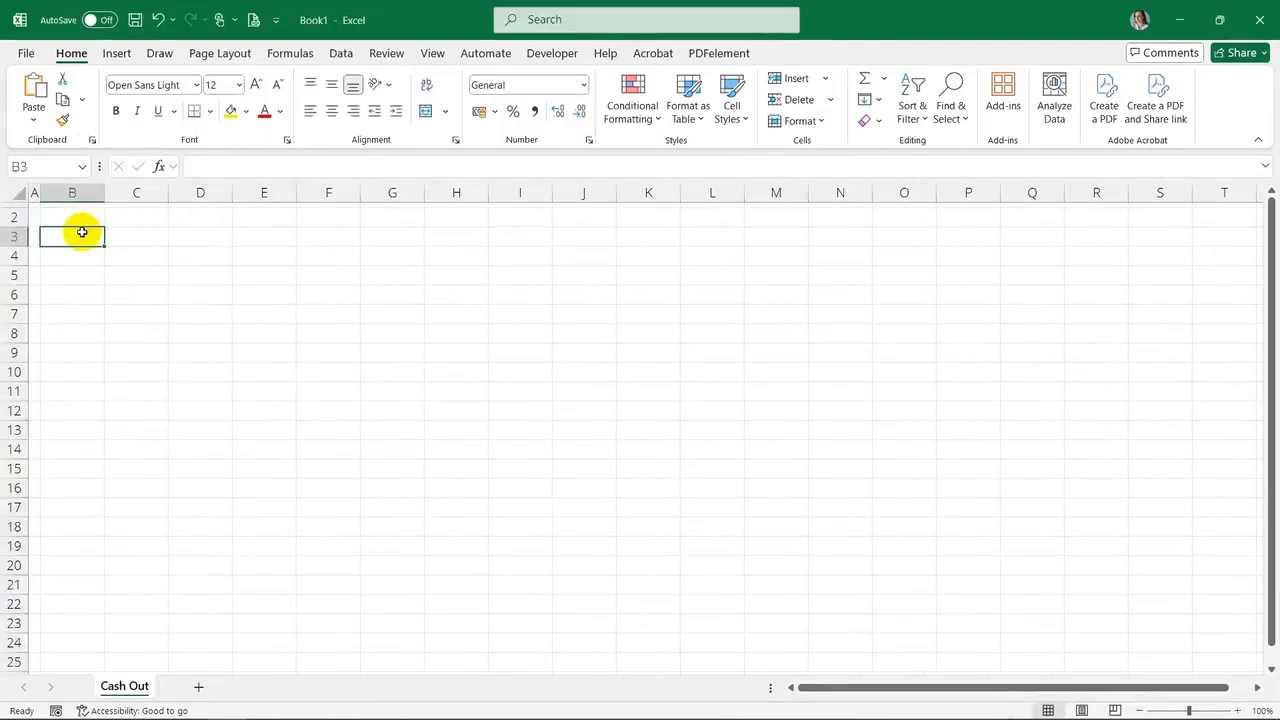
type("Month")
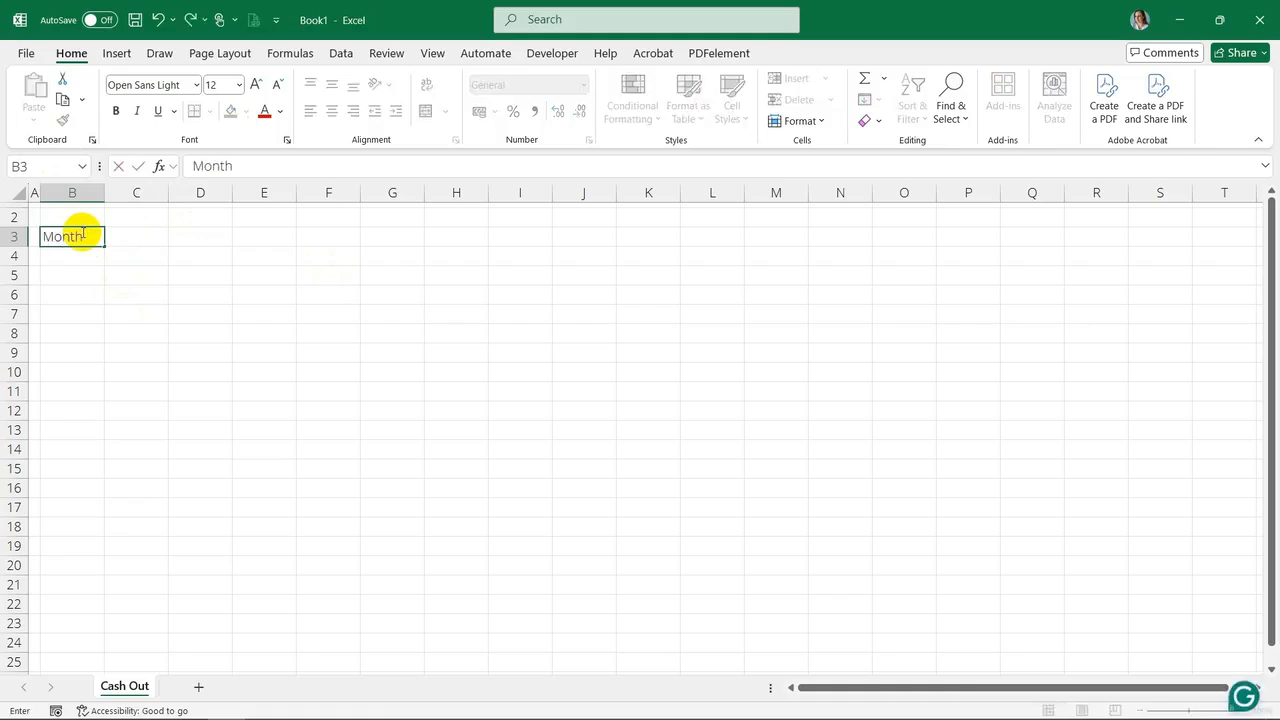
key("Tab")
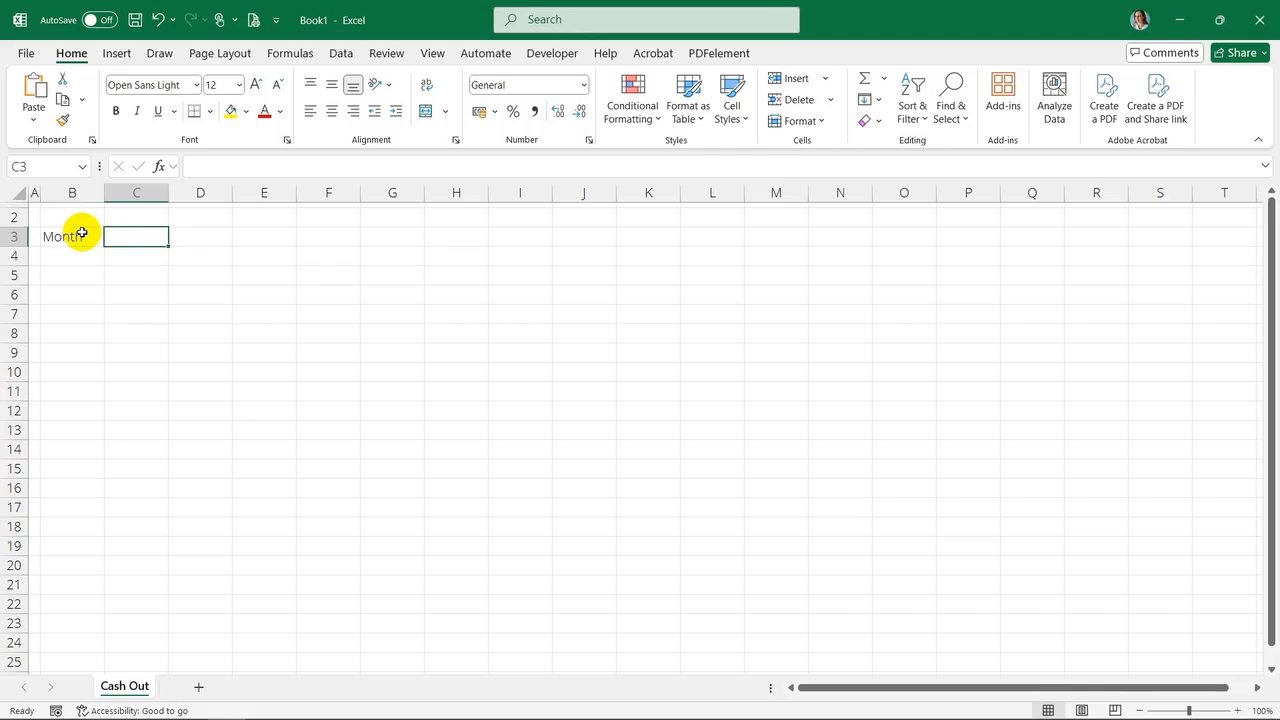
type("Mar-2024")
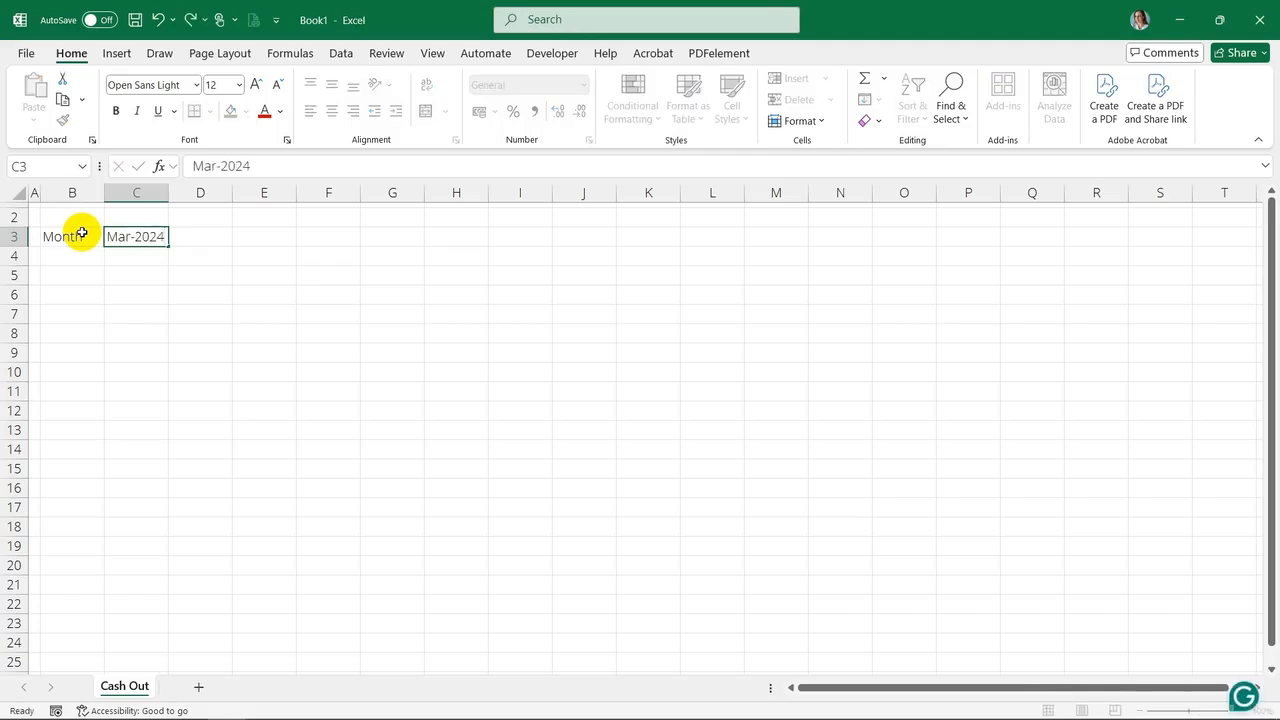
key("Return")
Fill the monthly dates across row 3 up to Feb-25 in column N and label column O Total
left_click(237, 333)
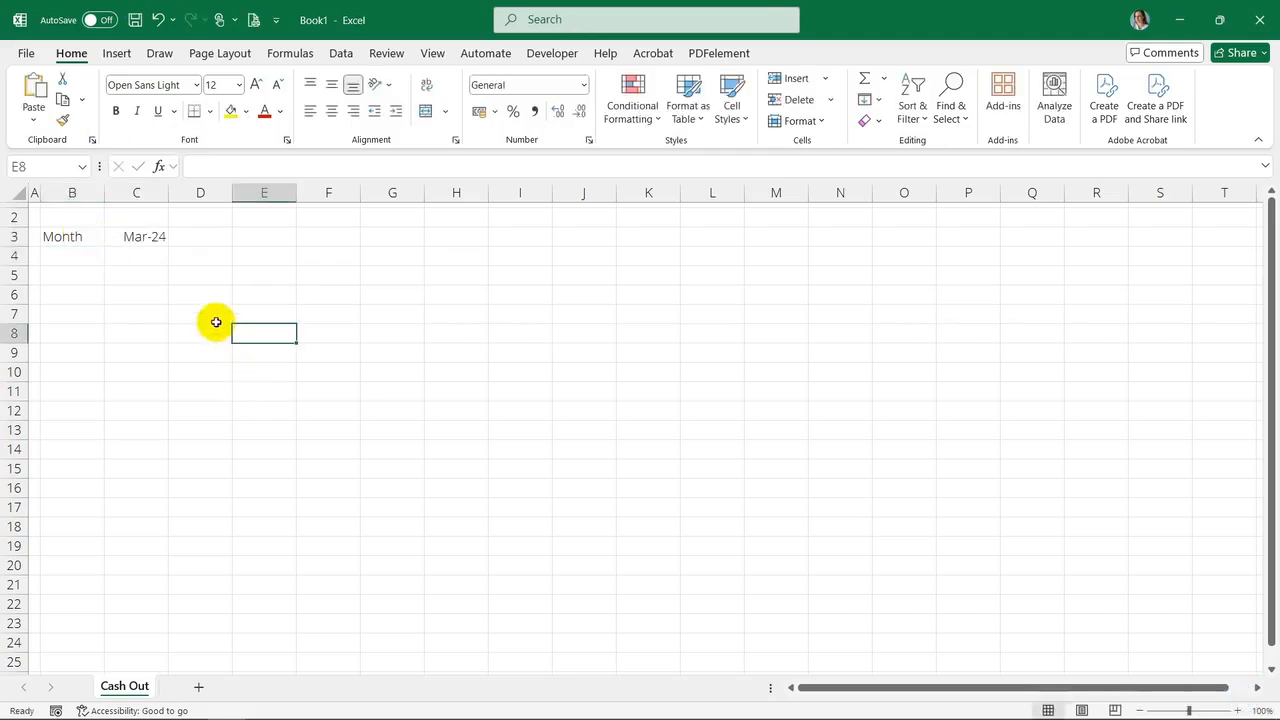
left_click(124, 240)
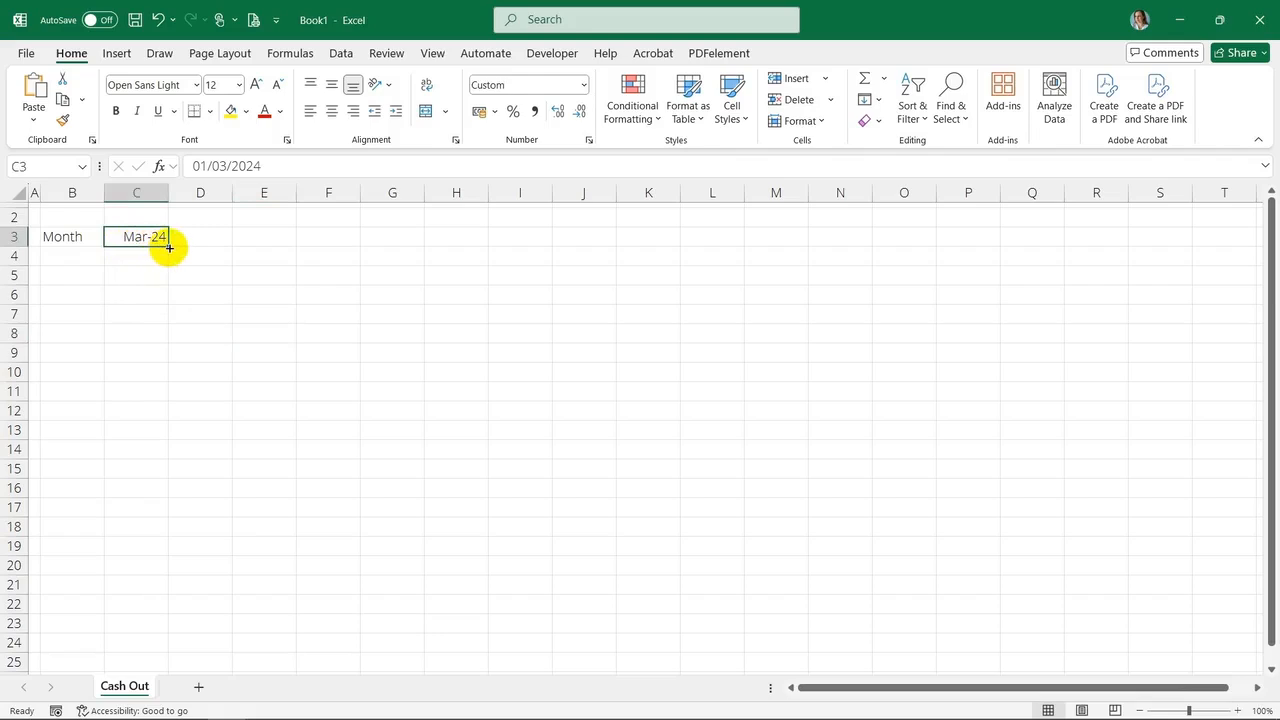
left_click_drag(169, 248, 886, 234)
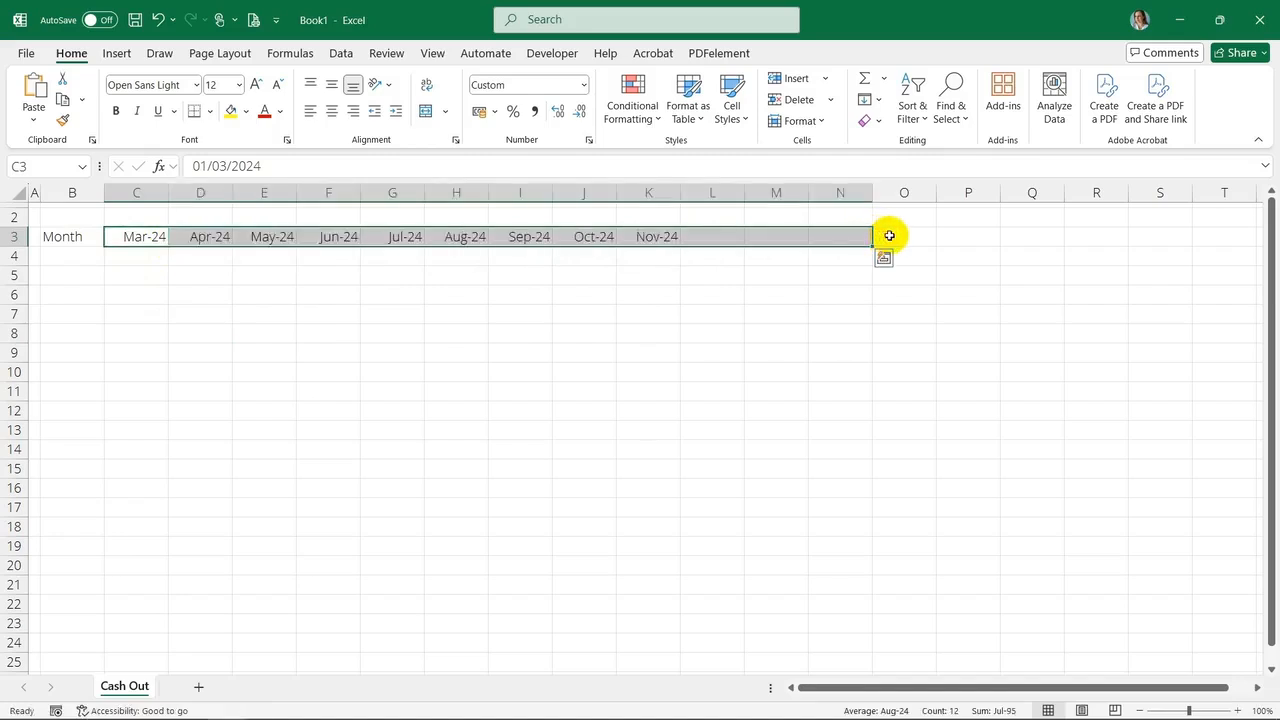
left_click(886, 235)
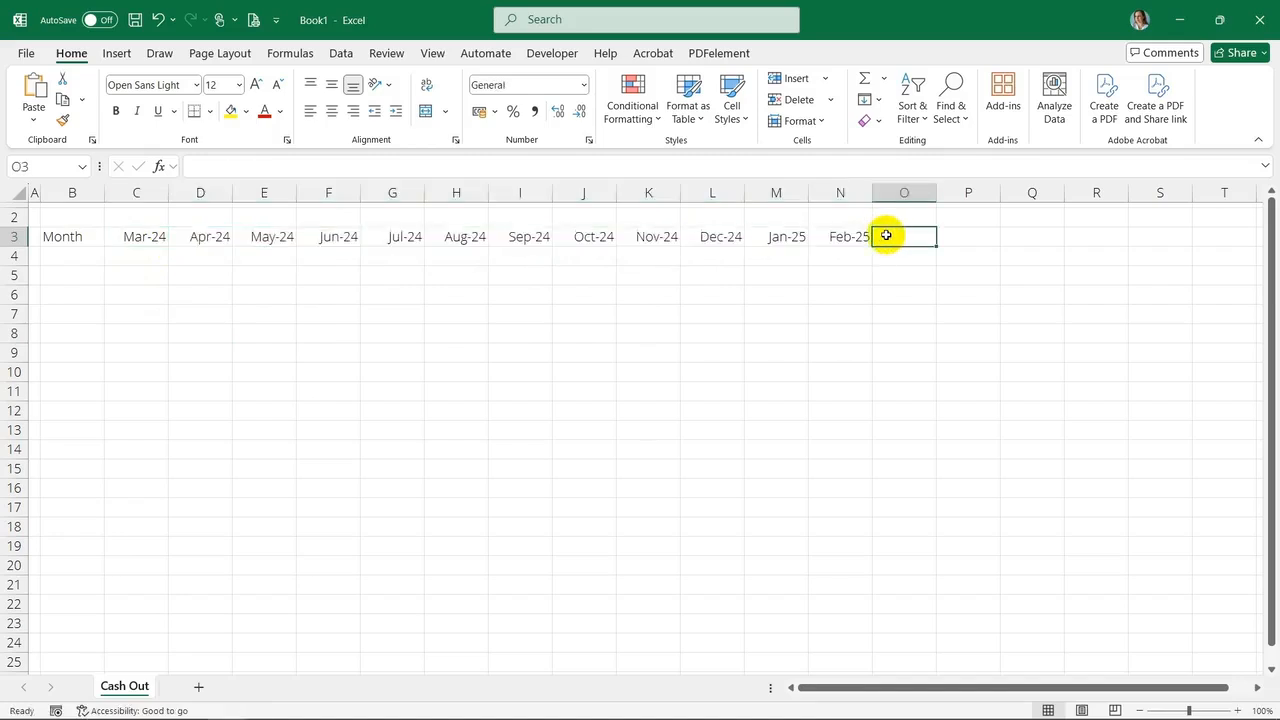
type("Total")
key("Return")
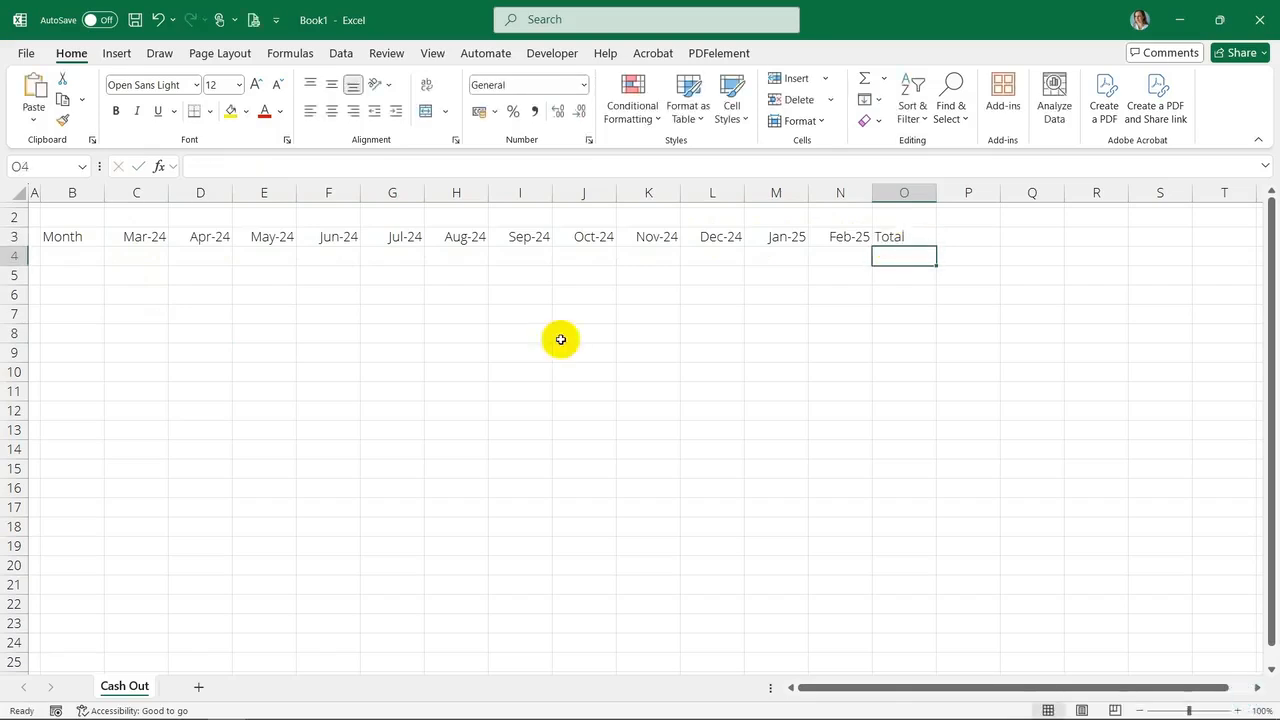
Set column P's width to 1 as a narrow right margin
left_click(968, 193)
right_click(970, 195)
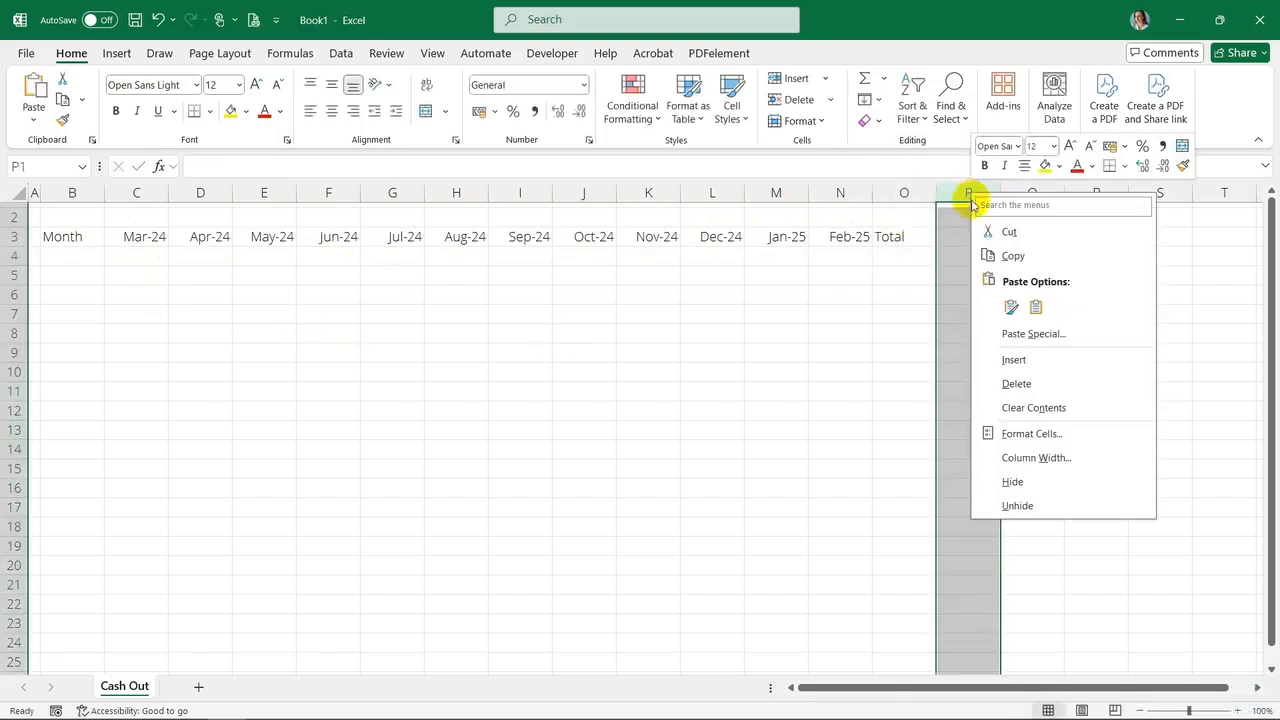
left_click(1060, 457)
type("1")
key("Return")
left_click(543, 357)
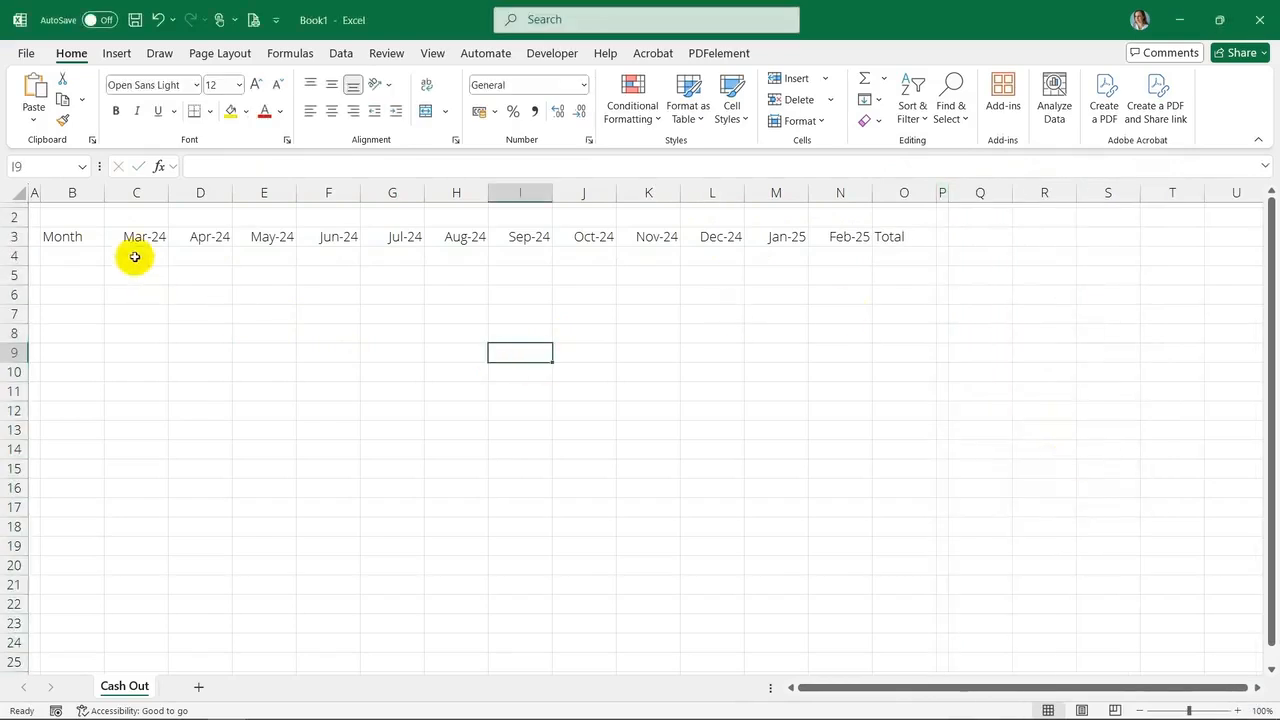
Enter the Suppliers heading in B4 and list Supplier 1 through Supplier 10 beneath it
left_click(34, 217)
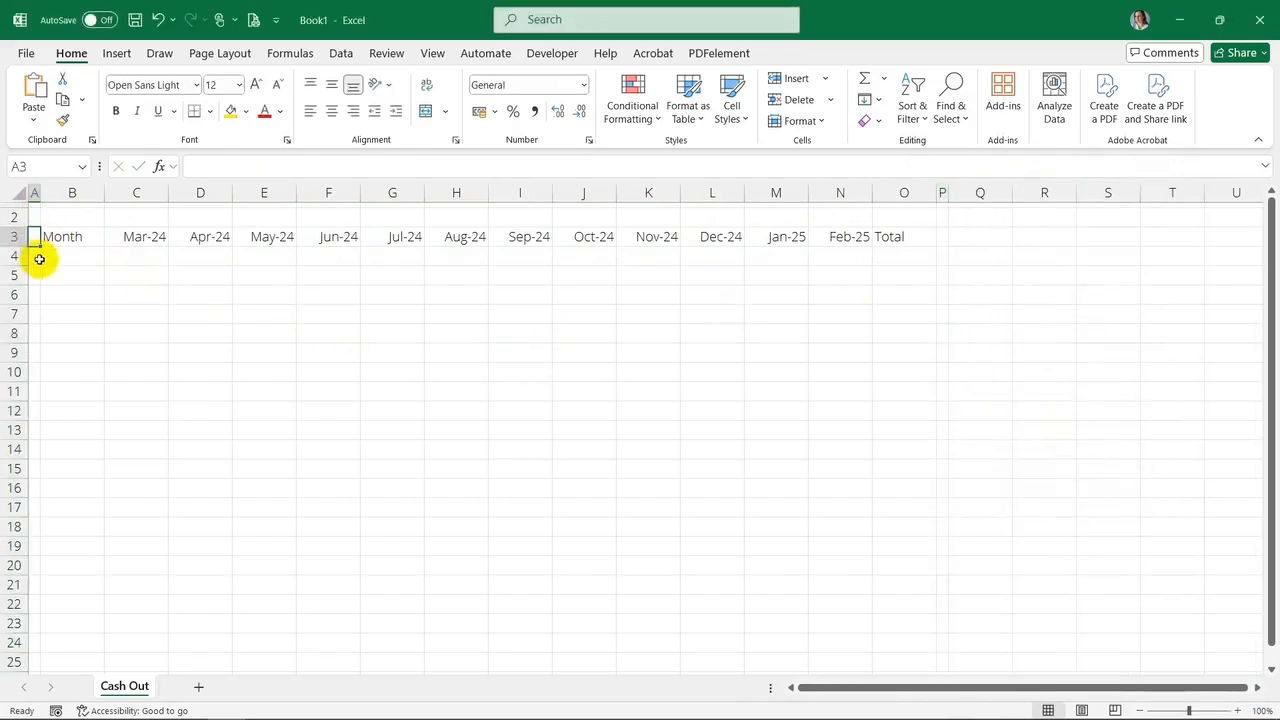
left_click(78, 255)
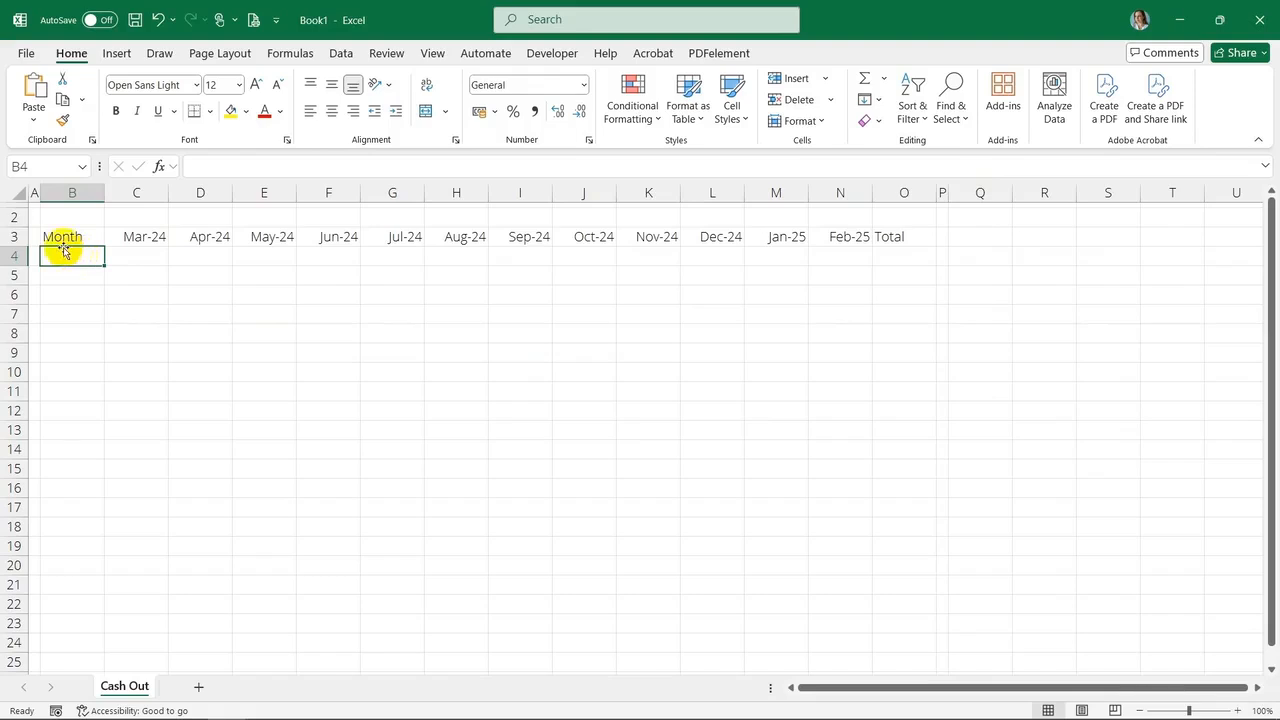
type("Suppliers")
key("Return")
type("Supplier")
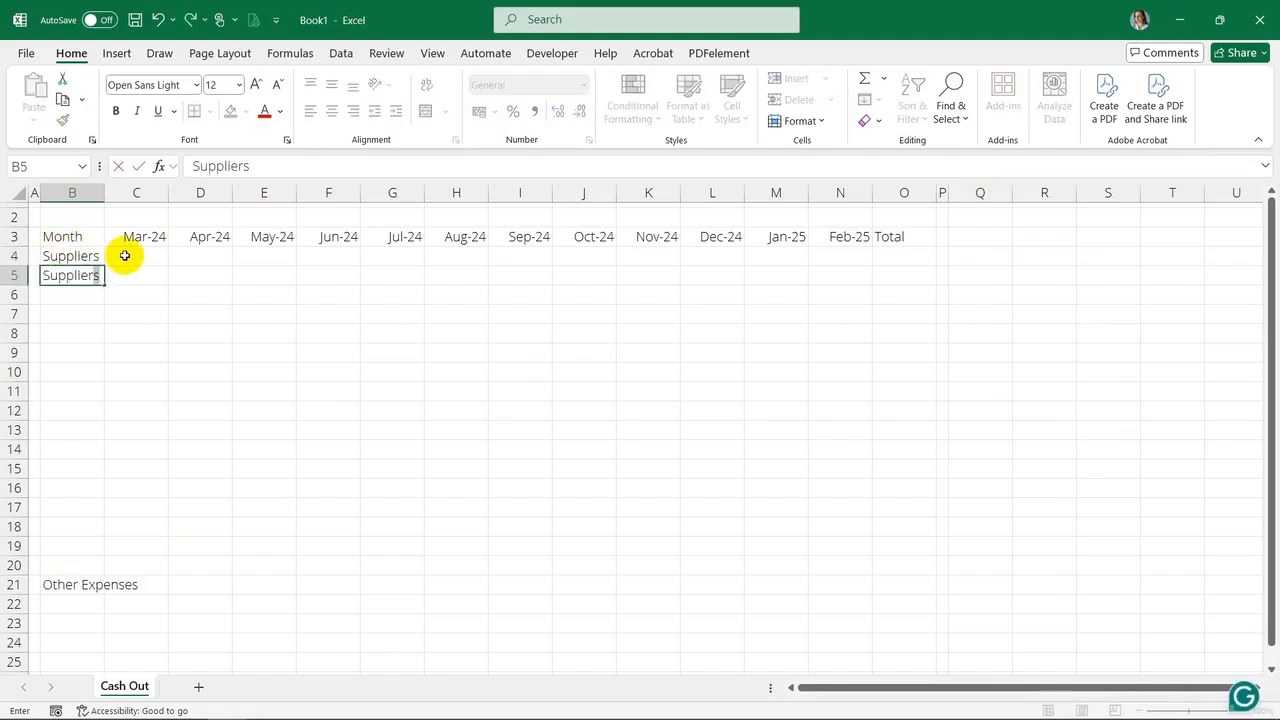
type(" 1")
key("Return")
type("Supplier 2")
key("Return")
left_click_drag(85, 276, 90, 505)
Add Bank Charges and Payroll Costs in B22 and B23 under the Other Expenses heading
scroll(190, 449, "down", 4)
left_click(86, 374)
type("Bank")
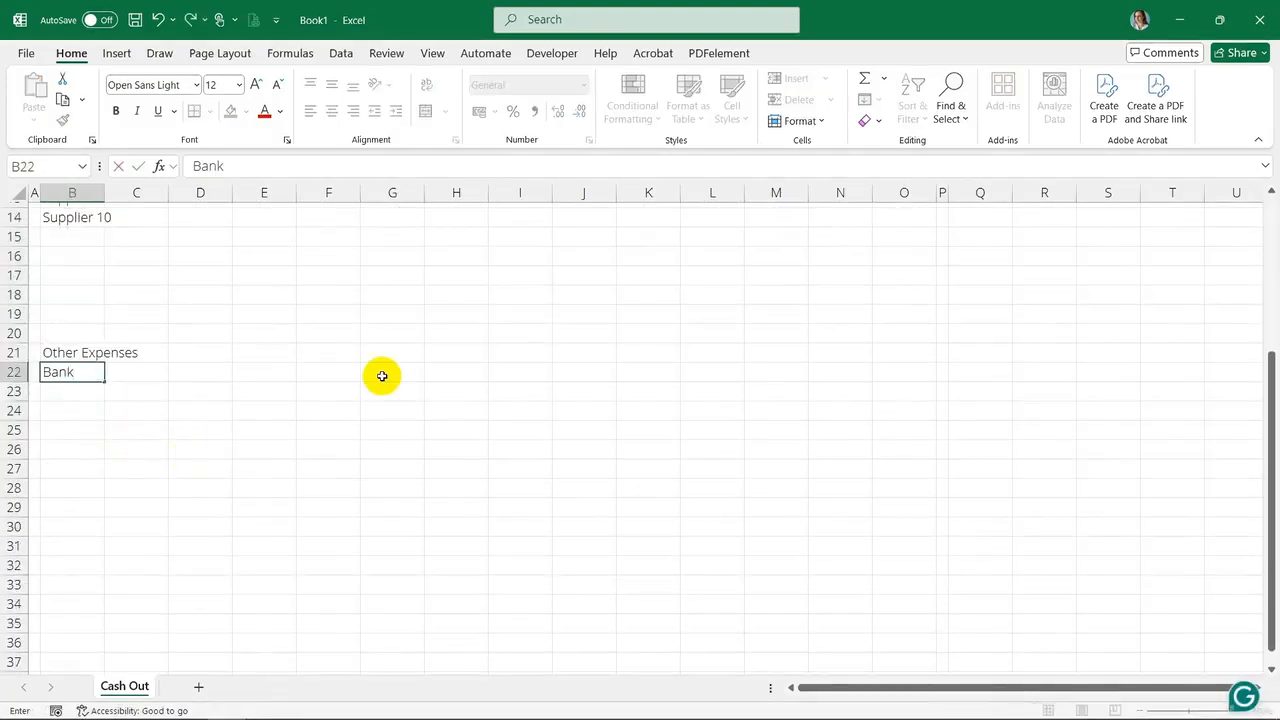
type(" Charges")
key("Return")
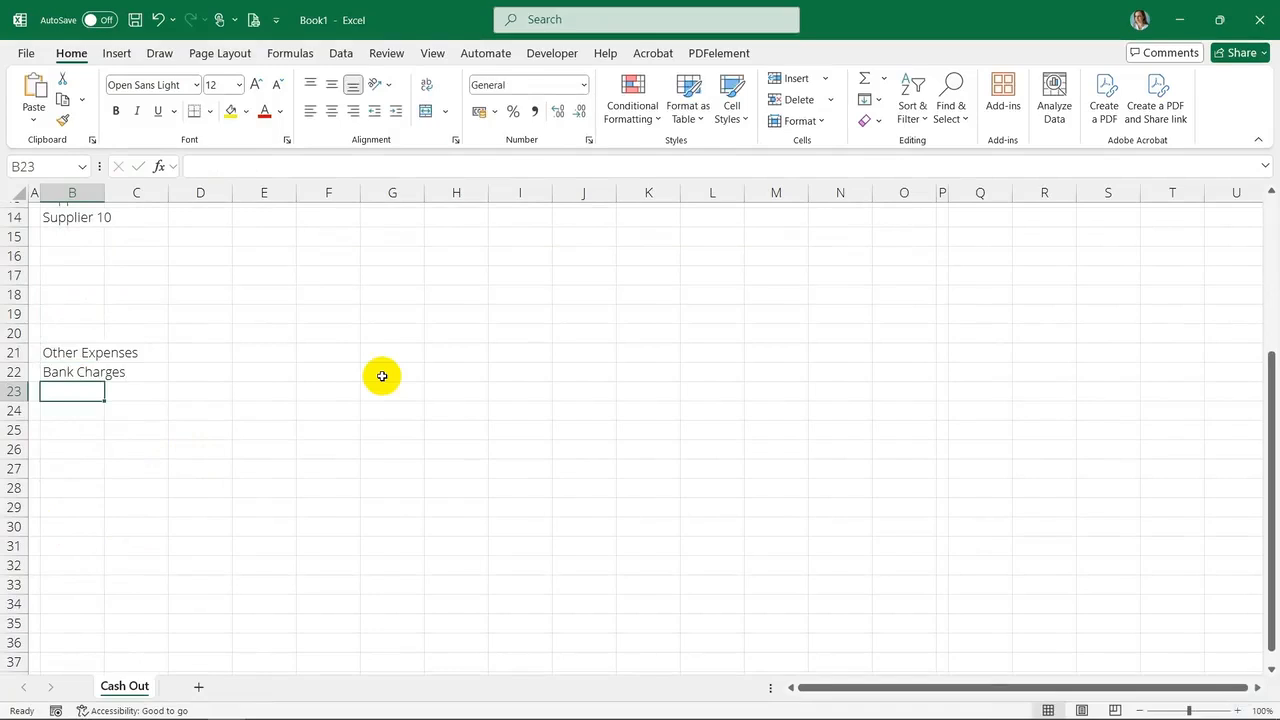
type("Sala")
type("oll Co")
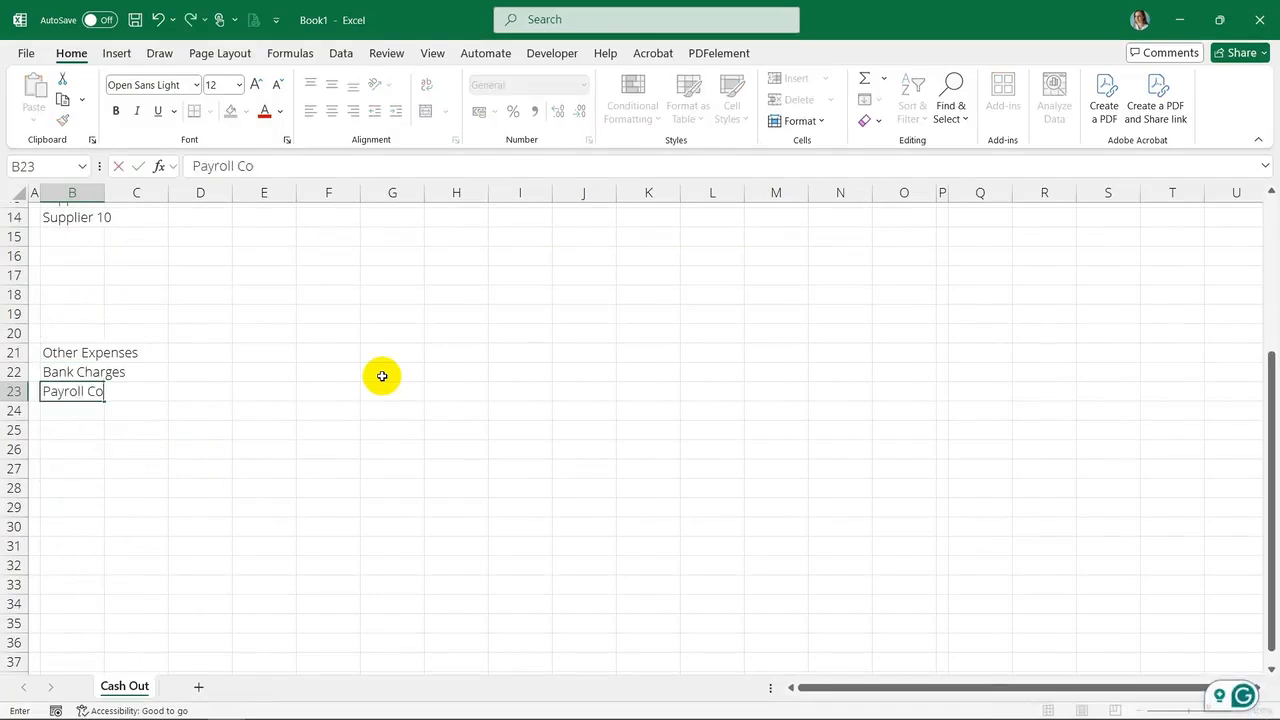
type("sts")
key("Return")
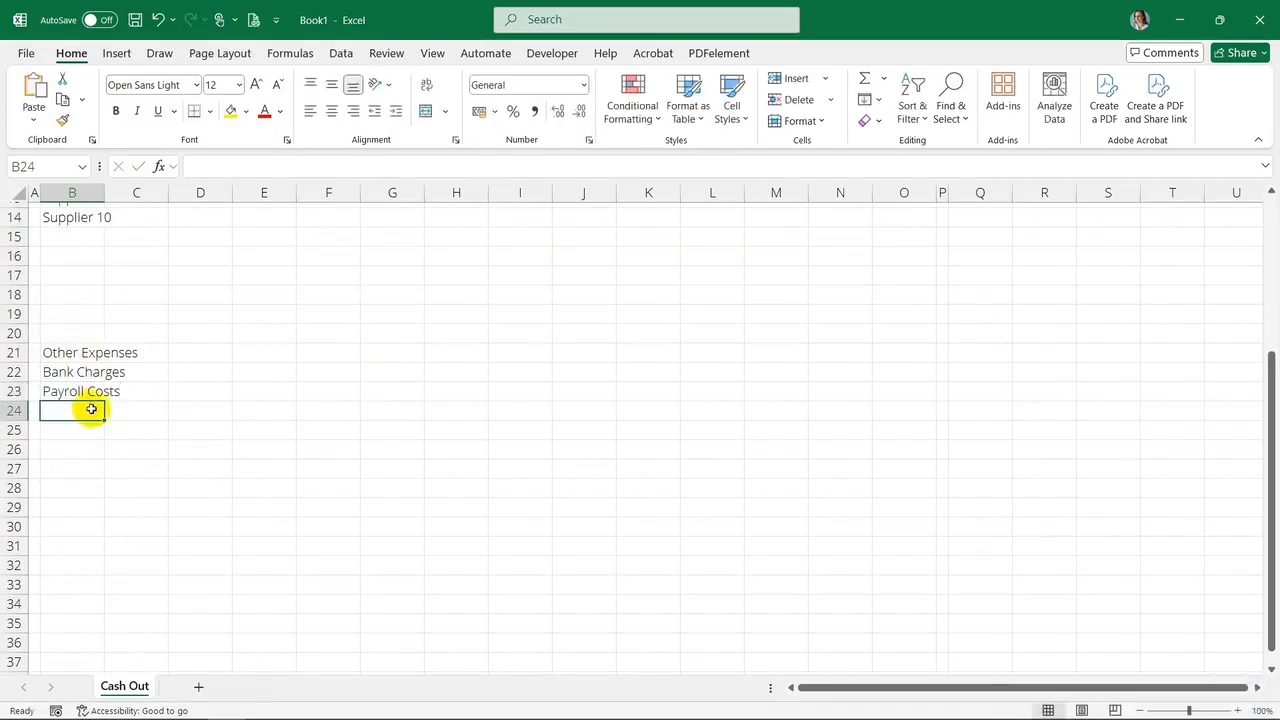
Add the section headings Loan in B30 and Tax in B38
left_click(107, 525)
type("L")
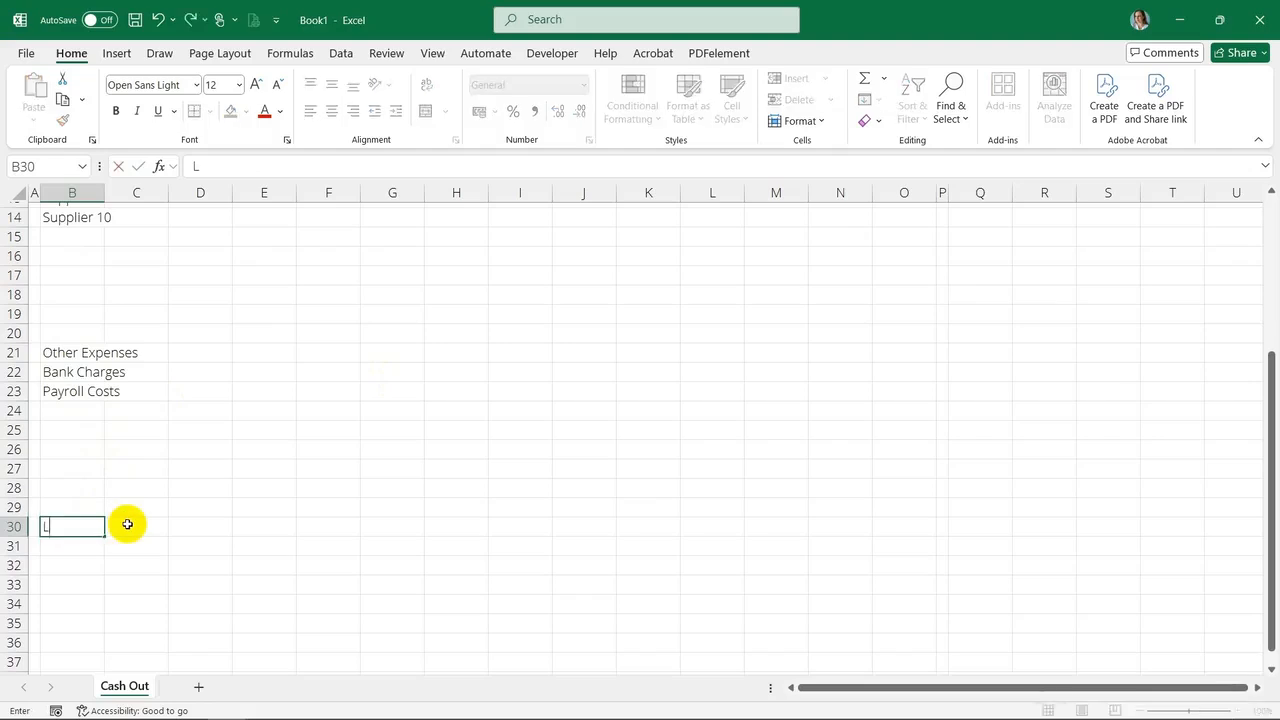
key("Return")
scroll(123, 525, "down", 2)
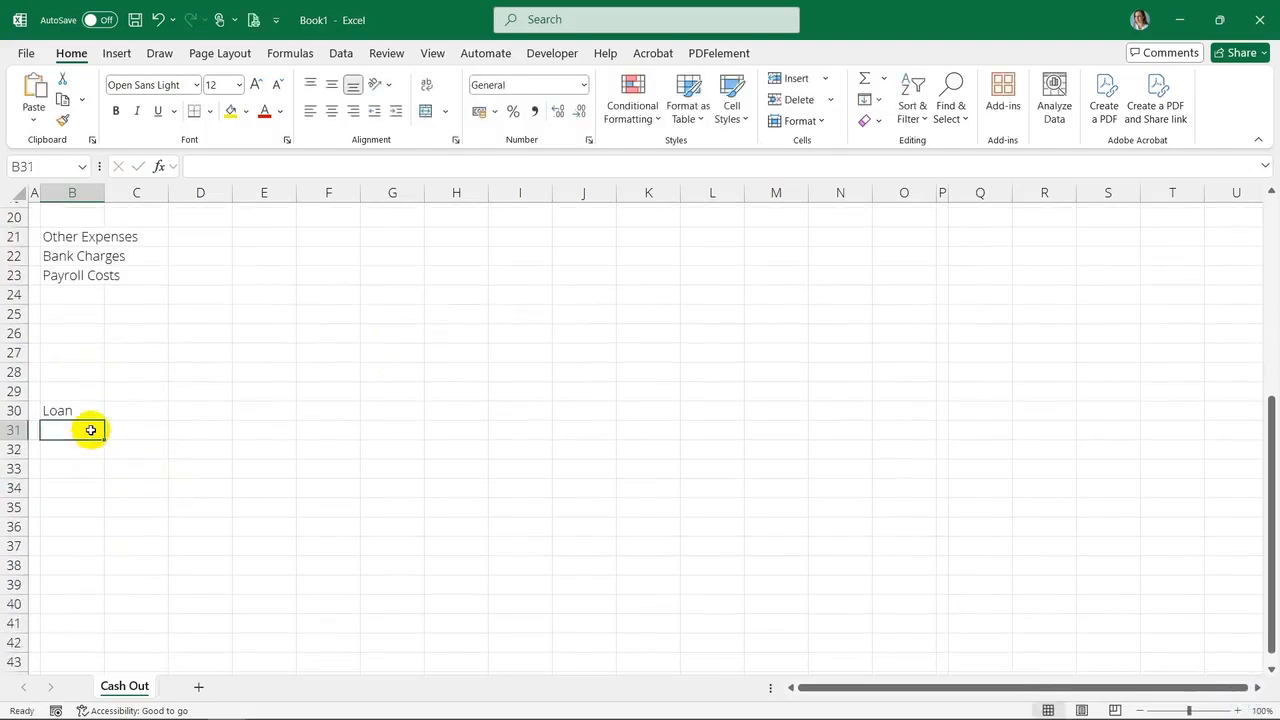
left_click(69, 566)
type("Tax")
key("Return")
Add the Dividends heading in B43 and the TOTAL CASH OUT row label in B46
scroll(188, 511, "down", 3)
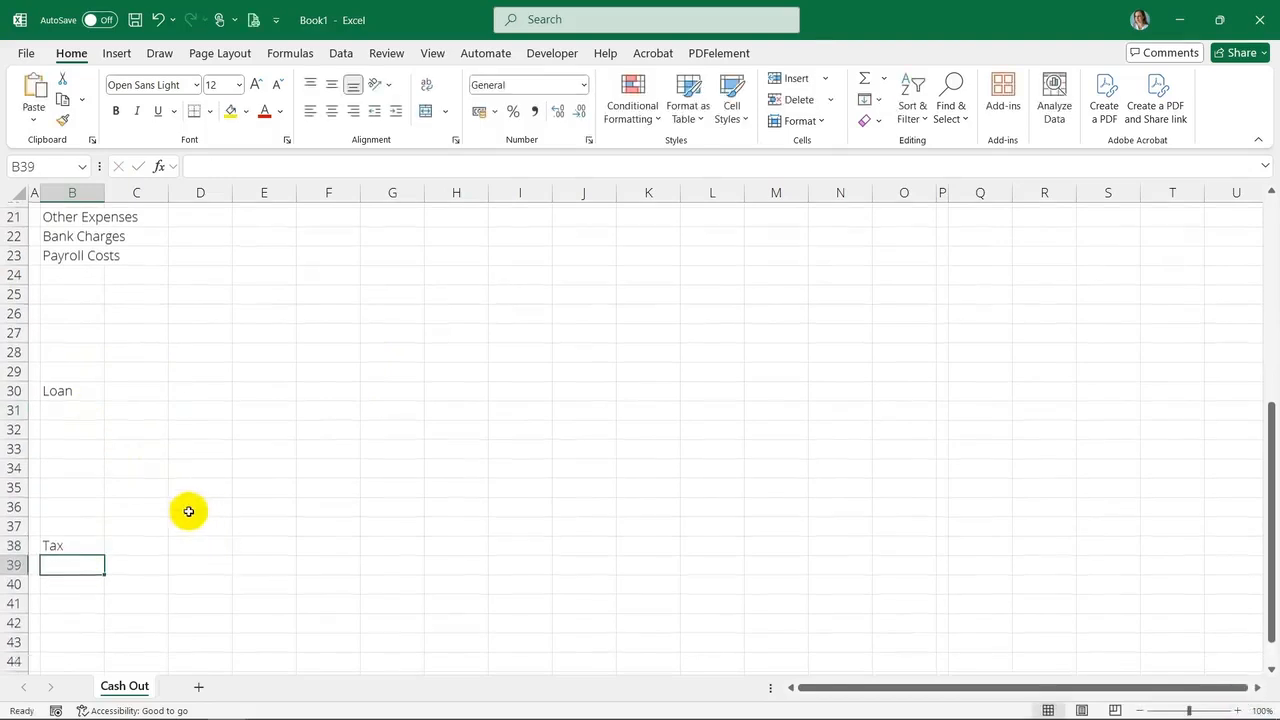
left_click(70, 488)
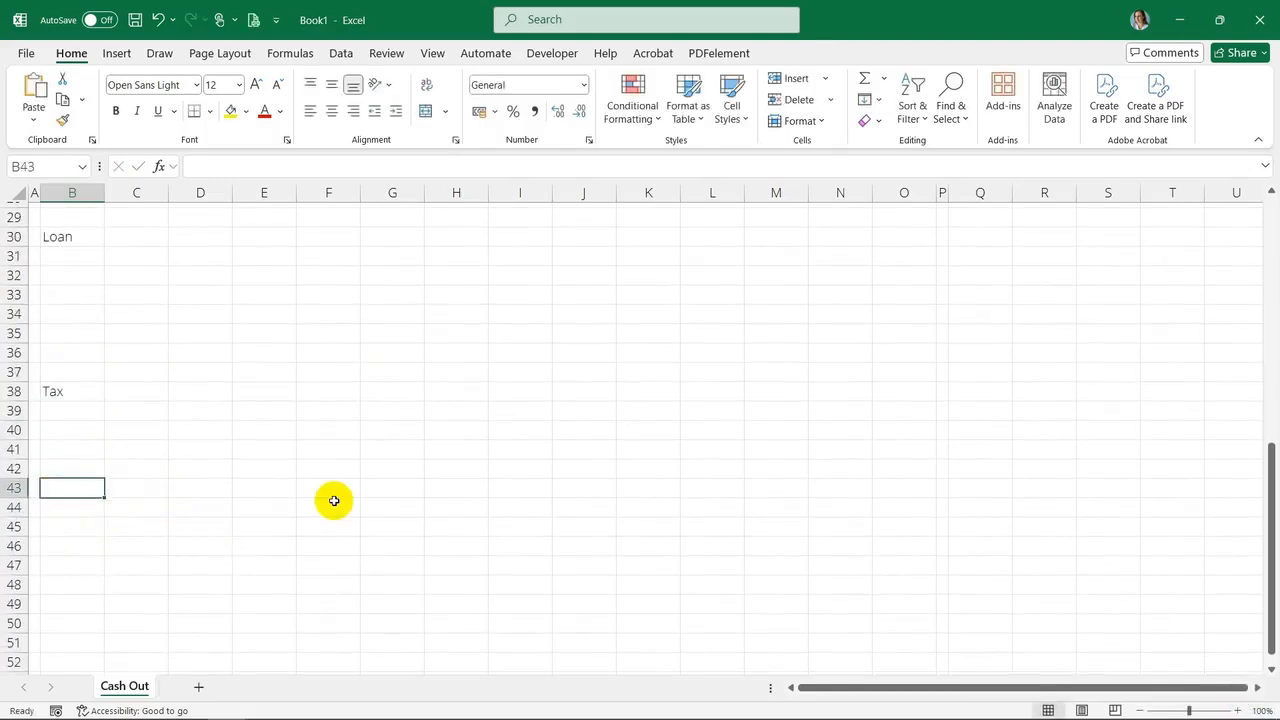
type("Dividends")
key("Return")
key("Down")
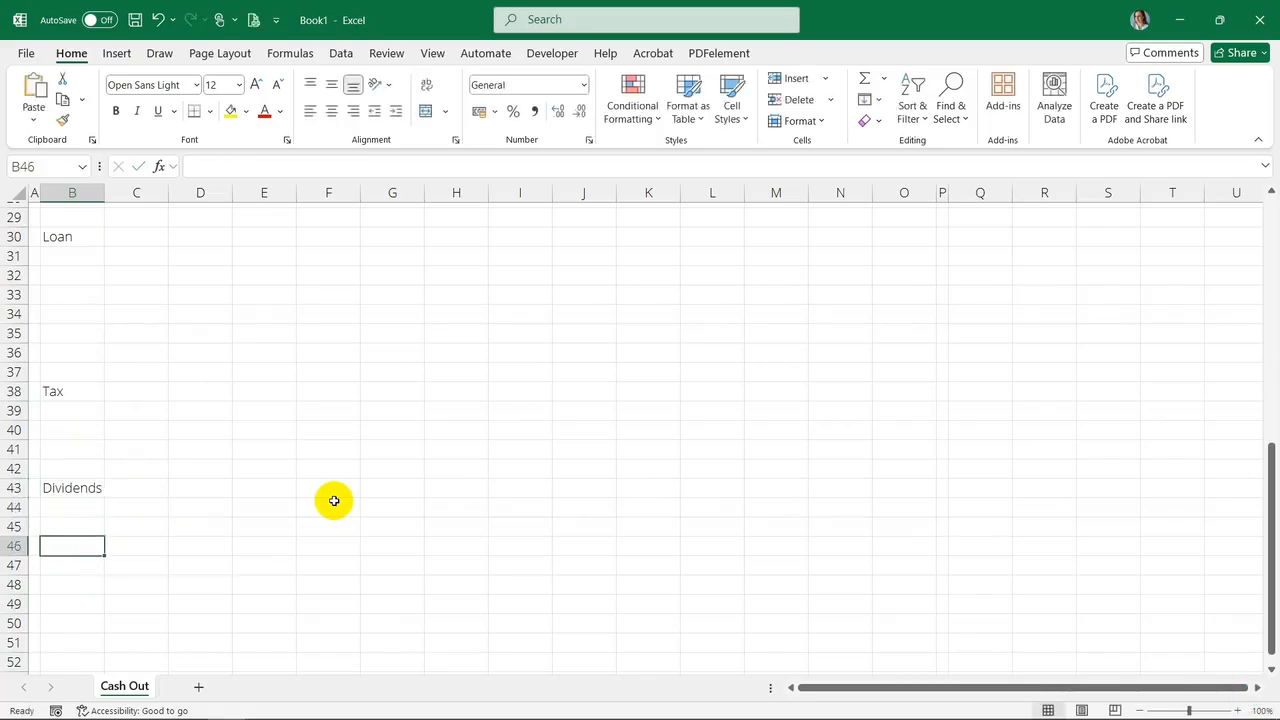
type("Total CASH OUT")
left_click(332, 501)
Autofit column B's width to its labels
scroll(101, 388, "up", 9)
double_click(105, 194)
left_click(222, 331)
Shade the whole table area from row 1 through column P with a light grey fill
left_click(36, 205)
left_click_drag(36, 205, 988, 650)
left_click(245, 111)
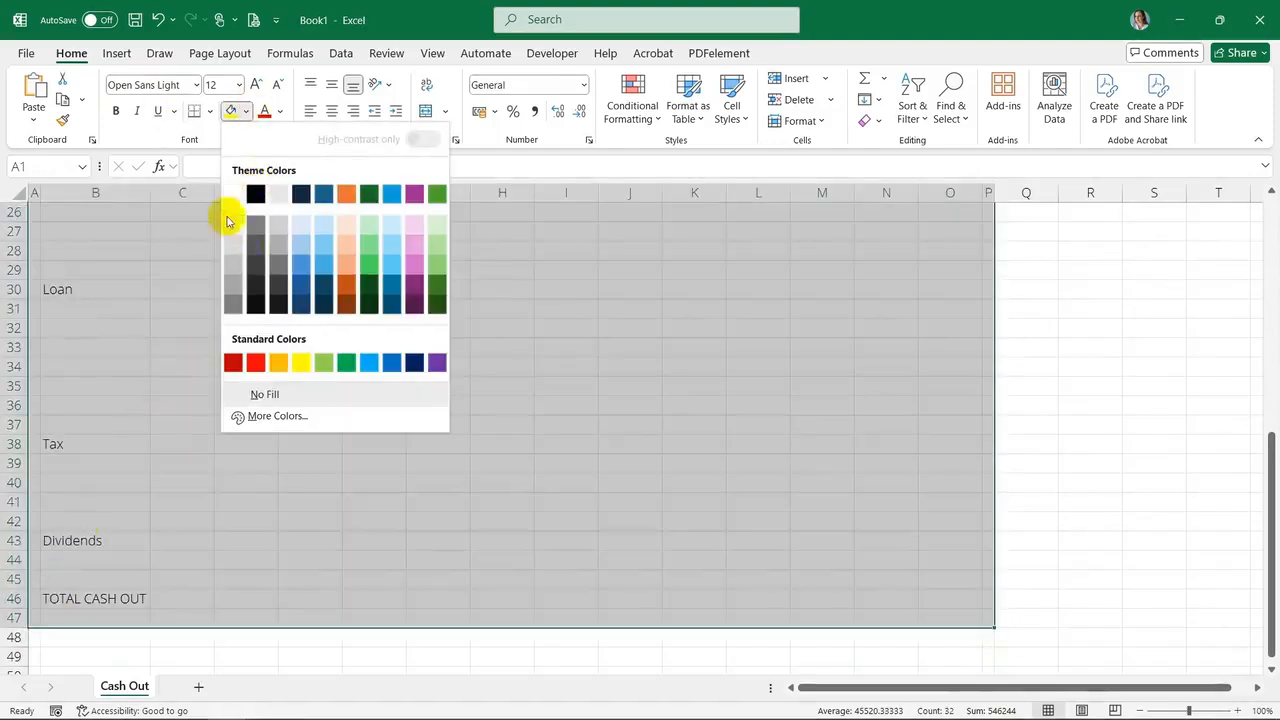
left_click(238, 218)
left_click(183, 286)
Reduce row 47's height to form a thin bottom margin below TOTAL CASH OUT
scroll(183, 286, "down", 2)
right_click(17, 503)
left_click(88, 458)
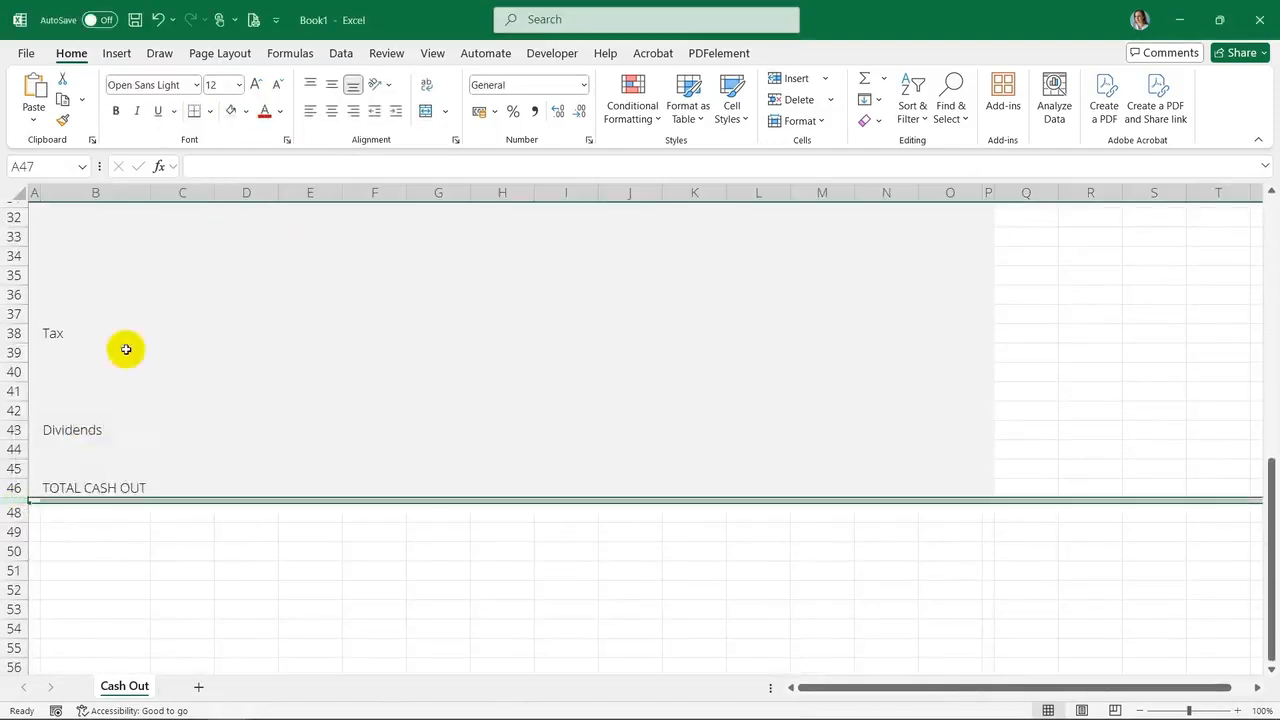
Set the print area to the table range from column A through column O, row 46
scroll(124, 300, "up", 11)
left_click_drag(34, 212, 984, 655)
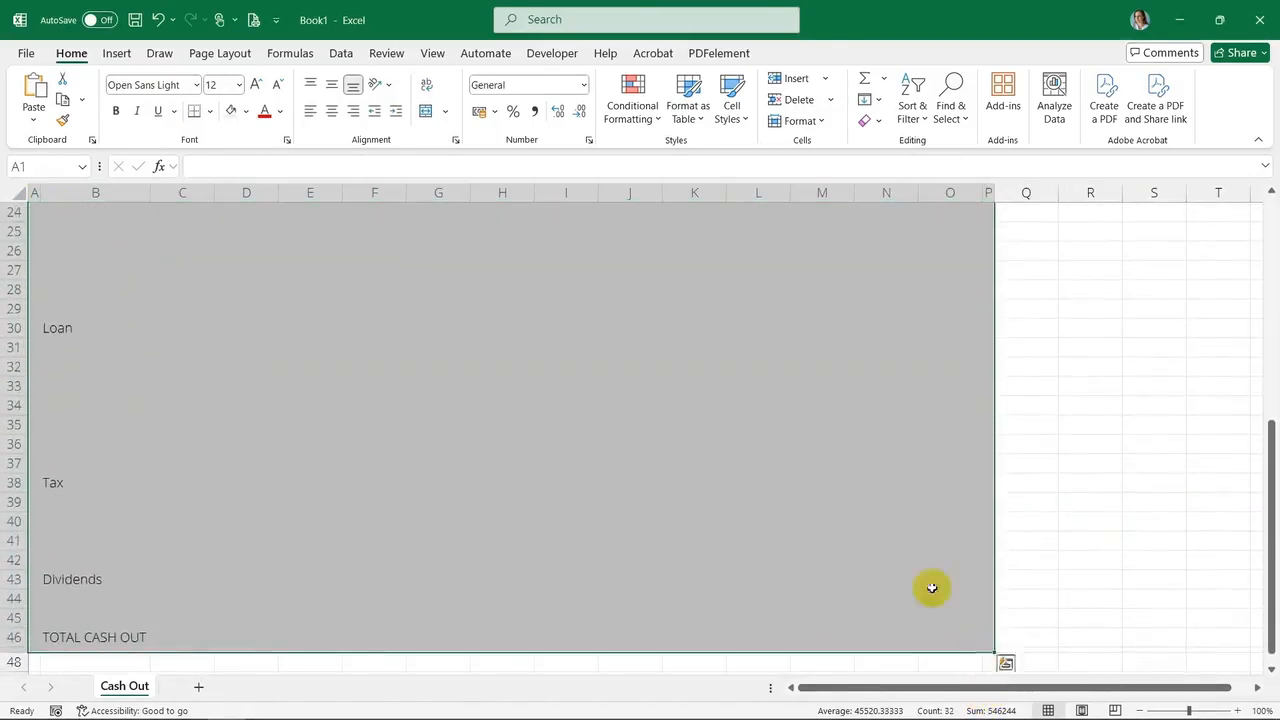
scroll(423, 334, "up", 7)
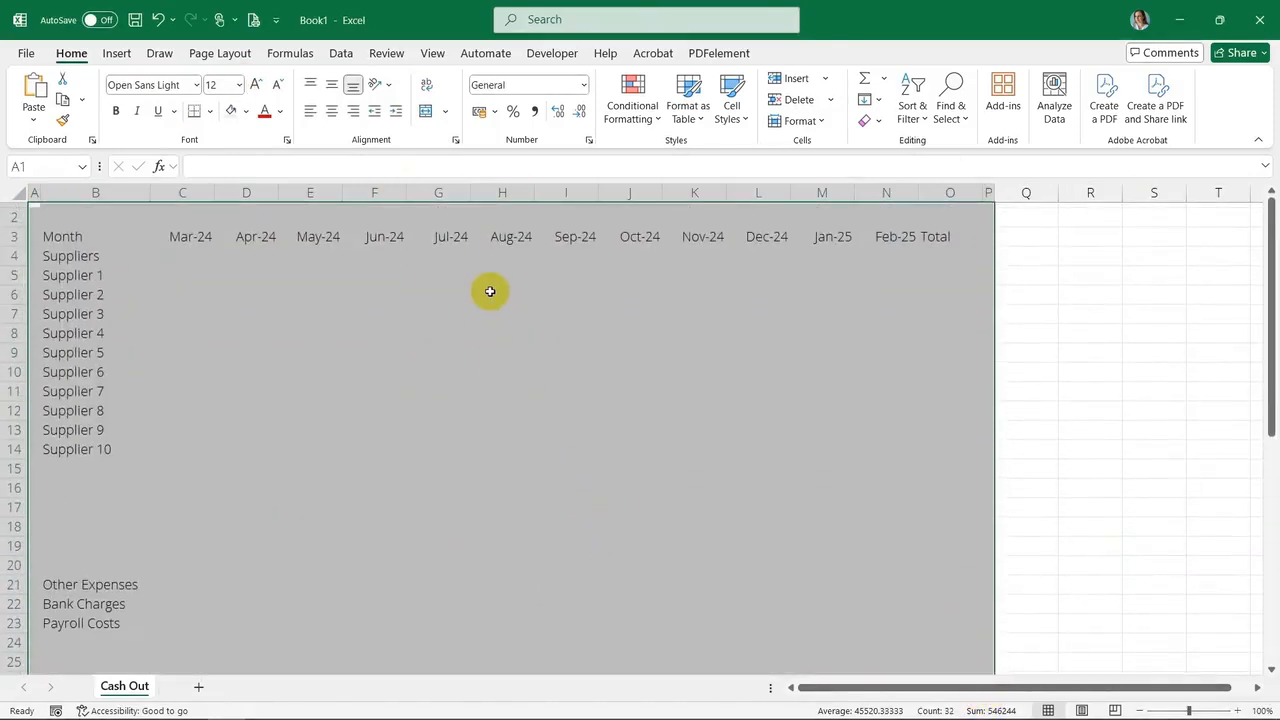
left_click(228, 54)
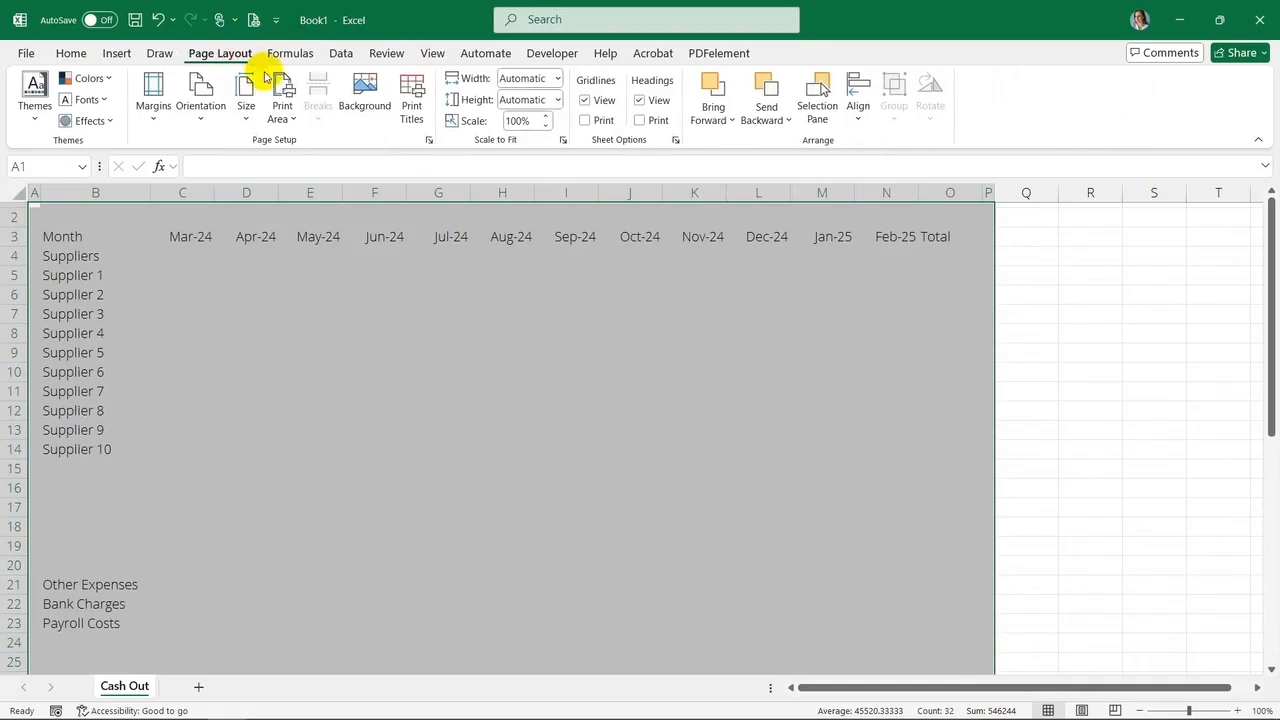
left_click(283, 114)
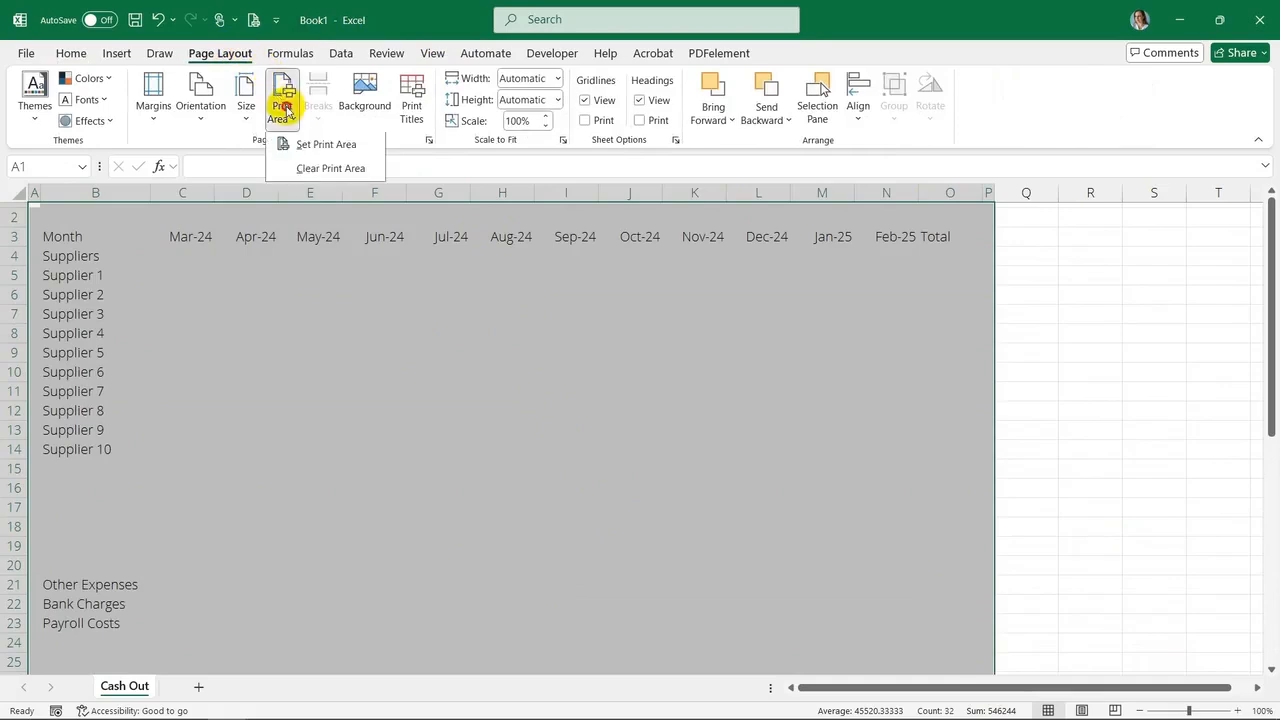
left_click(305, 147)
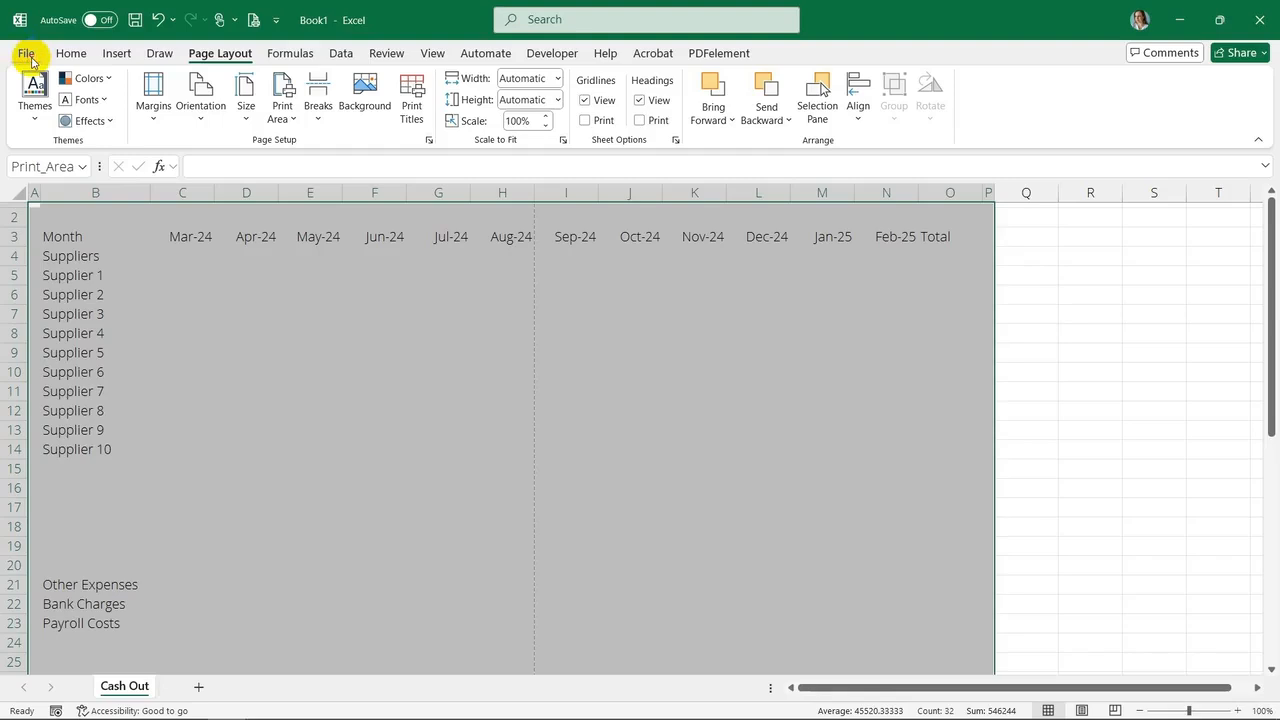
Set the printout to landscape orientation and fit the sheet on one page
left_click(27, 56)
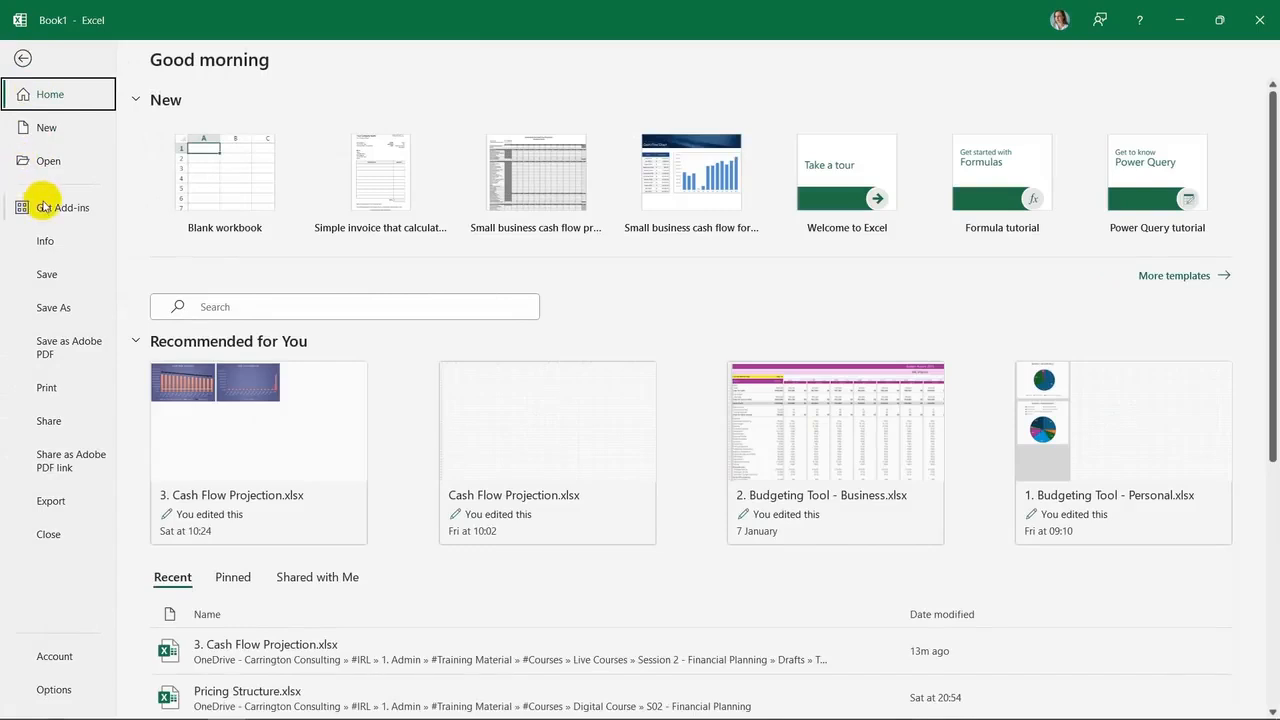
left_click(65, 392)
left_click(248, 388)
left_click(180, 465)
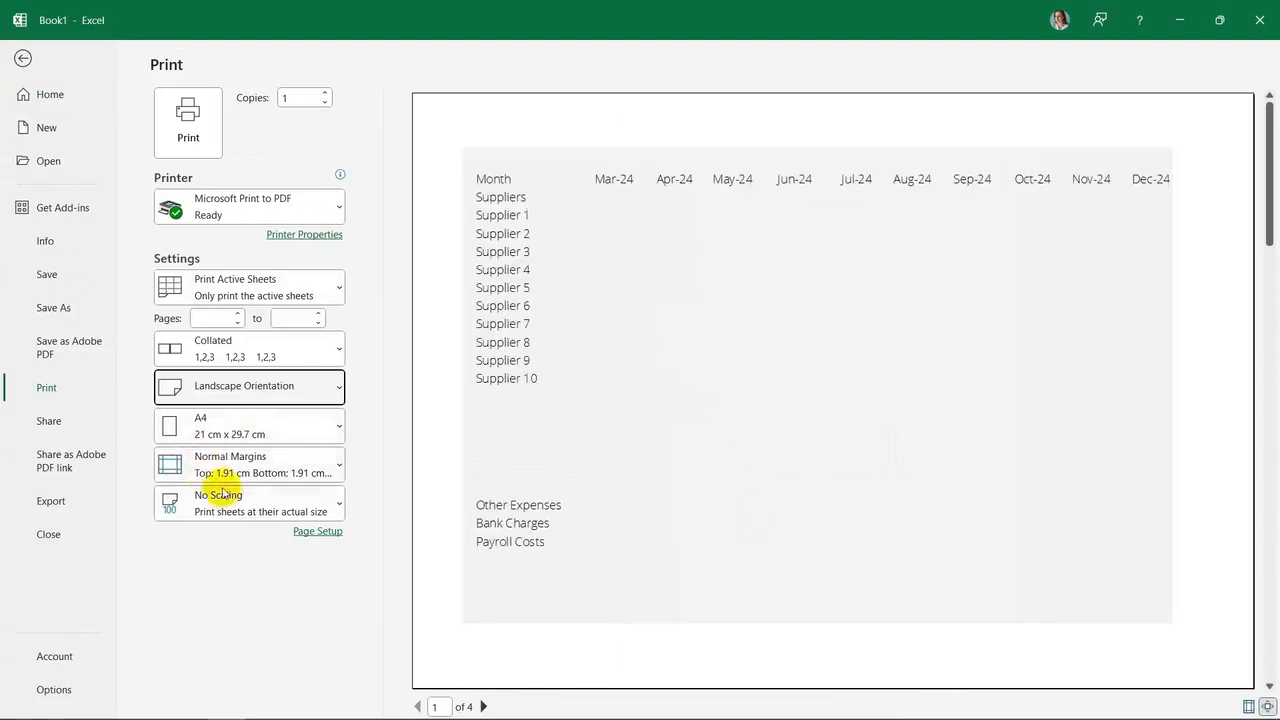
left_click(222, 494)
left_click(251, 338)
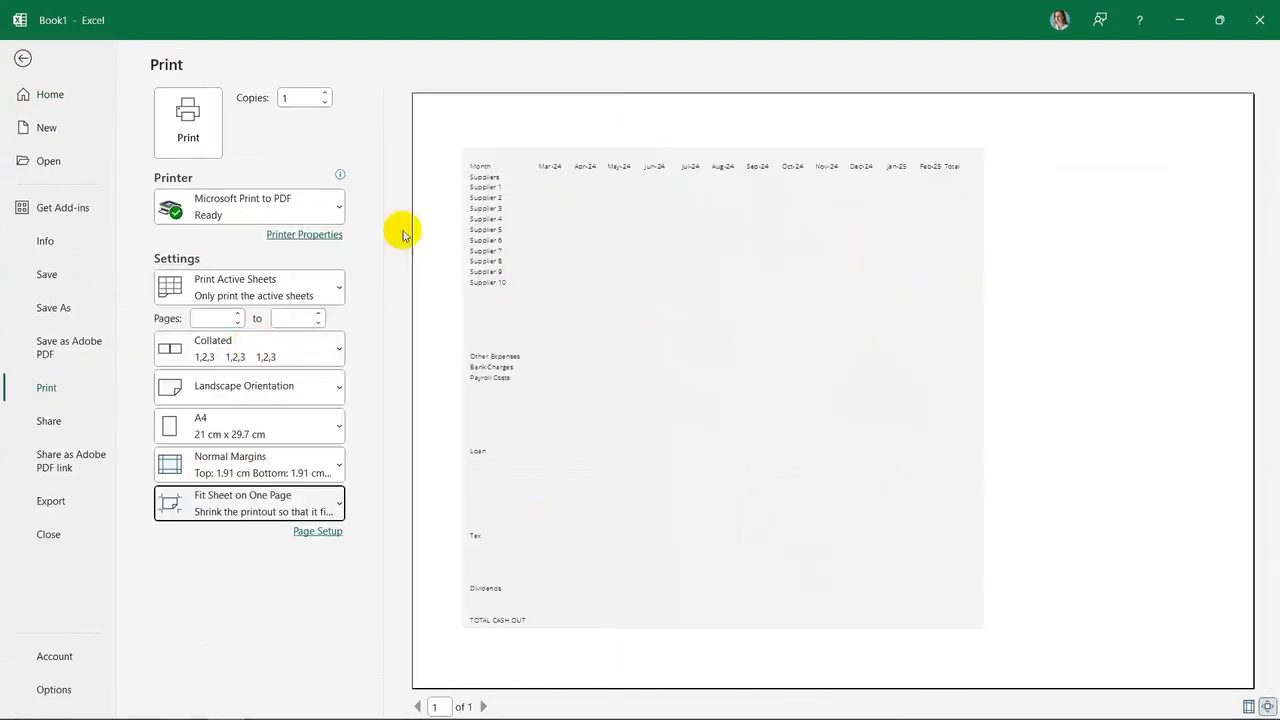
Add the title "Rolling Monthly Cash Flow - CASH OUT" above the month row, with a coloured fill and font colour across B:O
left_click(23, 57)
left_click_drag(72, 216, 950, 216)
left_click(246, 111)
left_click(374, 154)
left_click(280, 111)
left_click(268, 176)
type("Rolling Monthly Cash Flow - CASH OUT")
key("Return")
Insert a new row above the title row and adjust its height
right_click(14, 217)
left_click(55, 385)
left_click_drag(14, 213, 14, 227)
Fill the new row dark purple, merge it across B:O and enter the heading "ABC (PTY) LTD CASH FLOW"
left_click_drag(72, 217, 950, 217)
left_click(246, 111)
left_click(415, 223)
left_click(426, 111)
type("ABC (PTY")
key("Return")
Format the month header row in dark purple and the section heading rows in light pink
left_click_drag(72, 237, 948, 658)
left_click(426, 111)
left_click(210, 111)
left_click(250, 622)
left_click(527, 371)
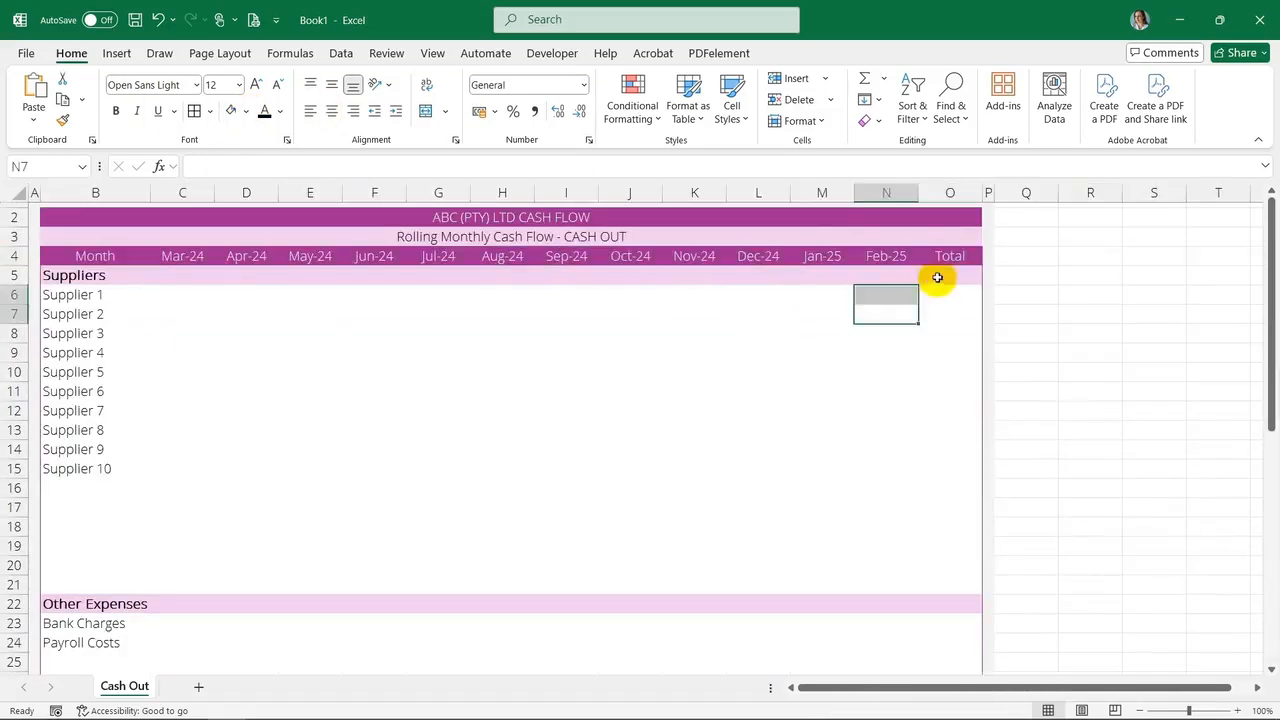
Enter a SUM formula in O6 totalling Supplier 1's months C6:N6
left_click(950, 290)
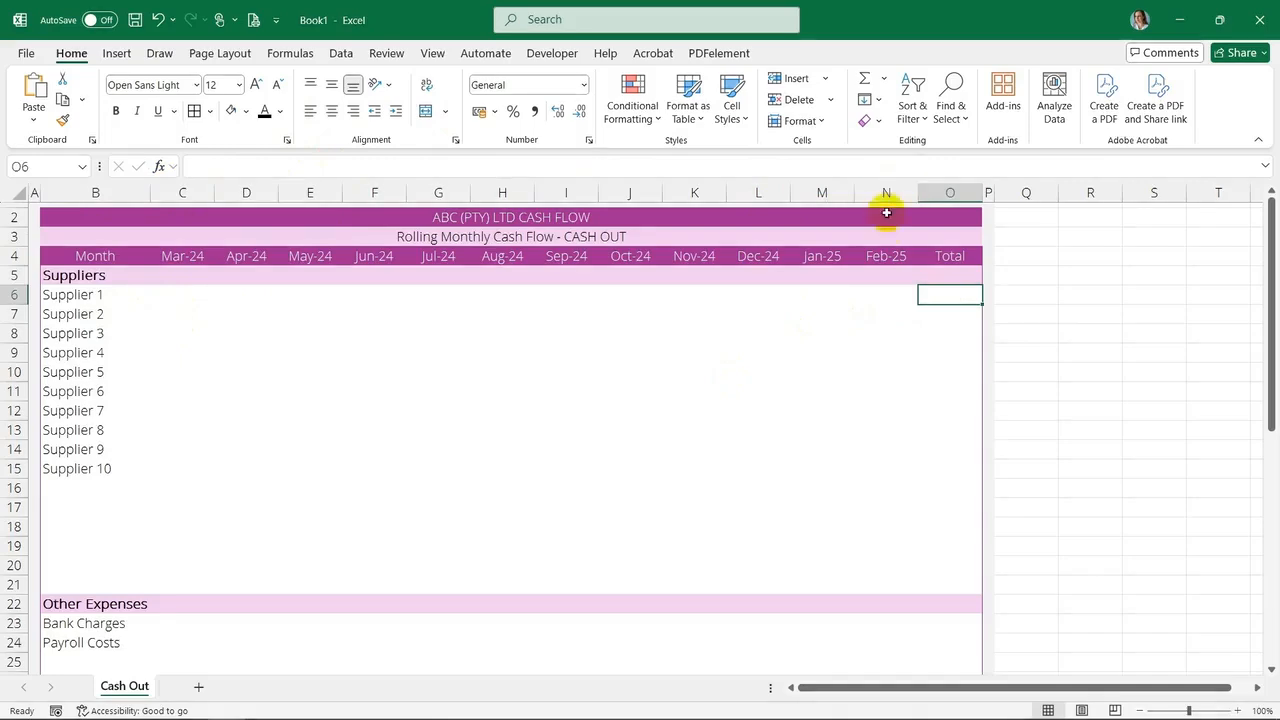
left_click(866, 80)
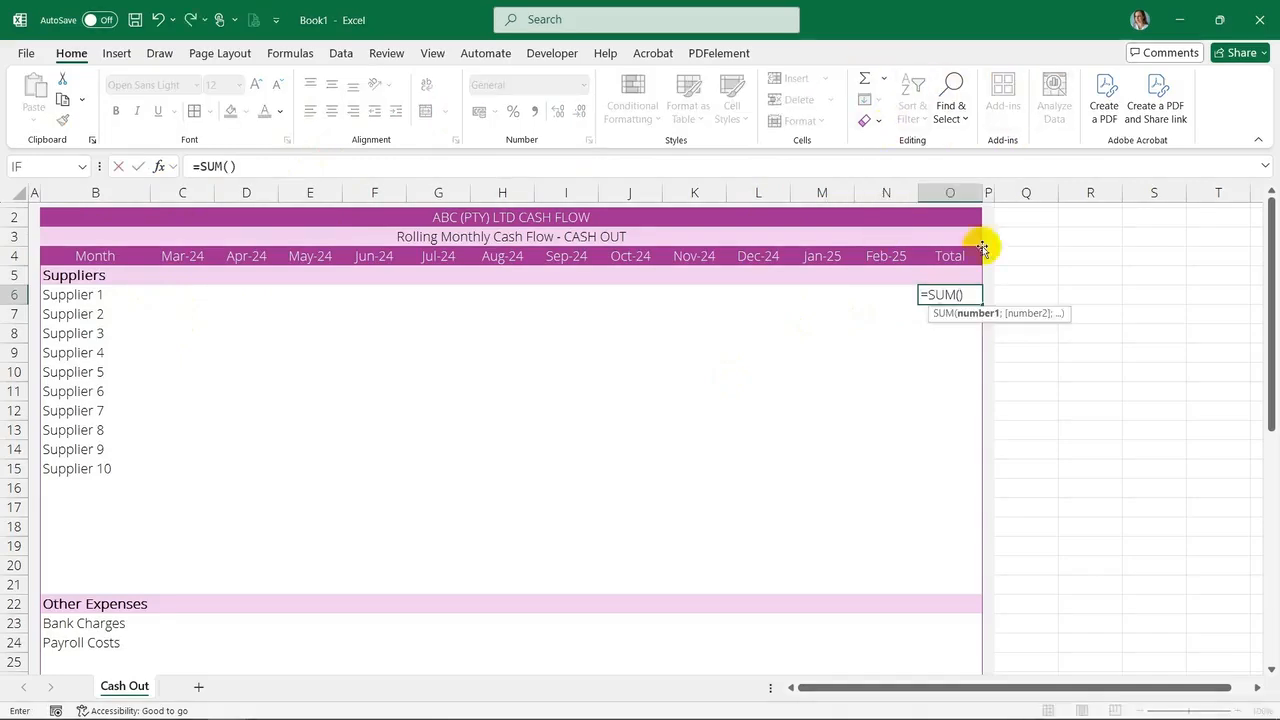
left_click(902, 301)
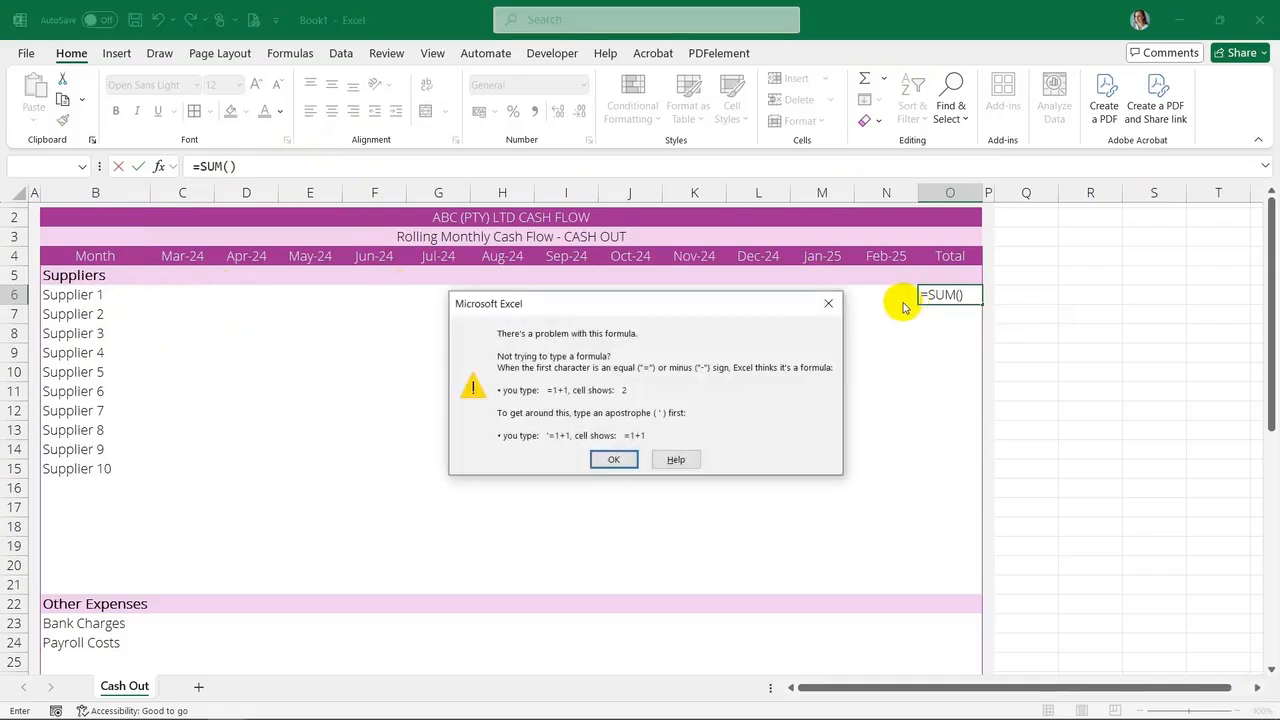
left_click(614, 460)
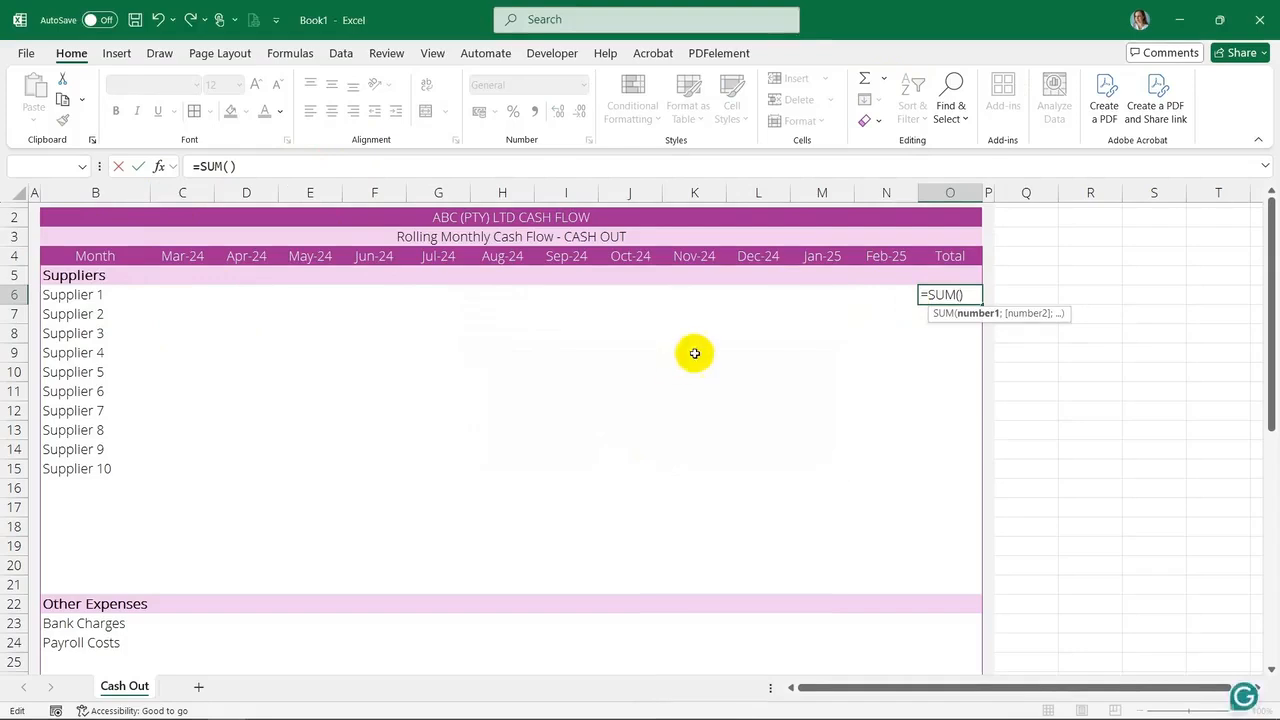
left_click_drag(177, 294, 886, 301)
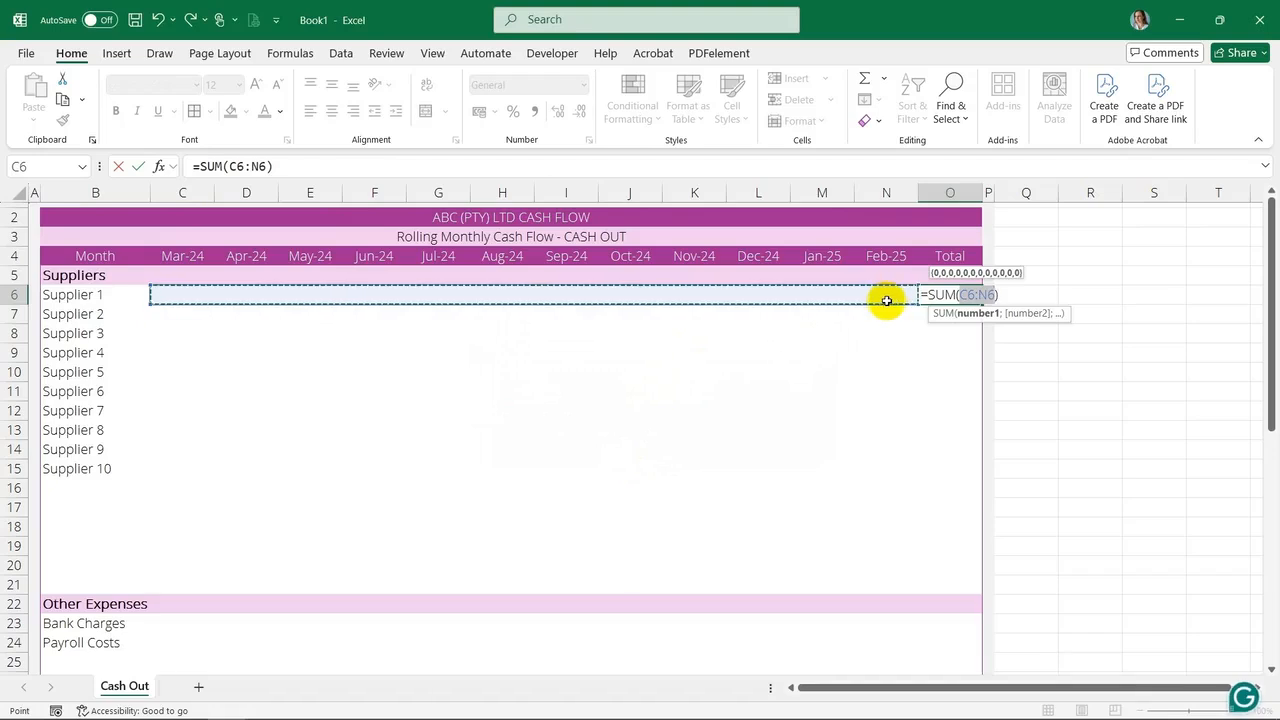
key("Return")
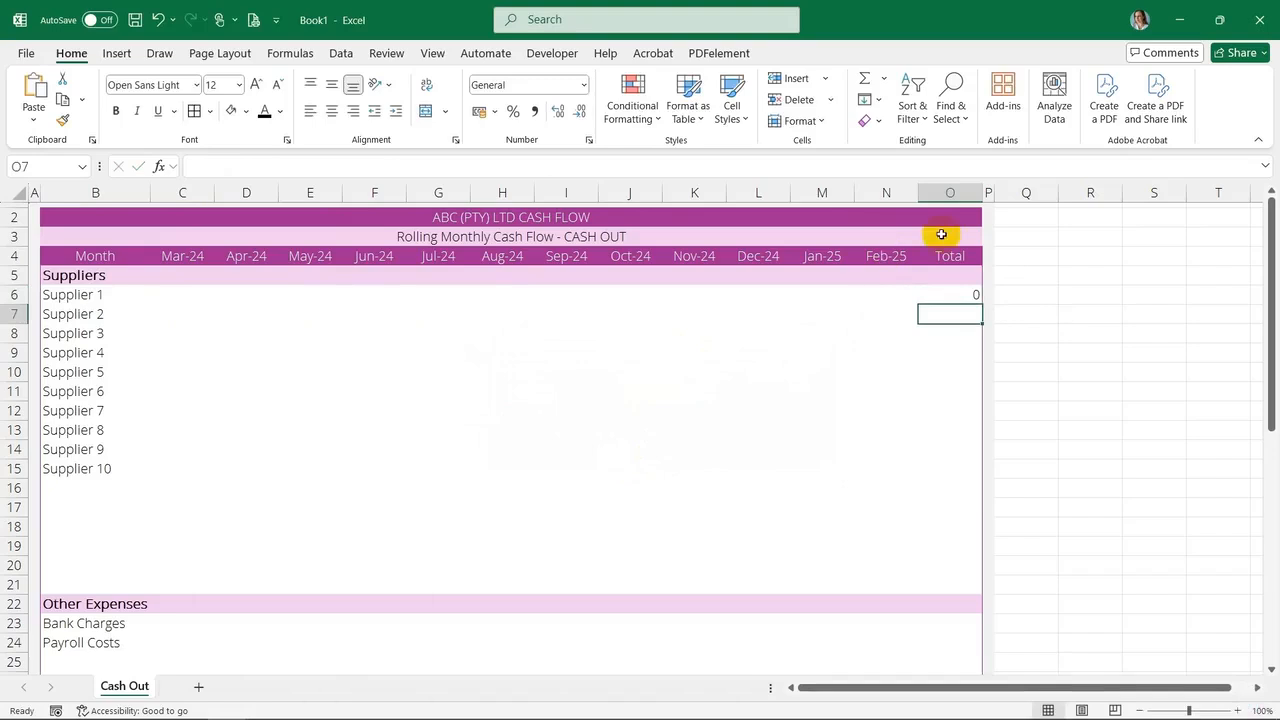
Apply the Currency number format to the value area from C6 to the TOTAL CASH OUT row
left_click(957, 297)
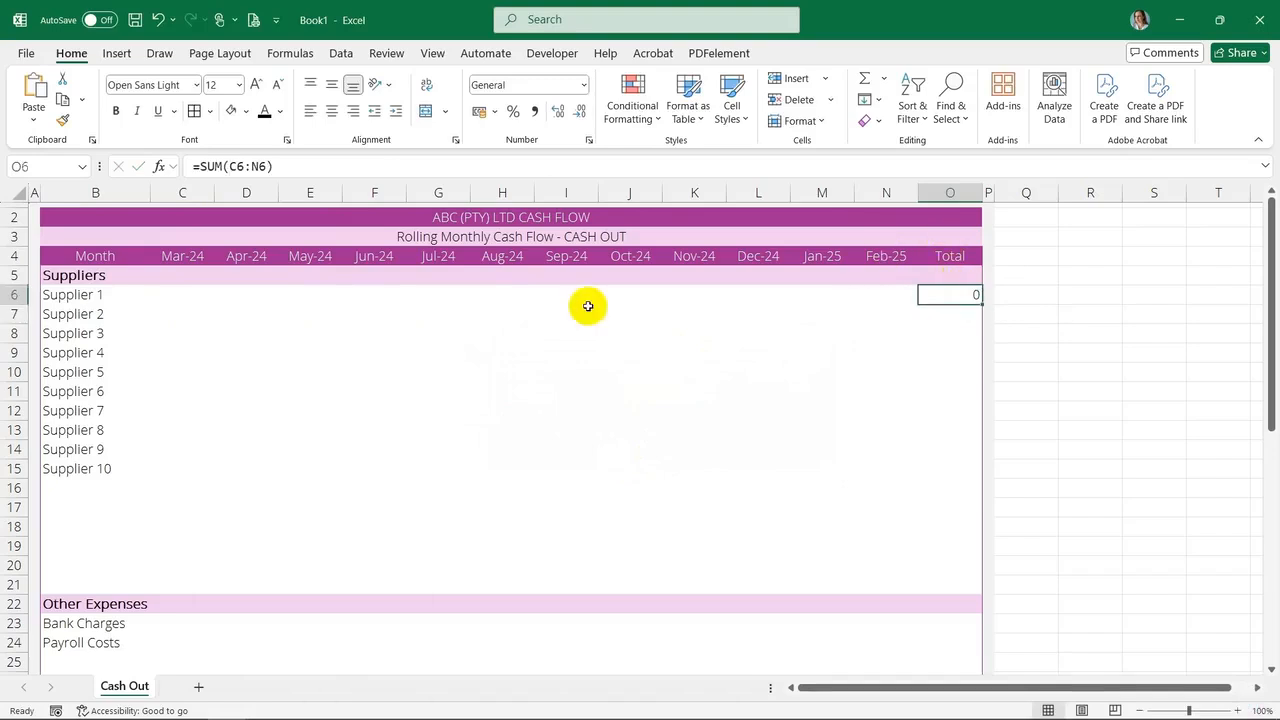
left_click(125, 295)
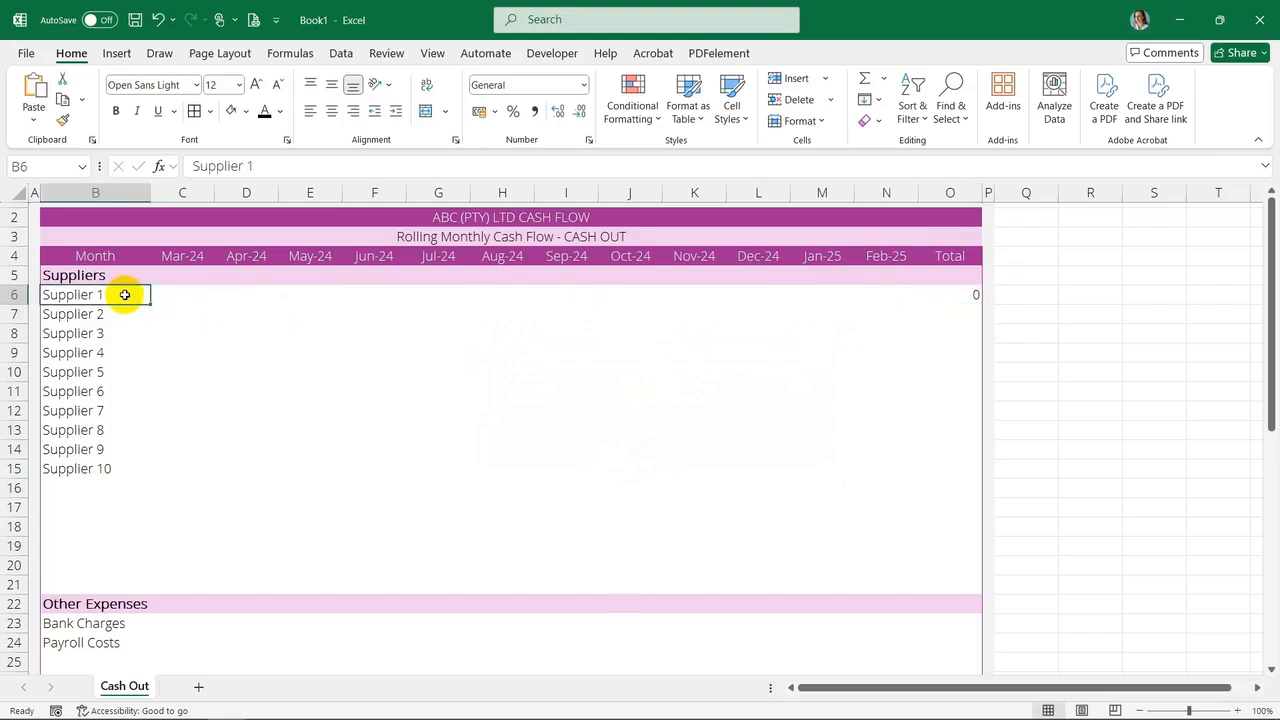
left_click_drag(177, 293, 969, 646)
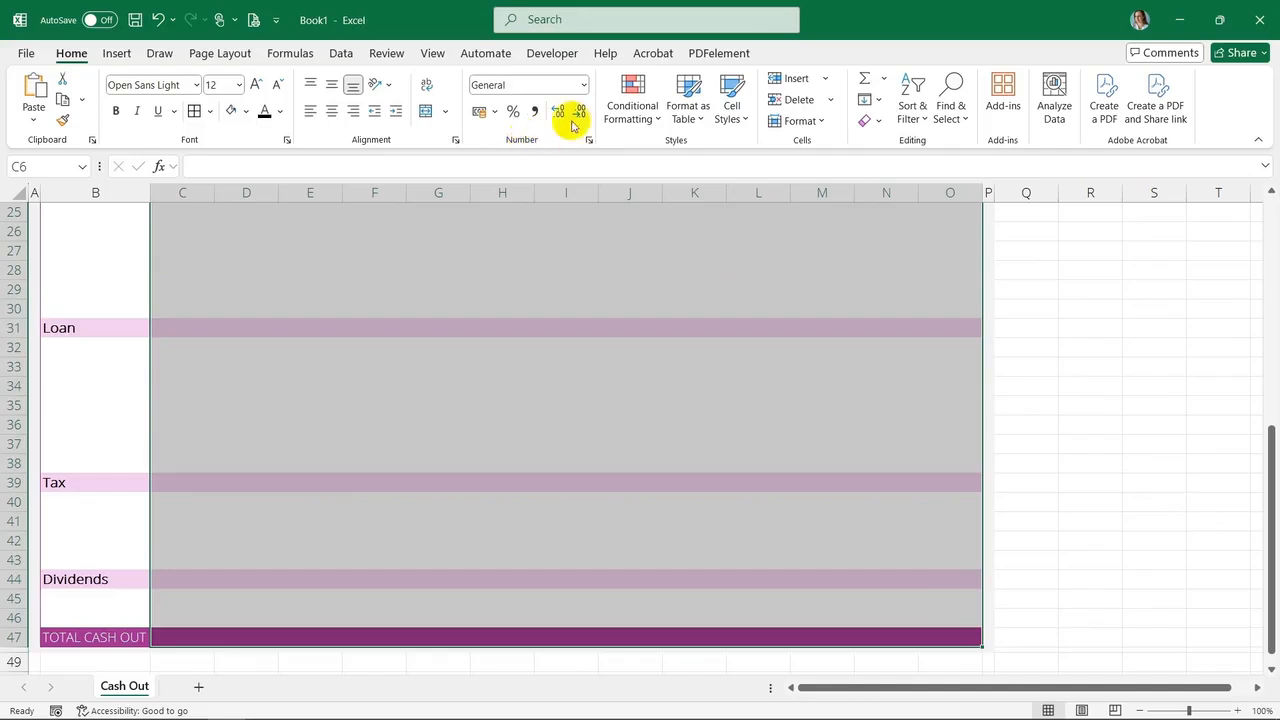
left_click(586, 86)
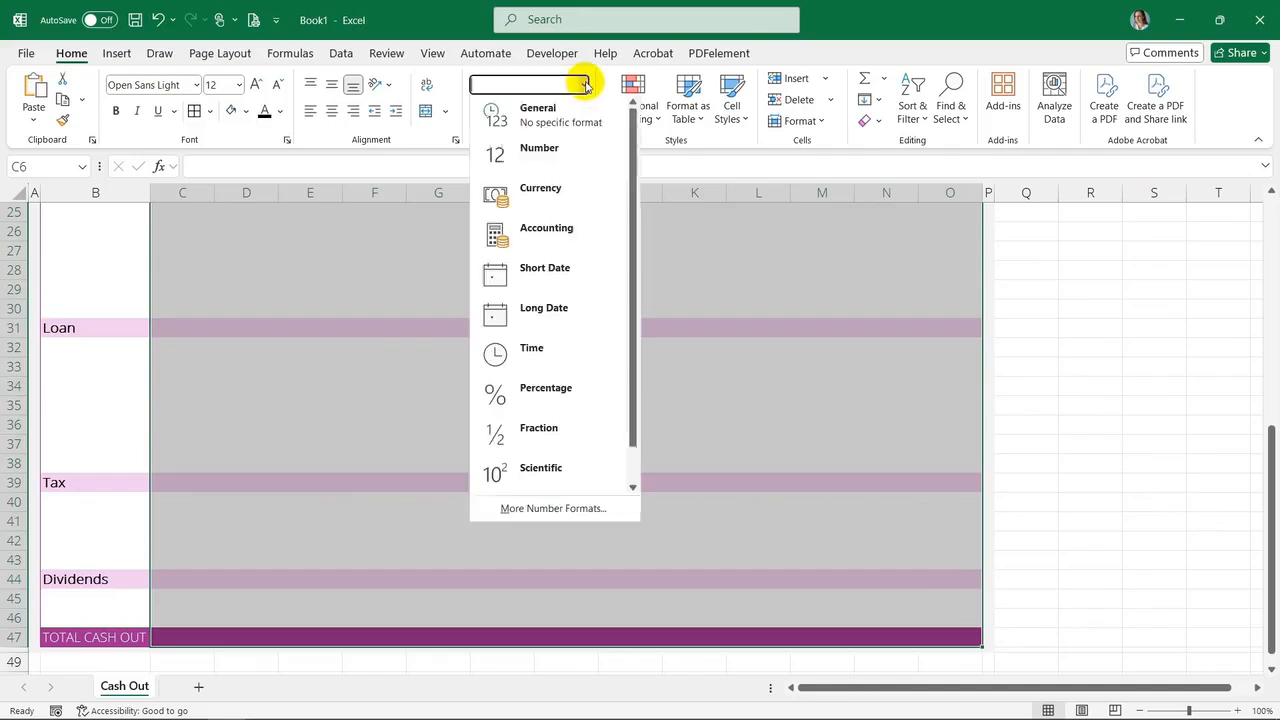
left_click(549, 190)
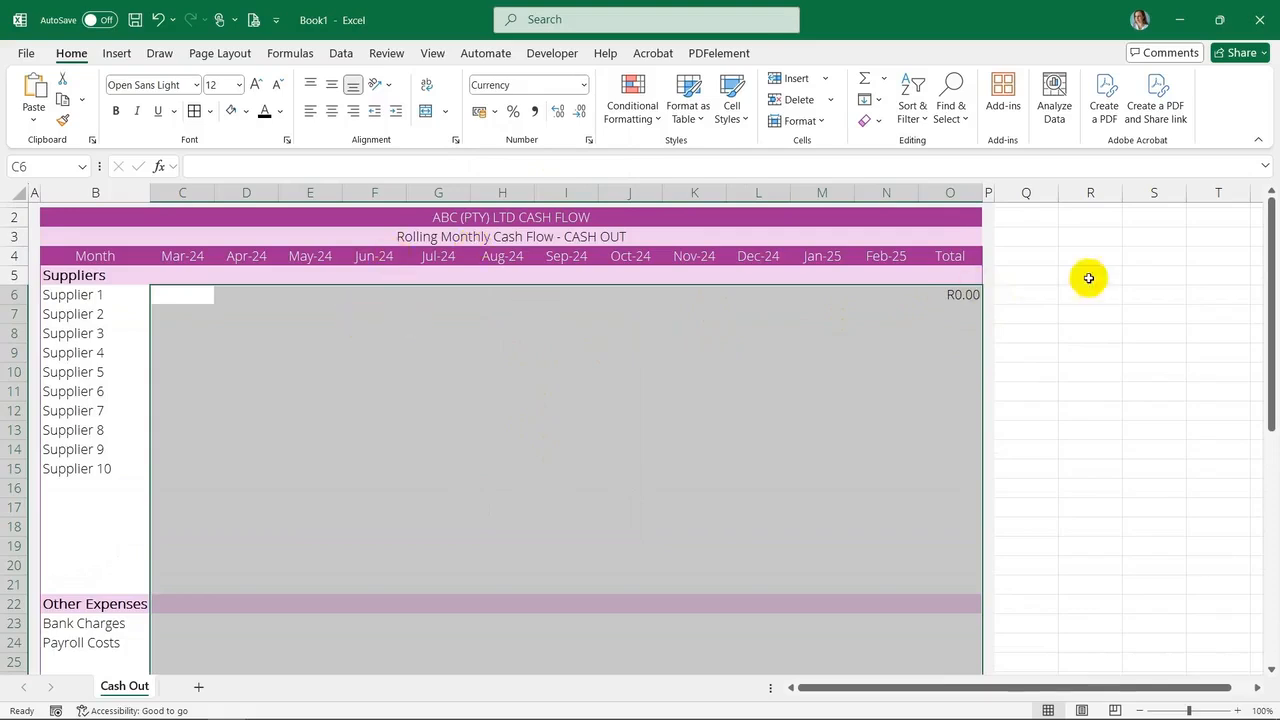
Copy the O6 total formula down to O7 through O20 in the Suppliers section
left_click(973, 295)
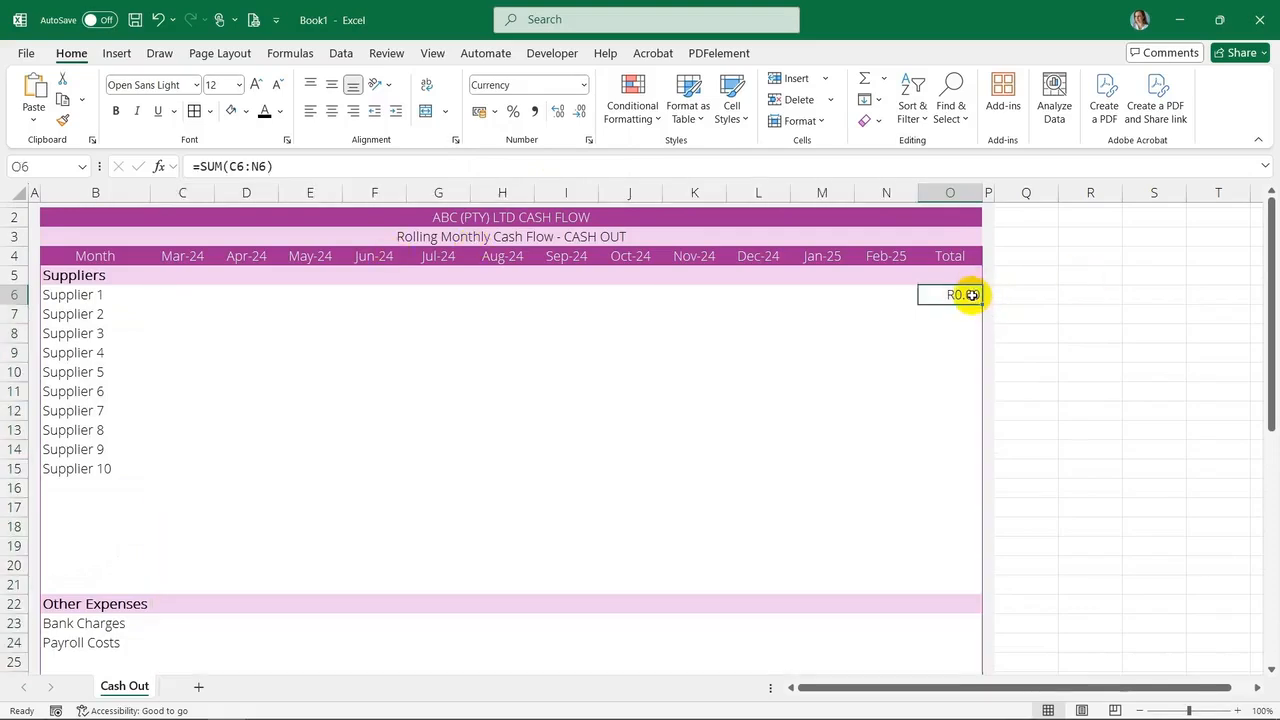
left_click(966, 311)
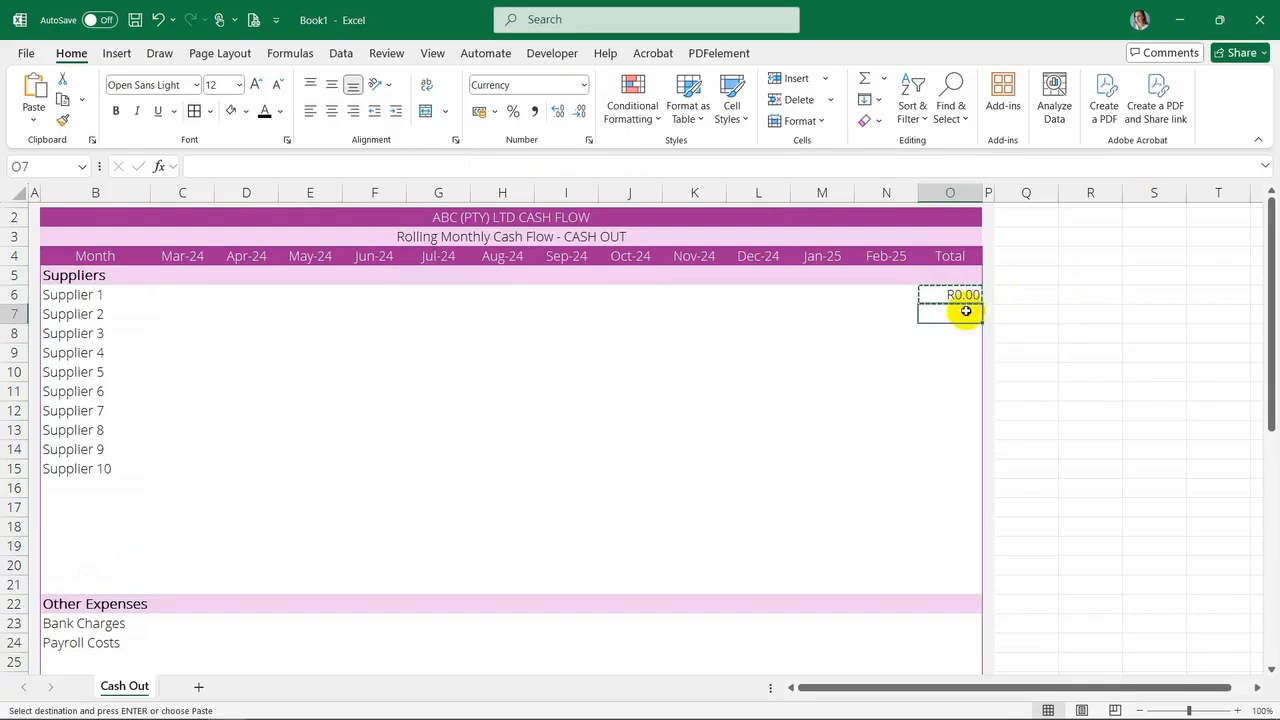
right_click(966, 313)
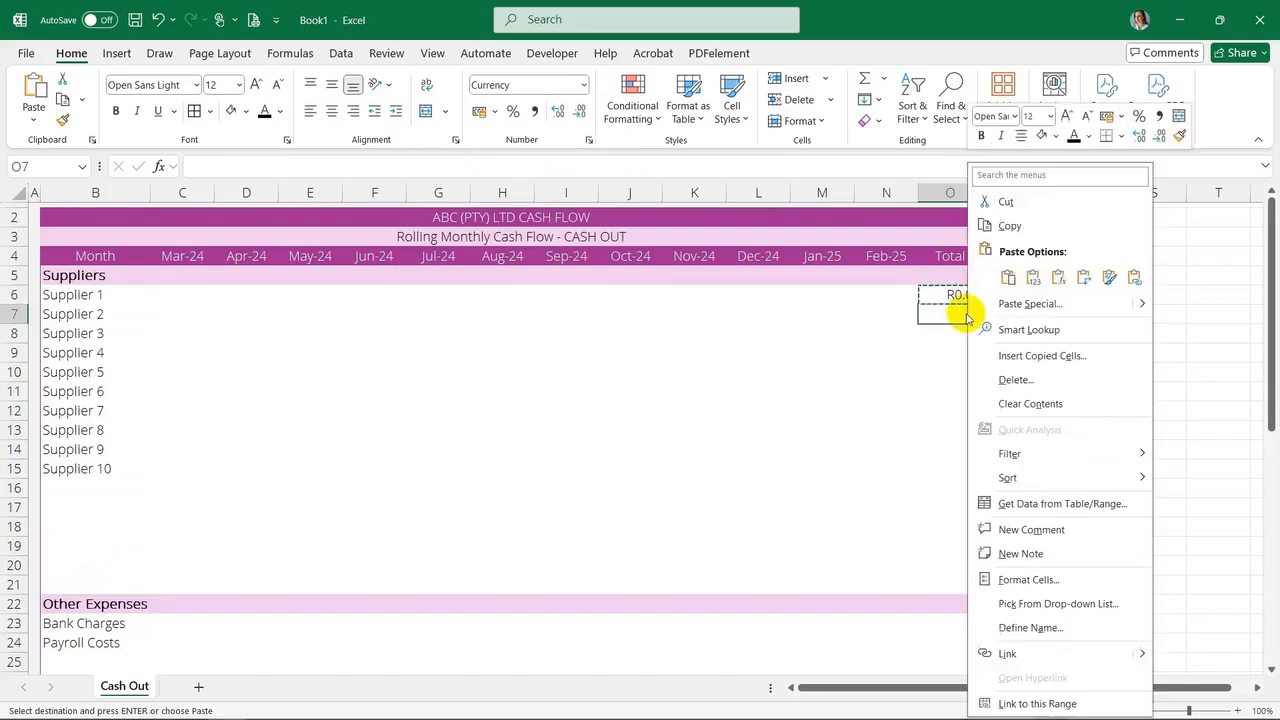
left_click(1058, 285)
left_click_drag(950, 333, 980, 566)
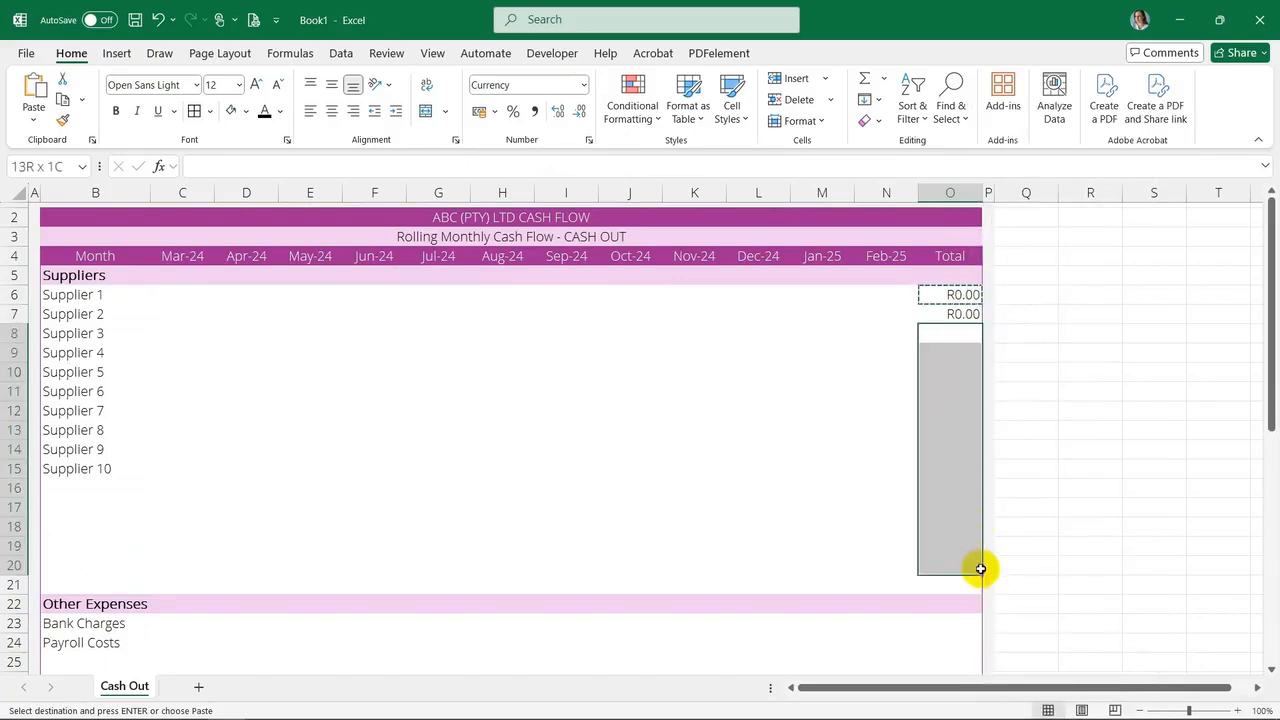
key("ctrl+v")
Paste the total formula into the Total column rows of the Other Expenses, Loan, Tax and Dividends sections
scroll(919, 494, "down", 2)
scroll(919, 494, "down", 1)
left_click_drag(950, 449, 954, 557)
type("R0.00 R0.00 R0.00 R0.00 R0.00 R0.00 R0.00")
scroll(966, 466, "down", 3)
left_click_drag(955, 449, 950, 547)
type("R0.00 R0.00 R0.00 R0.00 R0.00 R0.00")
scroll(906, 505, "down", 4)
left_click_drag(950, 372, 956, 411)
key("ctrl+v")
left_click(950, 468)
key("ctrl+v")
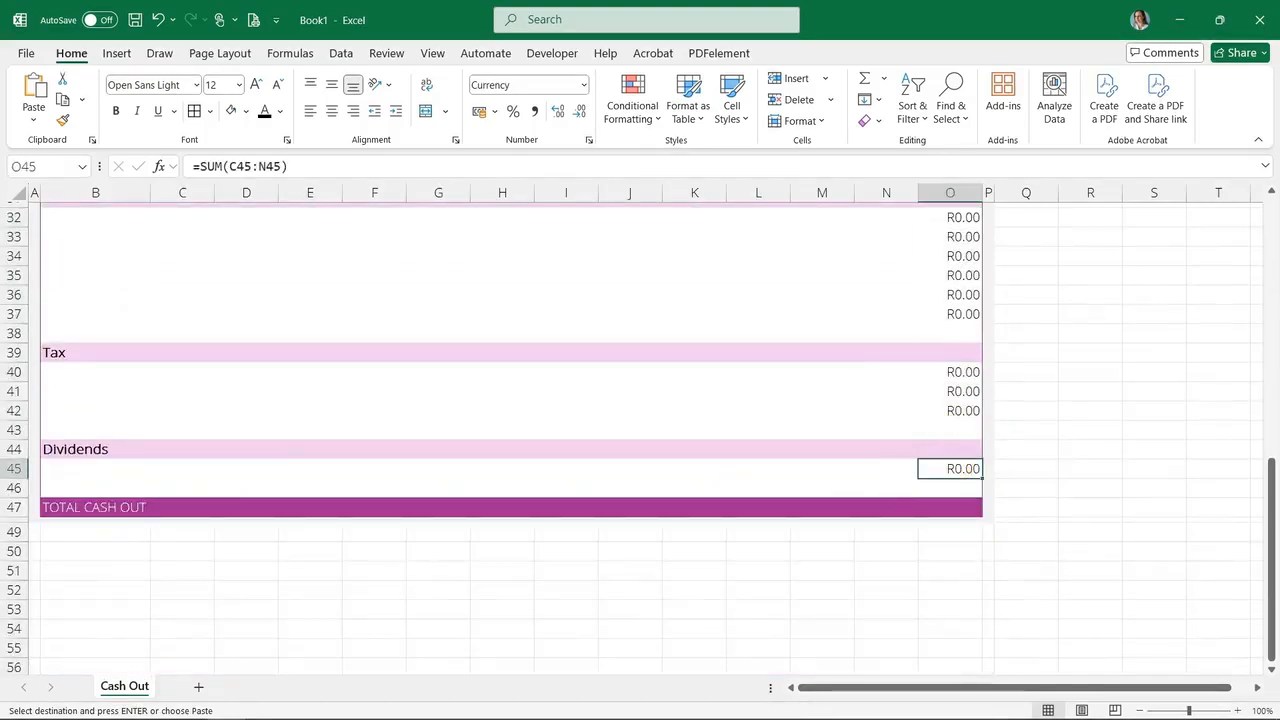
Set the blank separator rows between sections to a row height of 5
left_click(15, 488)
left_click(15, 430, "ctrl")
left_click(14, 333, "ctrl")
right_click(14, 333)
left_click(88, 600)
right_click(22, 236)
left_click(103, 500)
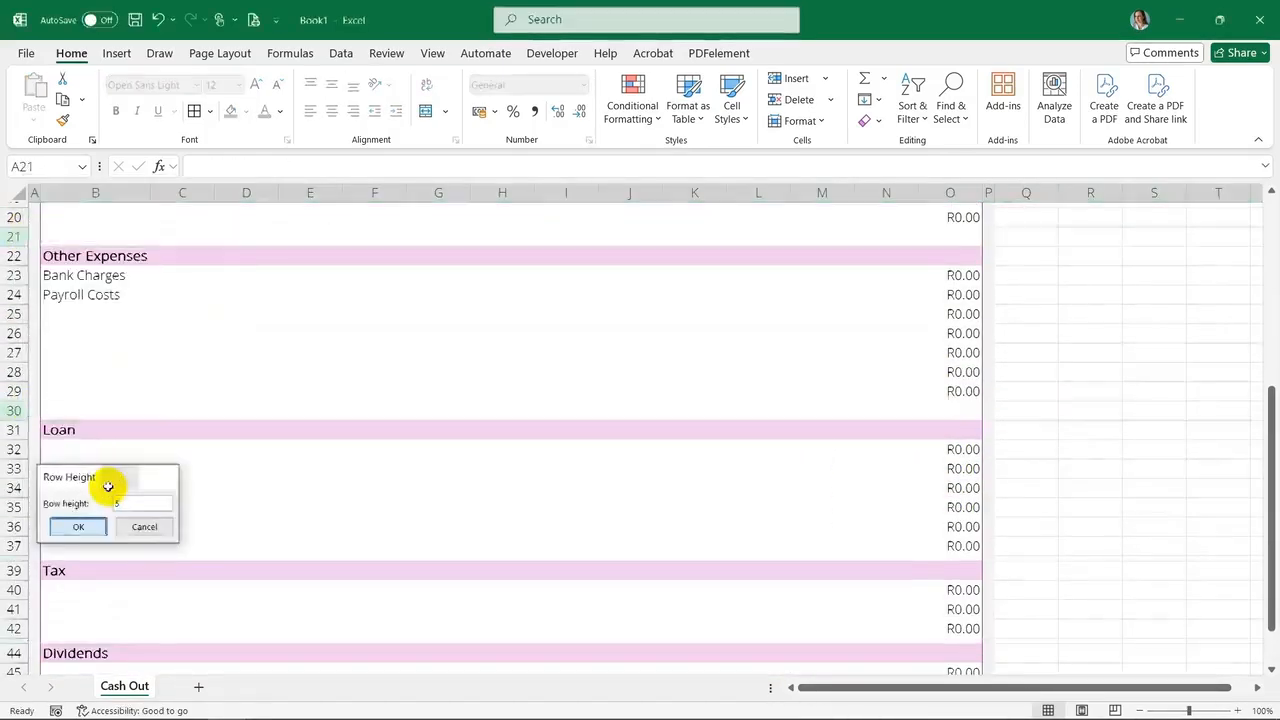
type("5")
key("Return")
Enter a SUM formula in C47 totalling column C from C5 to C45 for TOTAL CASH OUT
left_click(438, 430)
scroll(282, 454, "down", 4)
left_click(185, 437)
scroll(300, 400, "up", 11)
scroll(203, 589, "down", 9)
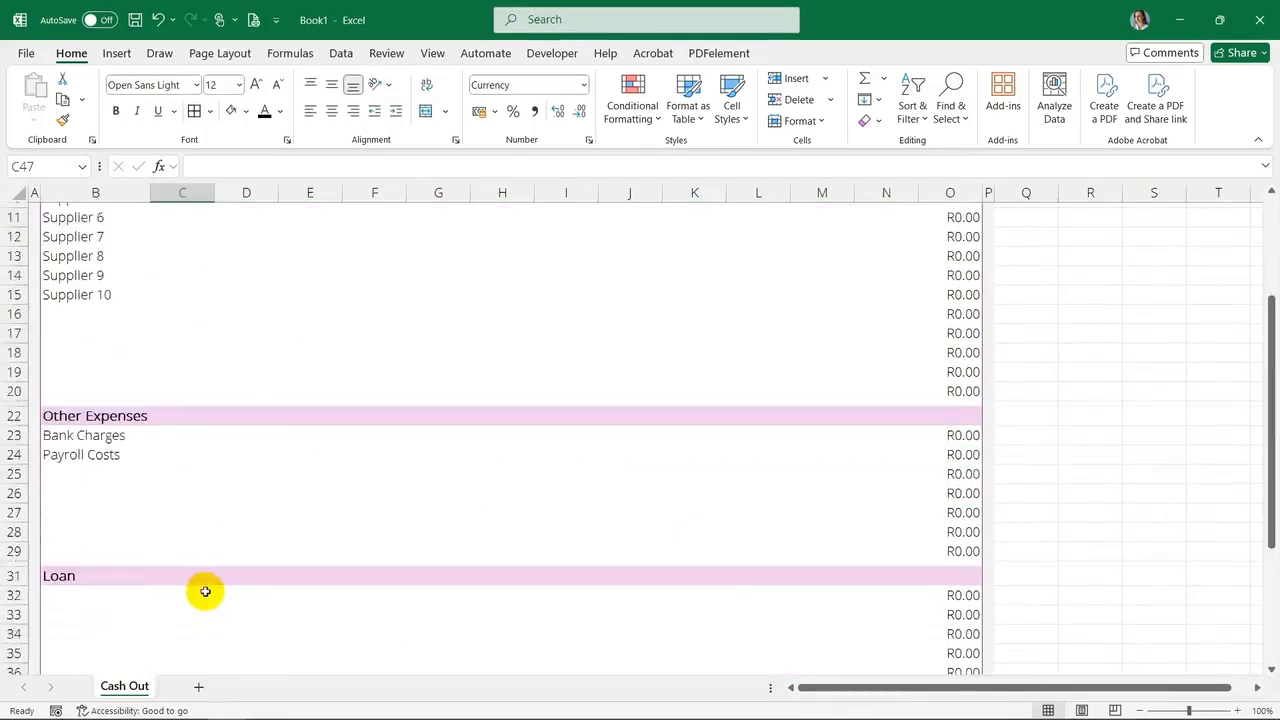
scroll(189, 400, "up", 9)
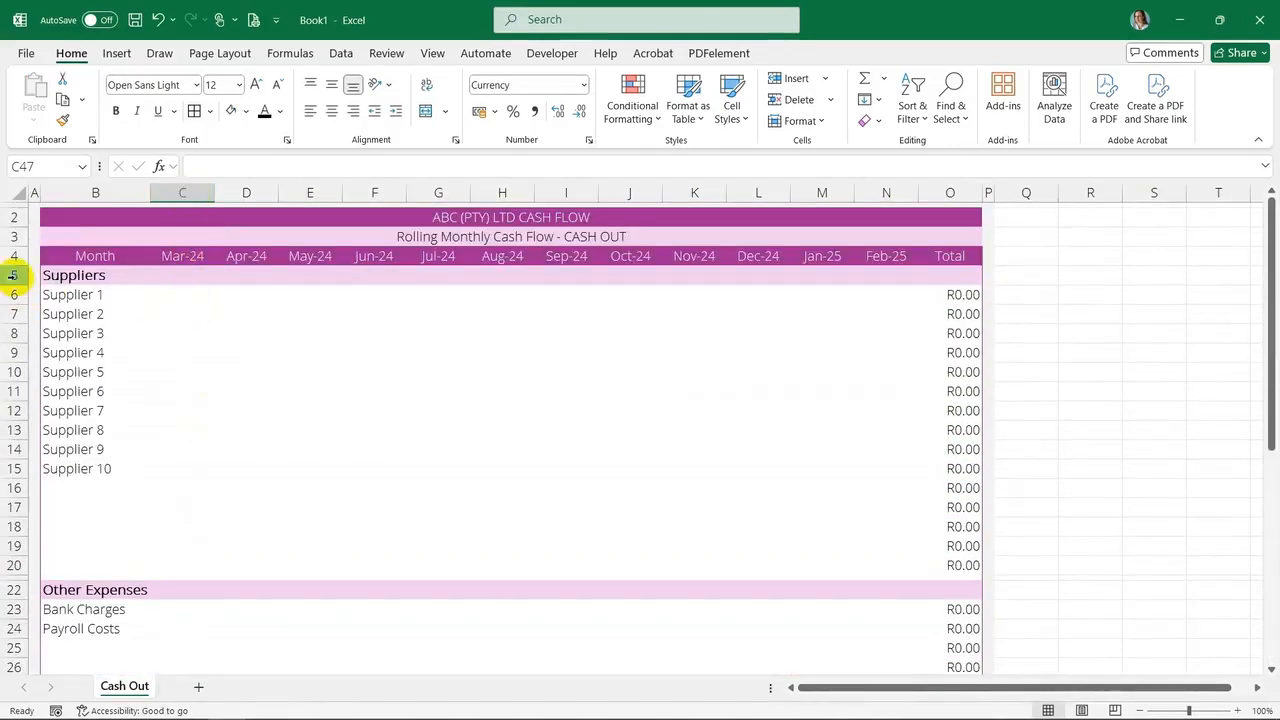
scroll(185, 307, "down", 12)
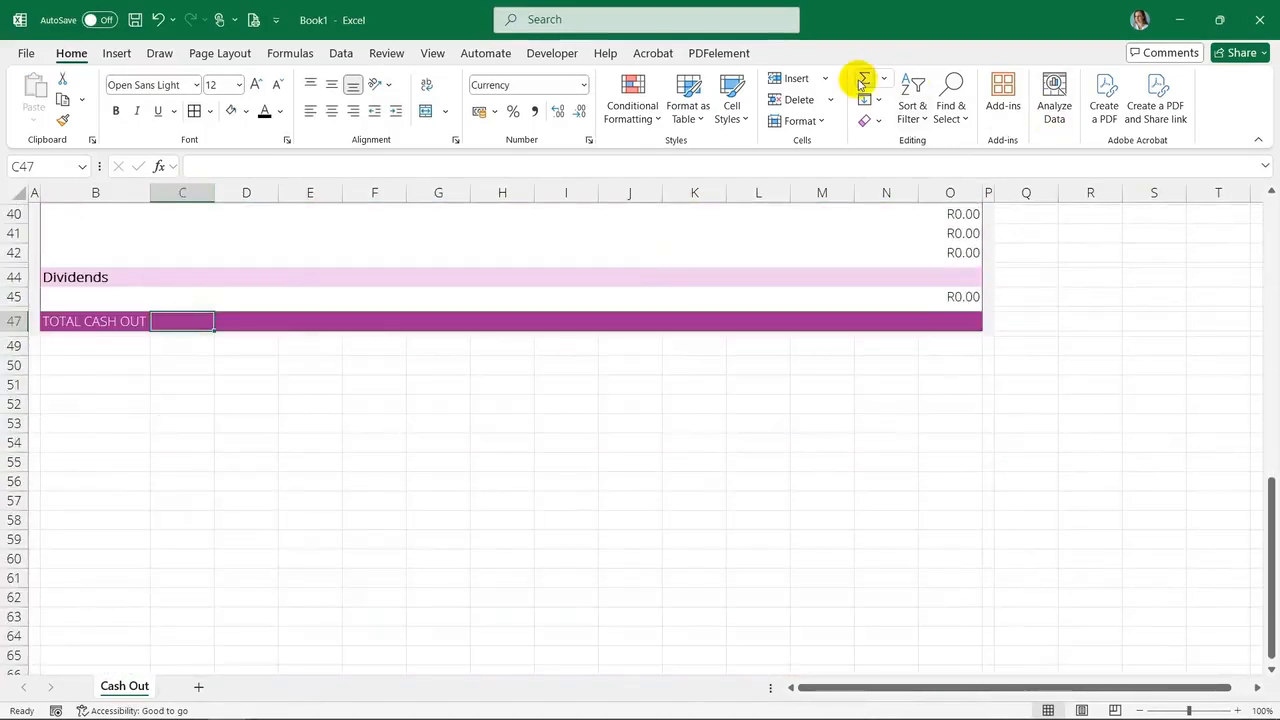
left_click(860, 80)
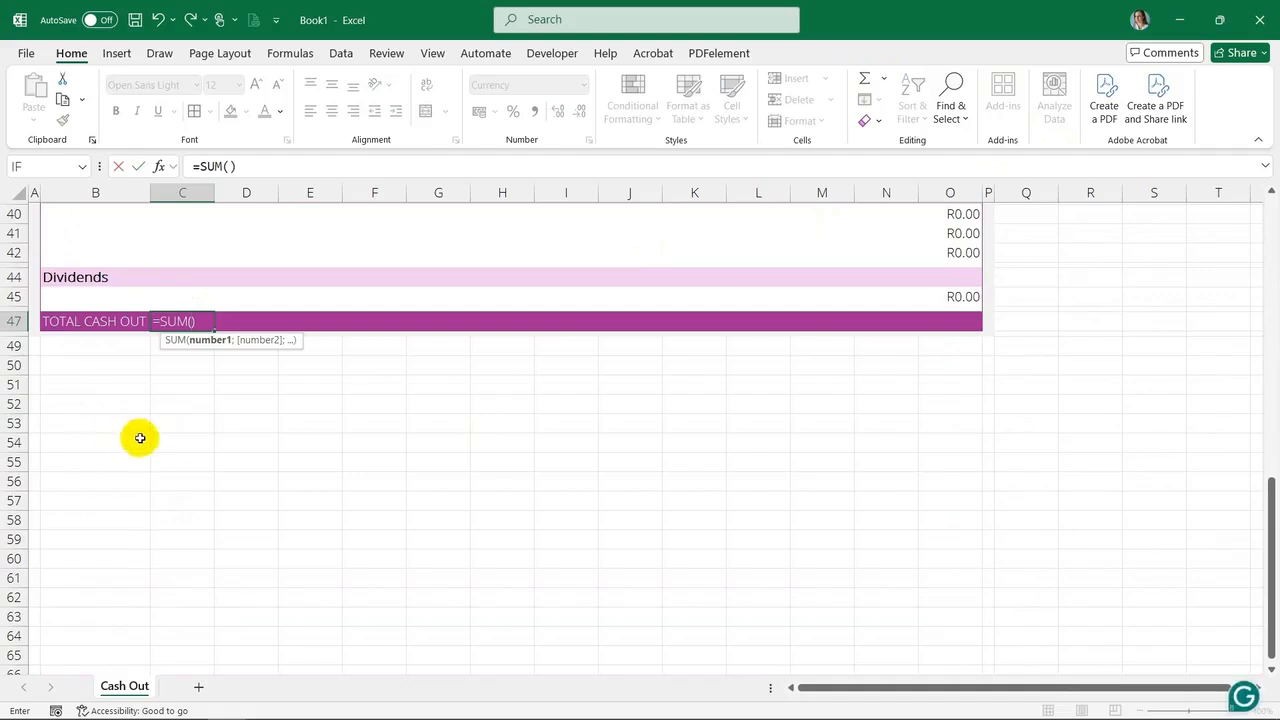
scroll(140, 438, "up", 13)
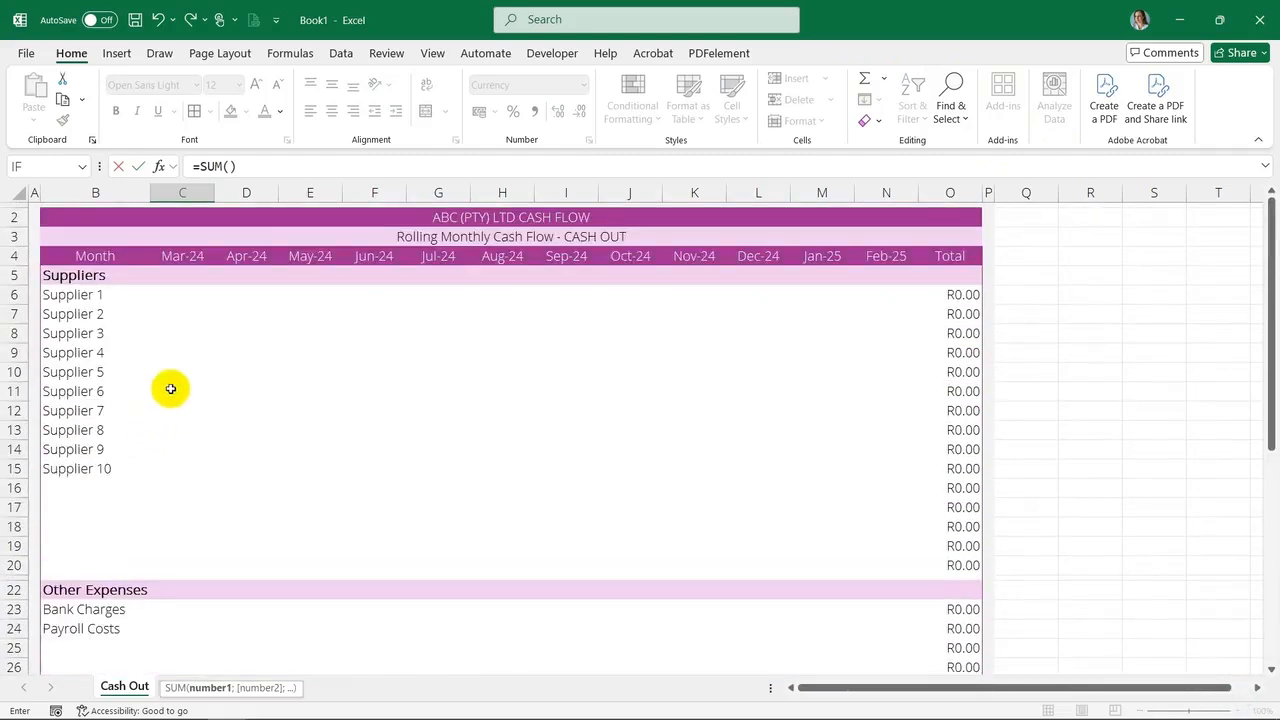
left_click_drag(186, 273, 205, 709)
left_click_drag(205, 706, 208, 614)
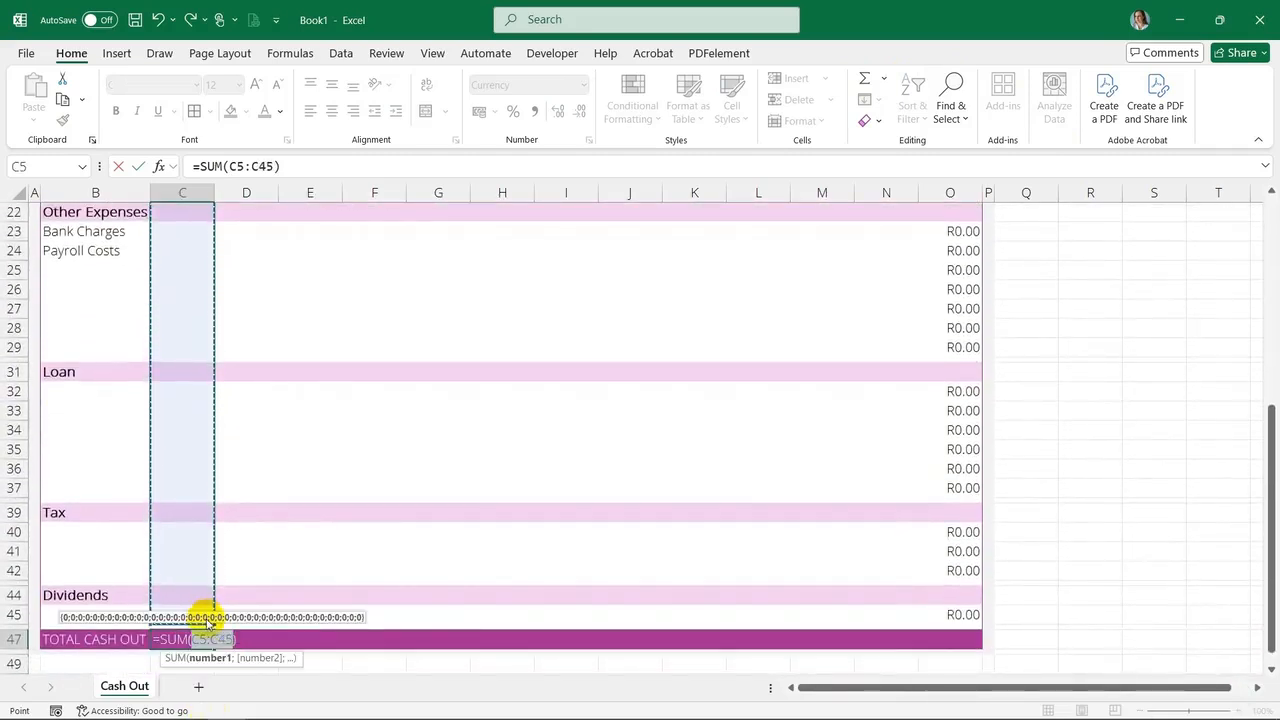
key("ctrl+Return")
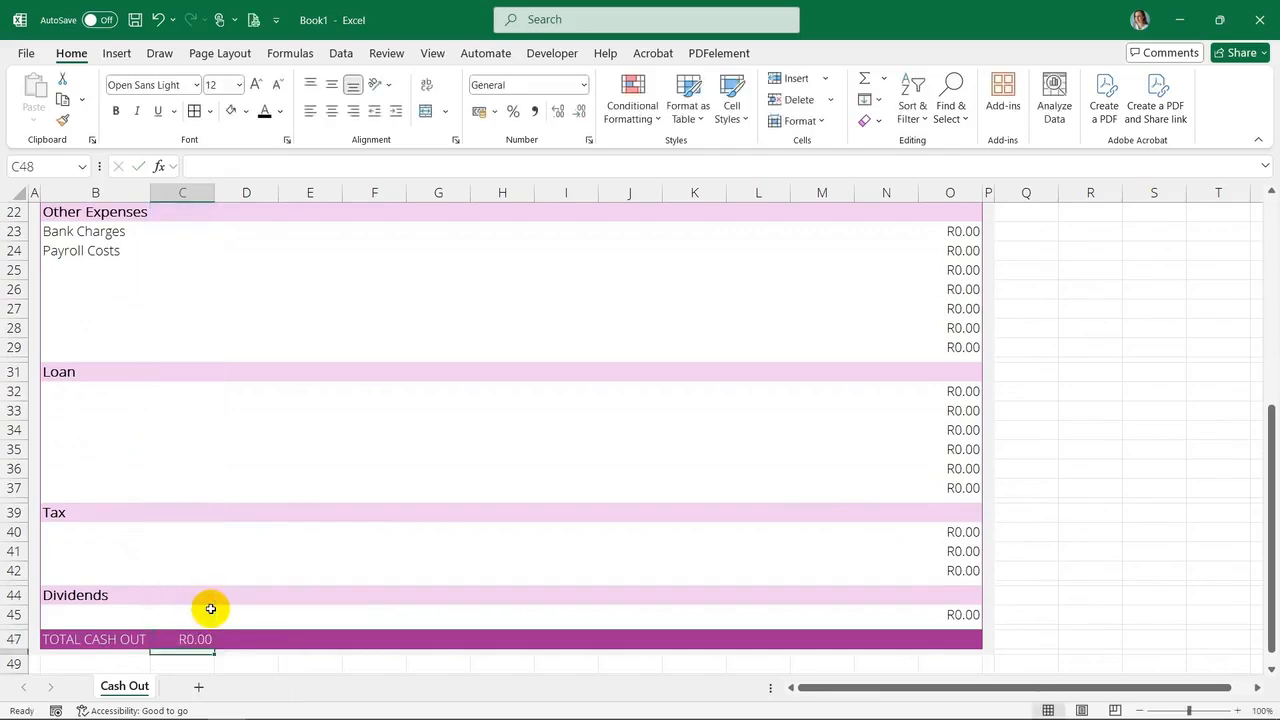
Copy the C47 total formula into D47
key("ctrl+c")
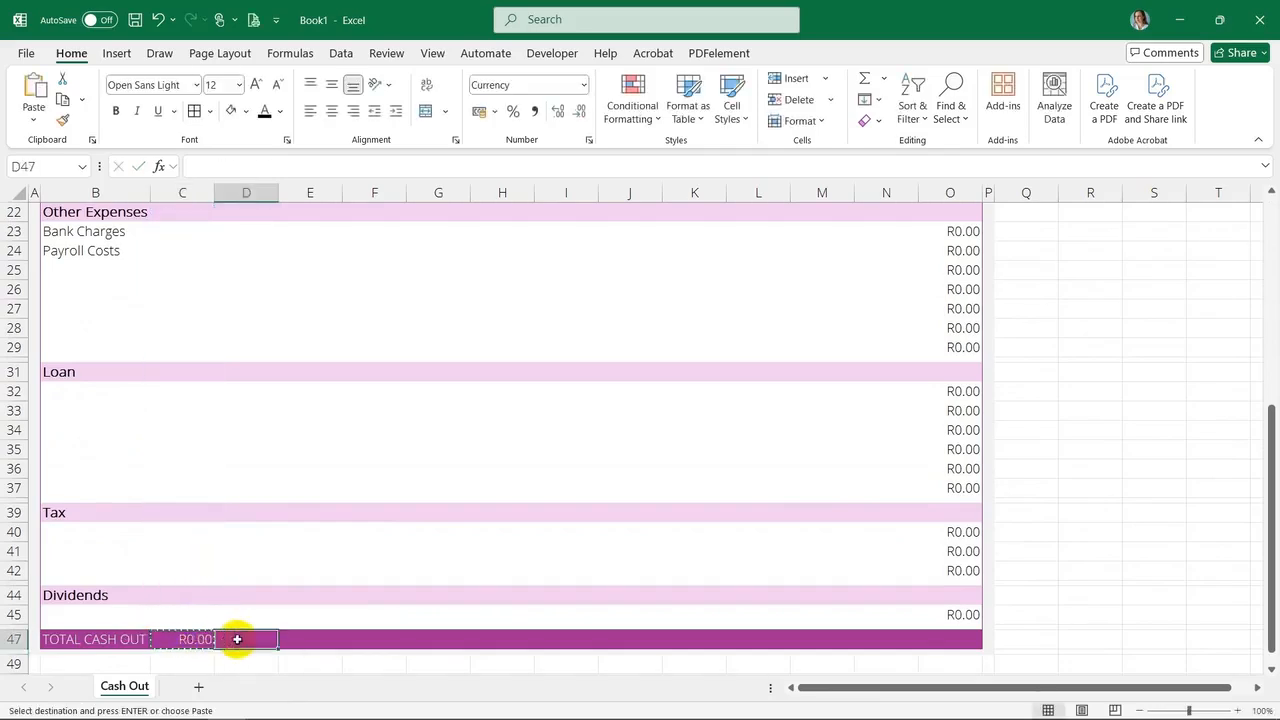
right_click(240, 638)
left_click(325, 204)
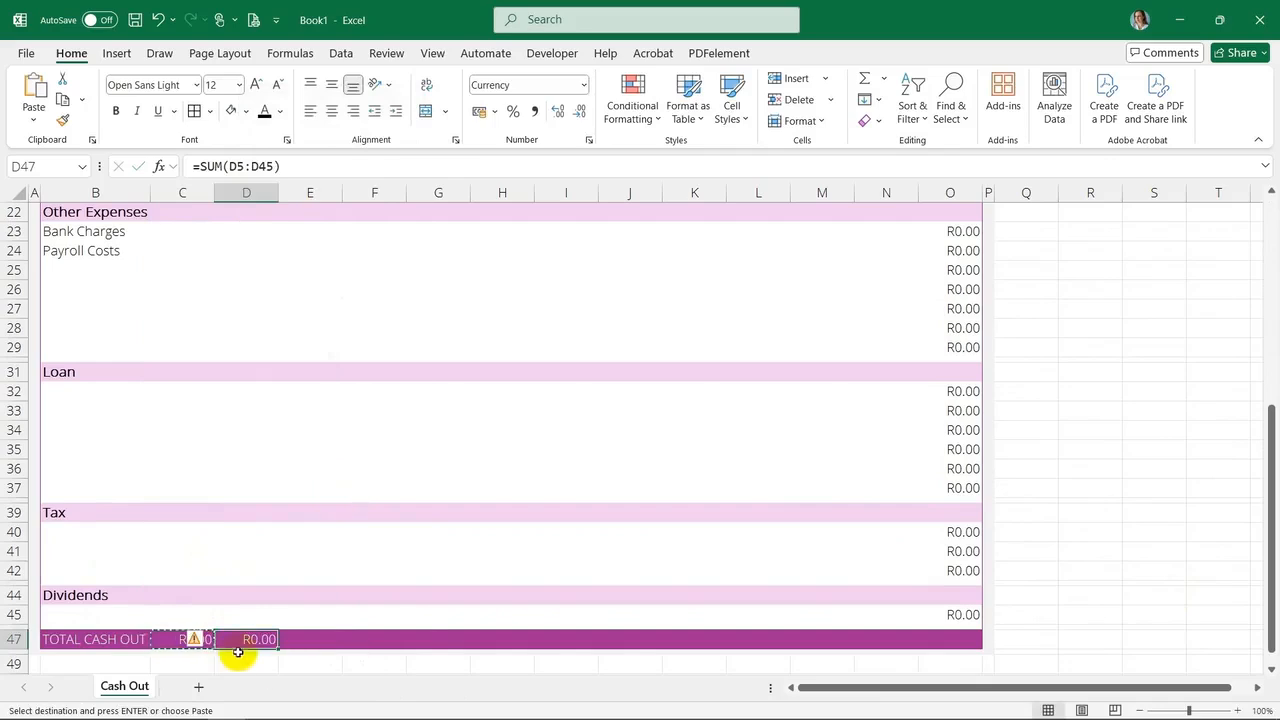
Paste the total formula across E47 to O47 and ignore the omitted-adjacent-cells error for the whole total row
left_click_drag(311, 637, 960, 637)
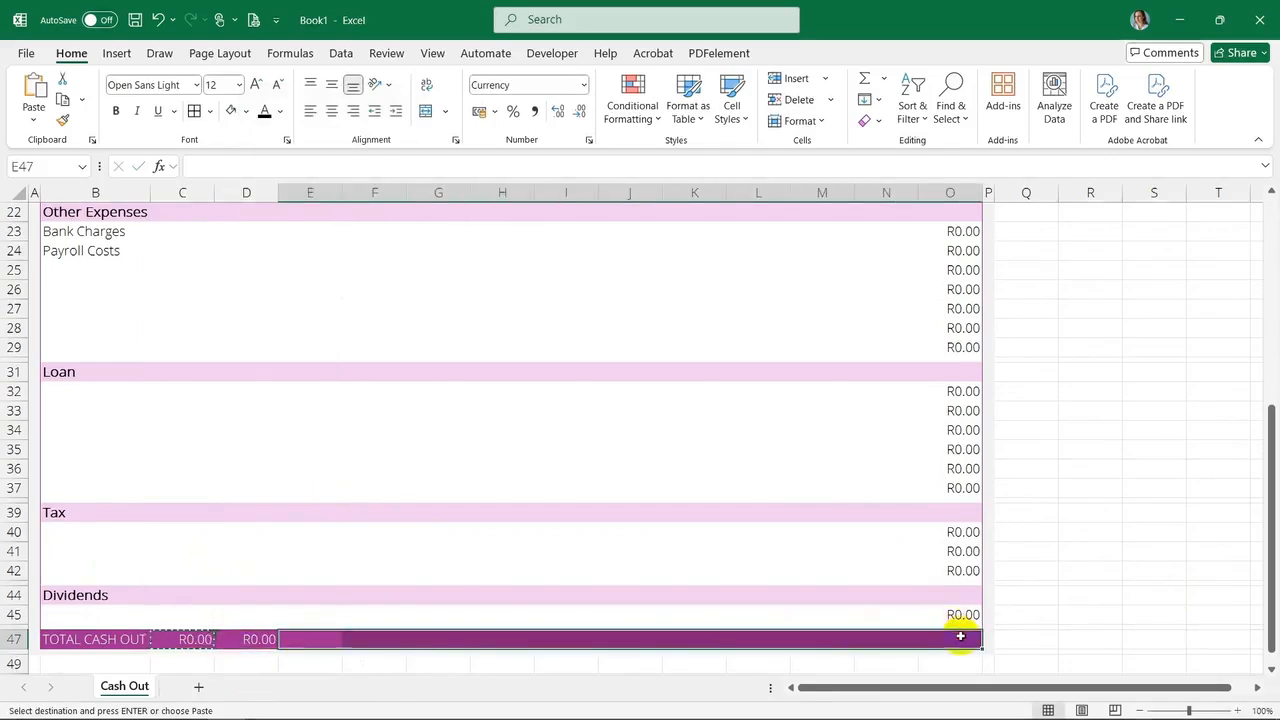
key("ctrl+v")
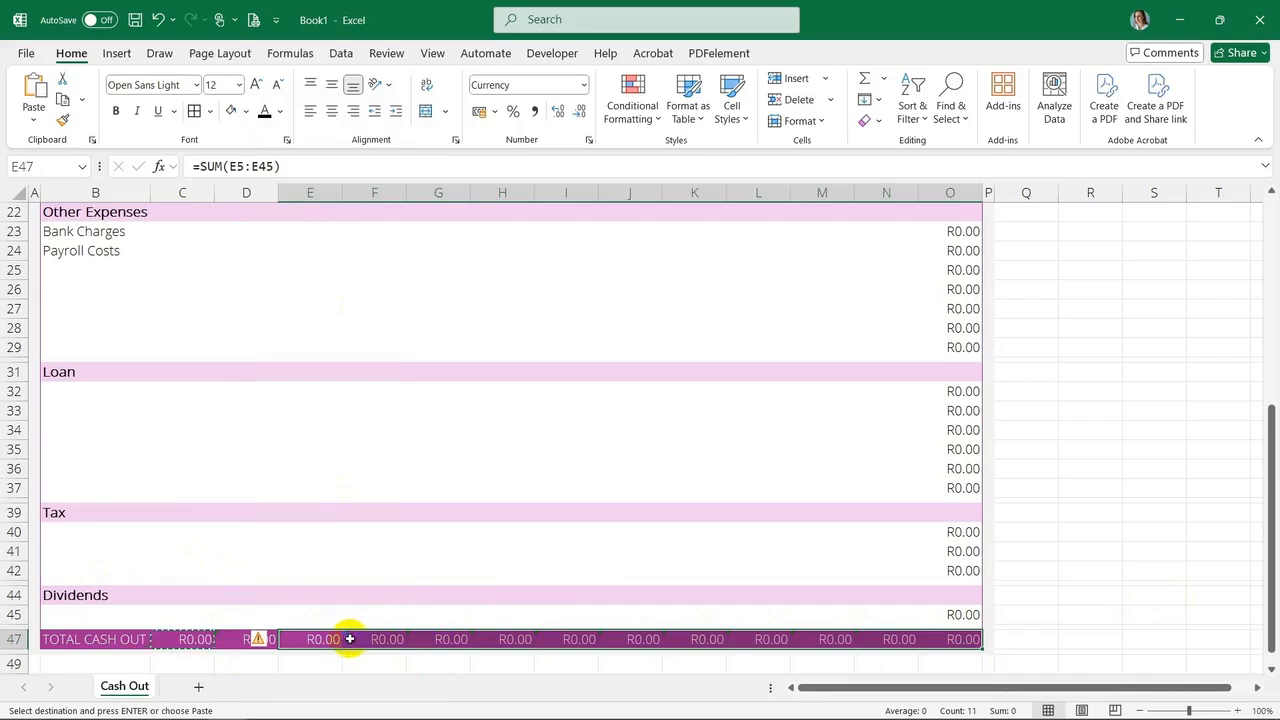
left_click(236, 641)
left_click_drag(236, 641, 937, 639)
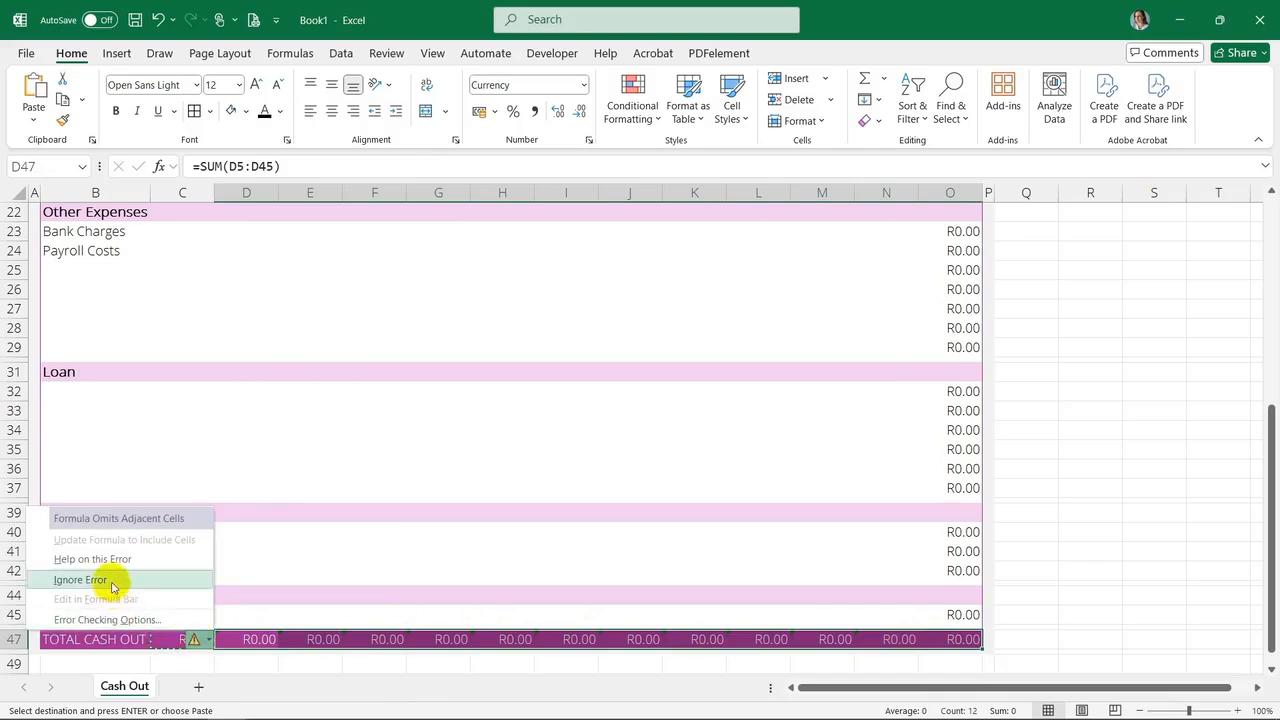
left_click(112, 580)
Paste sample monthly amounts into the Payroll Costs row and autofit the Total column width
scroll(651, 528, "up", 7)
left_click(180, 294)
key("ctrl+v")
key("ctrl+z")
left_click(177, 294)
key("ctrl+v")
scroll(177, 294, "down", 1)
left_click(190, 553)
right_click(190, 571)
left_click(251, 131)
scroll(700, 400, "down", 2)
left_click(950, 455)
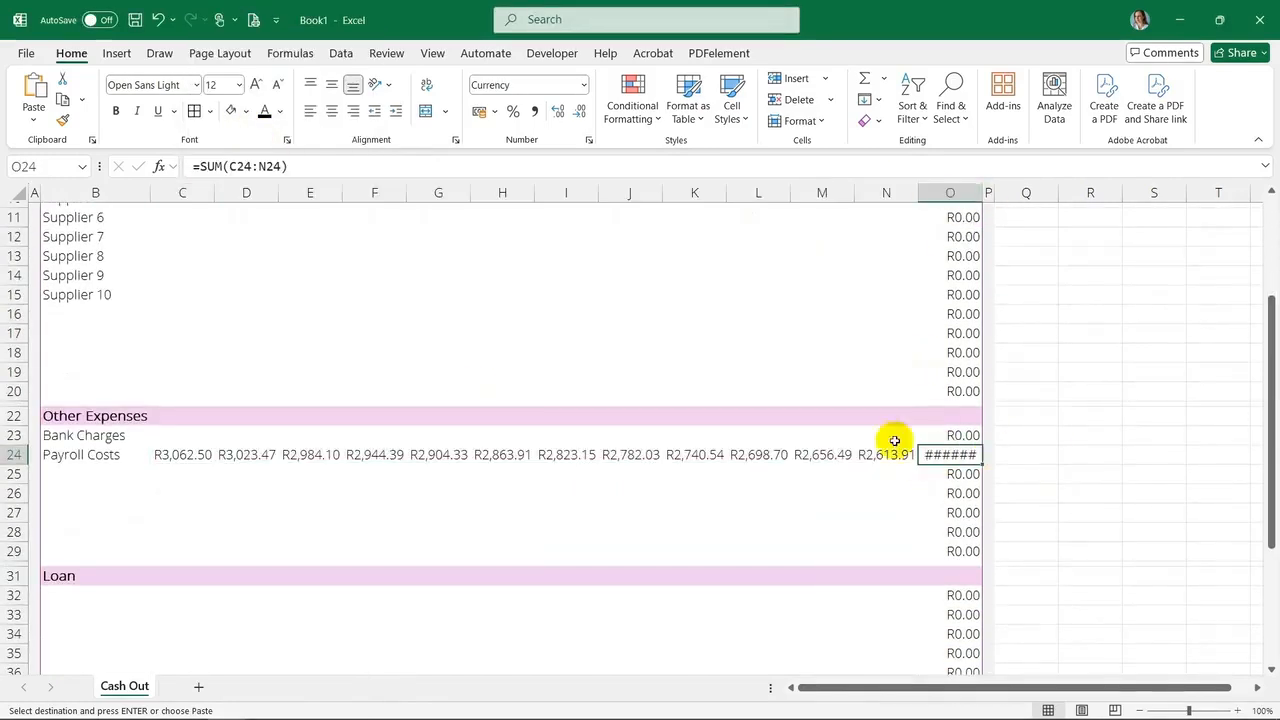
double_click(983, 192)
scroll(891, 323, "down", 4)
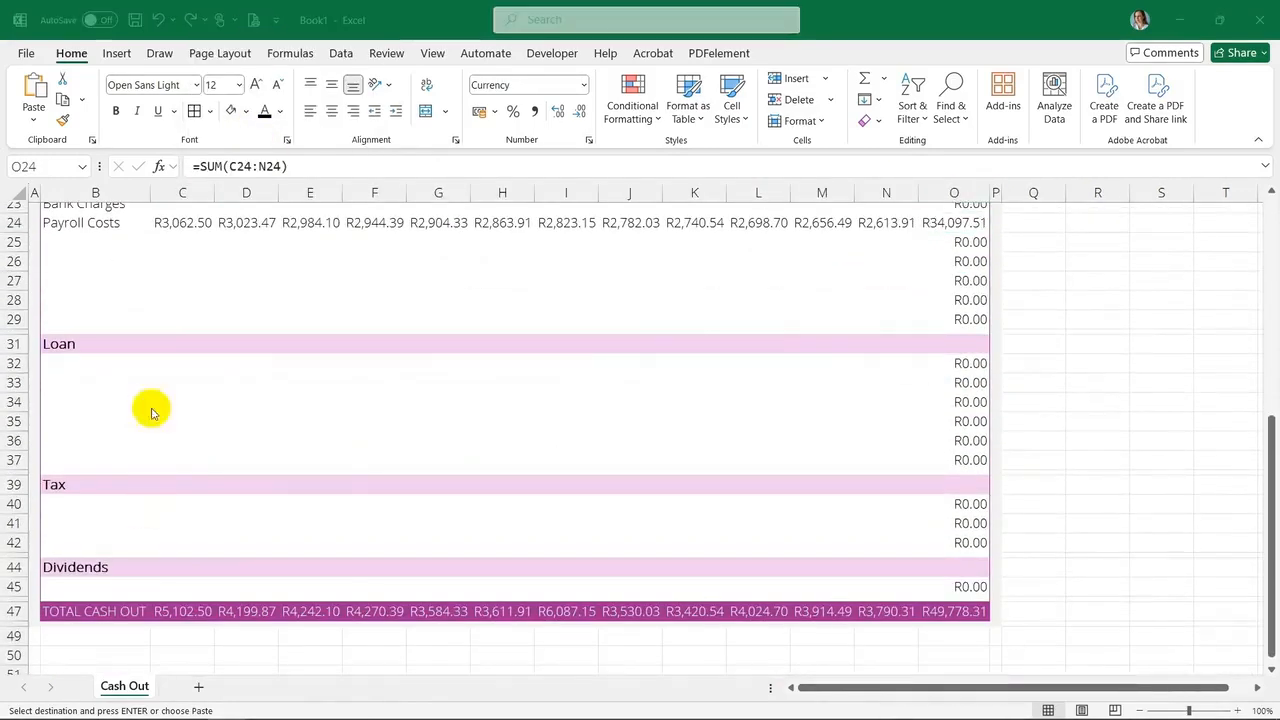
Paste sample monthly amounts into the first Loan row, label it Bank, and autofit the Total column
right_click(164, 364)
left_click(230, 285)
left_click(63, 367)
type("Bank")
left_click(954, 611)
double_click(989, 191)
left_click(822, 421)
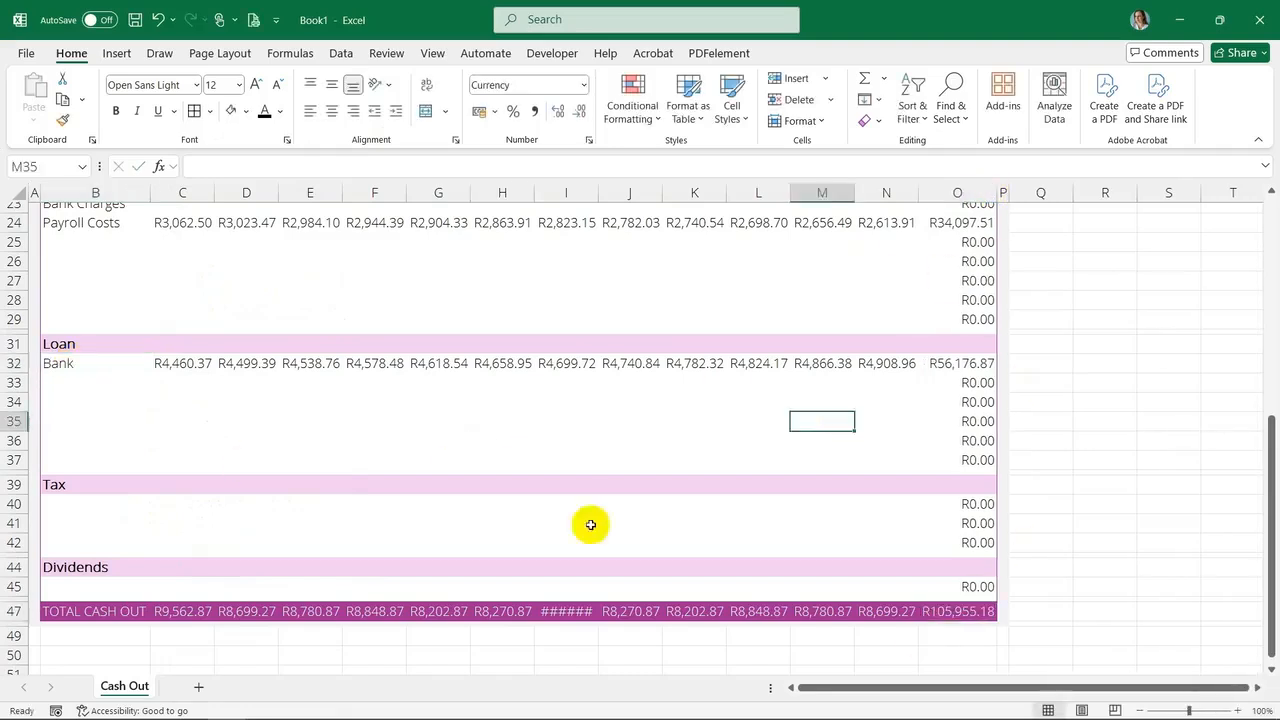
Bold the TOTAL CASH OUT row and autofit the widths of the month columns
double_click(598, 192)
left_click(637, 485)
left_click_drag(110, 611, 970, 611)
key("ctrl+b")
left_click_drag(182, 192, 962, 192)
double_click(1006, 192)
scroll(600, 420, "up", 7)
left_click(280, 415)
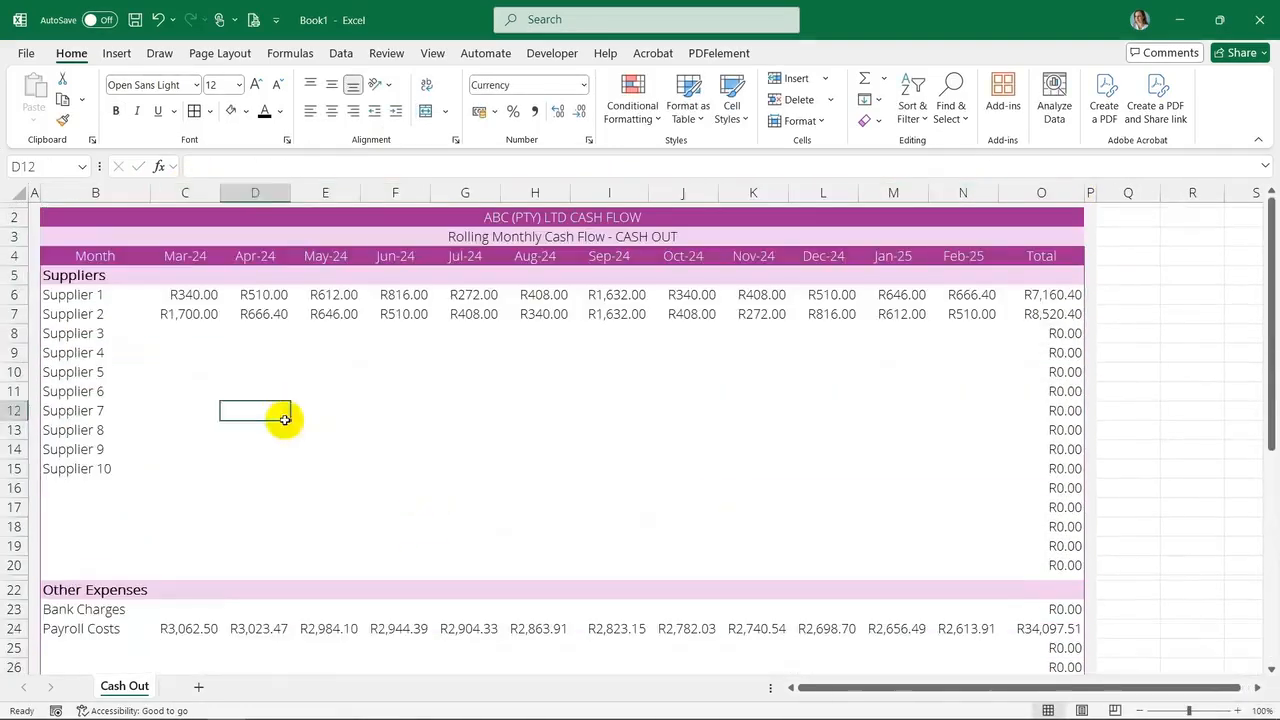
Enter =SUM(O6:O45) in Q47 to total the Total column
scroll(971, 314, "down", 9)
left_click(1054, 494)
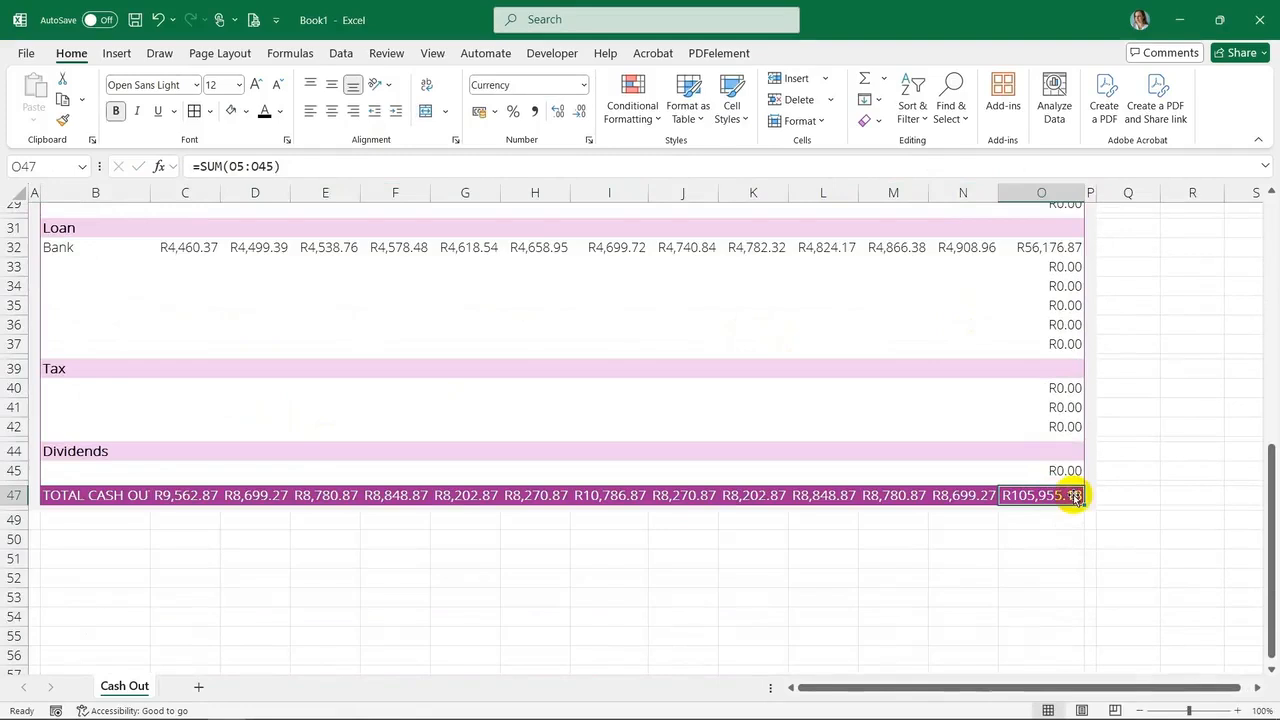
left_click(1145, 490)
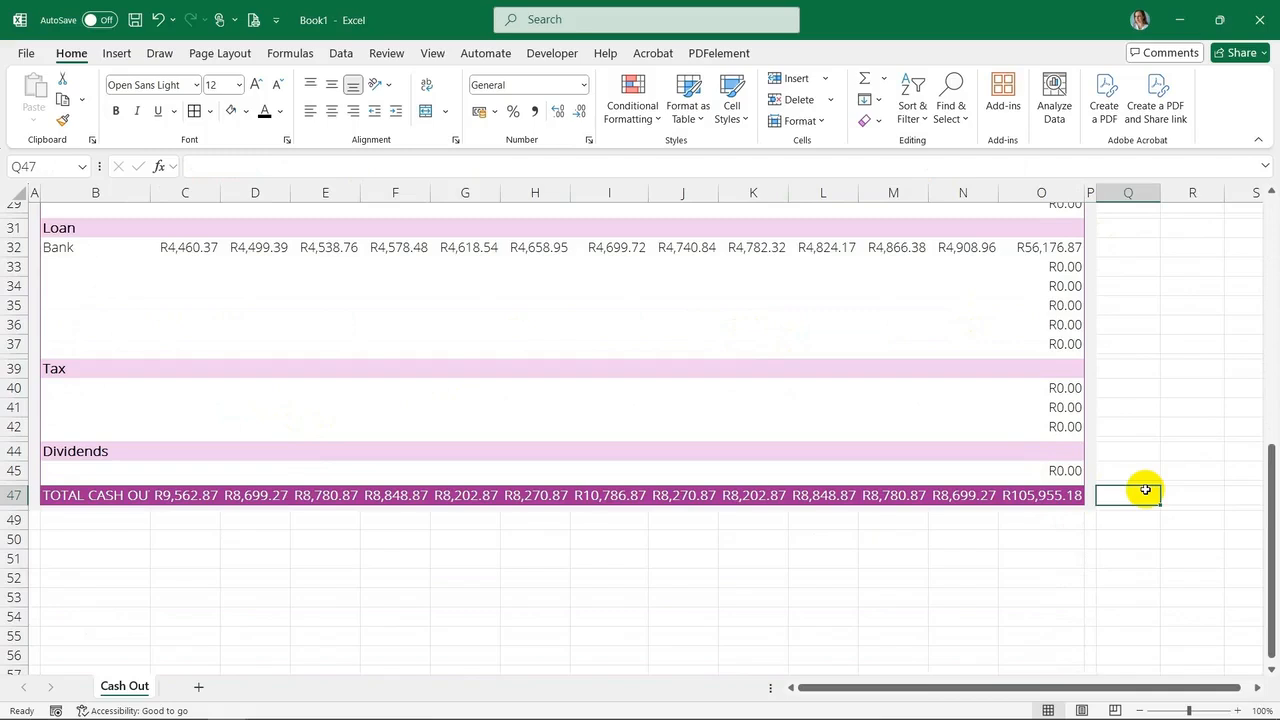
key("Escape")
left_click(1050, 495)
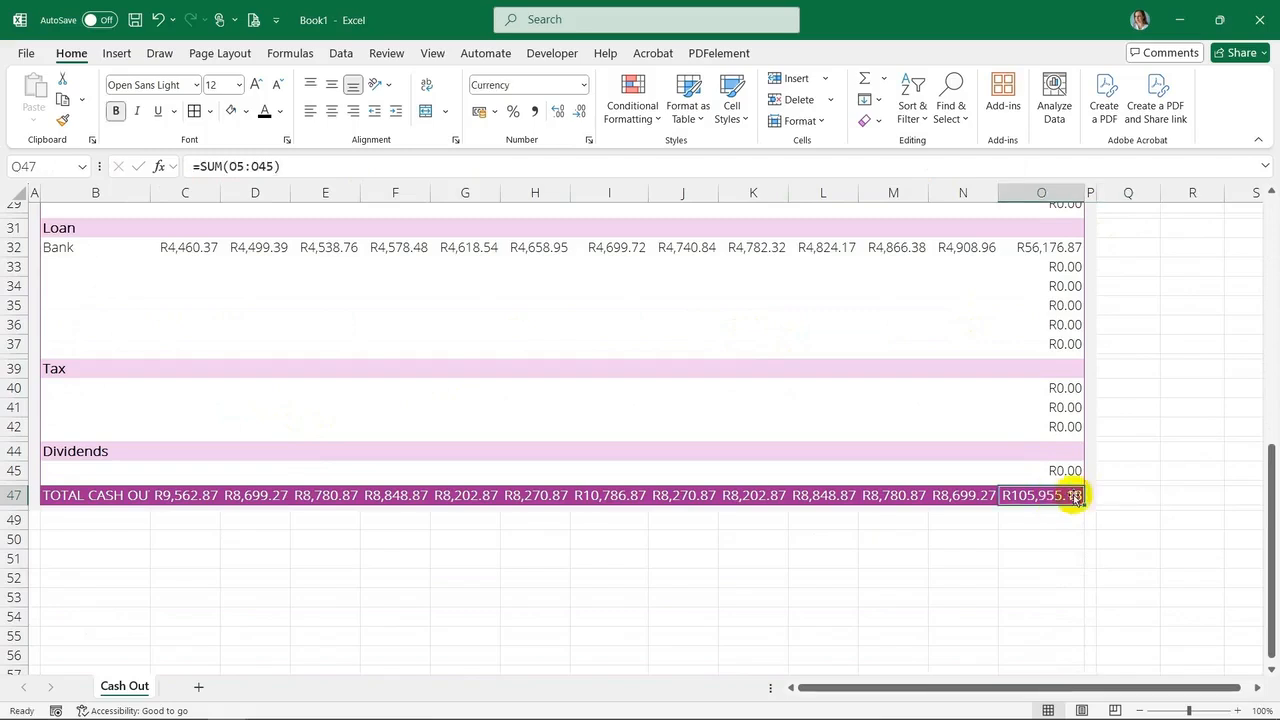
left_click(1145, 490)
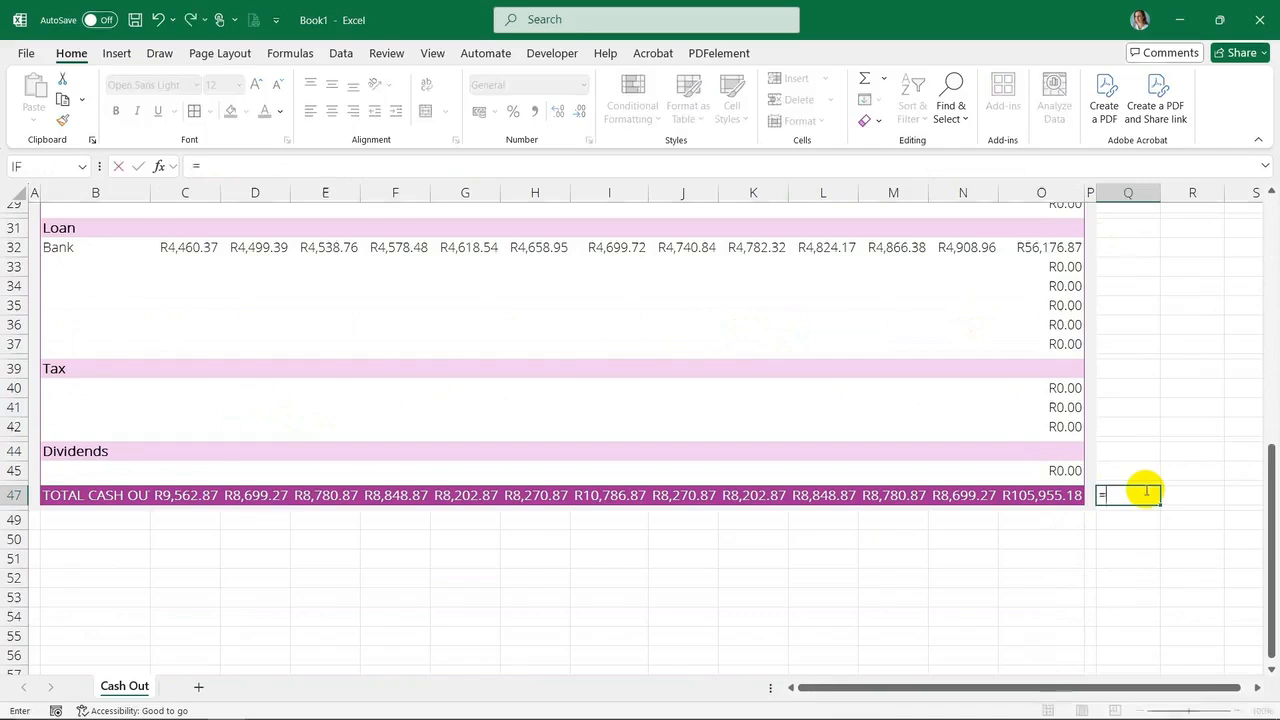
type("um")
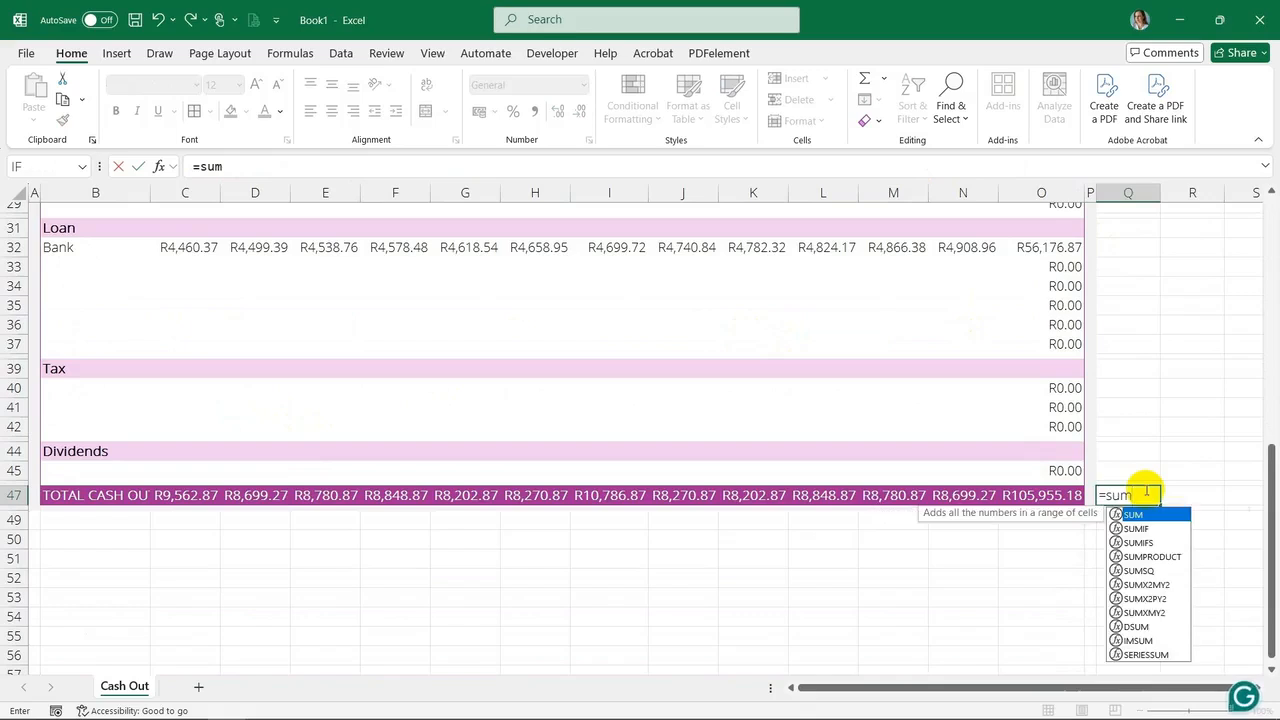
type("(")
scroll(1066, 354, "up", 6)
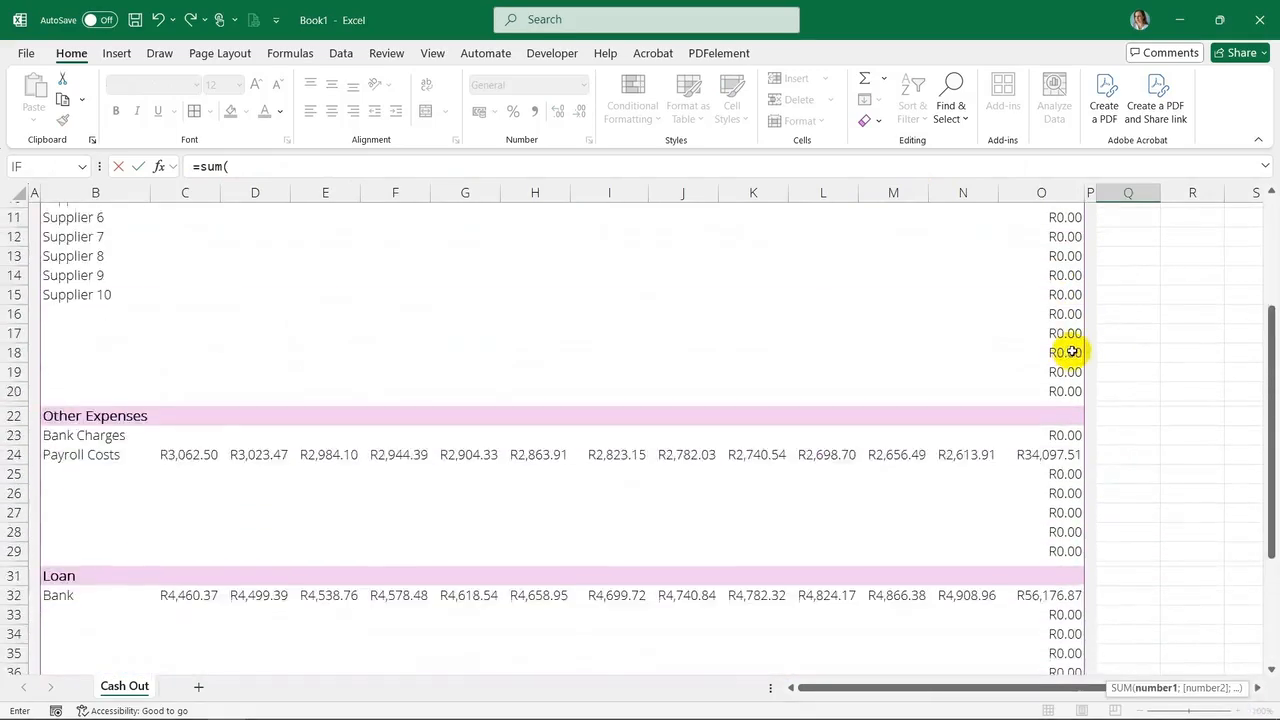
scroll(1072, 352, "up", 3)
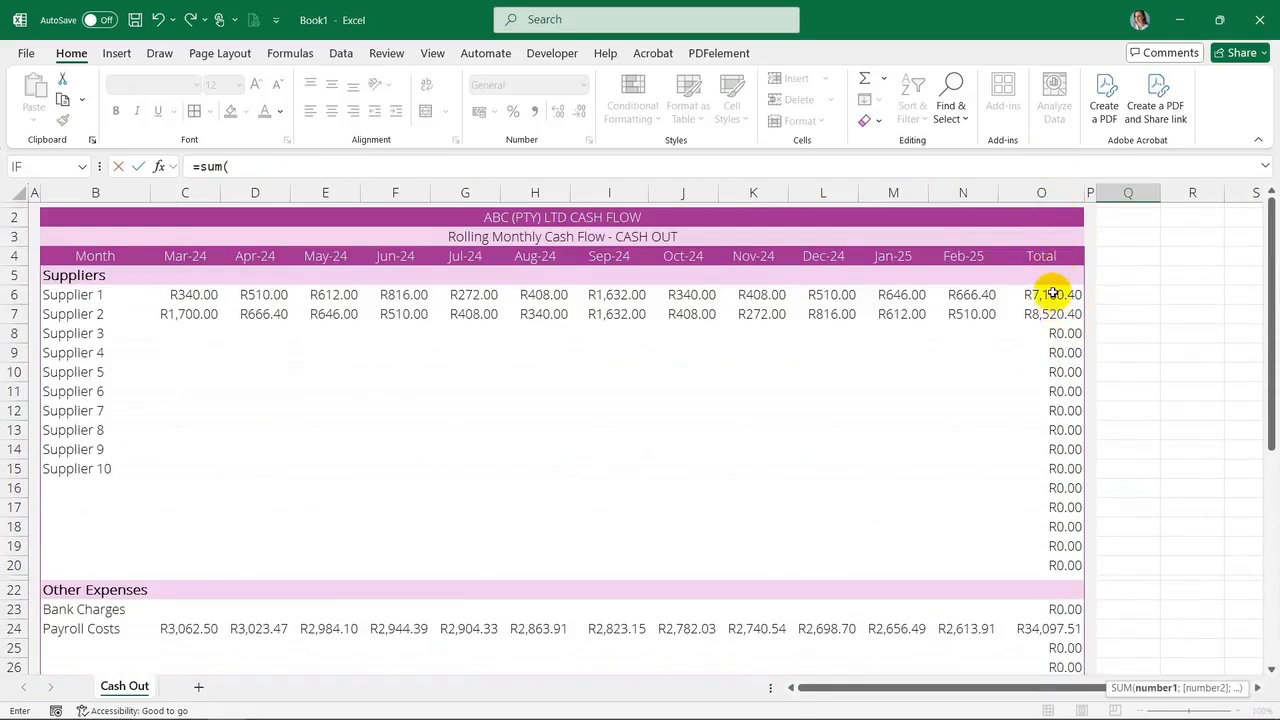
left_click_drag(1053, 293, 1071, 610)
type(")")
key("Return")
Extend the Q47 formula to =SUM(O6:O45)=SUM(C47:N47) to cross-check the totals
key("Up")
key("Right")
key("Left")
left_click(328, 171)
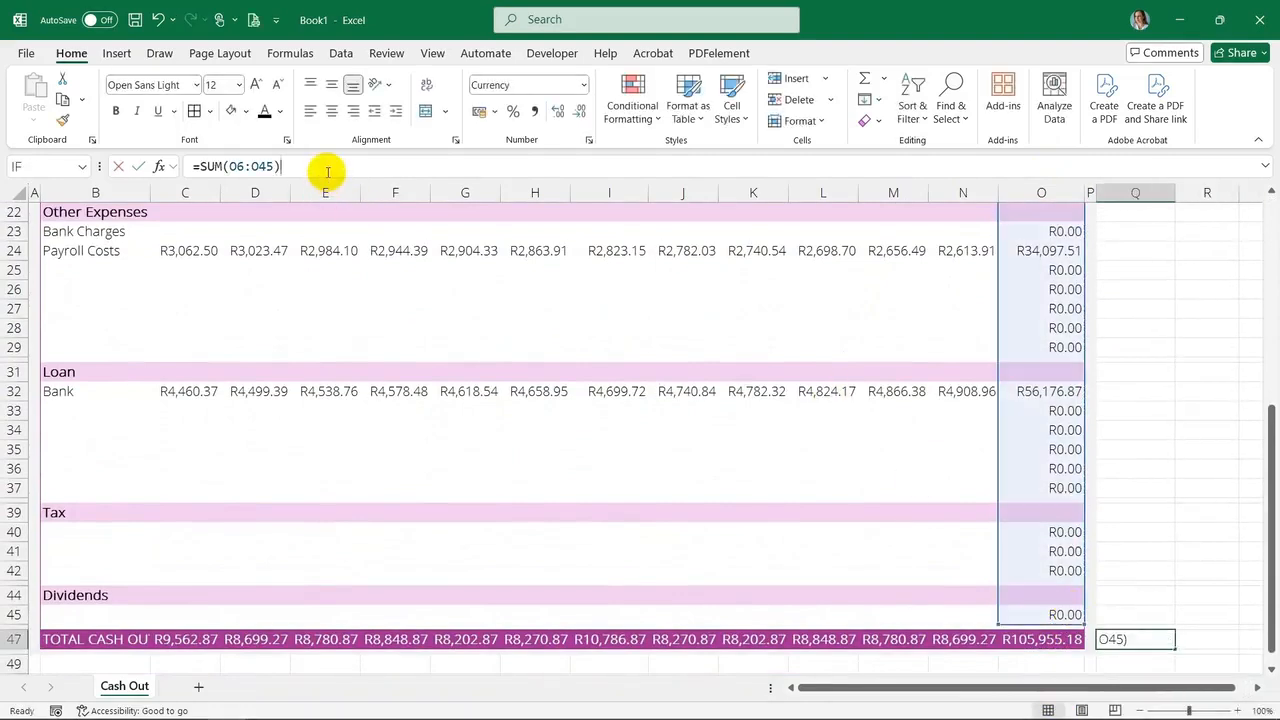
type("=")
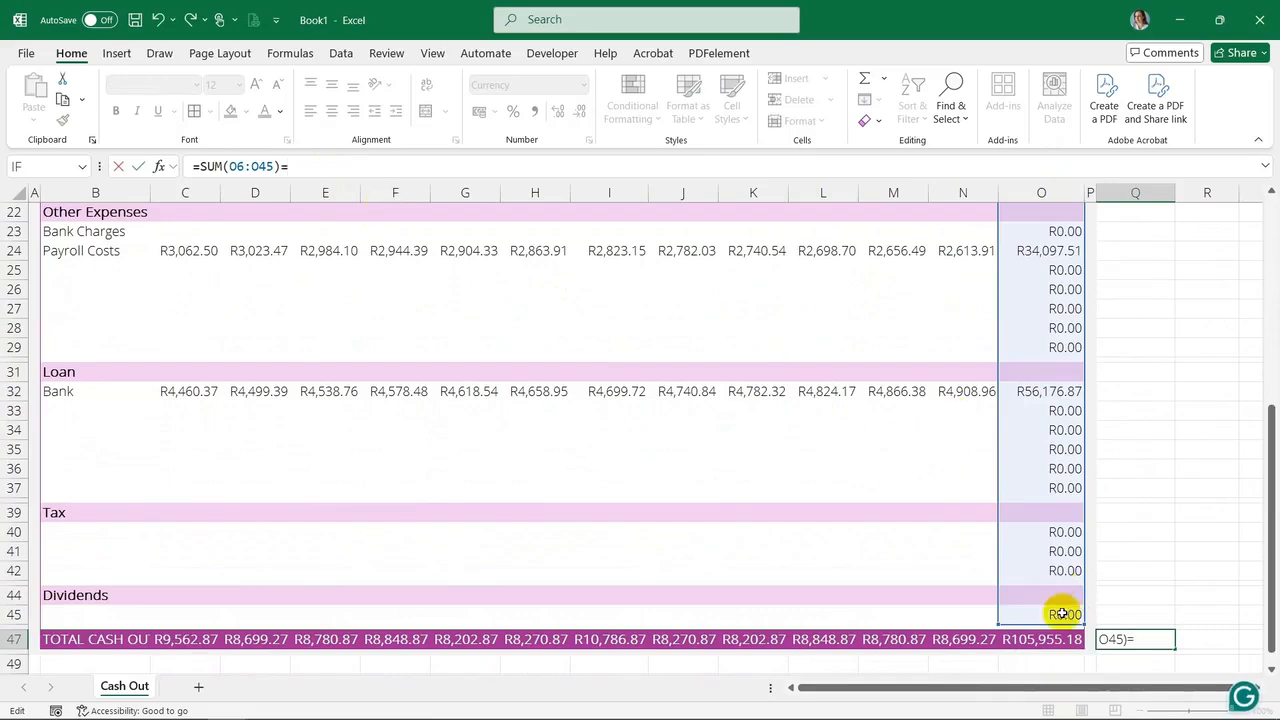
left_click(1035, 640)
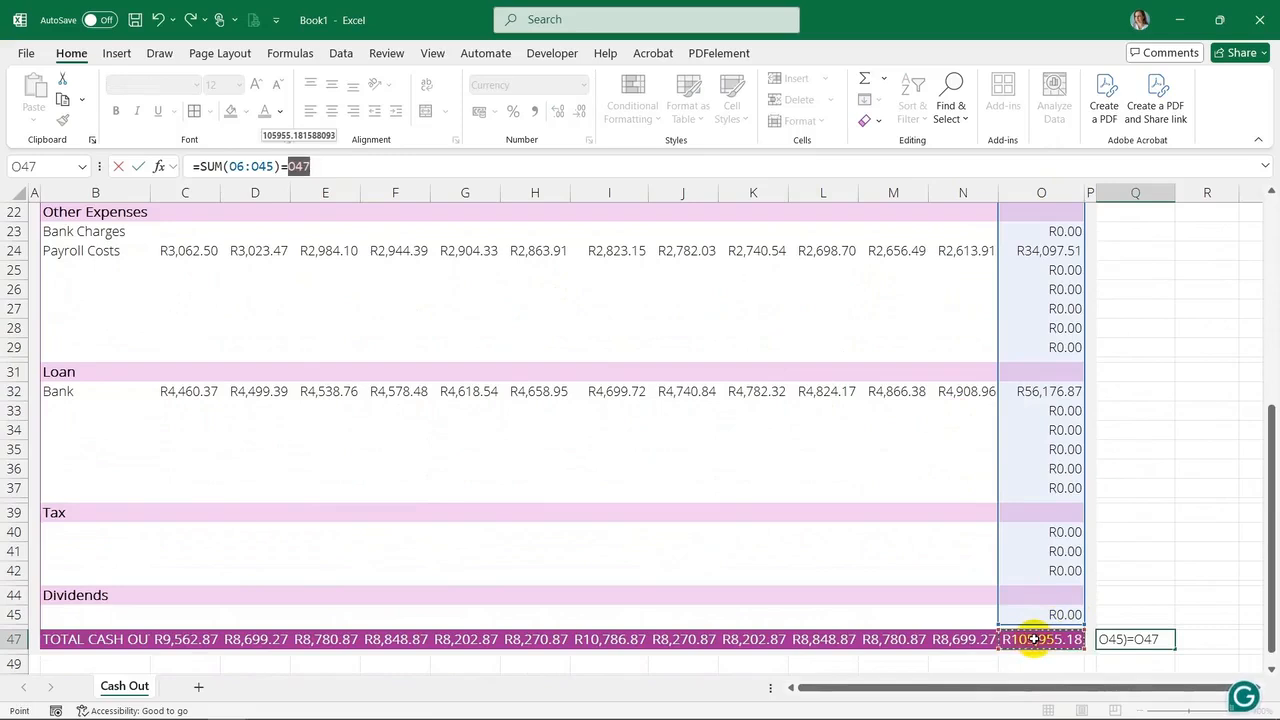
key("BackSpace")
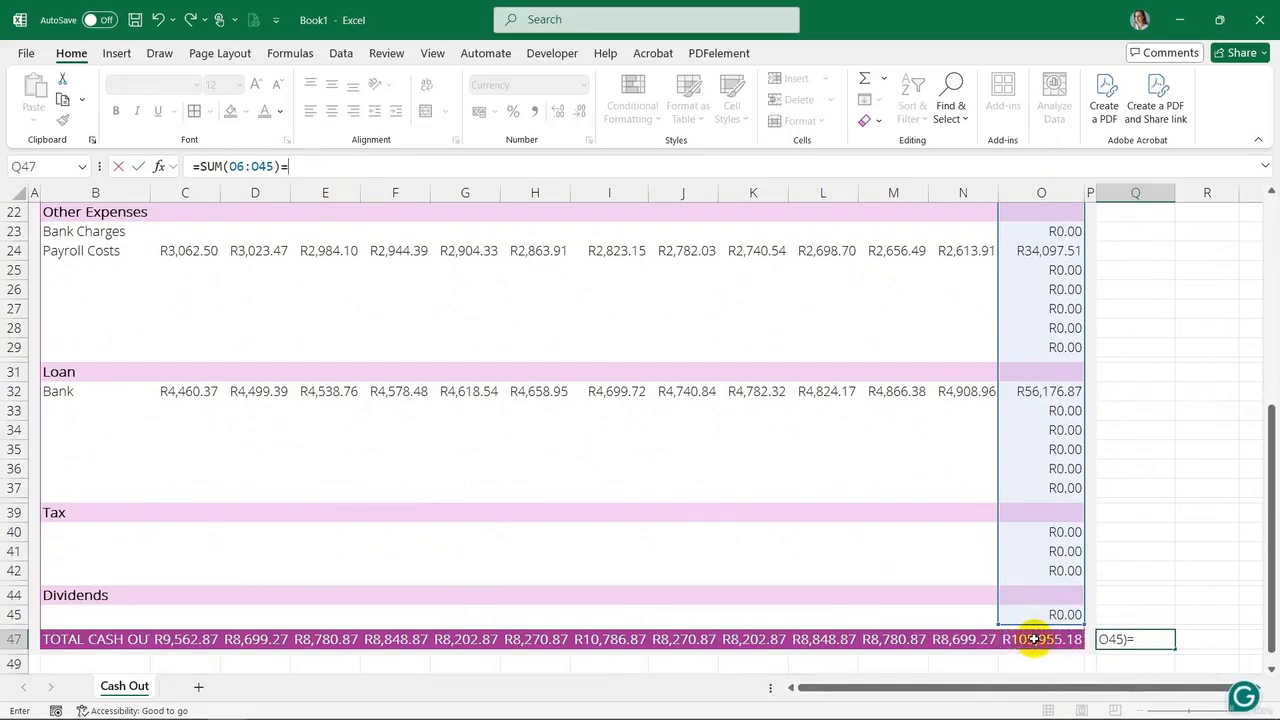
type("sum(")
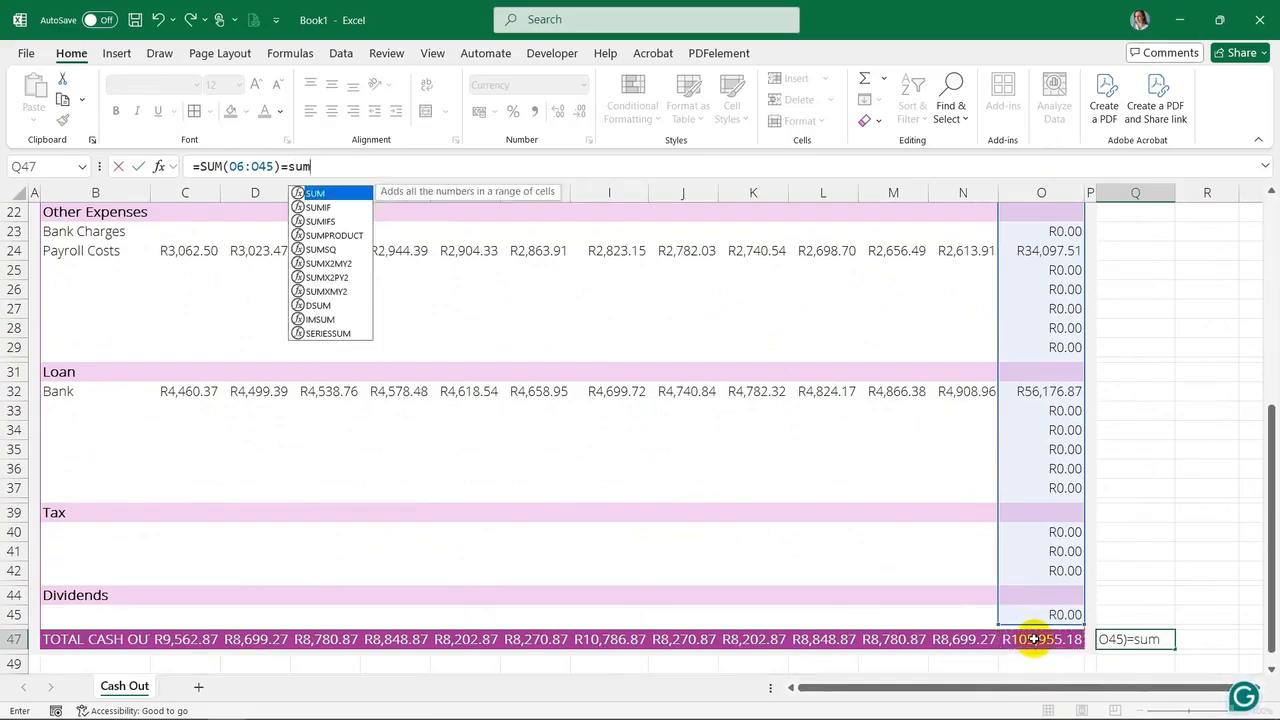
left_click_drag(195, 640, 968, 638)
type(")")
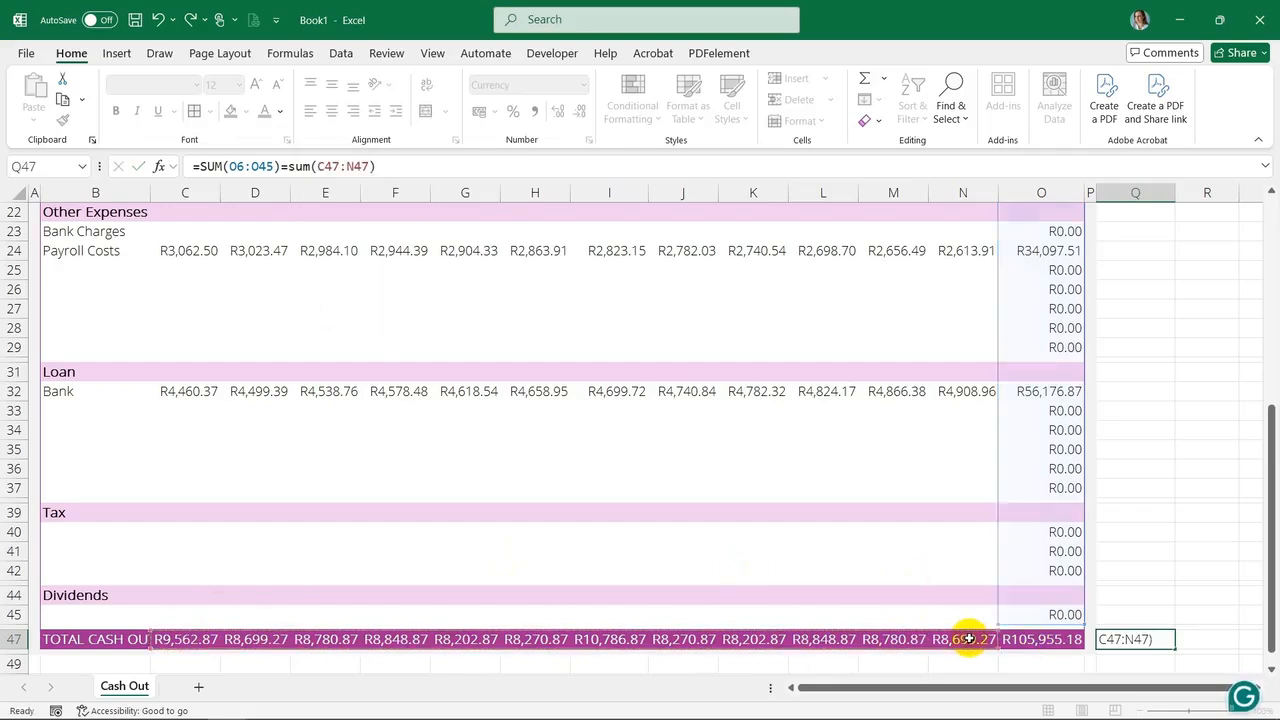
key("Return")
left_click(1152, 639)
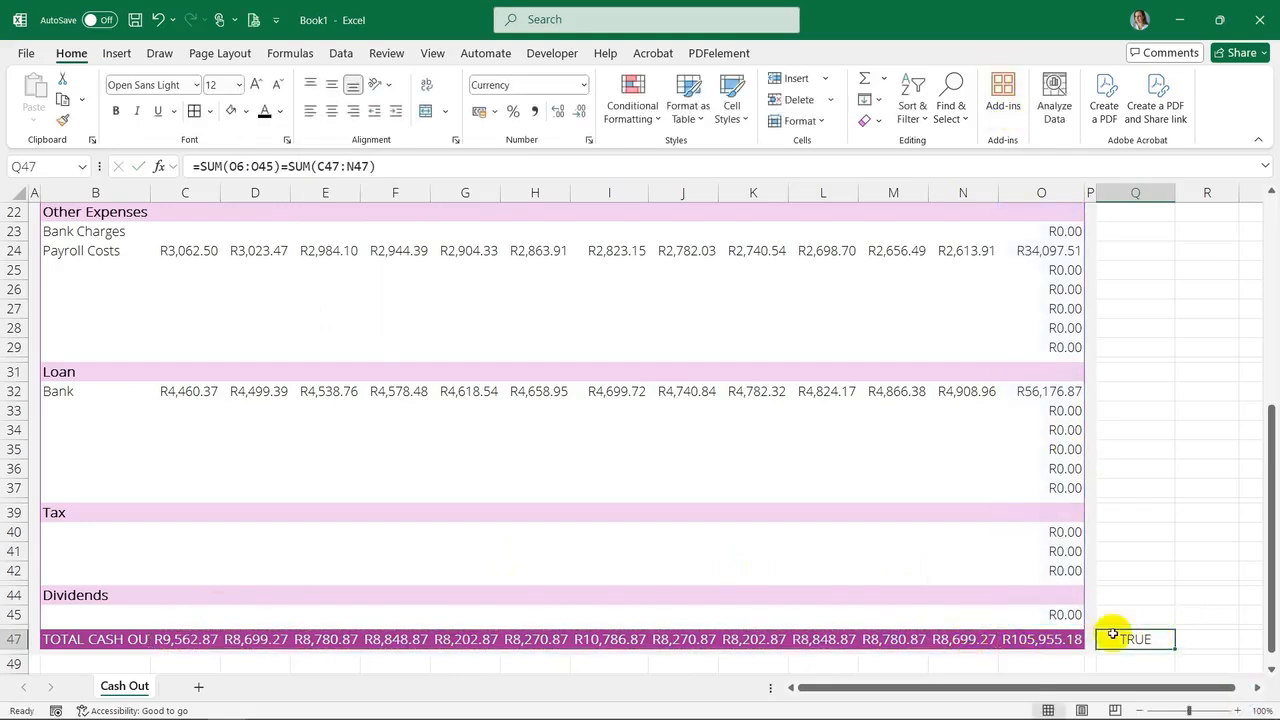
Inspect the row total formula in O6
scroll(1063, 431, "up", 7)
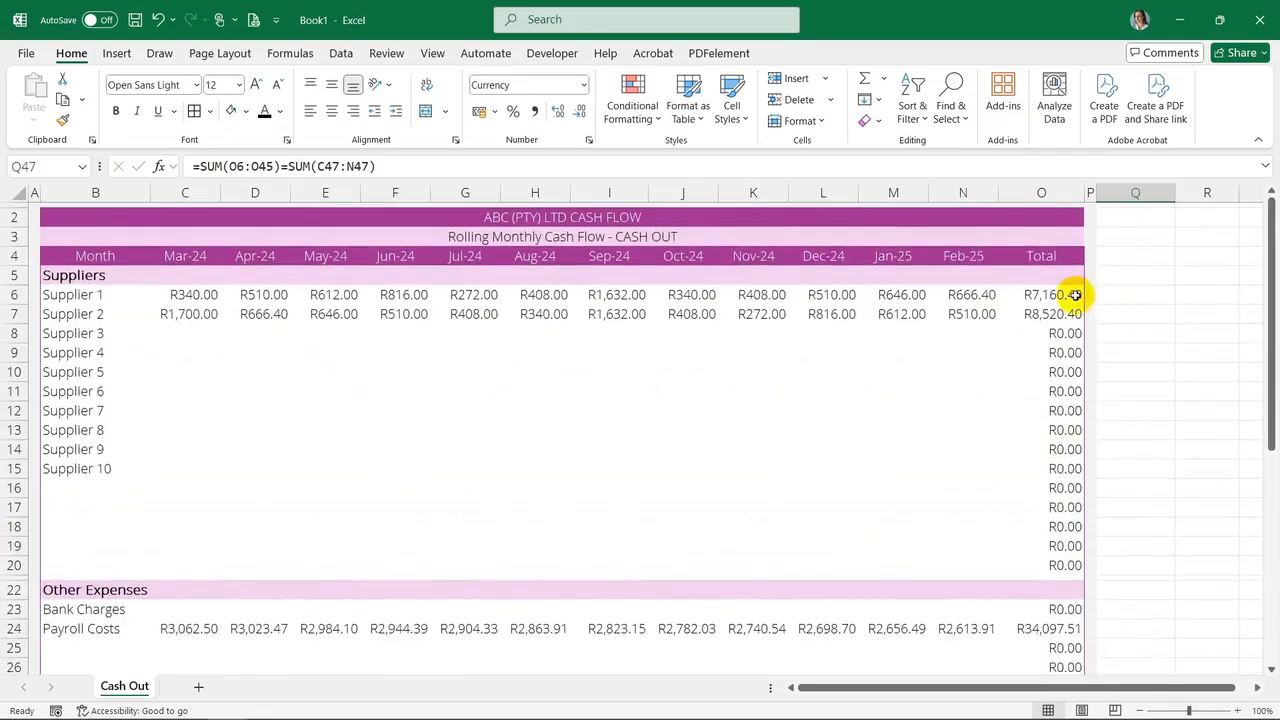
double_click(1063, 294)
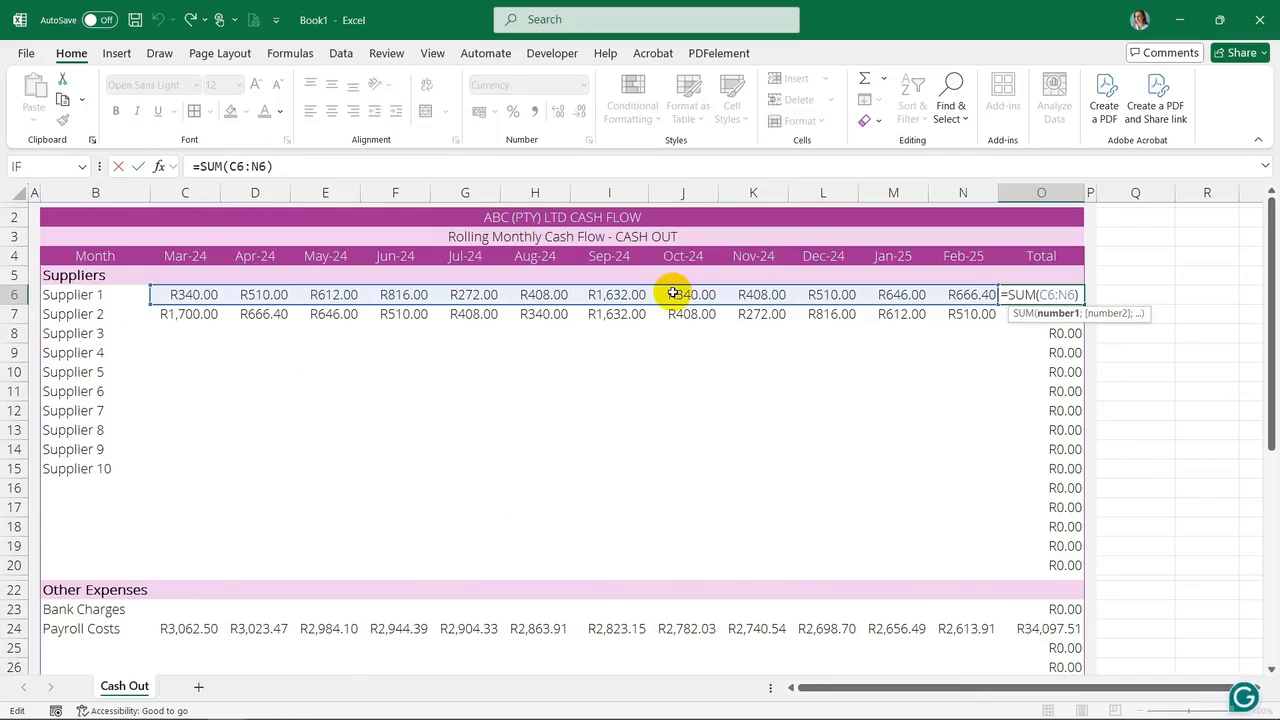
key("Return")
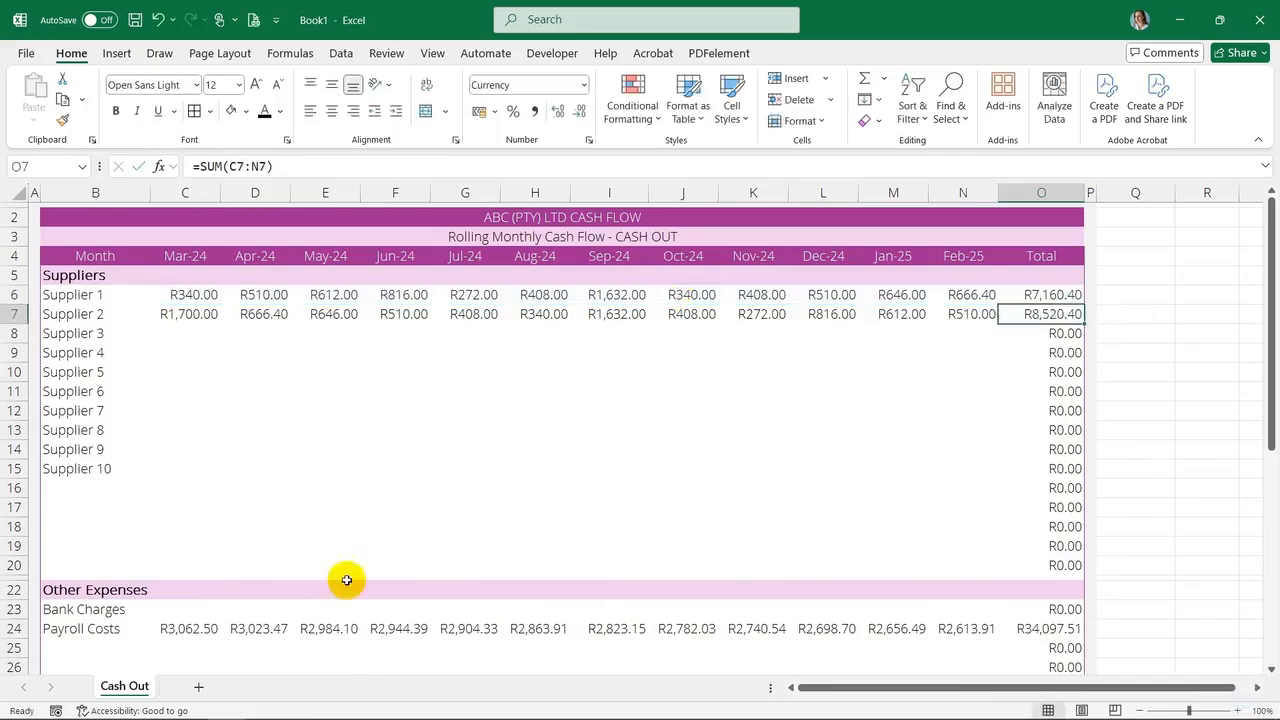
scroll(360, 480, "down", 7)
scroll(359, 480, "down", 2)
scroll(357, 484, "up", 9)
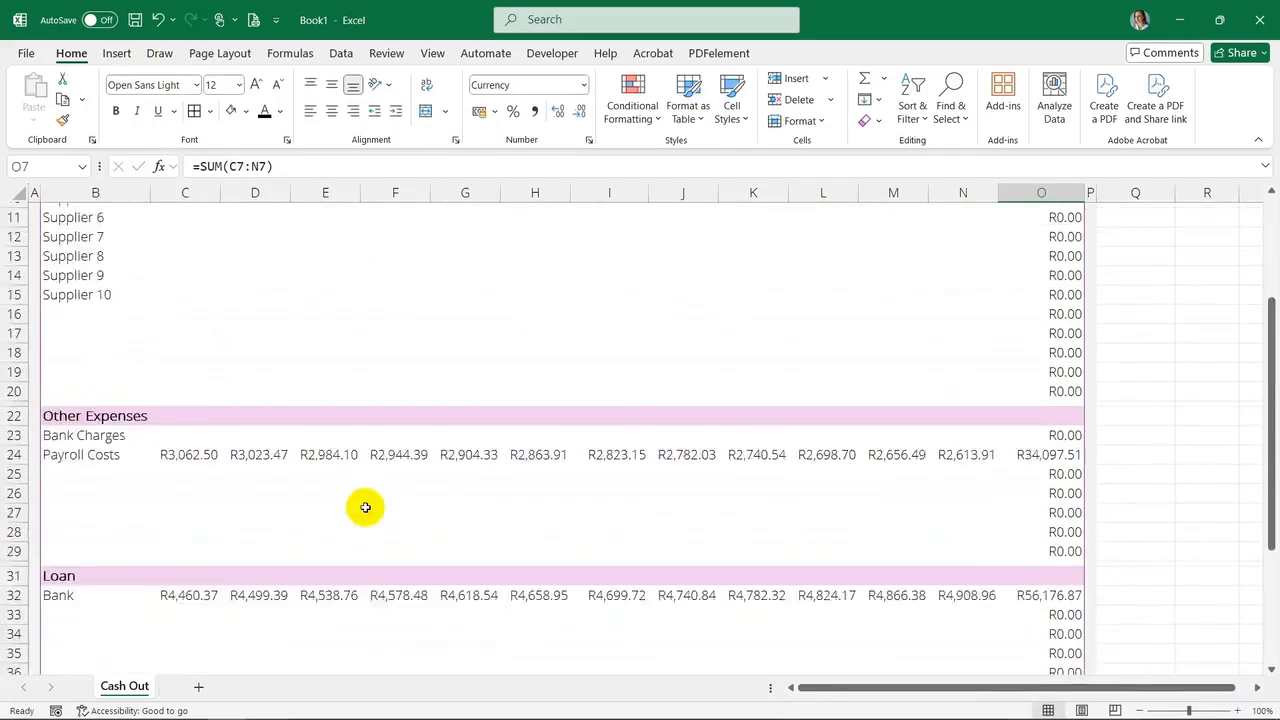
Create a copy of the Cash Out sheet
right_click(138, 688)
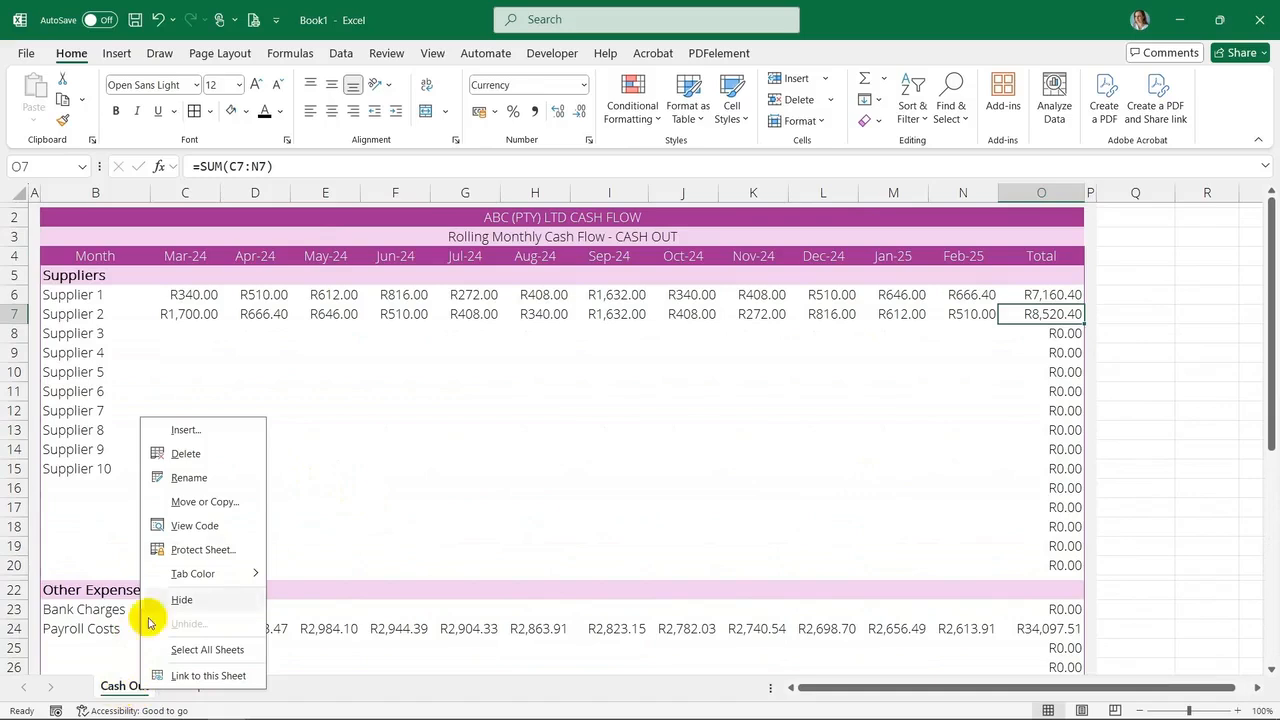
left_click(229, 500)
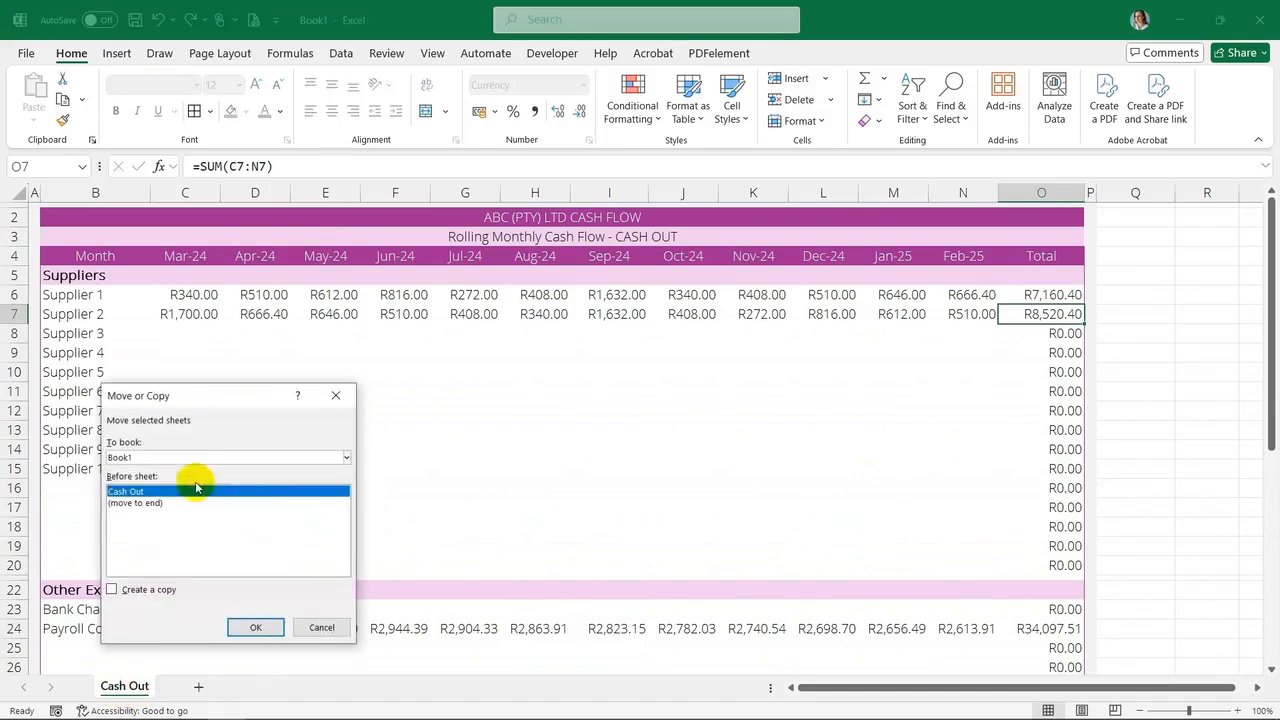
left_click(112, 590)
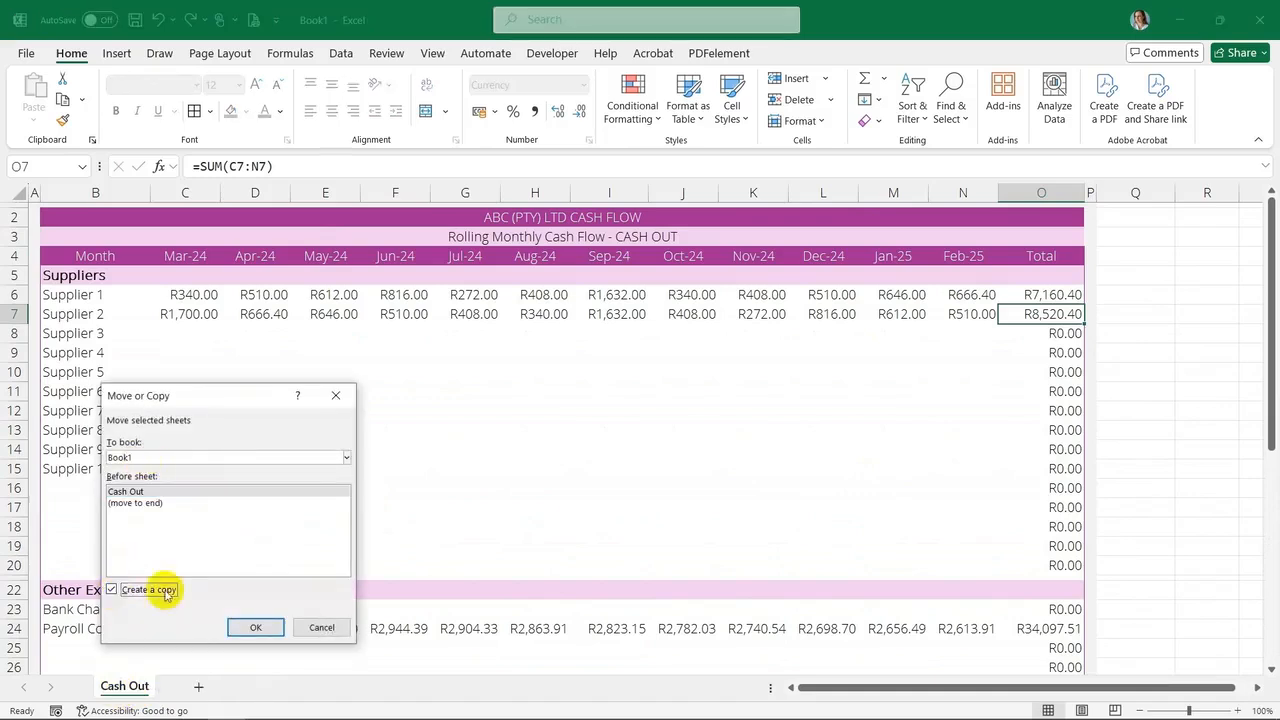
left_click(255, 627)
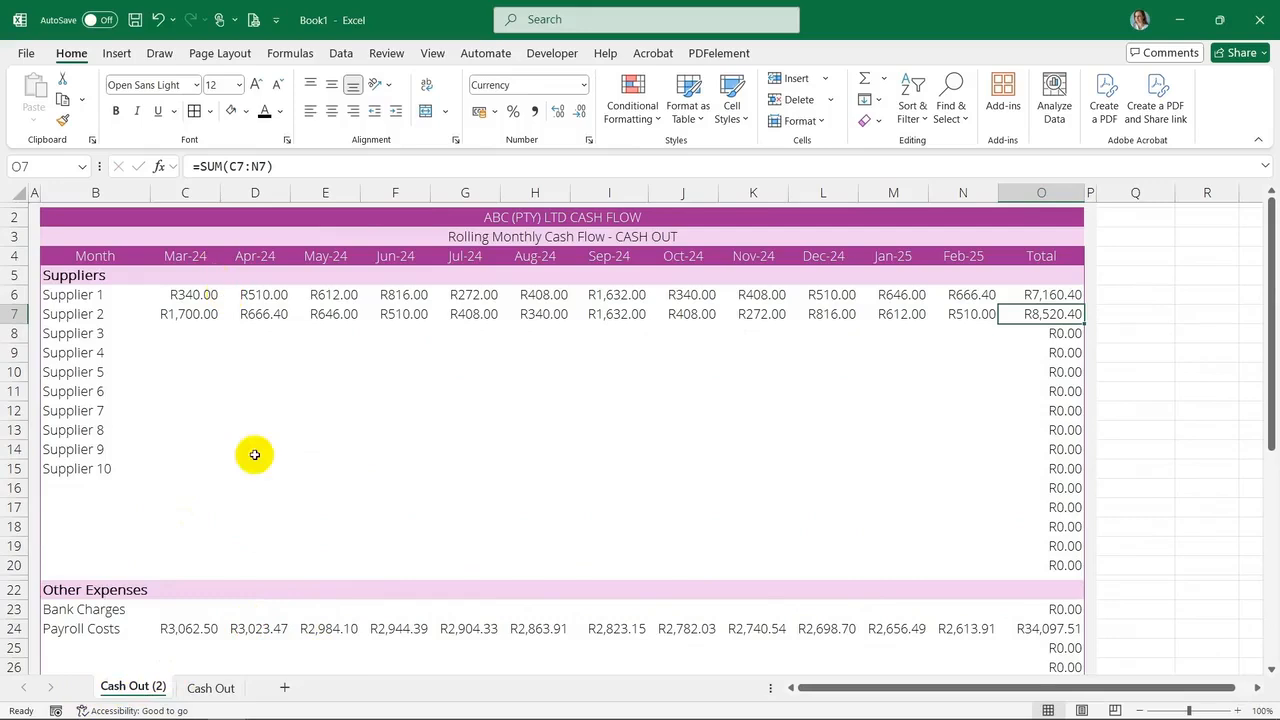
Rename the copied sheet to Cash In
right_click(148, 686)
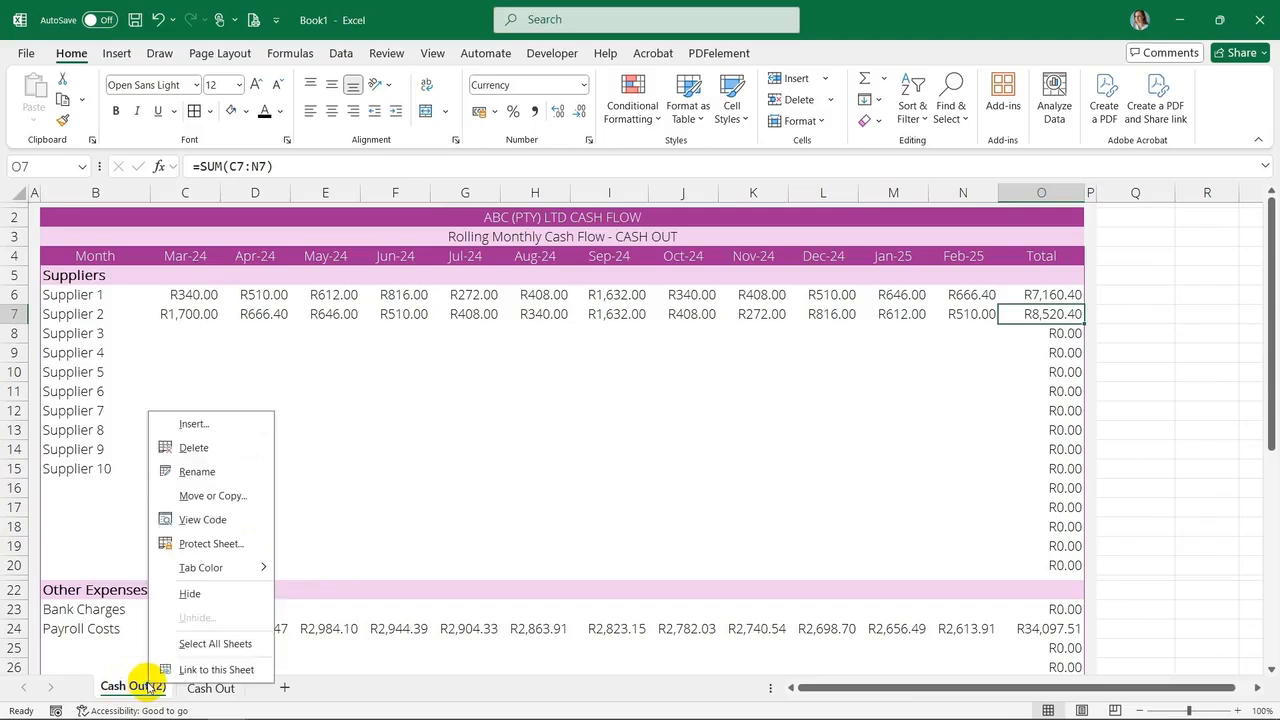
left_click(216, 485)
type("Cash IN")
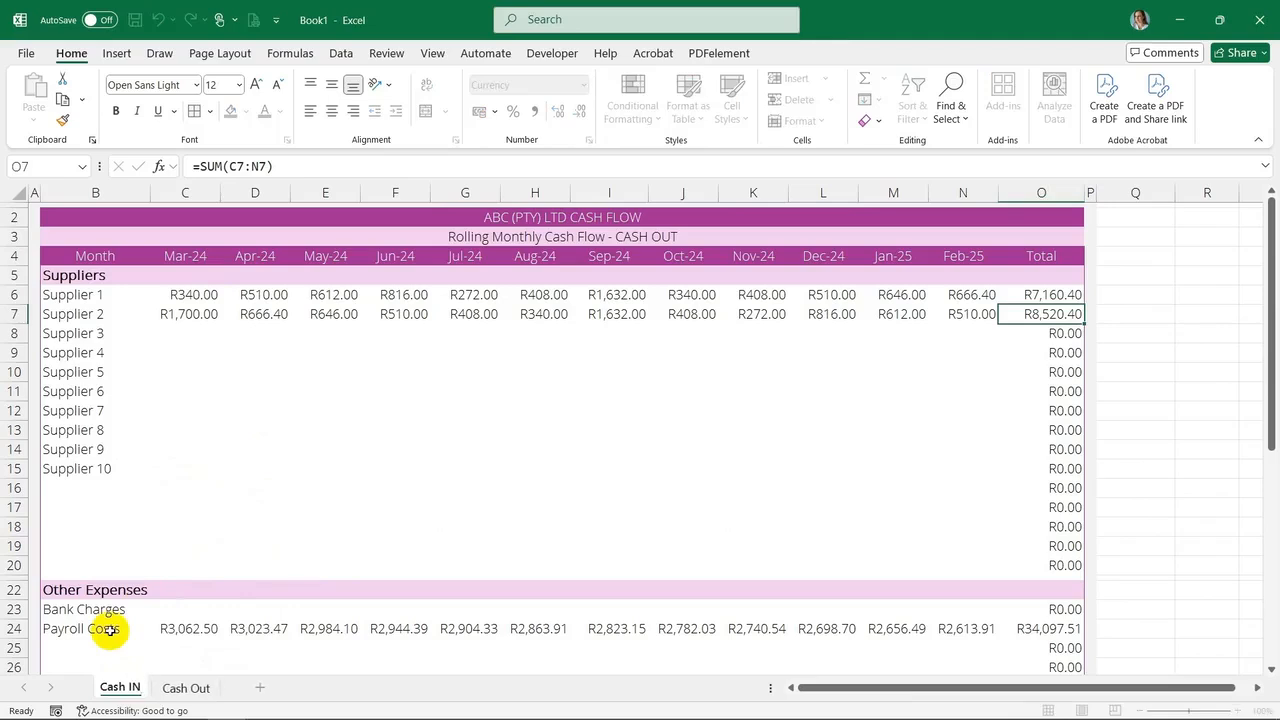
left_click(200, 507)
Change the subtitle to "Rolling Monthly Cash Flow - CASH IN"
left_click(90, 276)
left_click(617, 235)
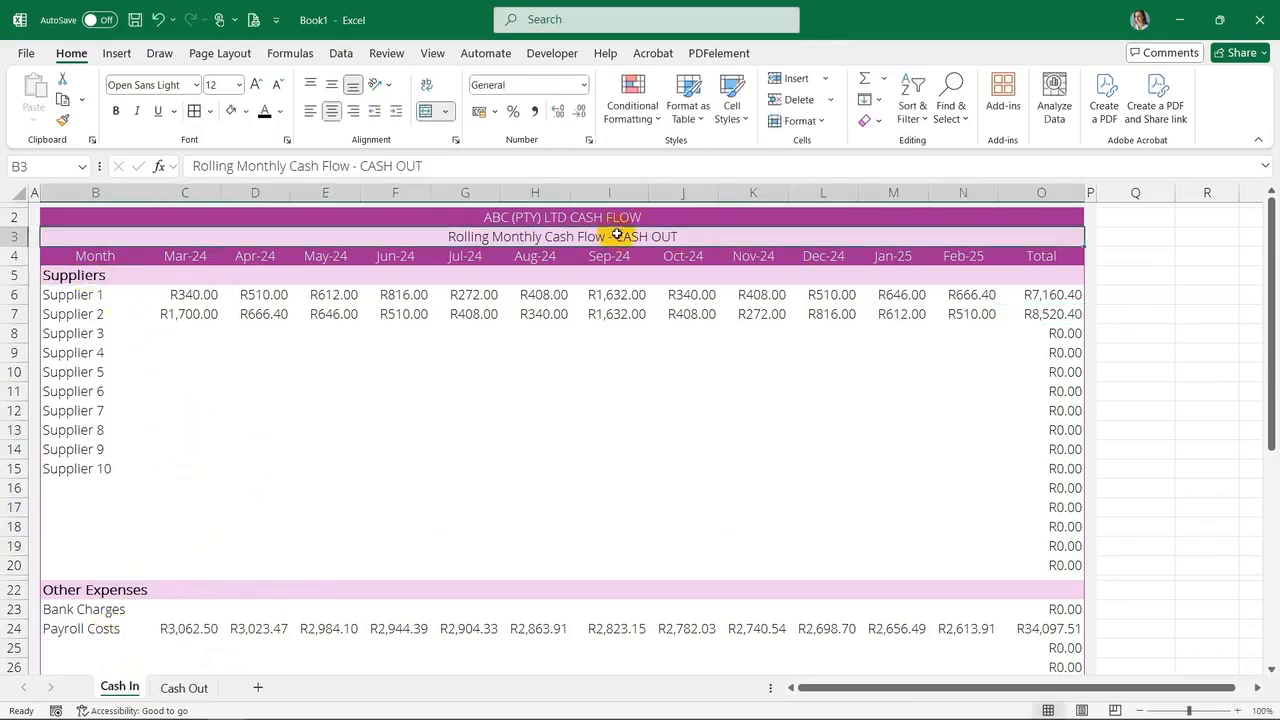
left_click(449, 165)
key("BackSpace")
key("BackSpace")
key("BackSpace")
type("IN")
Replace "Supplier" with "Customer" throughout B5 to B15
left_click_drag(100, 277, 114, 463)
key("ctrl+f")
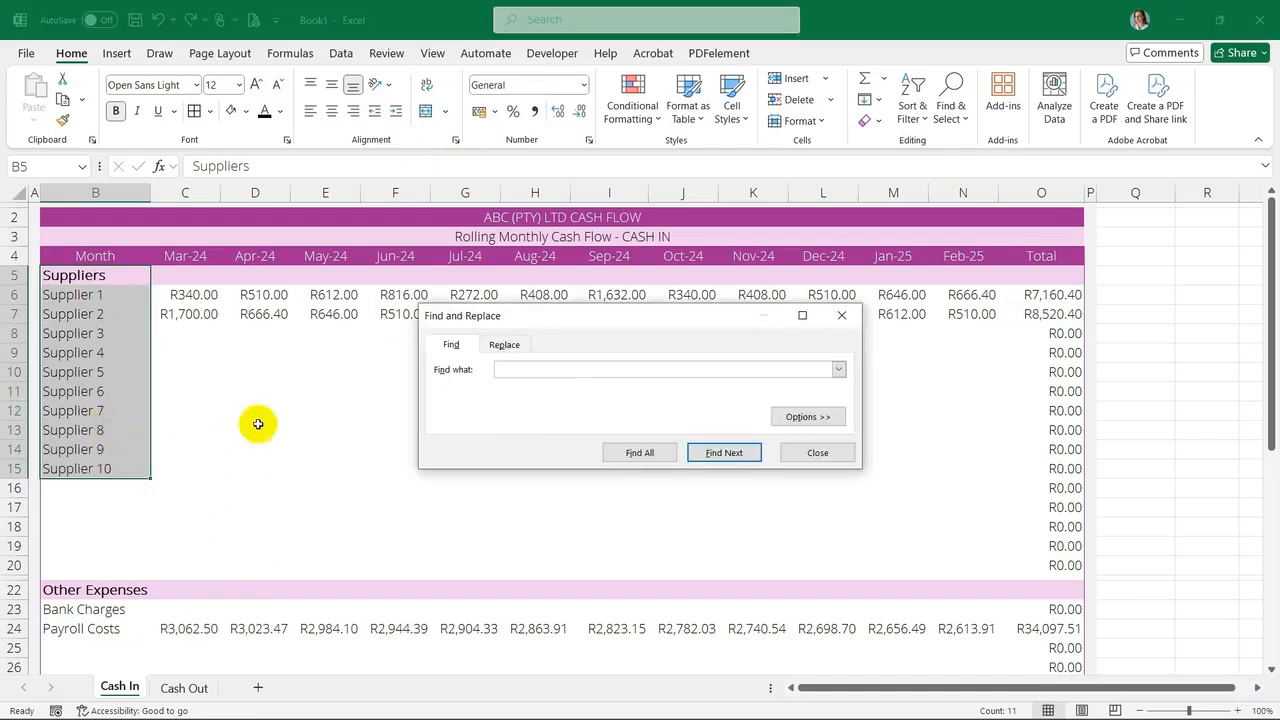
type("Supplier")
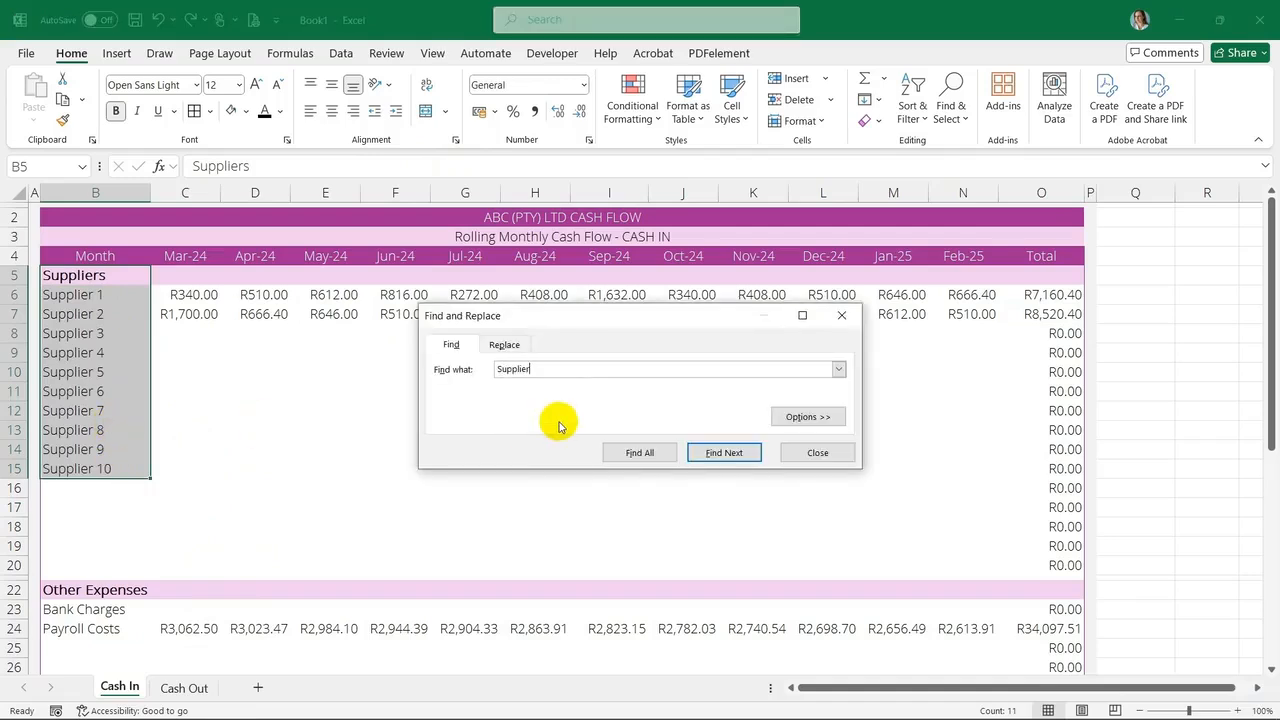
left_click(504, 344)
type("r")
left_click(462, 452)
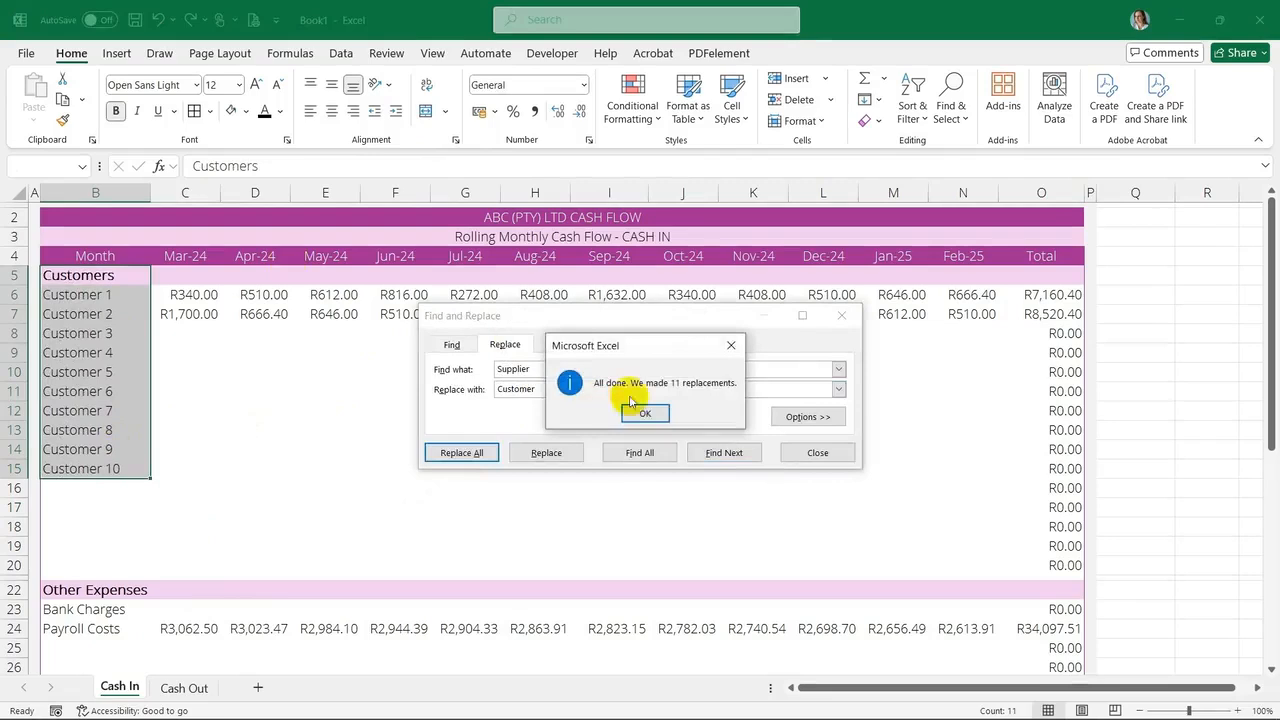
Rename the Other Expenses section heading to Other Income
left_click(634, 409)
key("Escape")
scroll(633, 375, "down", 4)
left_click(140, 358)
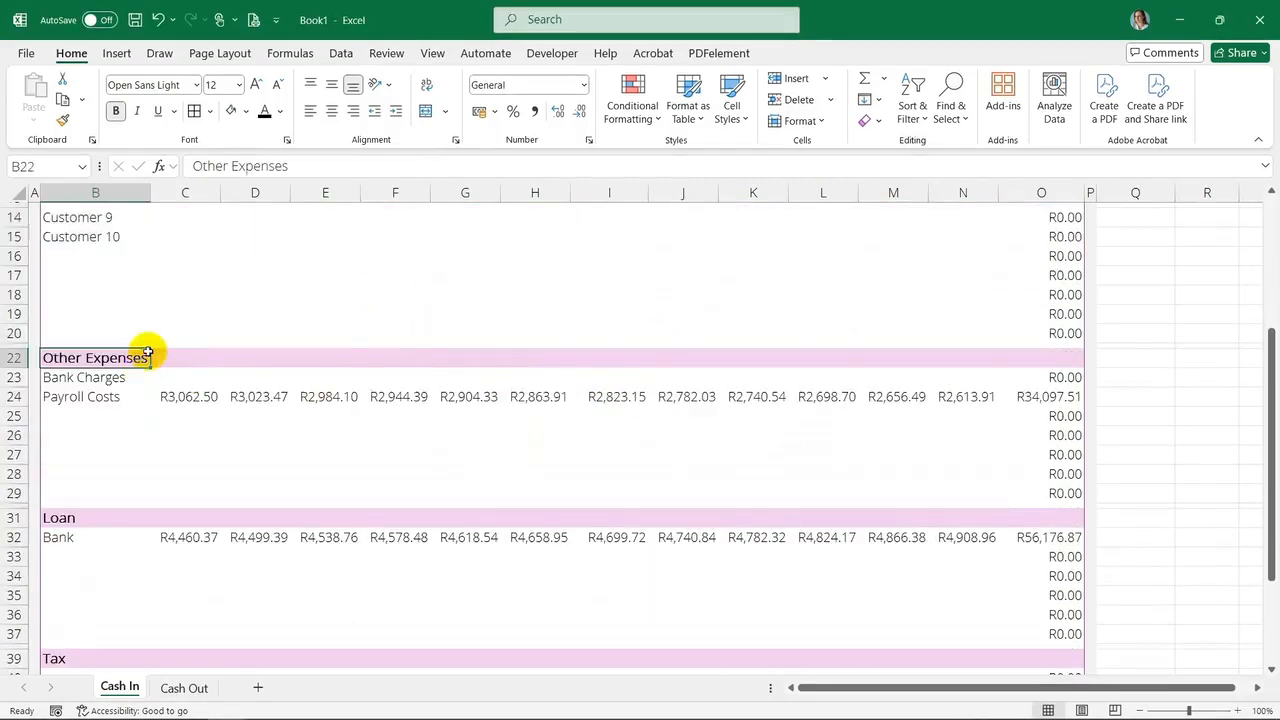
left_click_drag(234, 165, 331, 164)
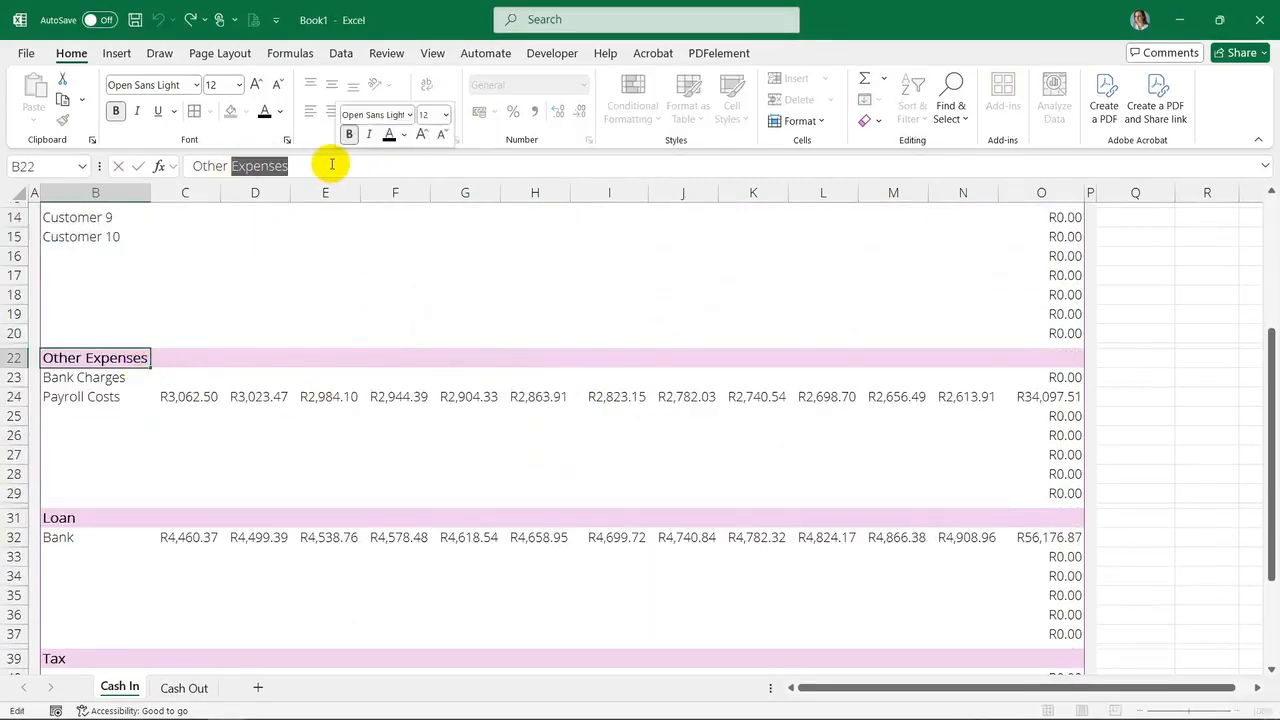
type("Income")
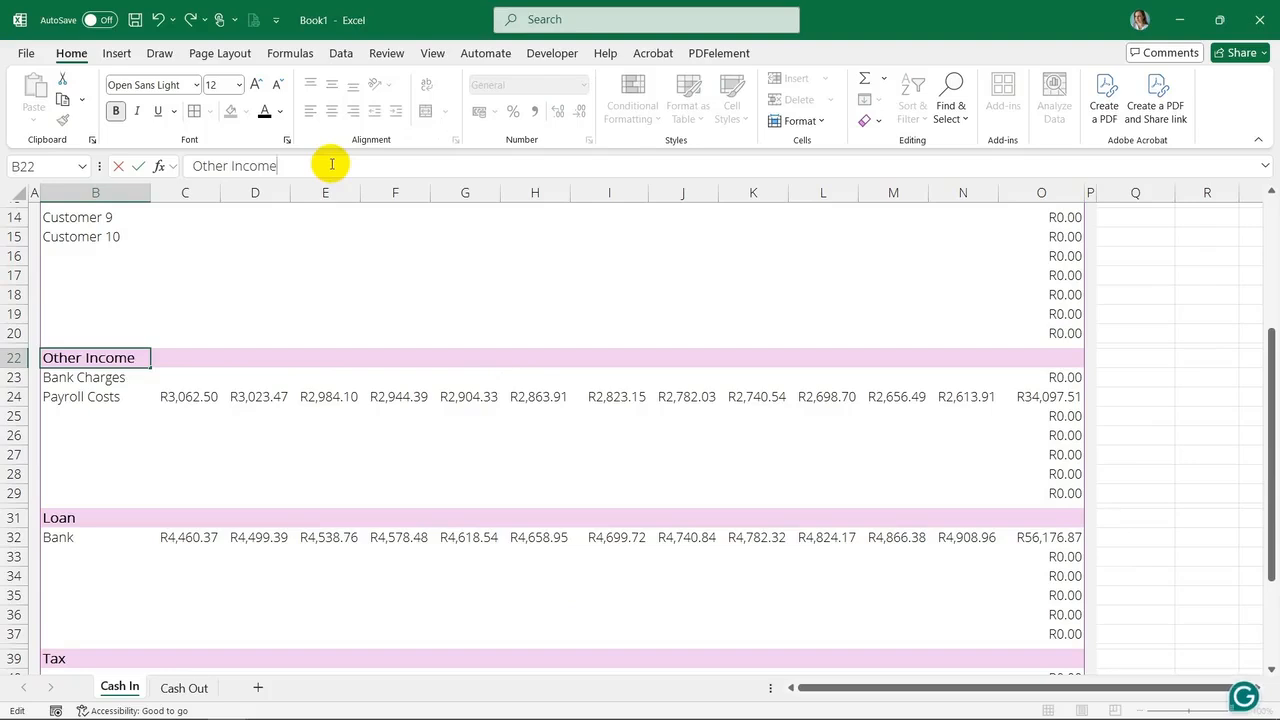
left_click(71, 520)
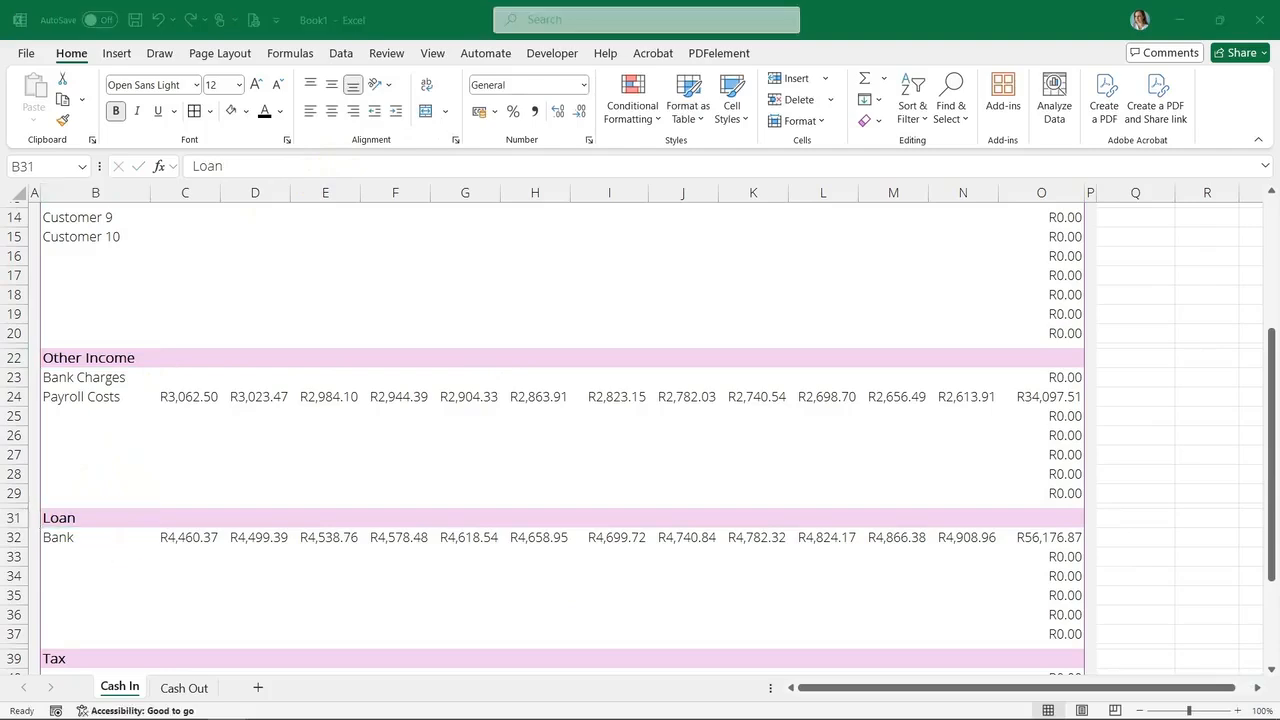
Clear the contents and formatting of the Dividends heading row across B to O
scroll(274, 457, "down", 4)
left_click(100, 383)
left_click(54, 428)
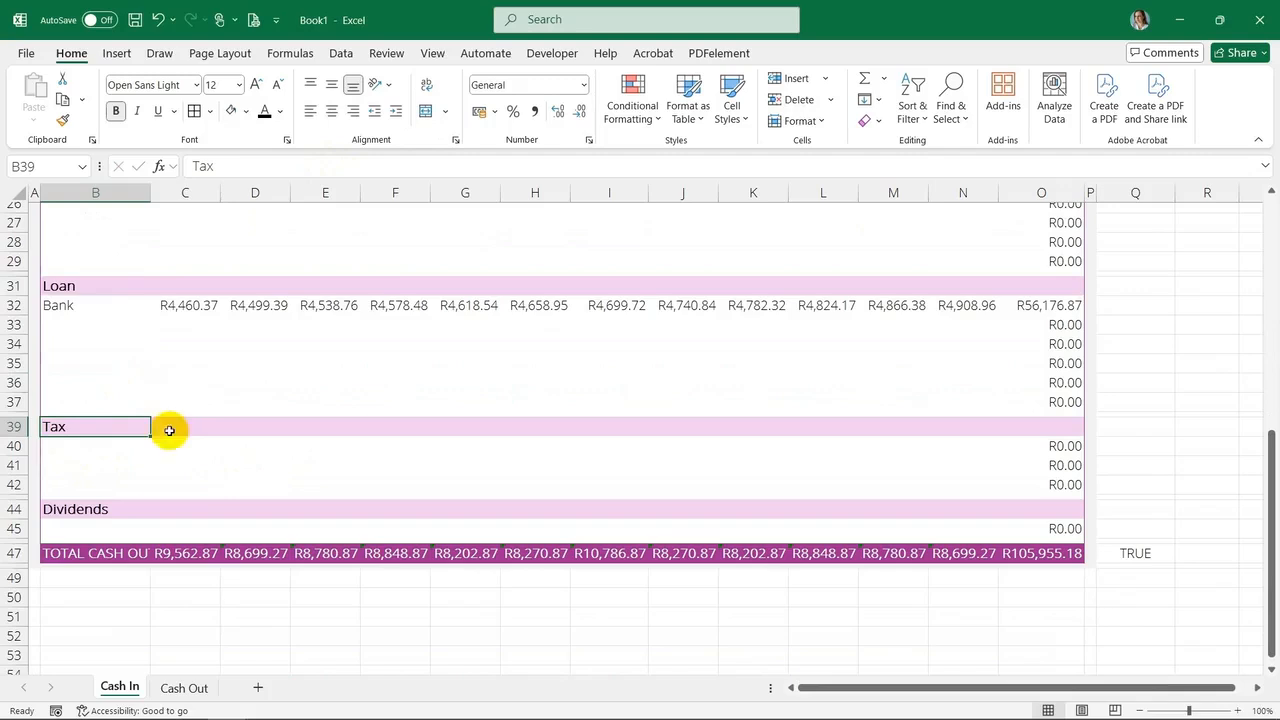
left_click(81, 443)
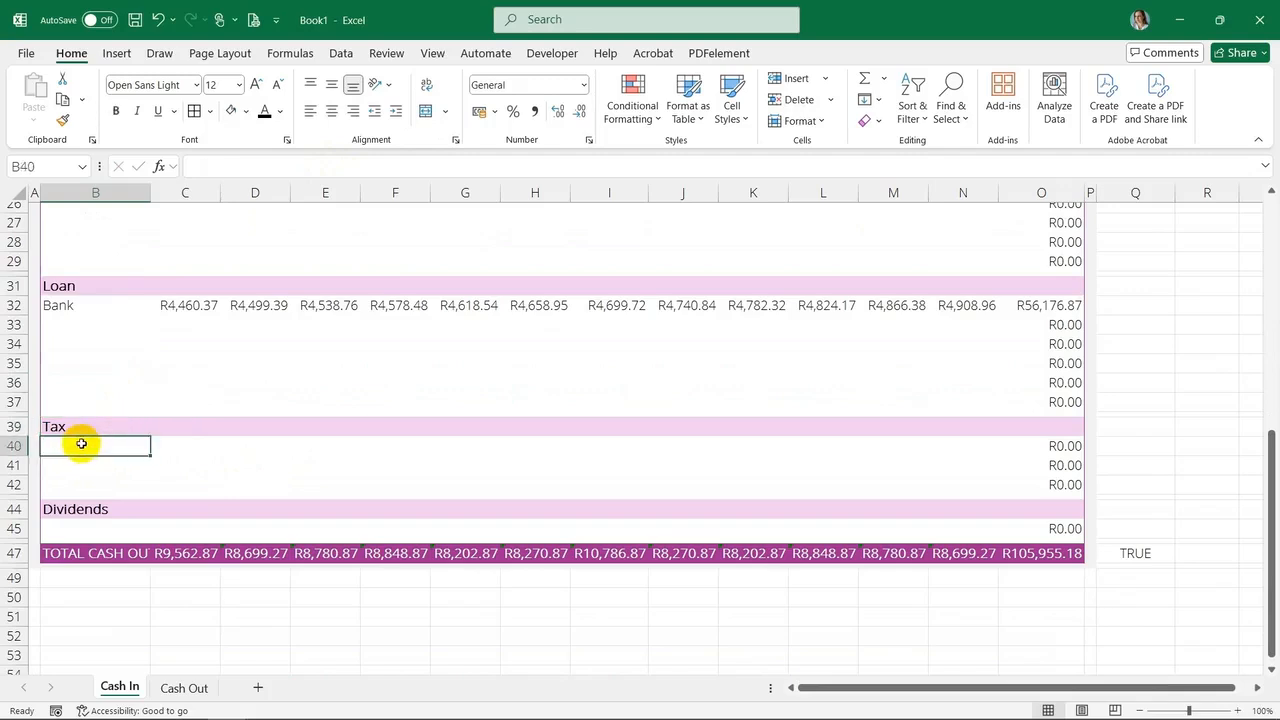
left_click(50, 424)
left_click(125, 449)
left_click(47, 499)
left_click(20, 510)
left_click_drag(100, 510, 1040, 510)
left_click(868, 121)
left_click(893, 143)
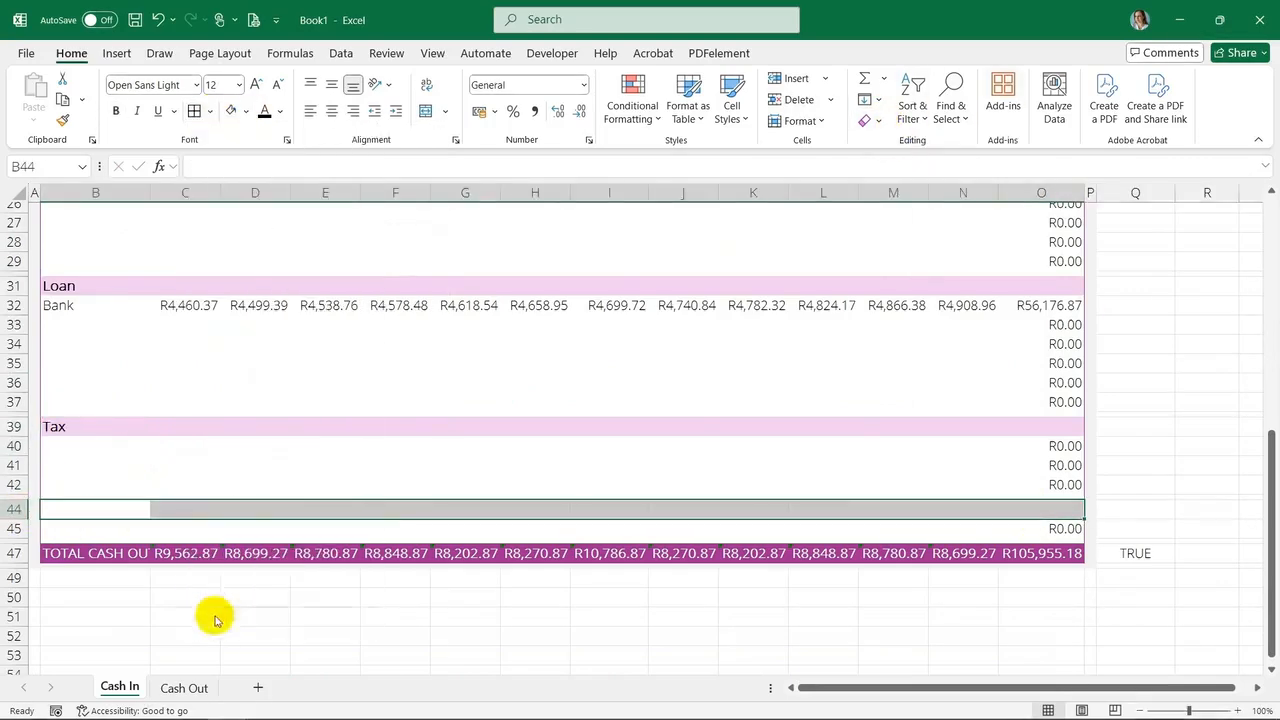
Restore the table's outer border on the cleared row and delete the contents of the row below it
key("ctrl+1")
left_click(527, 370)
left_click(604, 436)
left_click(744, 549)
left_click_drag(97, 529, 1040, 527)
key("Delete")
left_click_drag(1154, 478, 1148, 468)
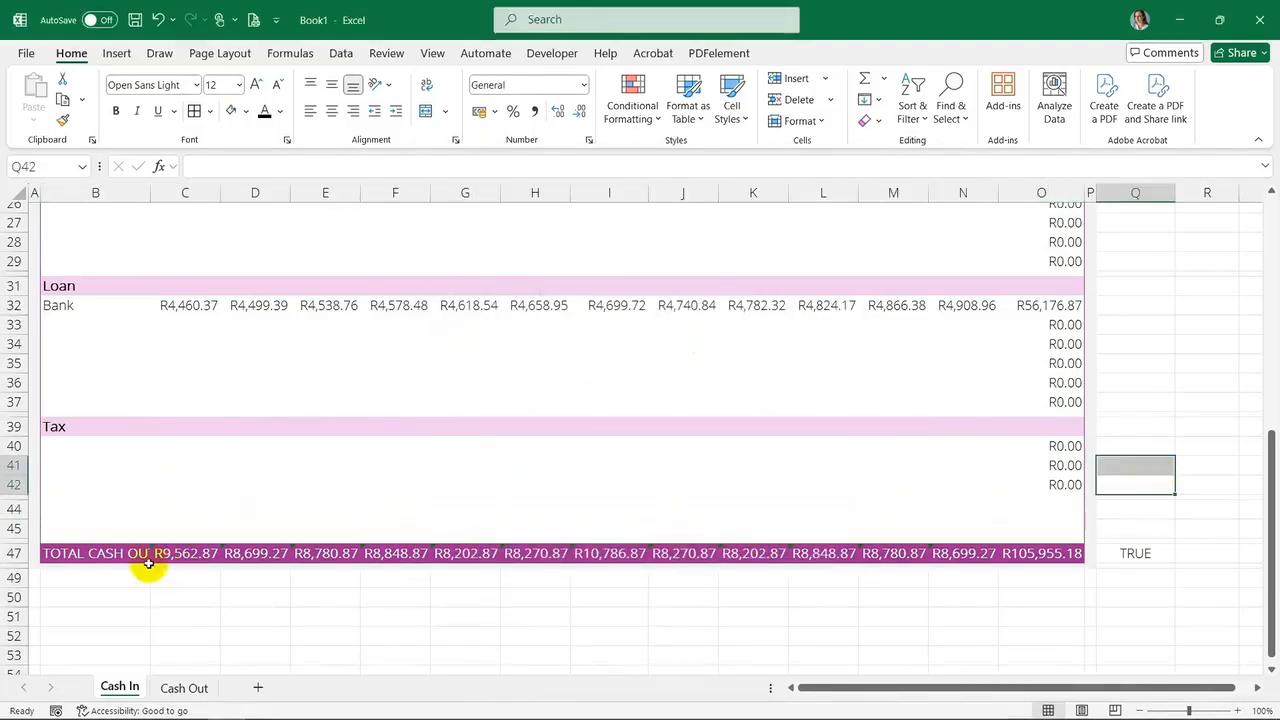
Autofit column B and rename the bottom total label to TOTAL CASH IN
left_click(58, 553)
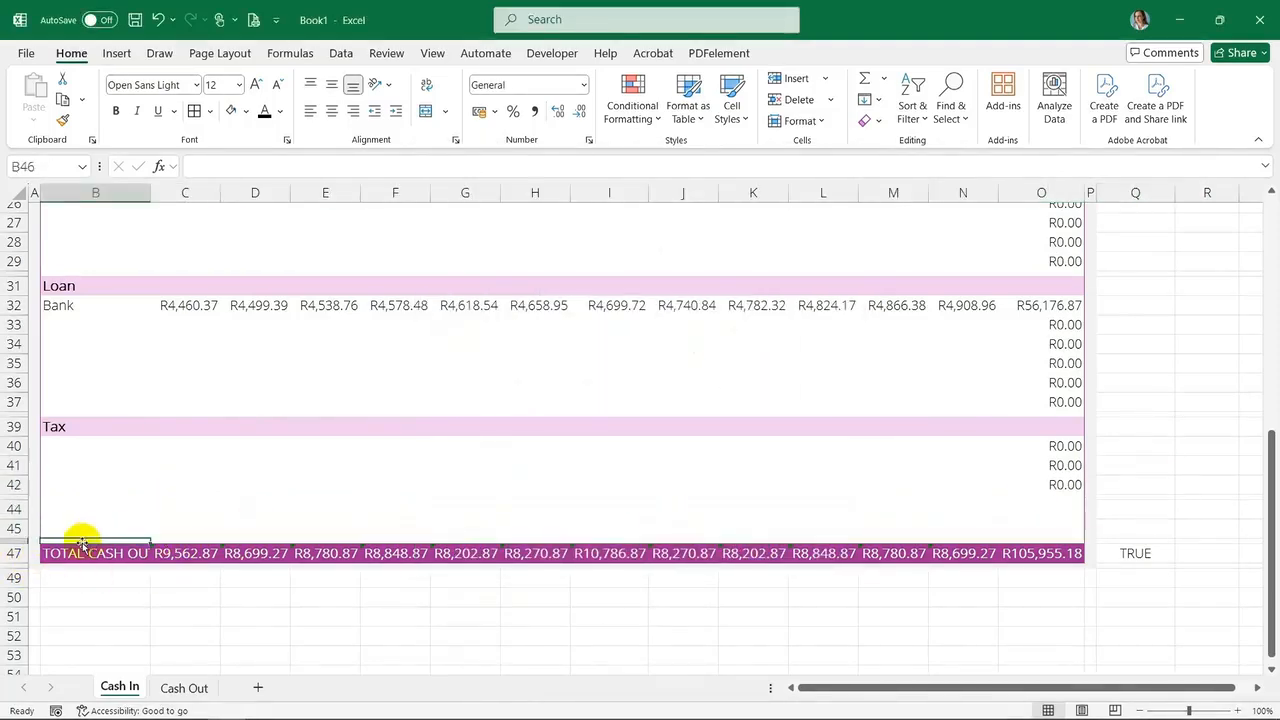
double_click(150, 192)
left_click(303, 170)
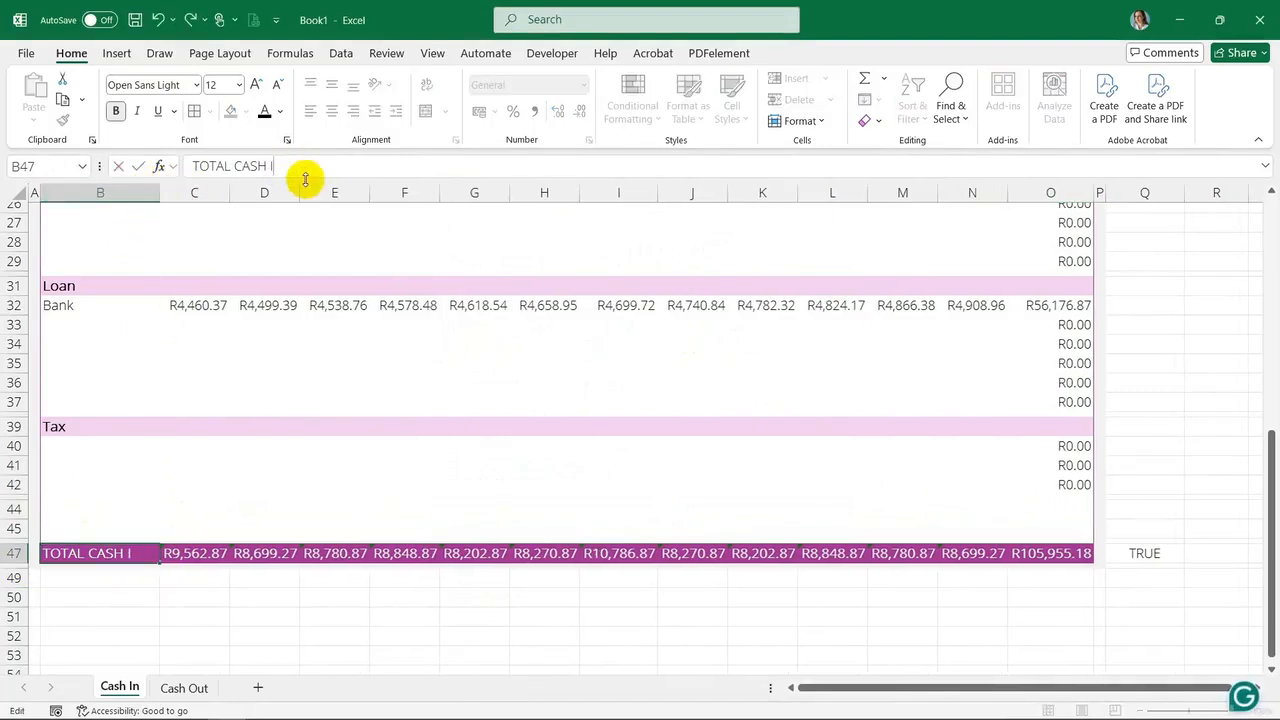
key("Tab")
Paste the customer receipt figures into the customer rows starting at C6
scroll(323, 366, "up", 8)
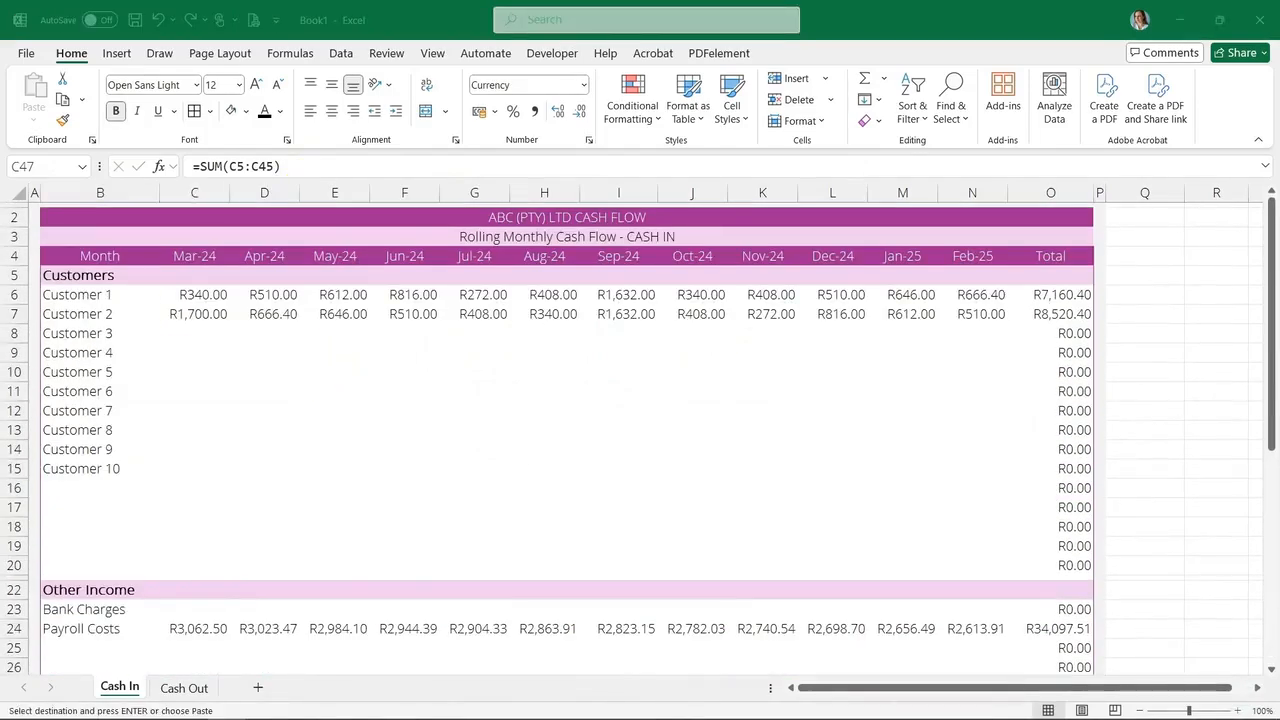
left_click(214, 294)
key("ctrl+v")
left_click(318, 358)
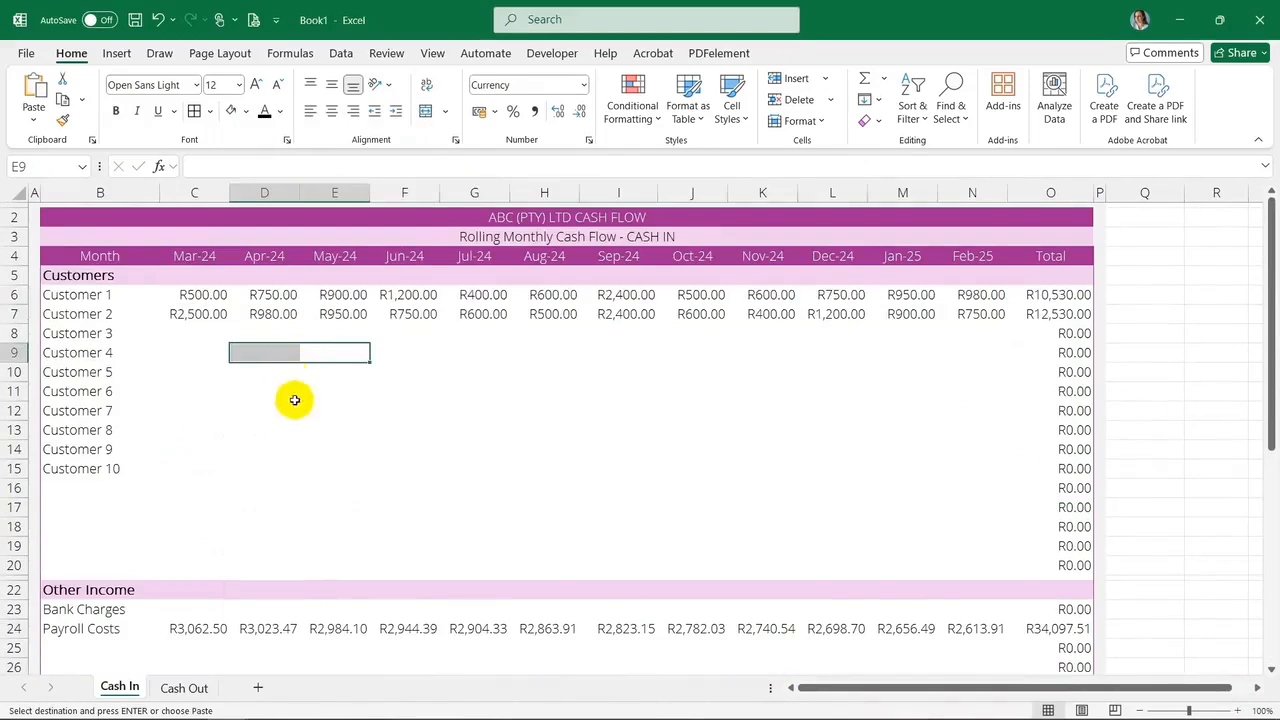
Clear the Bank Charges and Payroll Costs rows under Other Income
scroll(294, 400, "down", 3)
left_click(214, 457)
left_click_drag(110, 435, 957, 454)
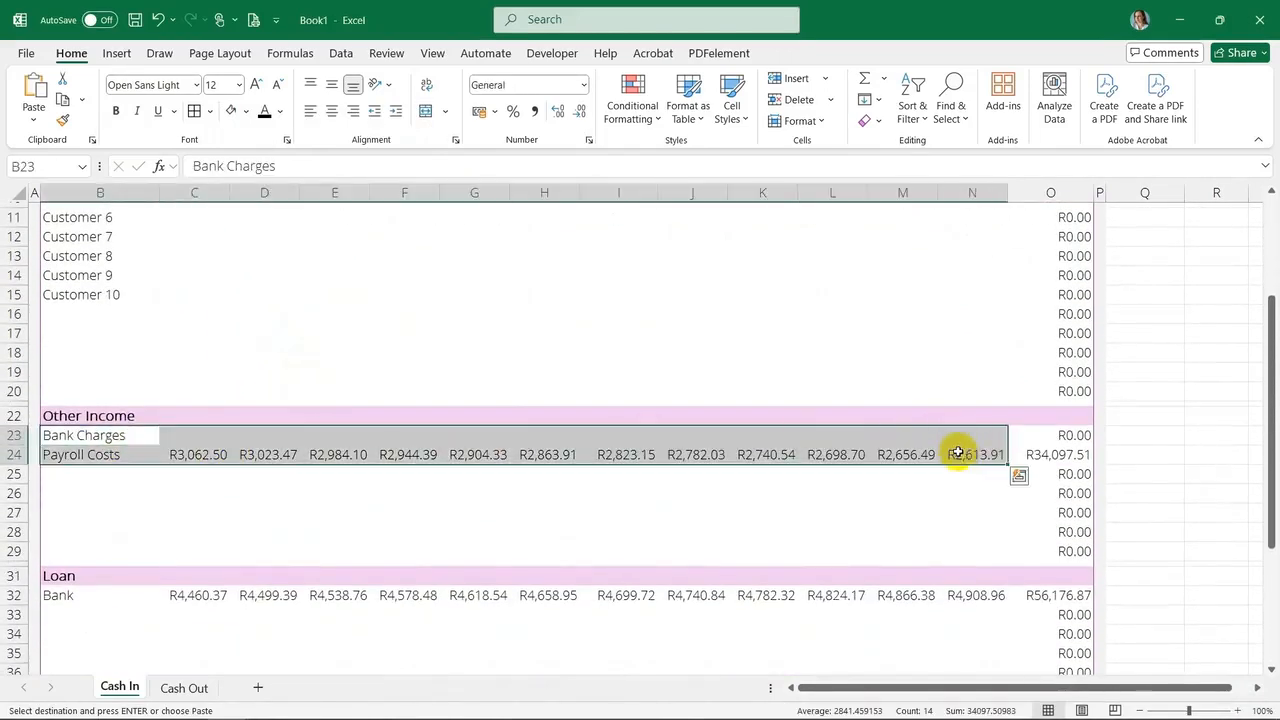
key("Delete")
scroll(106, 494, "down", 2)
scroll(106, 494, "up", 5)
left_click(200, 294)
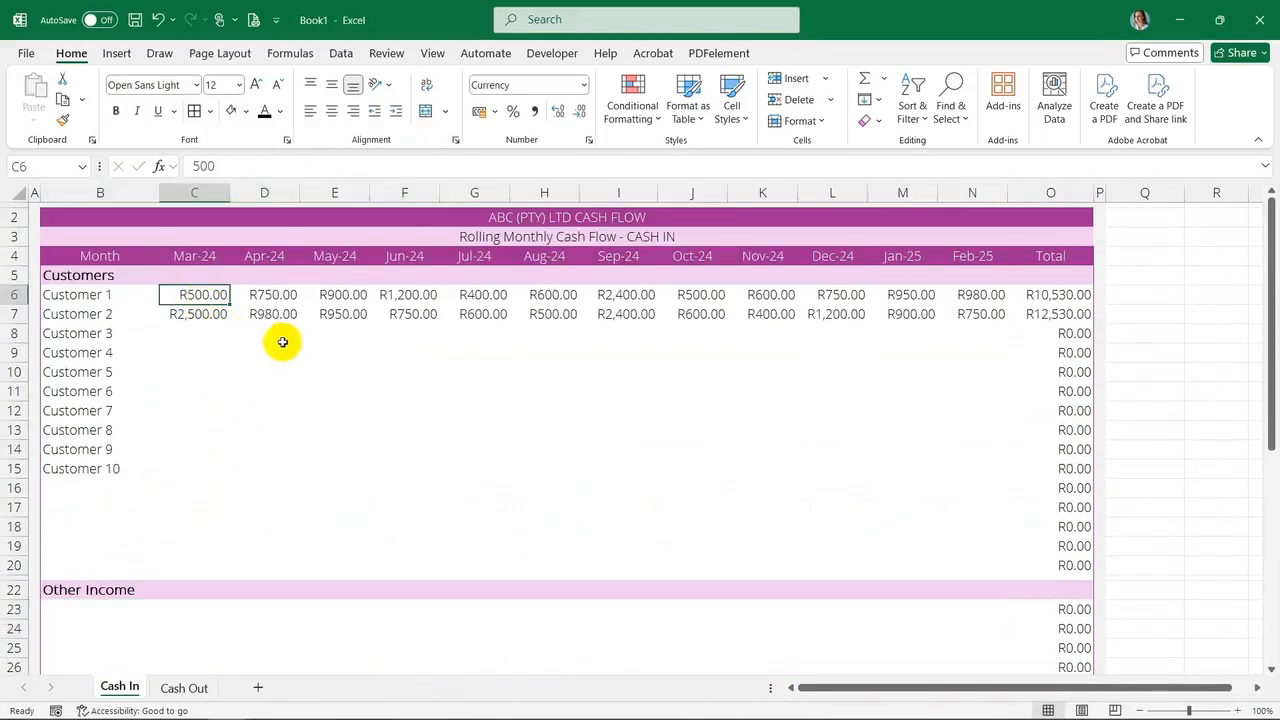
left_click(296, 391)
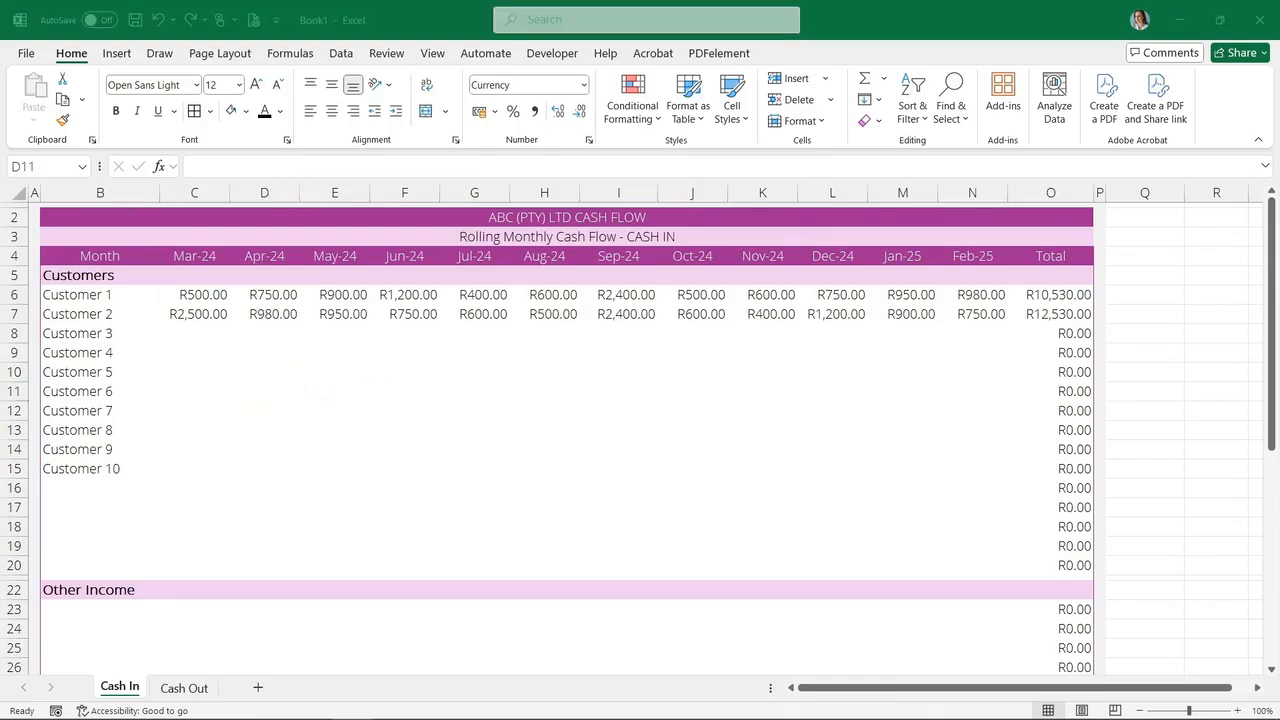
Insert a new sheet, place it as the first tab, and name it Cash Summary
left_click(258, 688)
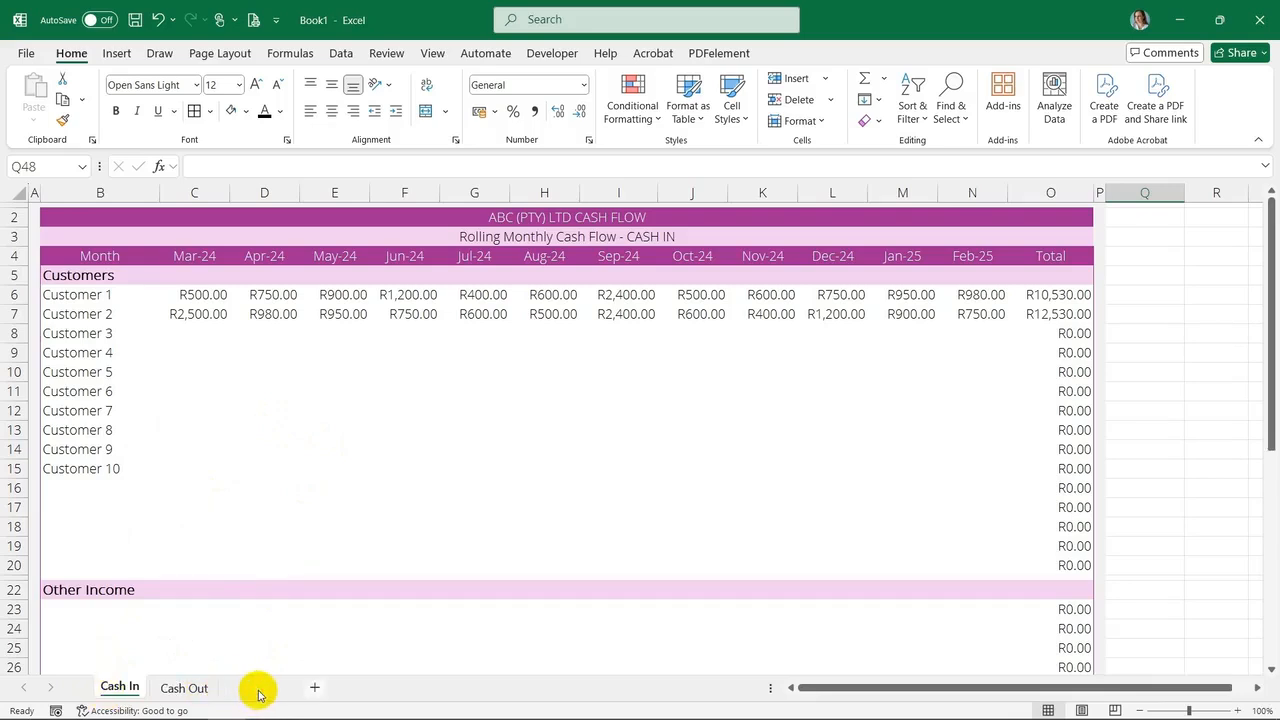
left_click(259, 693)
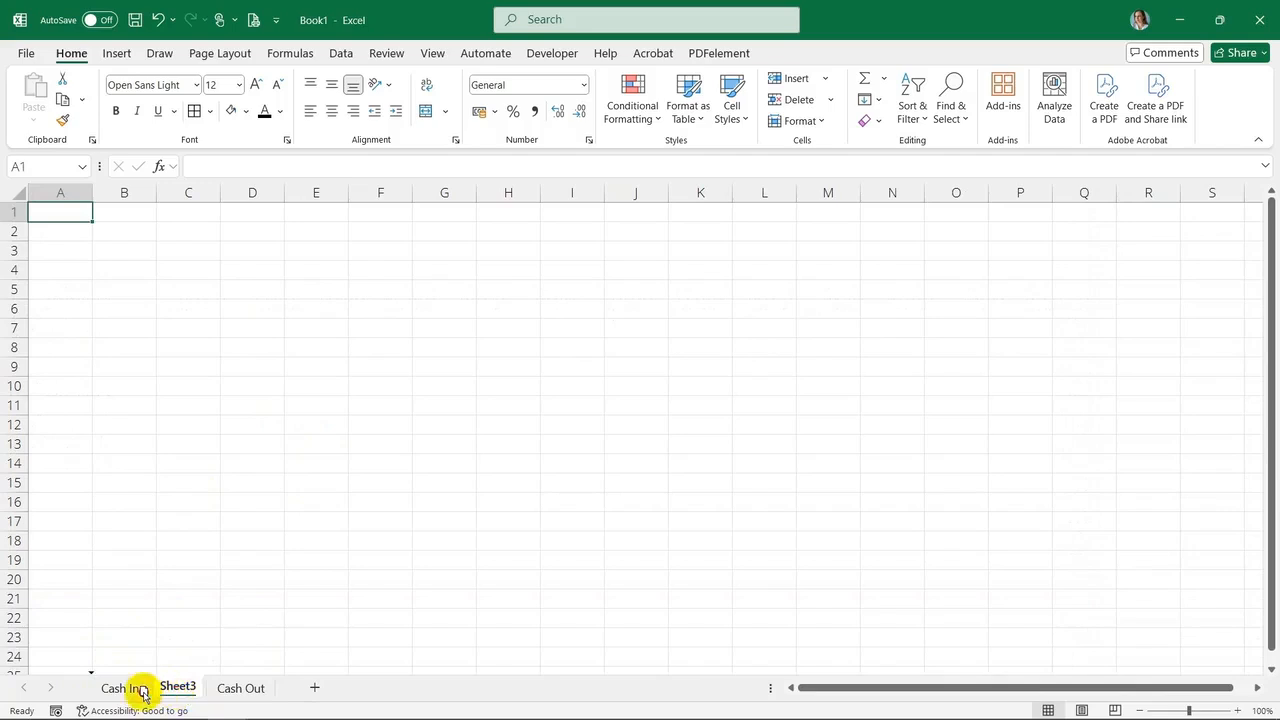
left_click_drag(108, 693, 106, 689)
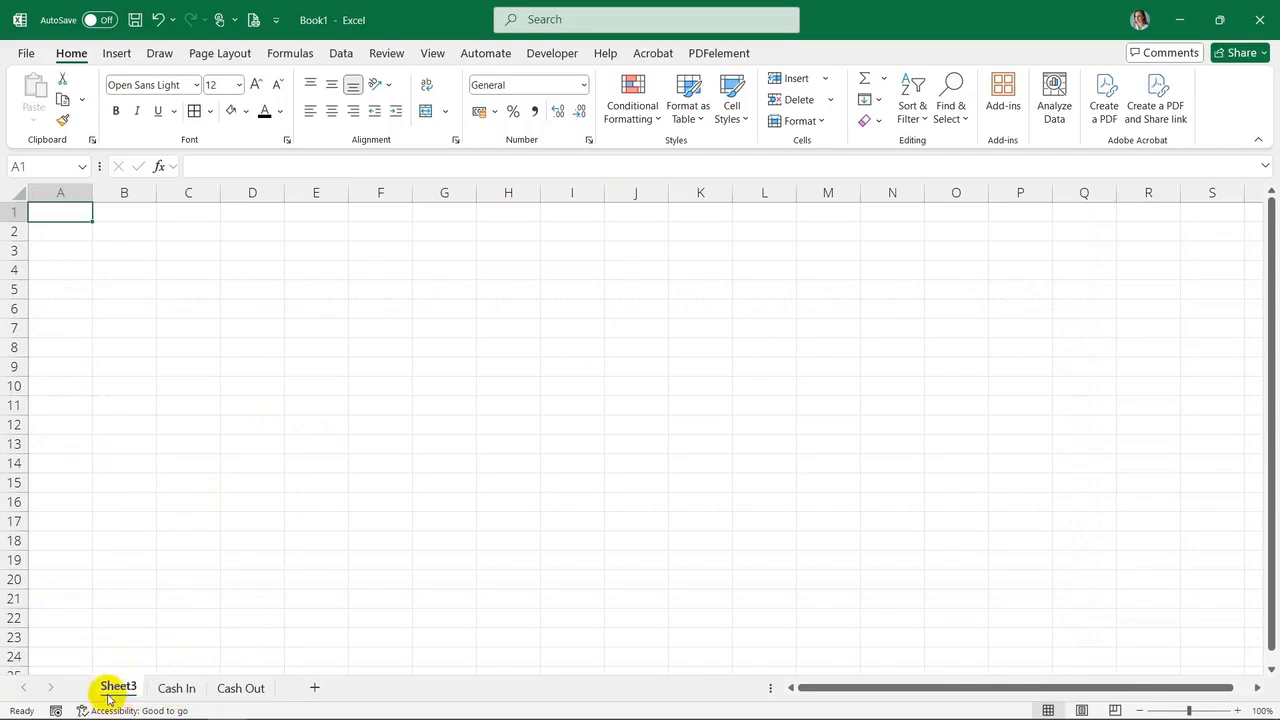
right_click(106, 689)
left_click(210, 480)
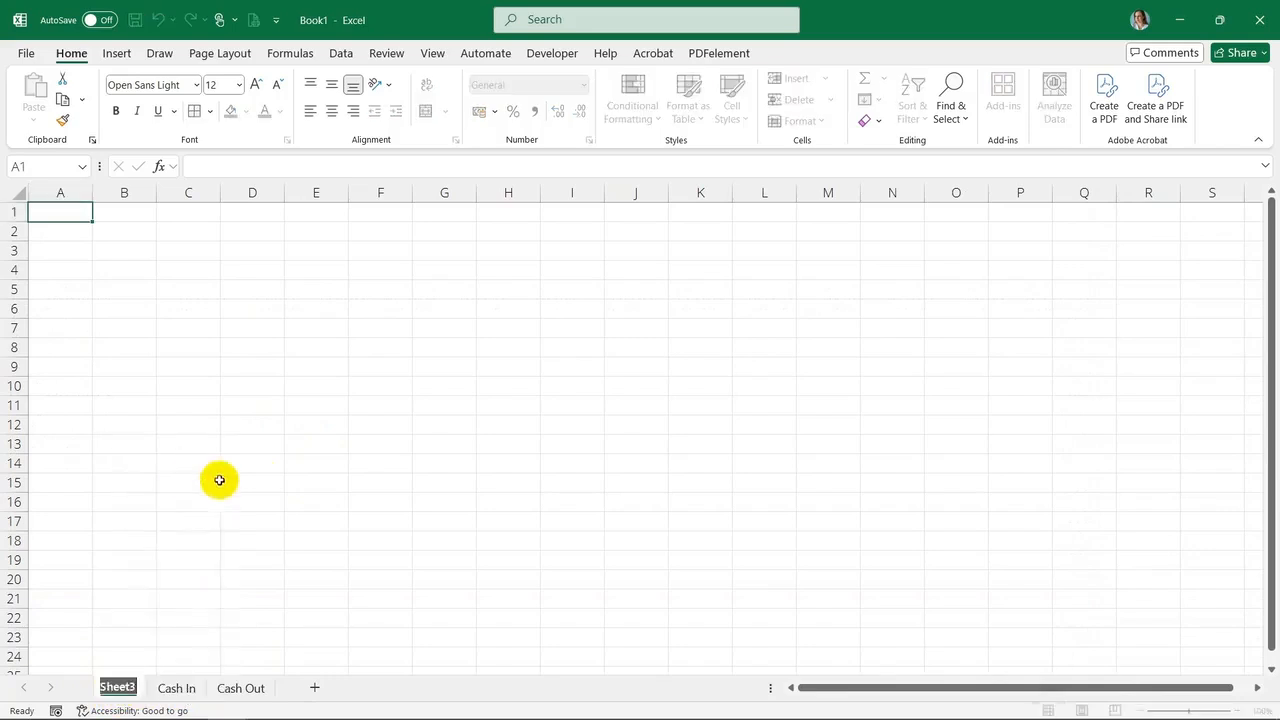
type("Cash Summary")
left_click(255, 466)
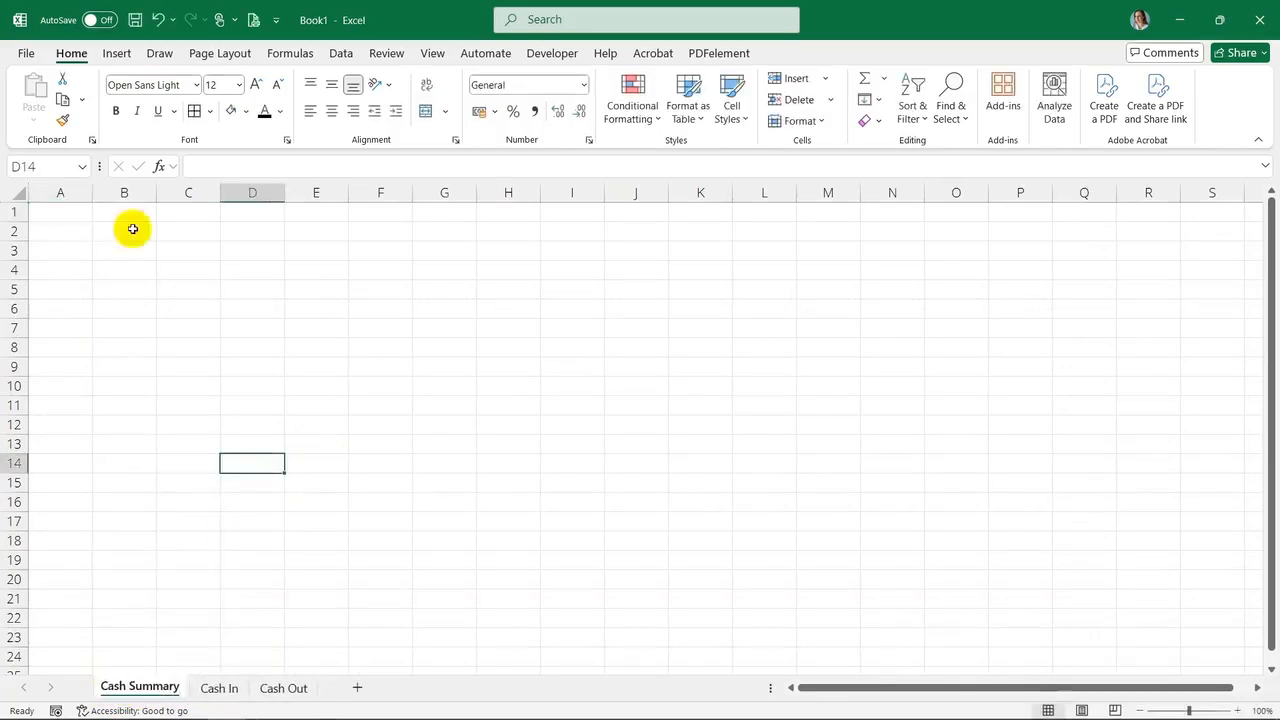
Set row 1 height to 5 and column A width to 1 on the Cash Summary sheet
right_click(14, 212)
left_click(78, 480)
type("5")
key("Return")
right_click(45, 193)
left_click(111, 471)
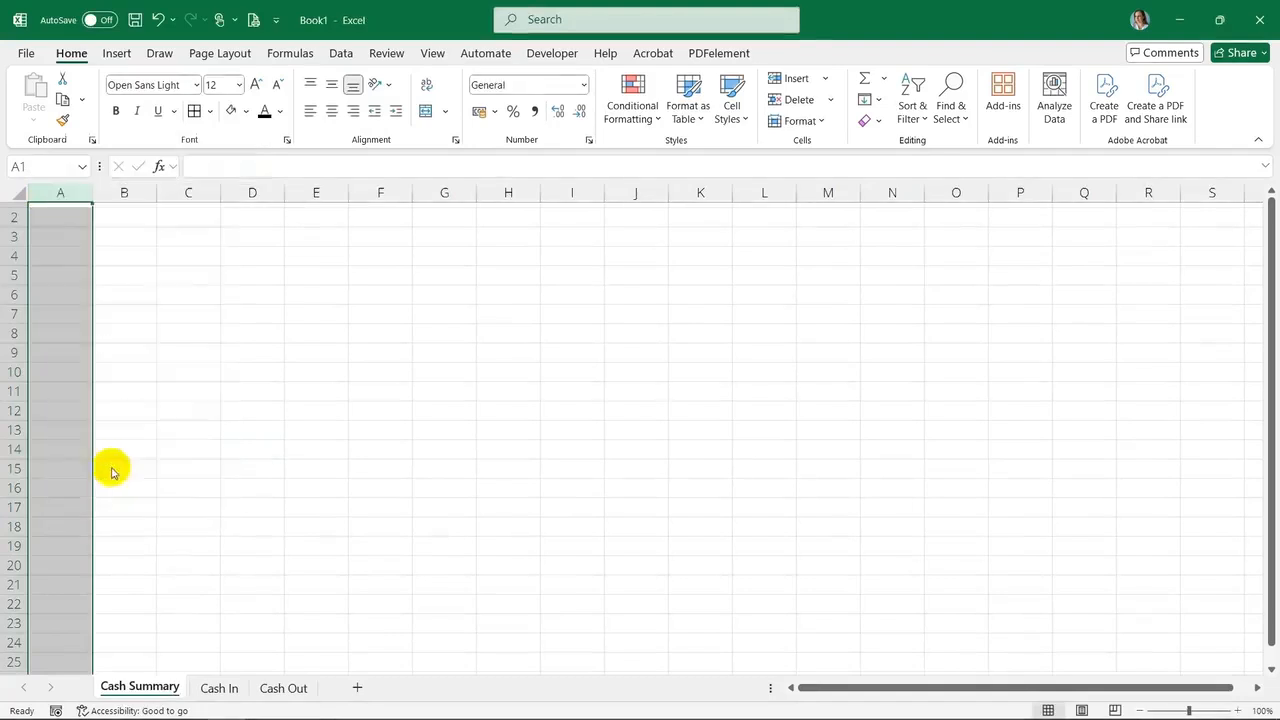
type("1")
key("Return")
Copy the title and month header rows B2:O4 from Cash In to B2 on Cash Summary
left_click(219, 688)
left_click_drag(137, 218, 285, 258)
key("ctrl+c")
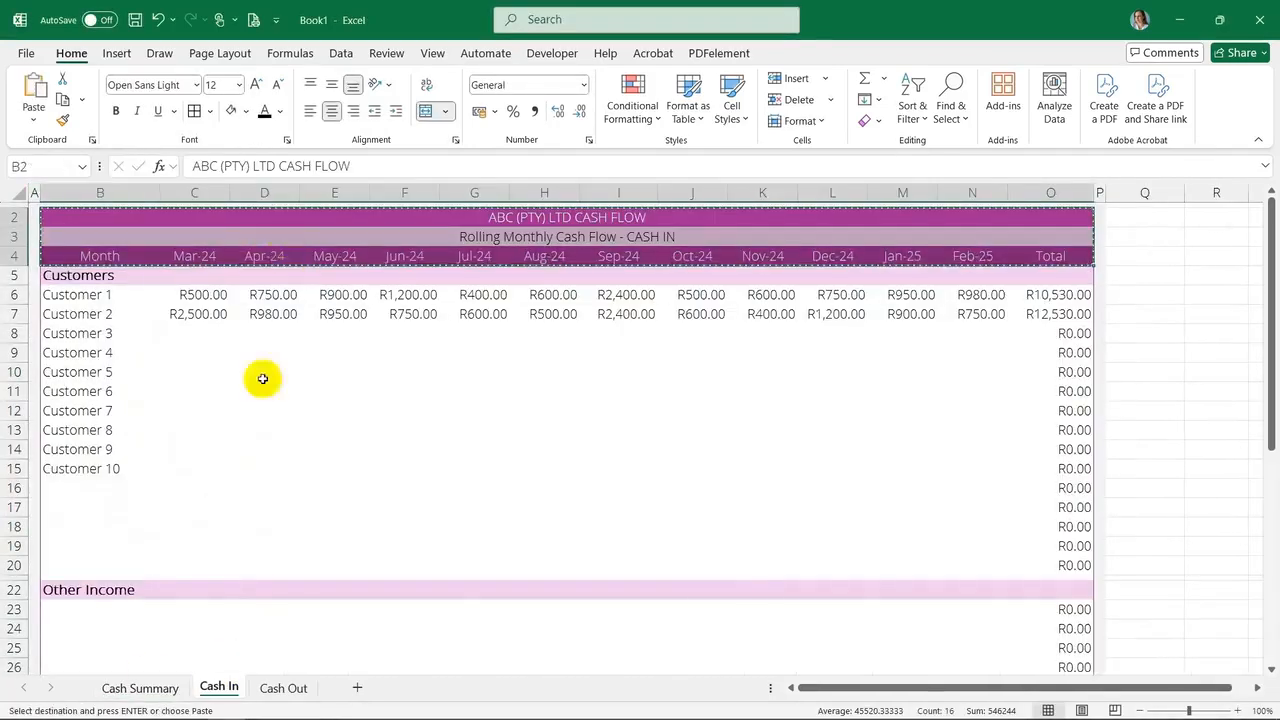
key("ctrl+Page_Up")
left_click(89, 223)
key("ctrl+v")
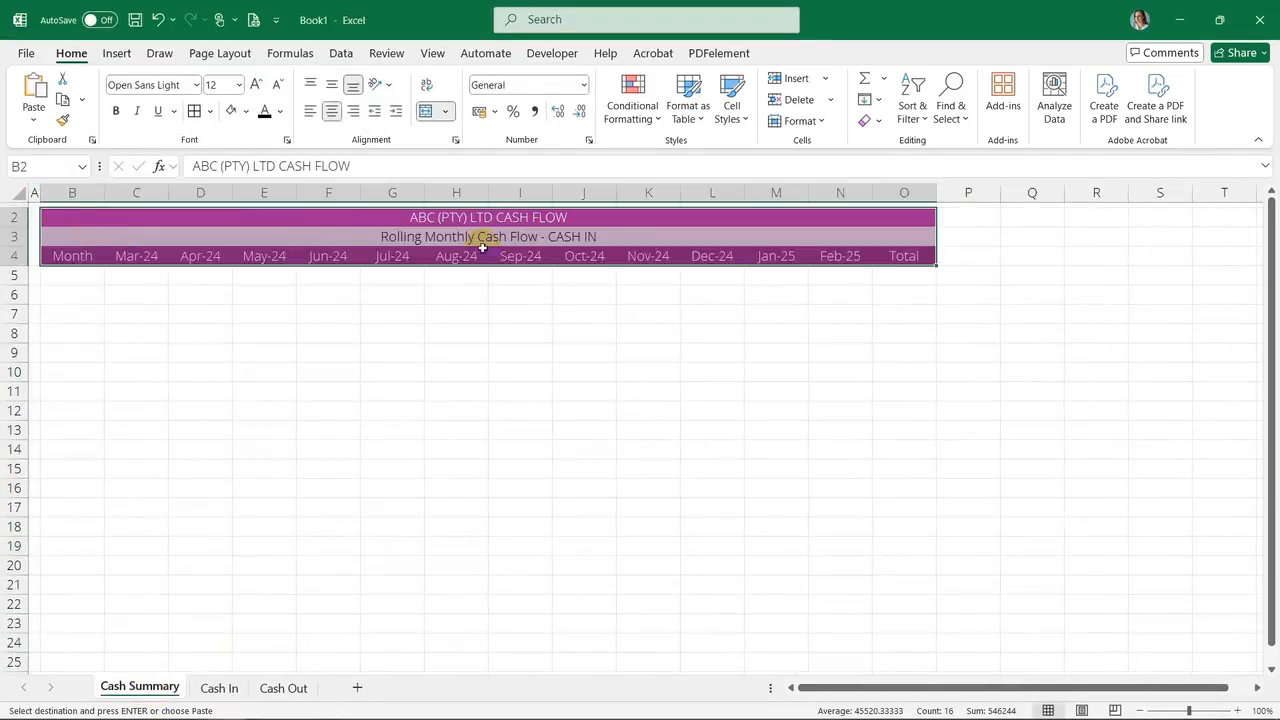
Change the subtitle to "Rolling Monthly Cash Flow - CASH SUMMARY"
left_click(635, 232)
double_click(640, 232)
key("BackSpace")
key("BackSpace")
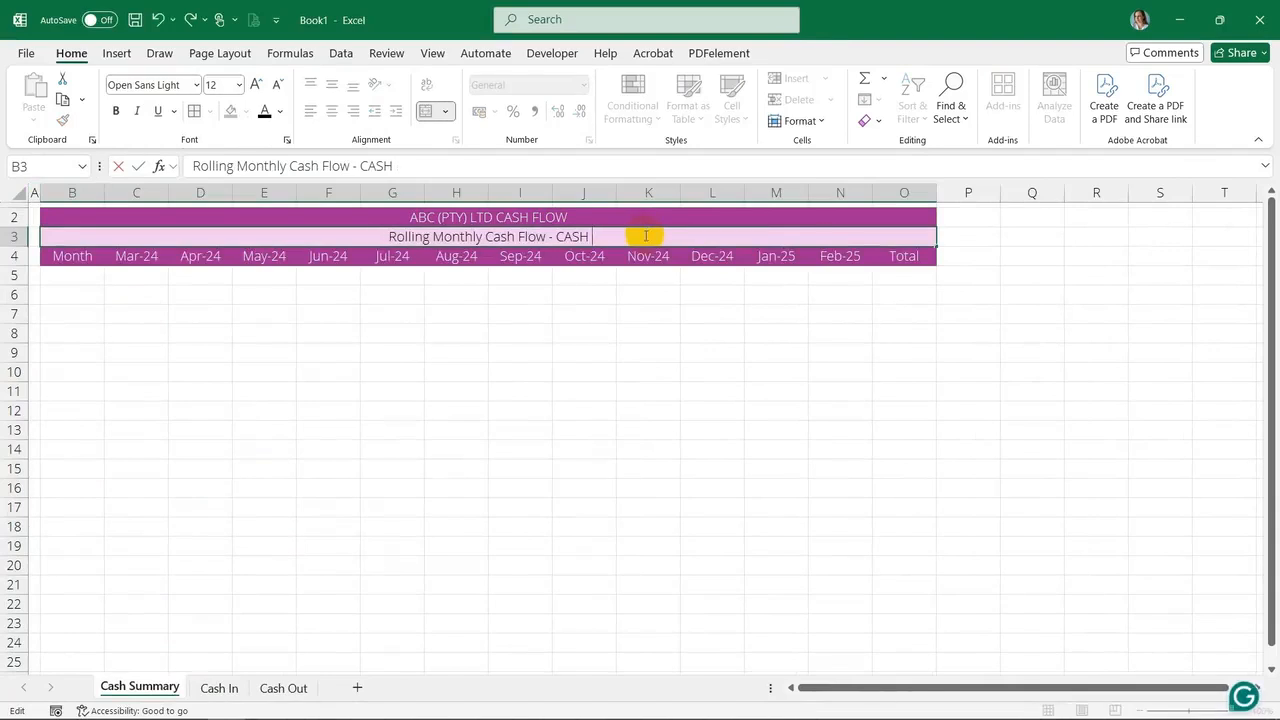
type("SUMM")
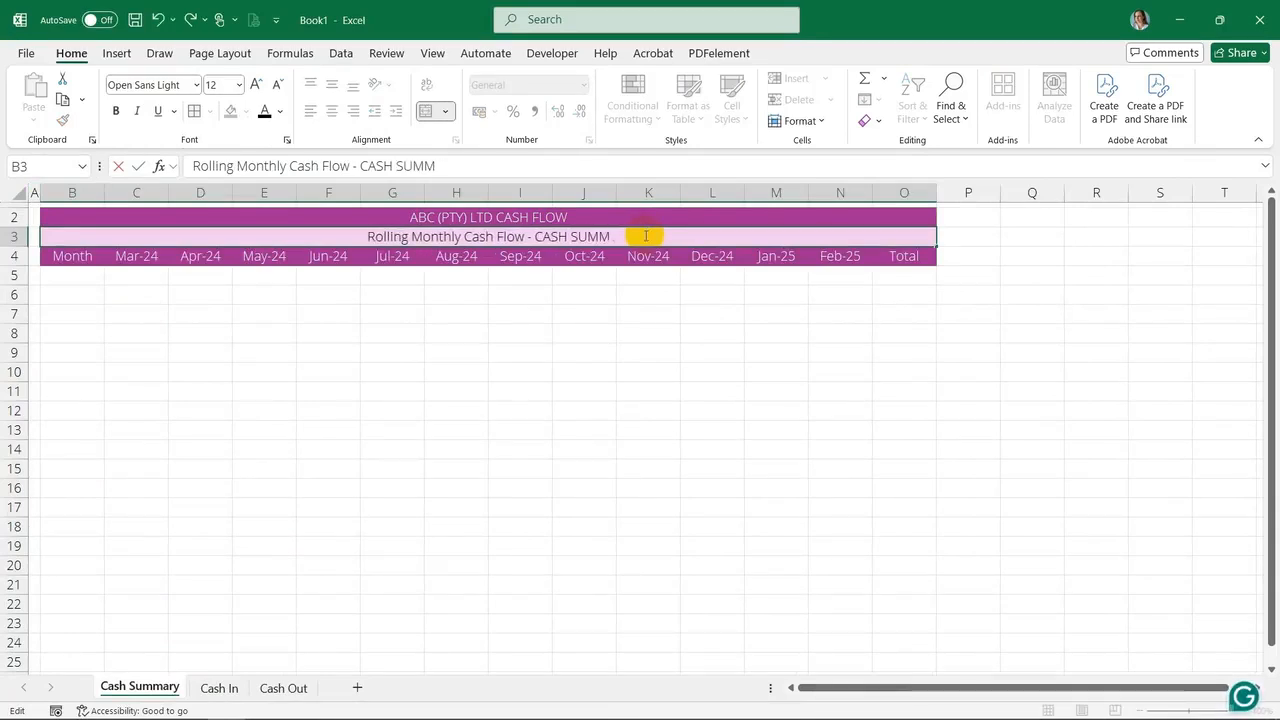
type("ARY")
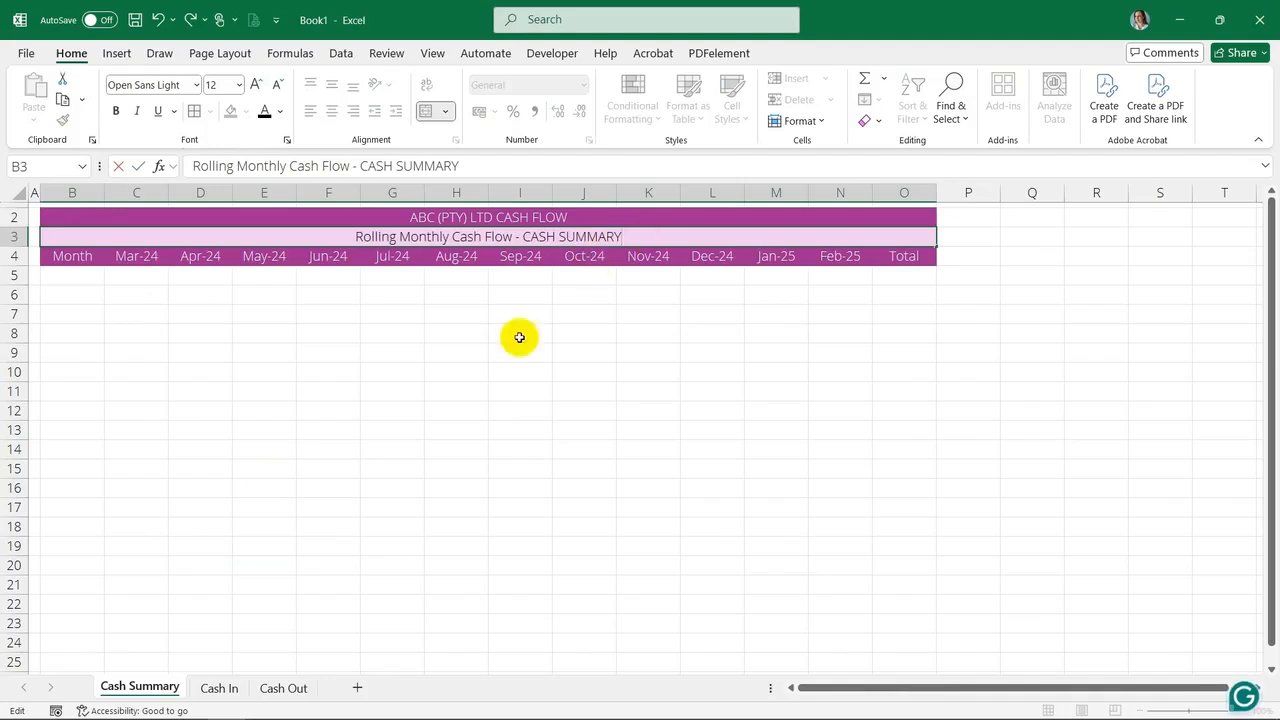
left_click(443, 345)
Paste the summary row labels, Opening Bank Balance through Available Amount, into B5:B10
left_click(58, 270)
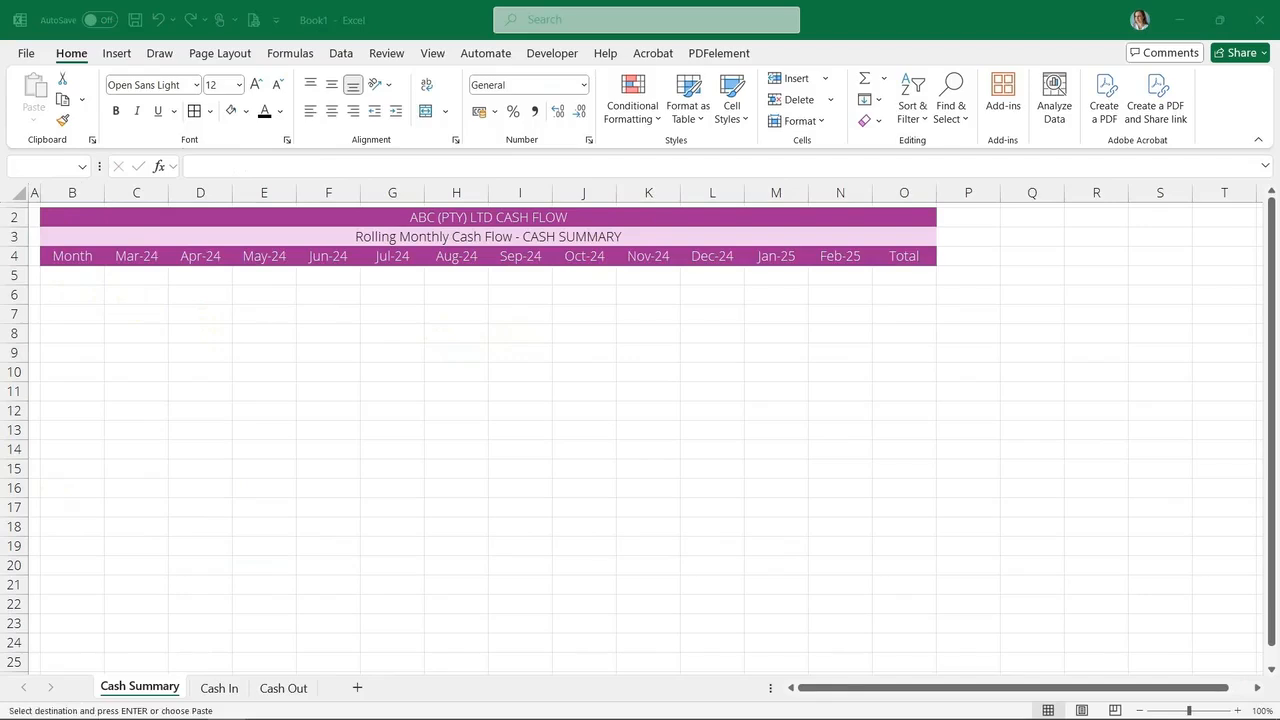
left_click(98, 276)
right_click(84, 277)
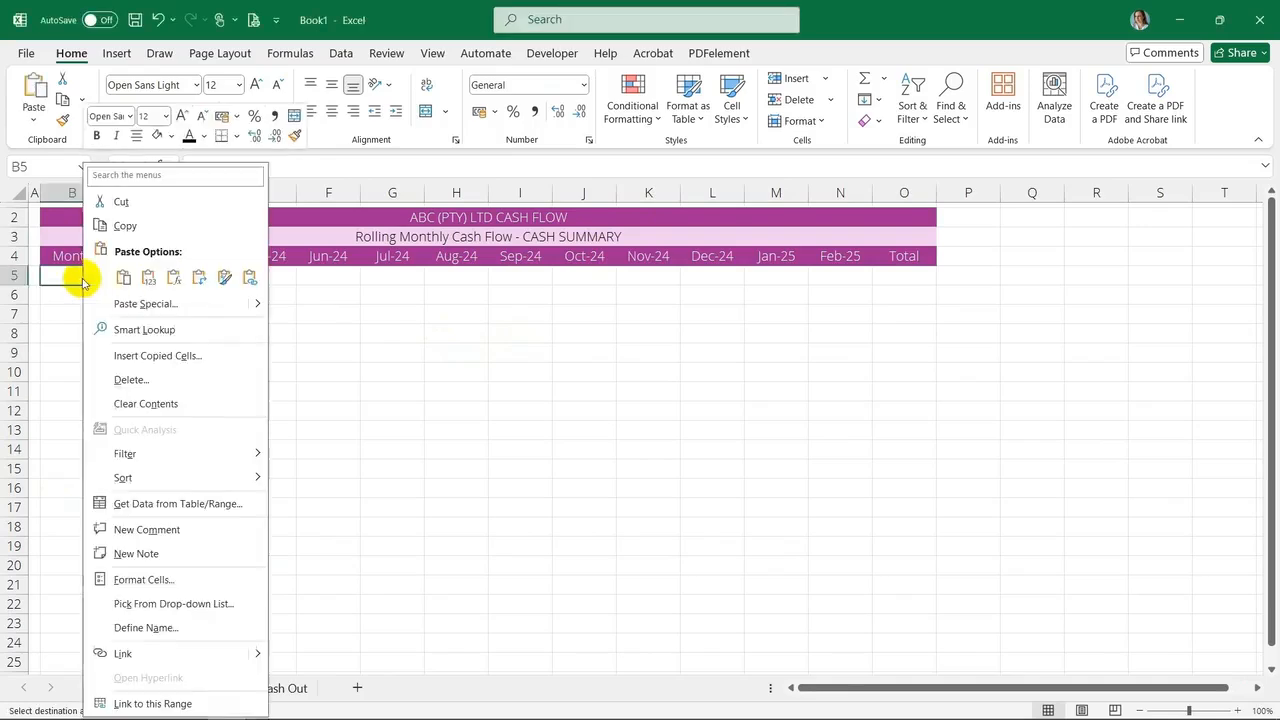
left_click(145, 285)
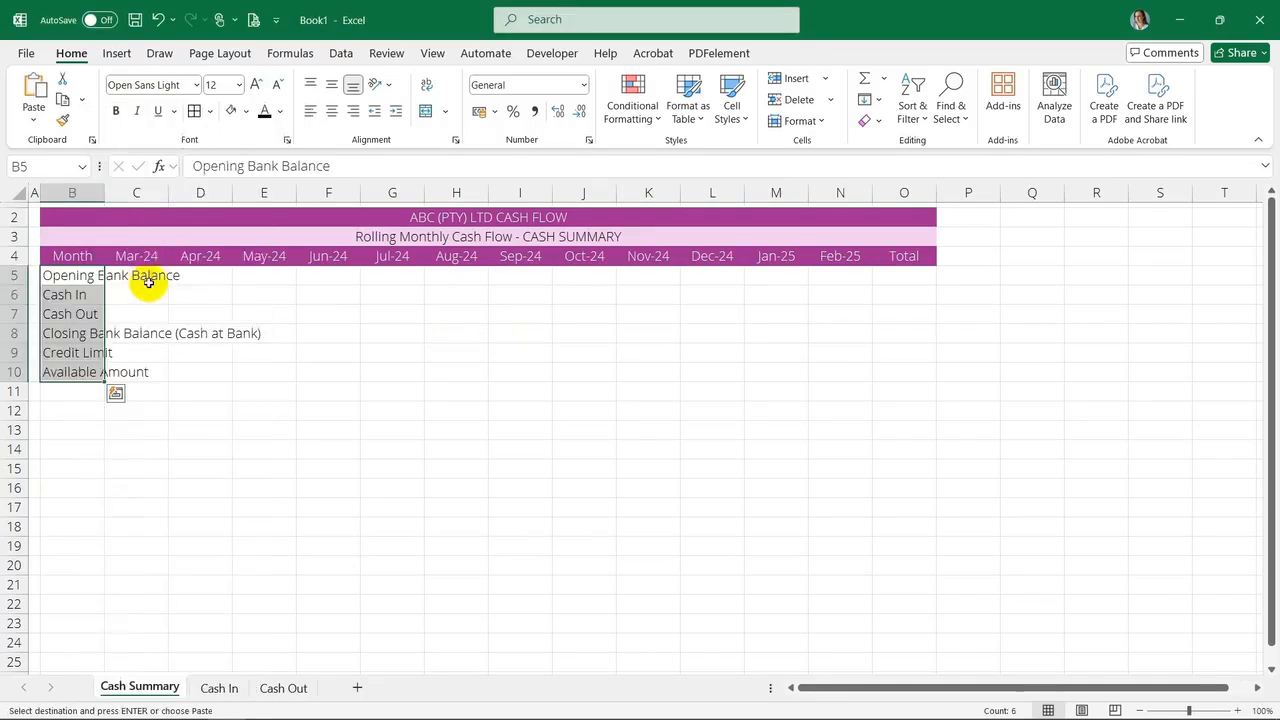
left_click(200, 412)
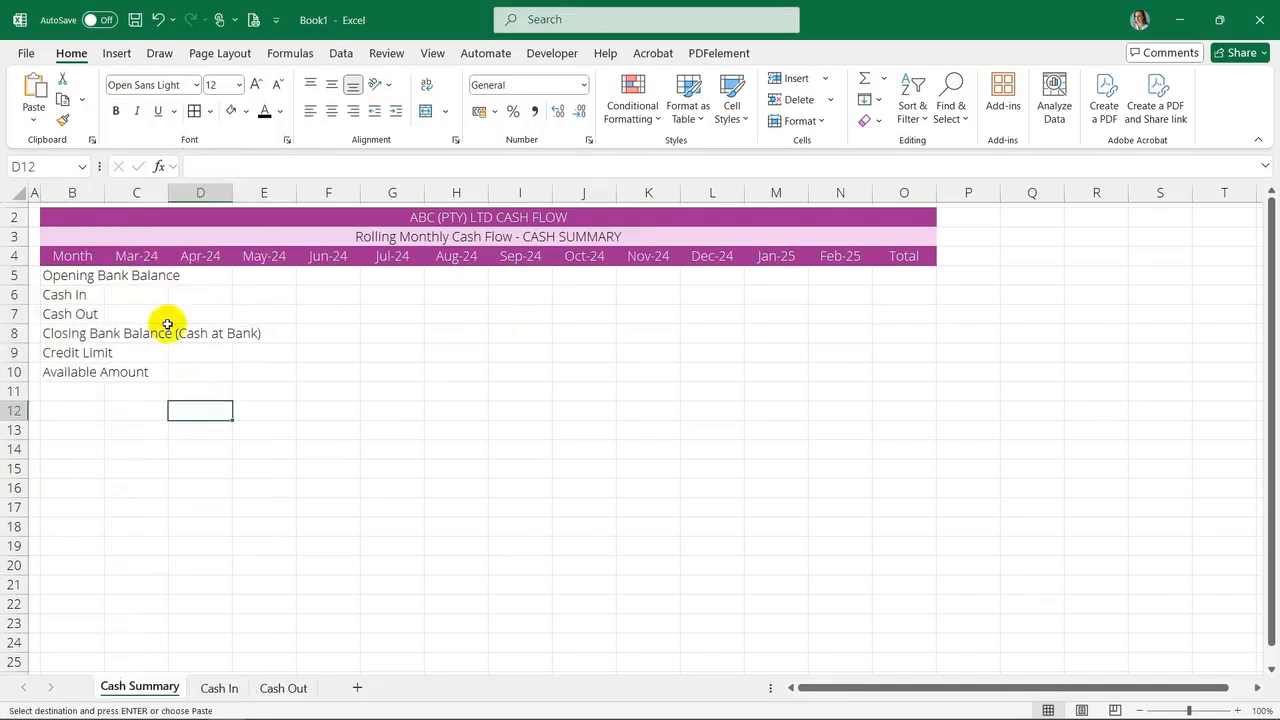
Autofit column B and fill the cells surrounding the summary table with white
double_click(104, 192)
left_click_drag(23, 196, 24, 395)
left_click(246, 112)
left_click(237, 182)
left_click_drag(34, 205, 1112, 205)
left_click(230, 111)
left_click_drag(150, 391, 1120, 391)
left_click(230, 111)
left_click_drag(1111, 216, 1112, 374)
left_click(230, 111)
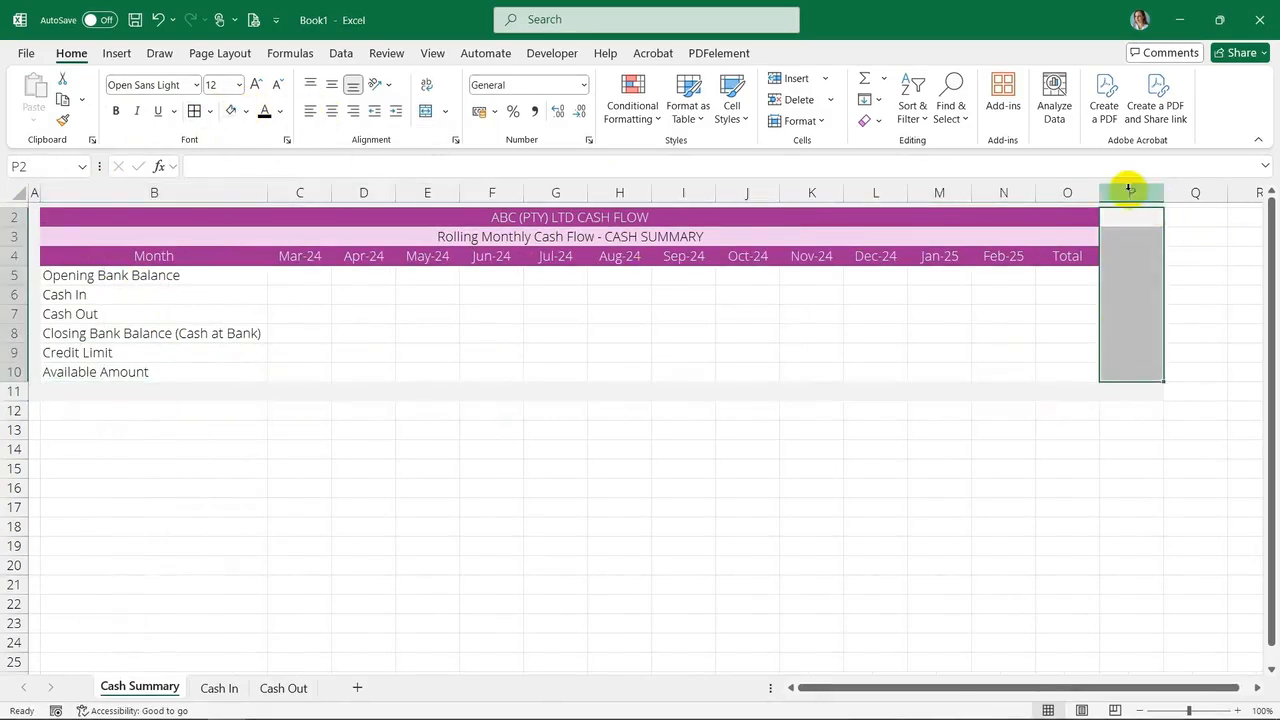
Set column P width to 1
right_click(1144, 191)
left_click(1047, 459)
type("1")
key("Return")
left_click(812, 333)
left_click(363, 314)
Apply a purple outline border around the summary data range B5:O10
left_click_drag(129, 285, 1086, 366)
left_click(209, 111)
left_click(249, 620)
left_click(526, 371)
left_click(579, 427)
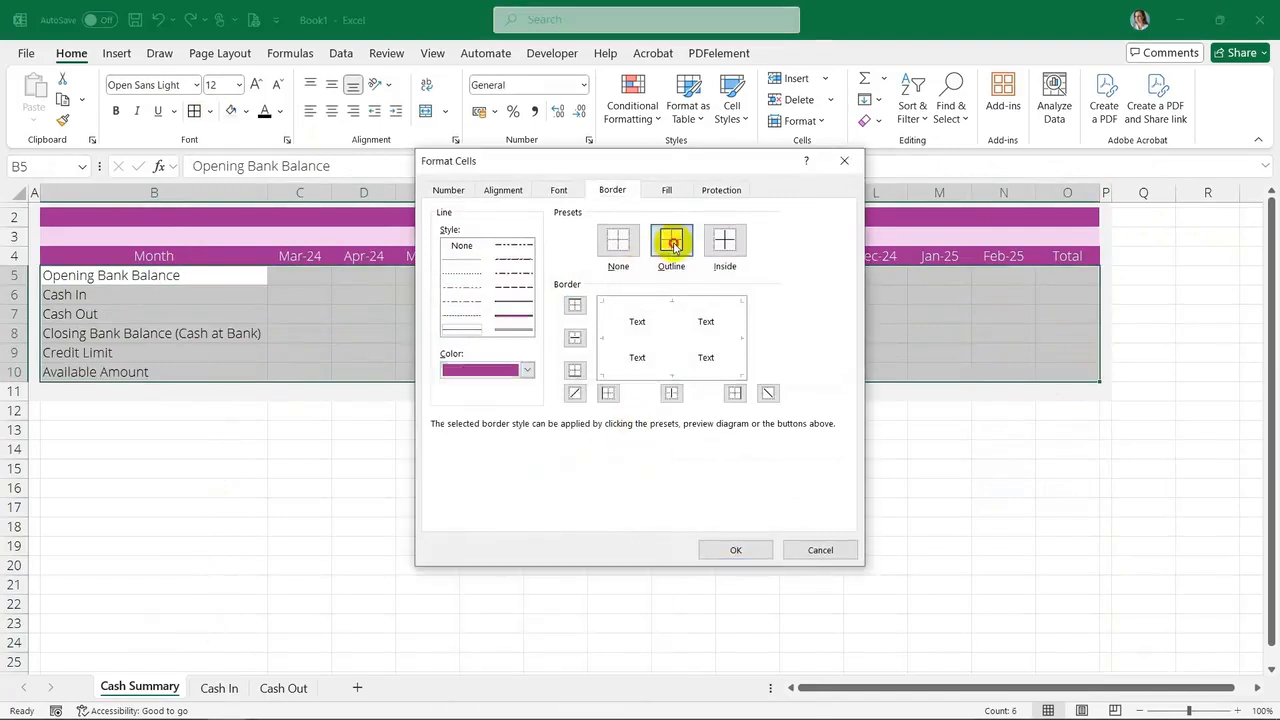
left_click(671, 242)
left_click(735, 550)
Set the summary data range B5:O10 to no fill
left_click(939, 353)
left_click(1066, 274)
left_click_drag(205, 274, 1070, 371)
left_click(246, 111)
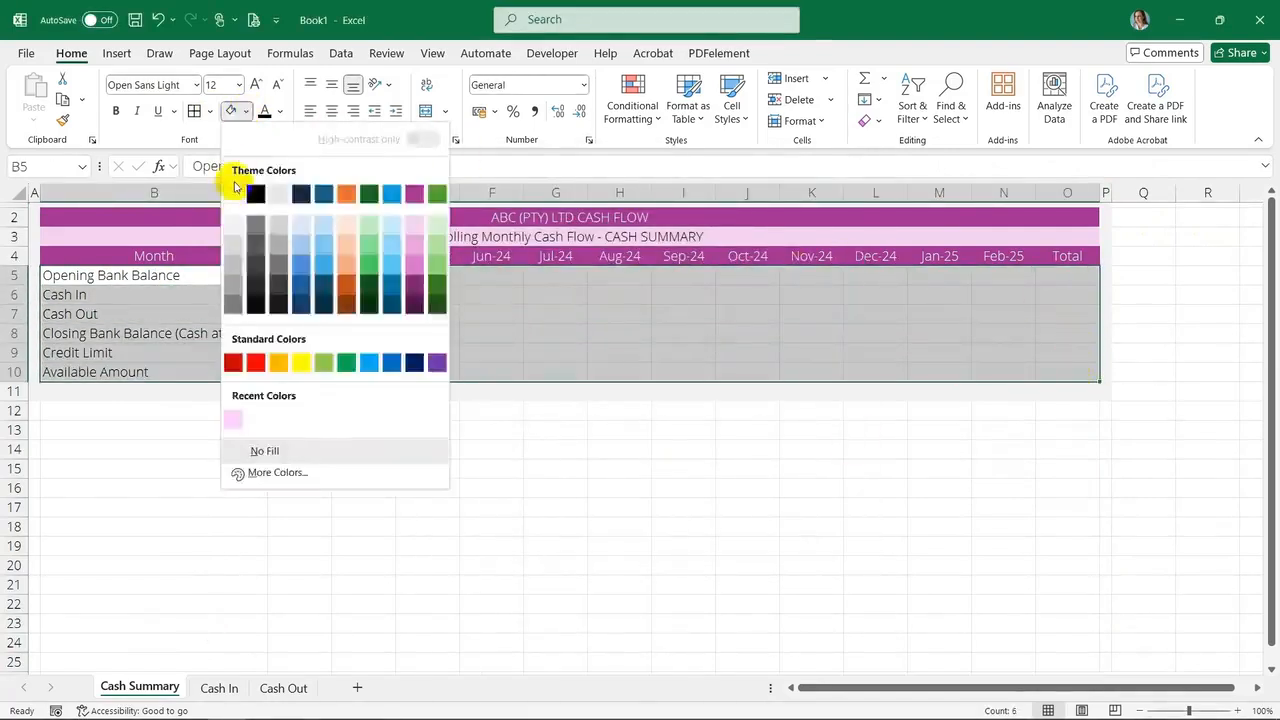
left_click(266, 449)
Enter a SUM of C5:N5 as the Opening Bank Balance total in O5
left_click(300, 275)
left_click(1066, 274)
left_click(870, 79)
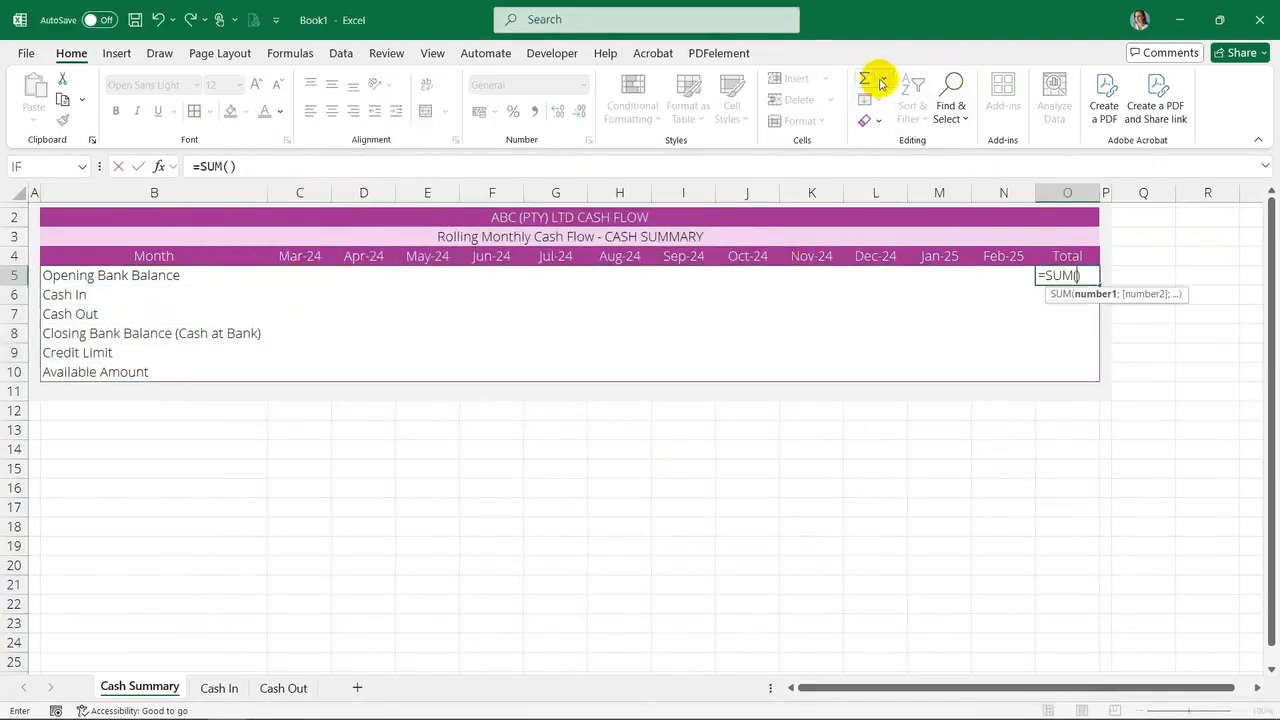
left_click_drag(277, 284, 998, 271)
key("ctrl+Return")
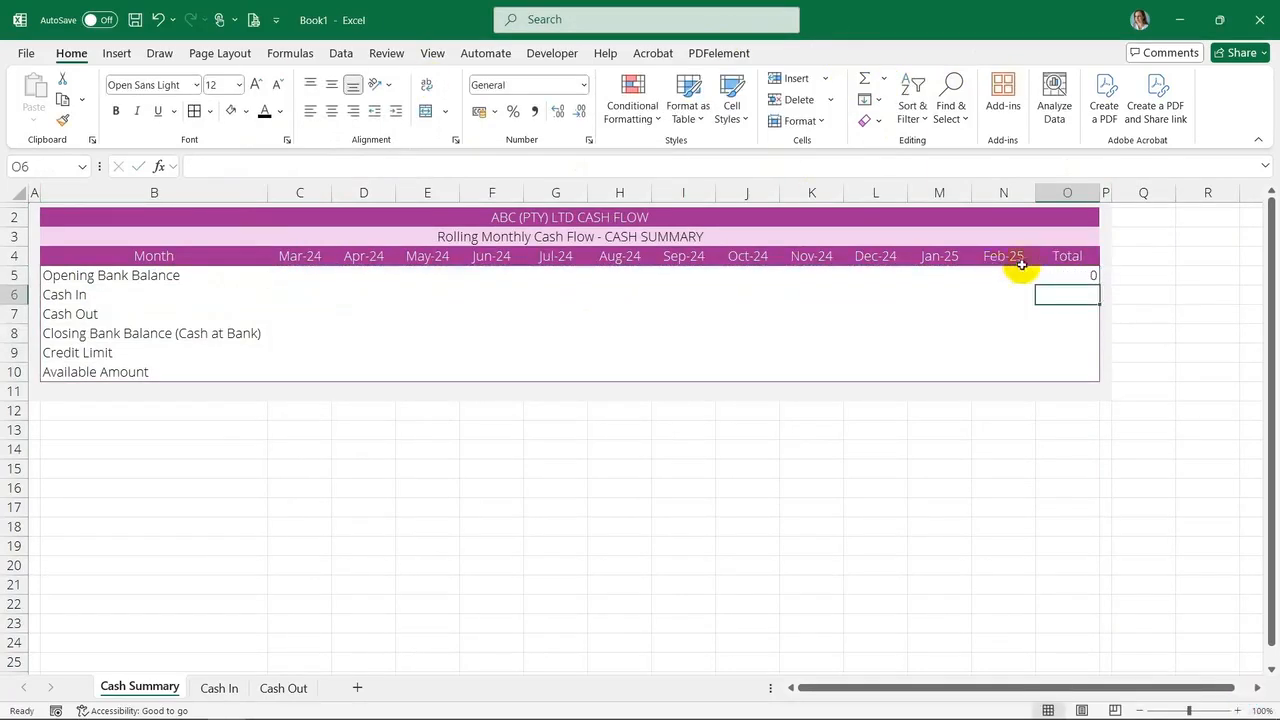
Apply the Currency number format to the summary values range C5:O10
left_click_drag(292, 279, 1060, 369)
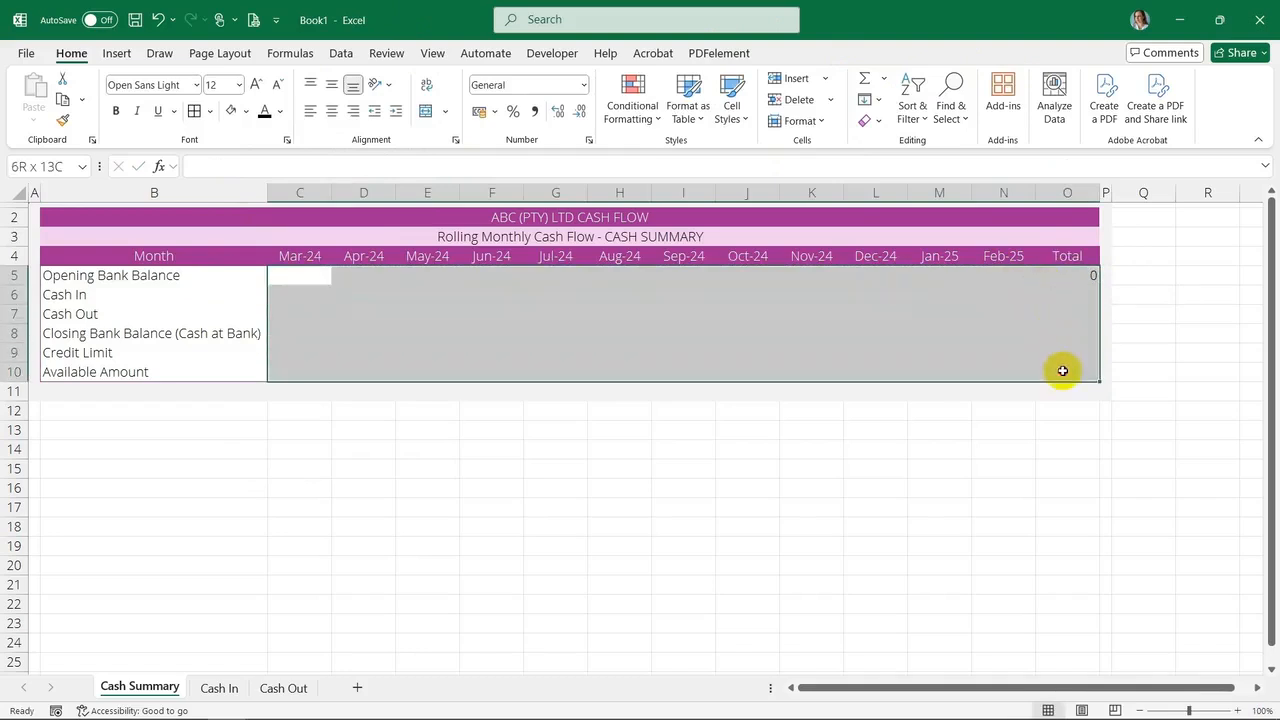
left_click(583, 85)
left_click(548, 189)
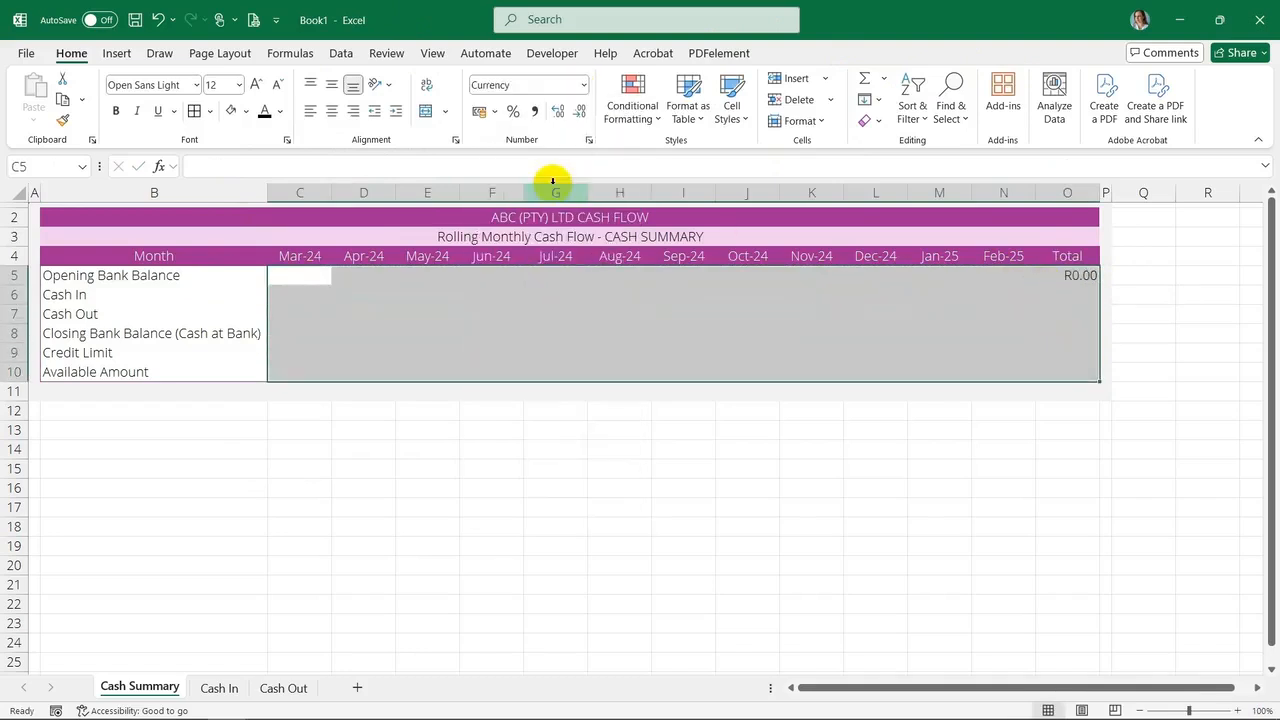
Copy the O5 total formula down into O6:O10
left_click(514, 308)
left_click(1063, 275)
key("ctrl+c")
left_click(1075, 295)
right_click(1075, 295)
left_click(1165, 282)
left_click_drag(1092, 312, 1088, 365)
key("ctrl+v")
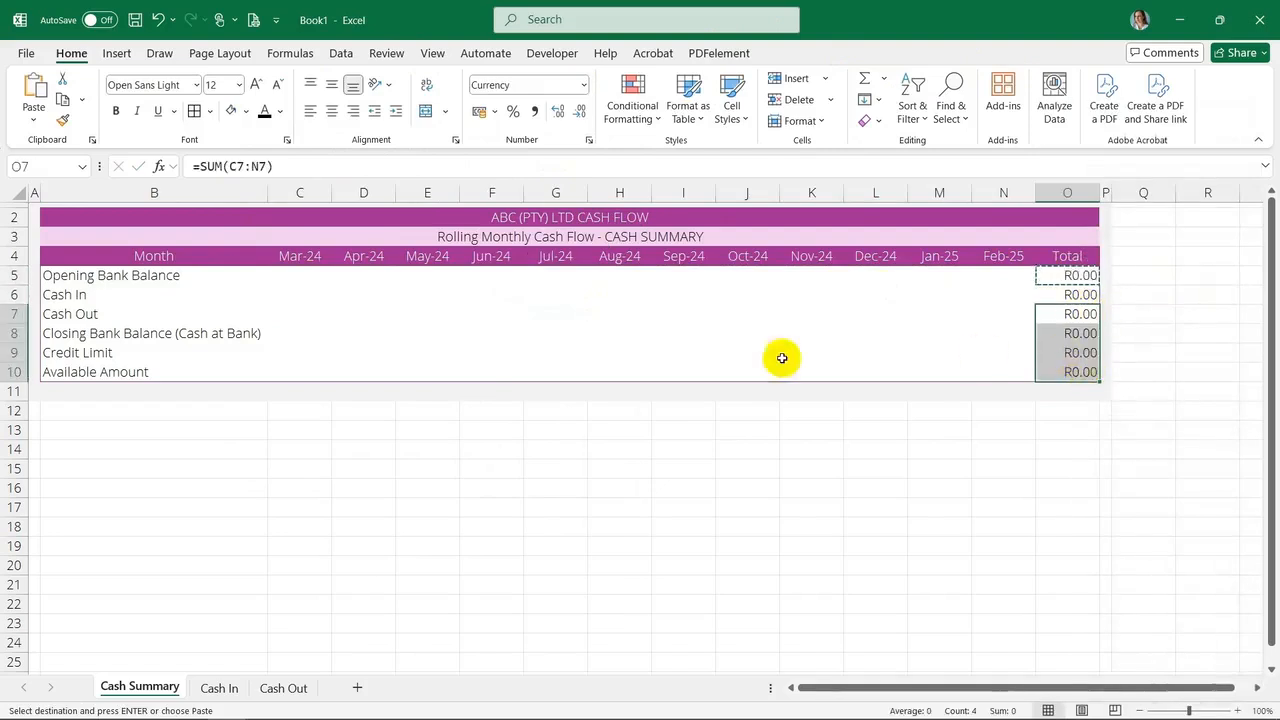
Bold the Closing Bank Balance (Cash at Bank) row and the Available Amount row
left_click(234, 372)
key("Up")
key("Up")
key("Up")
key("Up")
left_click_drag(86, 335, 1048, 332)
key("ctrl+b")
left_click_drag(109, 371, 1066, 371)
key("ctrl+b")
left_click(427, 449)
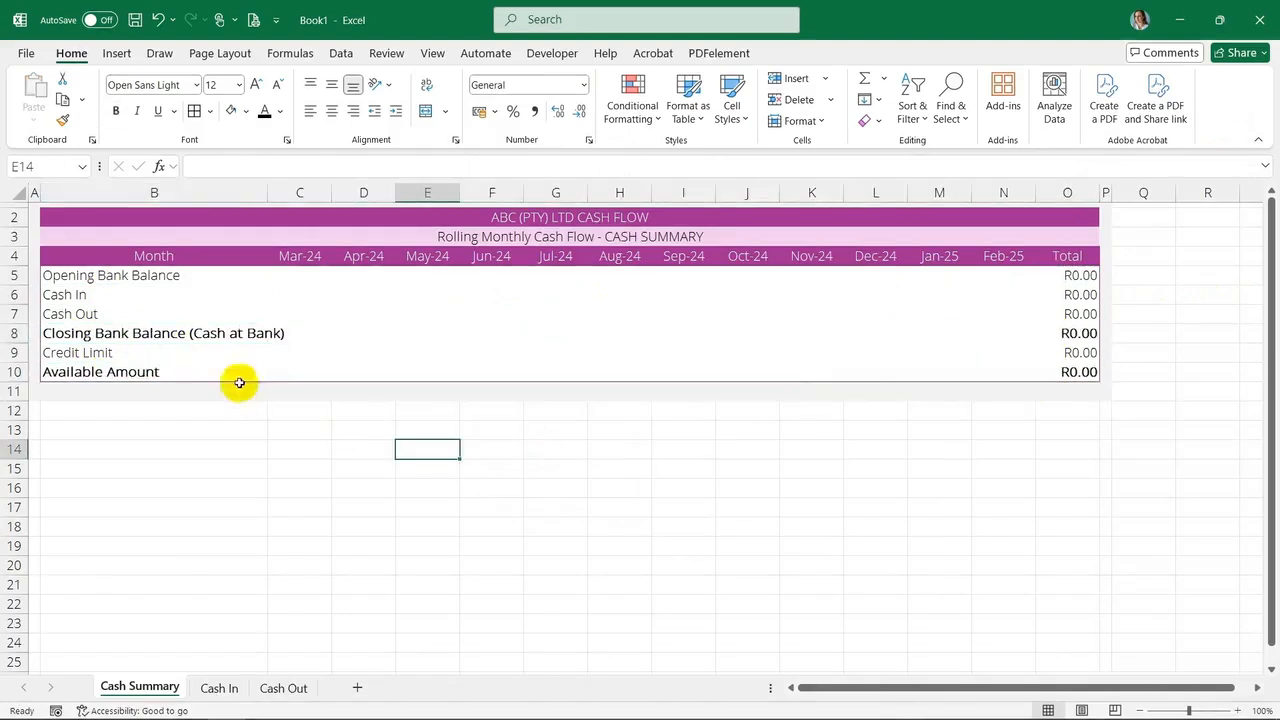
Autofit the width of column B to its labels
left_click(165, 352)
left_click(171, 275)
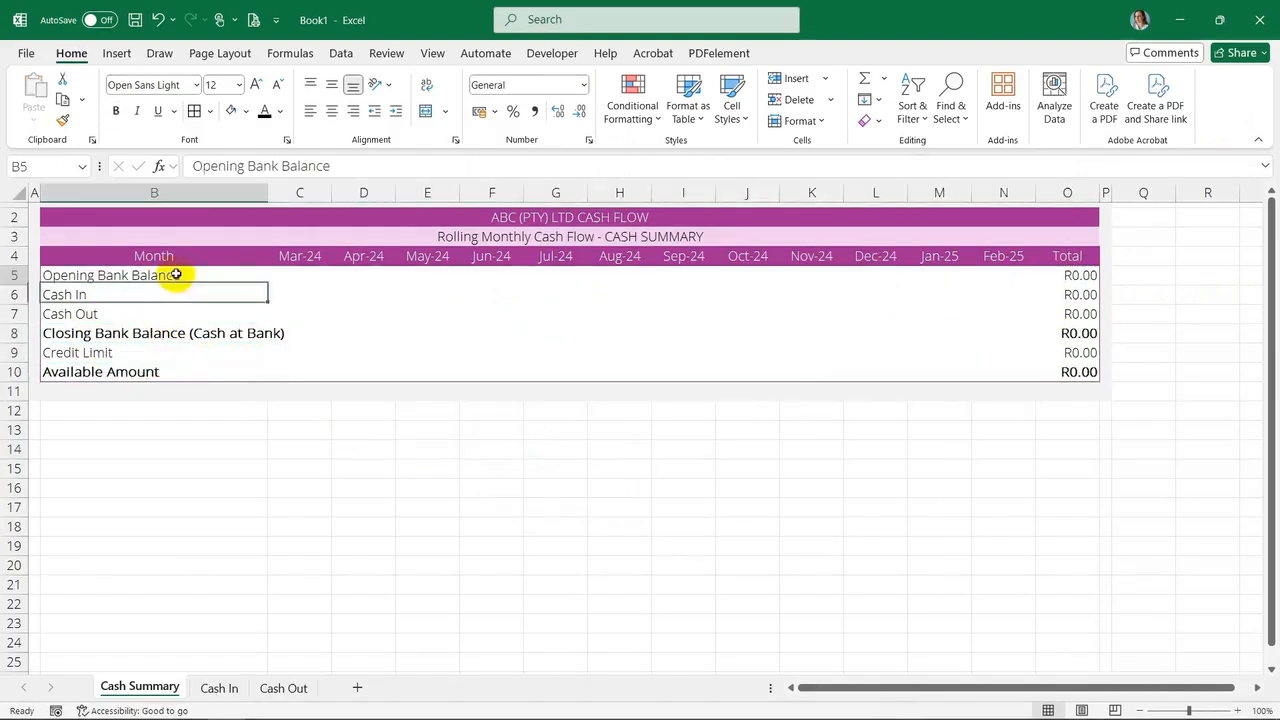
left_click(110, 296)
left_click(300, 295)
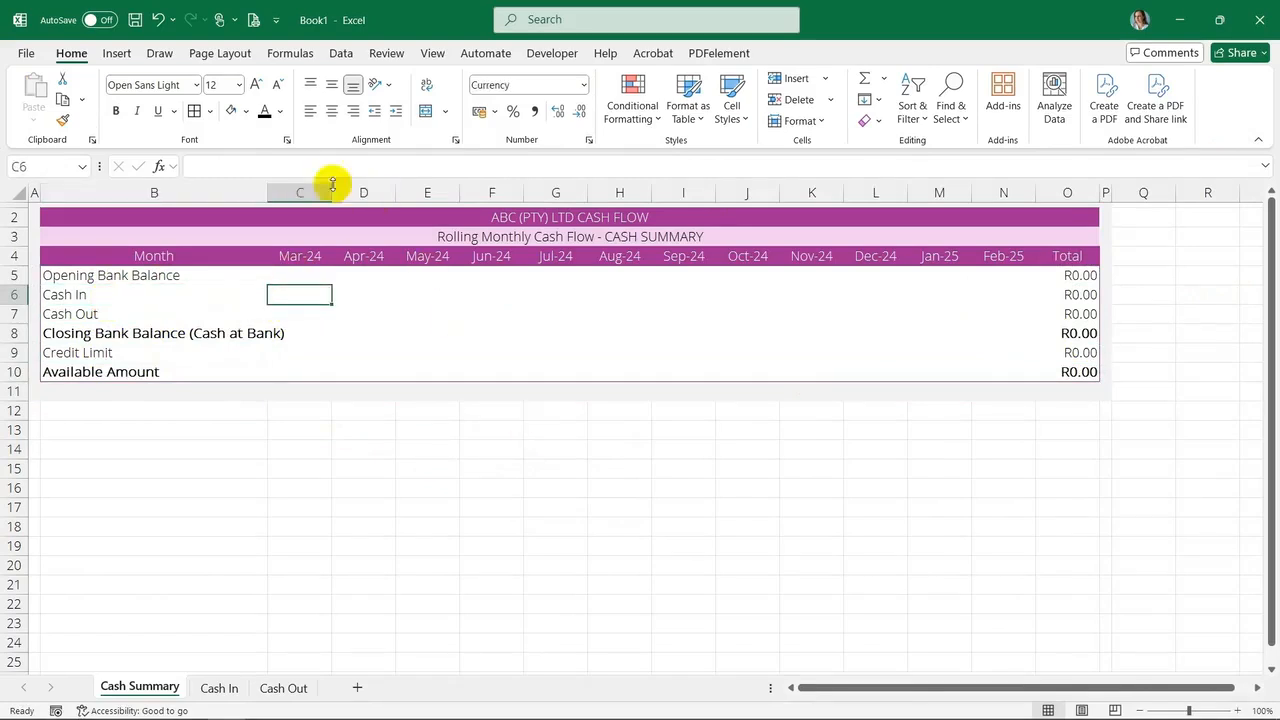
double_click(270, 185)
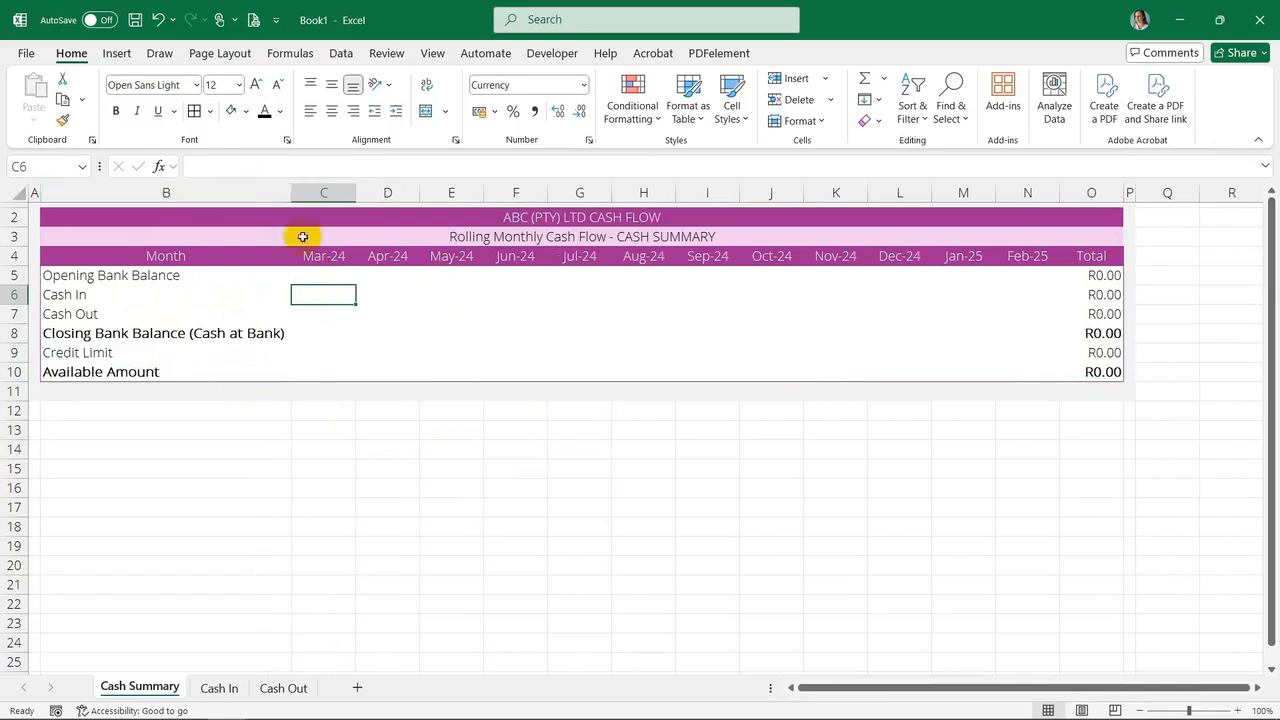
Link C6 to the March total on the Cash In sheet with ='Cash In'!C47
type("=")
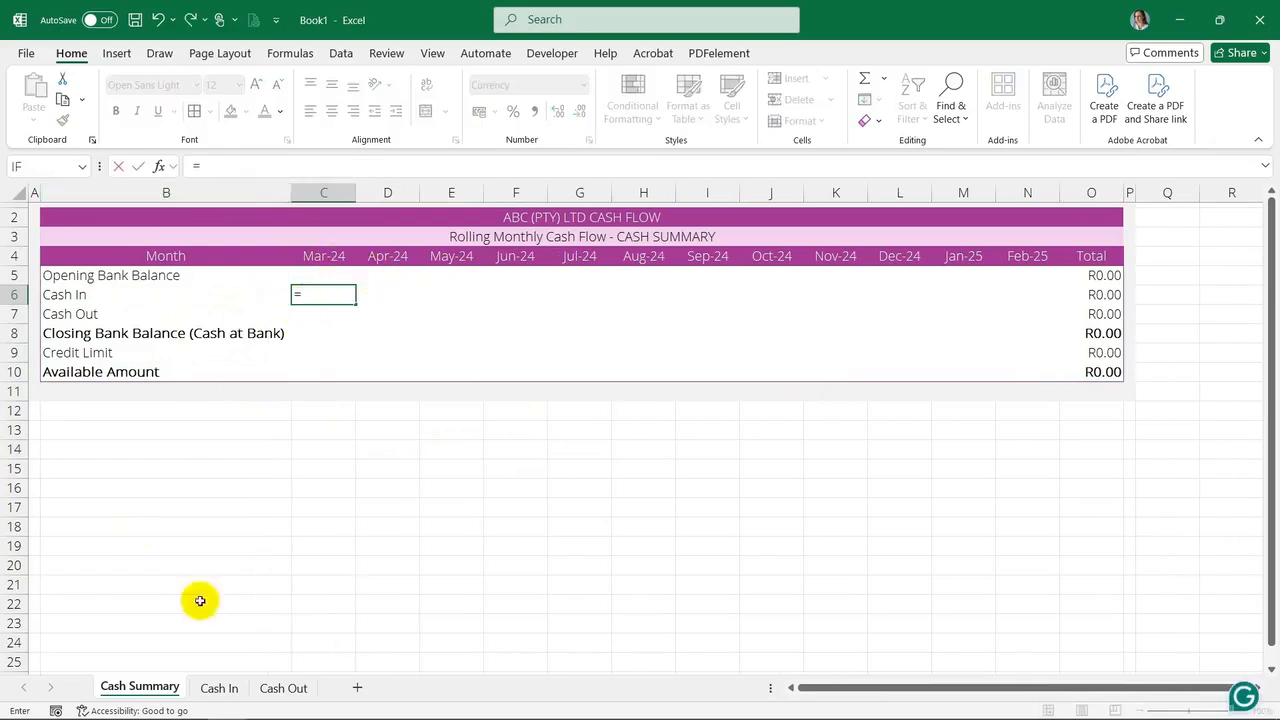
left_click(219, 688)
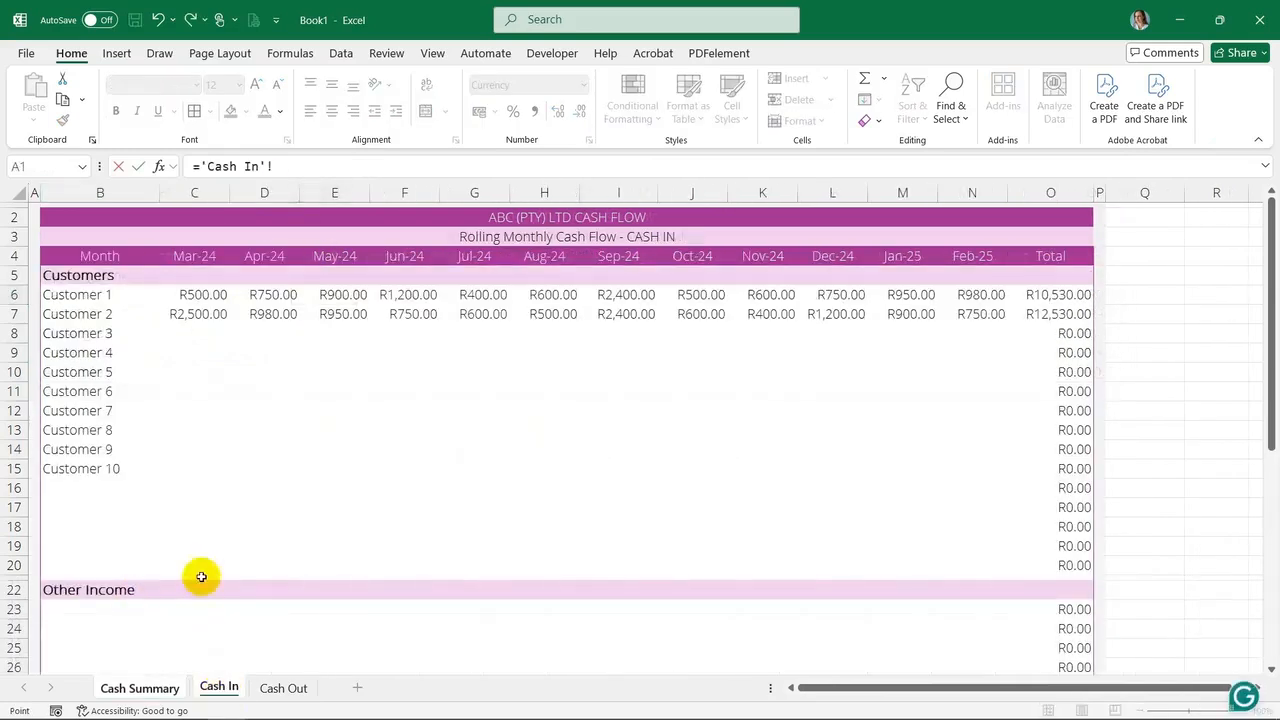
scroll(229, 523, "down", 13)
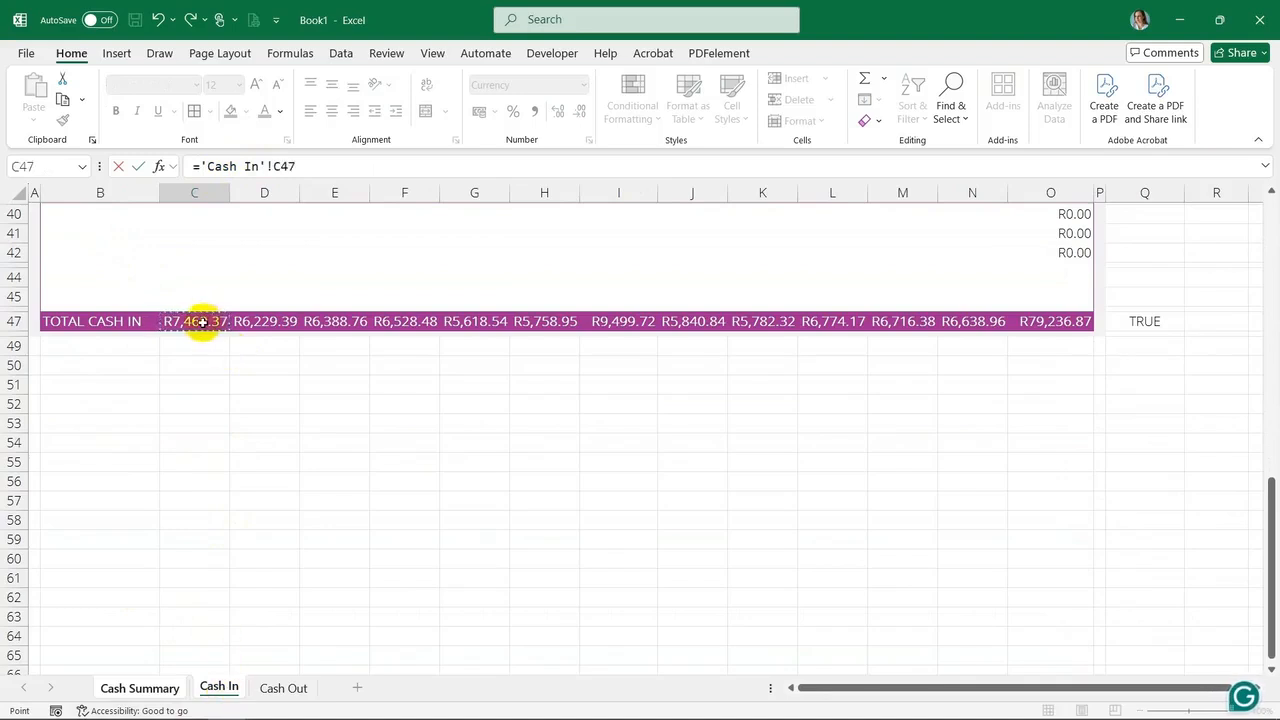
key("Return")
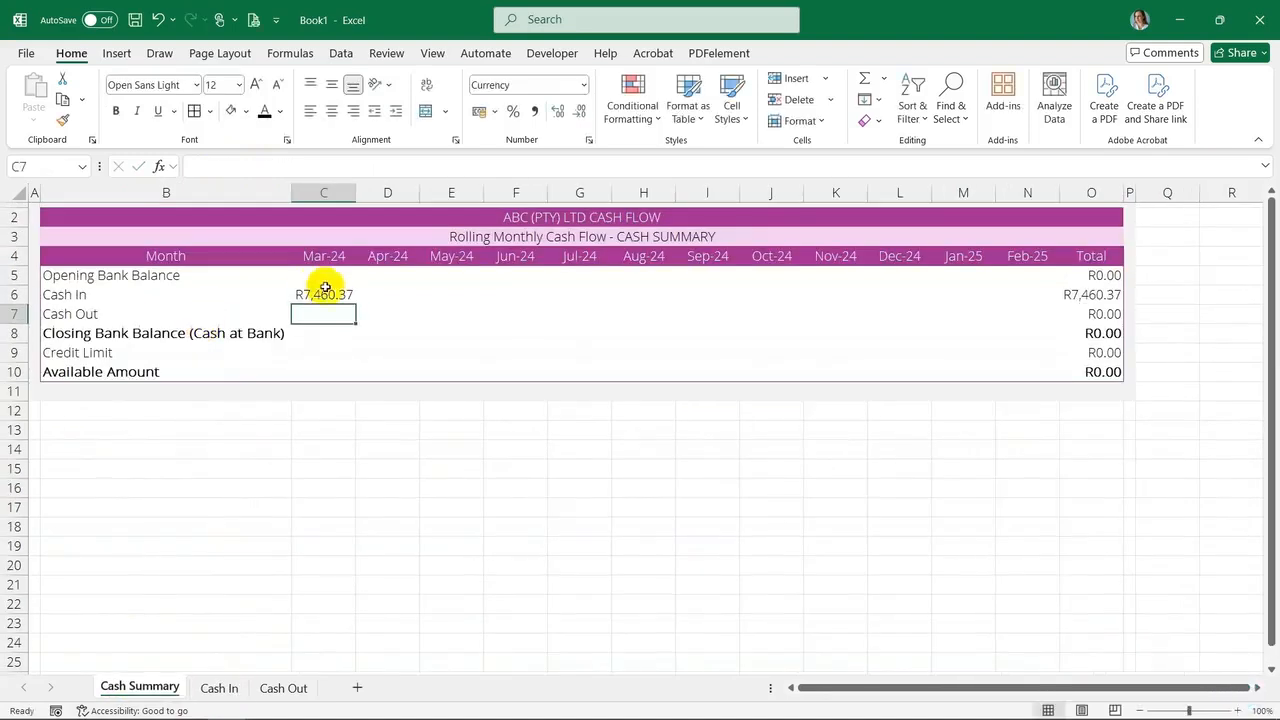
Fill the Cash In link across D6:N6 and autofit column O
left_click(341, 290)
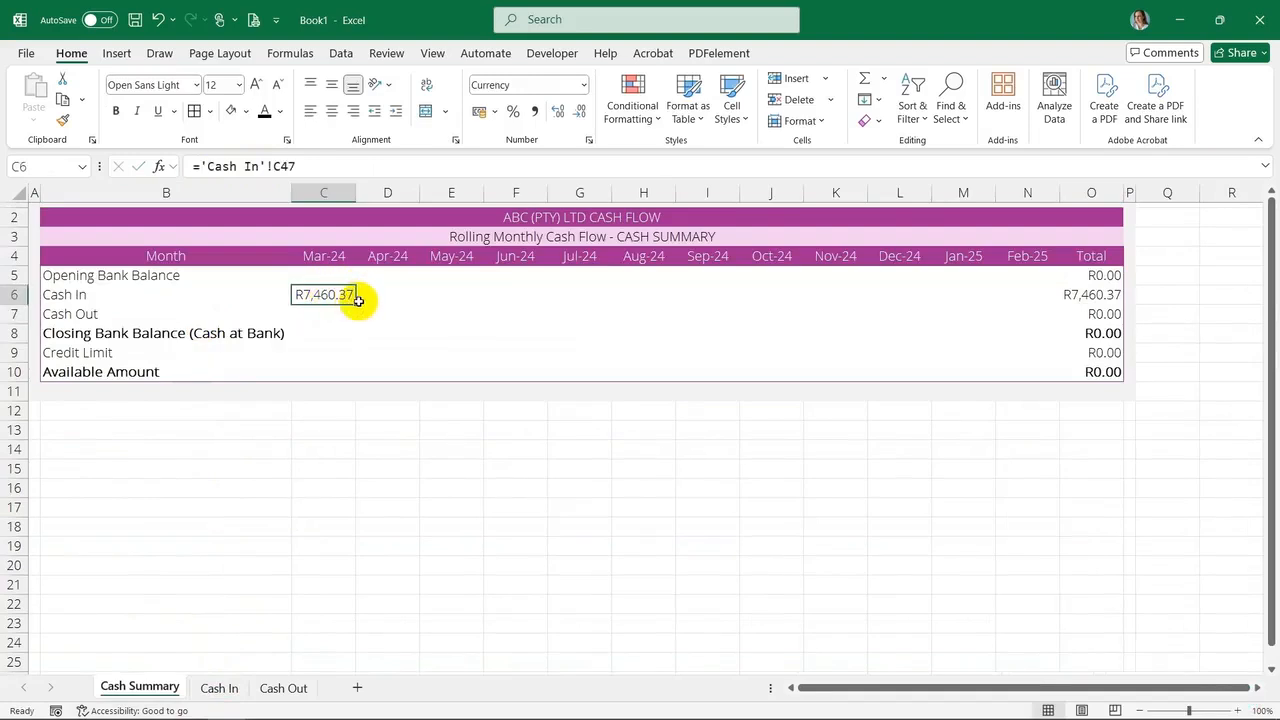
left_click_drag(355, 304, 1025, 290)
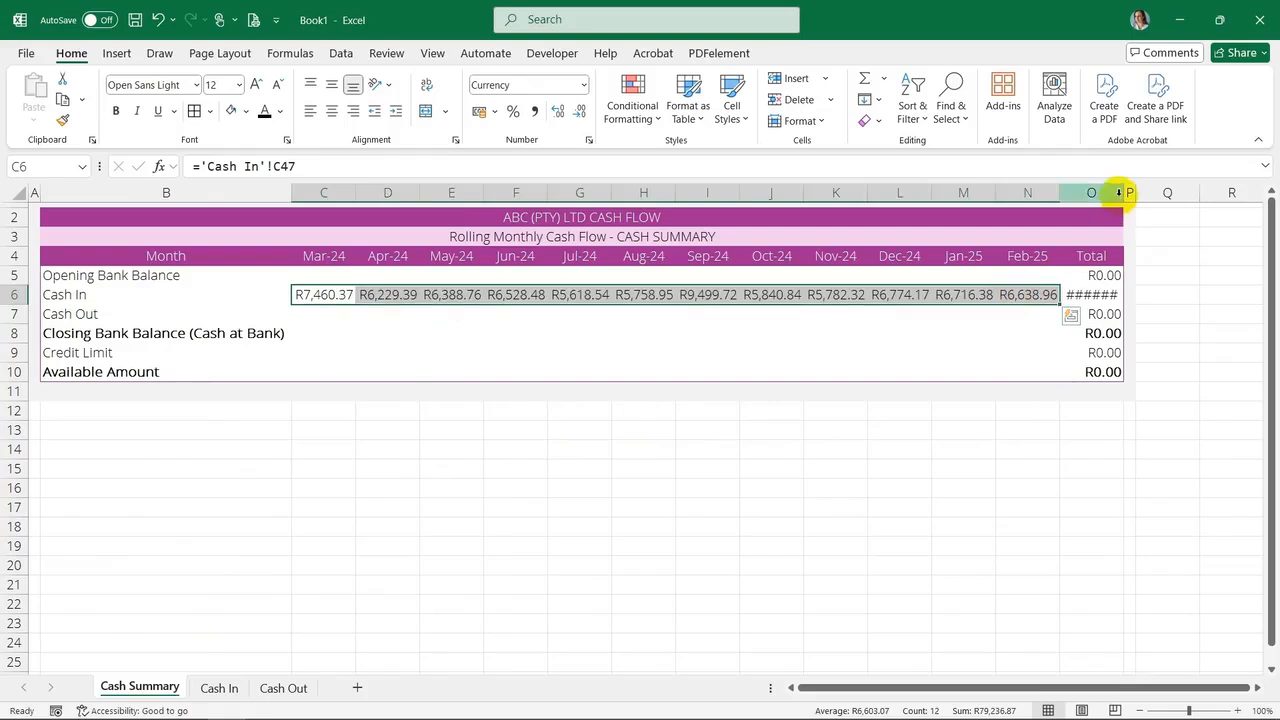
double_click(1123, 193)
Link C7 to the March total on the Cash Out sheet with ='Cash Out'!C47
left_click(329, 334)
left_click(325, 314)
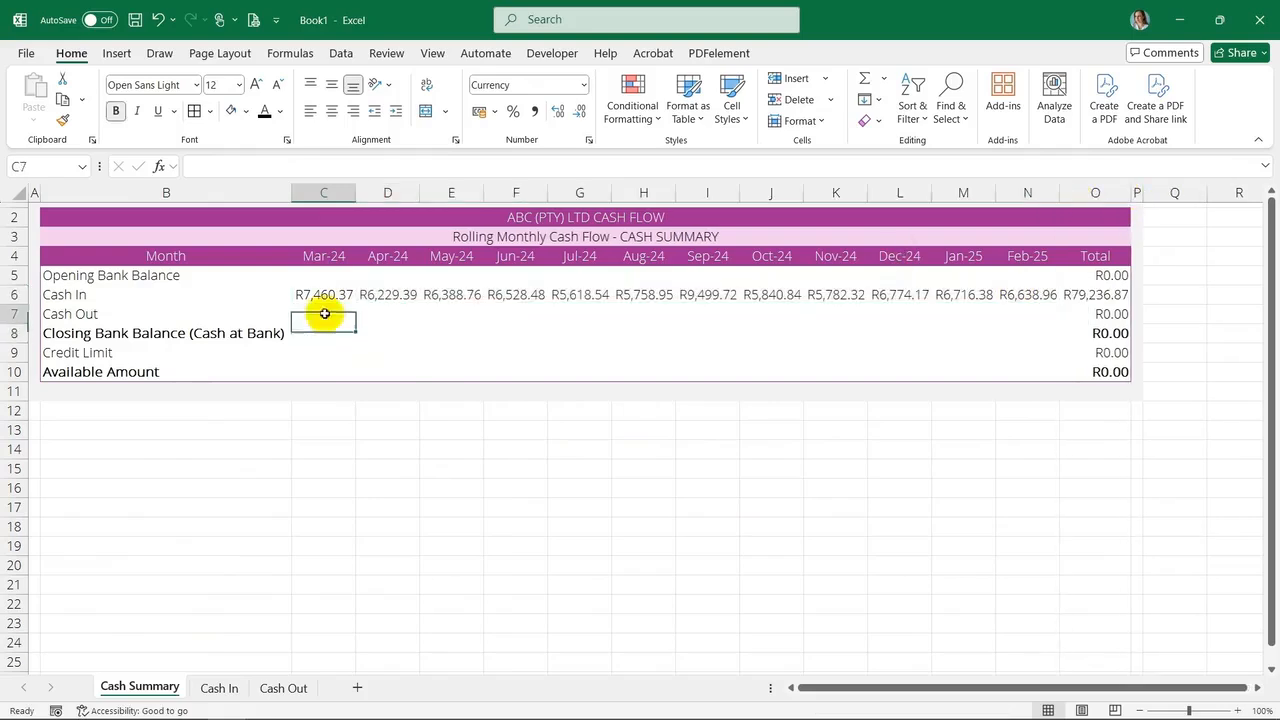
type("=")
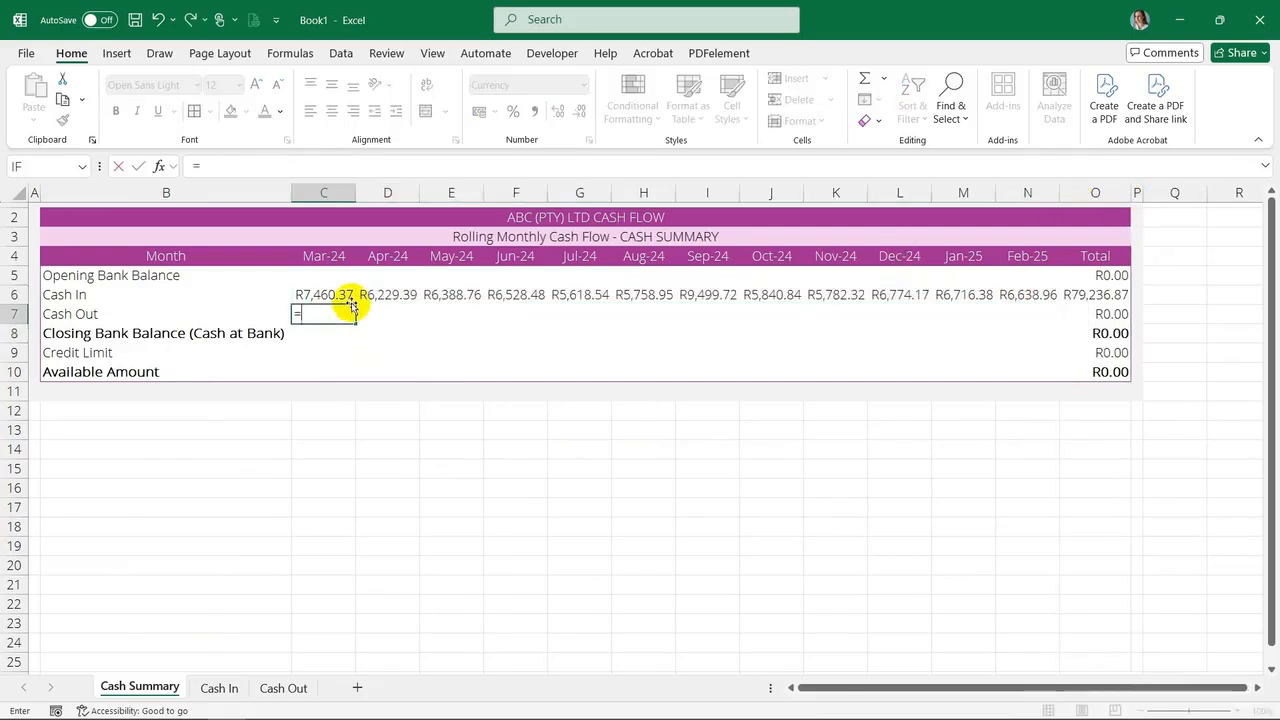
left_click(295, 687)
scroll(303, 575, "down", 4)
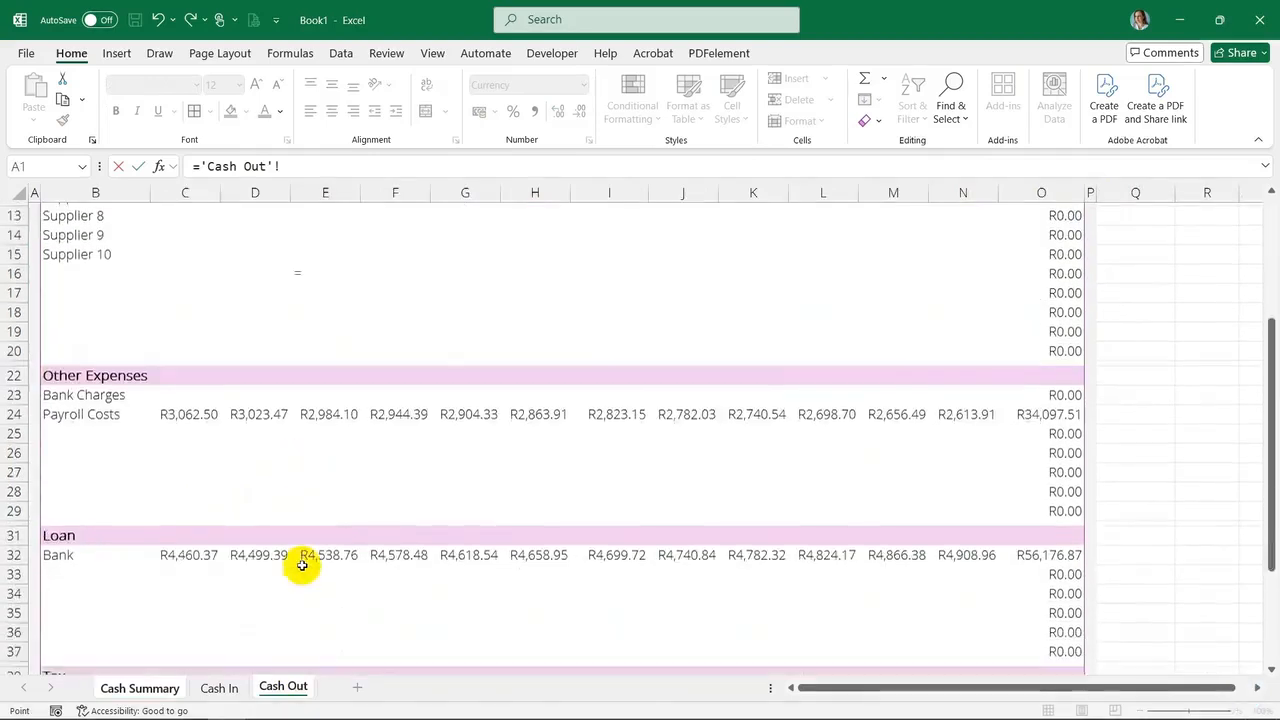
scroll(302, 565, "down", 4)
key("Return")
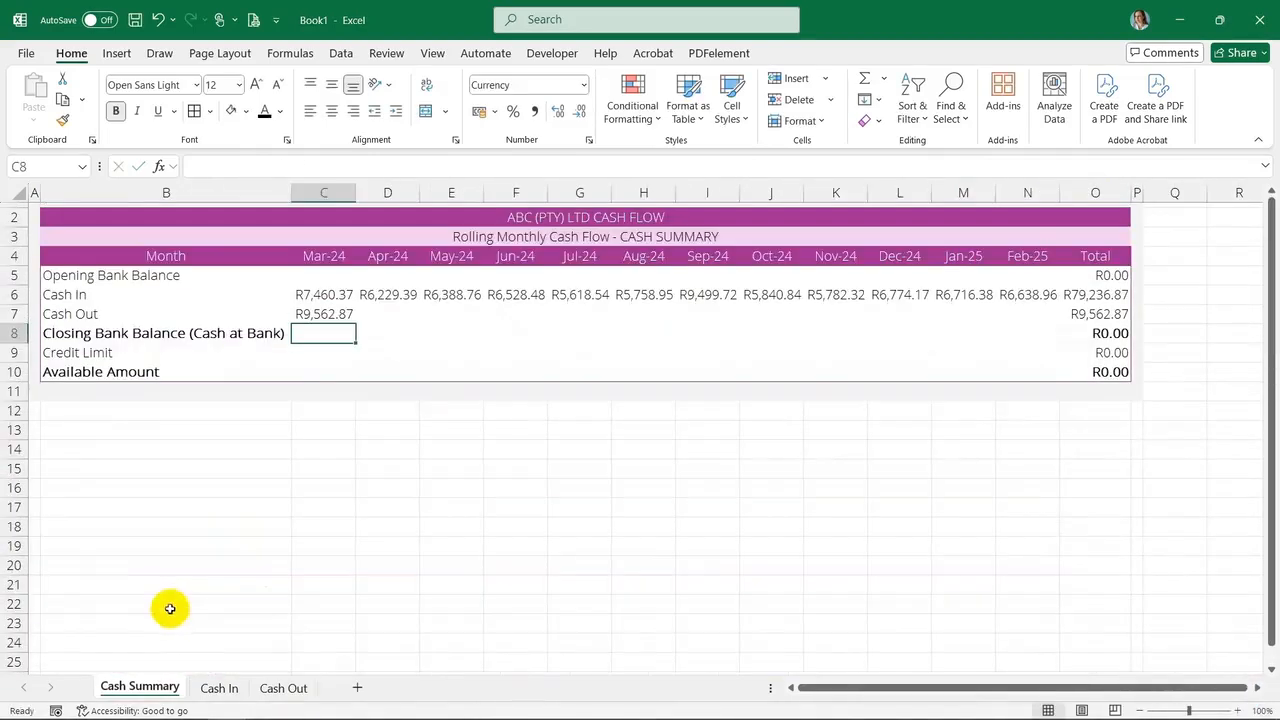
Fill the Cash Out link across D7:N7 and autofit column O
left_click(328, 314)
left_click_drag(355, 322, 1049, 310)
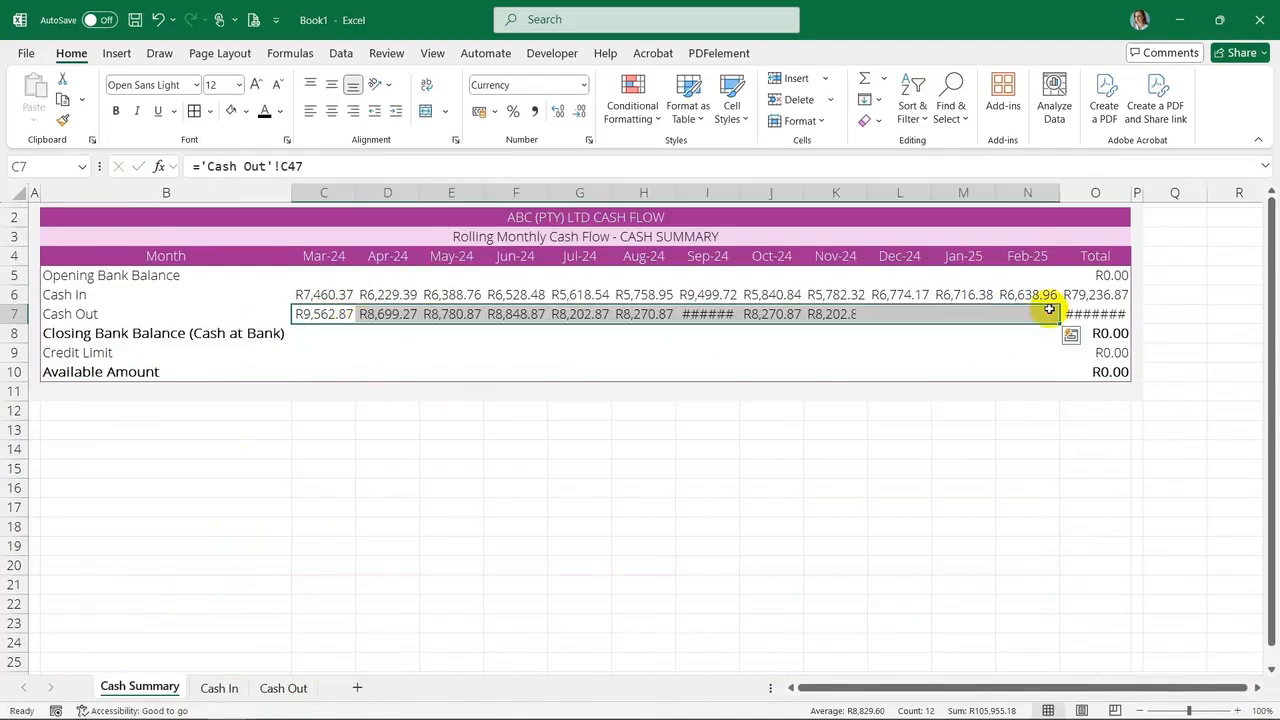
double_click(1133, 191)
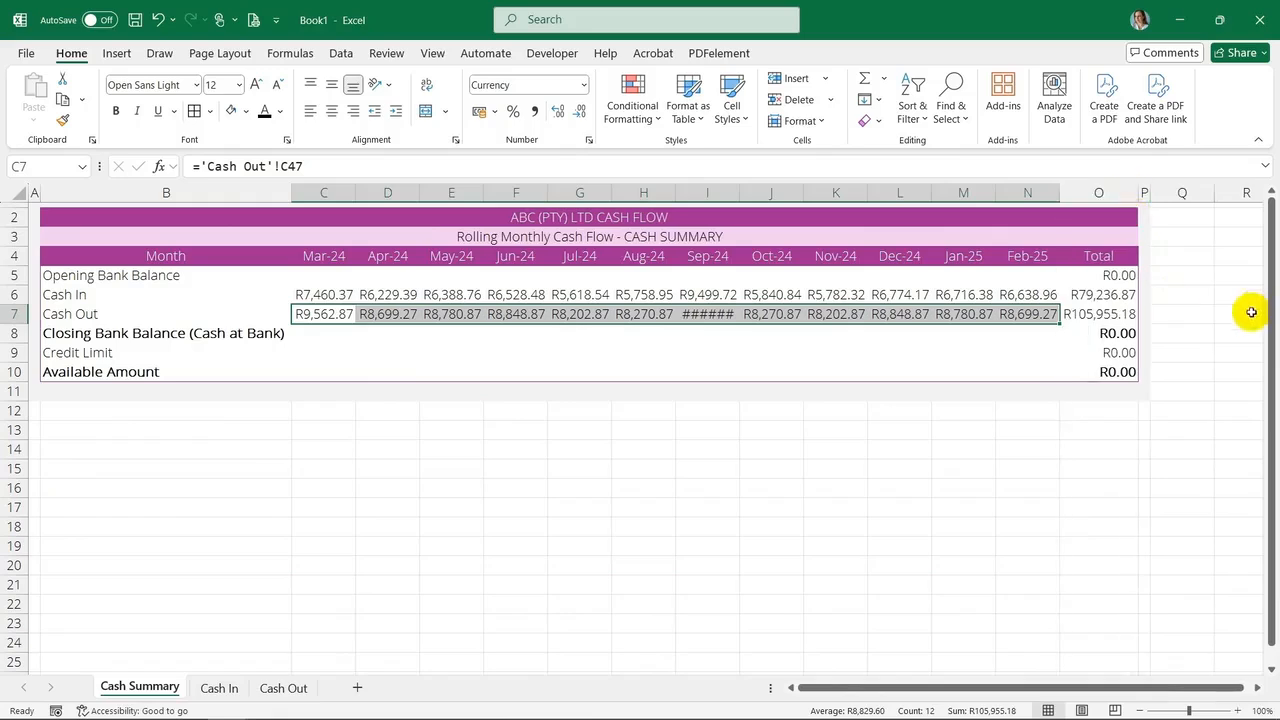
Enter the closing balance formula =C5+C6-C7 in C8
left_click(339, 334)
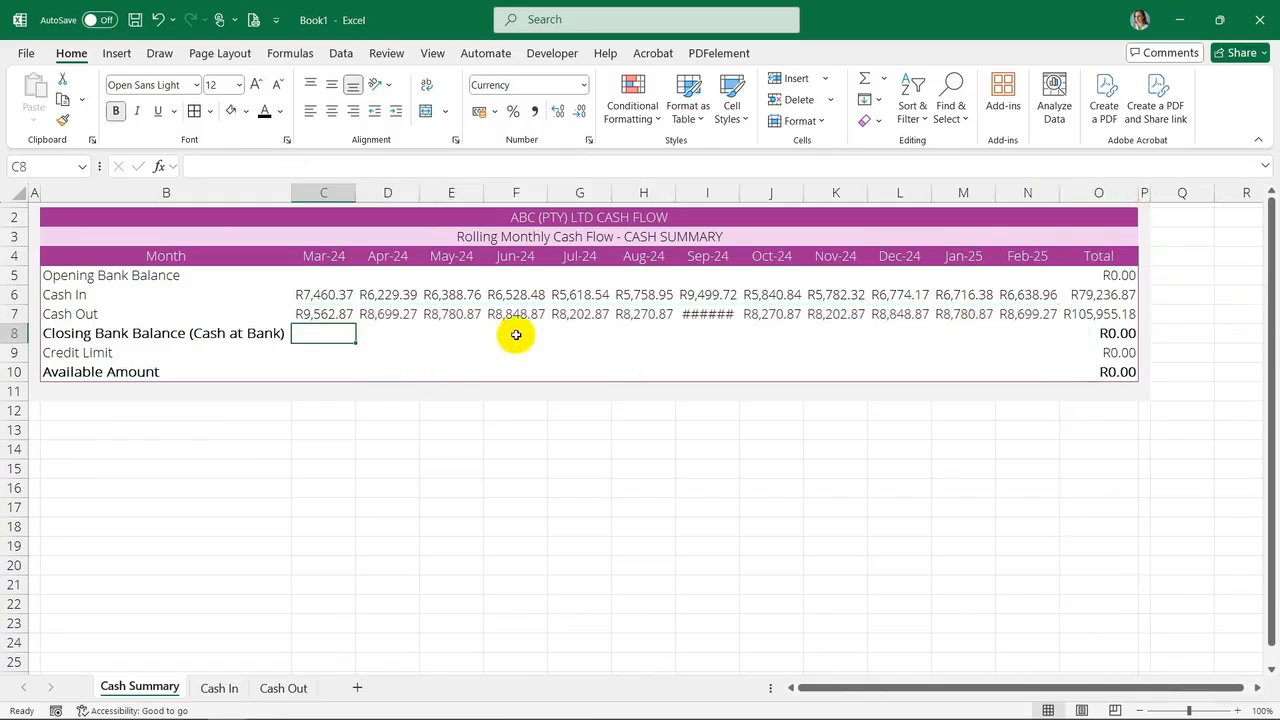
type("=")
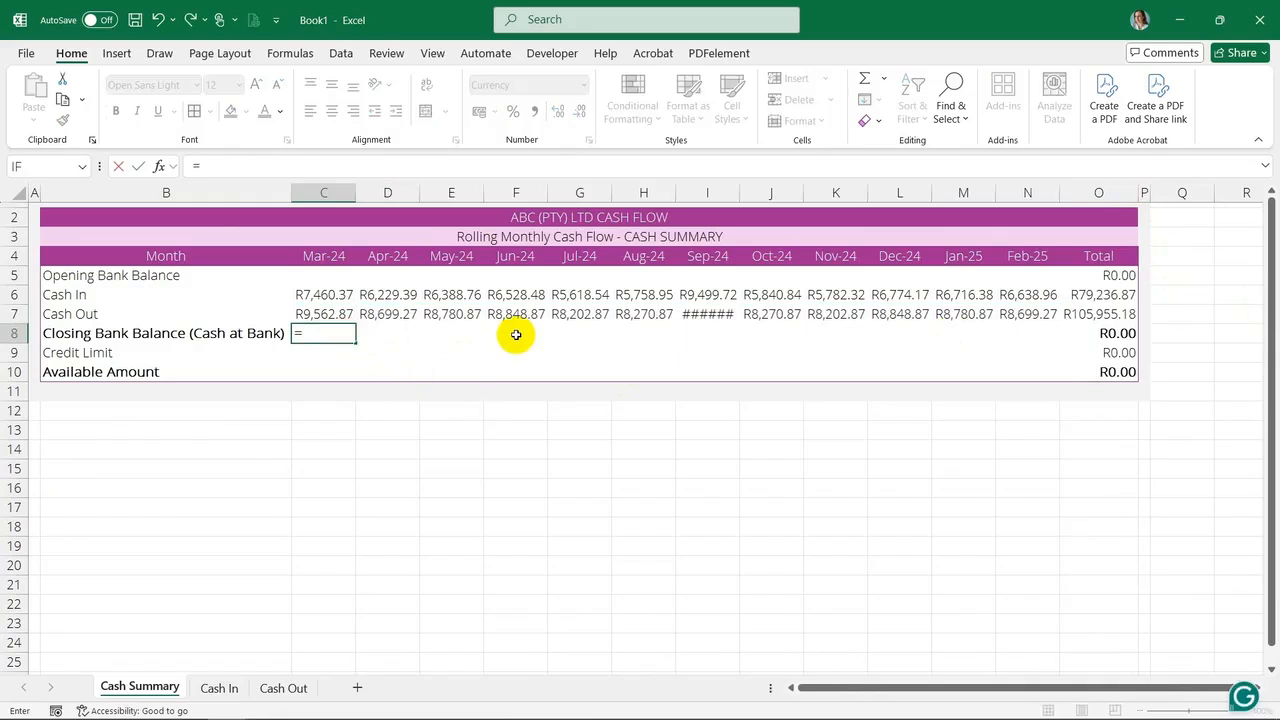
left_click(337, 277)
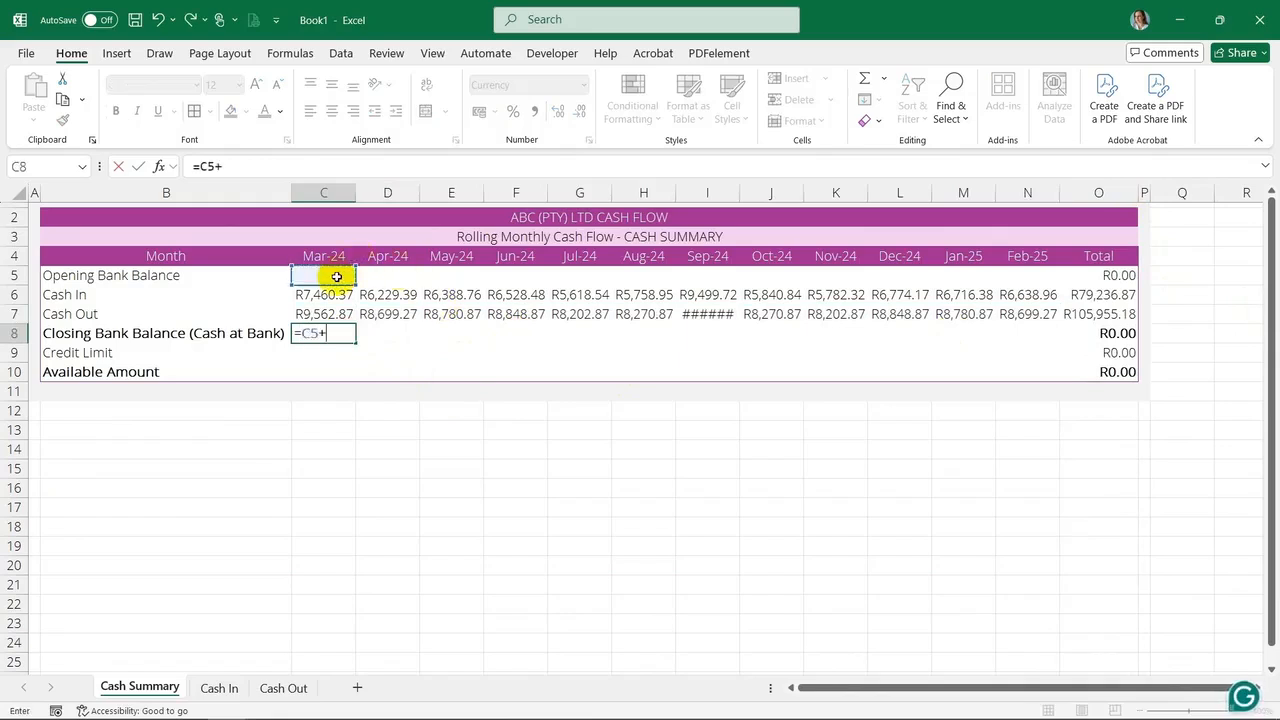
type("-")
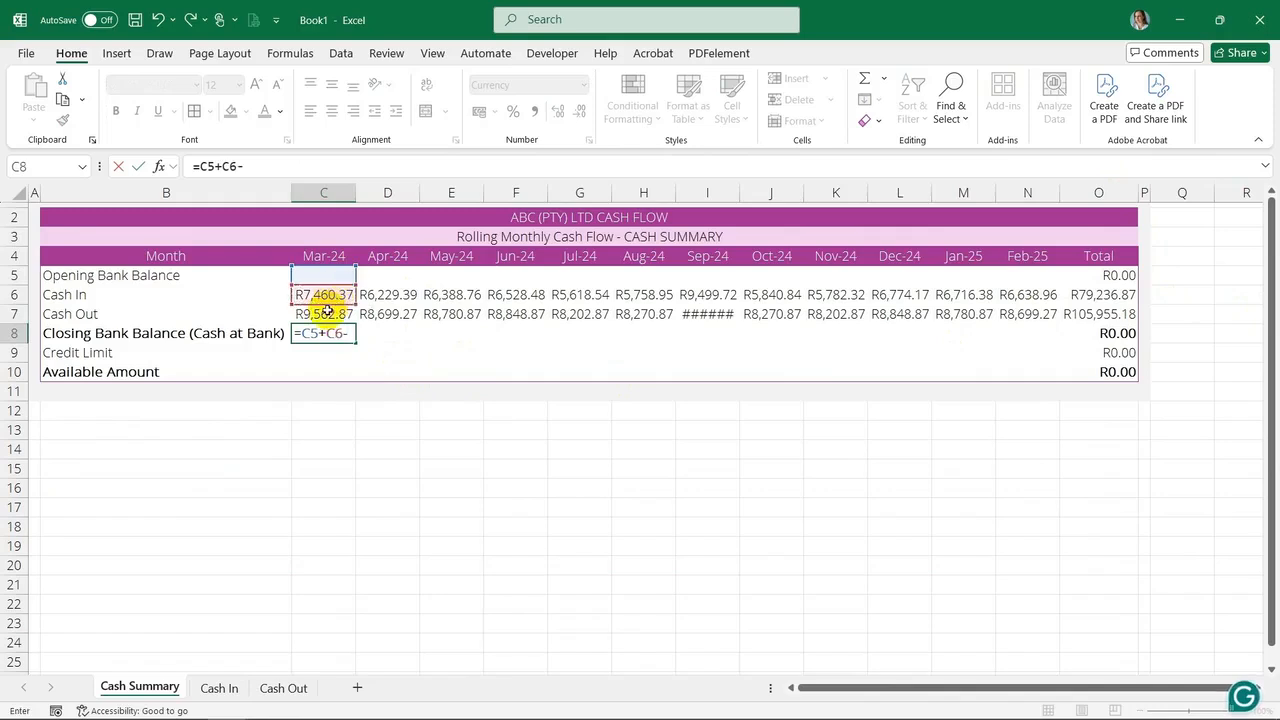
key("Return")
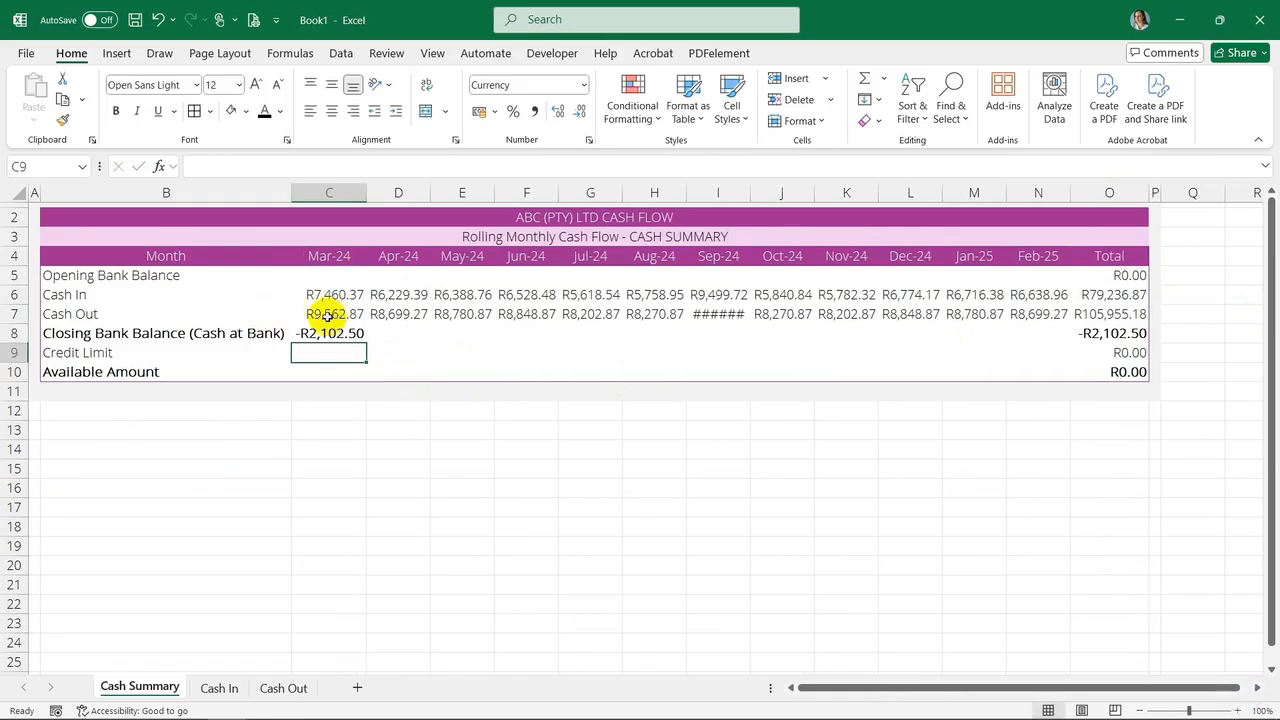
Fill the closing balance formula across D8:N8 and autofit columns C through O
left_click(331, 333)
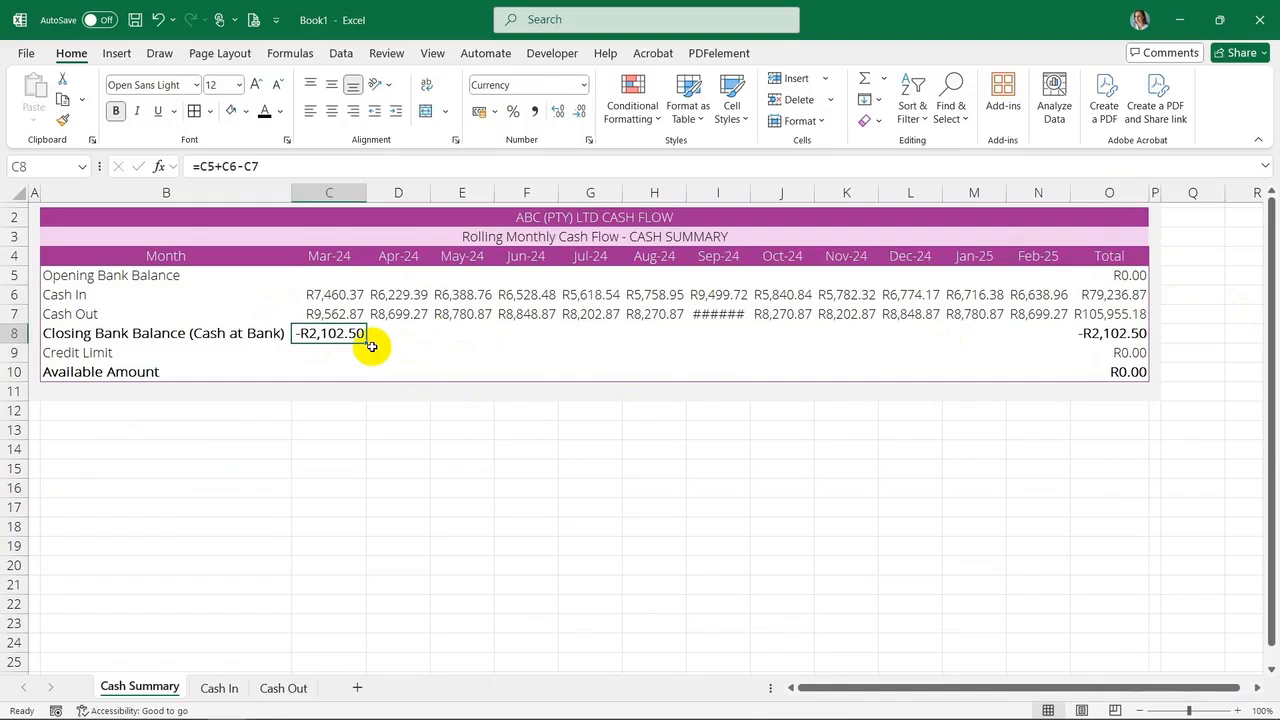
left_click_drag(366, 343, 1057, 333)
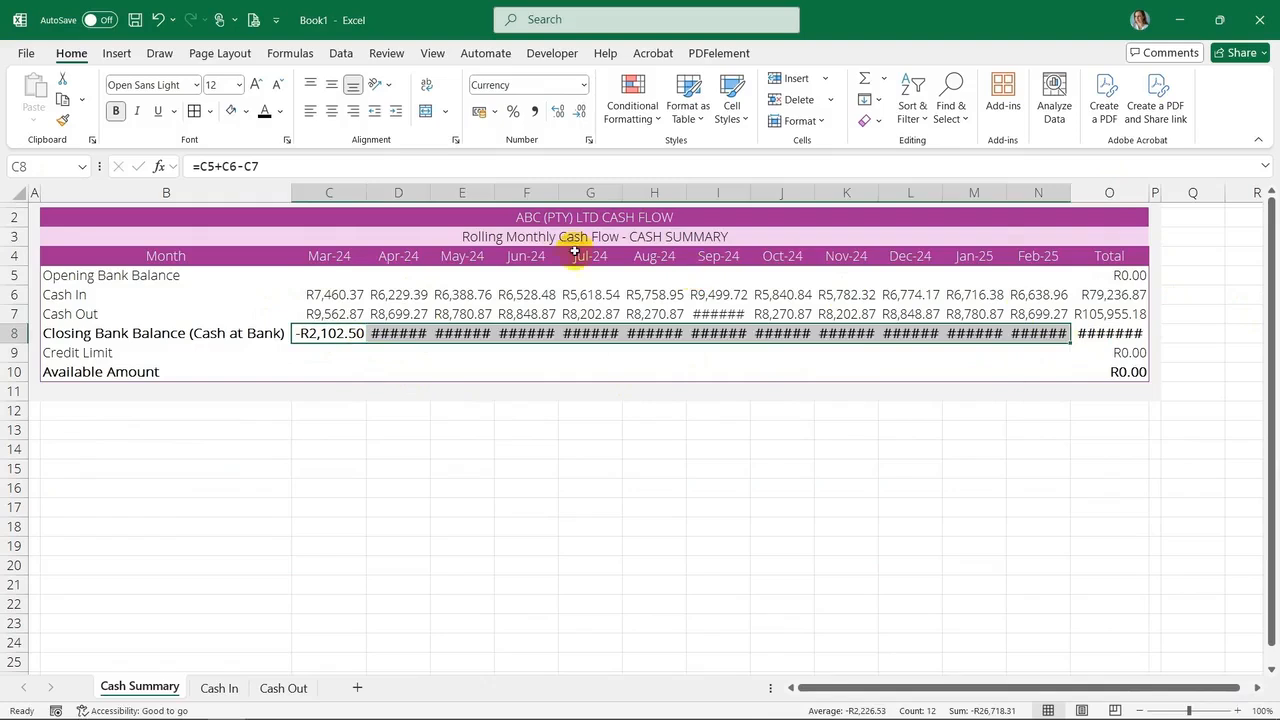
left_click_drag(337, 193, 1134, 216)
double_click(1149, 193)
Enter a credit limit of 5000 in C9
left_click(332, 349)
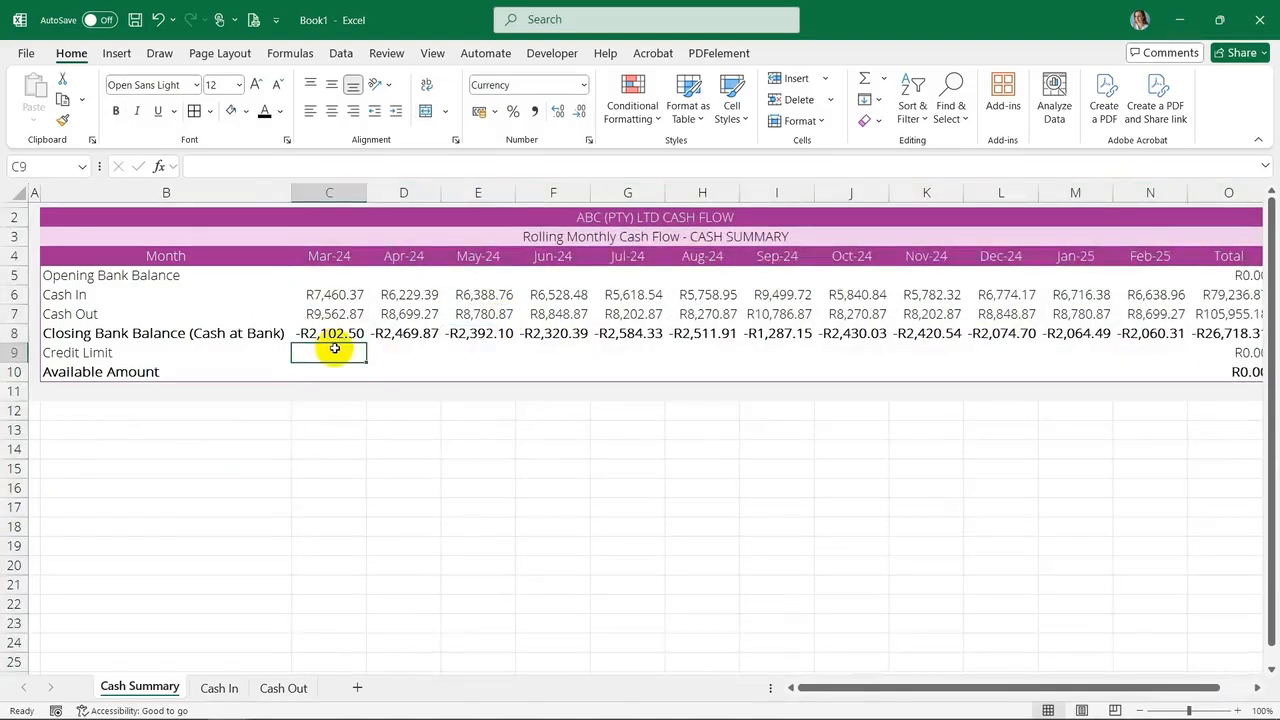
type("5000")
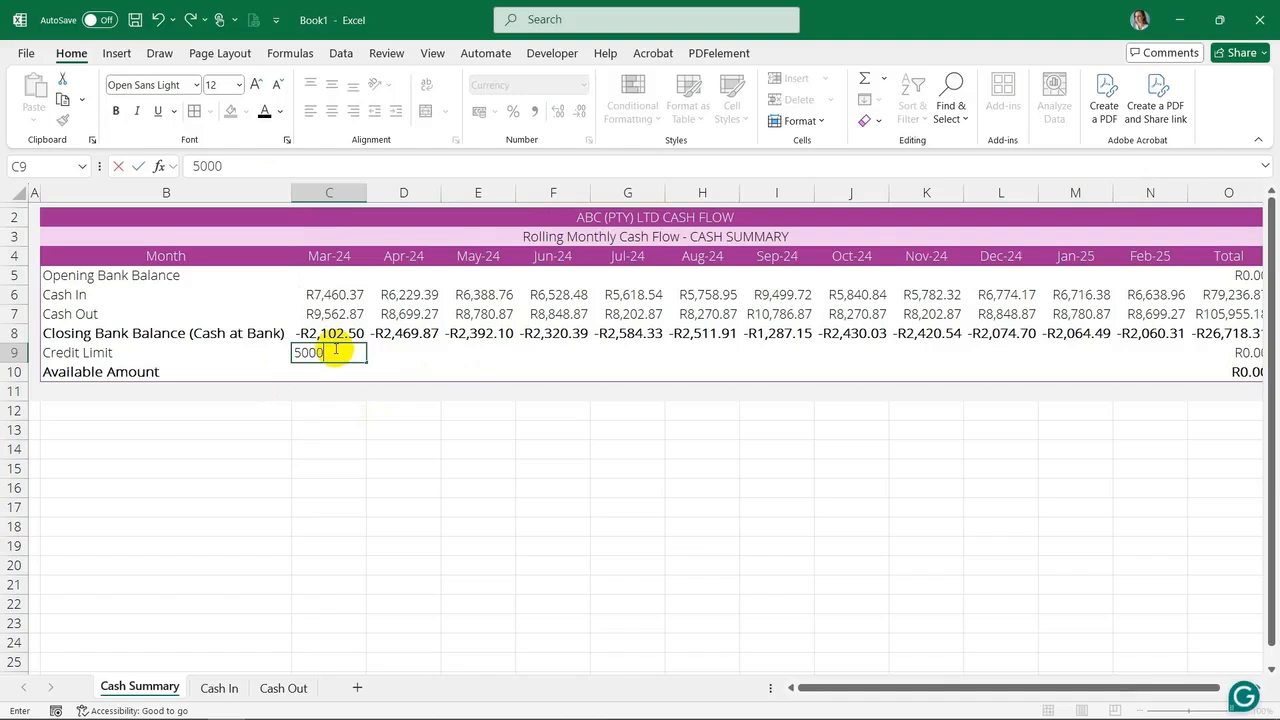
key("Return")
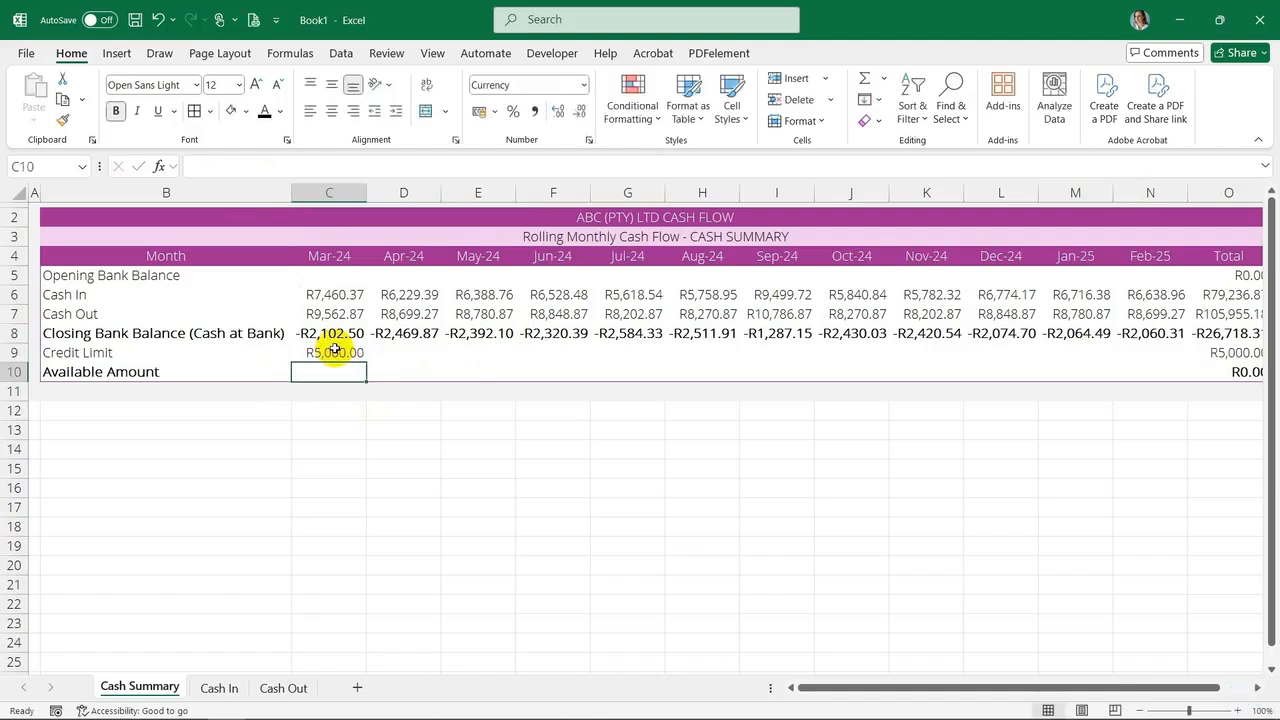
Fill the credit limit across D9:N9
left_click(337, 353)
left_click_drag(367, 365, 1120, 359)
left_click_drag(1140, 359, 1157, 358)
Replace the credit limit total in O9 with 5000
left_click(1228, 354)
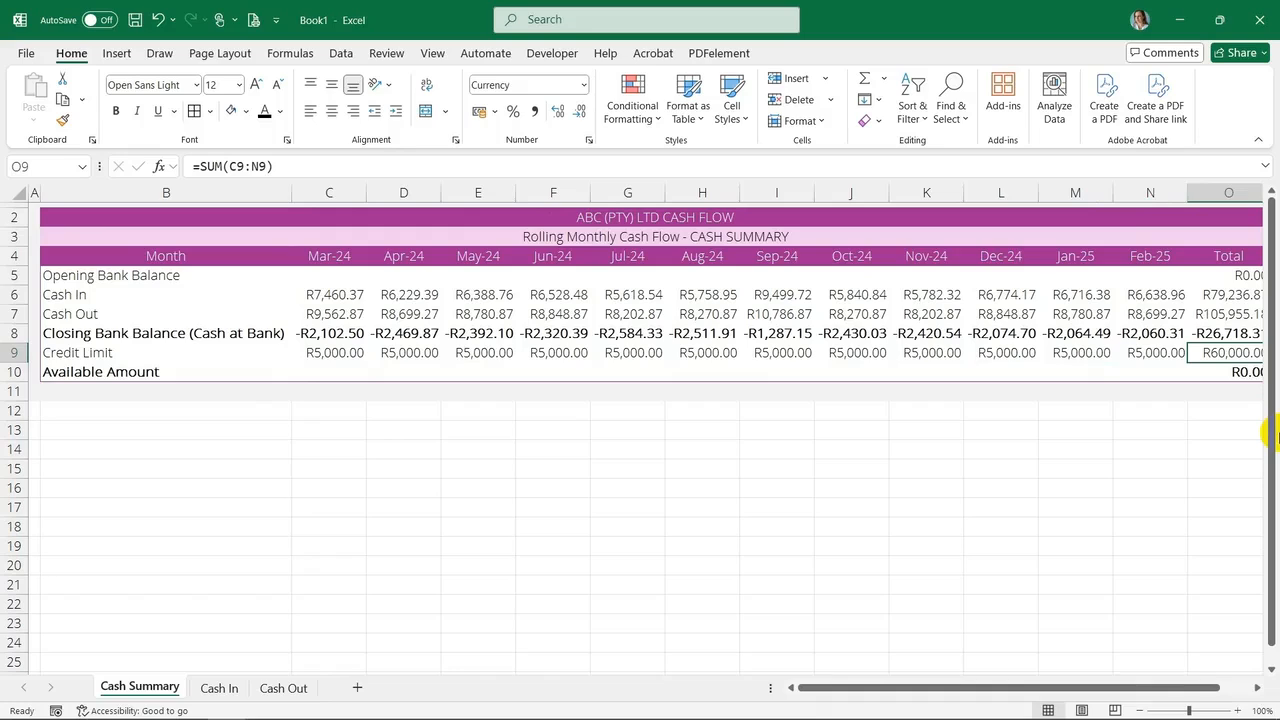
key("F2")
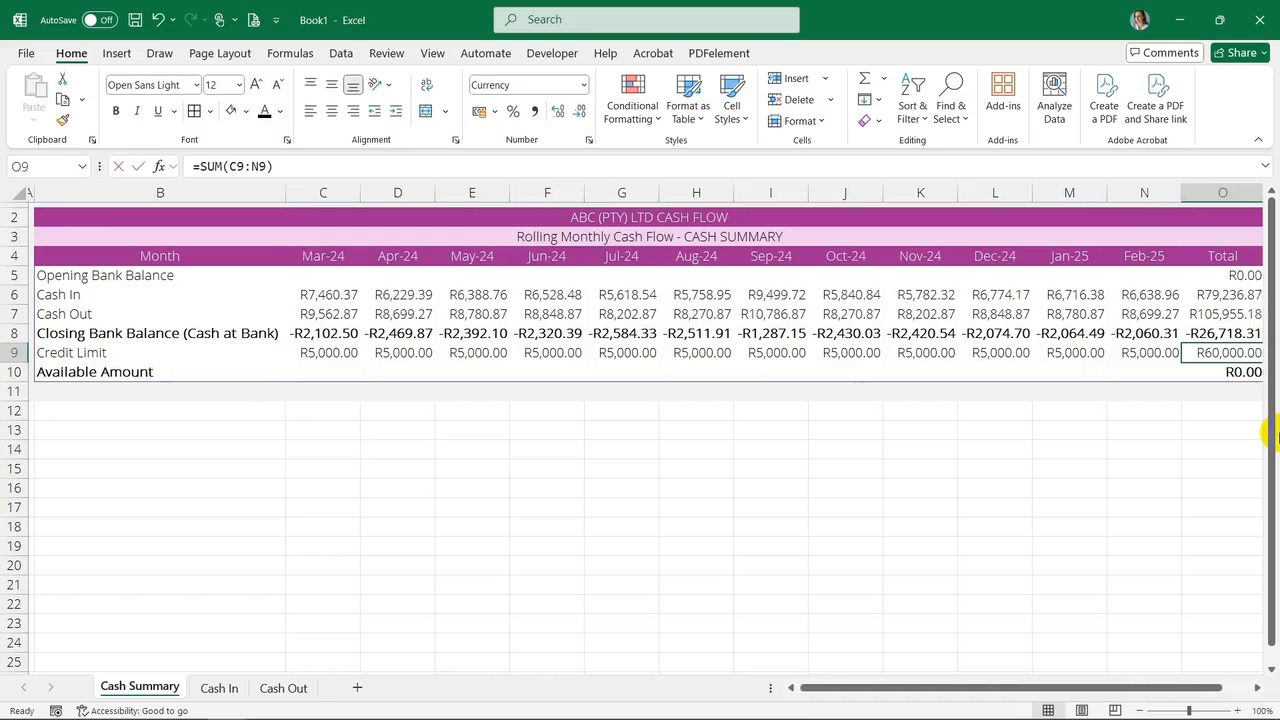
type("5000")
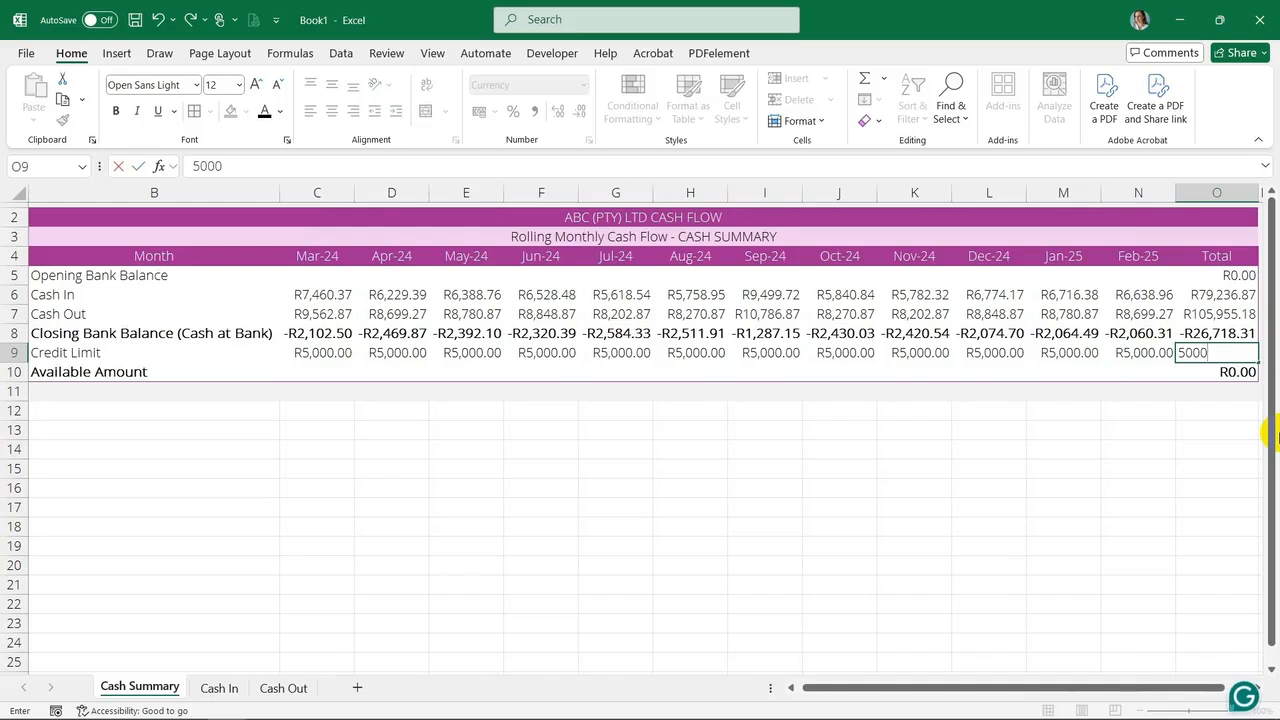
key("Return")
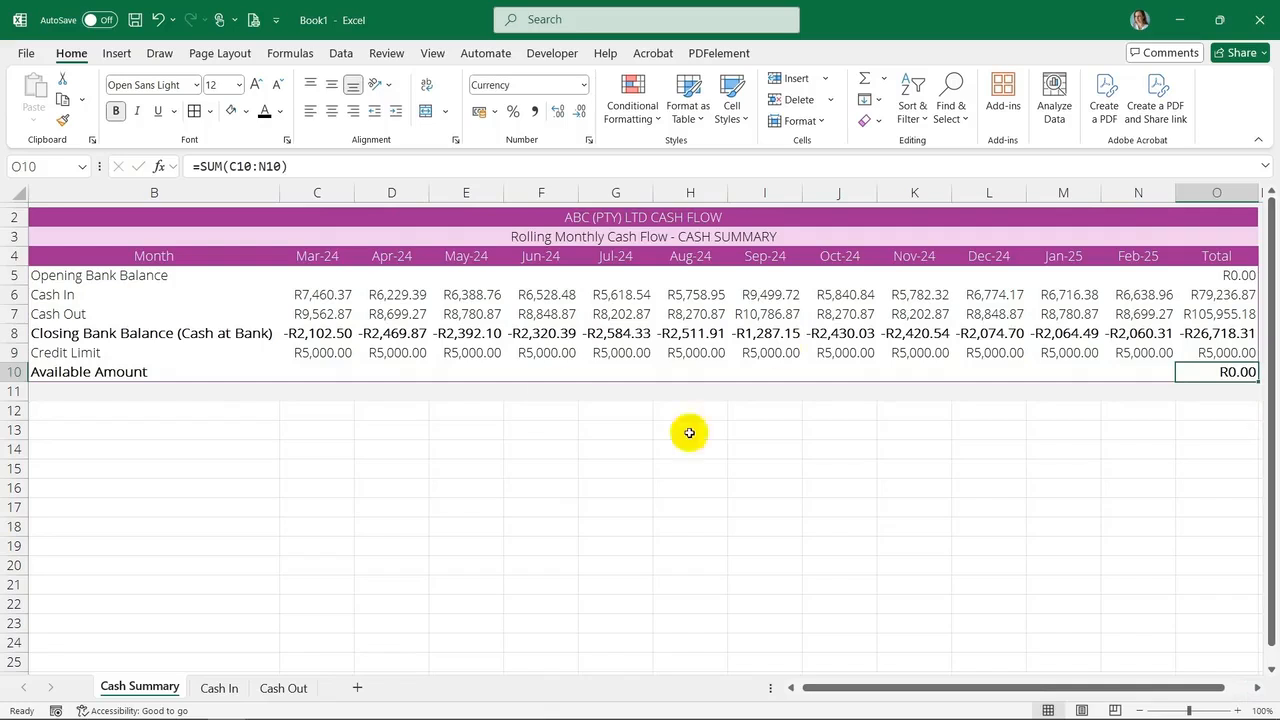
Enter the available amount formula =C8+C9 in C10, adding closing balance and credit limit
key("Up")
left_click(235, 374)
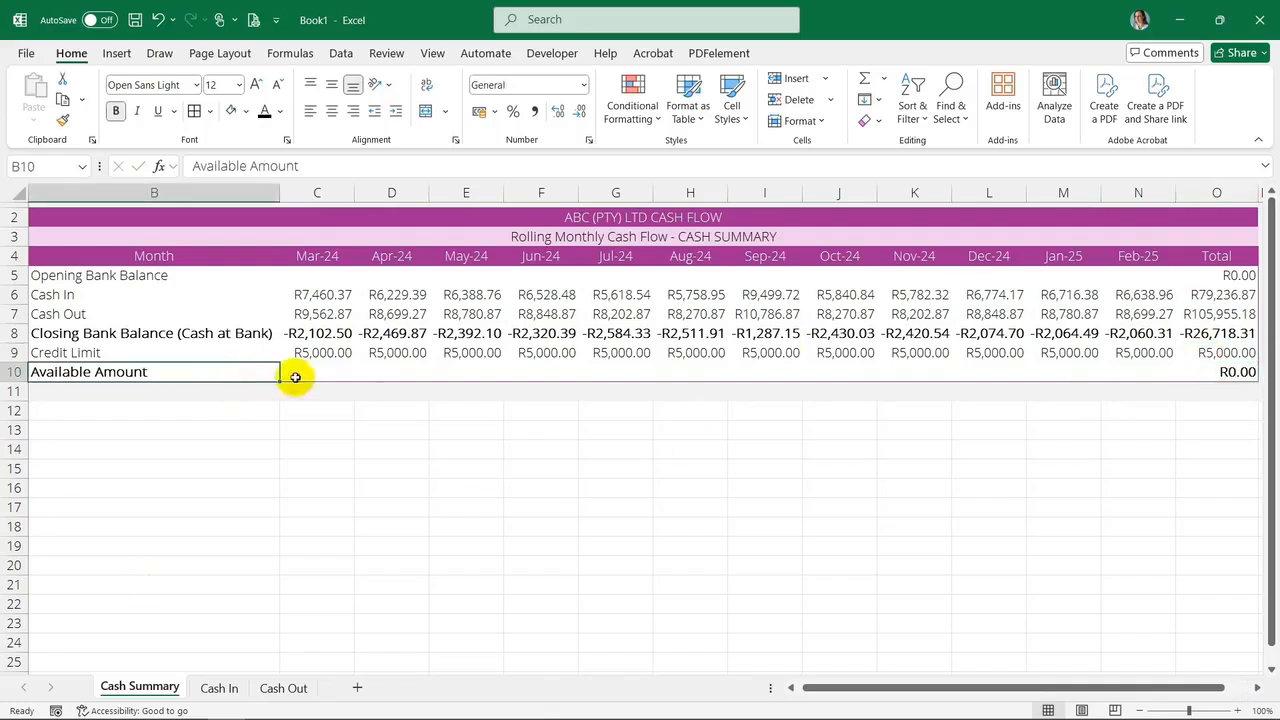
left_click(315, 372)
type("=")
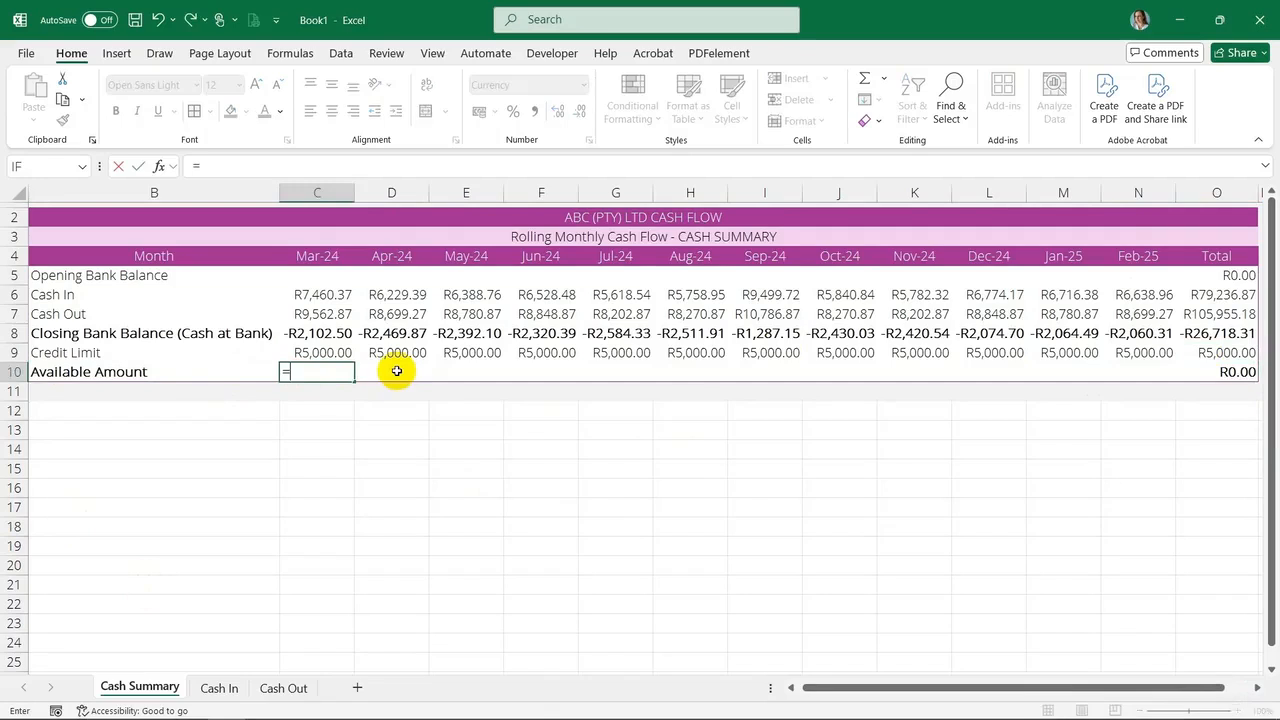
left_click(302, 334)
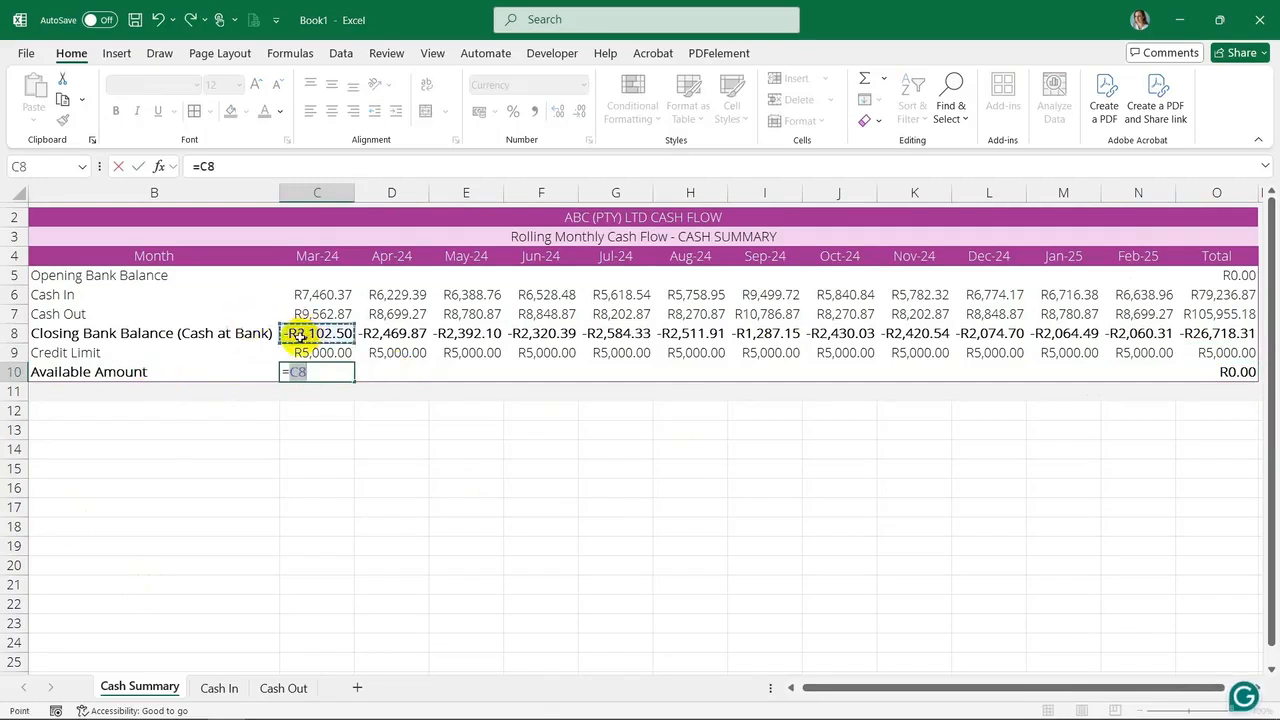
type("+")
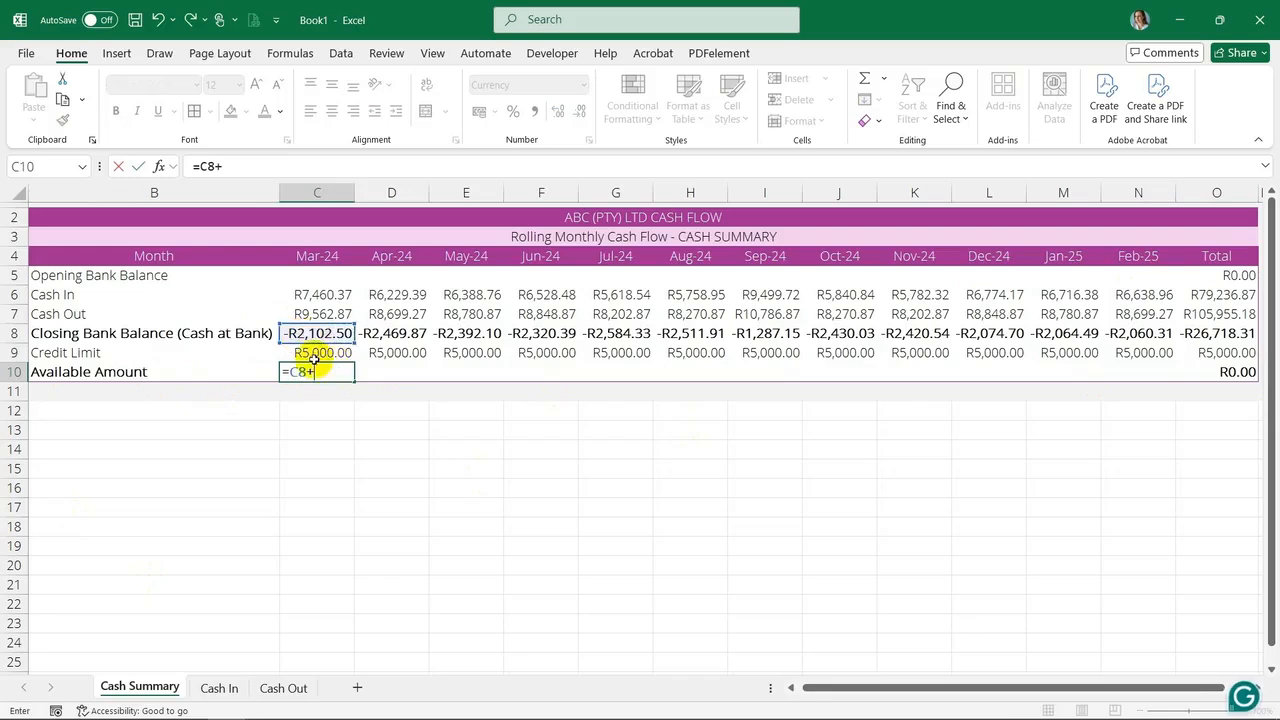
left_click(313, 356)
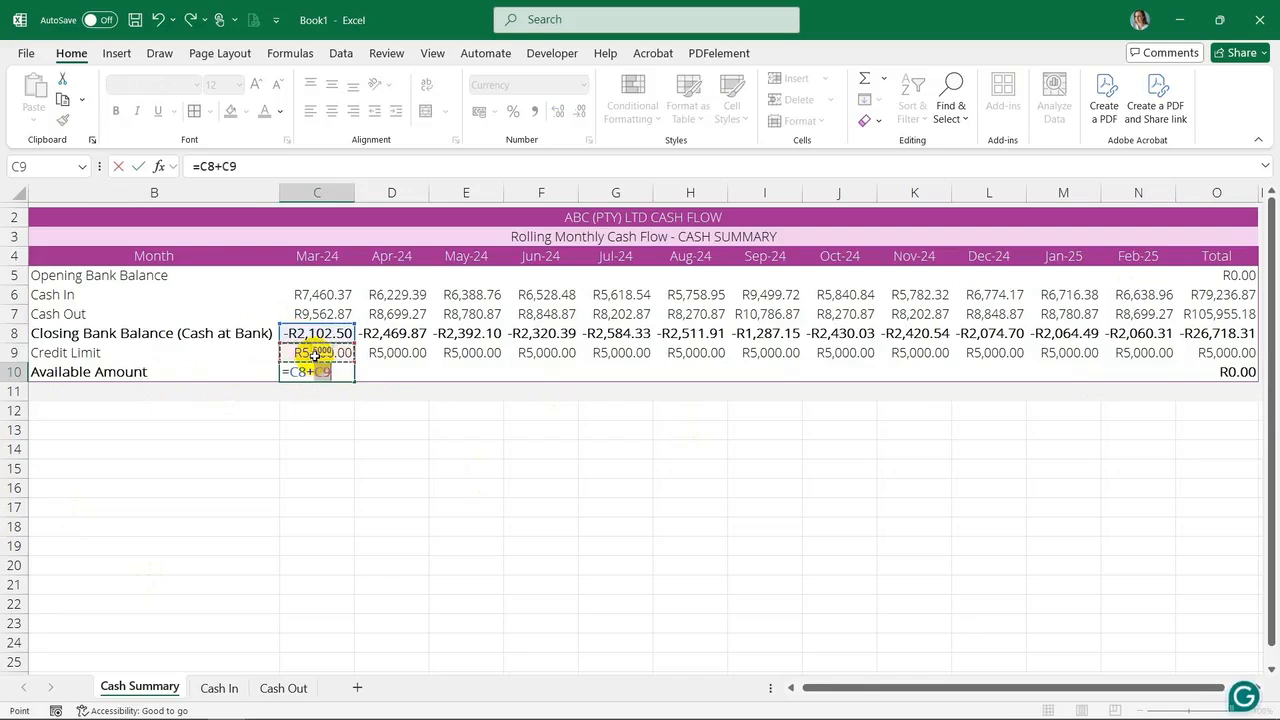
key("Return")
Fill the available amount formula across D10:N10
left_click(322, 376)
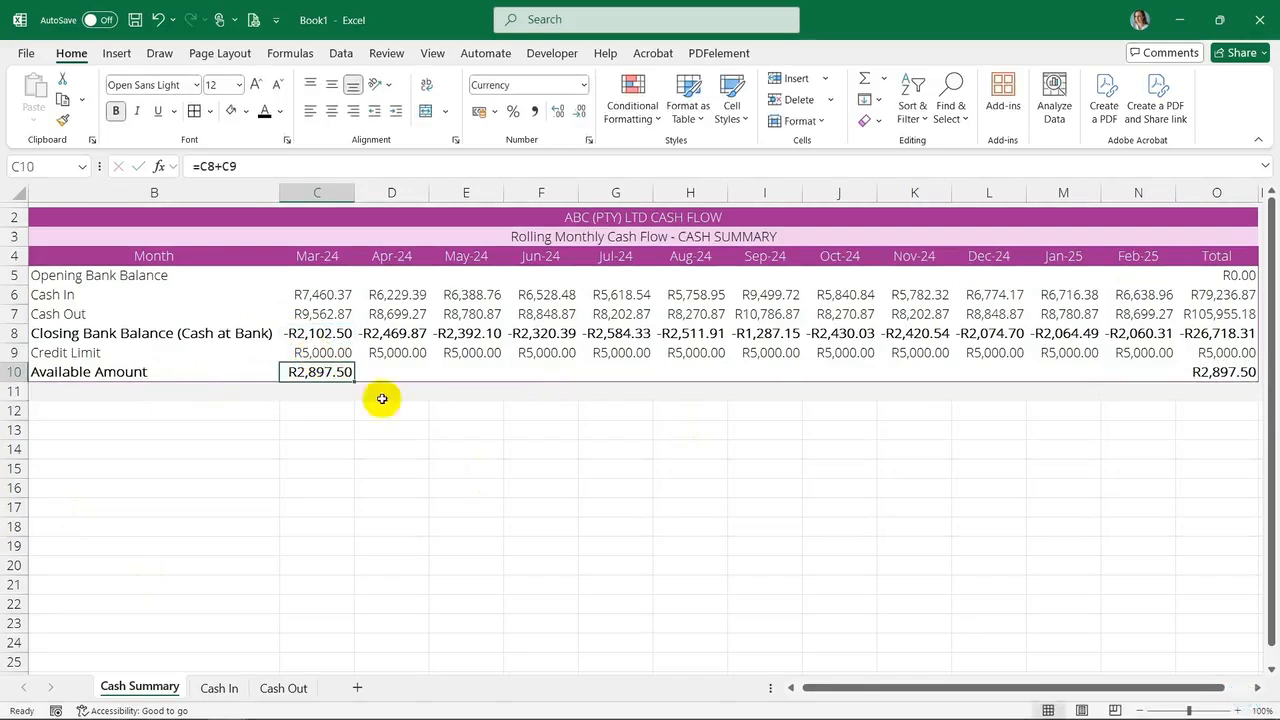
left_click_drag(355, 383, 1175, 386)
left_click(783, 449)
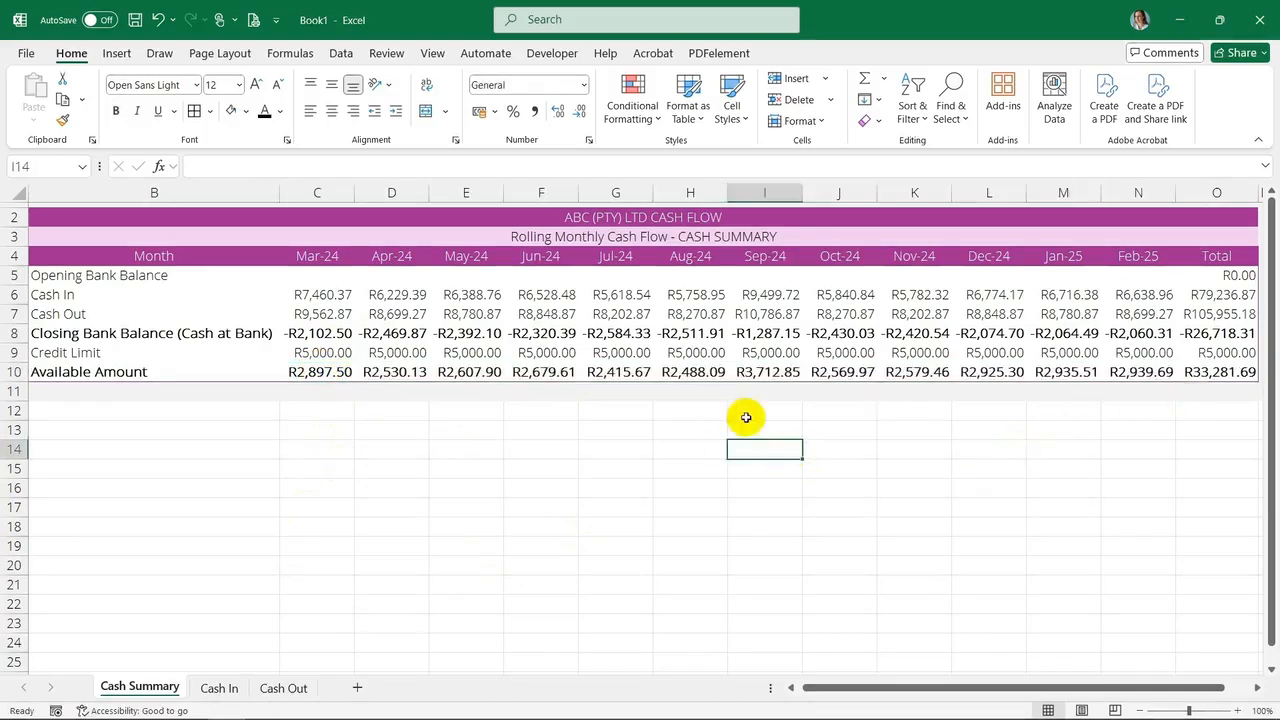
Set the Mar-24 opening balance in C5 to 0 and link D5 to the previous closing balance with =C8
left_click(314, 282)
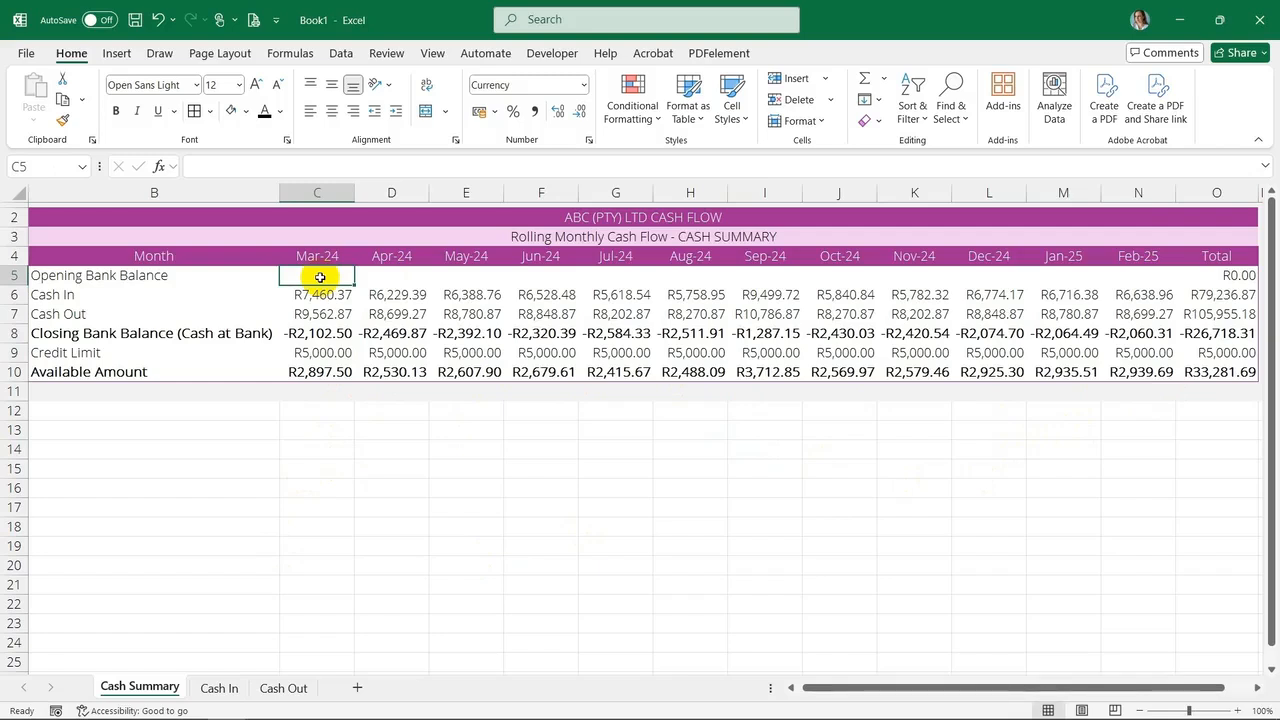
type("0")
key("Tab")
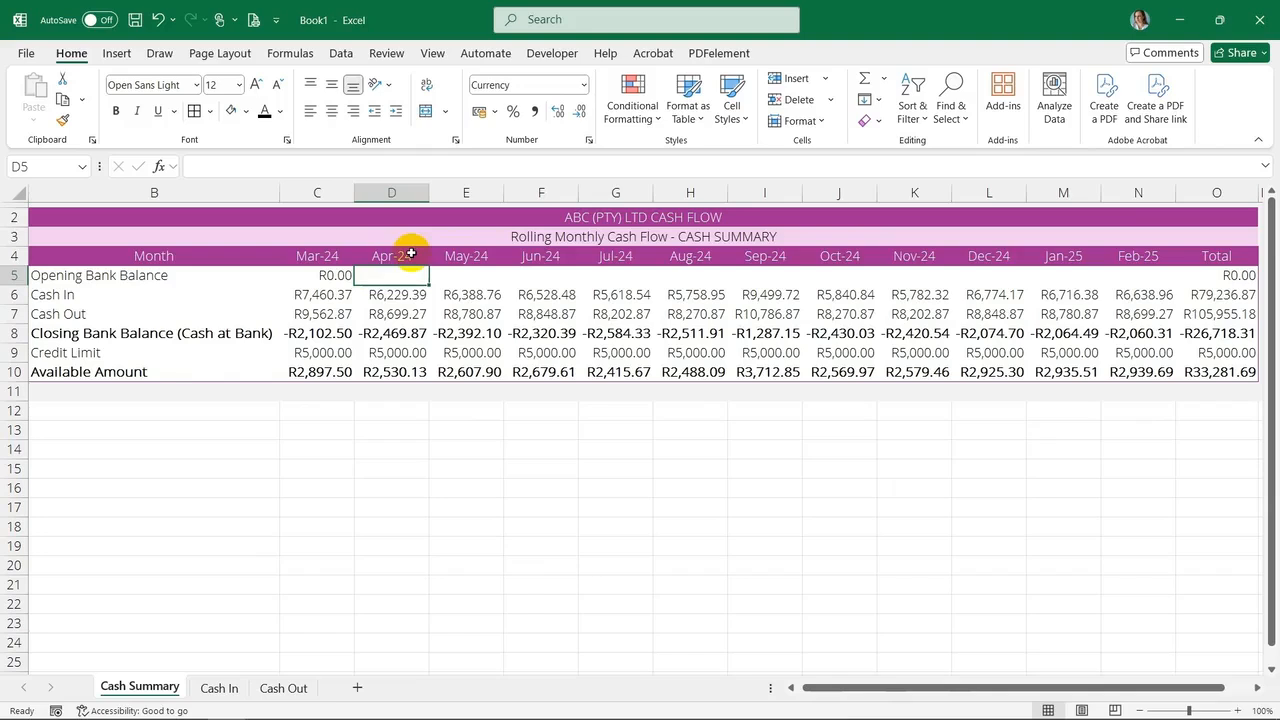
type("=")
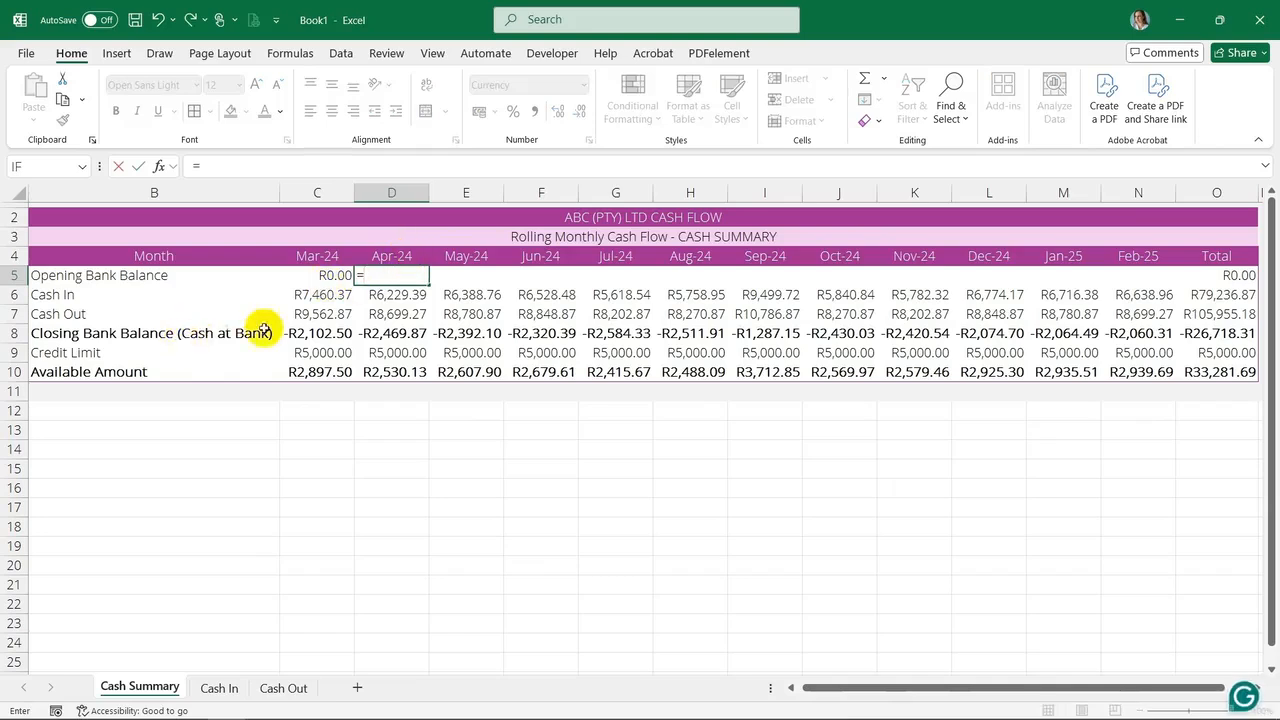
left_click(316, 334)
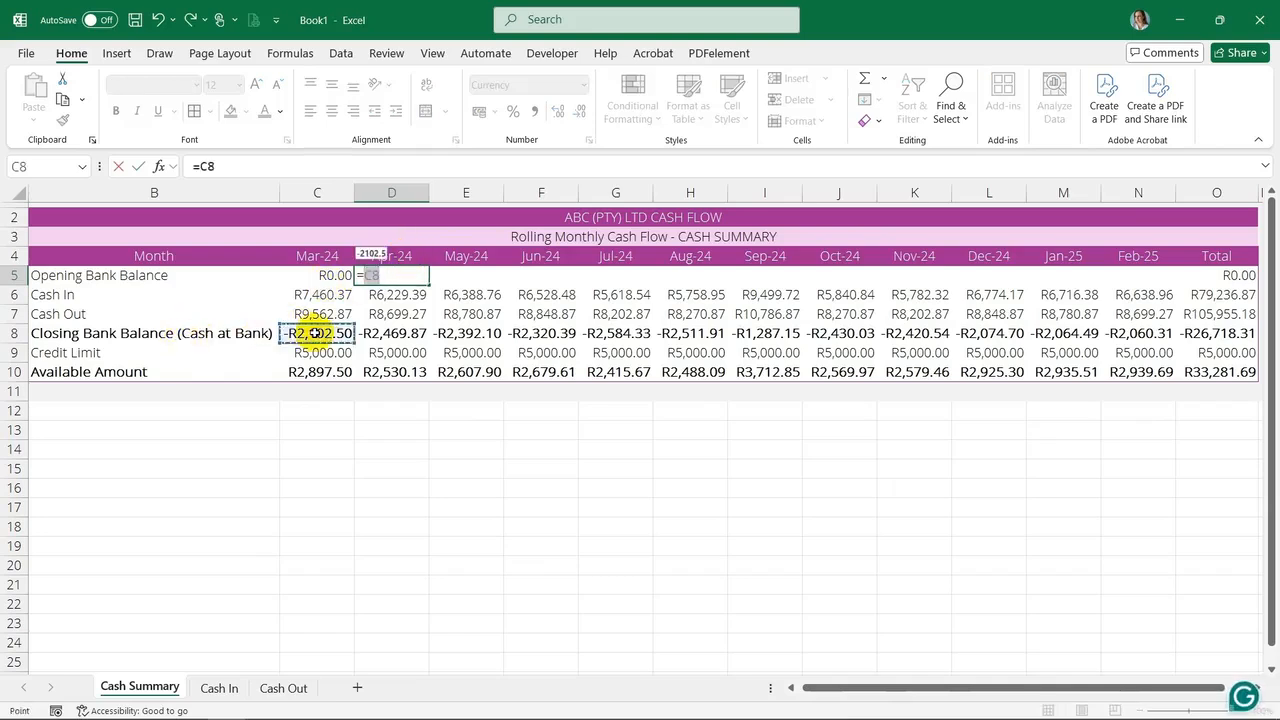
key("Return")
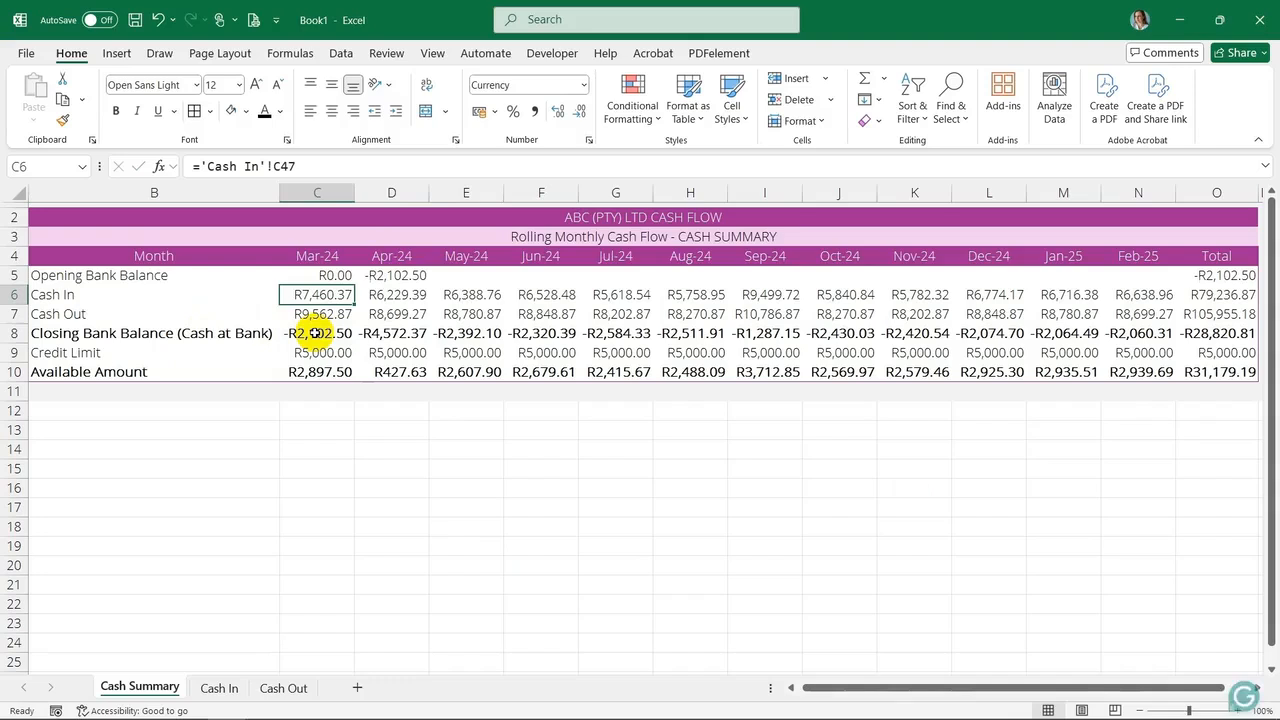
Fill the opening balance formula from D5 across E5:N5
left_click(415, 275)
left_click_drag(427, 284, 1140, 284)
Select the Cash Summary table and set it as the print area
left_click_drag(465, 192, 1197, 198)
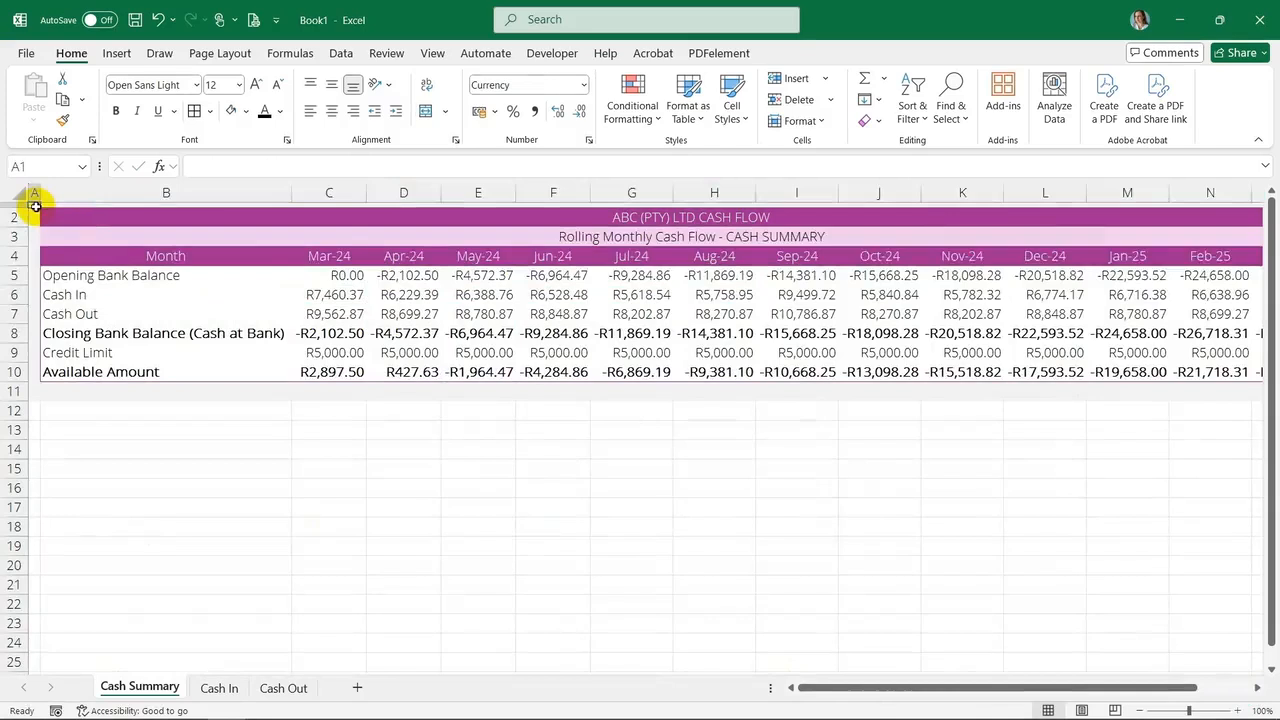
left_click_drag(29, 200, 1108, 386)
left_click_drag(1177, 689, 1249, 674)
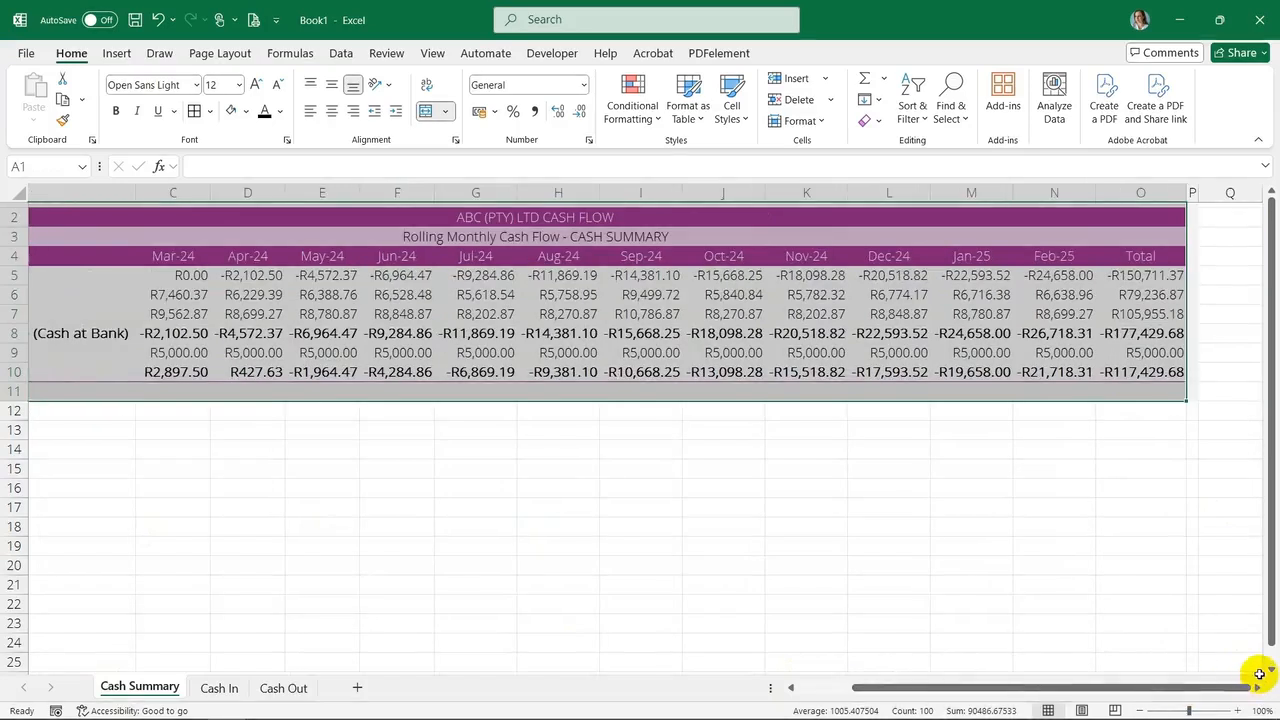
key("shift+Right")
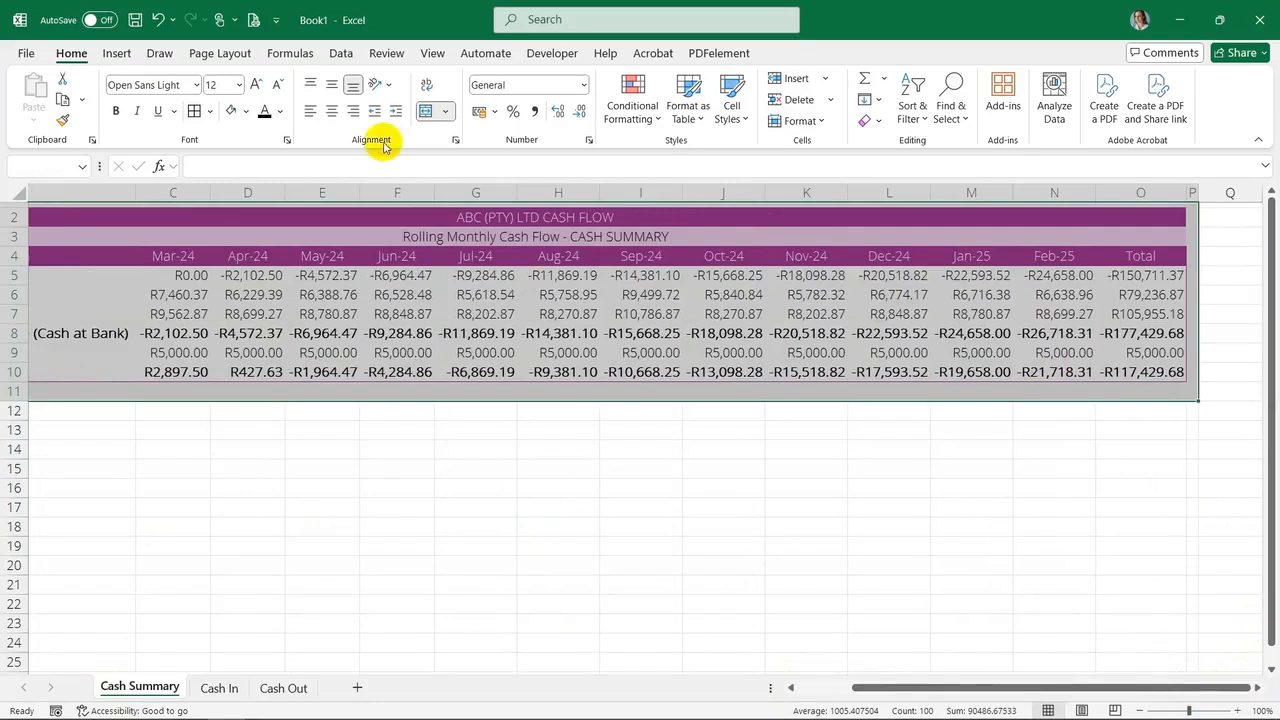
left_click(235, 53)
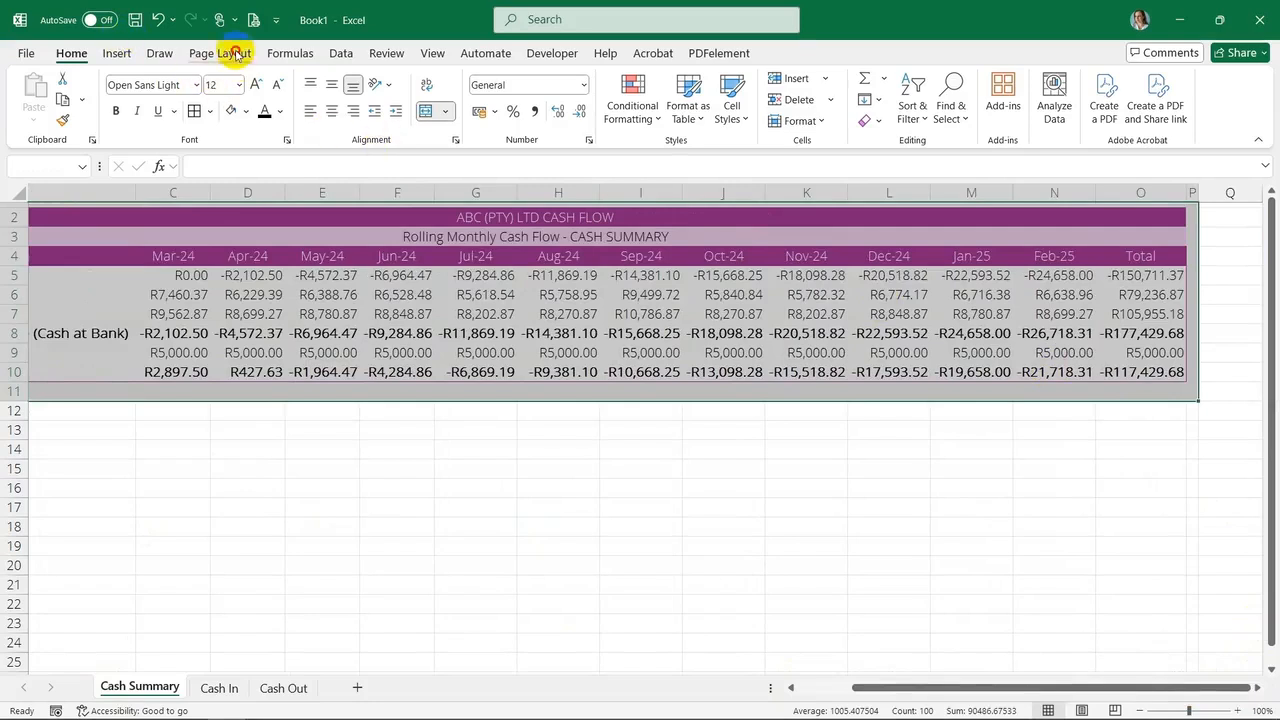
left_click(282, 89)
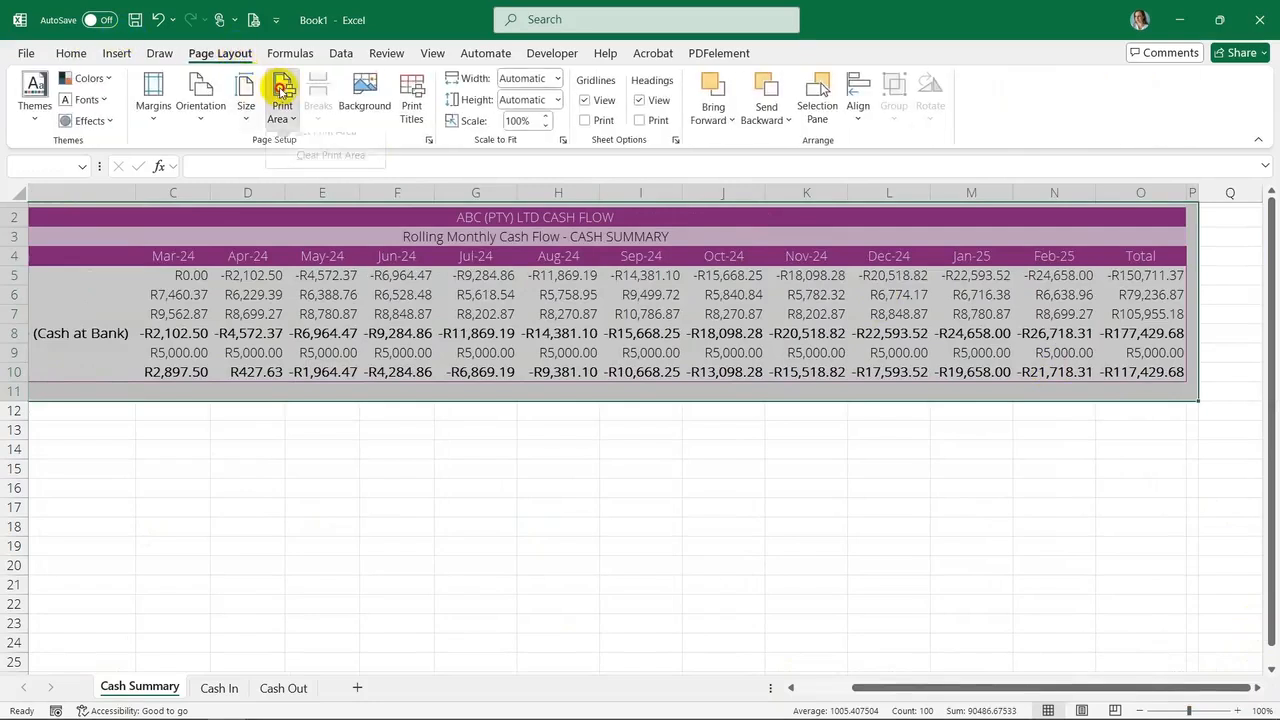
left_click(316, 148)
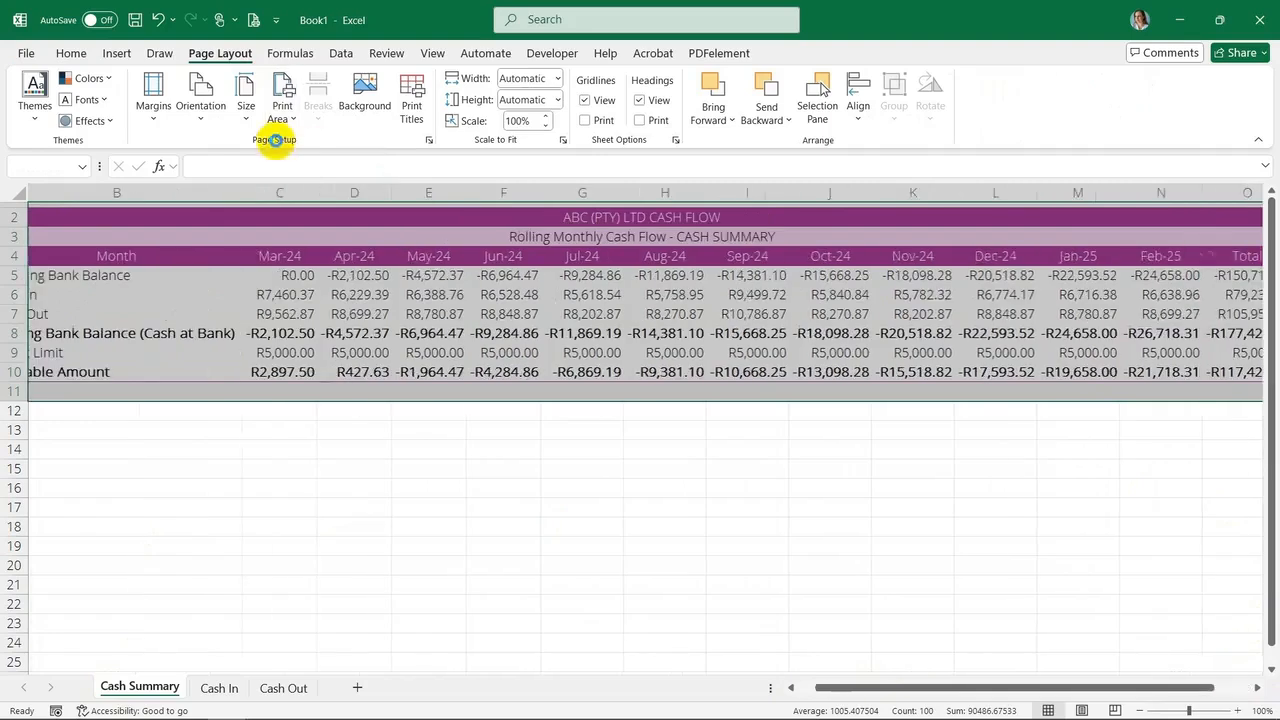
Open the print settings and switch to Landscape Orientation
left_click(27, 54)
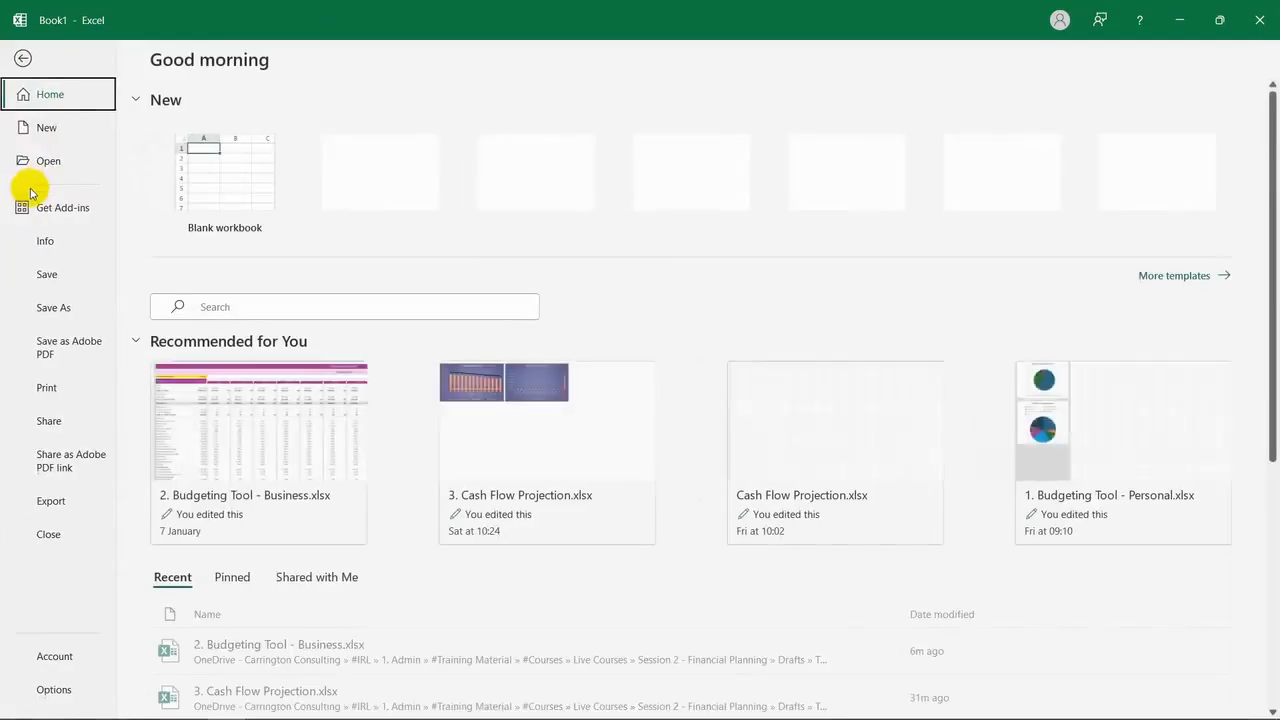
left_click(45, 386)
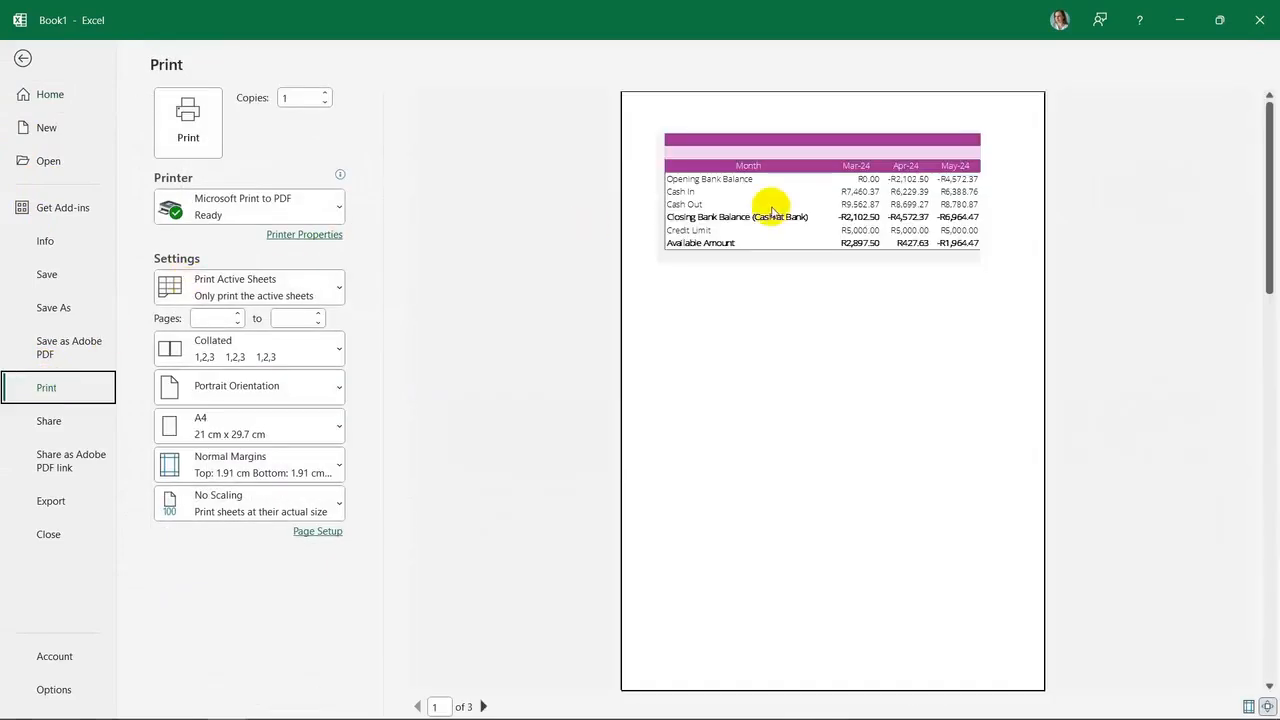
left_click(231, 386)
left_click(254, 470)
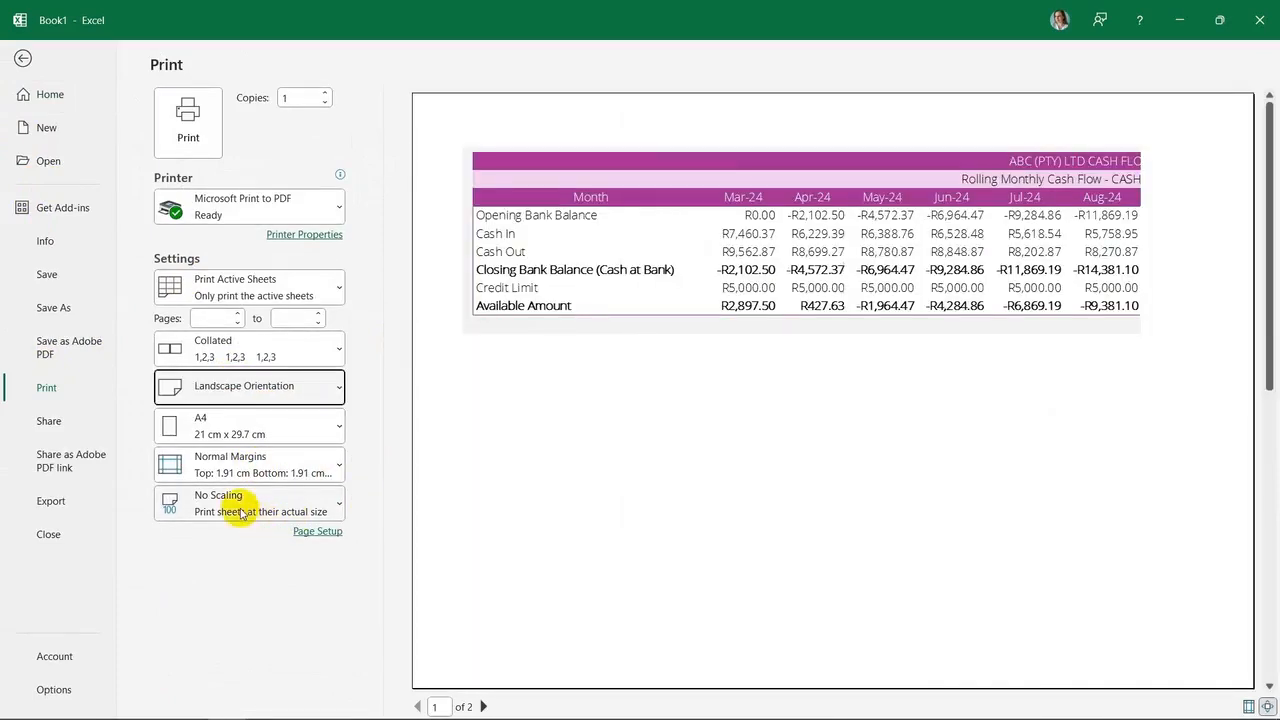
Set the print scaling to Fit Sheet on One Page and return to the worksheet
left_click(240, 514)
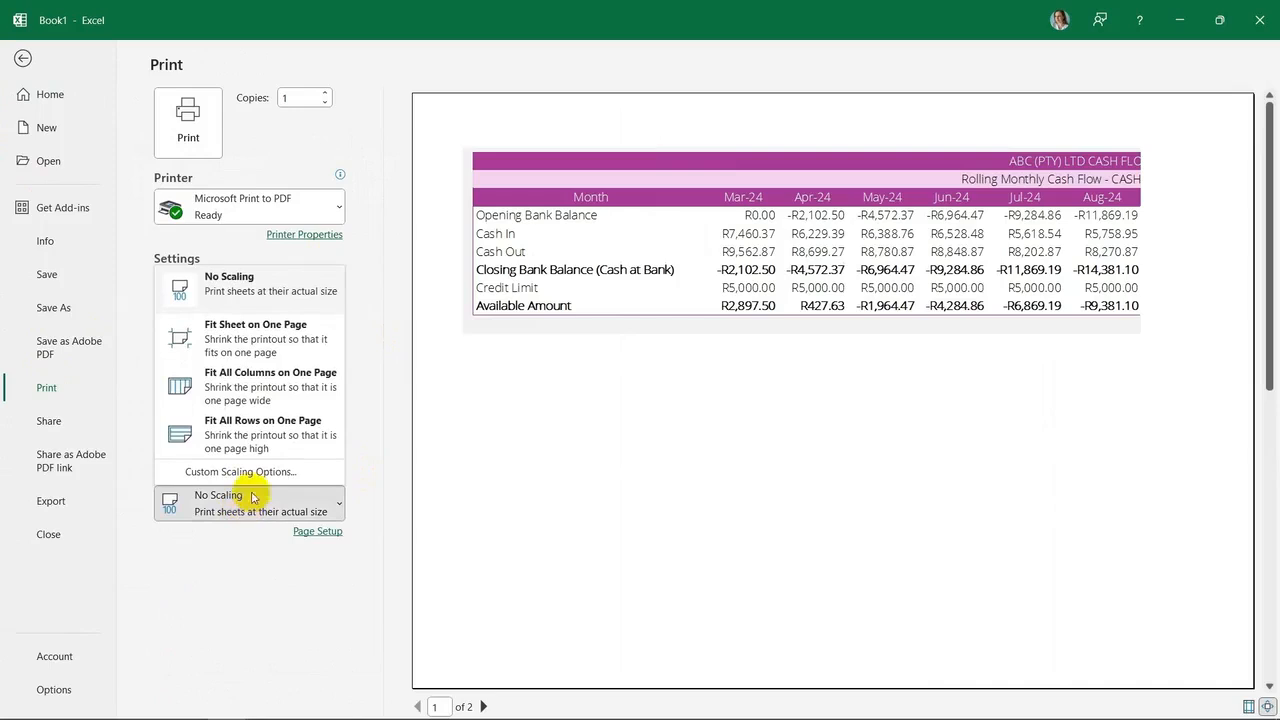
left_click(237, 436)
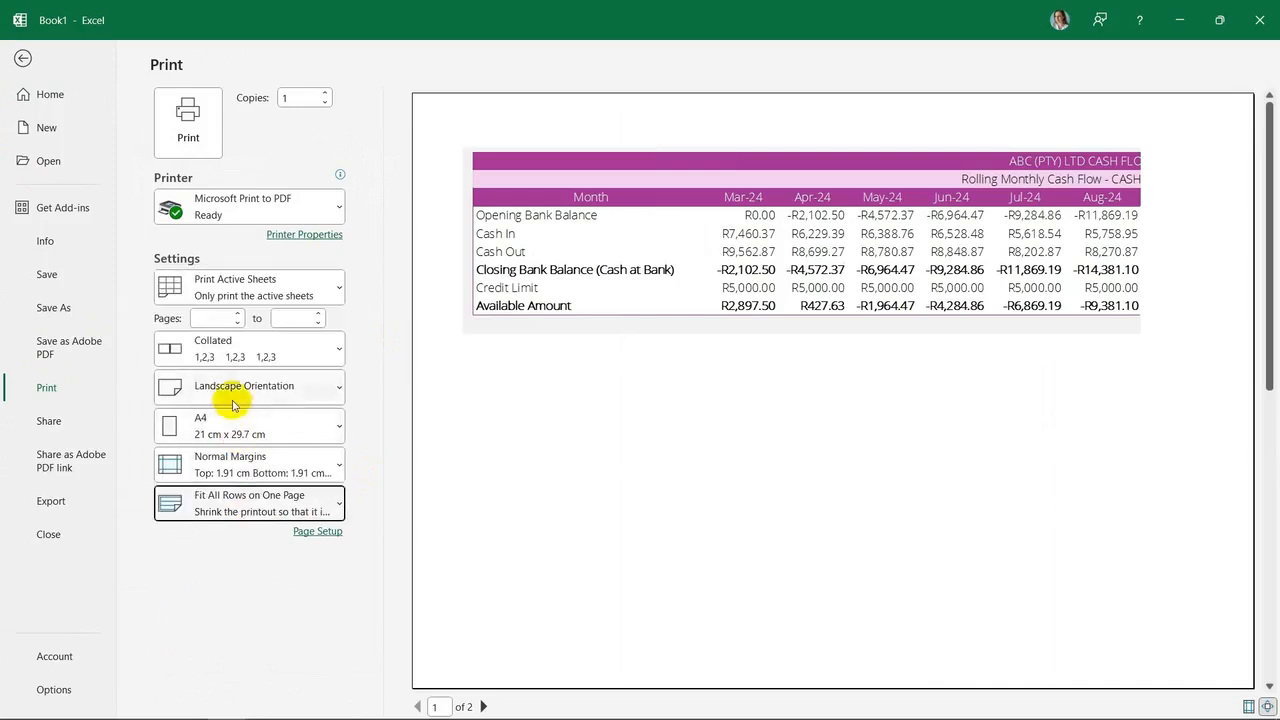
left_click(226, 510)
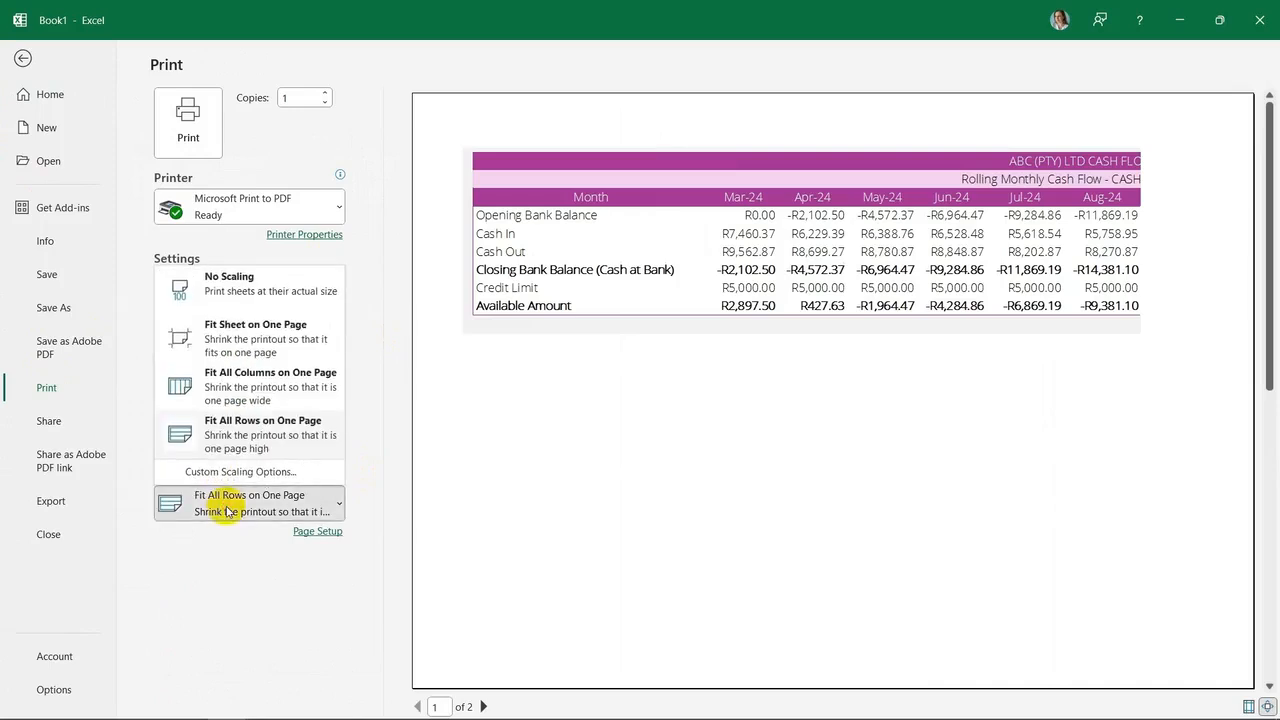
left_click(241, 333)
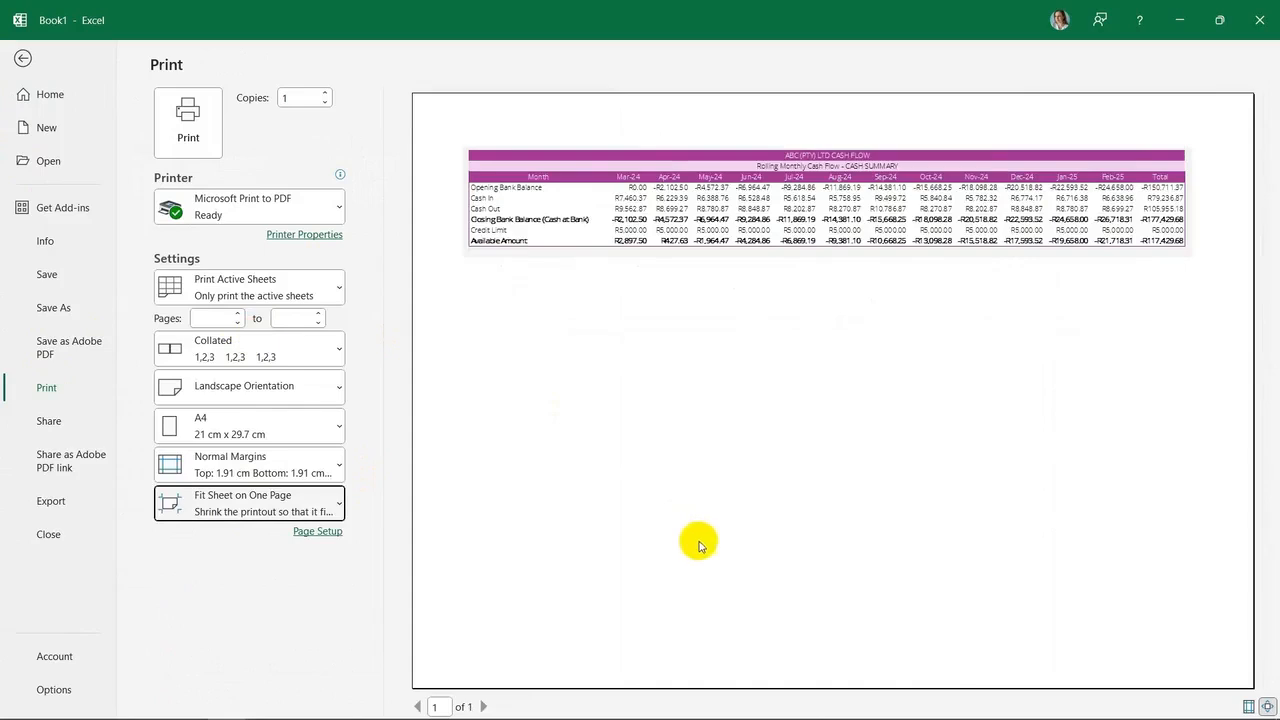
left_click(21, 60)
Go to the Cash In sheet and clear the existing customer receipt figures
left_click(592, 469)
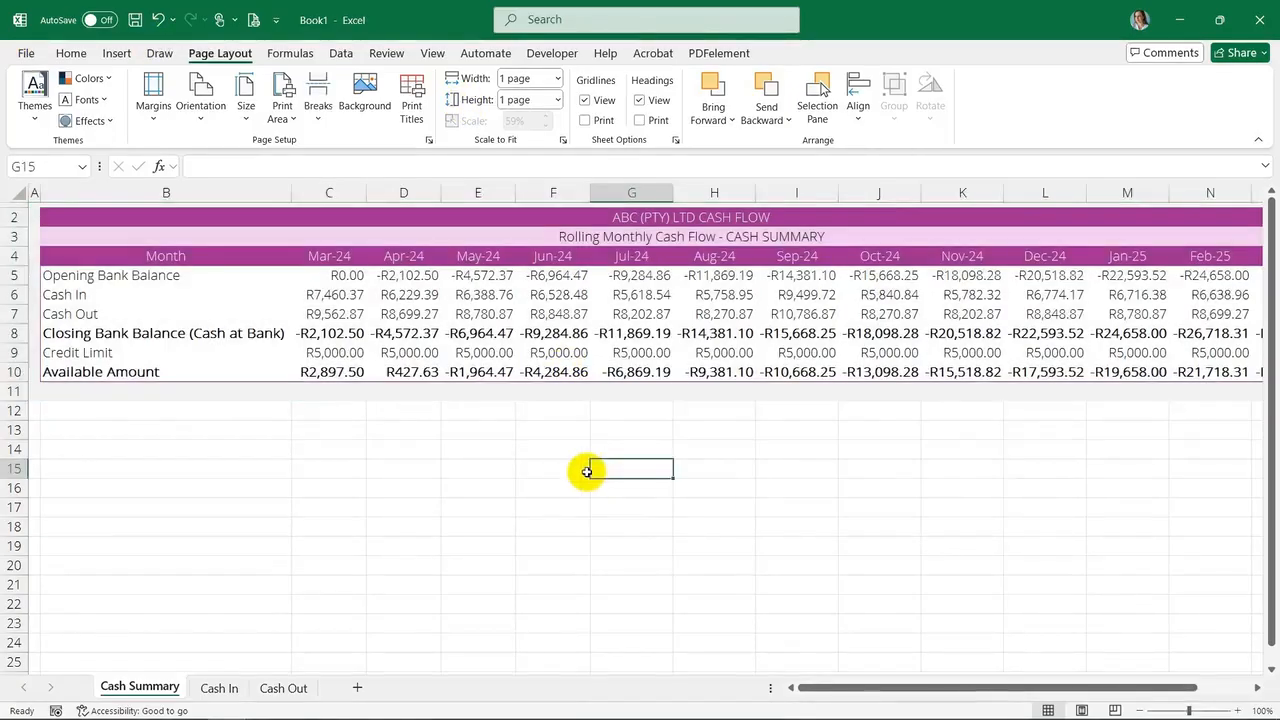
left_click(218, 688)
scroll(291, 551, "up", 12)
left_click_drag(180, 294, 1000, 317)
key("Delete")
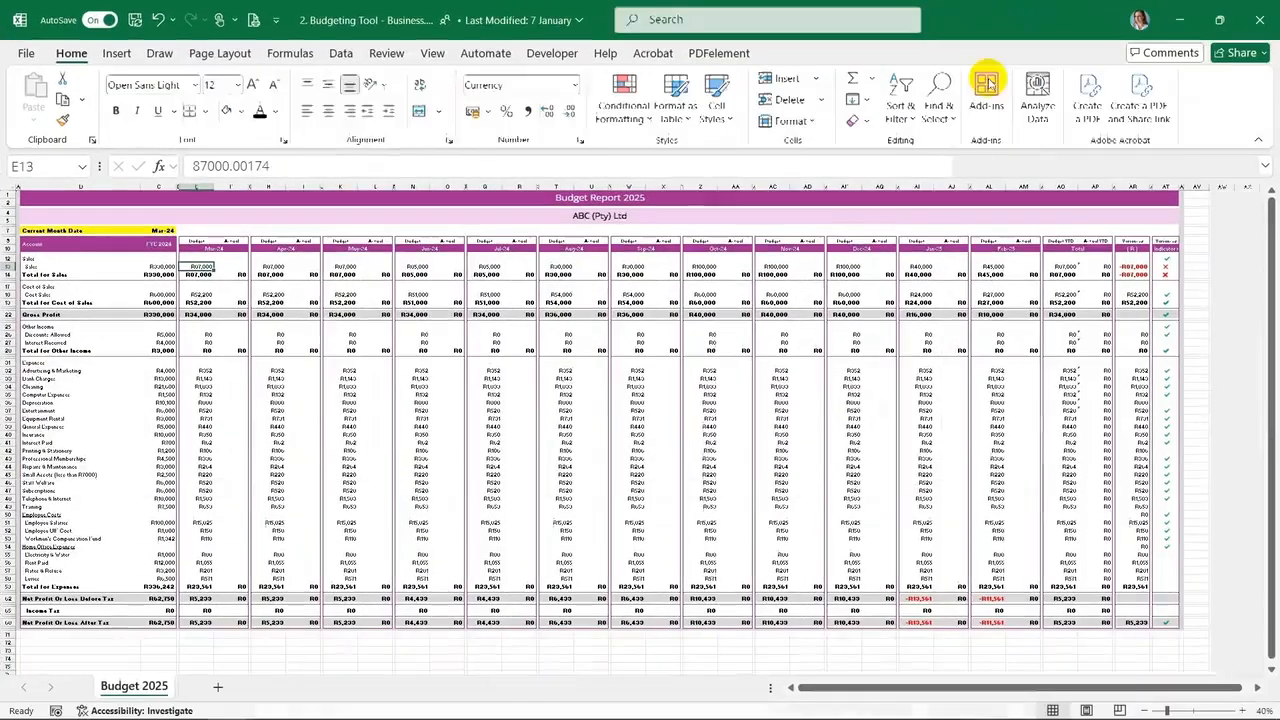
In the Budgeting Tool workbook, select the monthly budgeted sales figures from Mar-24 to Feb-25
left_click_drag(345, 379, 345, 370)
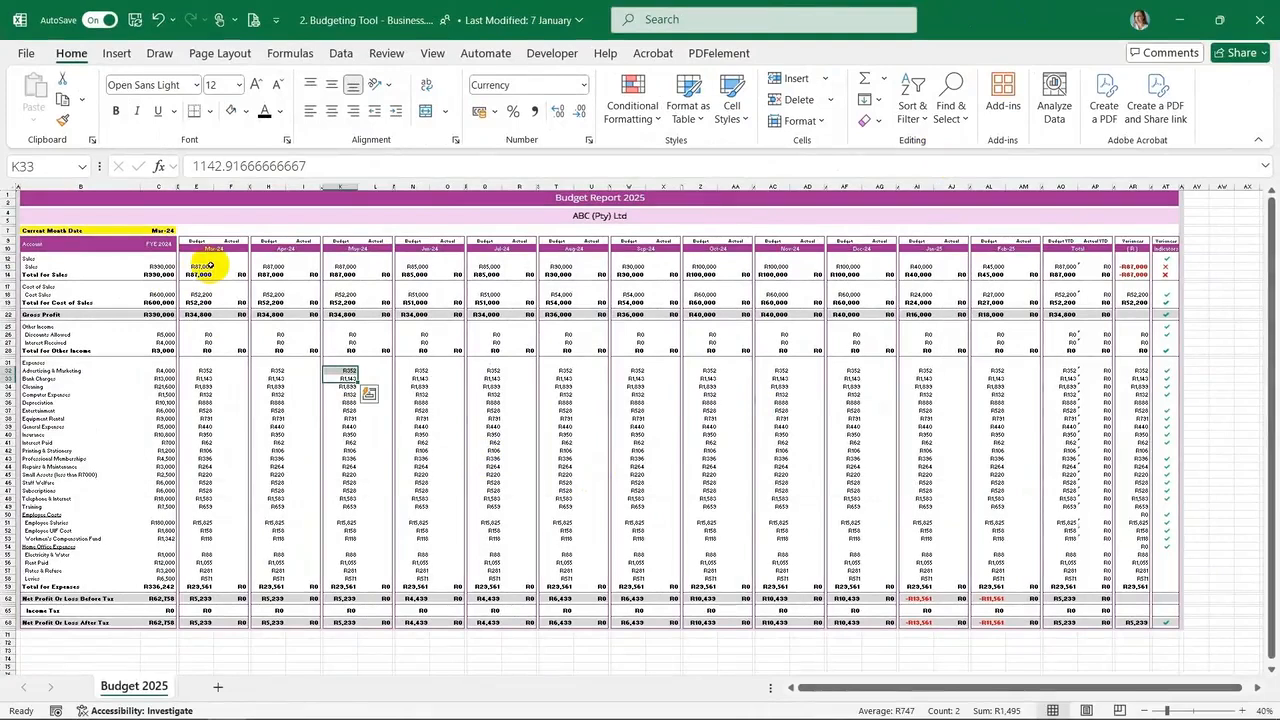
left_click(213, 269)
left_click(272, 266)
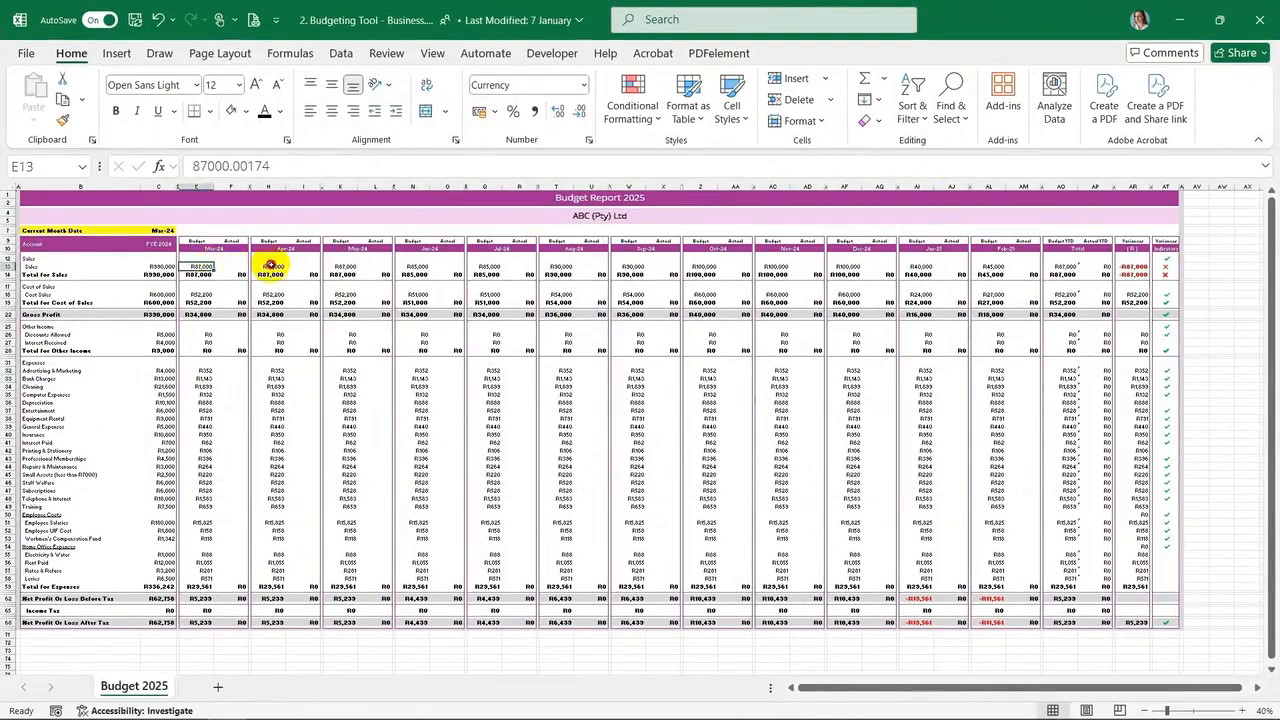
left_click(338, 266)
left_click(410, 266)
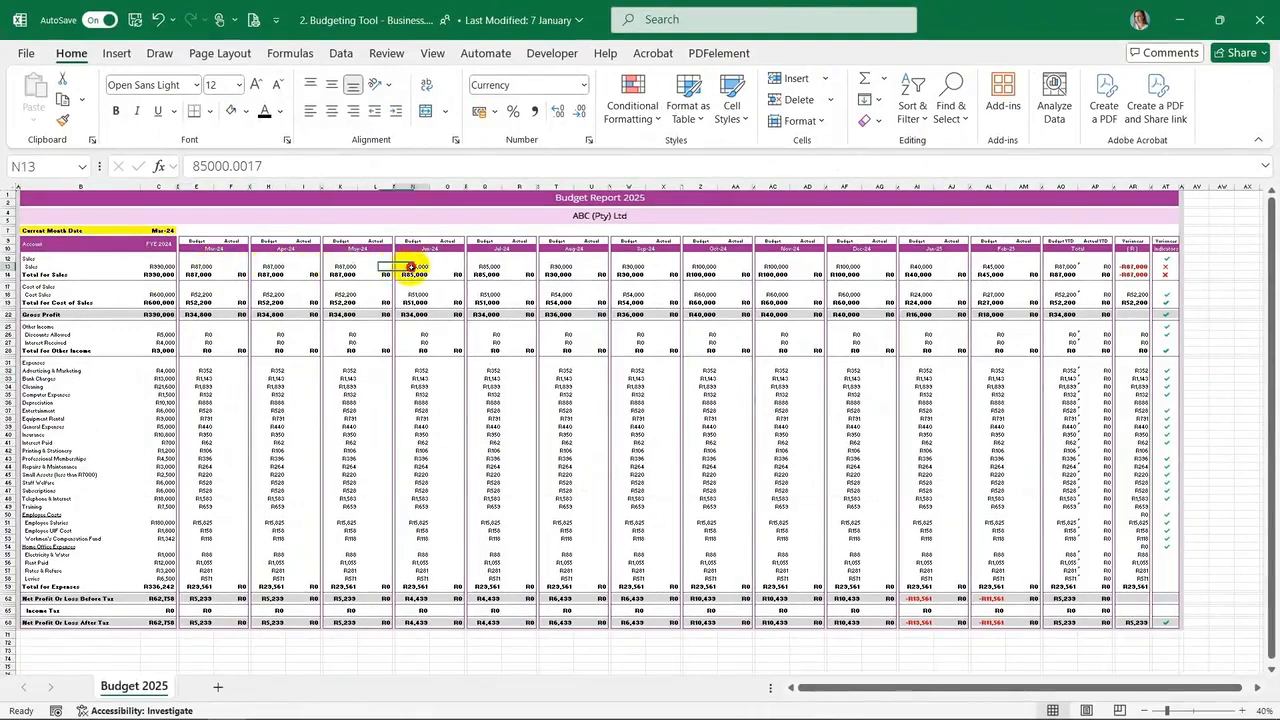
left_click(486, 266)
left_click(557, 266)
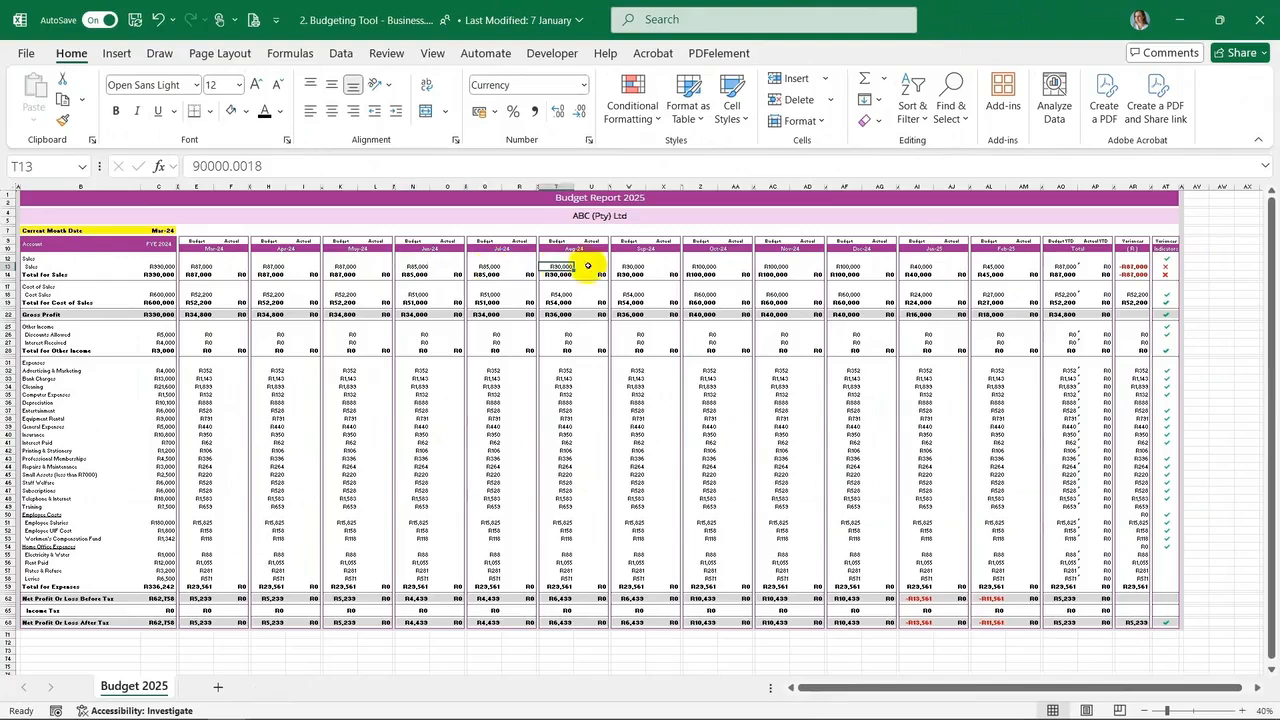
left_click(634, 266)
left_click(707, 265)
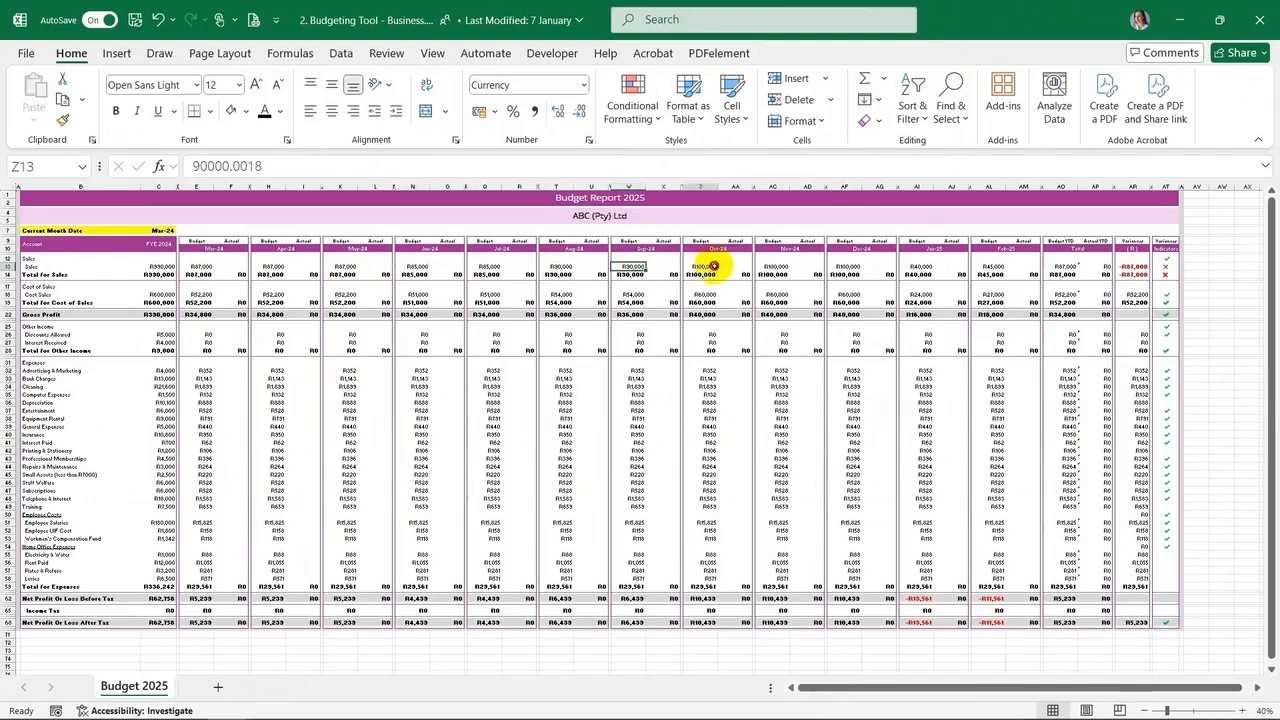
left_click(781, 266)
left_click(846, 266)
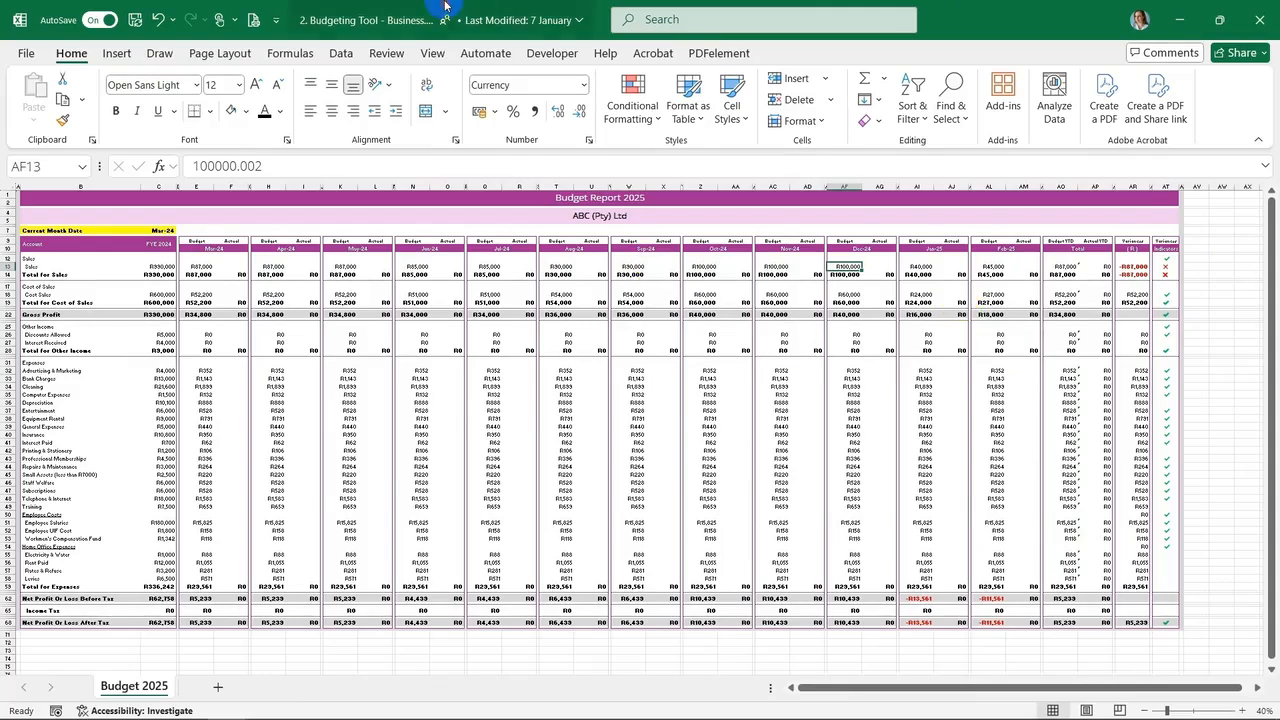
Paste the copied sales figures as values into row 16 of the Cash In sheet starting at C16
left_click_drag(446, 7, 22, 122)
right_click(190, 490)
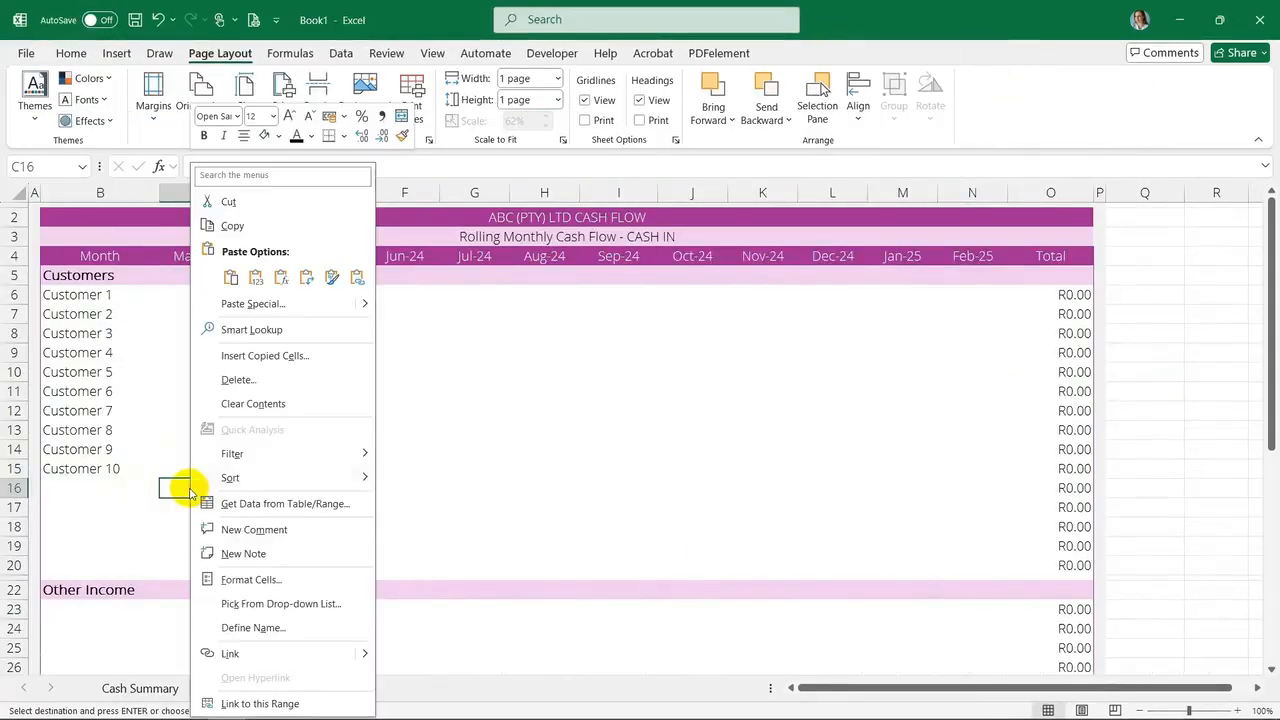
left_click(254, 278)
Autofit the widths of columns C through N on the Cash In sheet
left_click_drag(217, 194, 958, 223)
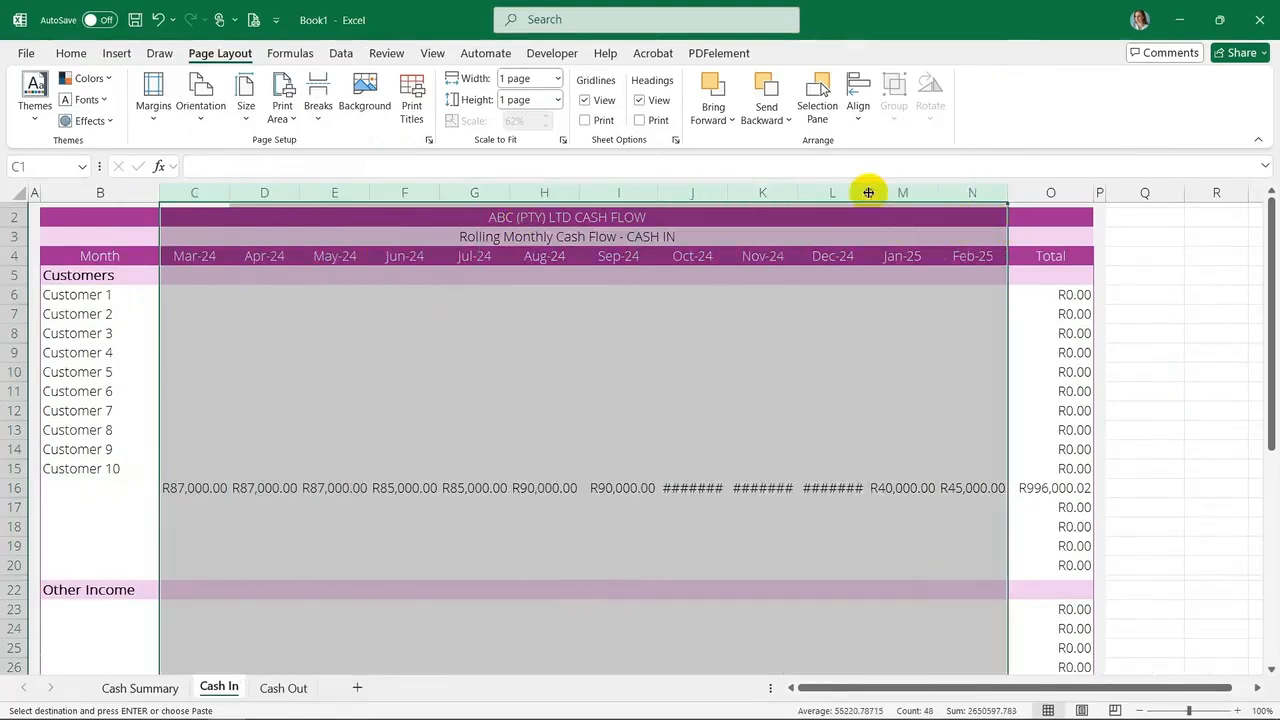
double_click(866, 191)
left_click(660, 412)
left_click(331, 366)
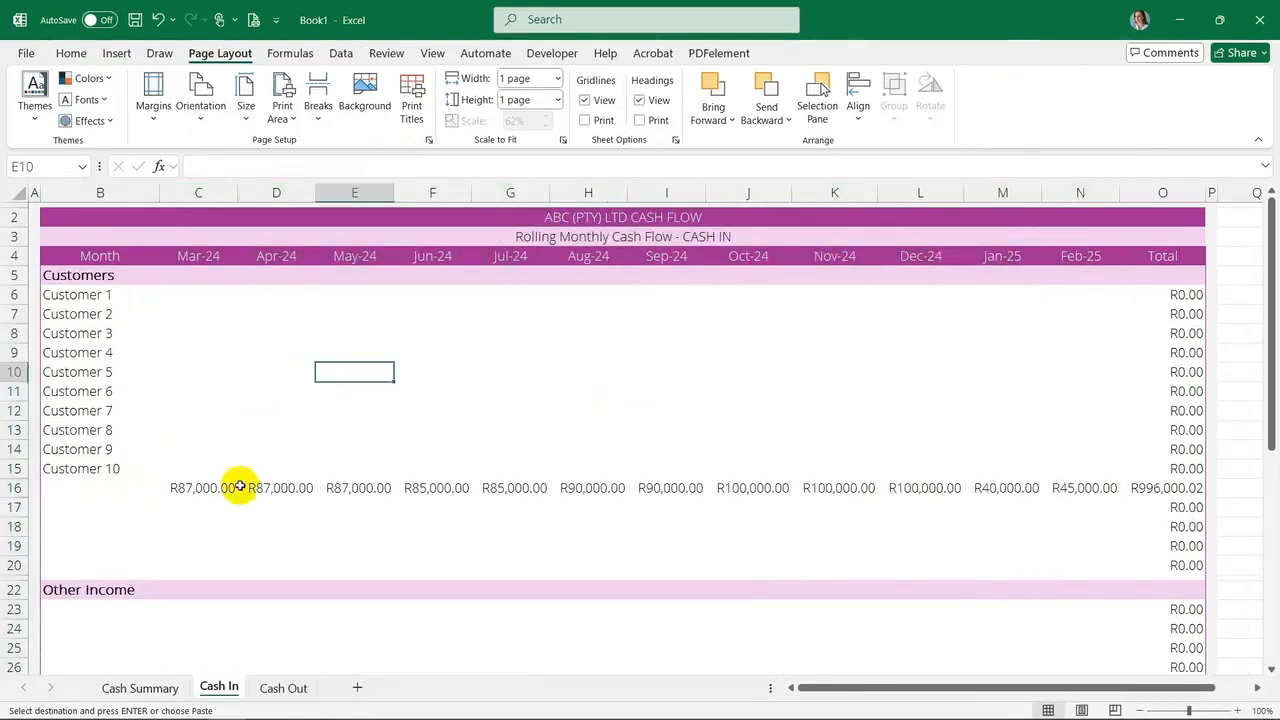
Compare the pasted Cash In sales row with the Other Income figures in the Budgeting Tool workbook
left_click(240, 486)
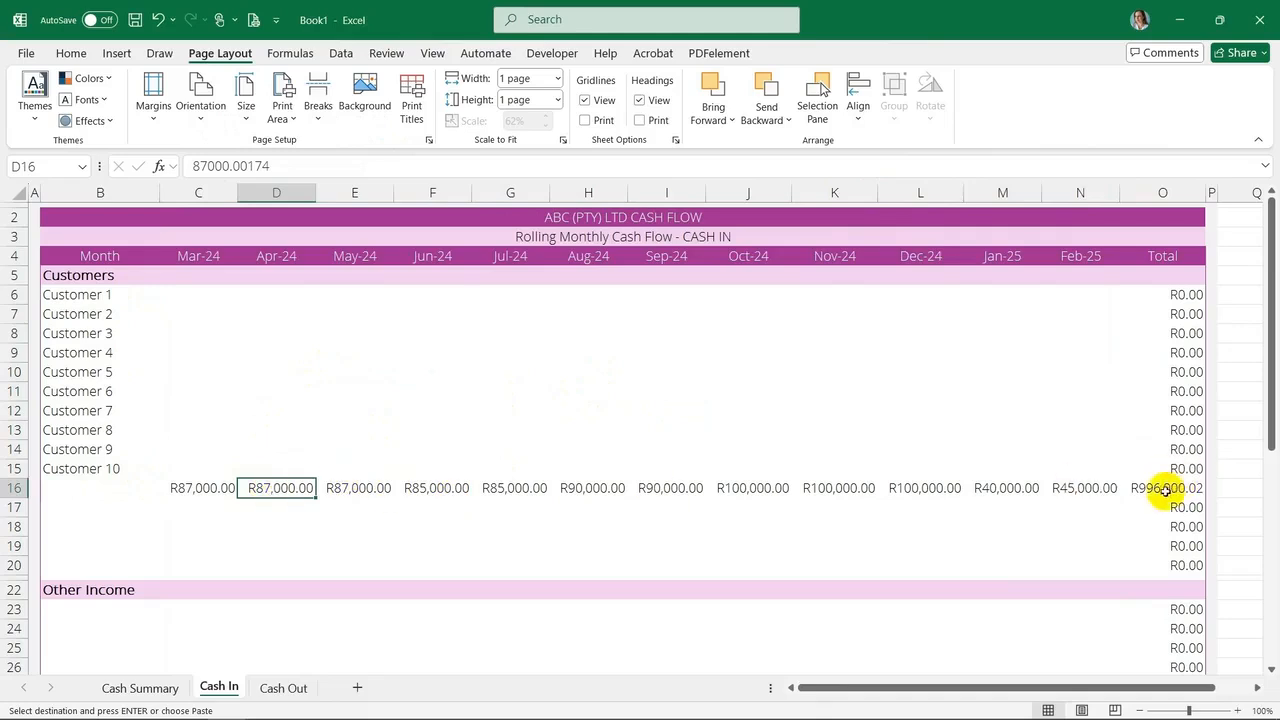
left_click(204, 489)
key("alt+Tab")
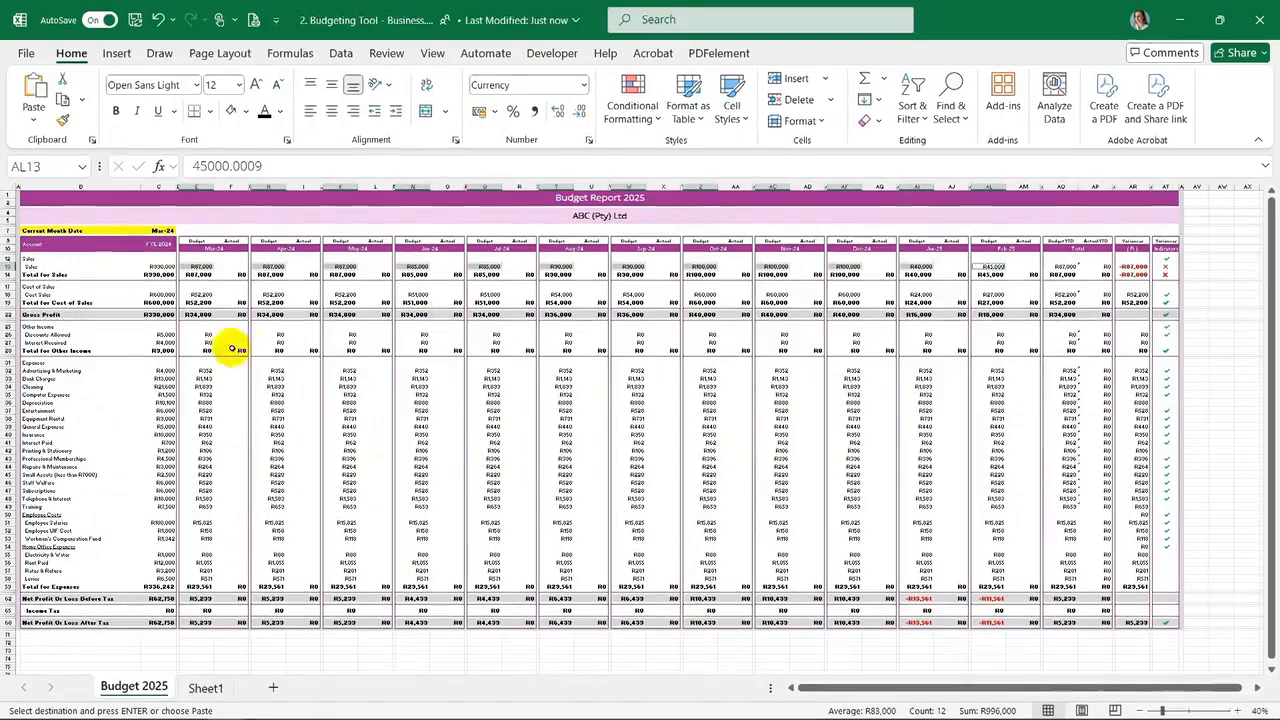
left_click_drag(162, 334, 164, 340)
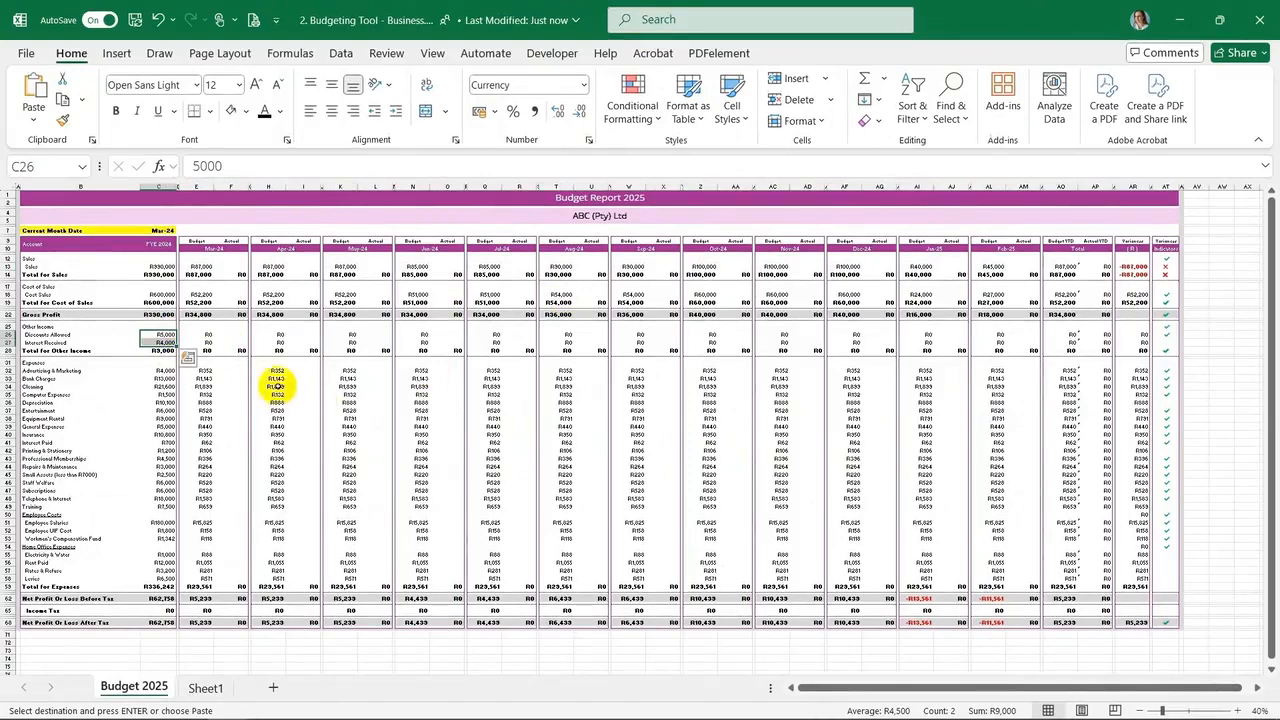
key("alt+Tab")
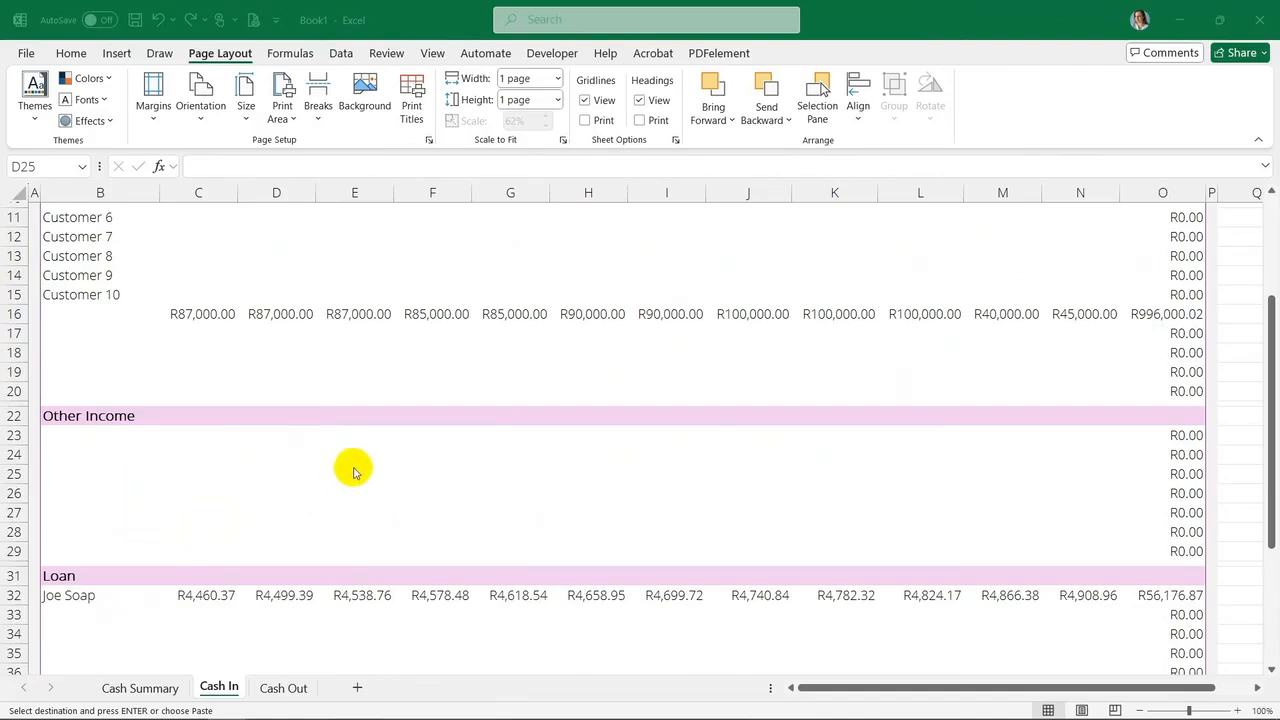
Clear the Joe Soap loan row, label and monthly amounts, on the Cash In sheet
scroll(270, 580, "down", 5)
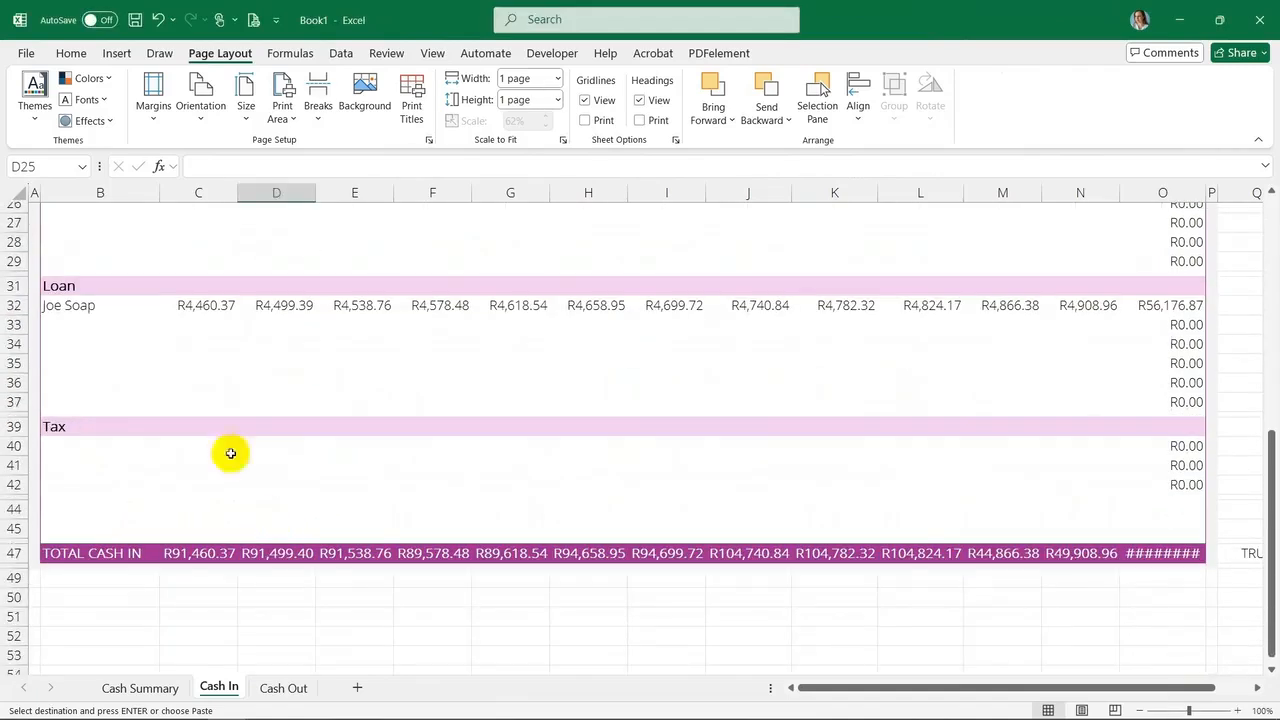
left_click(198, 400)
left_click(150, 305)
left_click_drag(163, 307, 1054, 305)
key("Delete")
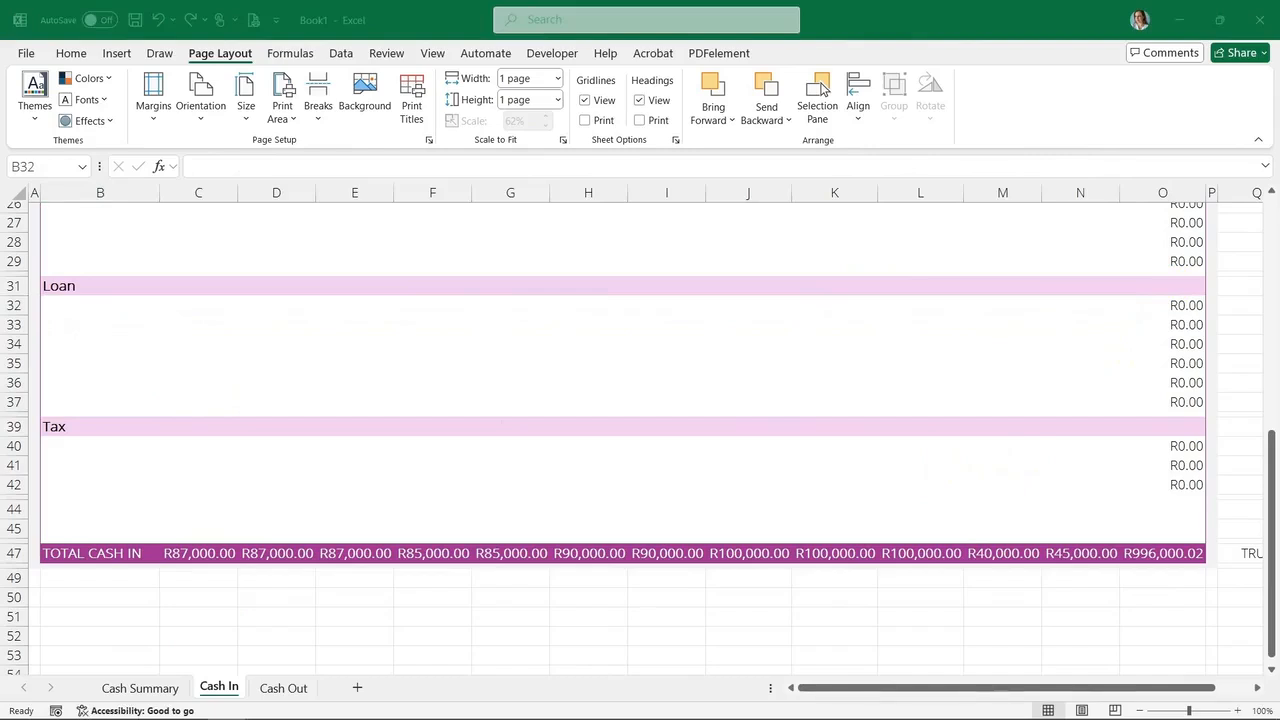
Switch to the Cash Out sheet and clear the Payroll Costs monthly amounts under Other Expenses
scroll(820, 88, "up", 4)
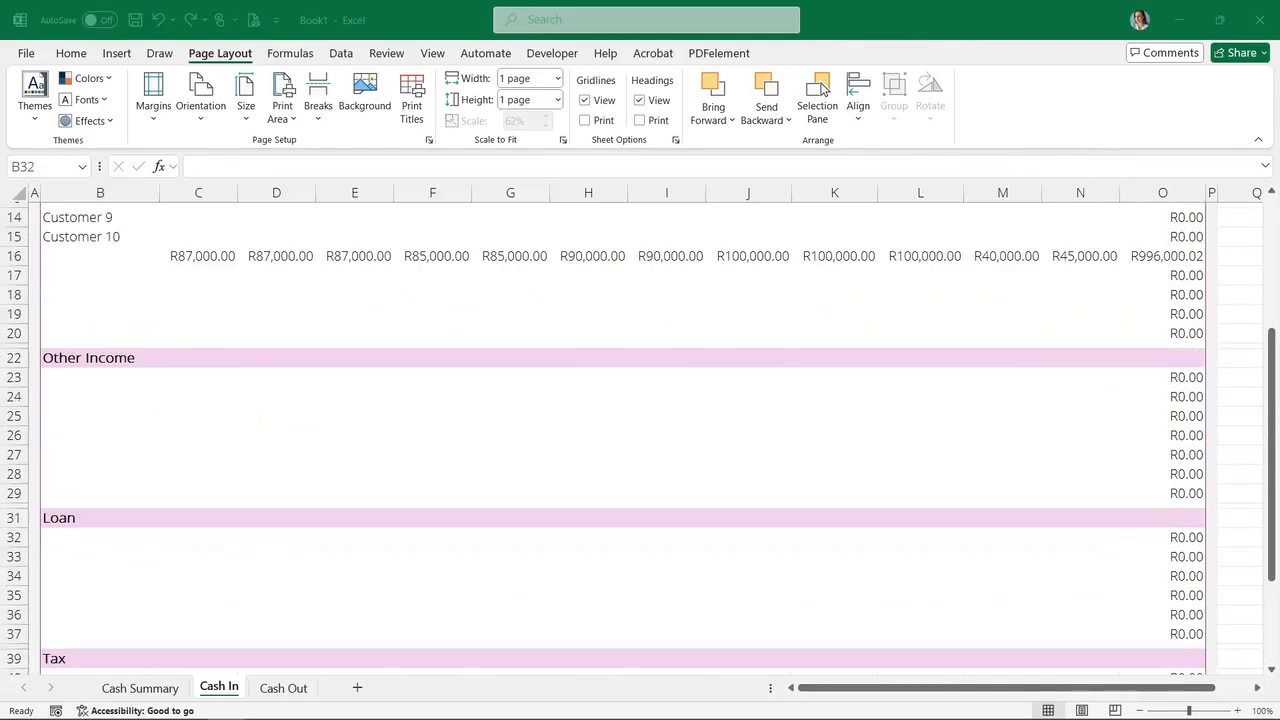
scroll(150, 450, "up", 2)
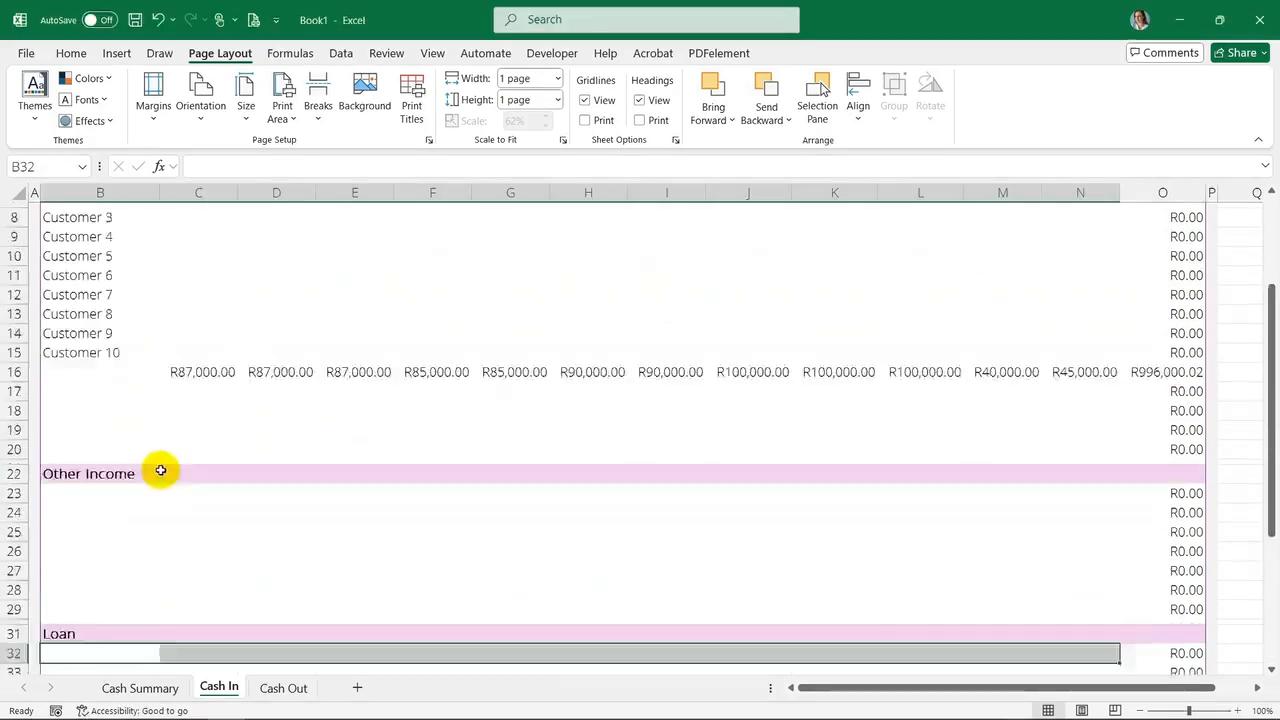
scroll(386, 491, "down", 6)
left_click(283, 688)
scroll(300, 486, "up", 7)
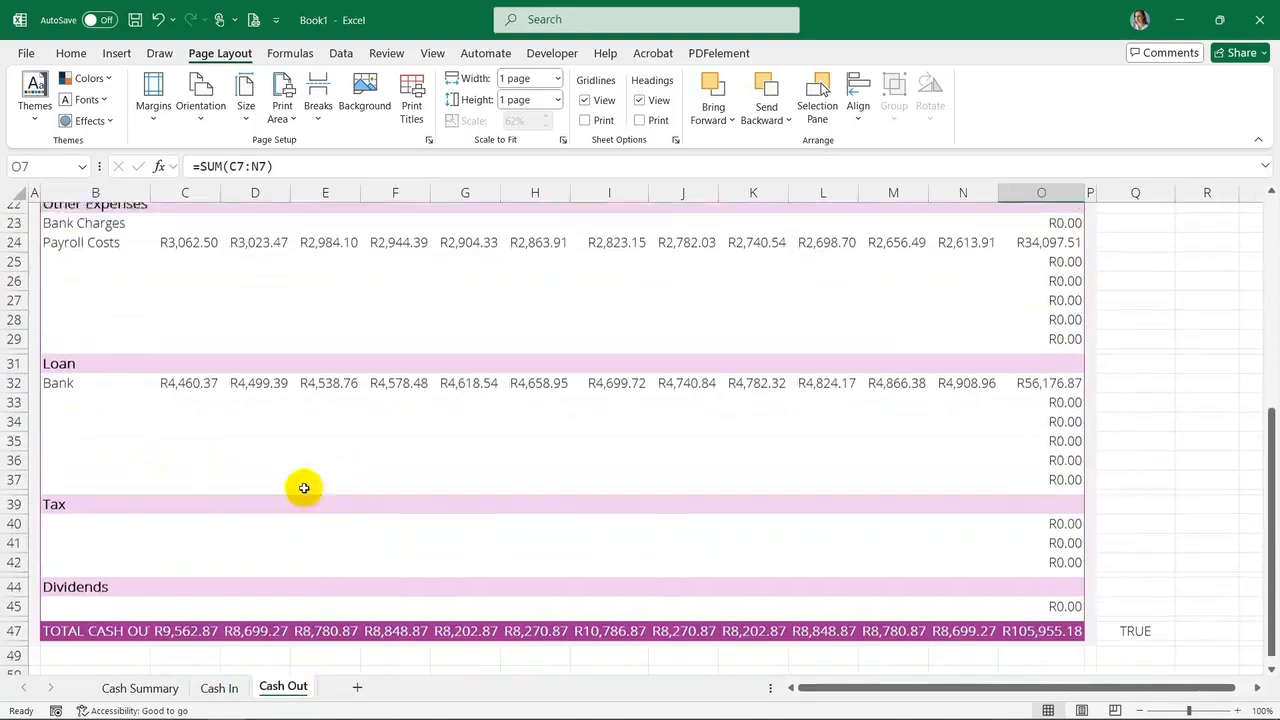
left_click_drag(194, 292, 977, 306)
scroll(354, 506, "down", 4)
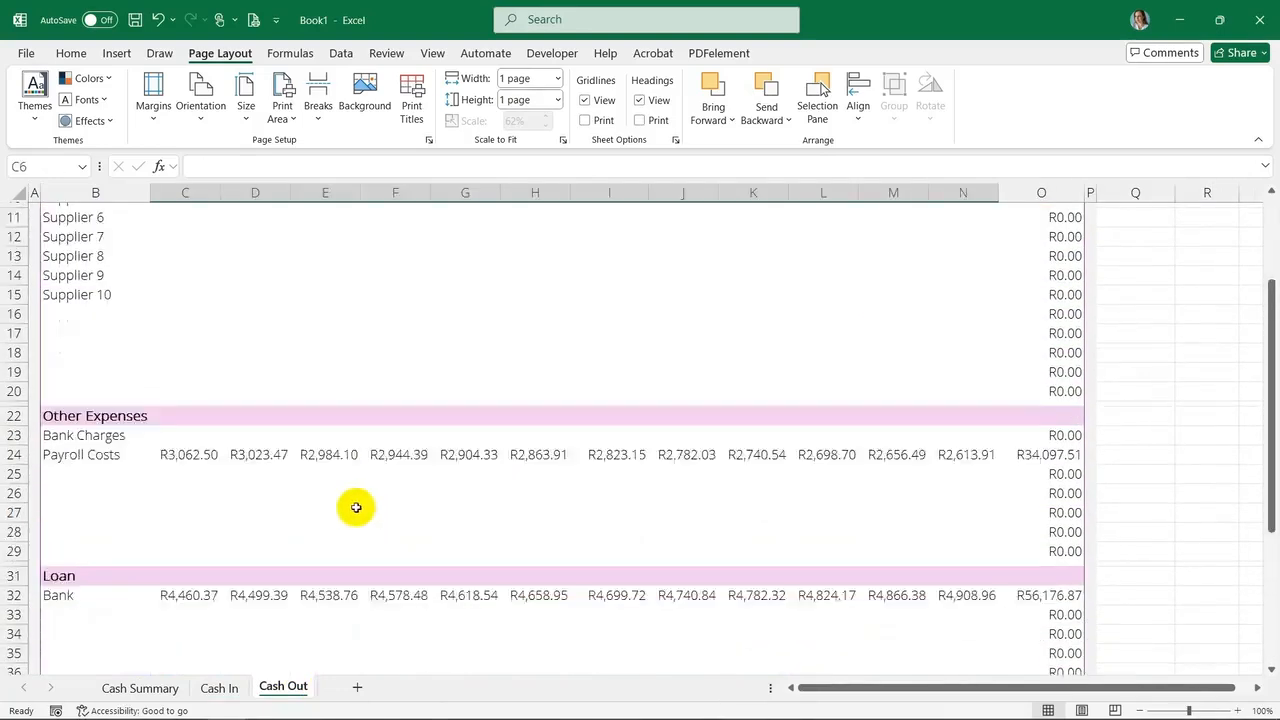
left_click_drag(183, 397, 957, 400)
key("Delete")
Clear the Bank loan monthly amounts and its label in row 32 of the Cash Out sheet
left_click_drag(175, 537, 983, 535)
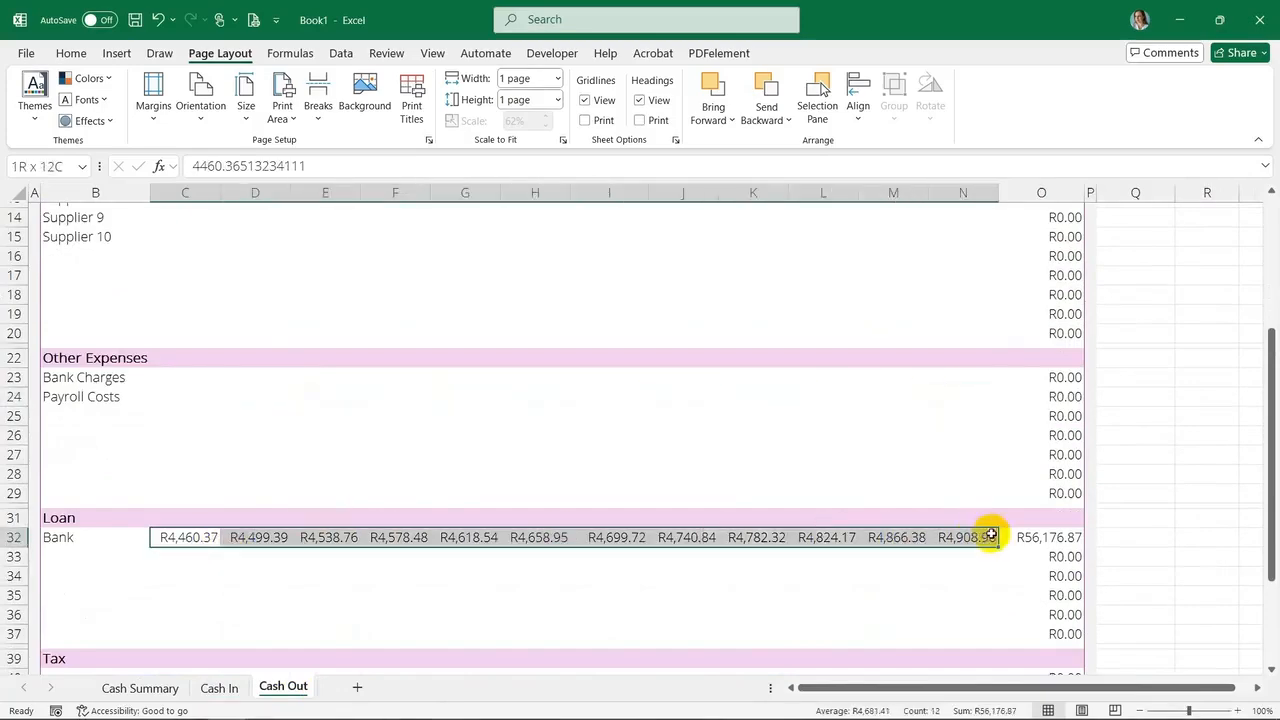
key("Delete")
left_click(50, 535)
key("Delete")
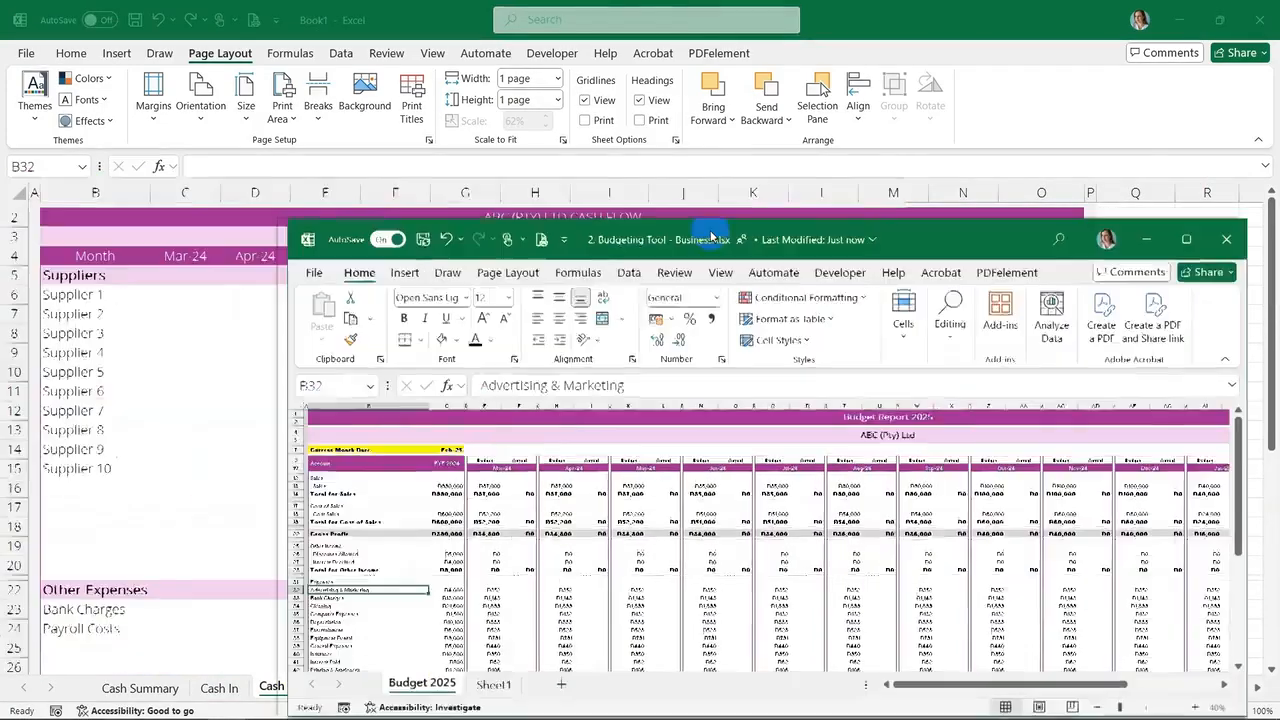
Paste the budget's monthly expense amounts as values into Cash Out rows 6 to 11 for Mar-24 to Feb-25
left_click_drag(720, 226, 878, 8)
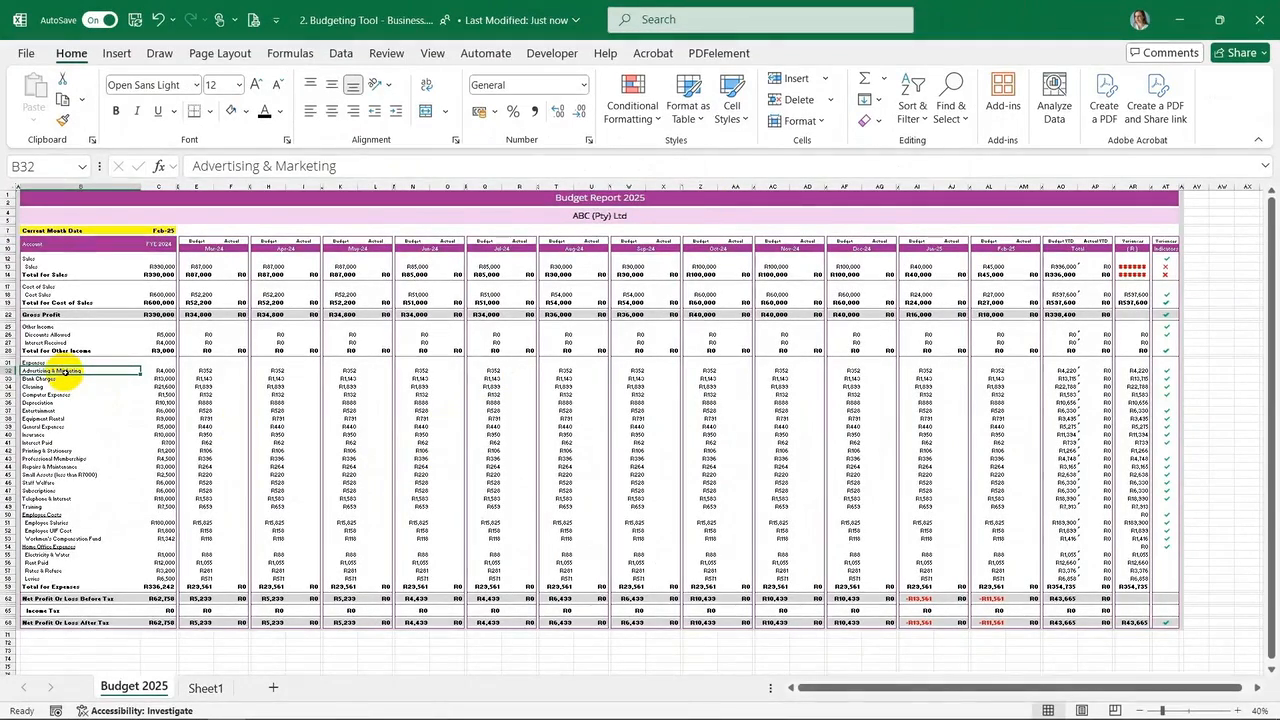
left_click_drag(64, 372, 104, 364)
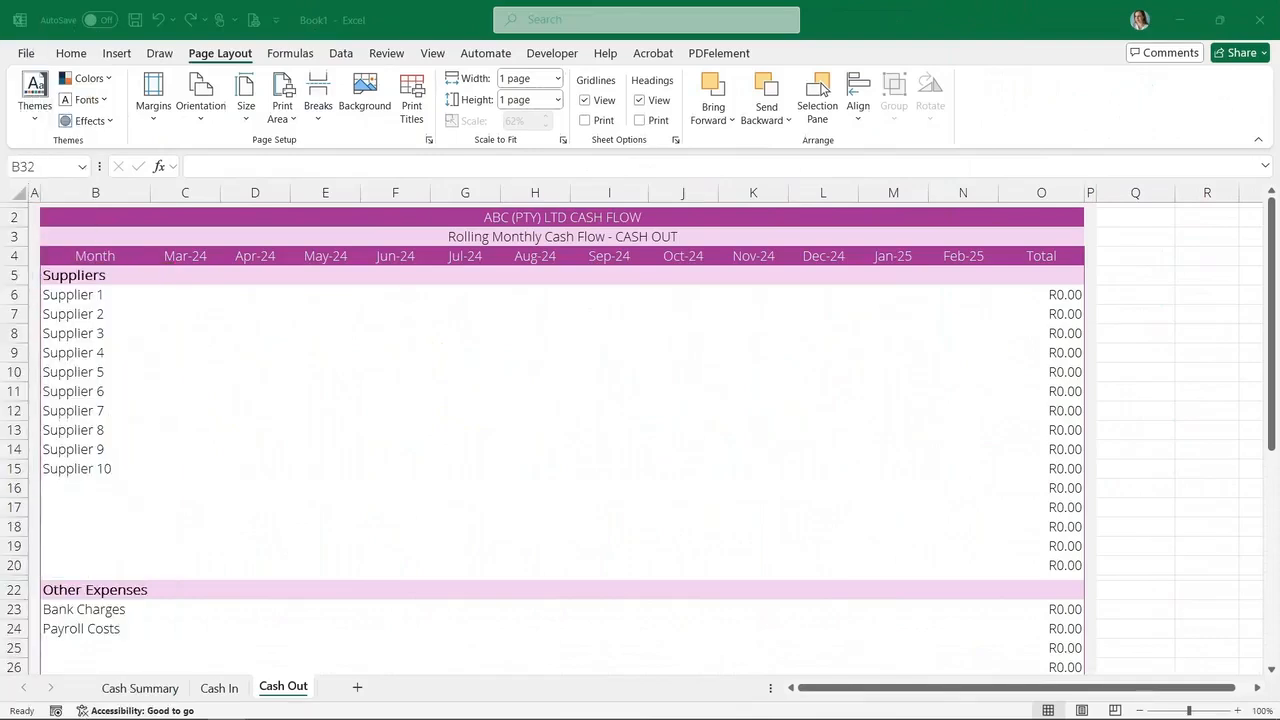
right_click(185, 295)
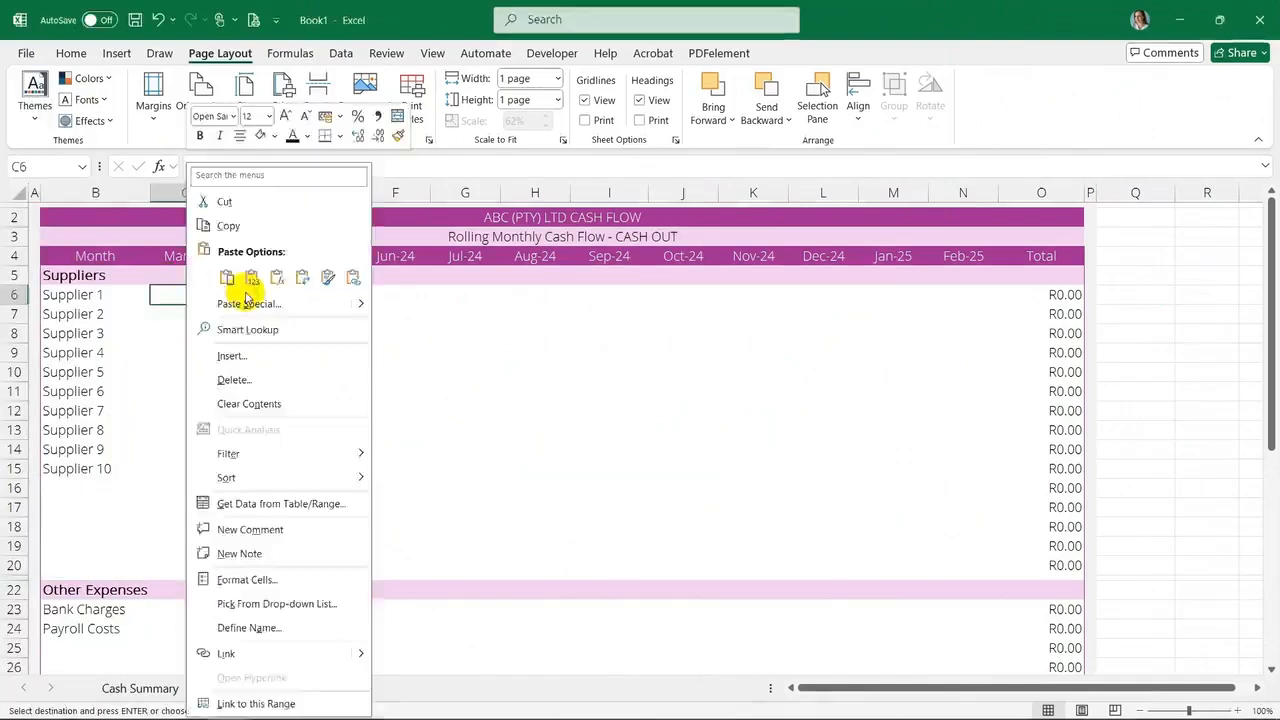
left_click(249, 280)
right_click(185, 314)
left_click(248, 281)
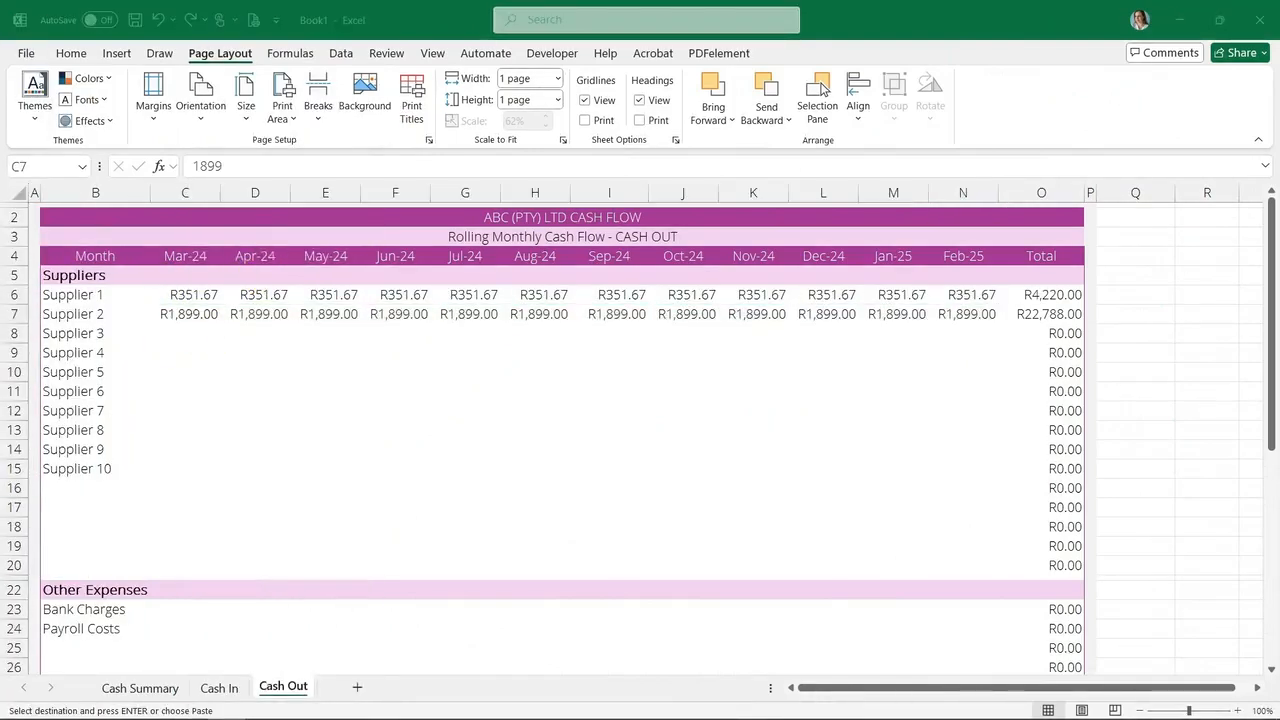
right_click(185, 333)
left_click(248, 281)
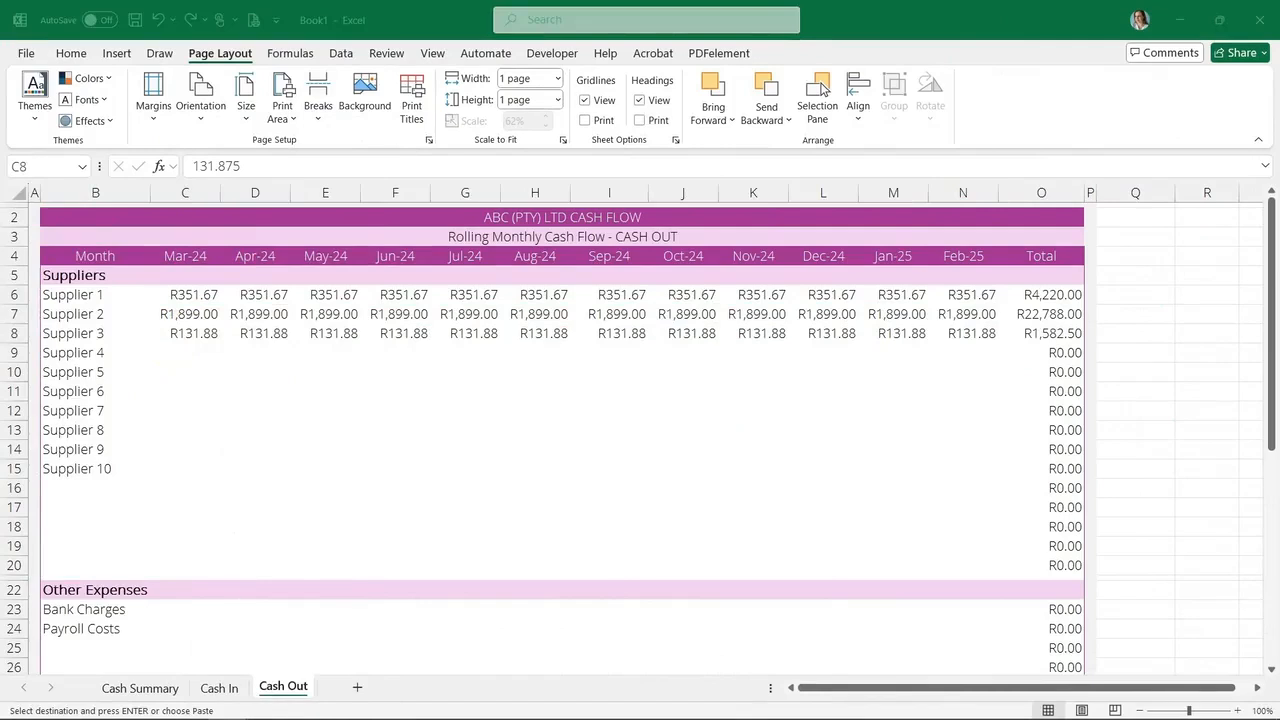
right_click(185, 353)
left_click(248, 284)
left_click(185, 372)
right_click(185, 372)
left_click(248, 290)
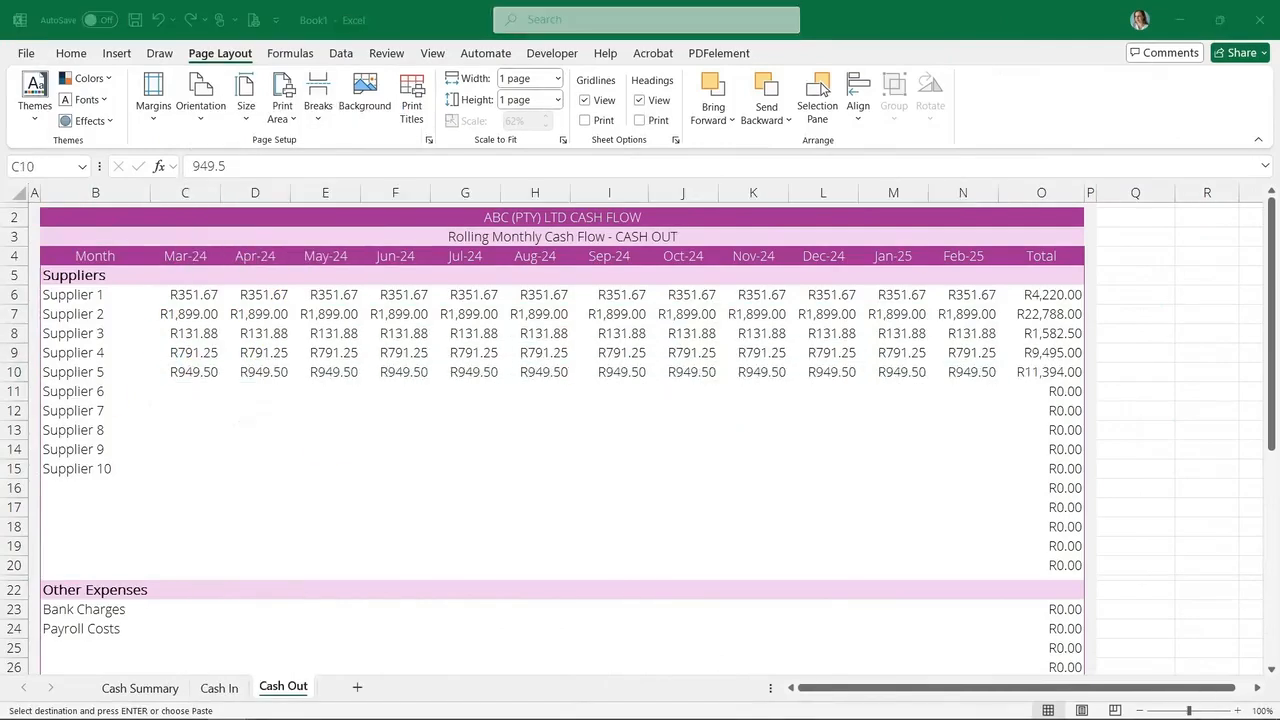
right_click(185, 391)
left_click(248, 300)
Replace the supplier labels in B6 to B11 with Advertising & Marketing, Cleaning, Computer Expenses, Equipment Rental, Insurance and Printing & Stationery
right_click(95, 295)
left_click(158, 281)
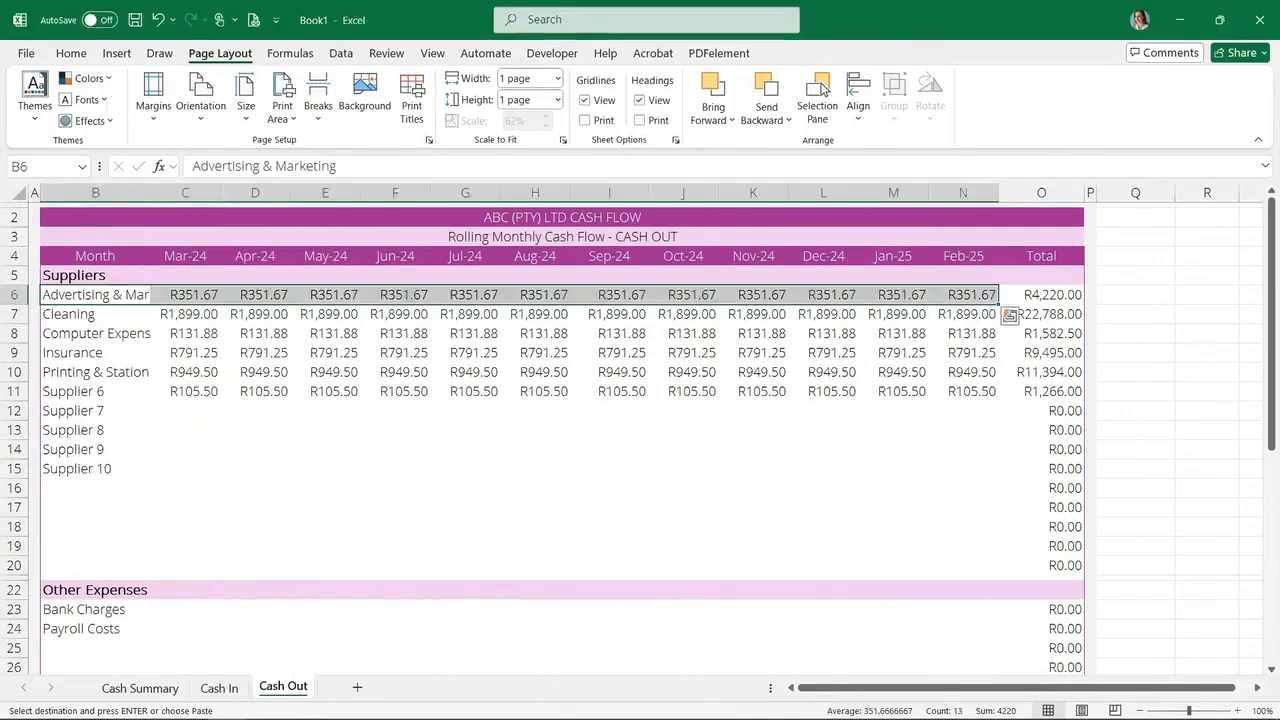
right_click(85, 315)
left_click(148, 281)
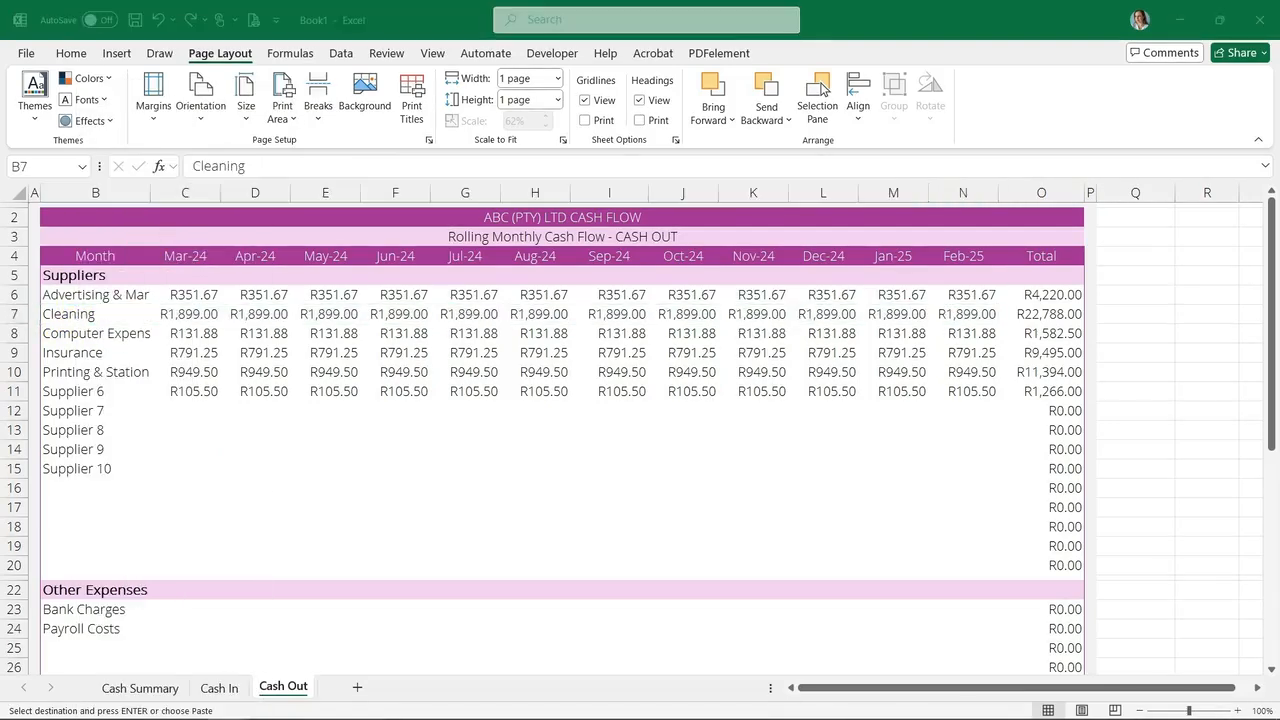
right_click(133, 337)
right_click(97, 357)
left_click(160, 281)
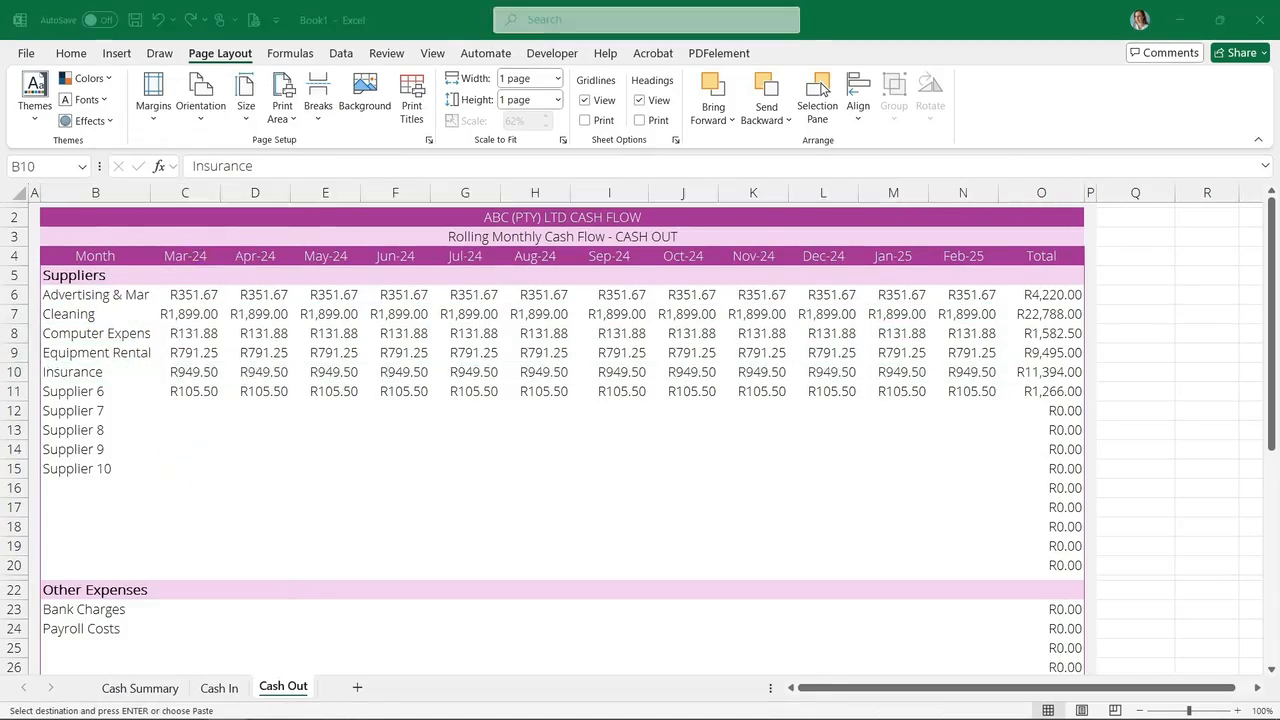
left_click(92, 392)
right_click(92, 392)
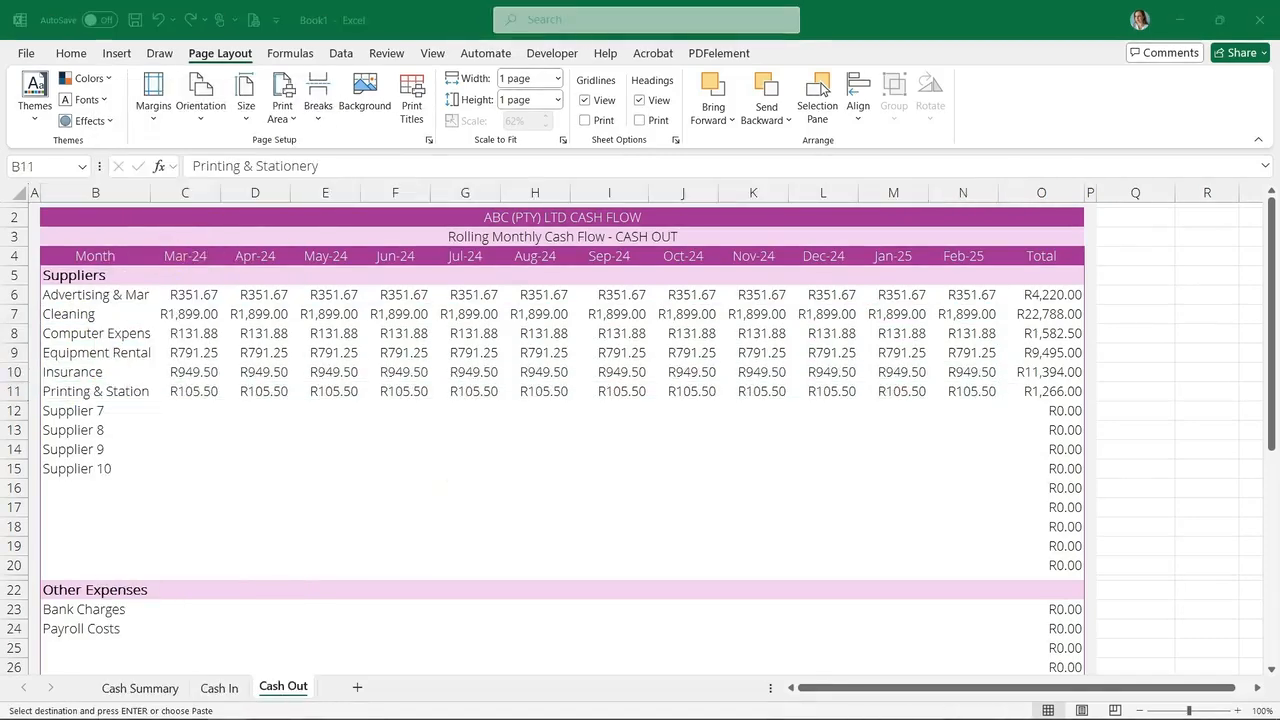
Paste the labels Professional Memberships, Subscriptions, Telephone & Internet and Training into B12 to B15
left_click(95, 411)
type("Professional Memberships\tR395.63\tR395.63\tR395.63\tR395.63\tR395.63\tR395.63\tR395.63\tR395.63\tR395.63\tR395.63\tR395.63\tR395.63")
left_click(95, 430)
type("Subscriptions\tR527.50\tR527.50\tR527.50\tR527.50\tR527.50\tR527.50\tR527.50\tR527.50\tR527.50\tR527.50\tR527.50\tR527.50")
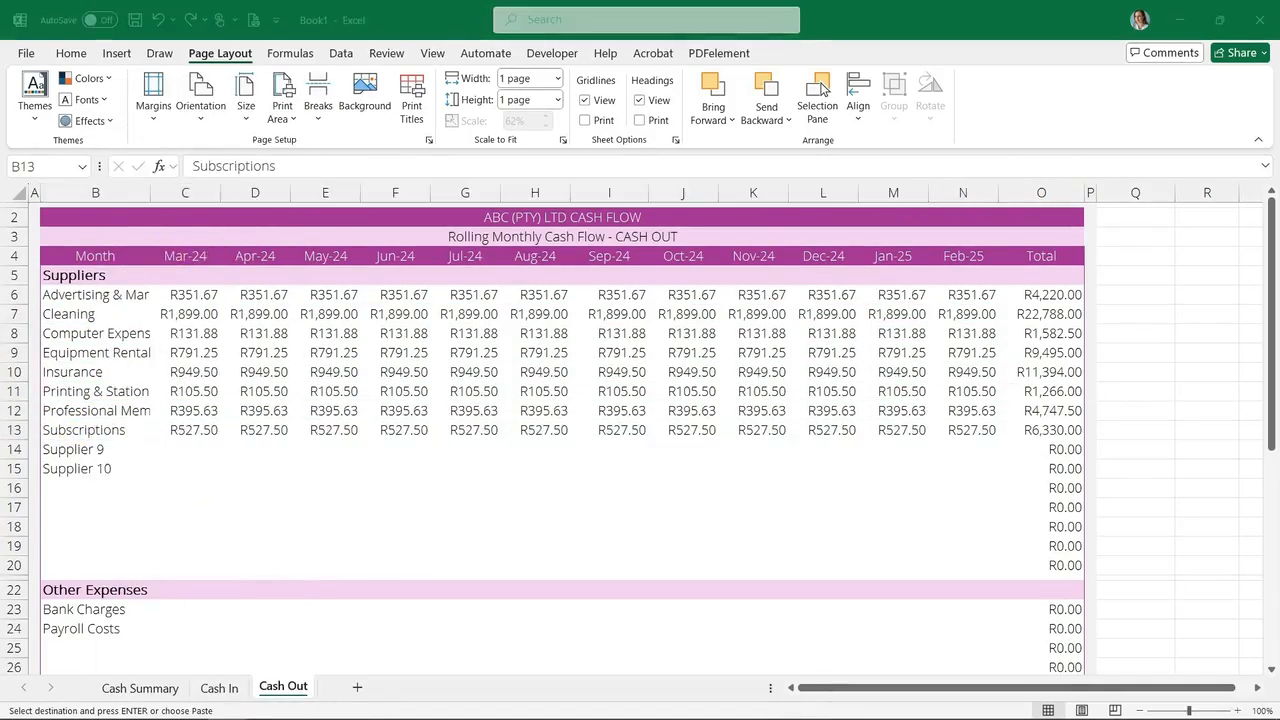
key("Escape")
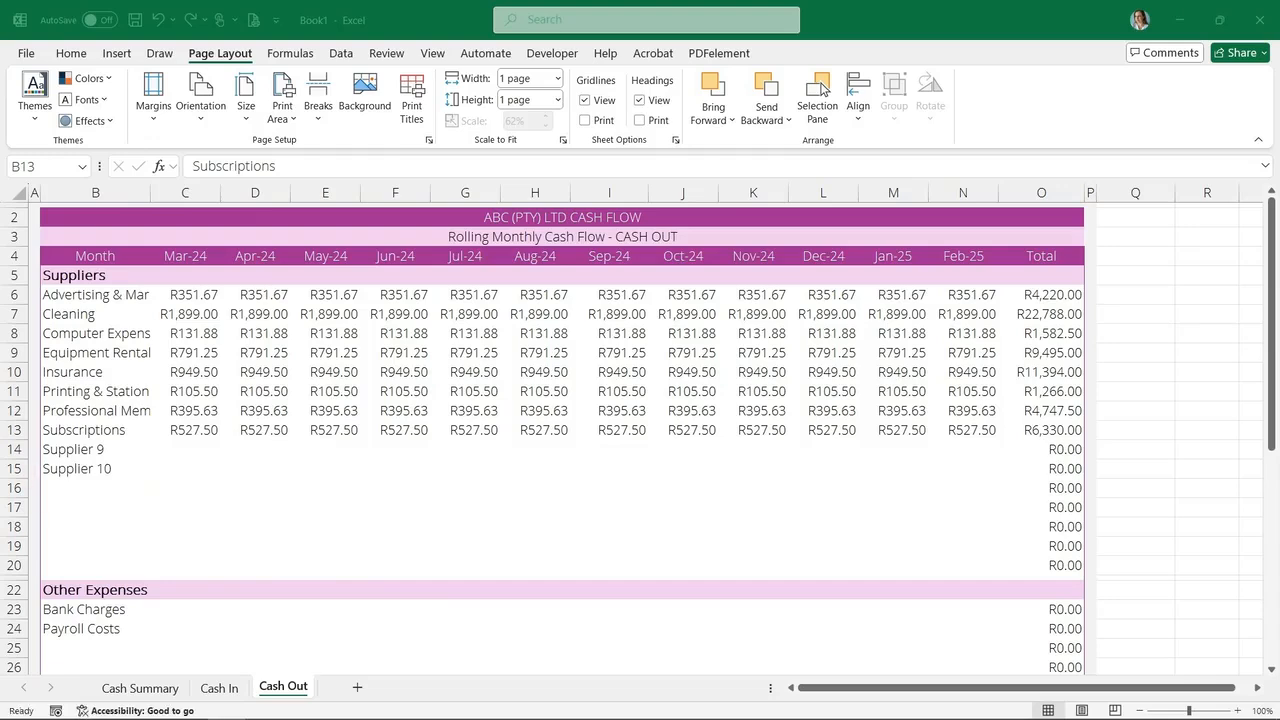
left_click(100, 449)
key("ctrl+v")
right_click(88, 468)
left_click(153, 255)
Clear the Bank Charges and Payroll Costs labels under Other Expenses
scroll(185, 445, "down", 4)
left_click_drag(90, 378, 102, 400)
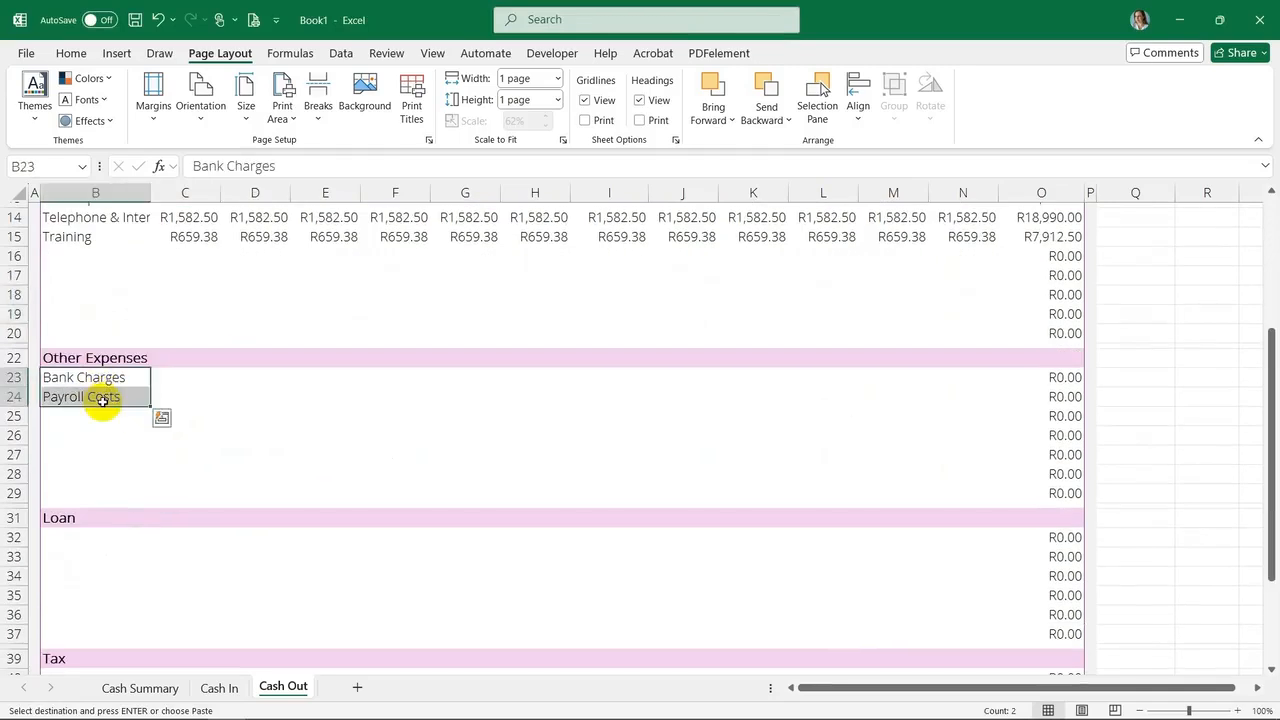
key("Delete")
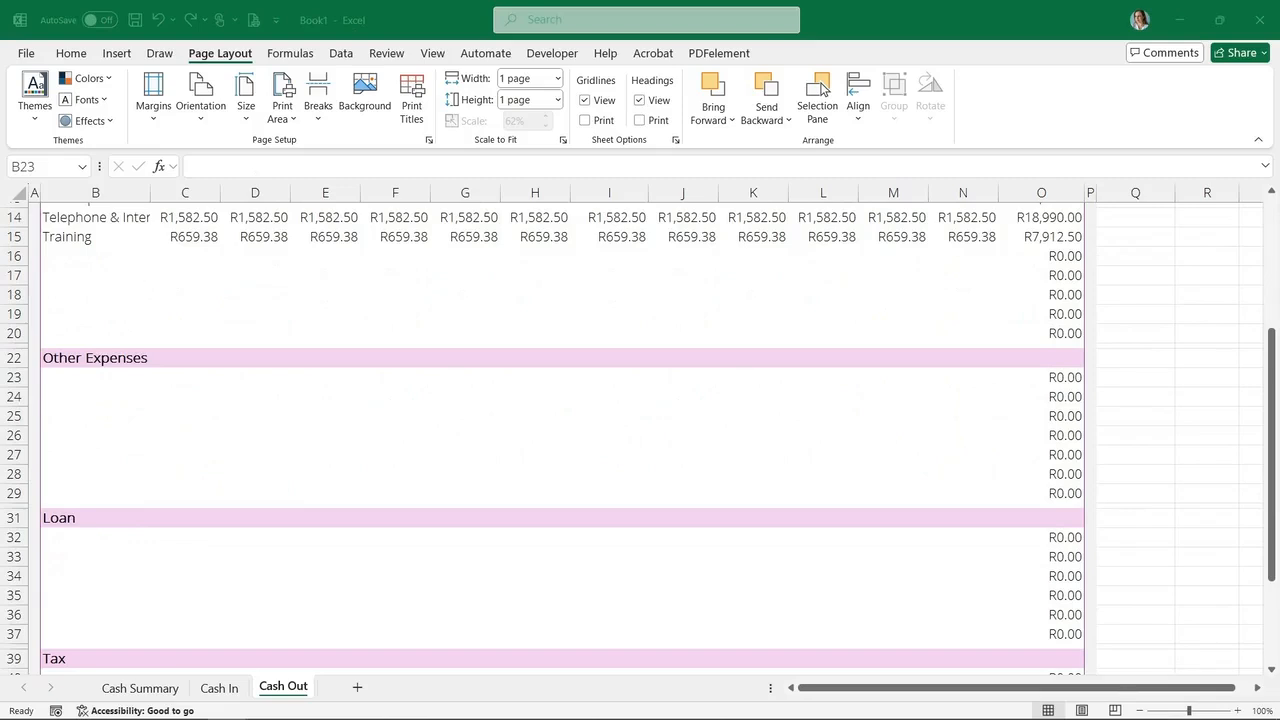
Paste Bank Charges, Entertainment and General Expenses rows with their monthly amounts into rows 23 to 25
right_click(86, 377)
left_click(123, 277)
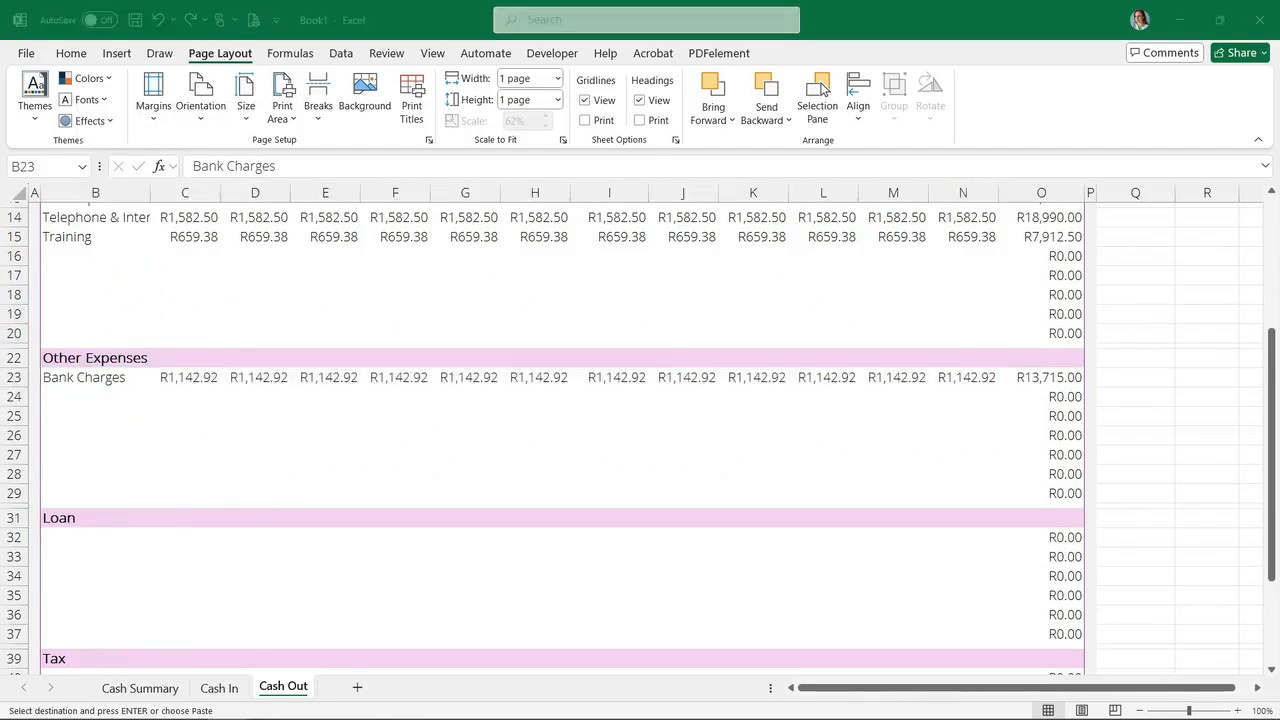
left_click(91, 394)
right_click(91, 394)
left_click(163, 277)
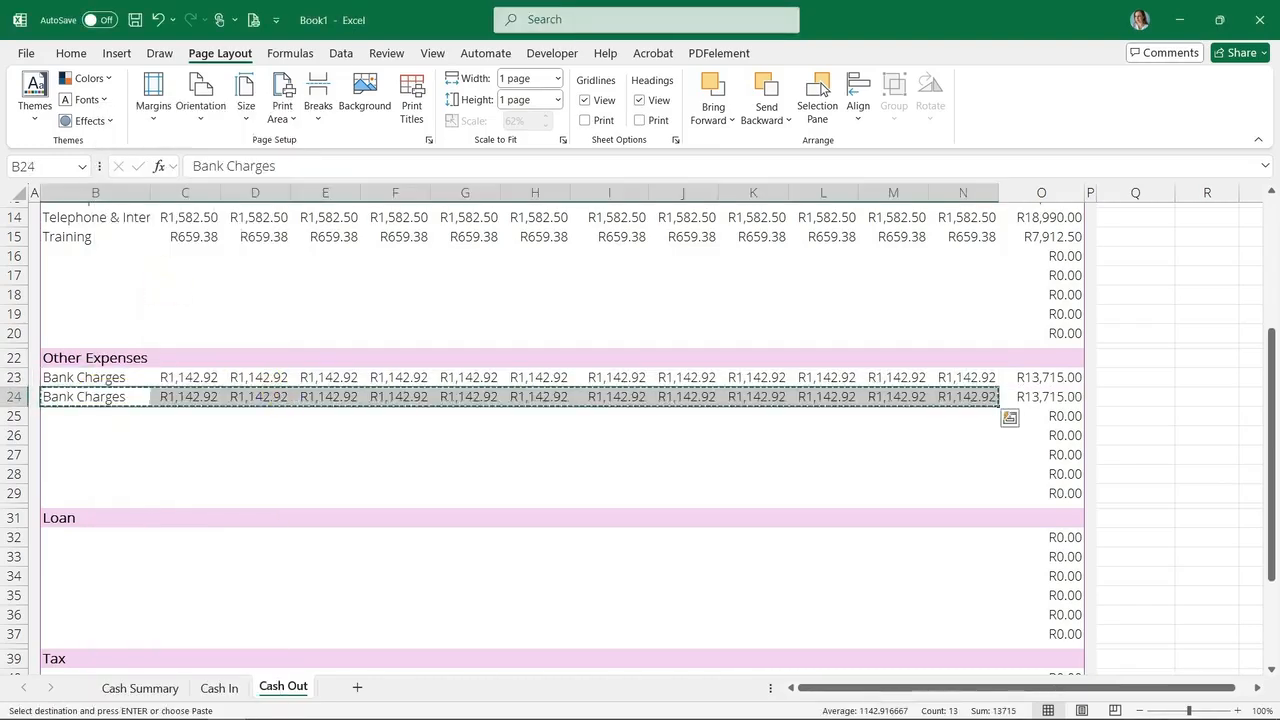
left_click(98, 421)
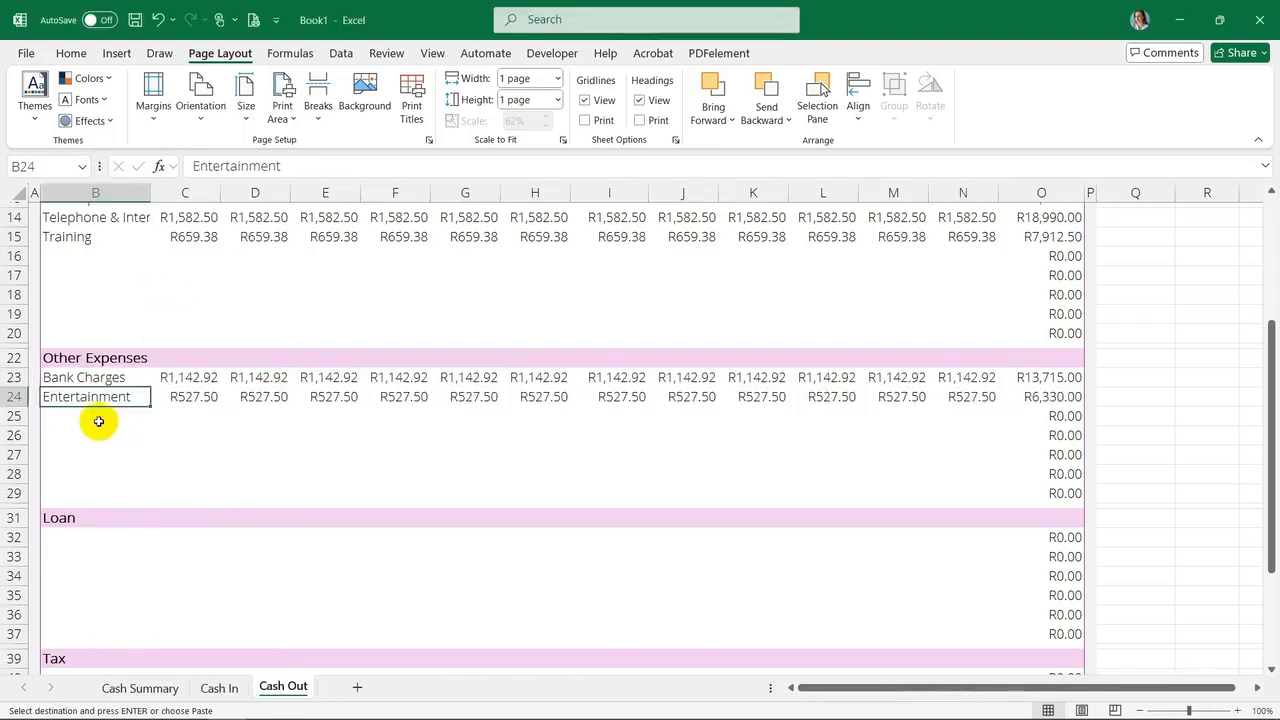
left_click(86, 414)
right_click(86, 414)
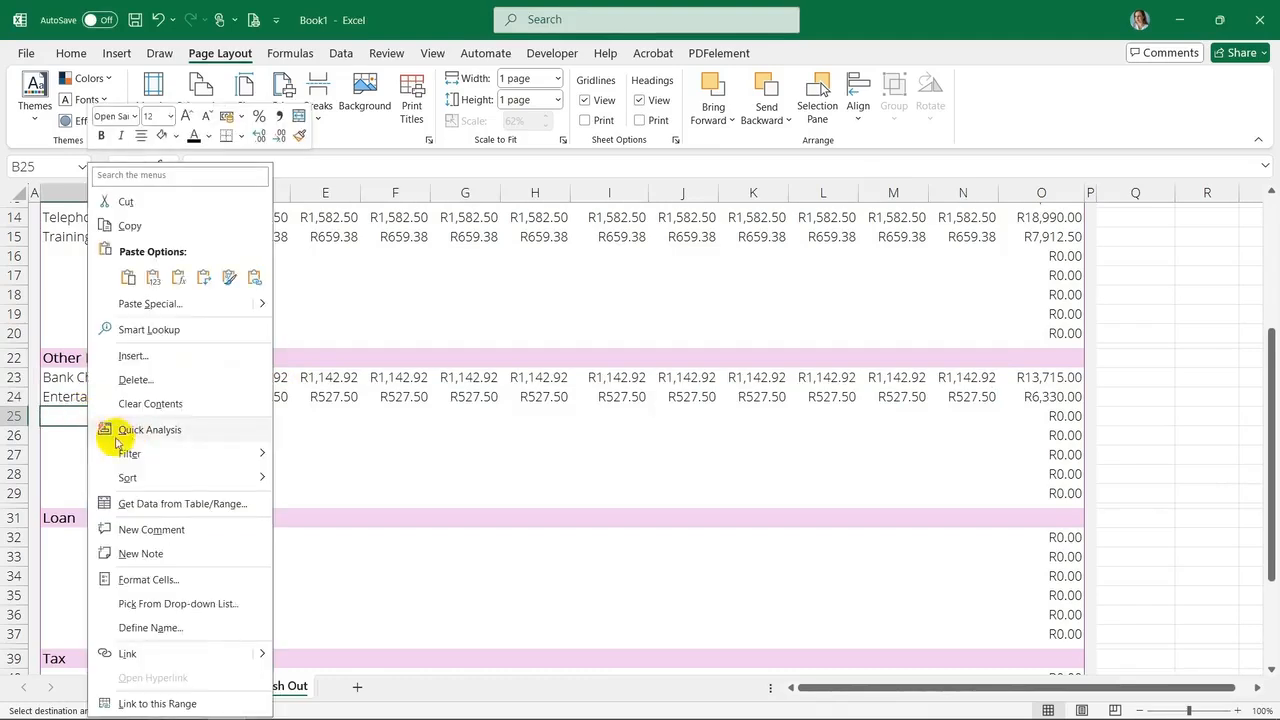
left_click(158, 278)
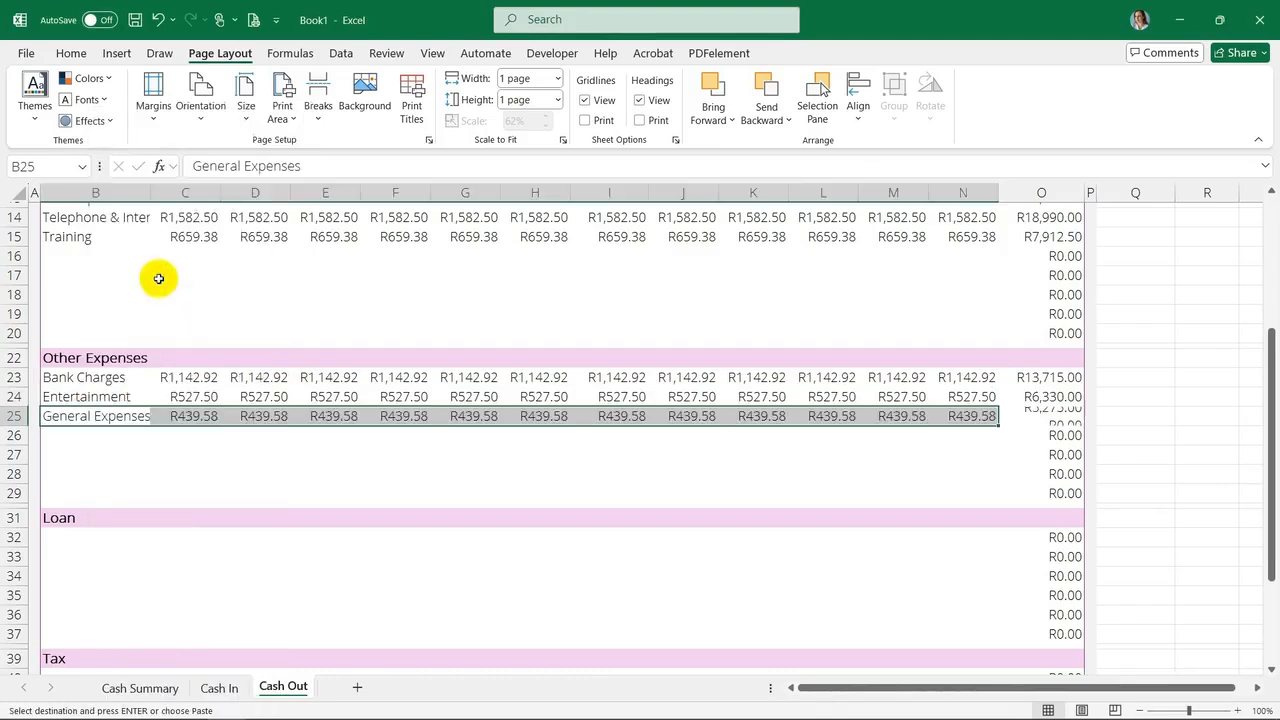
left_click(120, 430)
Paste the Interest Paid row with its monthly amounts into row 26
scroll(120, 430, "down", 1)
left_click(105, 380)
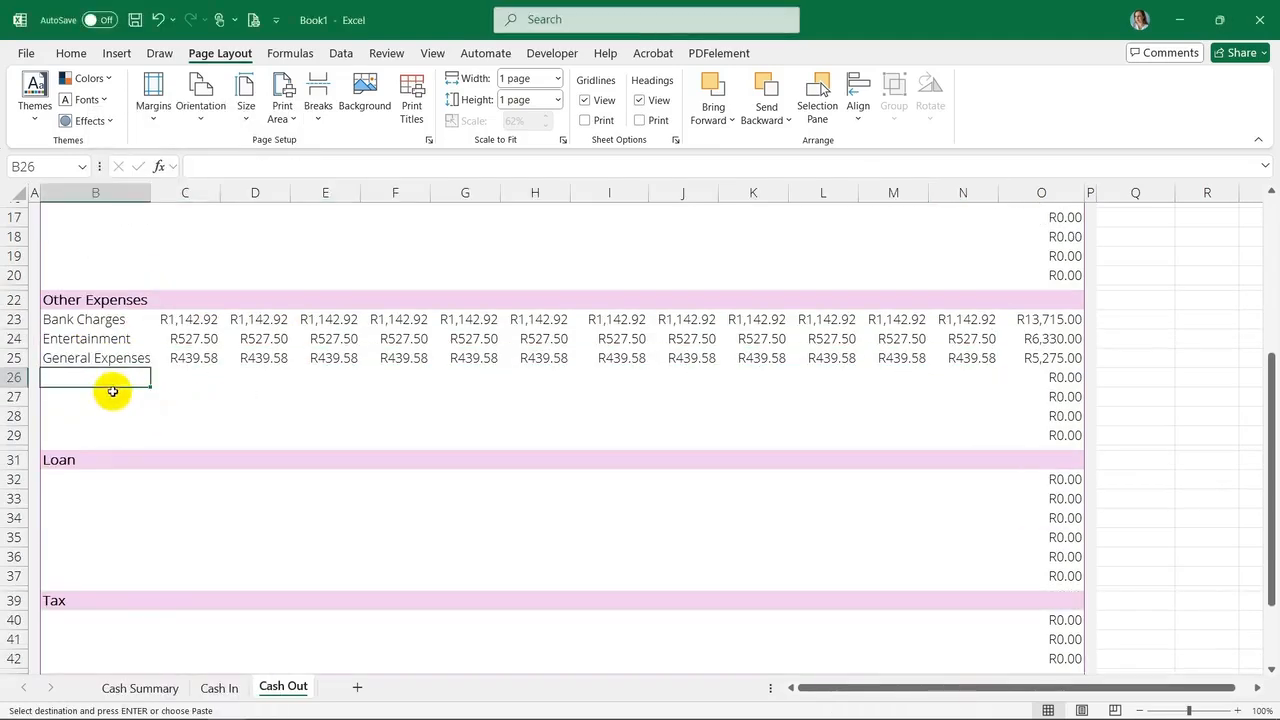
right_click(103, 376)
left_click(157, 277)
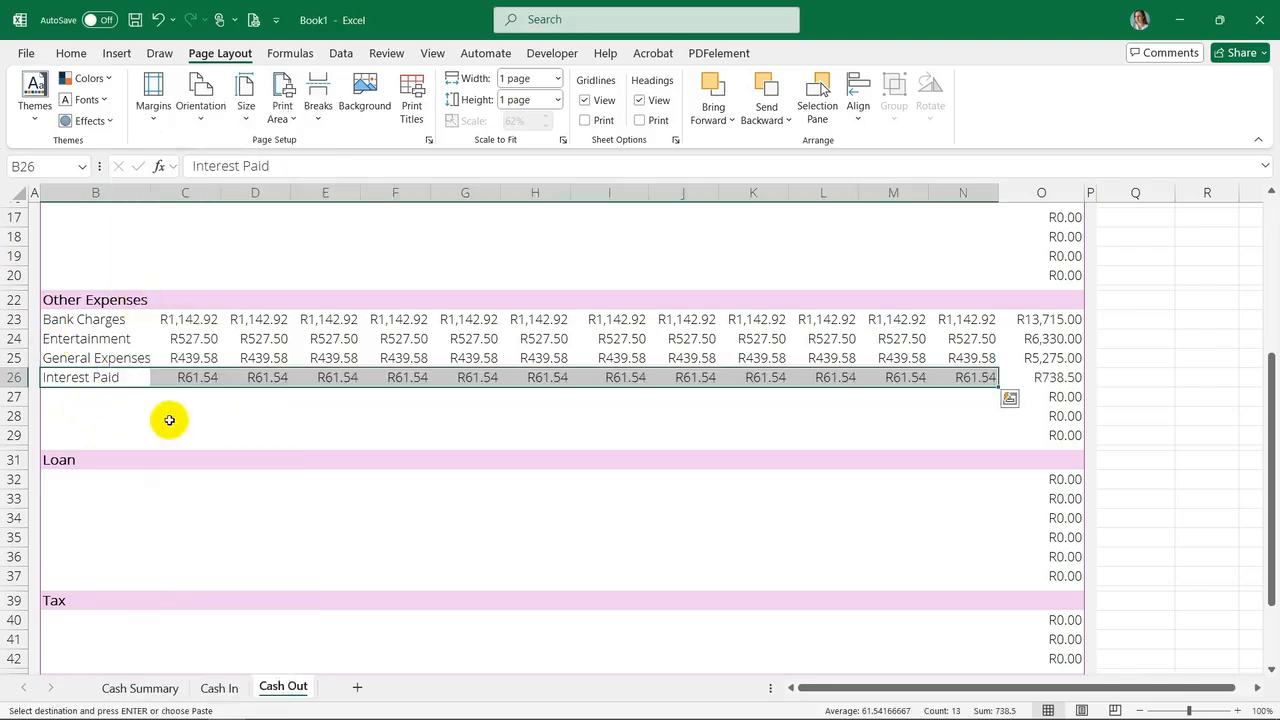
left_click(100, 481)
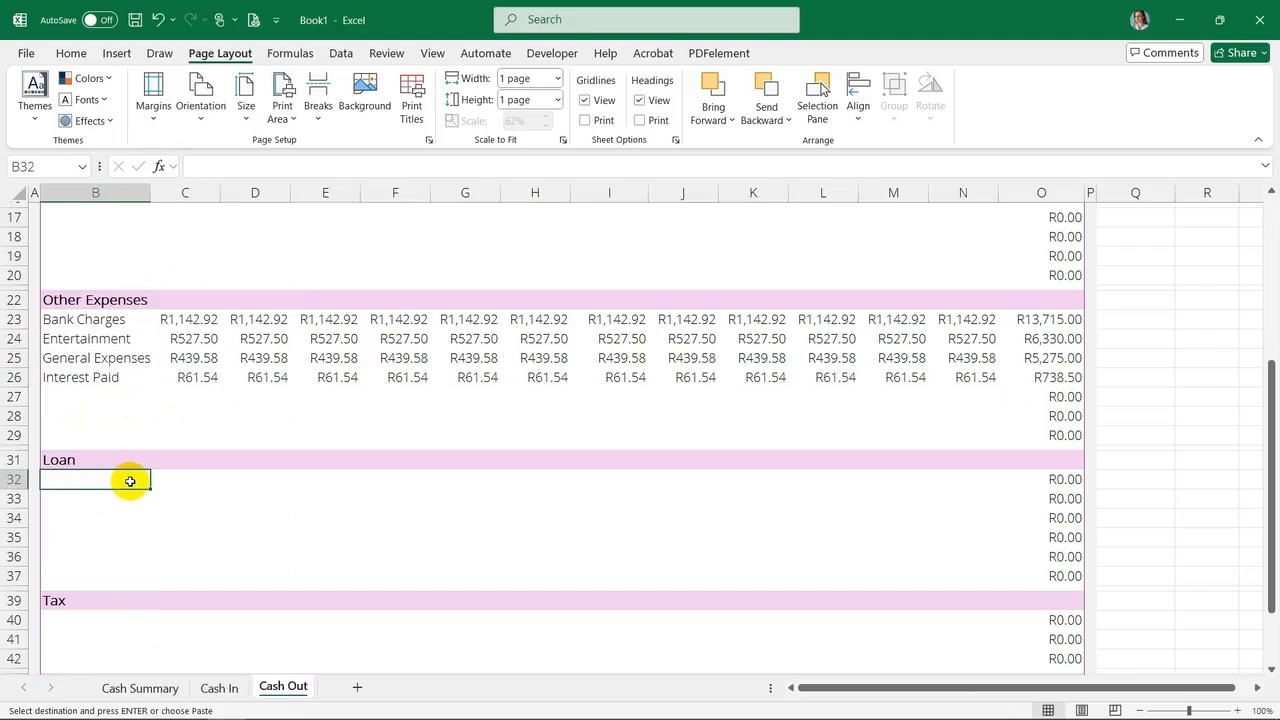
key("Escape")
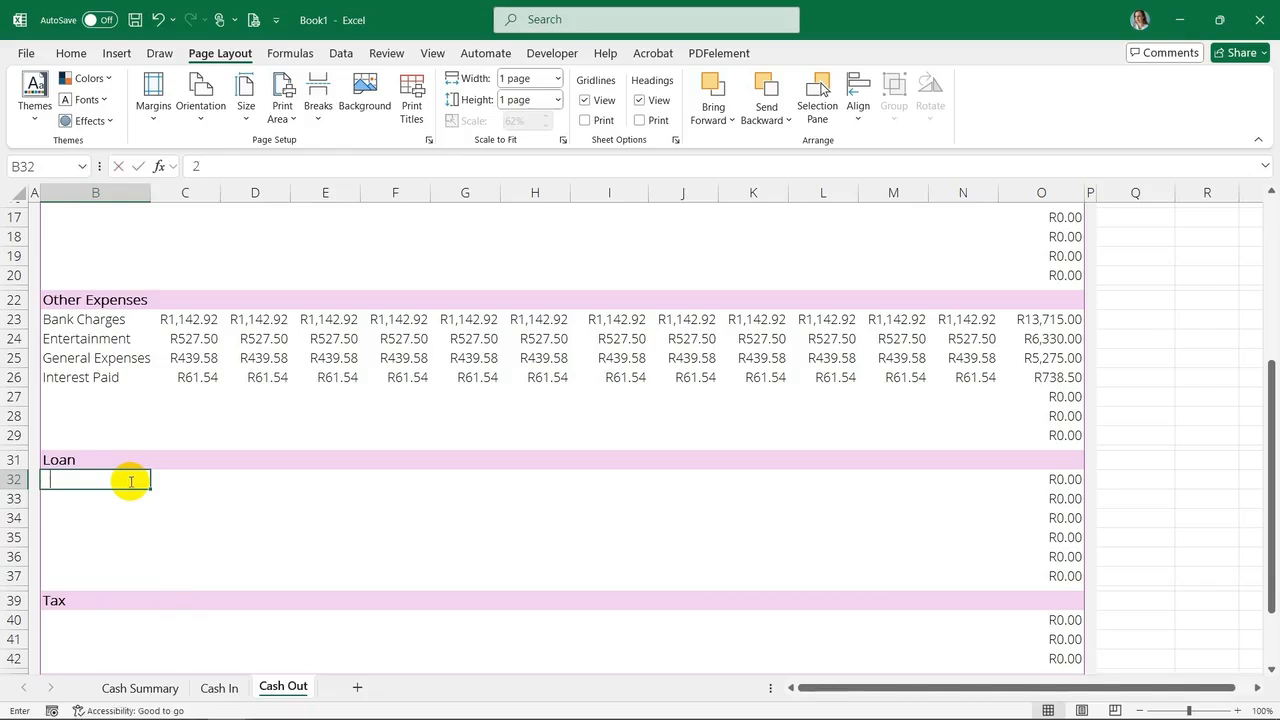
type("200")
key("BackSpace")
key("BackSpace")
key("BackSpace")
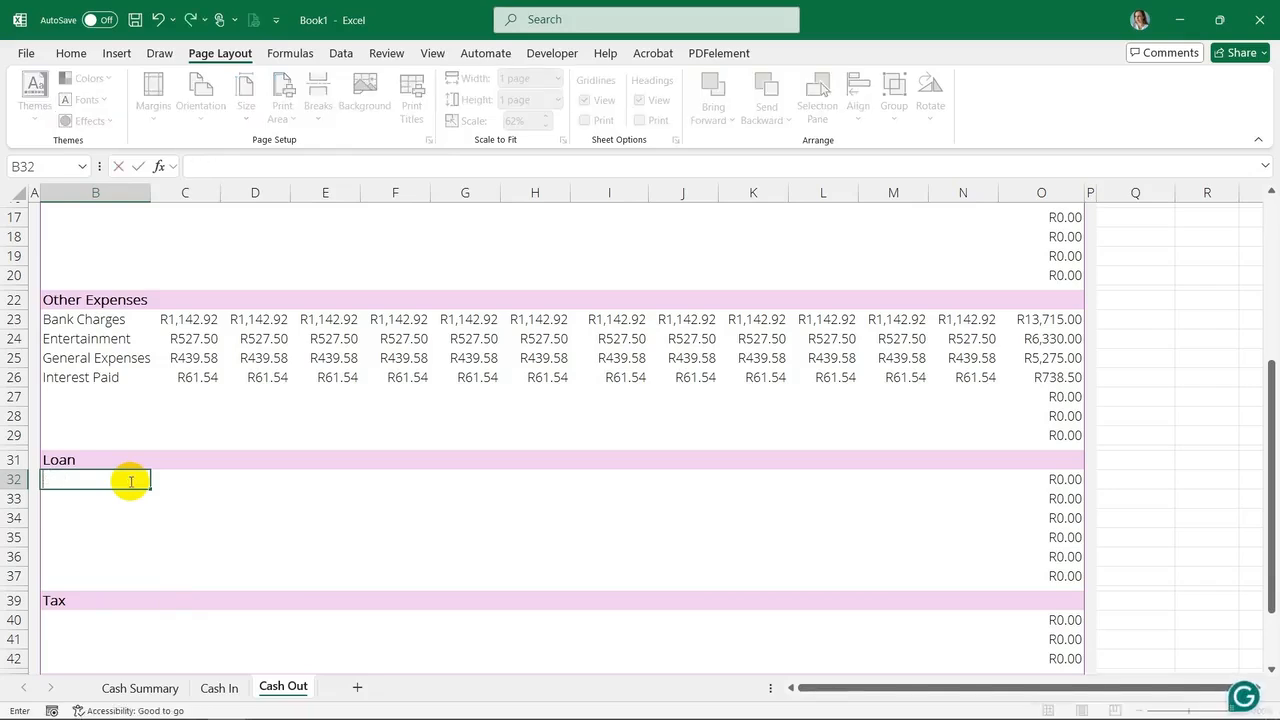
Add a Bank loan row with 200 per month filled from Mar-24 to Feb-25
type("Bank")
key("Tab")
type("200")
key("Tab")
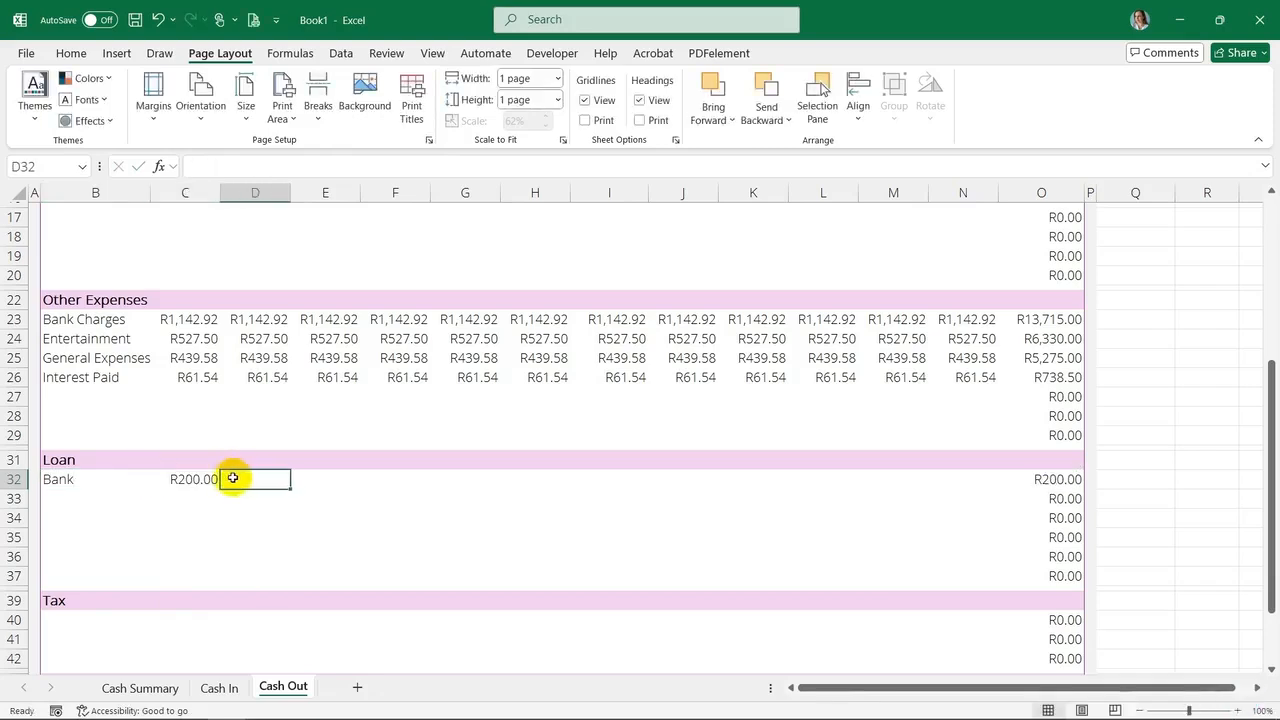
left_click(206, 480)
left_click_drag(219, 488, 994, 480)
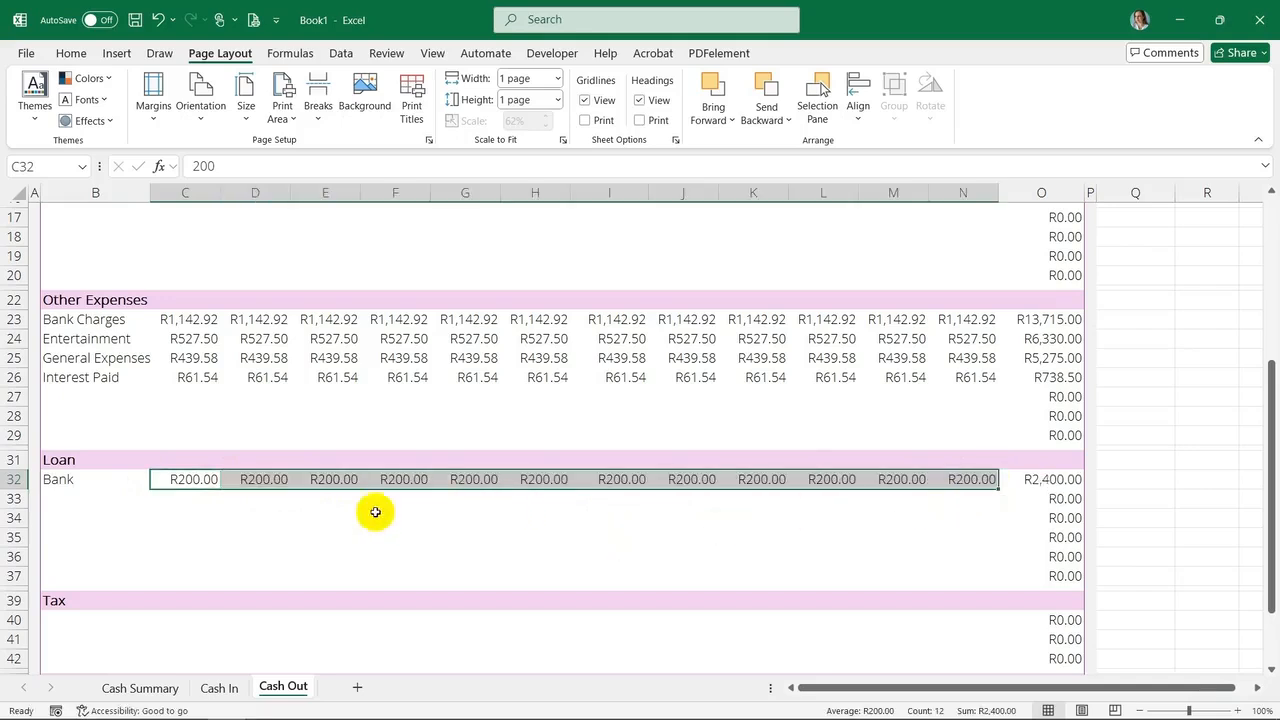
left_click(105, 500)
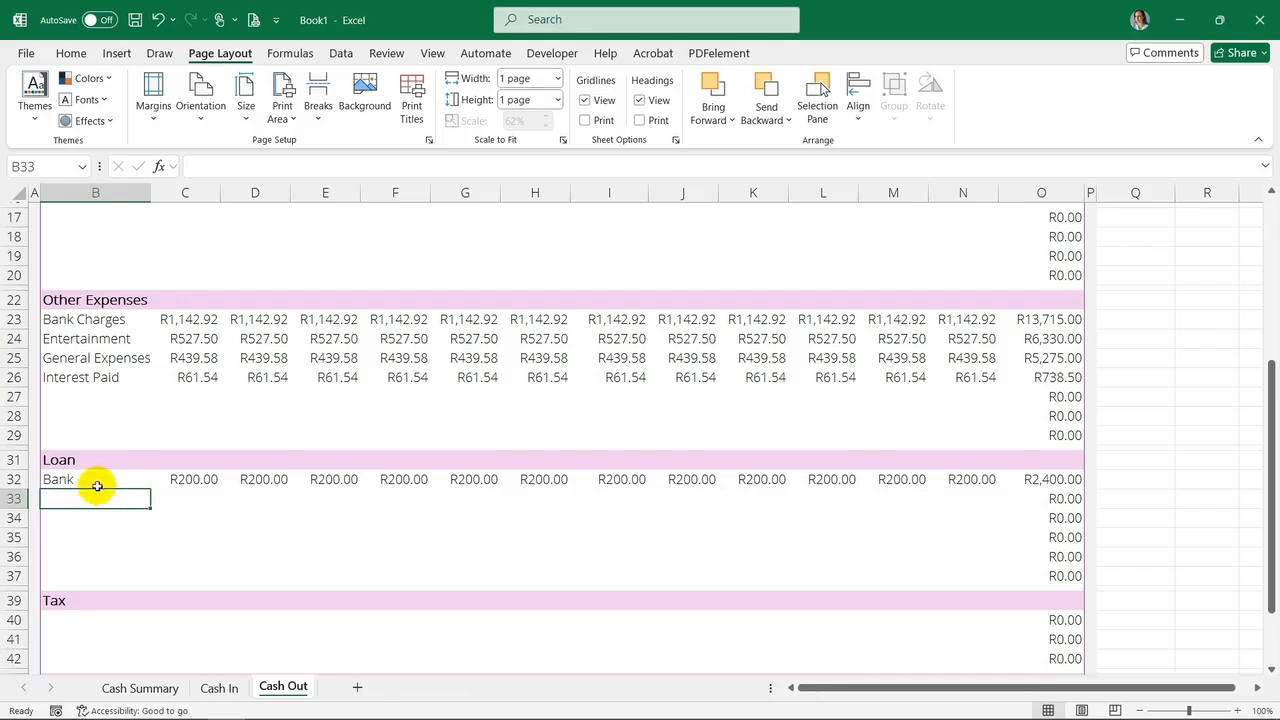
Paste the Repairs & Maintenance row with its monthly amounts into row 27 under Other Expenses
left_click(97, 484)
left_click(116, 372)
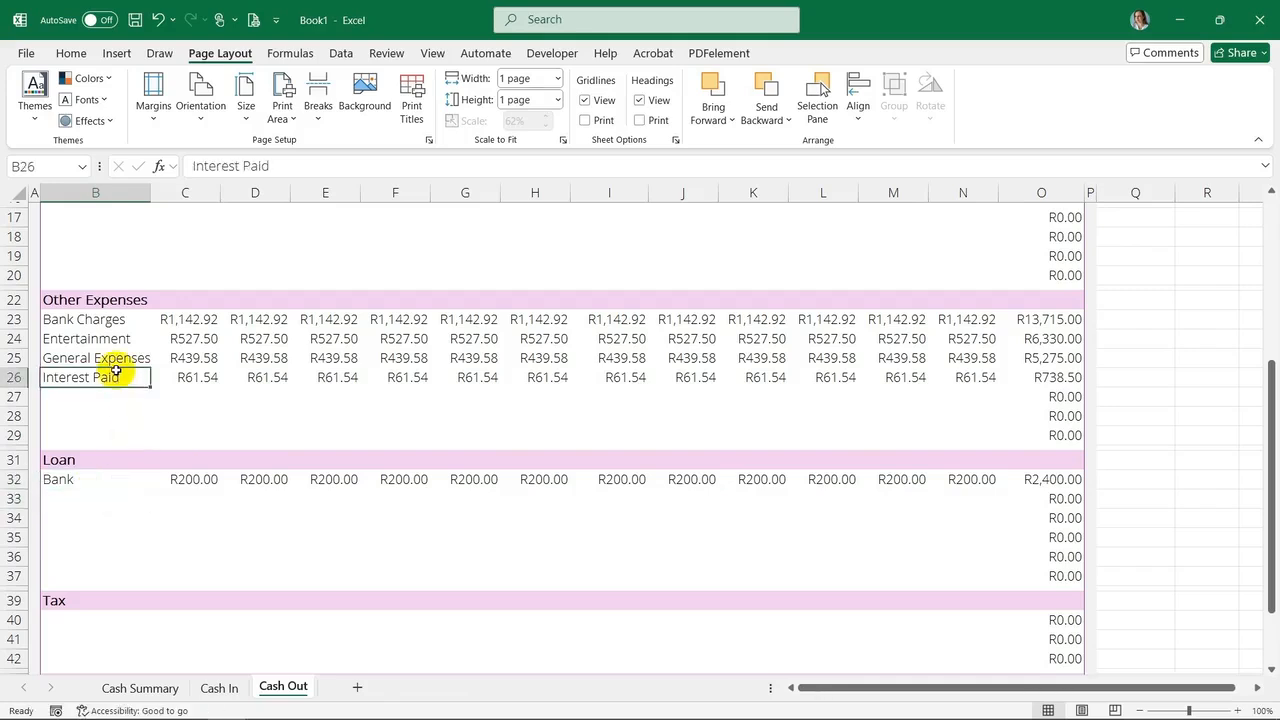
left_click(52, 484)
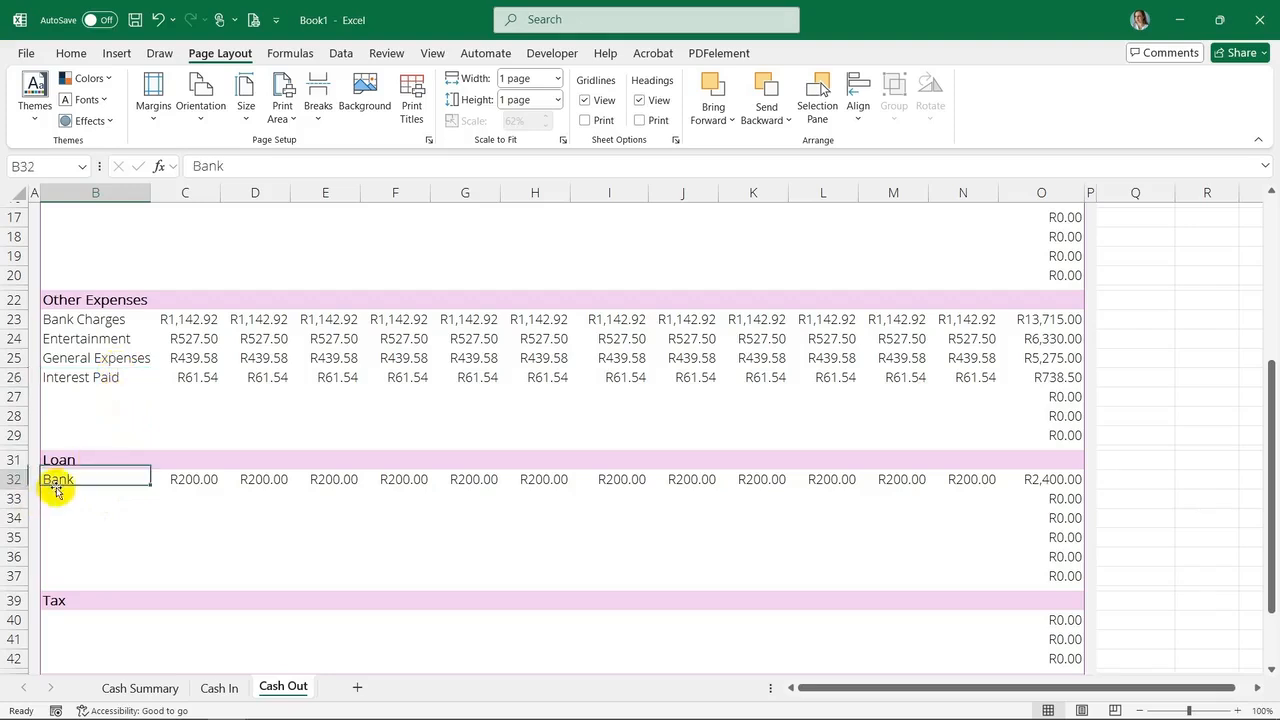
right_click(105, 394)
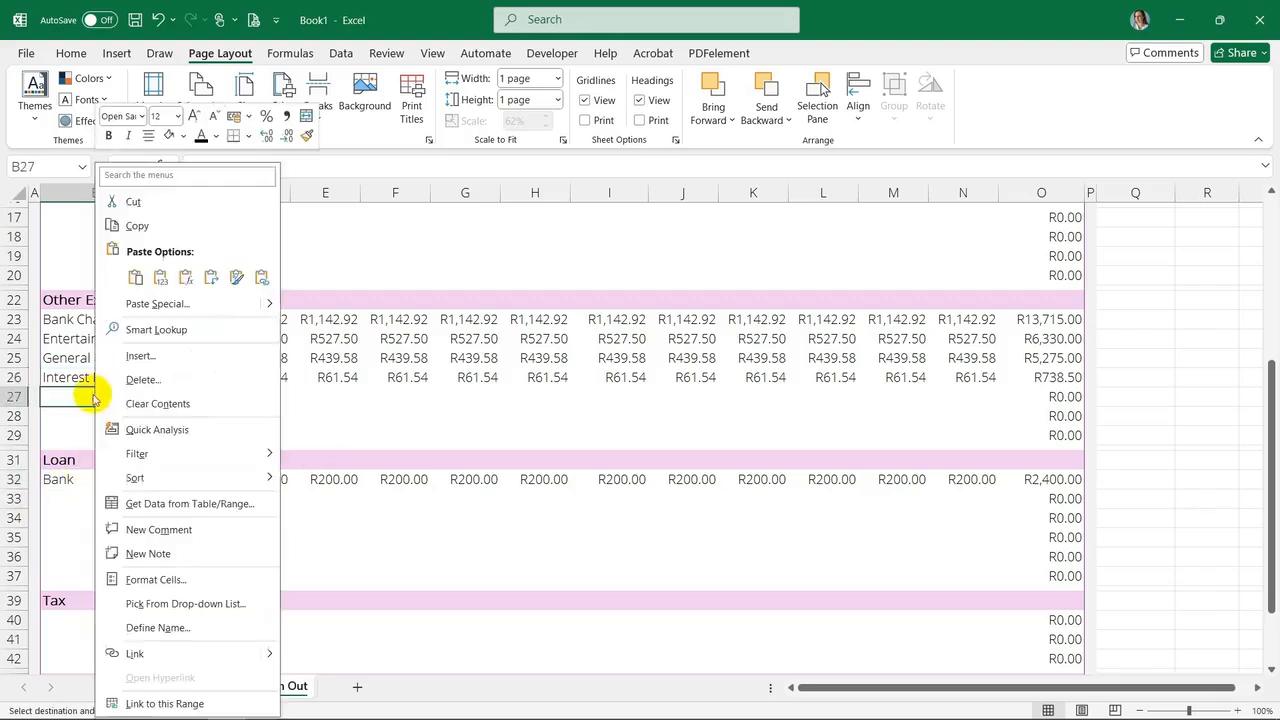
left_click(109, 277)
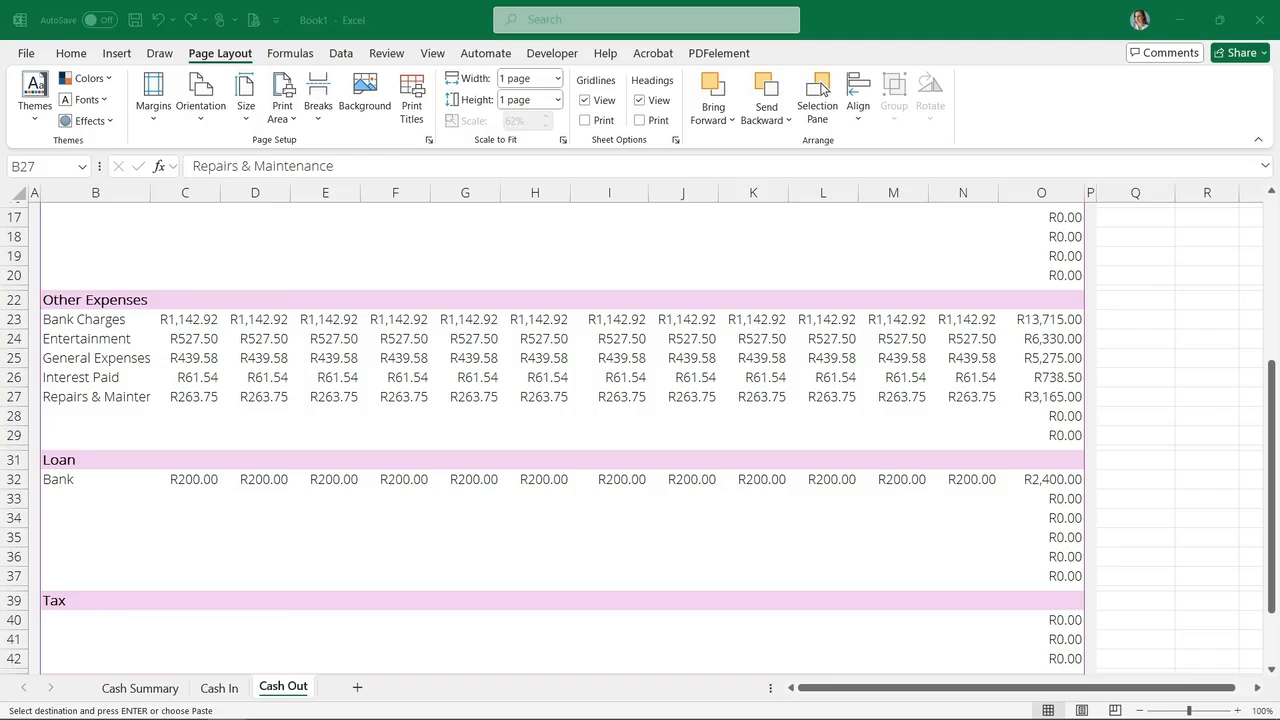
Paste the Small Assets (less than R7000) row with its monthly amounts into row 28
left_click(106, 416)
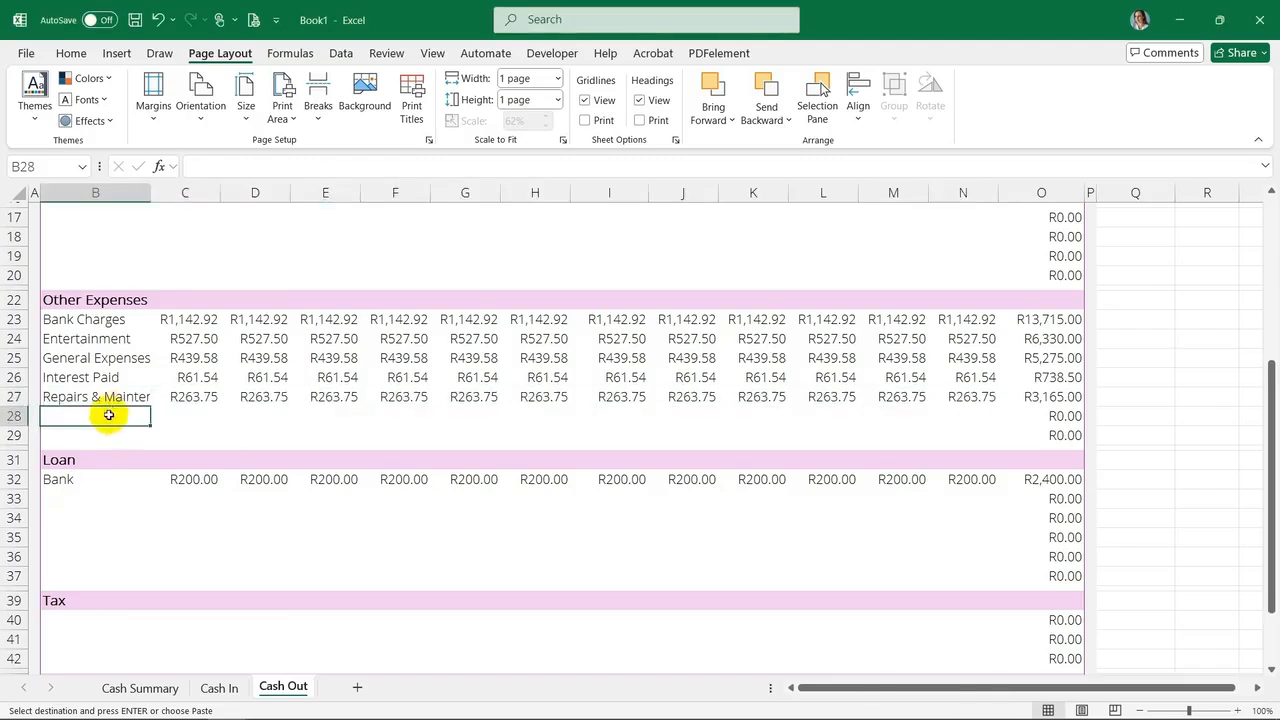
right_click(106, 416)
left_click(174, 278)
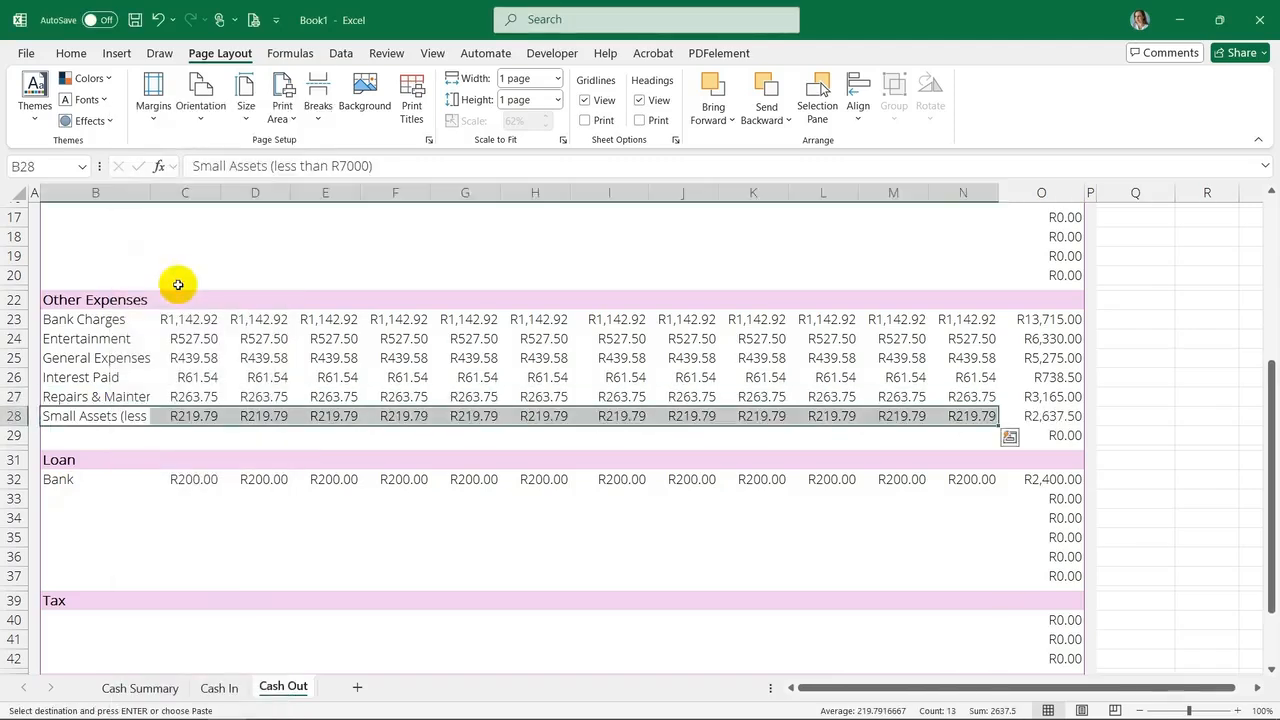
left_click(176, 277)
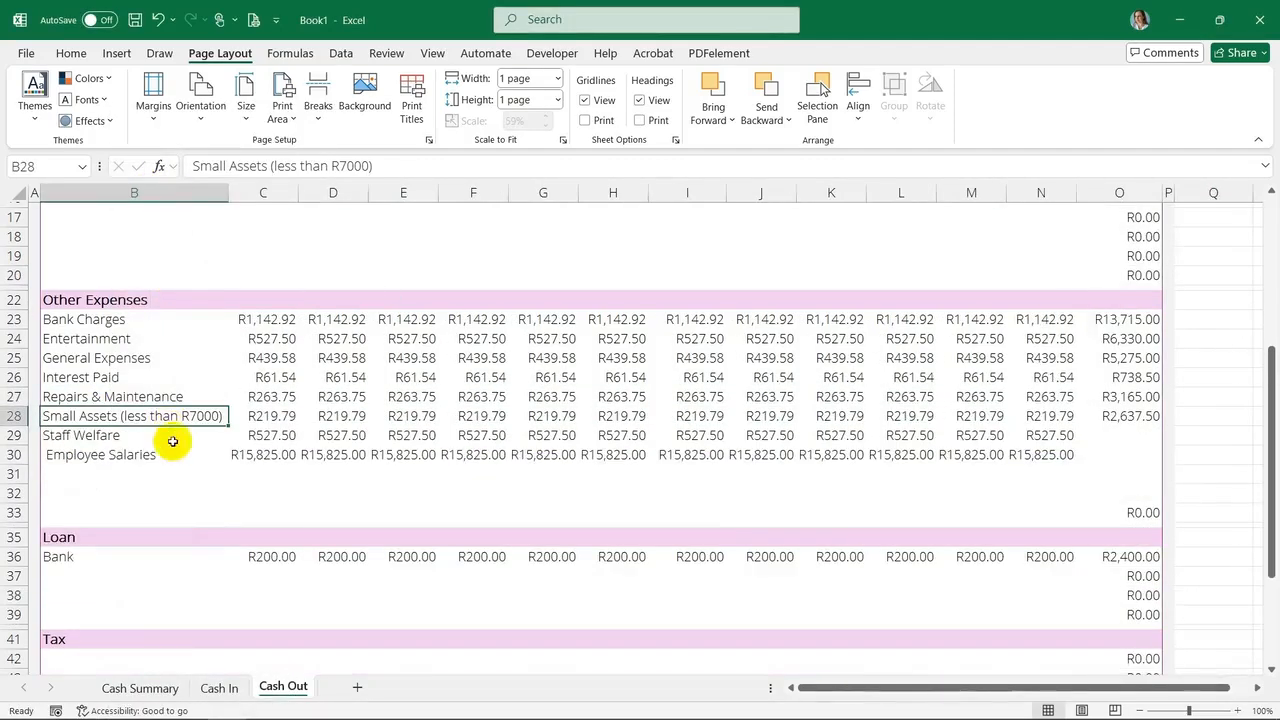
double_click(51, 452)
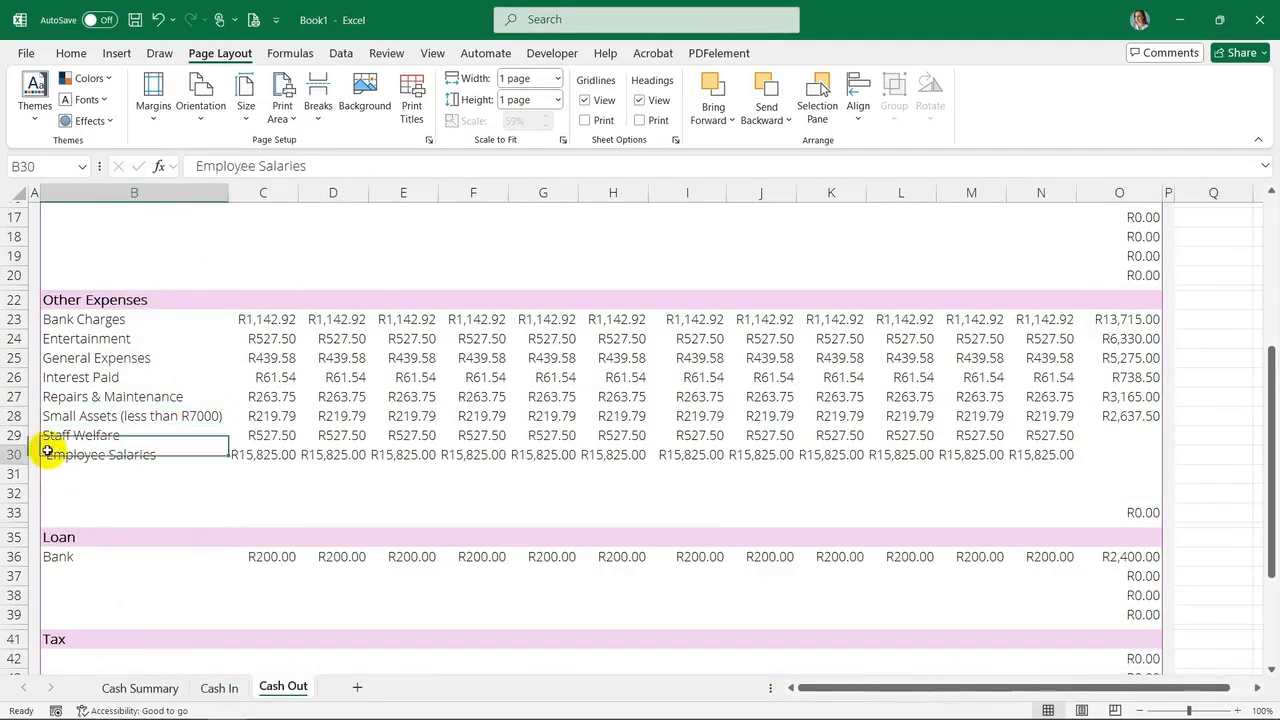
Review the Employee Costs rows and their monthly amounts in the Budget 2025 workbook
key("Escape")
left_click_drag(159, 468, 288, 484)
left_click_drag(0, 14, 914, 3)
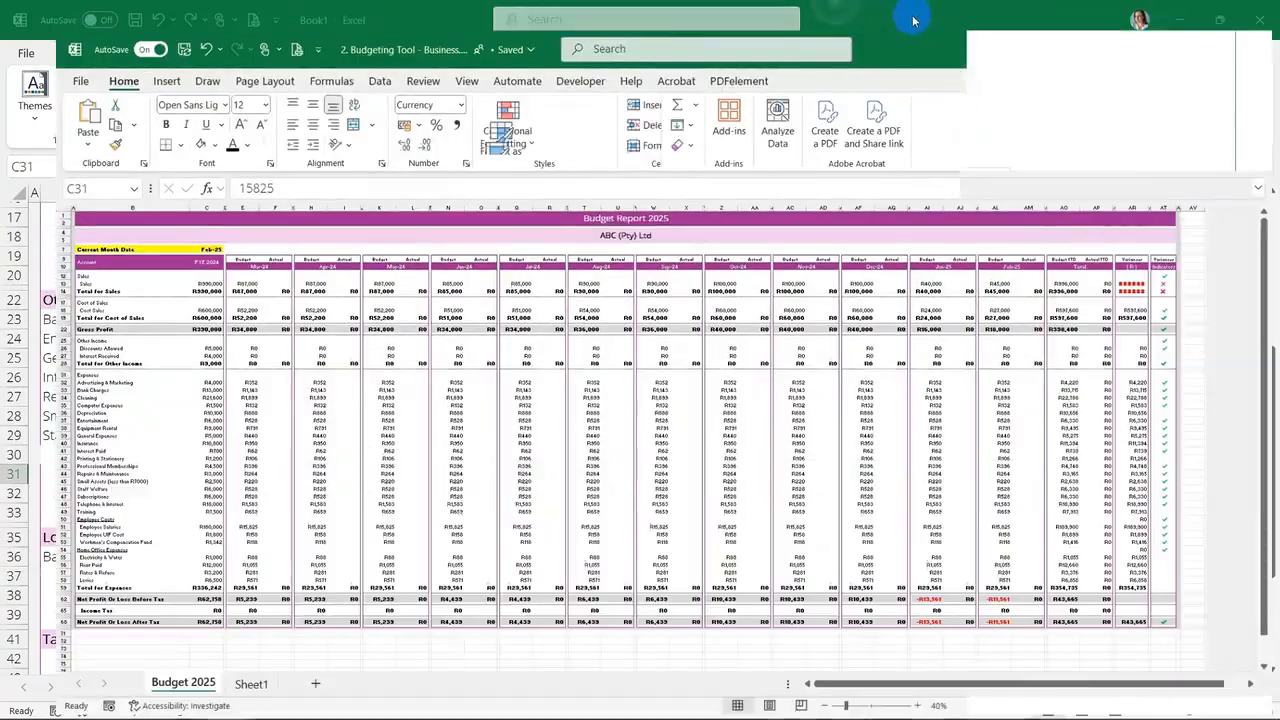
left_click(160, 490)
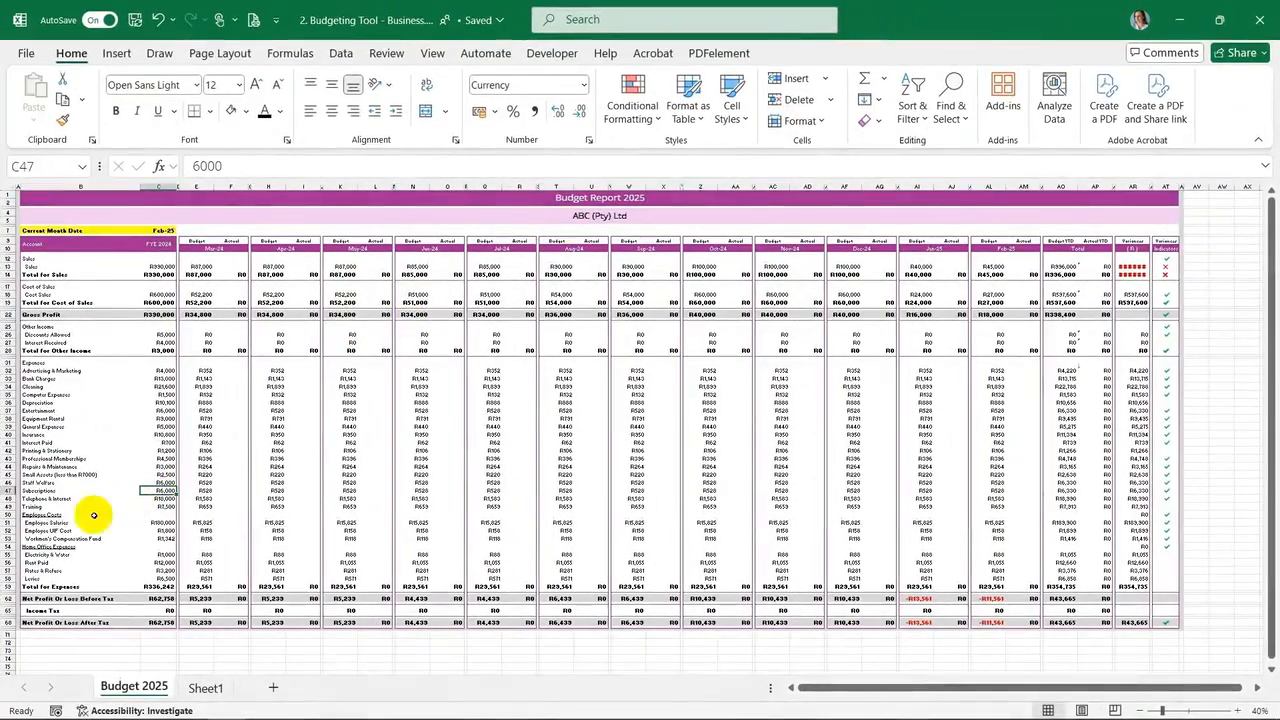
left_click(59, 522)
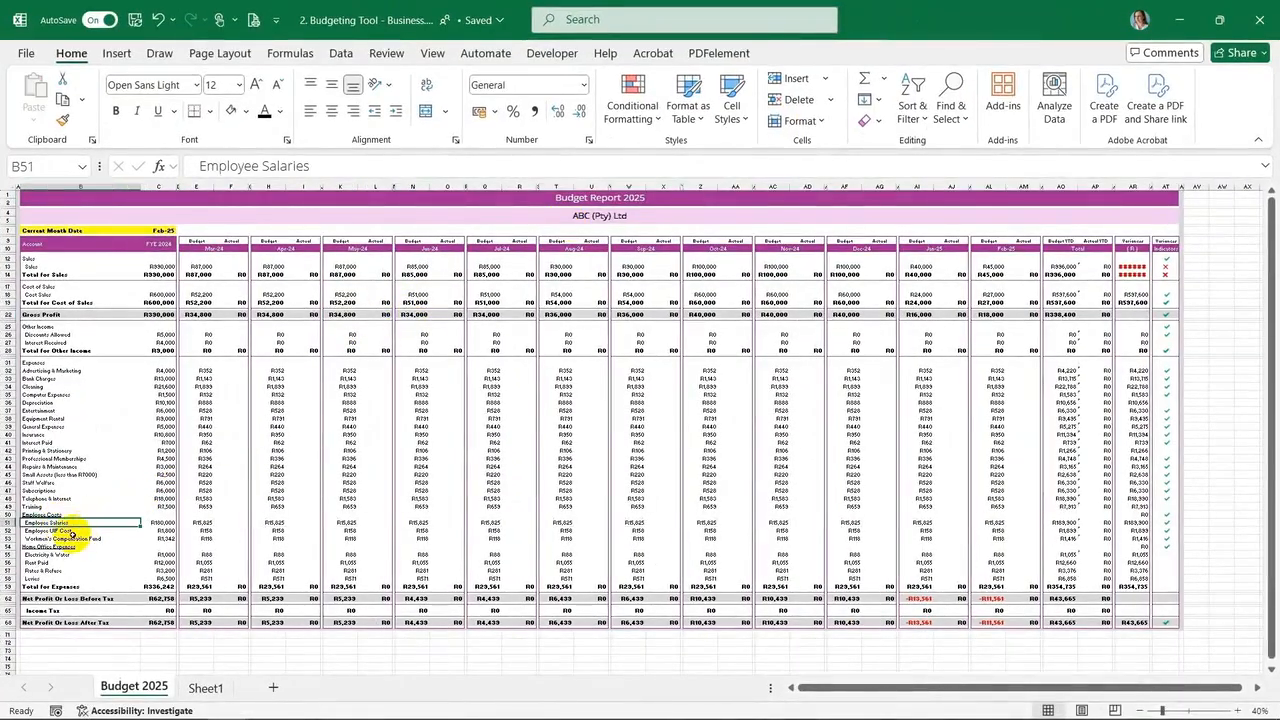
left_click(68, 530)
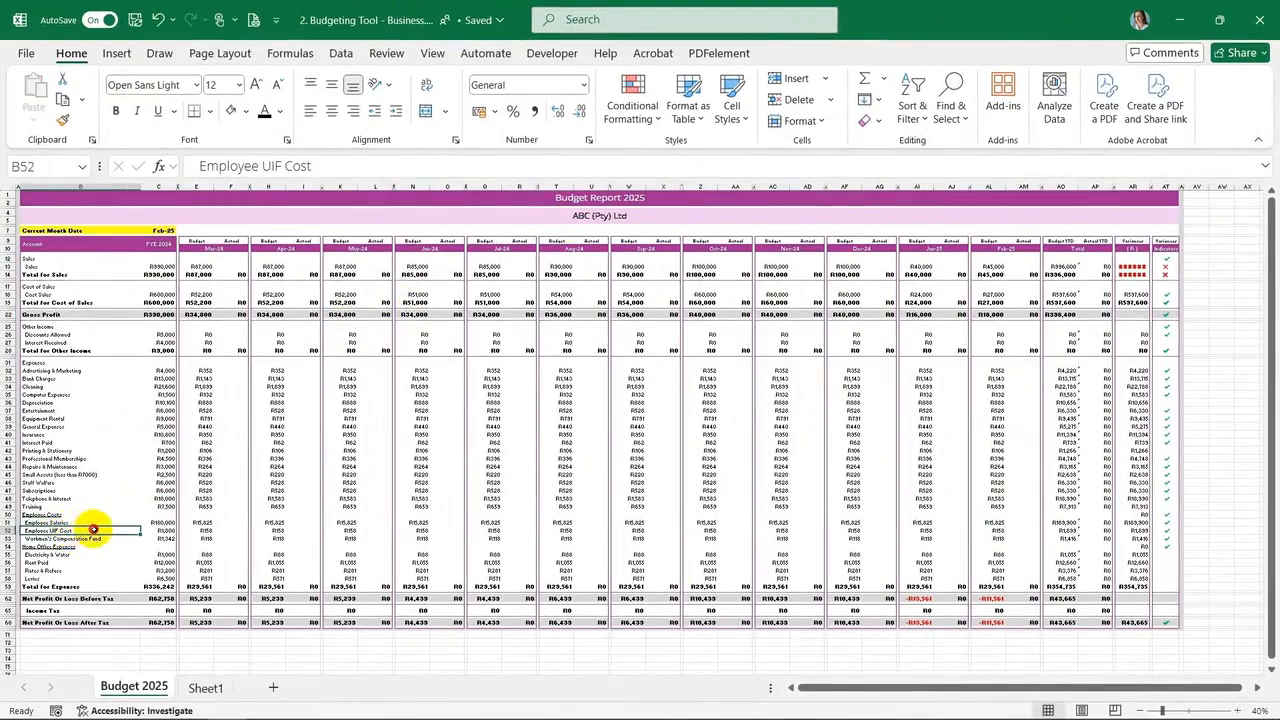
left_click(97, 540)
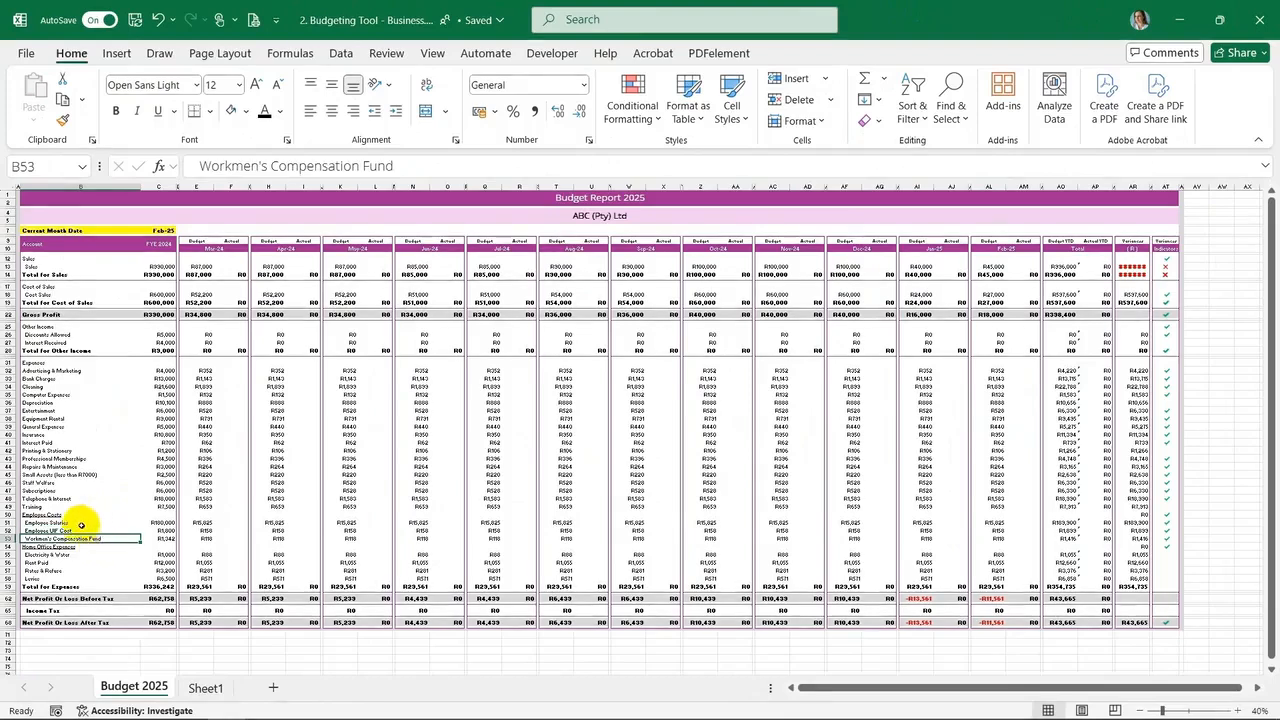
left_click(87, 530)
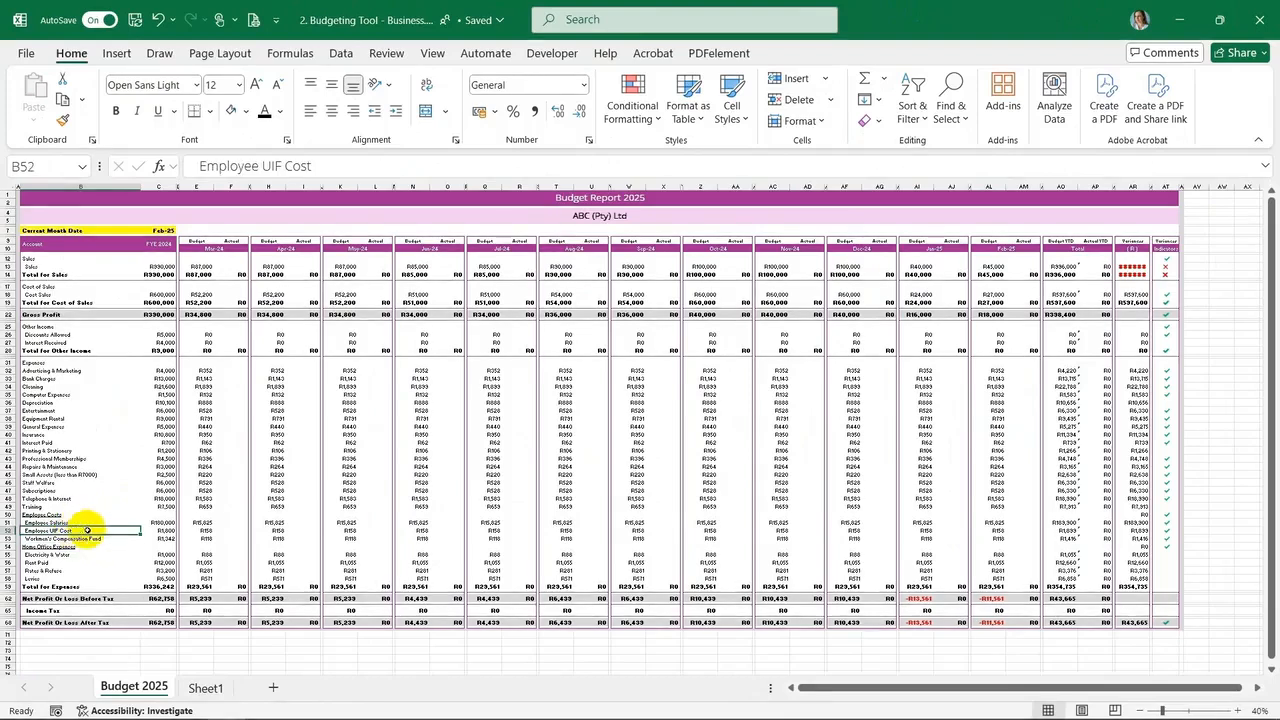
left_click(200, 530)
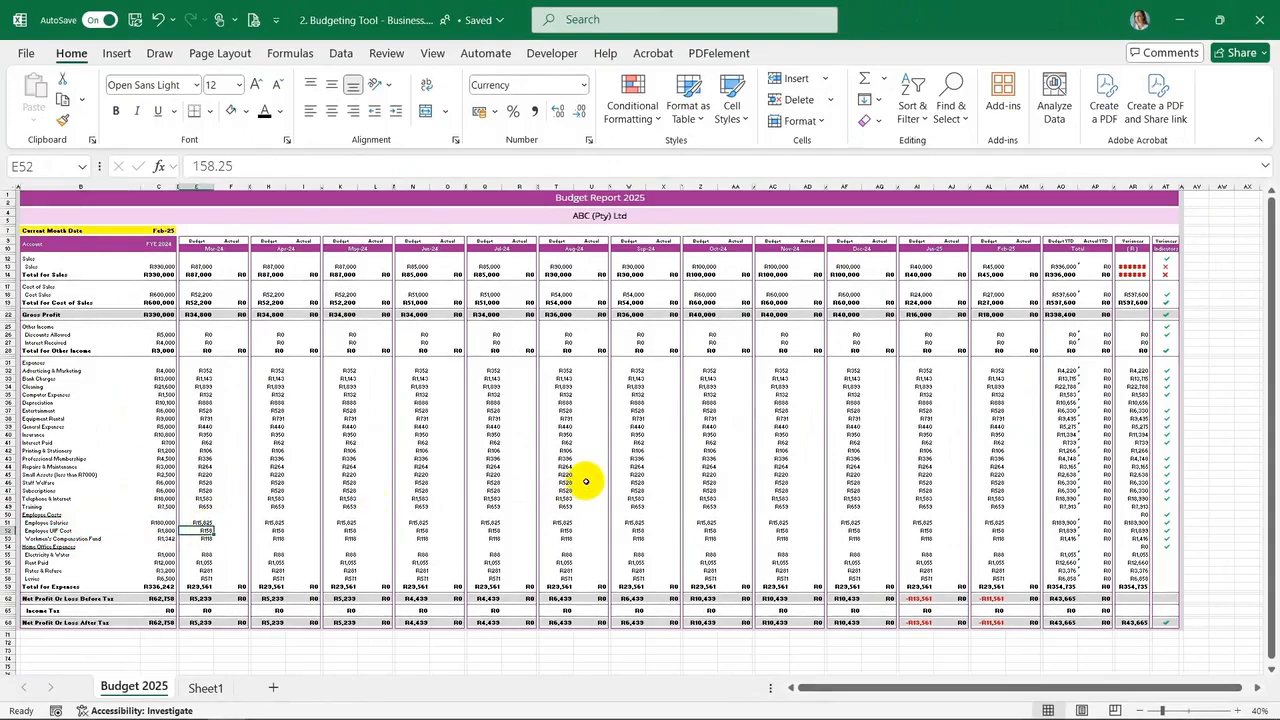
left_click(64, 539)
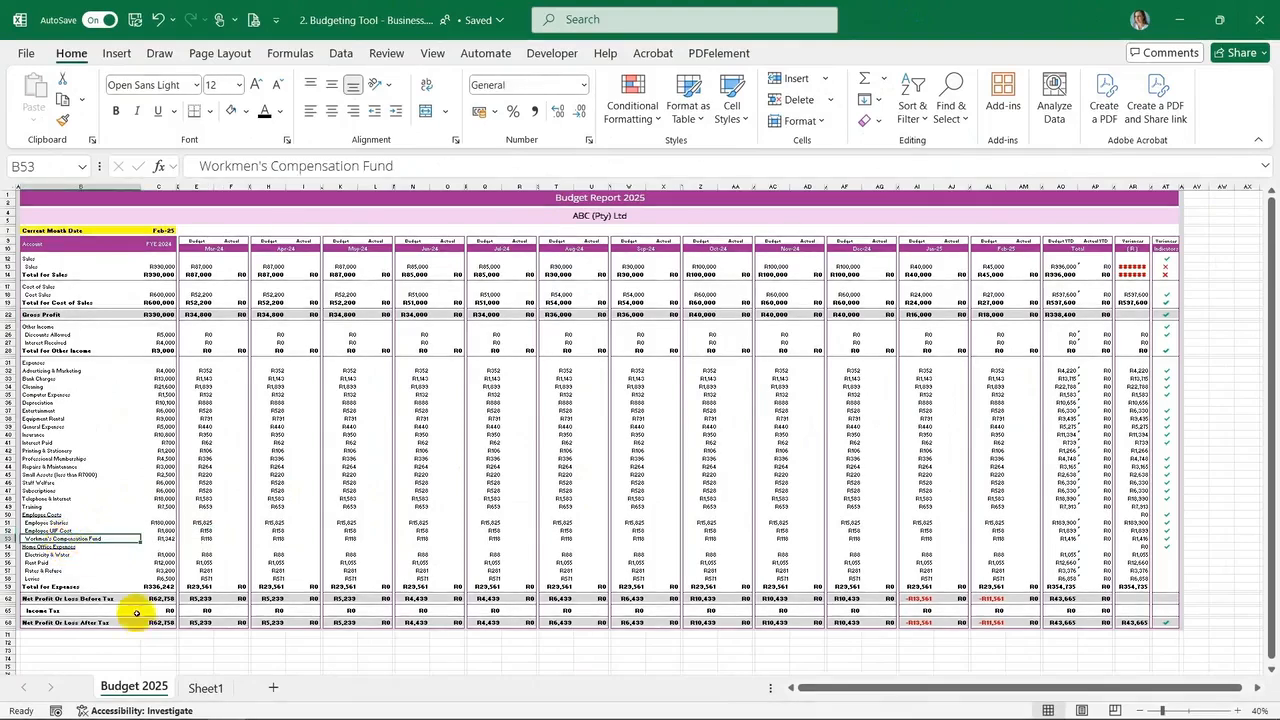
left_click(206, 538)
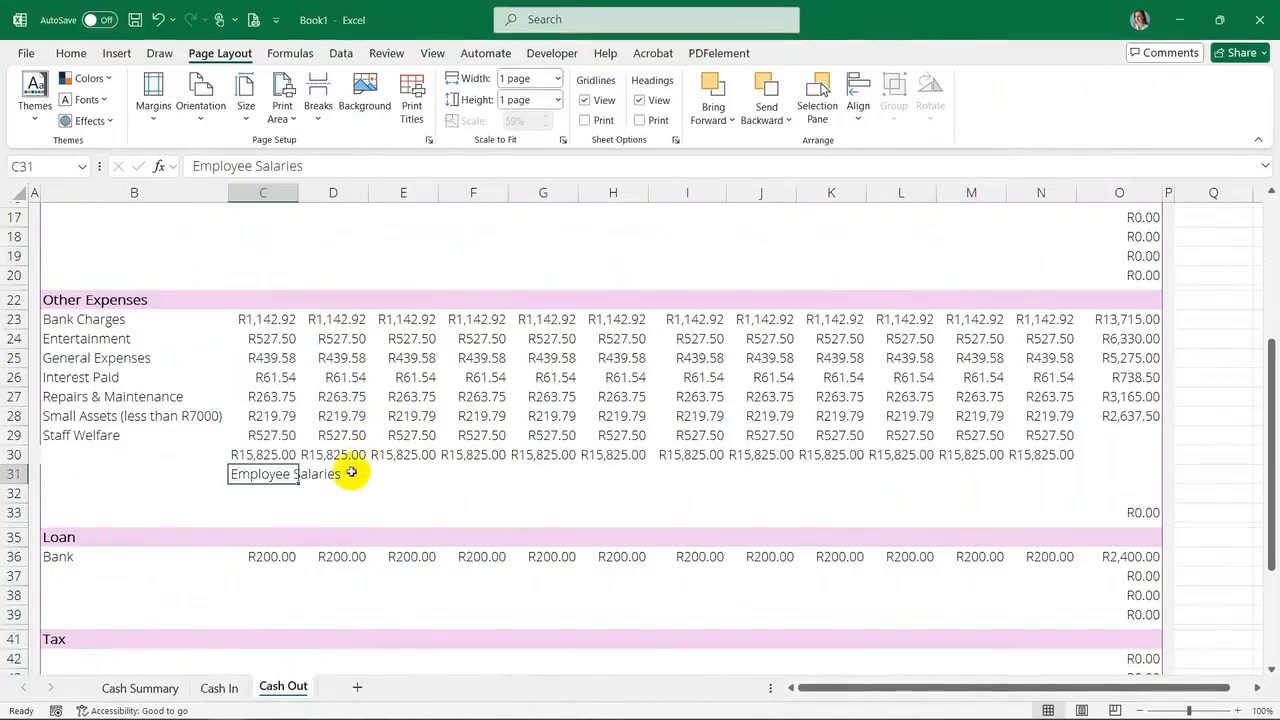
key("ctrl+z")
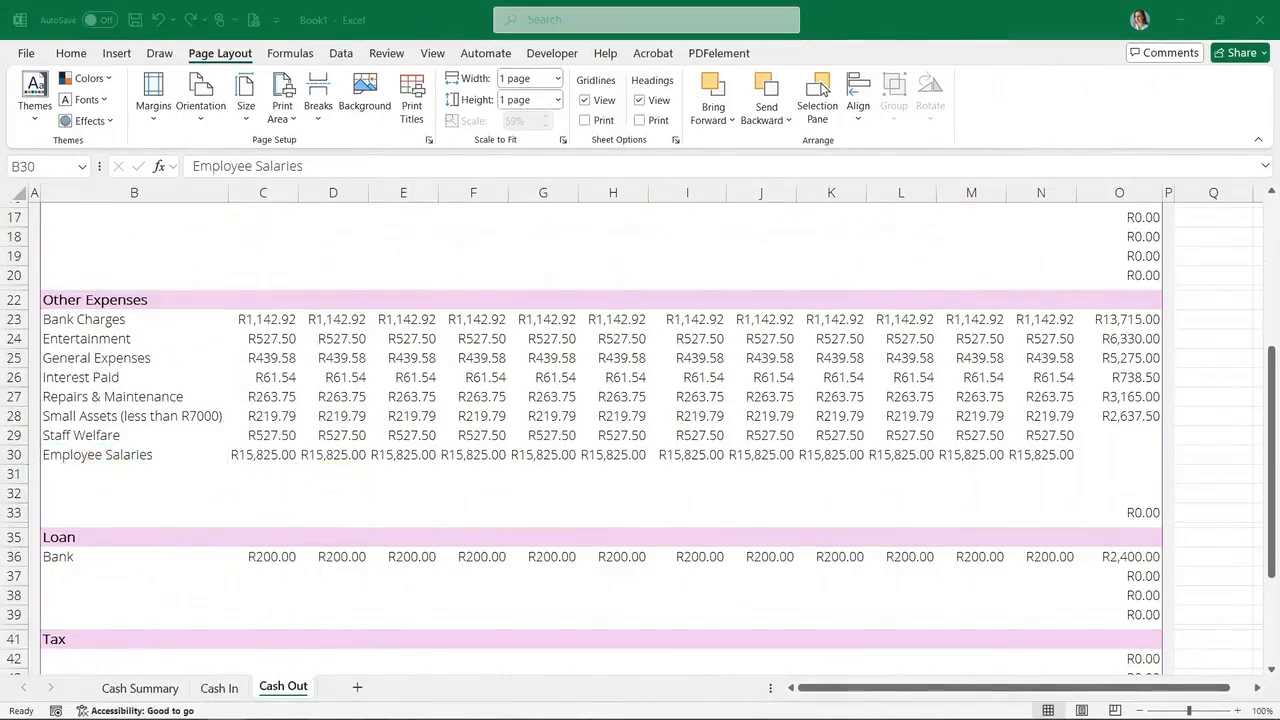
Paste the Employee UIF Cost monthly amounts into the first Tax row and label it SARS EMP201
key("ctrl+c")
scroll(103, 566, "down", 3)
left_click(63, 484)
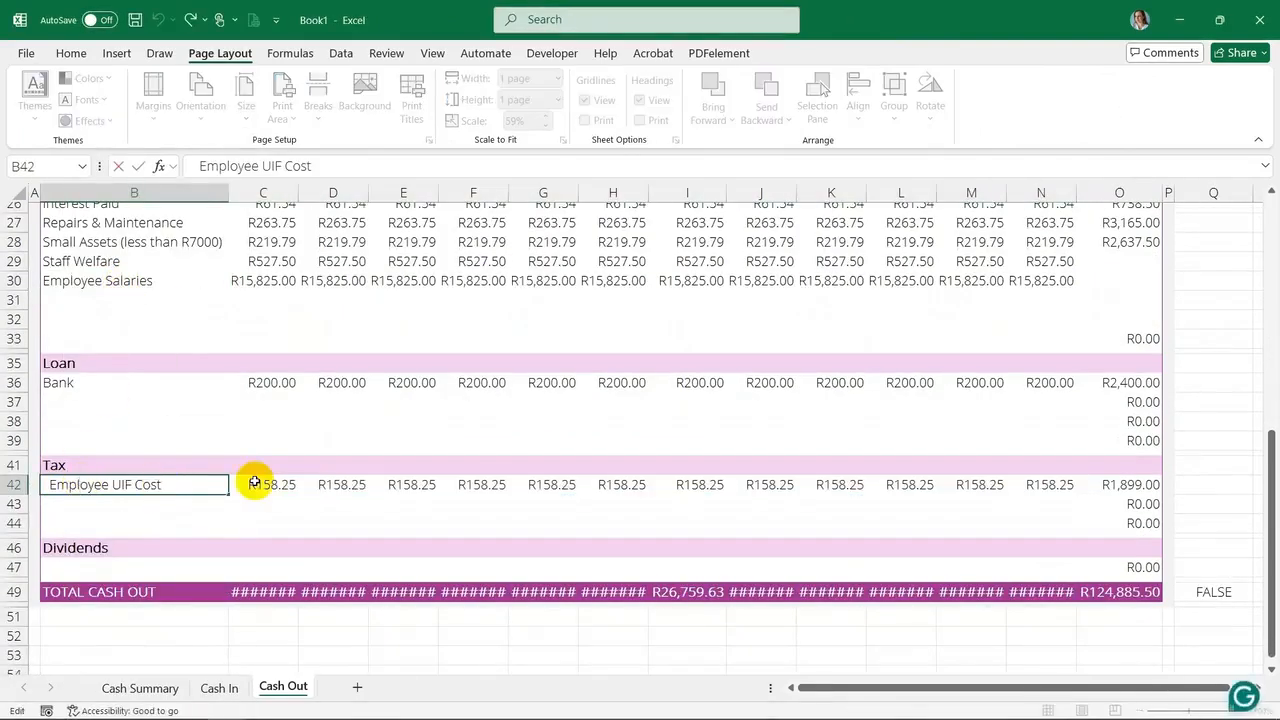
left_click(255, 497)
left_click(166, 486)
type("SARS EMP201")
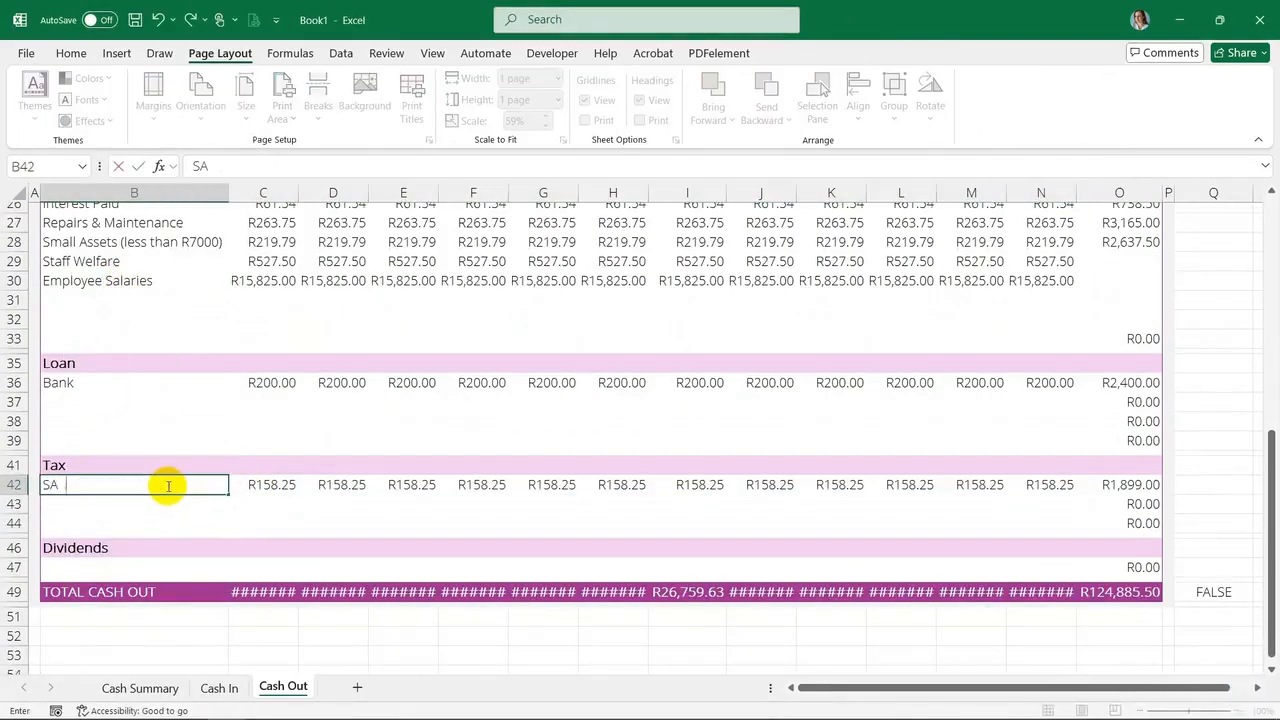
left_click(232, 510)
Autofit the widths of the month columns C to N
left_click_drag(286, 194, 1071, 194)
double_click(1075, 193)
scroll(308, 433, "up", 4)
Paste the Workmen's Compensation Fund row into row 31 and remove the leading spaces from its label
left_click(135, 540)
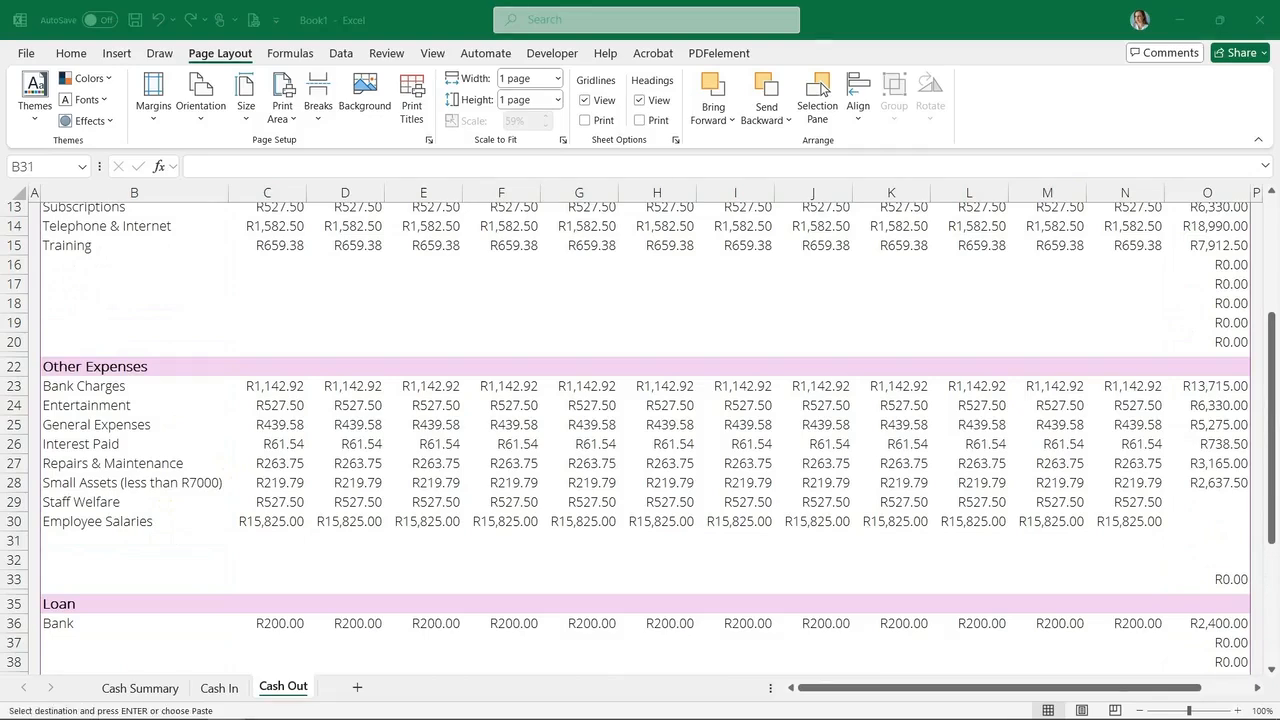
left_click(91, 543)
right_click(91, 543)
left_click(173, 290)
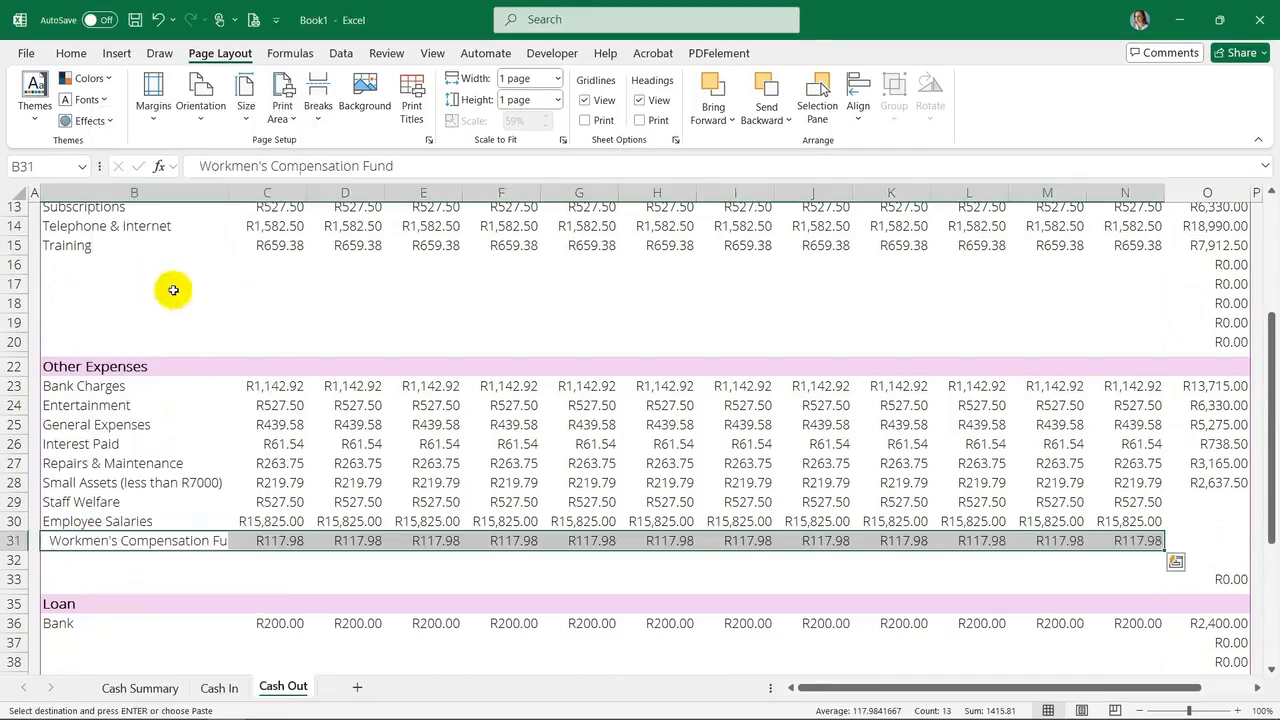
double_click(55, 540)
key("BackSpace")
key("BackSpace")
left_click(224, 484)
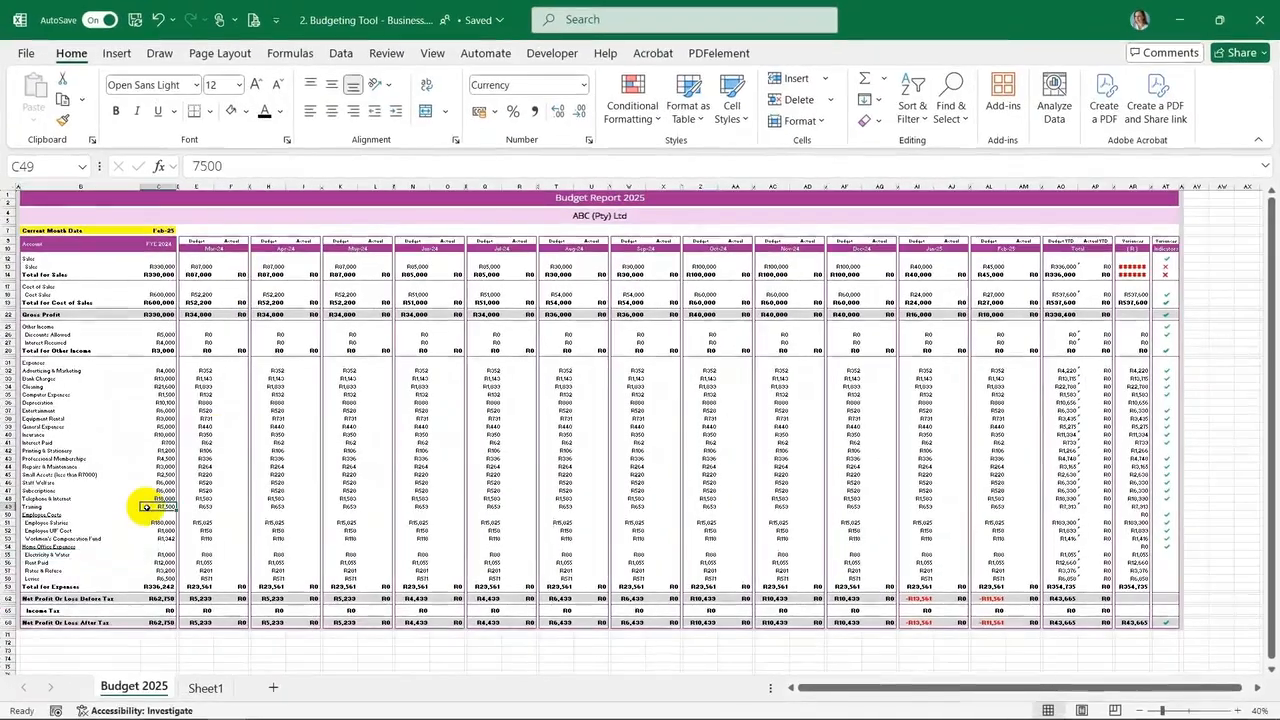
Copy the Electricity & Water row from the budget and paste it into row 32 of Cash Out
left_click_drag(45, 547, 89, 578)
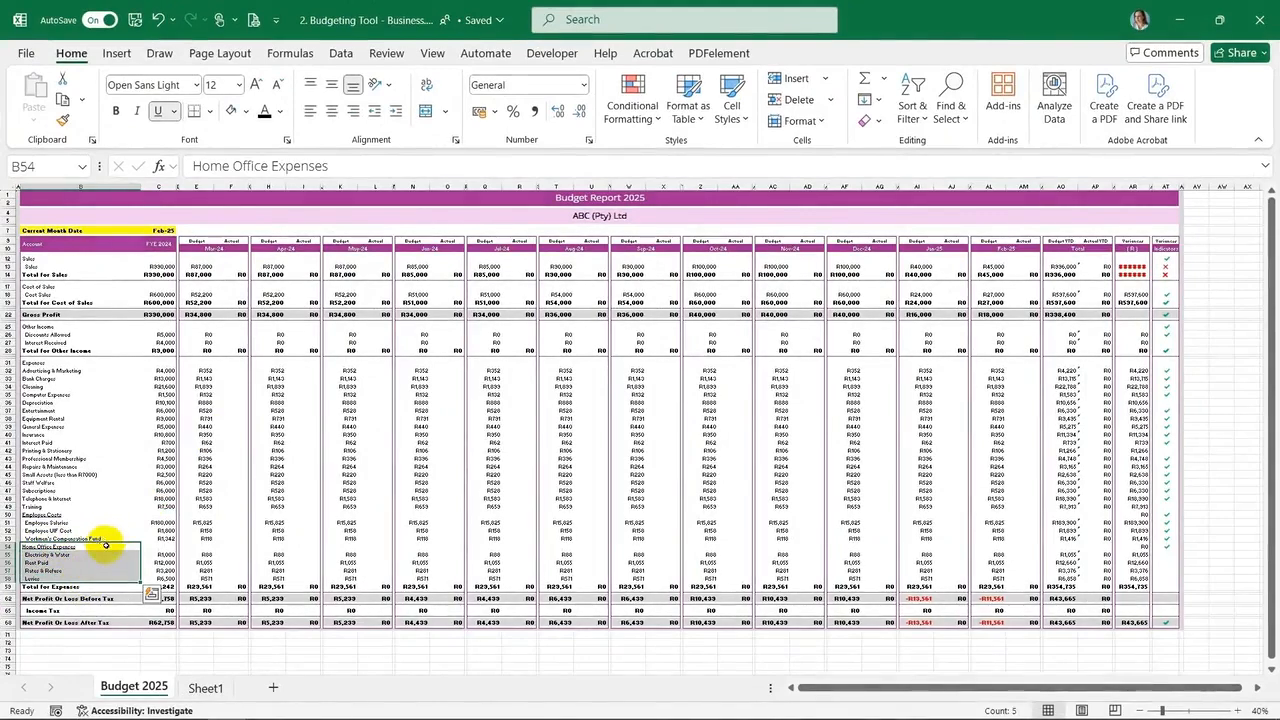
left_click(86, 553)
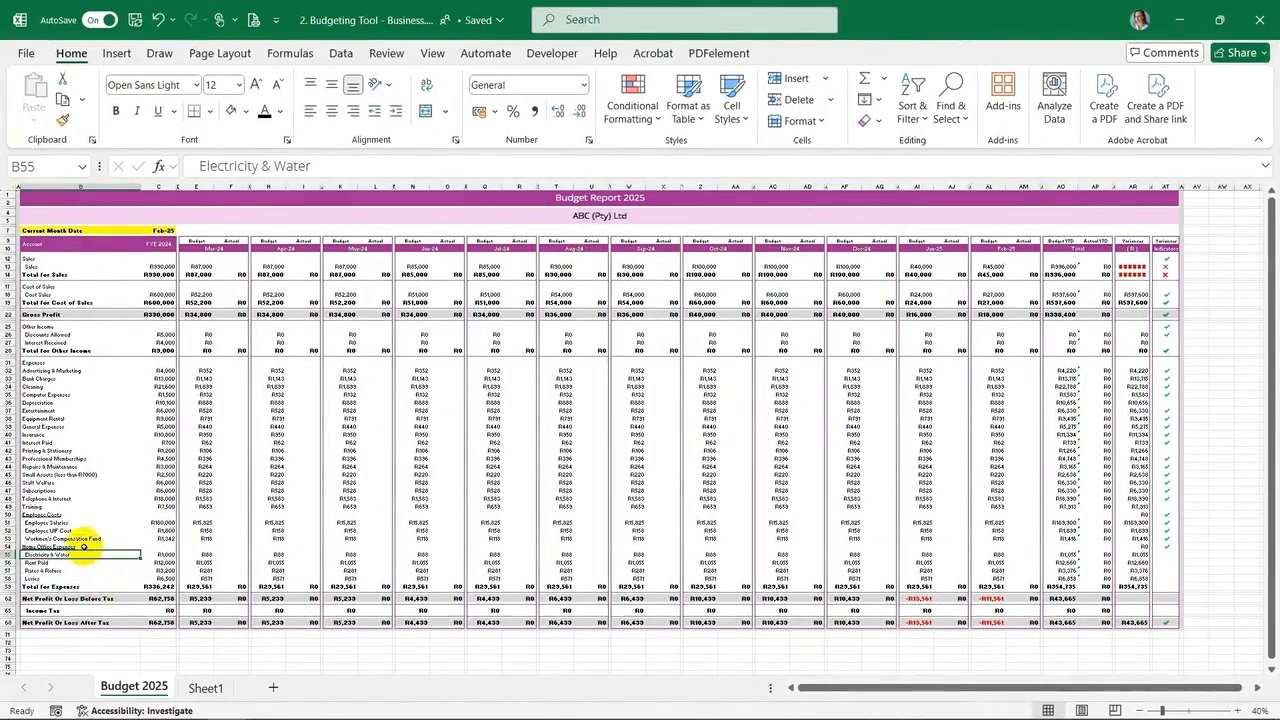
left_click_drag(62, 548, 60, 578)
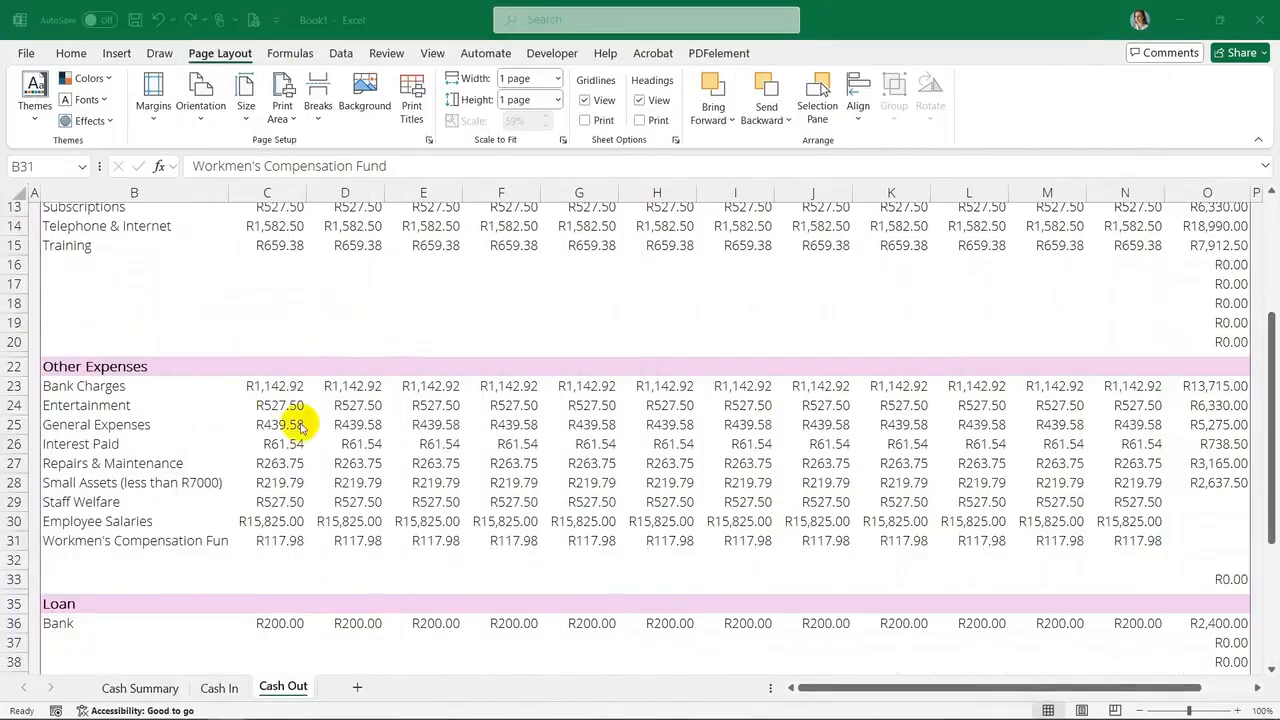
scroll(290, 470, "down", 3)
left_click(100, 387)
key("ctrl+c")
right_click(104, 388)
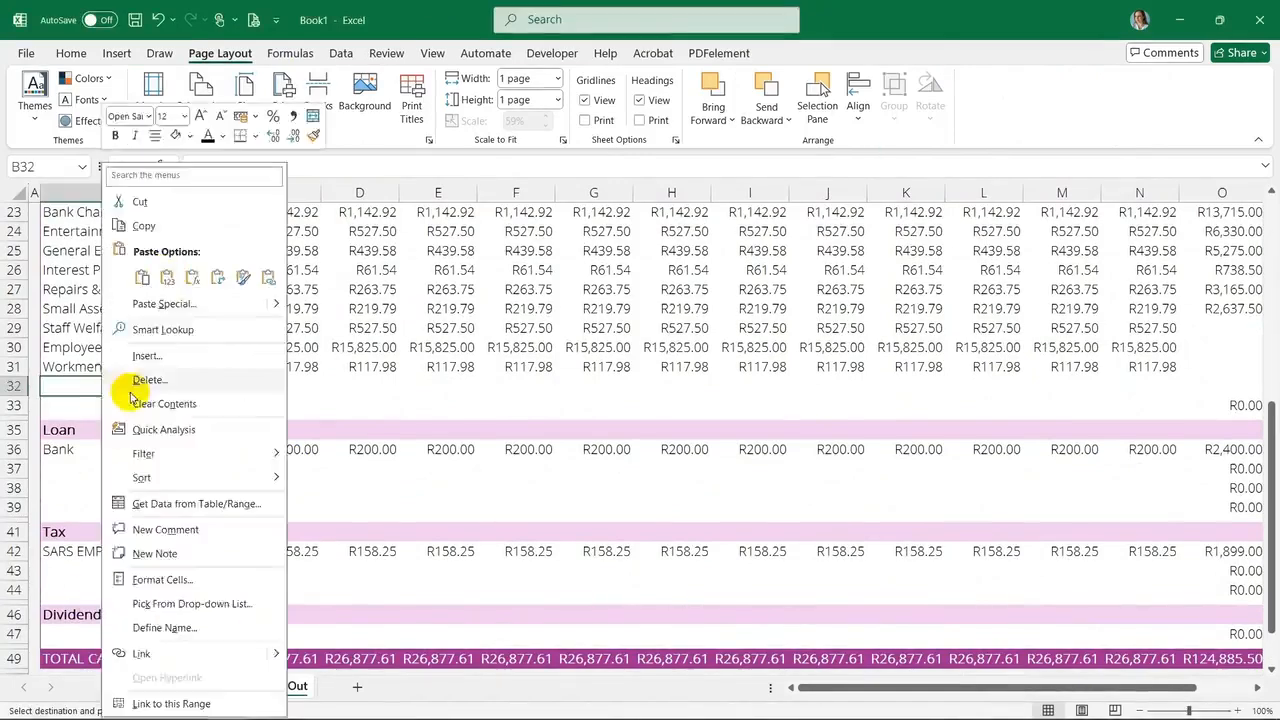
left_click(175, 278)
Insert extra rows under Electricity & Water and extend the column O total formulas down to the new rows
left_click_drag(13, 406, 12, 425)
right_click(12, 425)
left_click(77, 263)
left_click(294, 384)
left_click_drag(321, 395, 1010, 392)
left_click(1064, 309)
left_click_drag(1106, 318, 1108, 449)
scroll(237, 489, "left", 3)
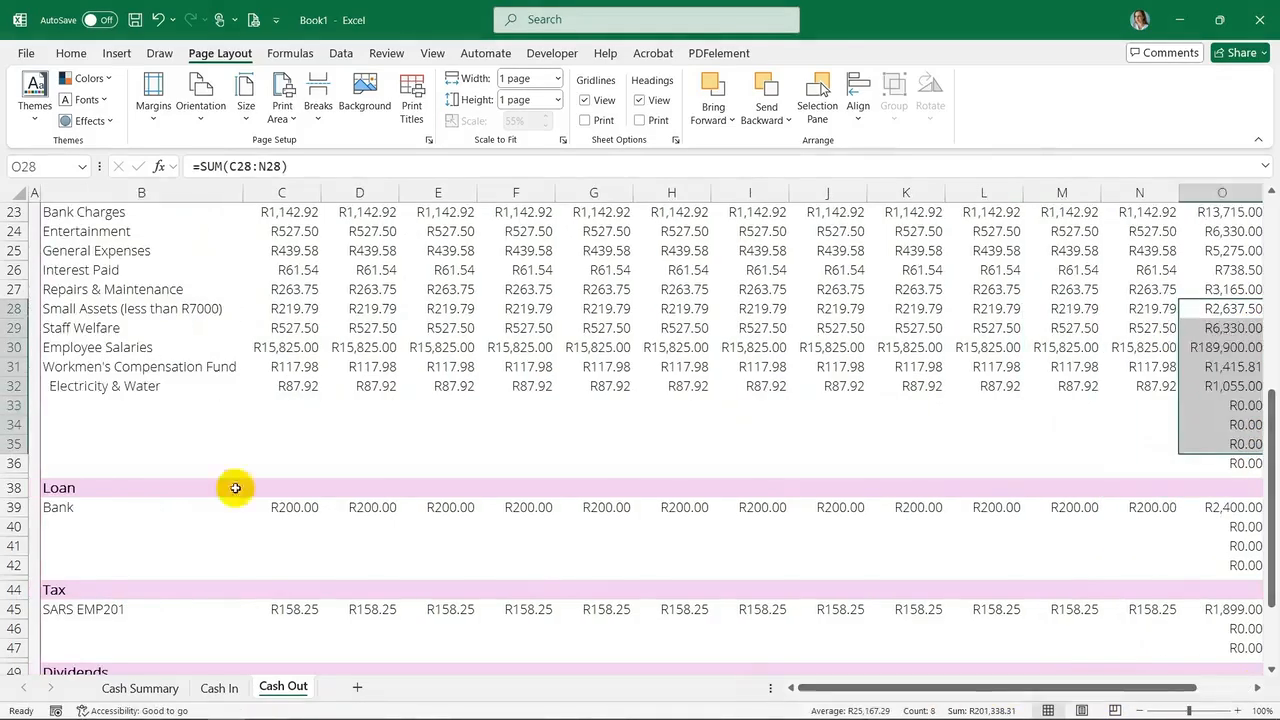
Remove the leading space from the Electricity & Water label
double_click(52, 384)
key("BackSpace")
key("Return")
Paste the Rent Paid row into row 33 and fill R1,055.00 across Apr-24 to Feb-25
key("ctrl+c")
left_click(129, 406)
key("ctrl+v")
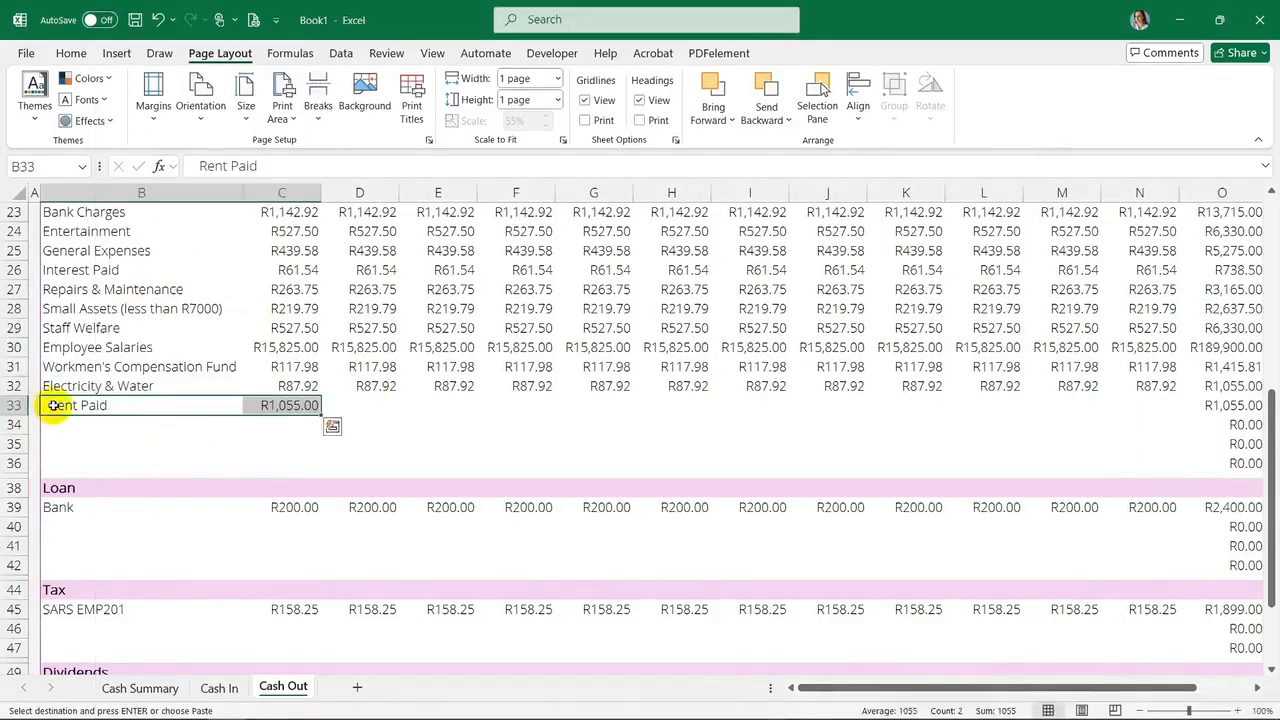
left_click(309, 406)
key("ctrl+c")
left_click_drag(359, 406, 1143, 406)
key("ctrl+v")
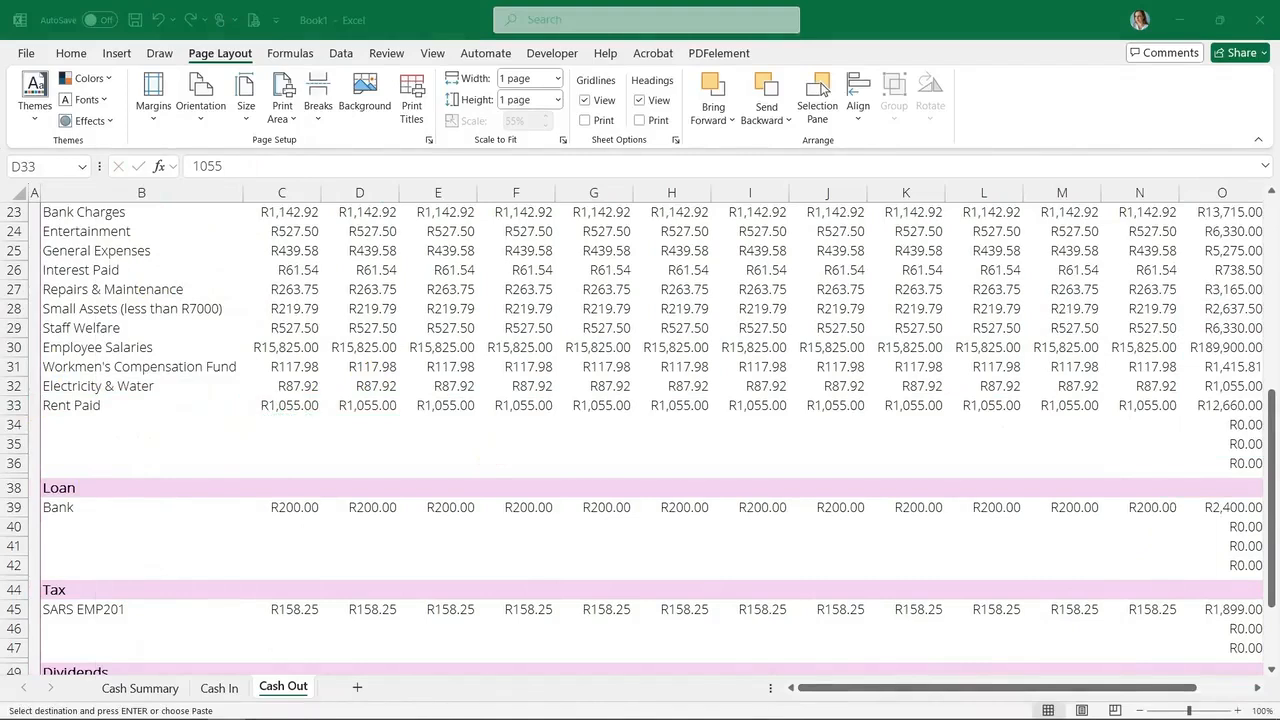
Paste the Rates & Refuse label and Mar-24 amount into row 34 and trim the label's leading space
left_click(66, 426)
left_click(66, 426)
key("ctrl+v")
right_click(112, 427)
left_click(166, 262)
double_click(50, 426)
key("BackSpace")
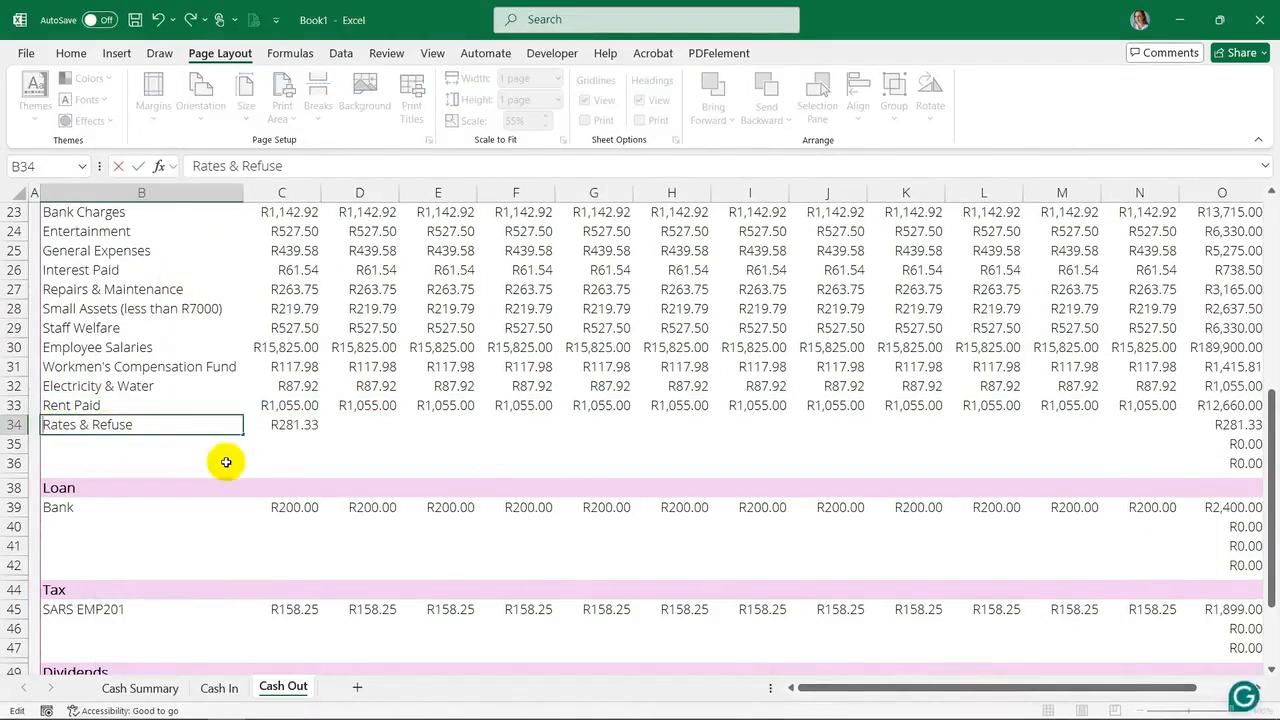
Fill the R281.33 Rates & Refuse amount across Apr-24 to Feb-25
left_click(284, 427)
left_click(109, 386)
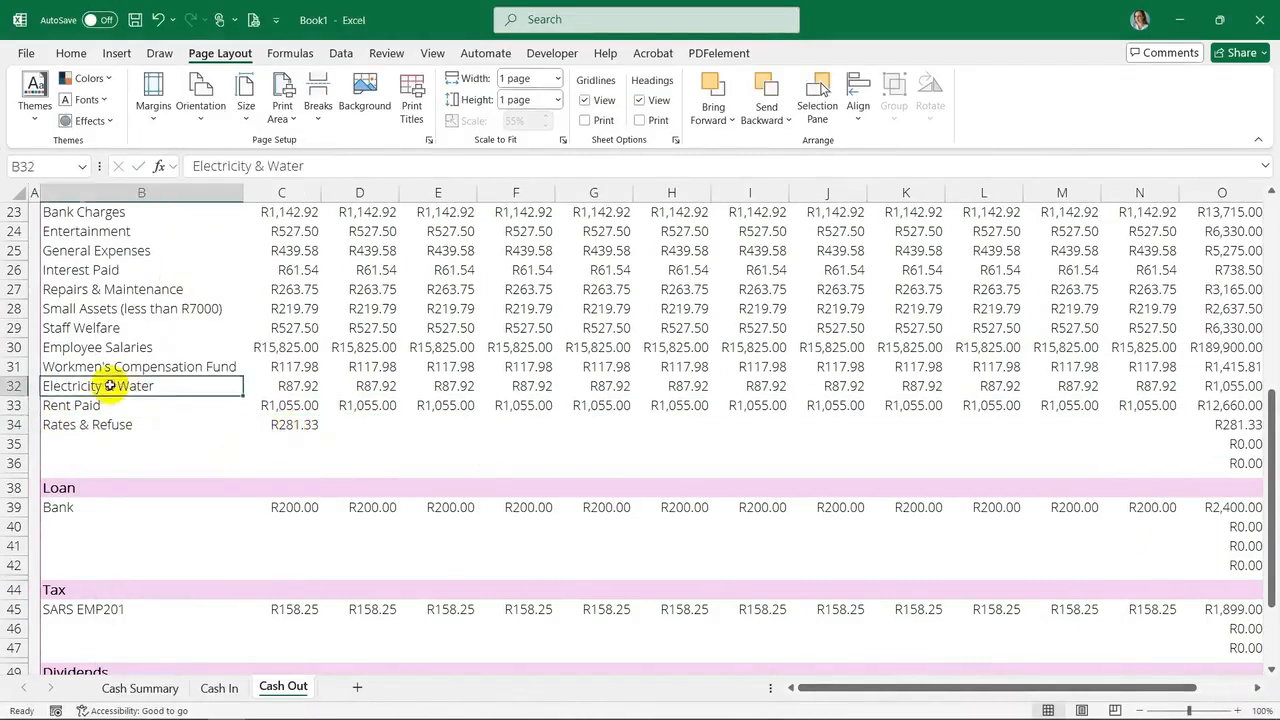
left_click(266, 428)
left_click(135, 718)
left_click_drag(320, 433, 1109, 434)
Paste the Levies row into row 35 and fill its R571.46 amount across the remaining months
right_click(84, 444)
left_click(139, 285)
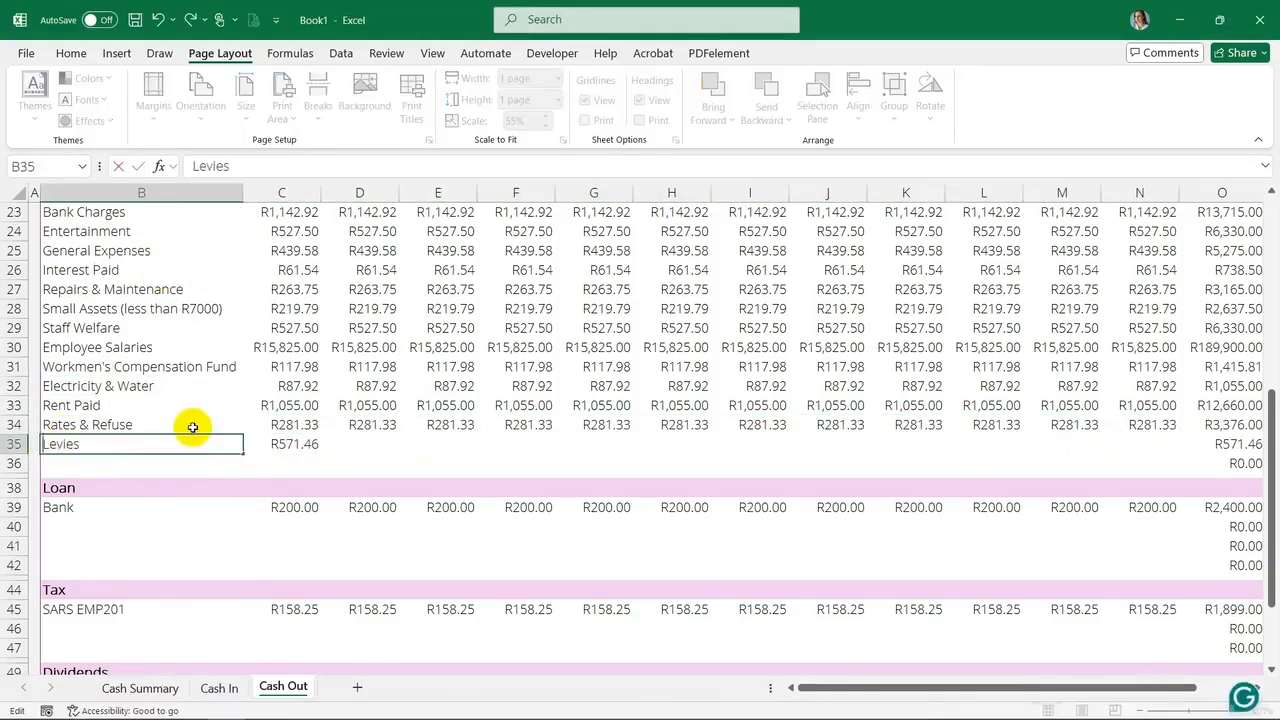
left_click(323, 449)
left_click_drag(320, 453, 1109, 453)
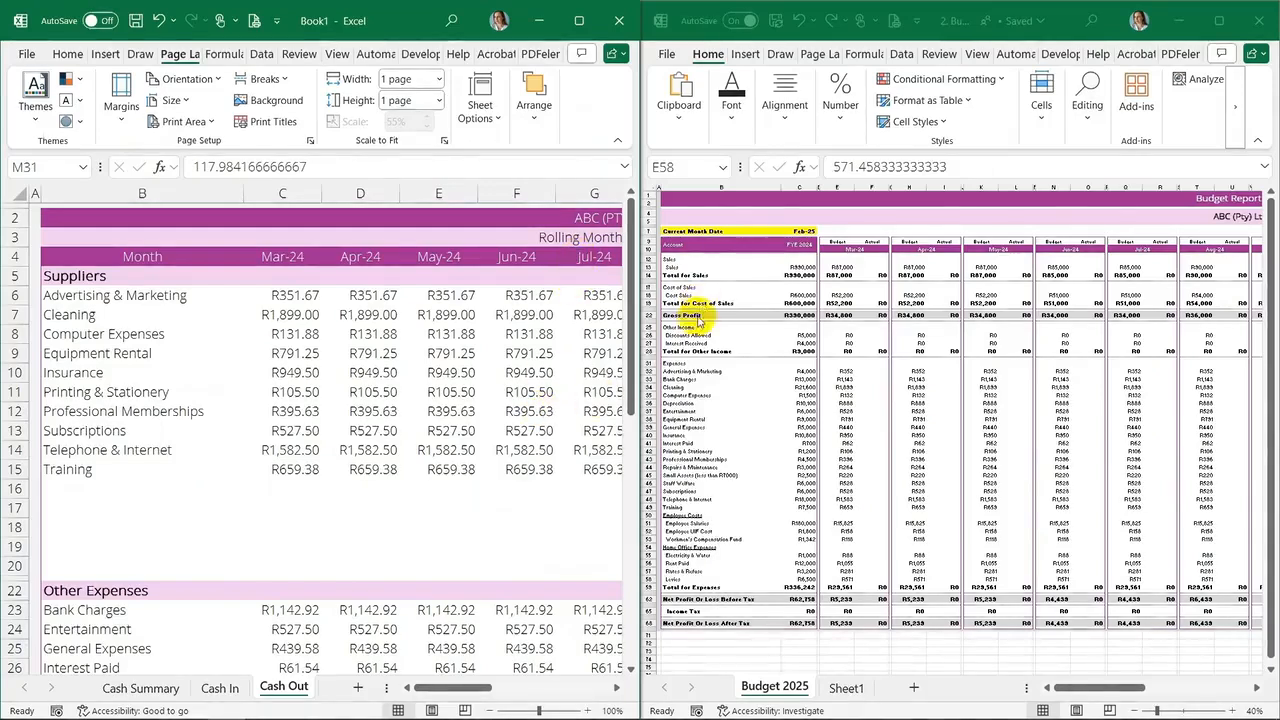
Compare the Cash In monthly customer totals with the budget's monthly Sales figures
left_click(220, 688)
scroll(209, 497, "up", 2)
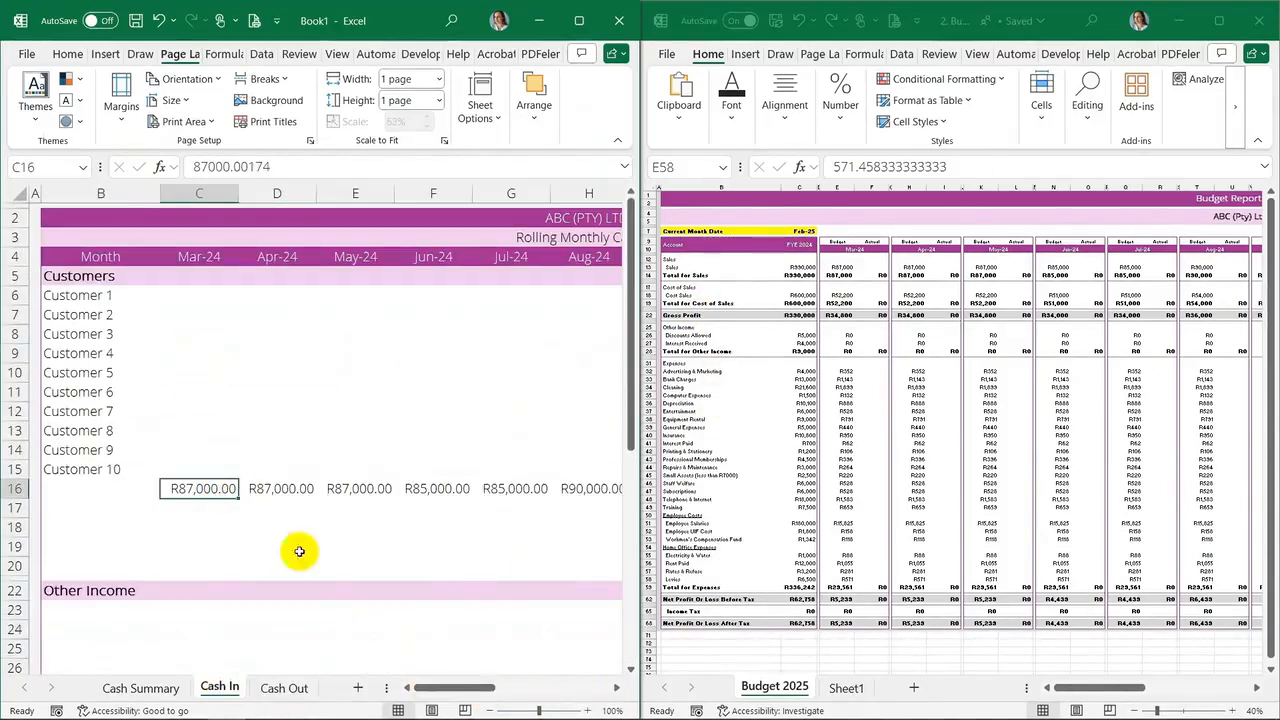
left_click_drag(428, 688, 540, 687)
left_click_drag(354, 505, 369, 494)
left_click(440, 487)
left_click(1060, 267)
key("Right")
key("Right")
key("Right")
key("Right")
key("Right")
key("Right")
key("Right")
key("Right")
key("Right")
key("Right")
key("Right")
key("Right")
key("Right")
key("Right")
key("Right")
key("Right")
key("Right")
key("Right")
key("Right")
key("Right")
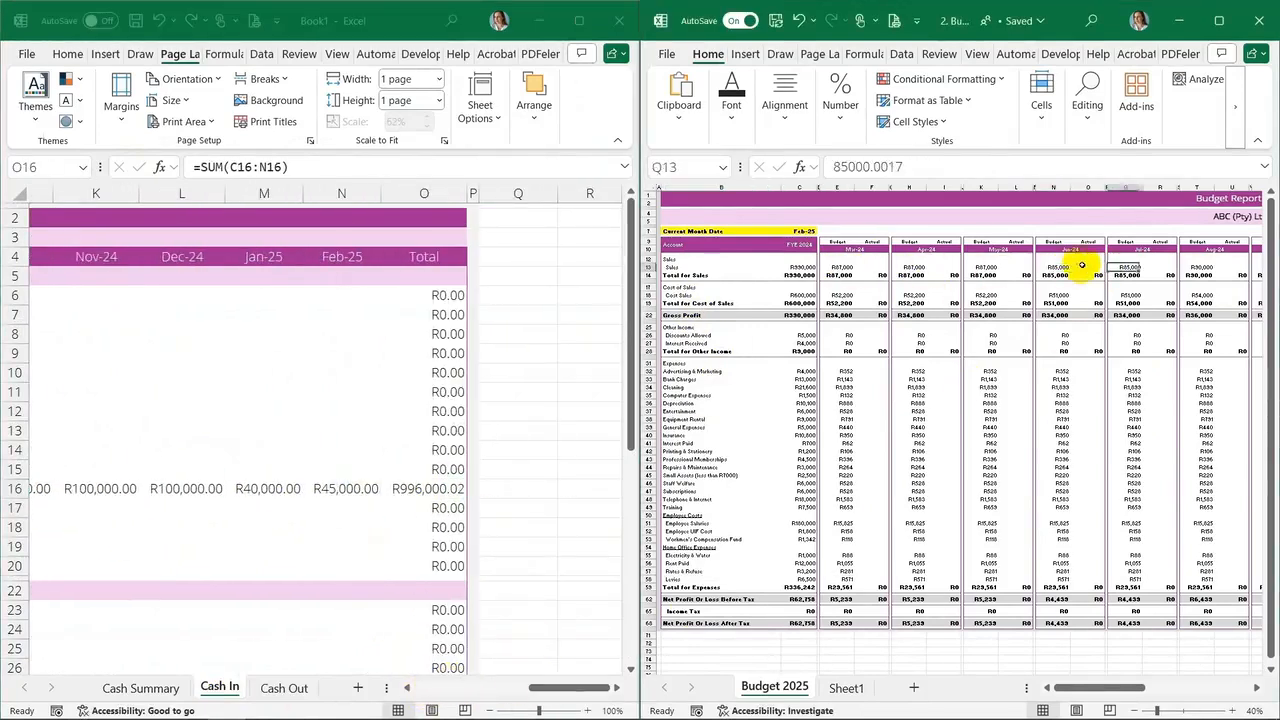
Scroll through the budget report's monthly columns and the Cash Out sheet's expense rows to compare them
key("Right")
key("Right")
key("Right")
key("Right")
key("Right")
key("Right")
key("Right")
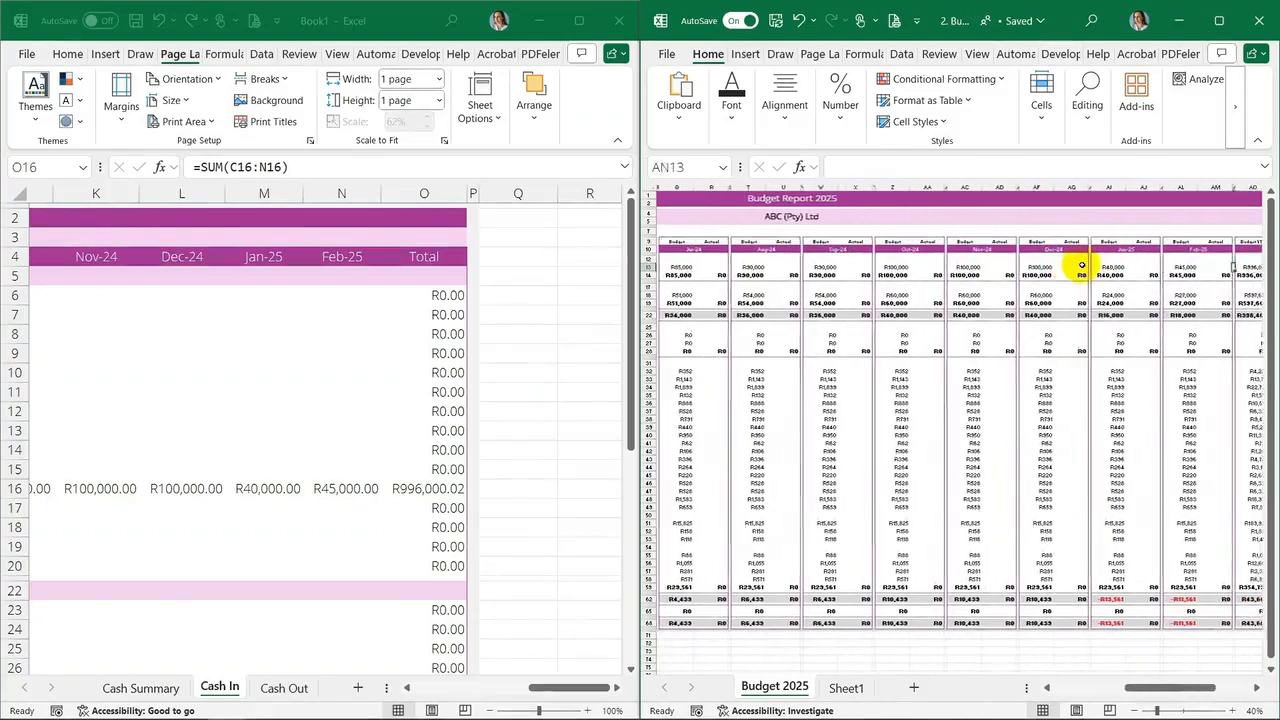
left_click_drag(507, 693, 350, 692)
left_click(272, 687)
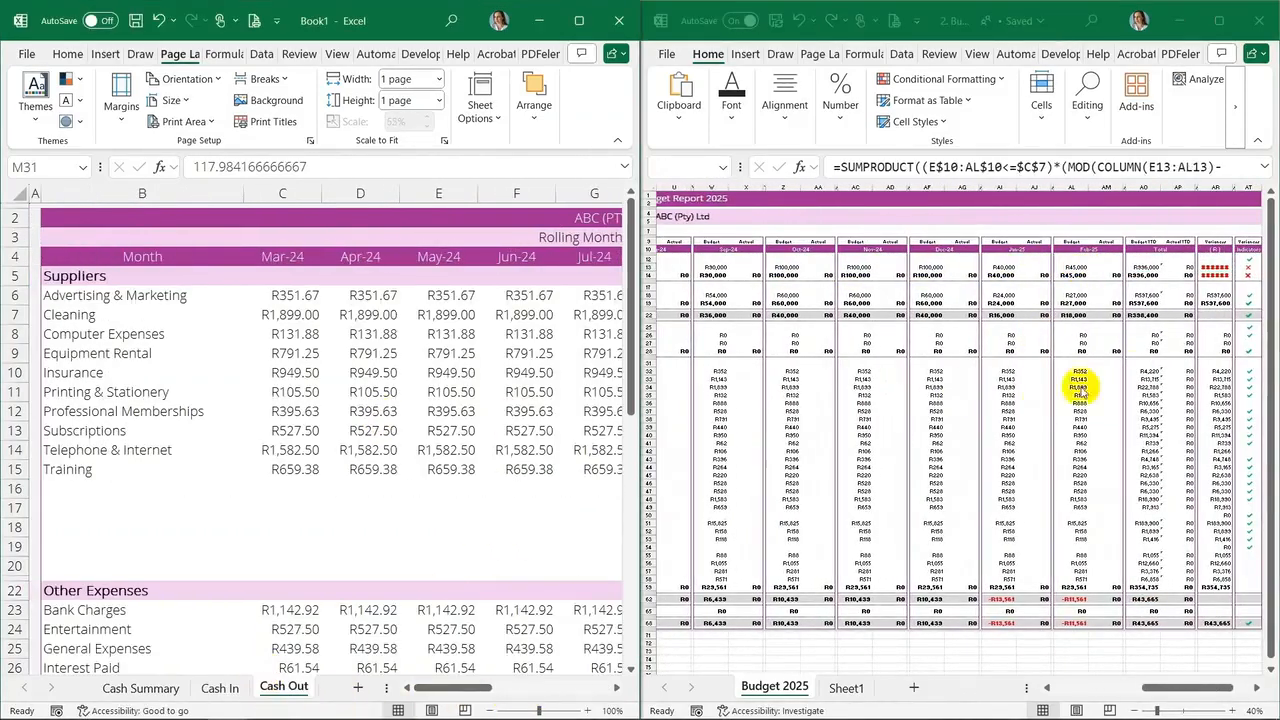
left_click(1100, 687)
left_click_drag(700, 363, 714, 576)
left_click(122, 296)
scroll(104, 469, "down", 7)
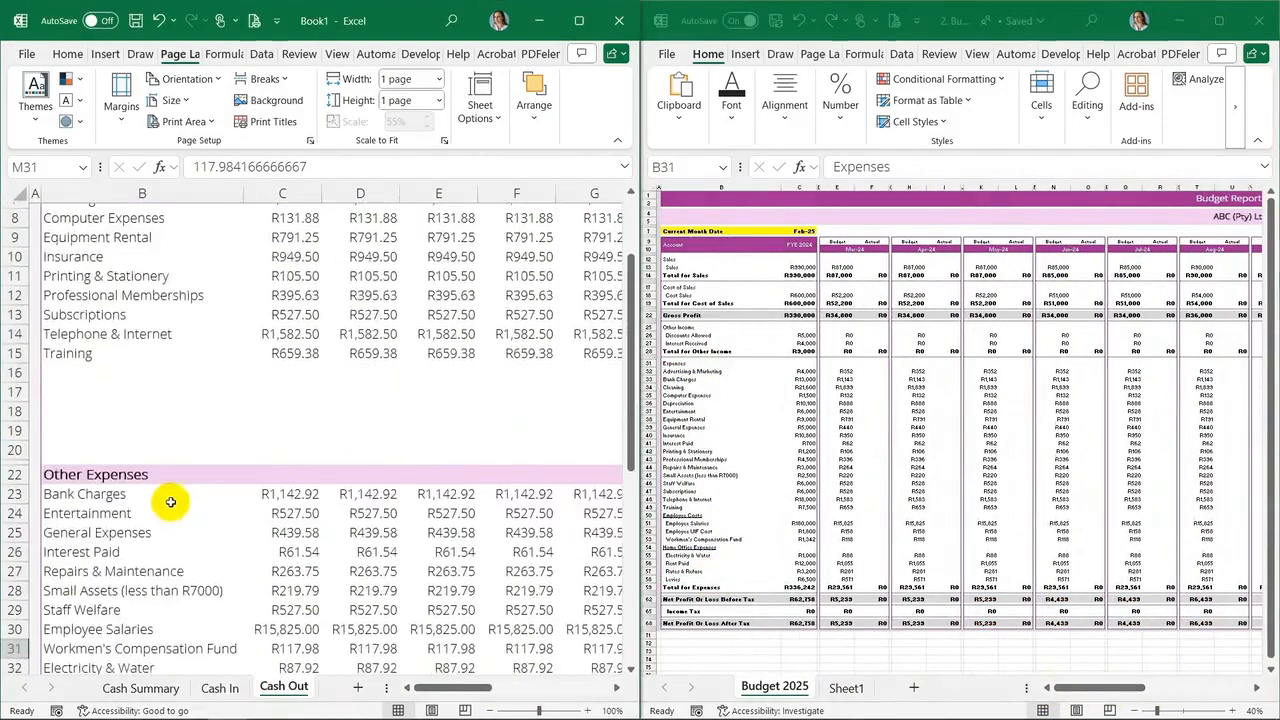
scroll(360, 607, "down", 1)
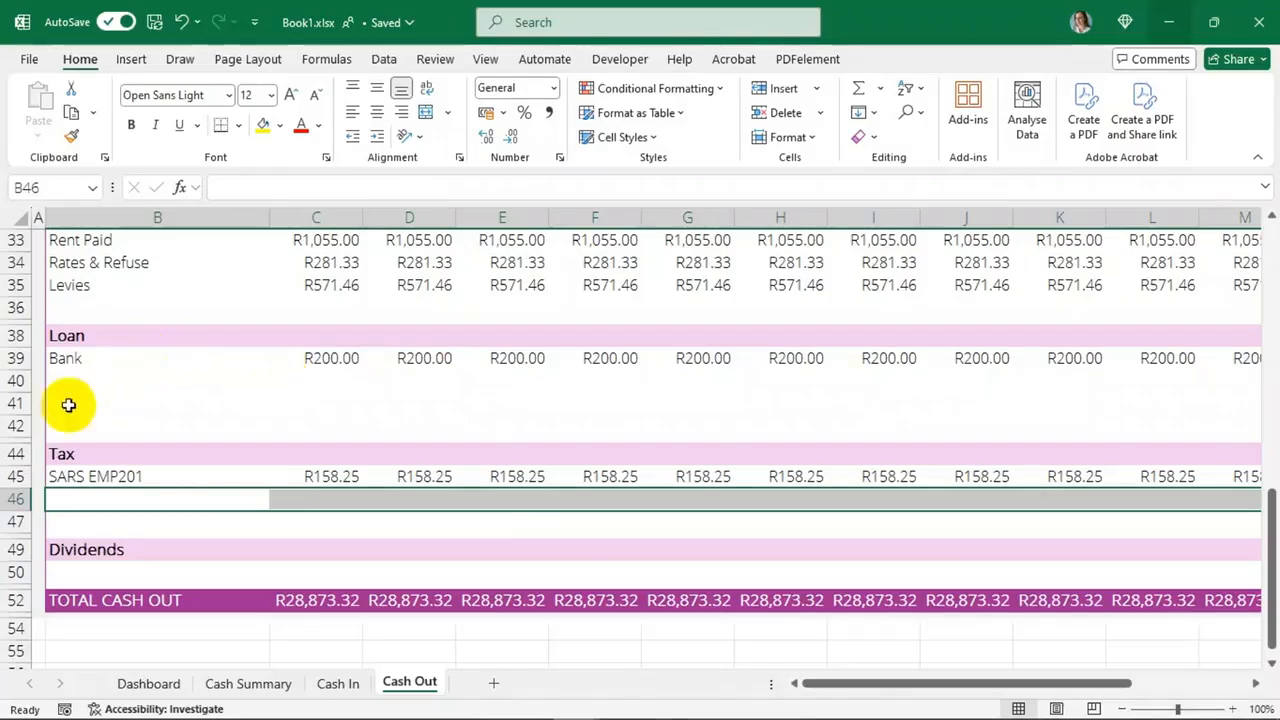
Undo the last change to restore the Income Tax row beneath SARS EMP201 on the Cash Out sheet
left_click(80, 498)
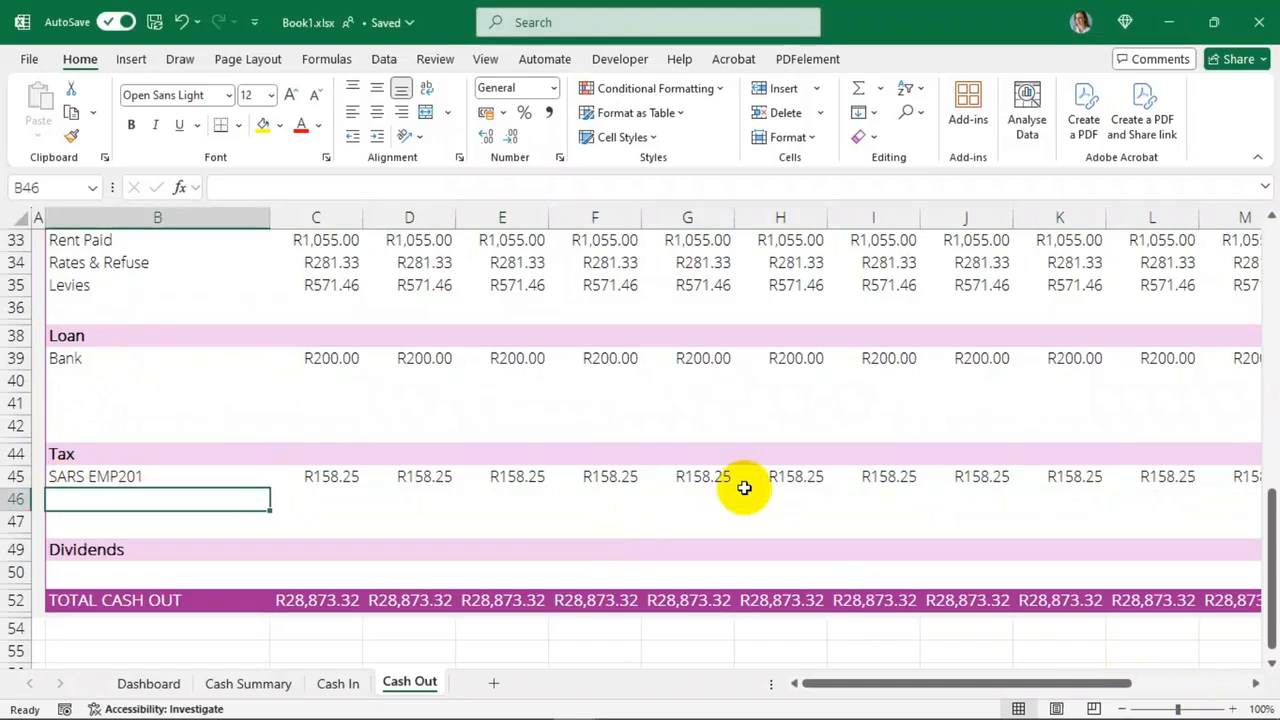
key("ctrl+z")
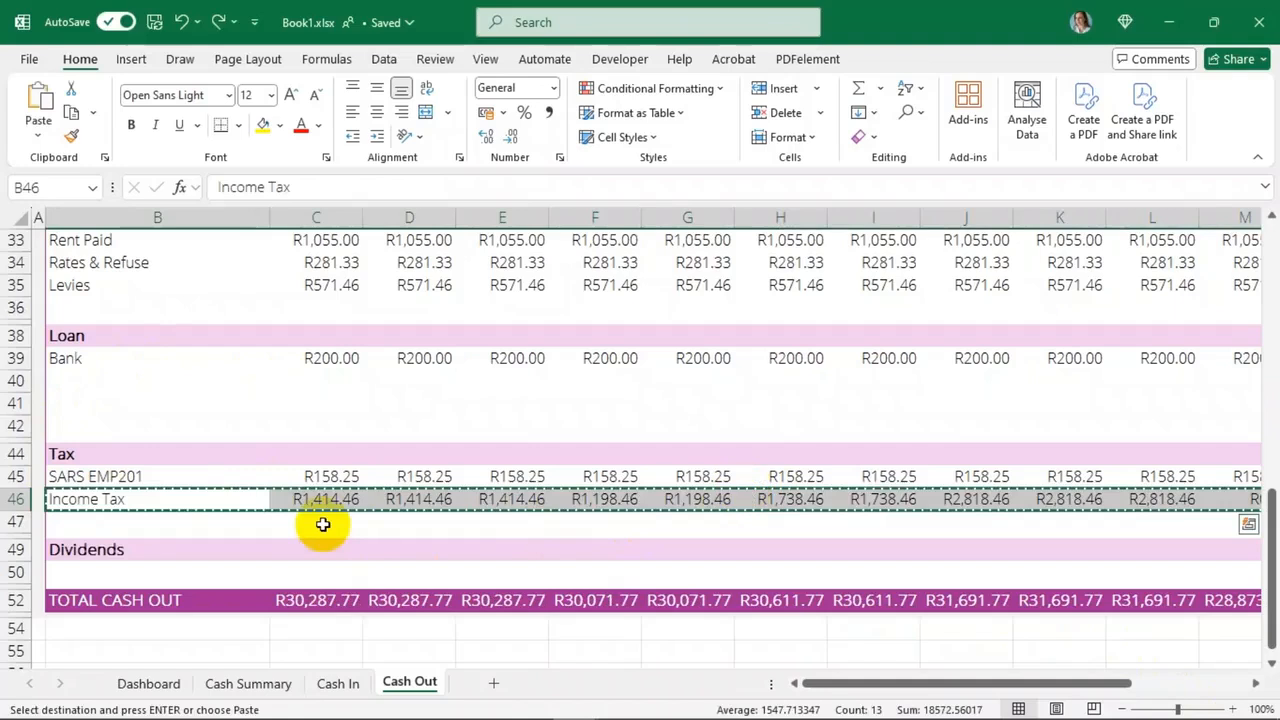
left_click(158, 516)
left_click(145, 499)
key("Right")
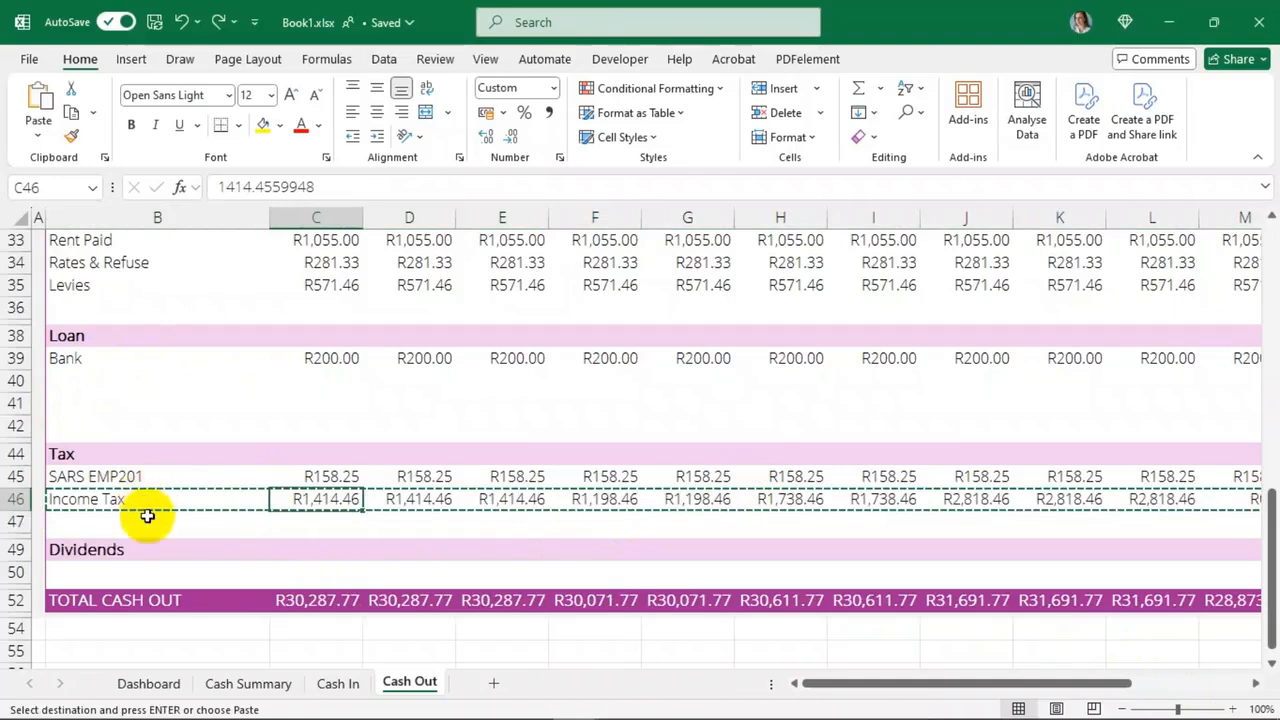
left_click(147, 516)
key("Escape")
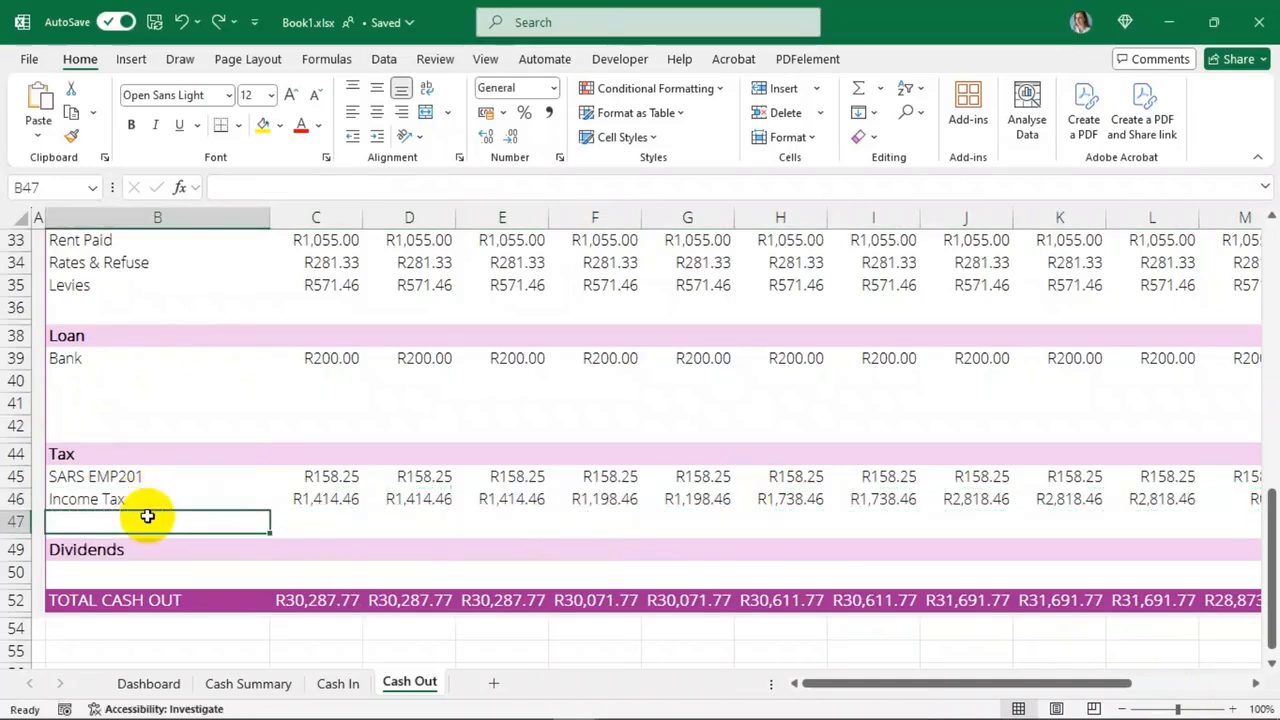
Step through the Income Tax row's monthly amounts across the Cash Out sheet
left_click(115, 495)
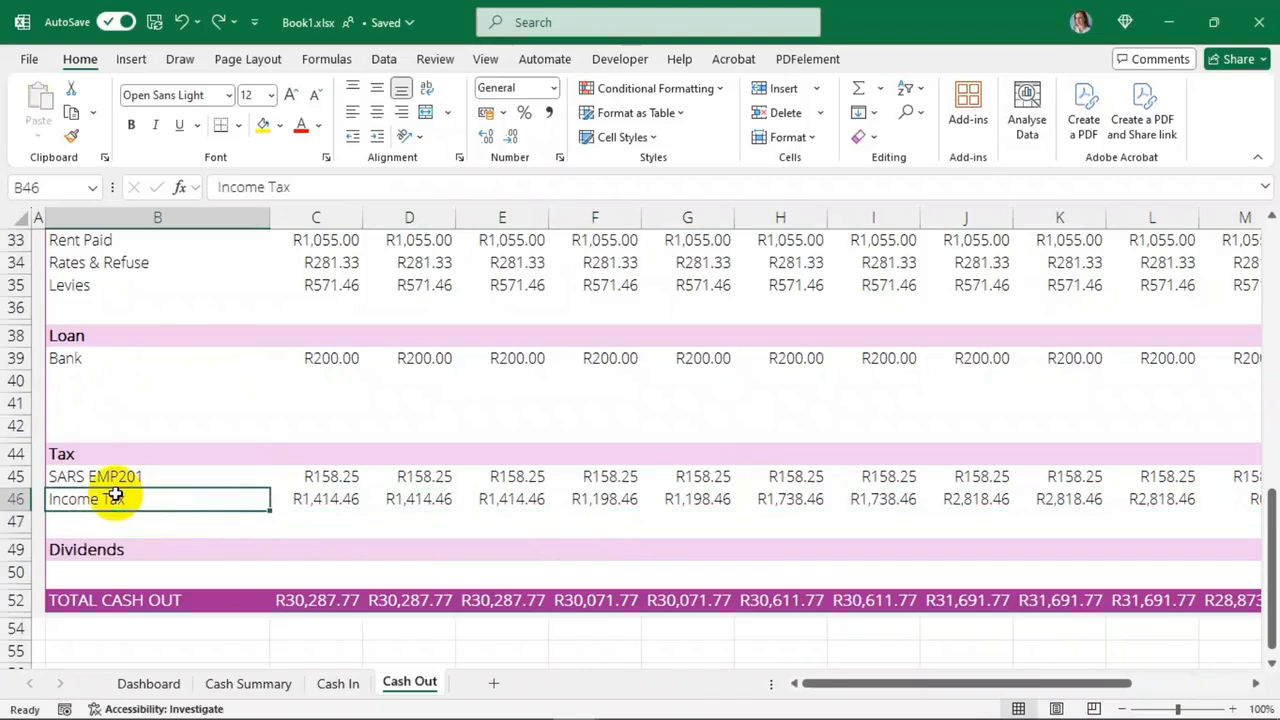
key("Right")
key("Right")
key("Right")
key("Right")
key("Right")
key("Right")
key("Right")
key("Right")
key("Right")
key("Right")
key("Right")
key("Right")
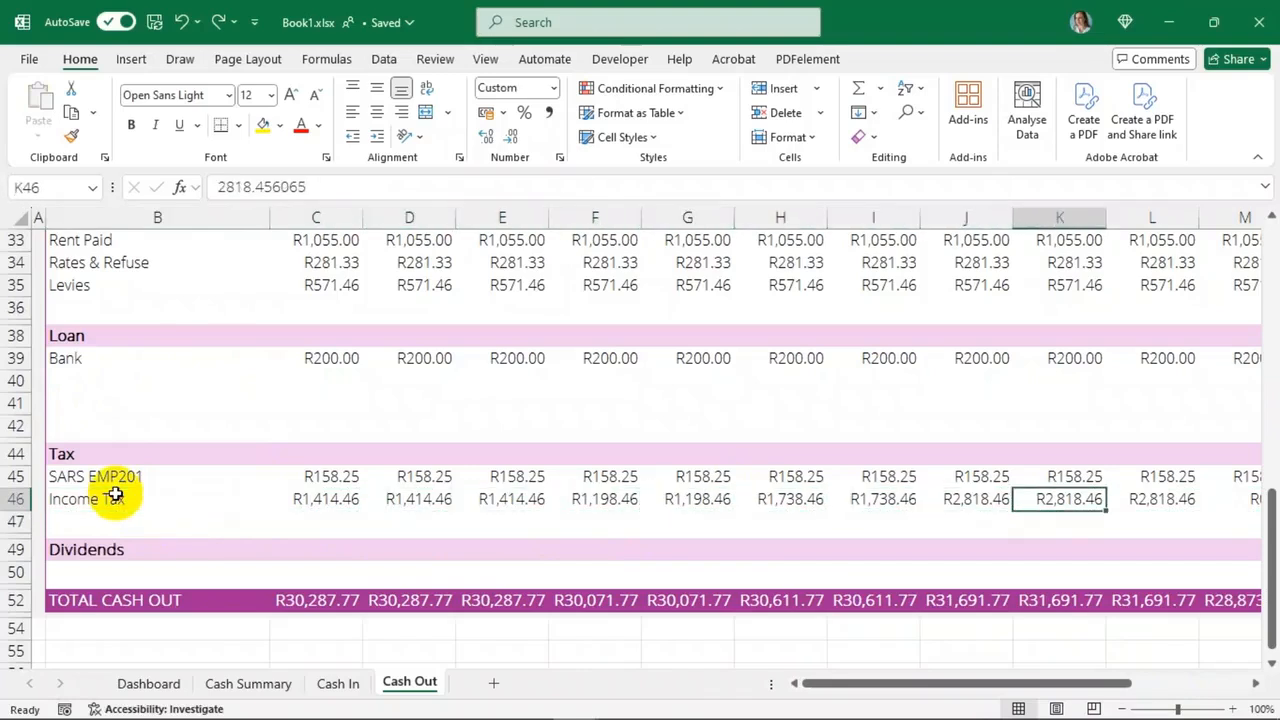
key("Left")
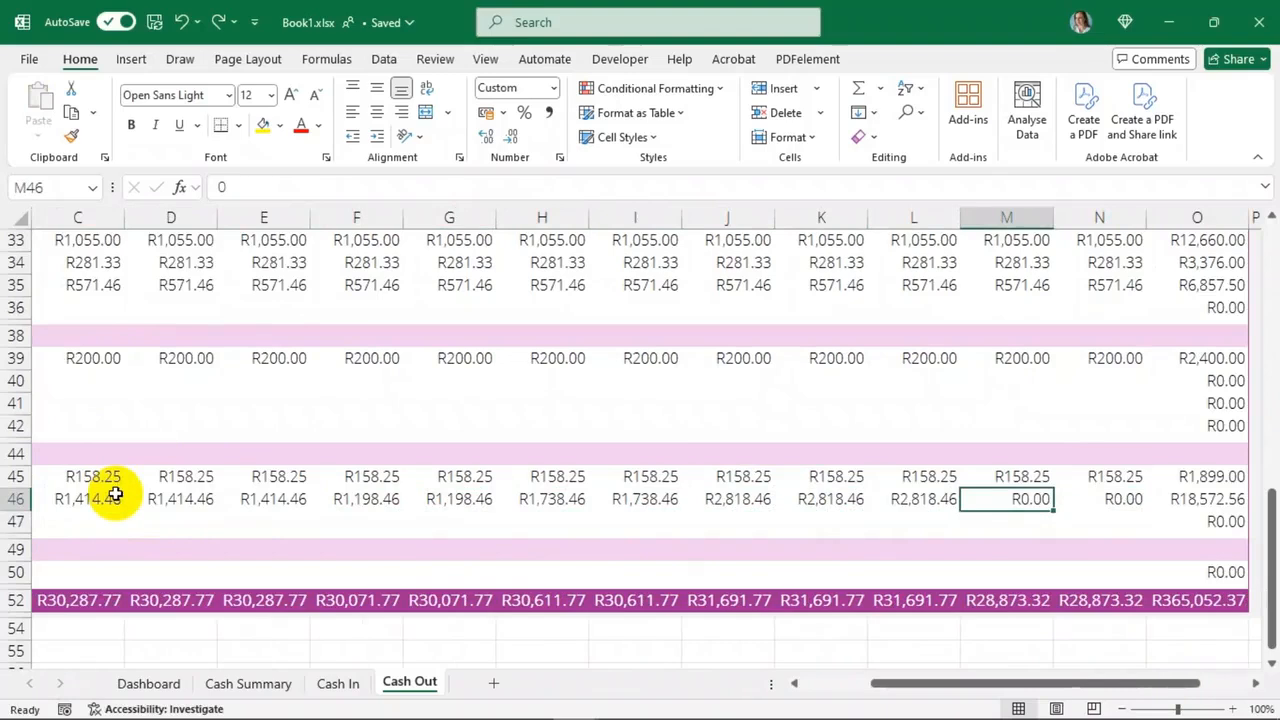
key("Right")
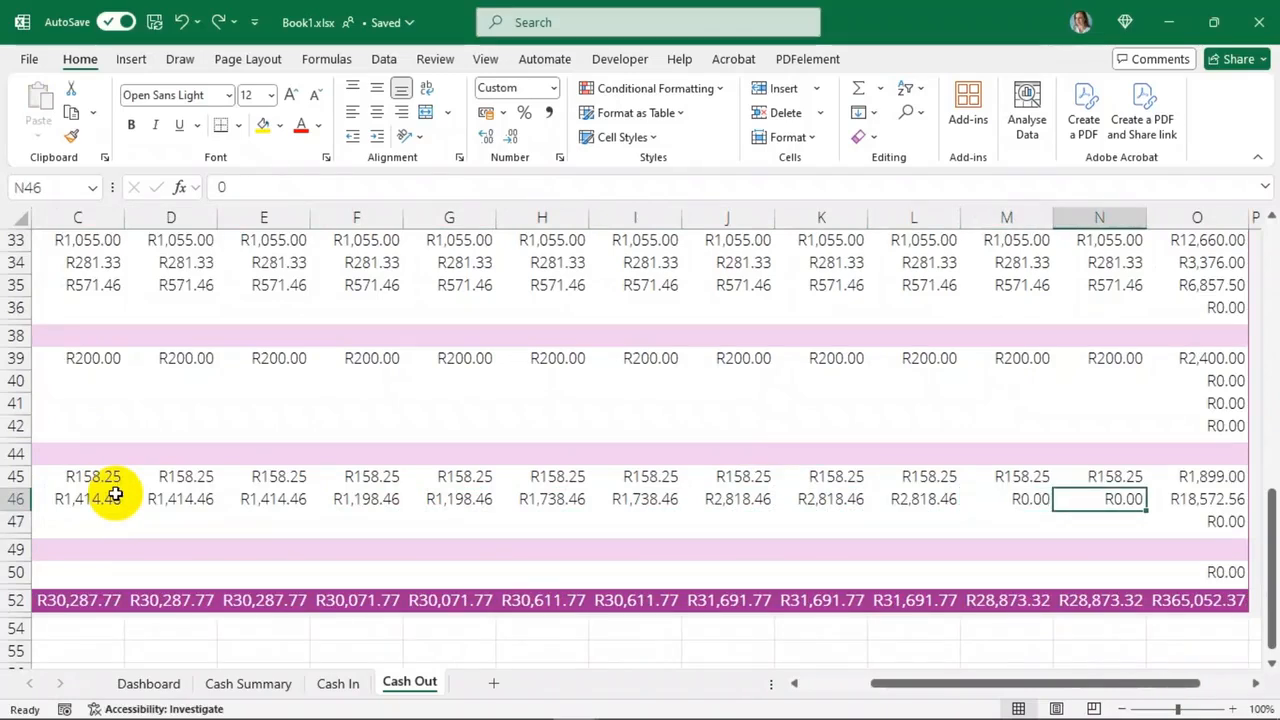
key("Left")
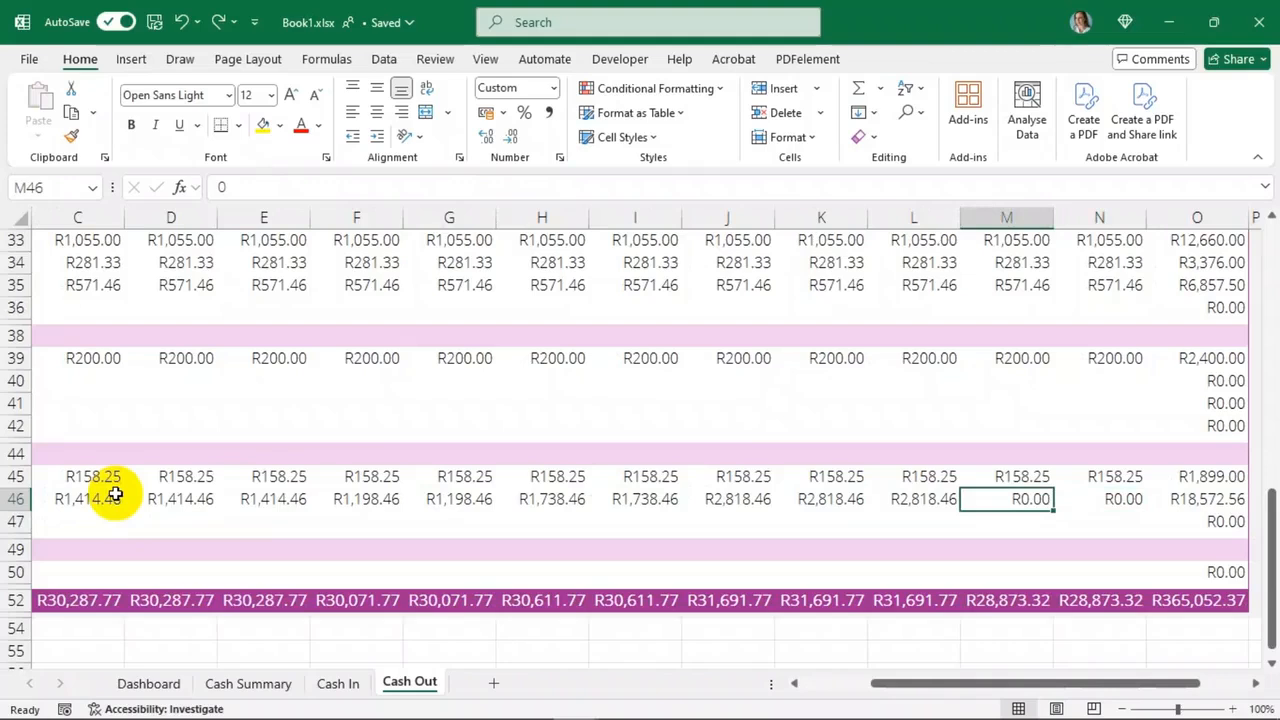
key("Left")
key("Left")
key("Left")
key("Left")
key("Left")
key("Left")
key("Left")
key("Left")
key("Left")
key("Left")
key("Left")
key("Left")
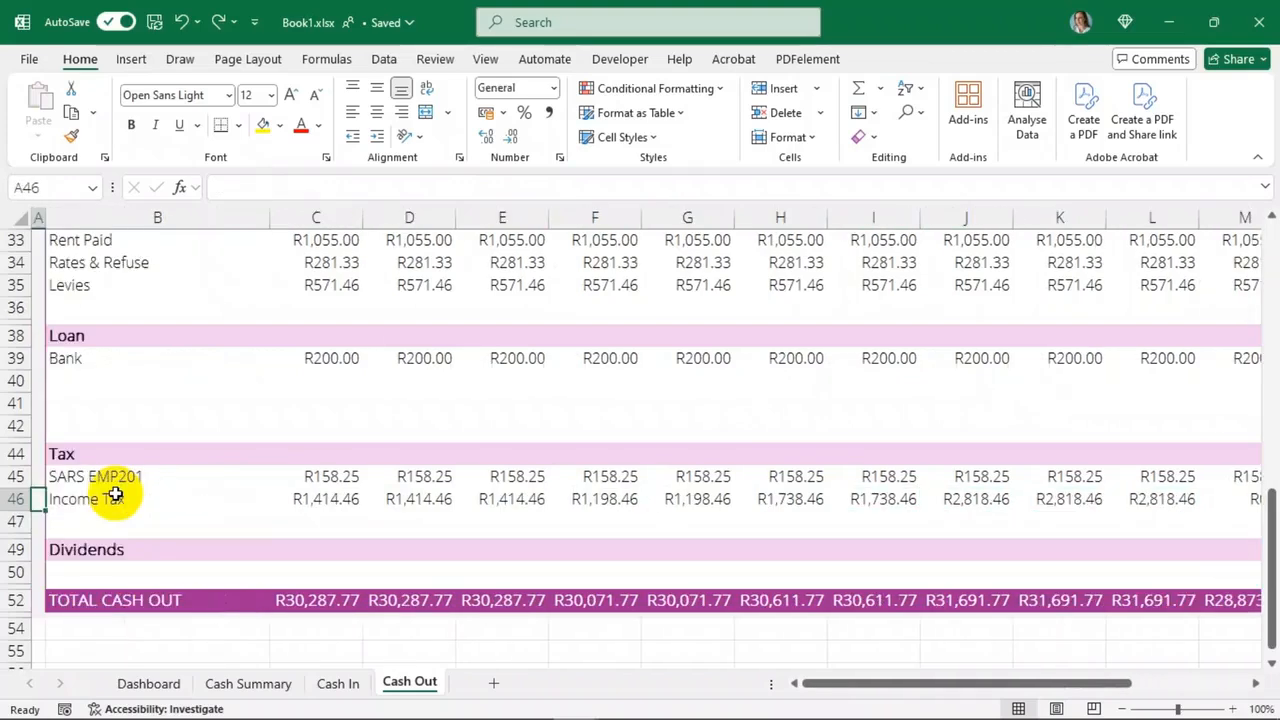
key("Right")
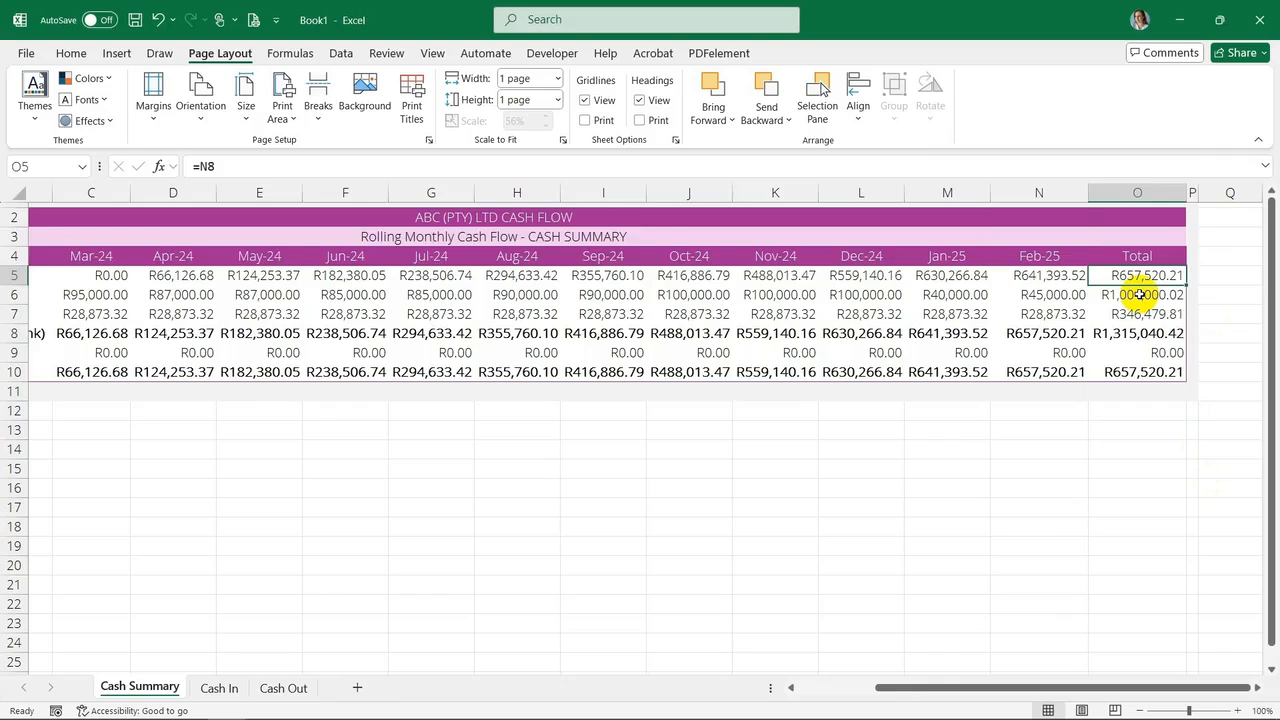
key("BackSpace")
key("BackSpace")
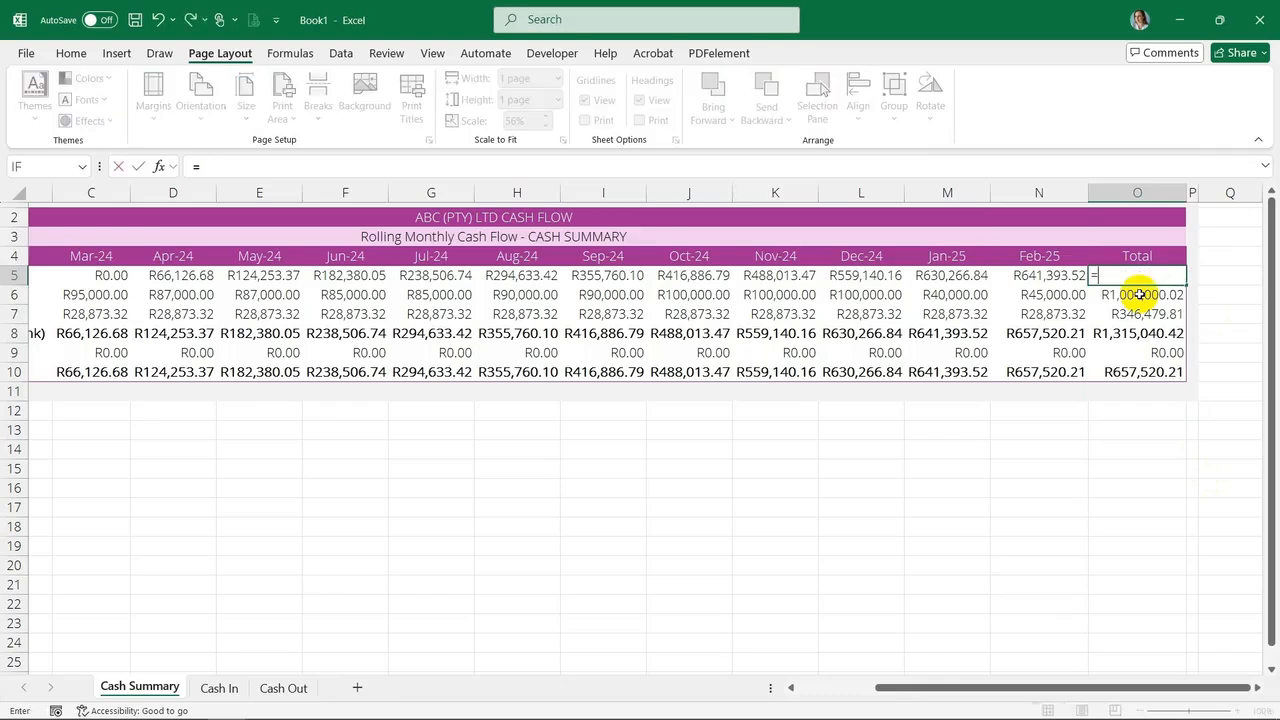
key("Escape")
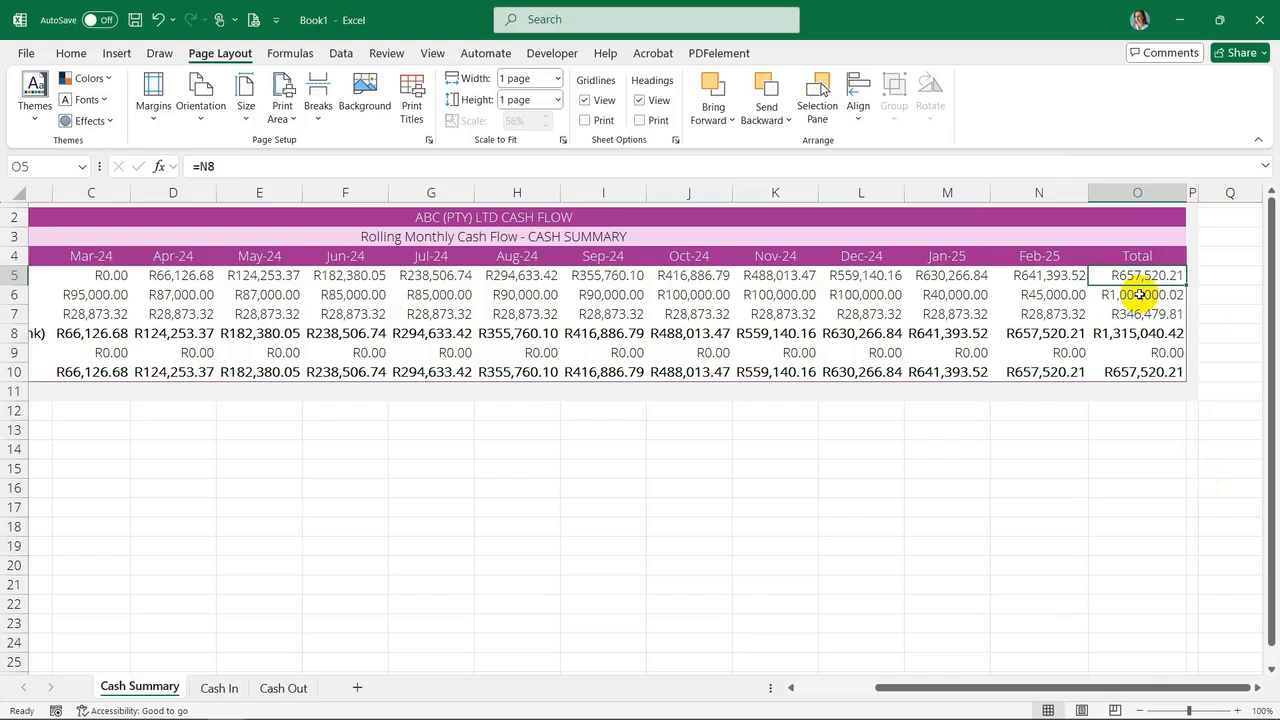
Set the opening balance Total cell on Cash Summary to equal the Mar-24 opening balance
key("BackSpace")
key("BackSpace")
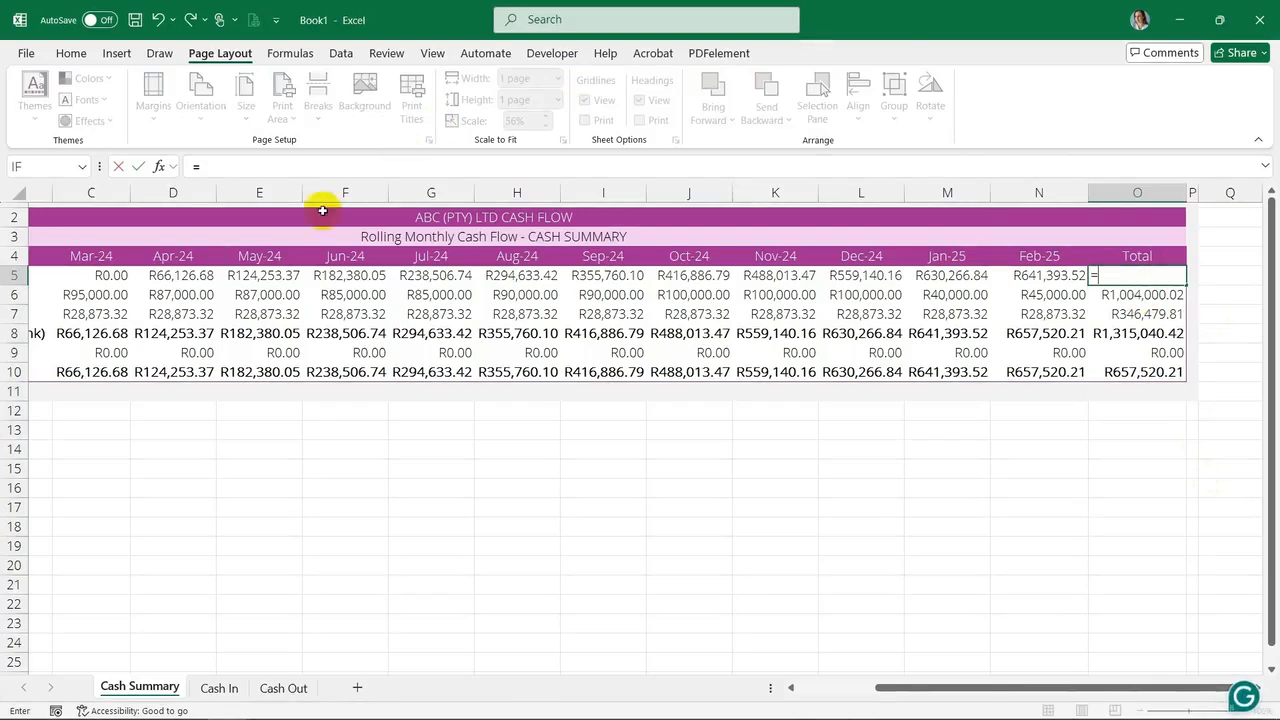
left_click(97, 279)
key("Return")
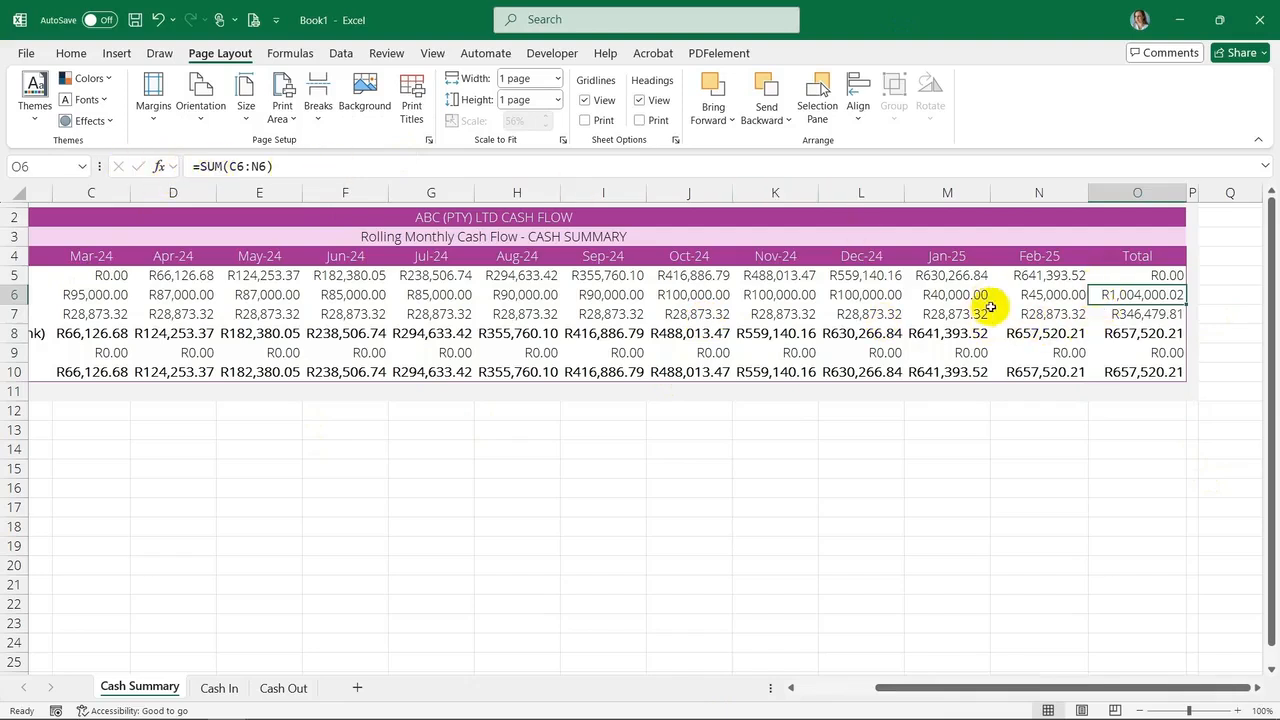
Check the formulas in each Total cell of the Cash Summary sheet
left_click(1151, 271)
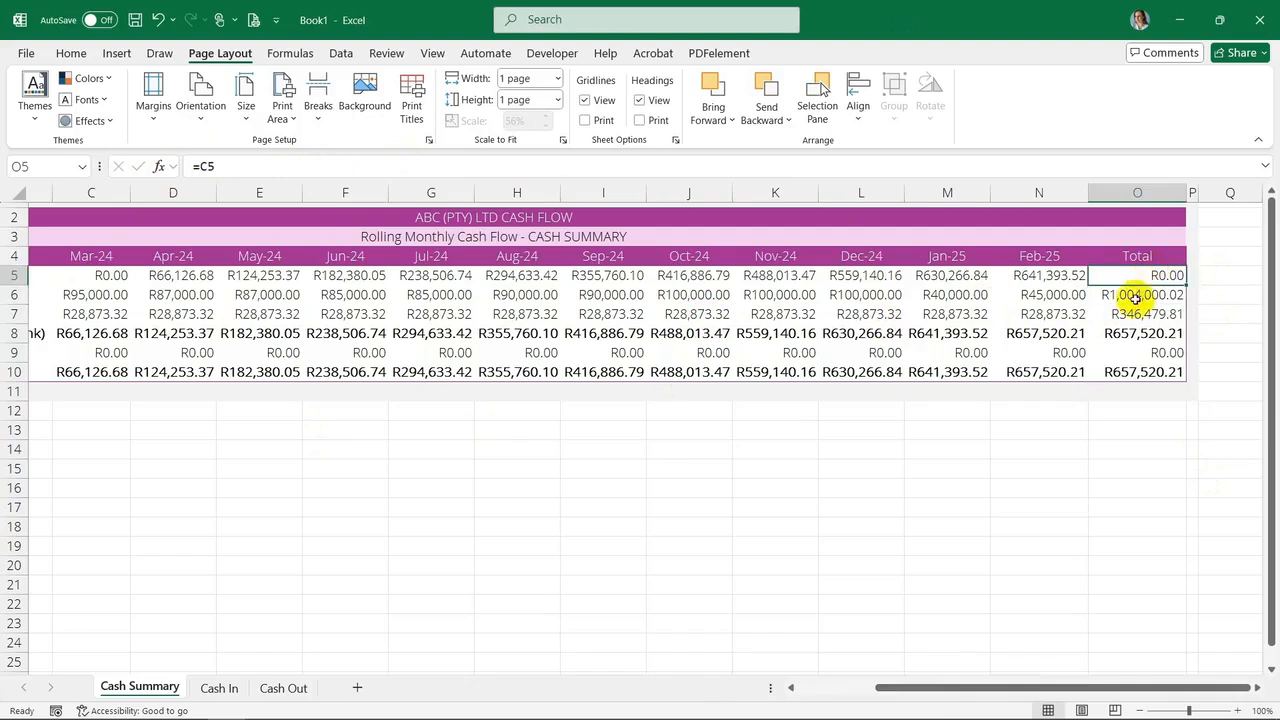
left_click(1135, 294)
left_click(1124, 315)
left_click(1123, 332)
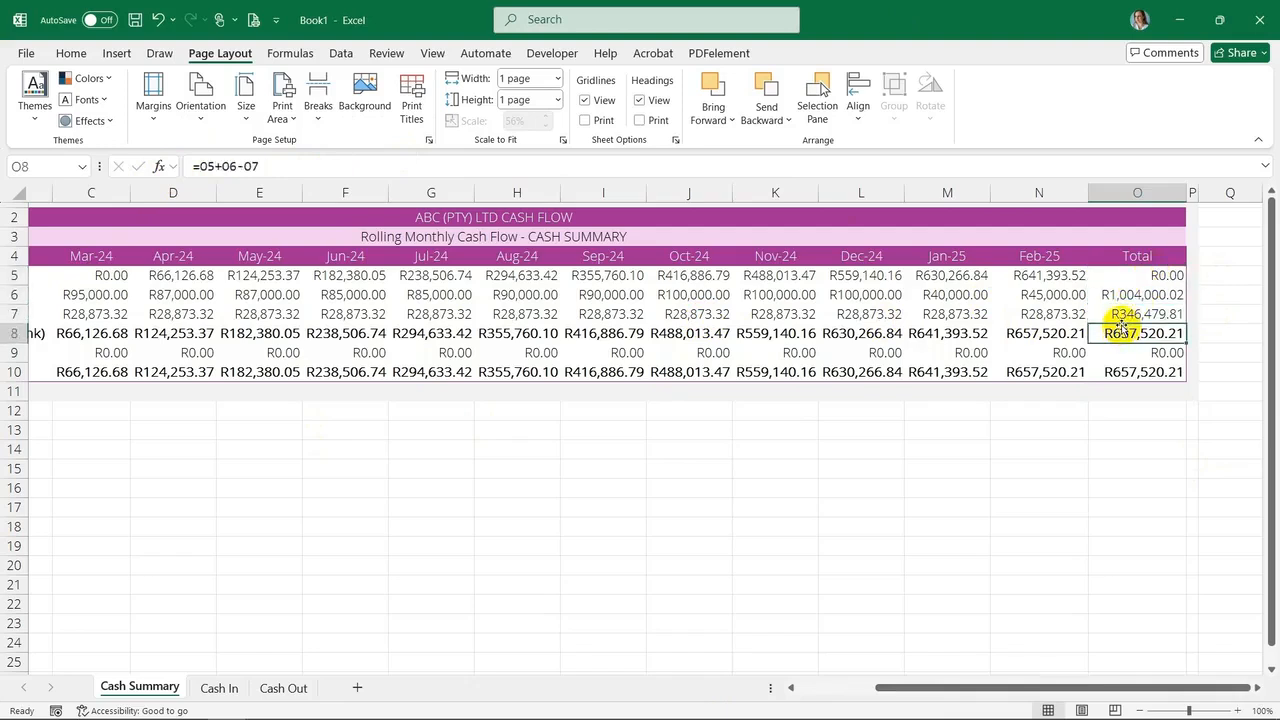
left_click(1062, 334)
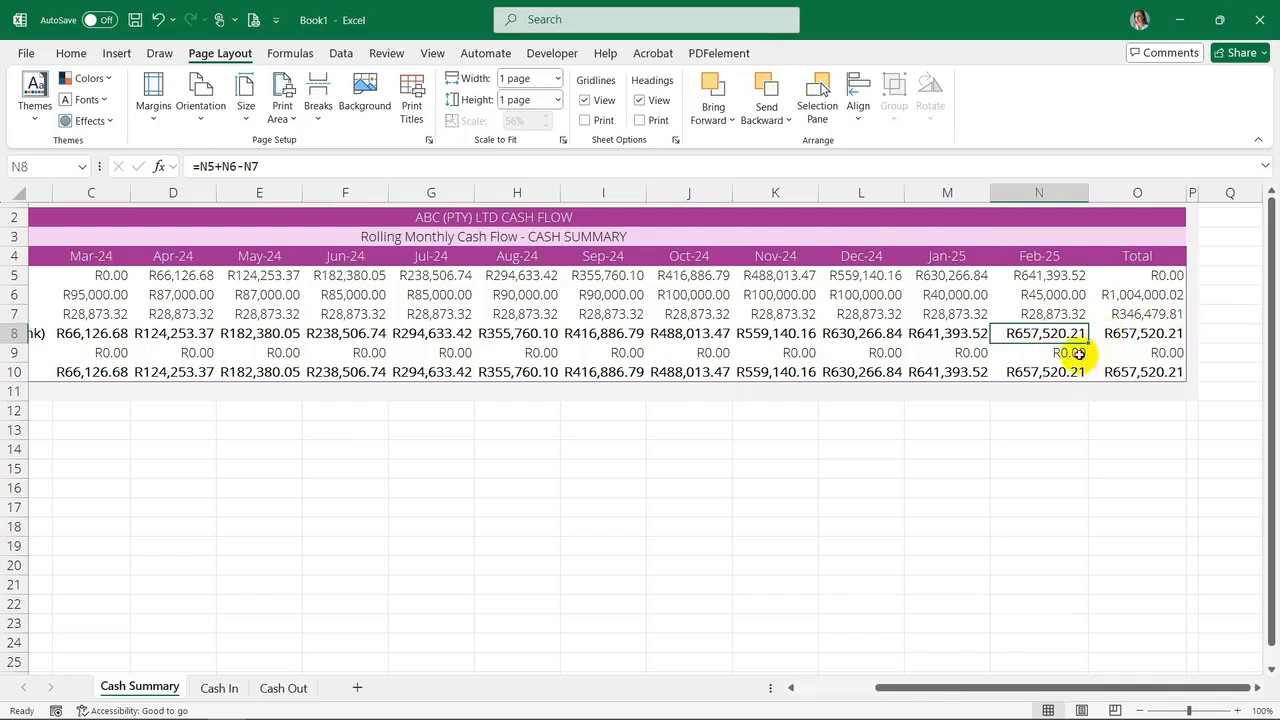
left_click(1077, 353)
left_click(1166, 353)
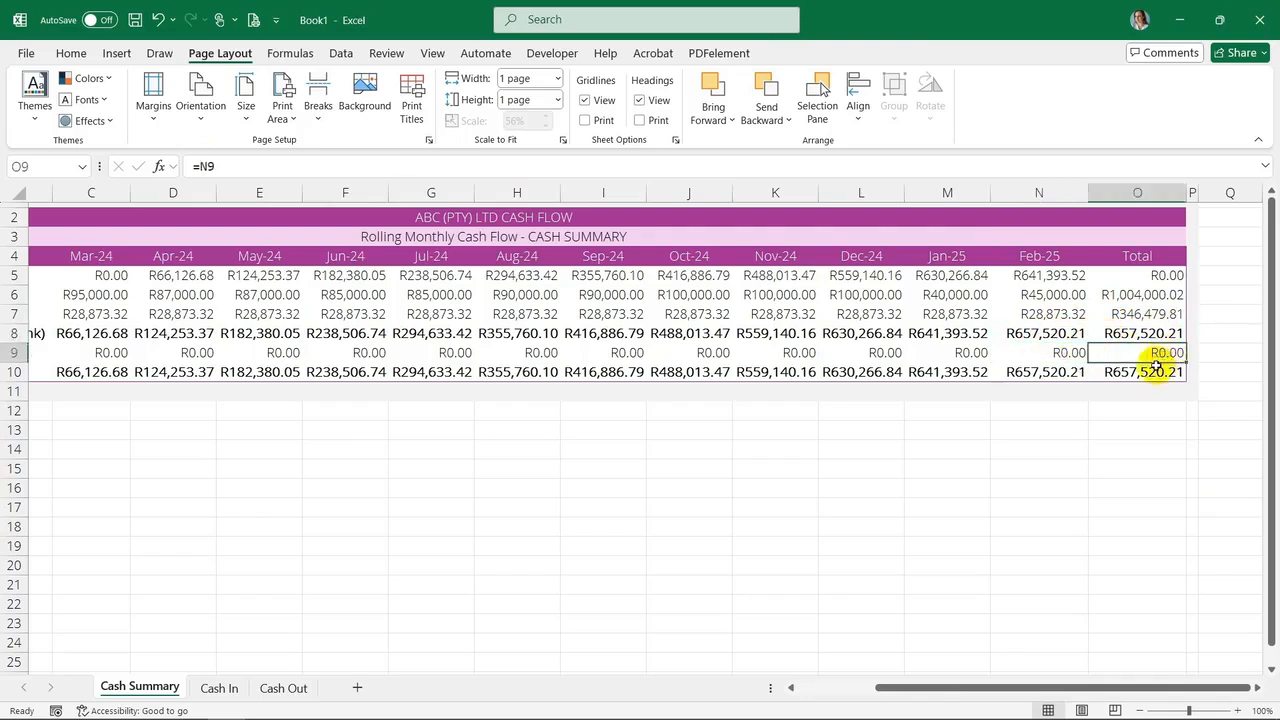
left_click(1156, 370)
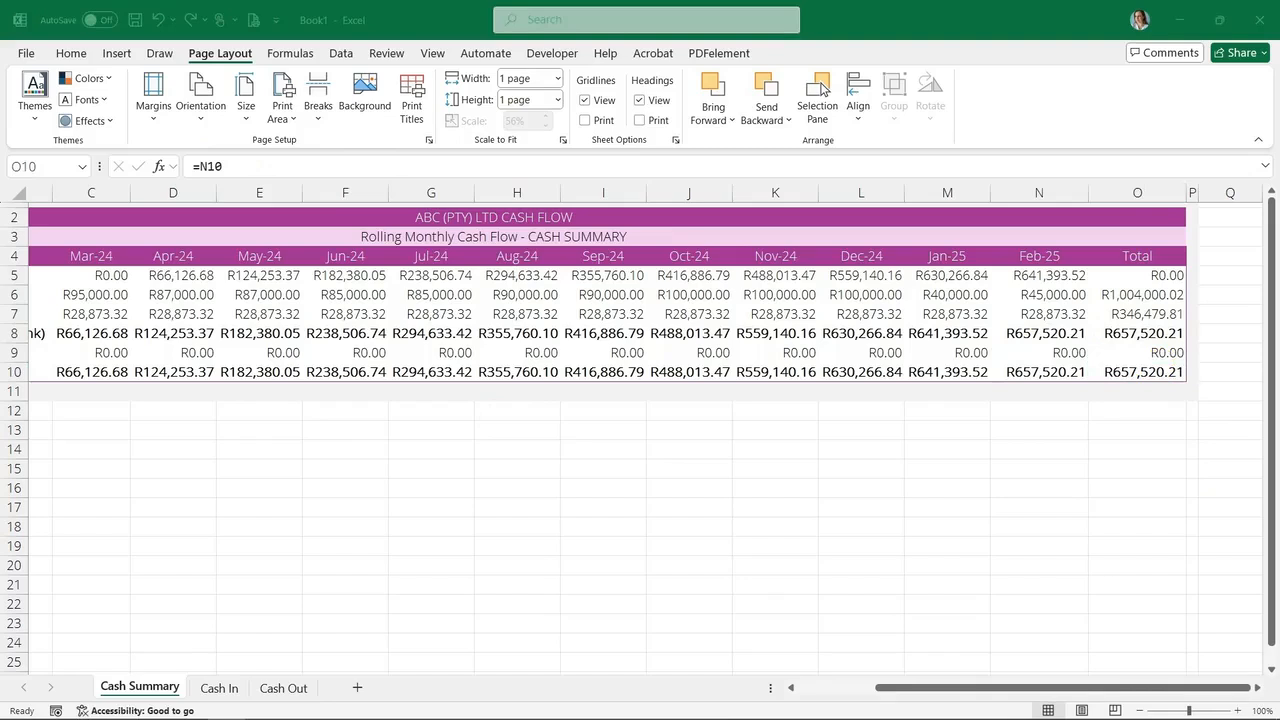
left_click(667, 502)
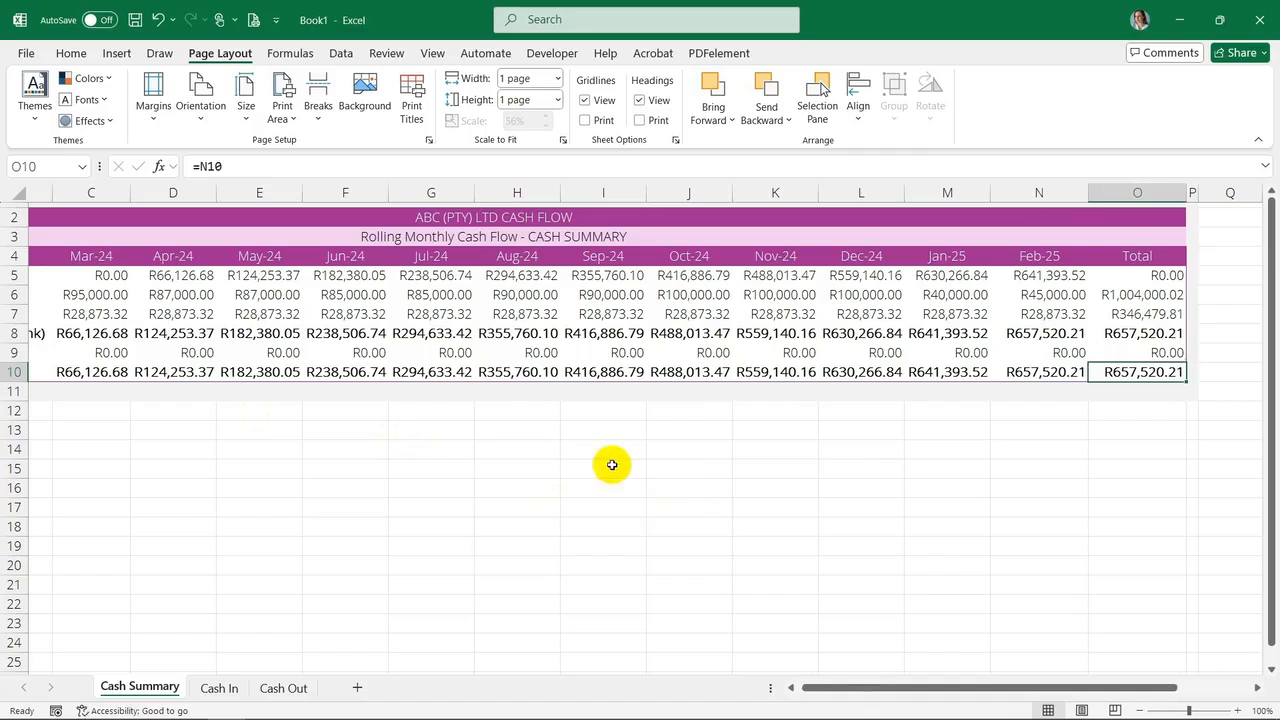
left_click(1041, 408)
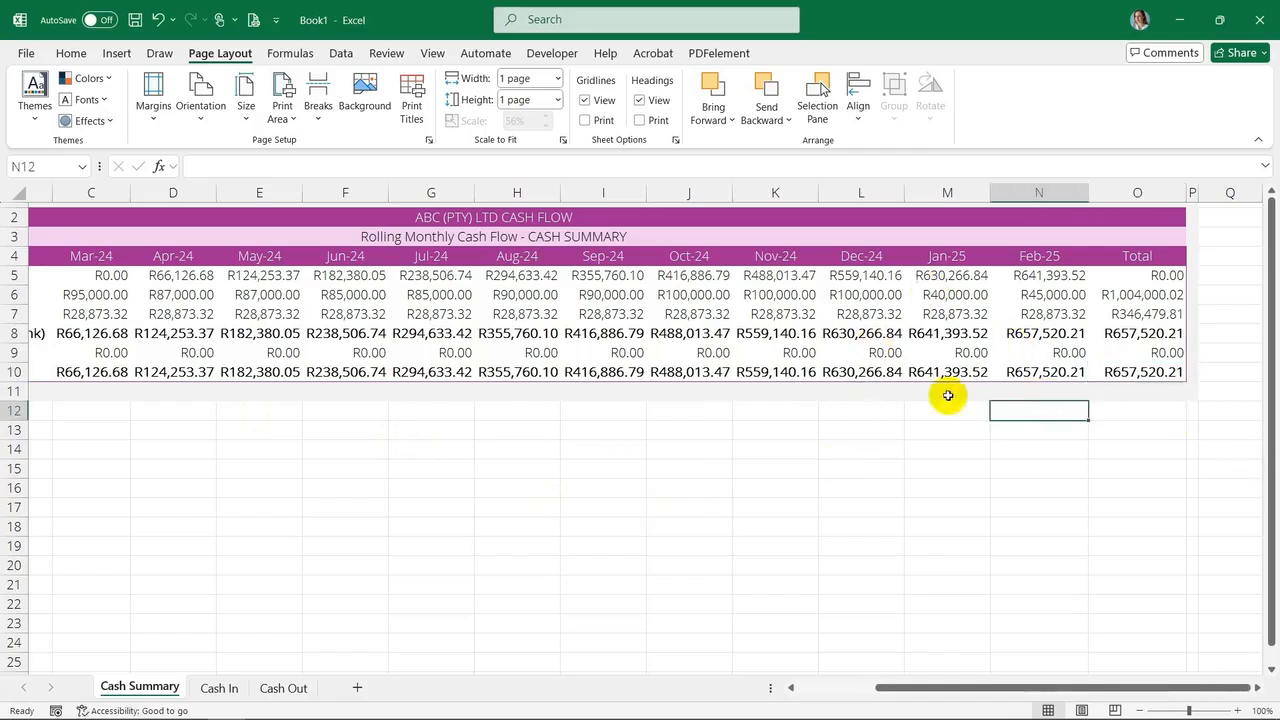
Add a check formula in Q6 testing whether the cash-in total equals the Cash In sheet's total in O47
left_click(1224, 290)
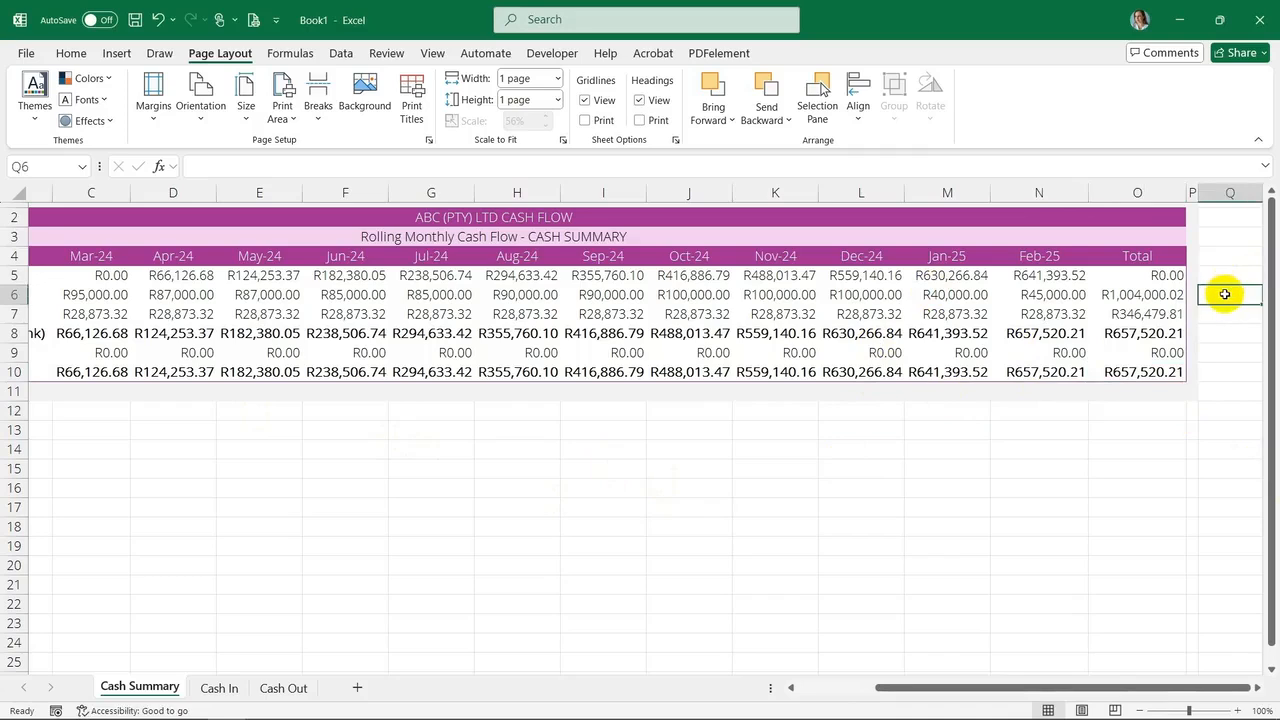
type("=")
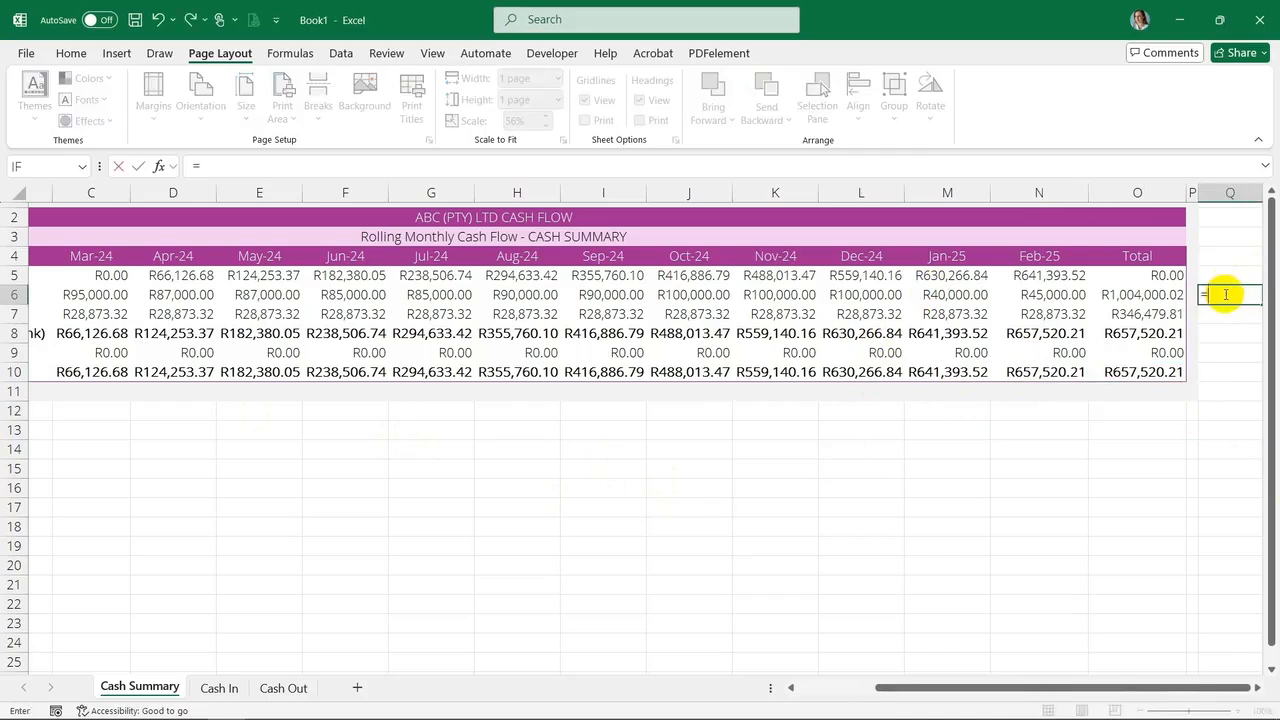
left_click(1131, 294)
type("=")
left_click_drag(186, 529, 220, 686)
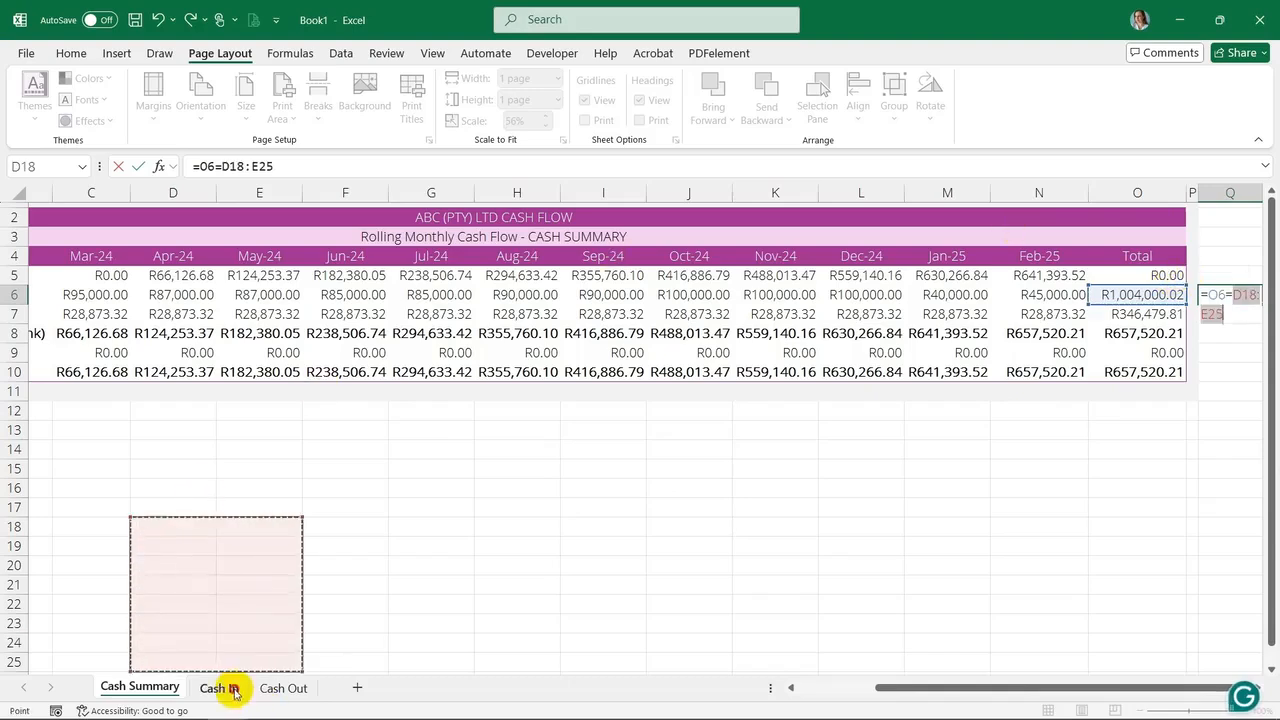
left_click(219, 688)
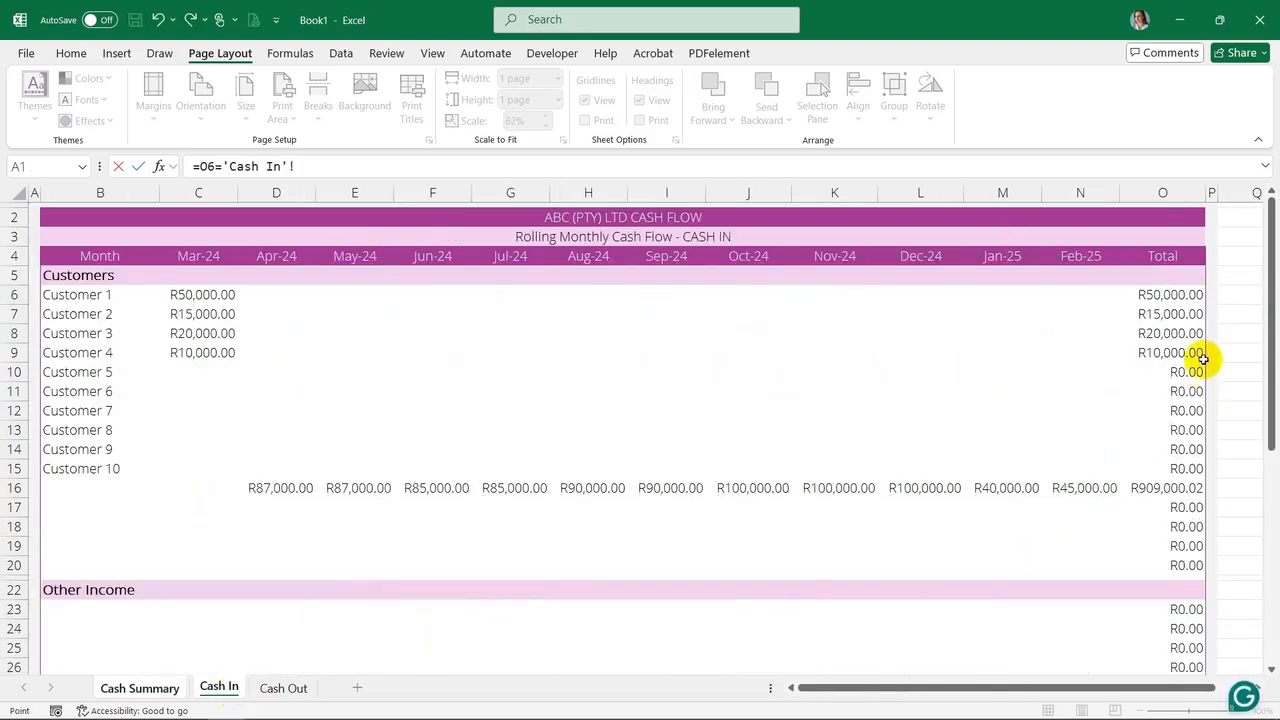
scroll(1202, 358, "down", 13)
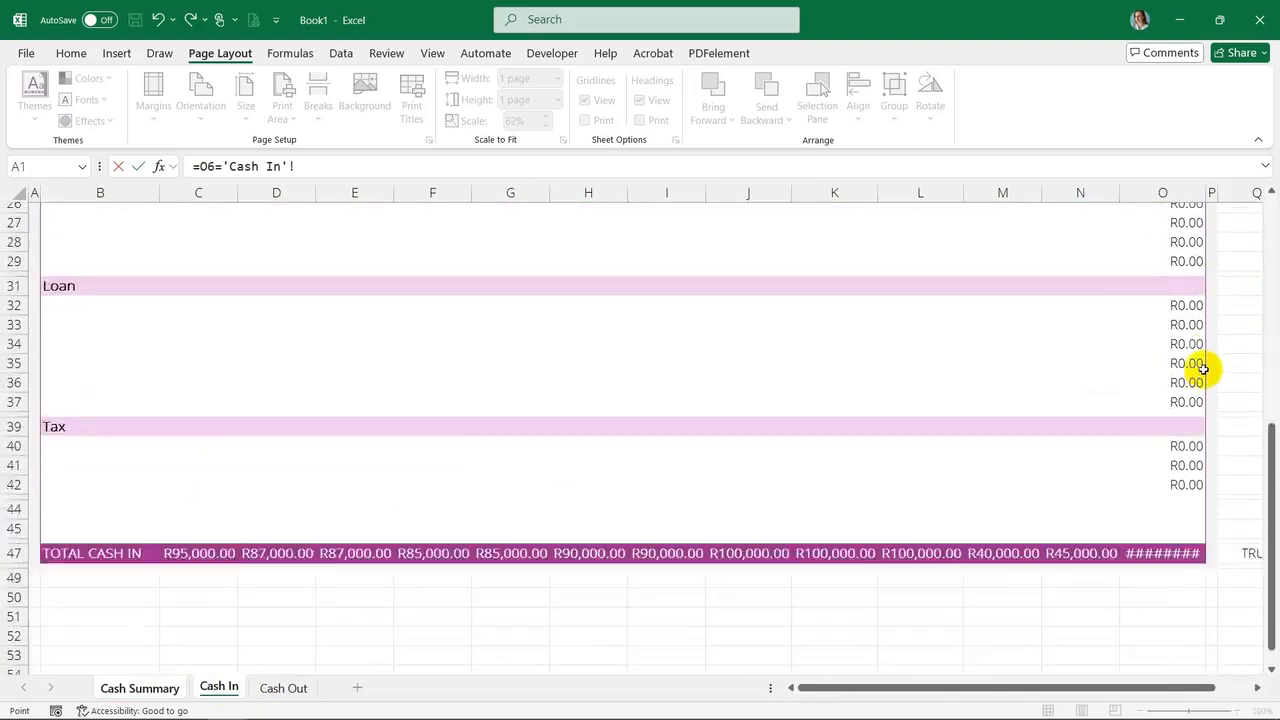
left_click(1186, 319)
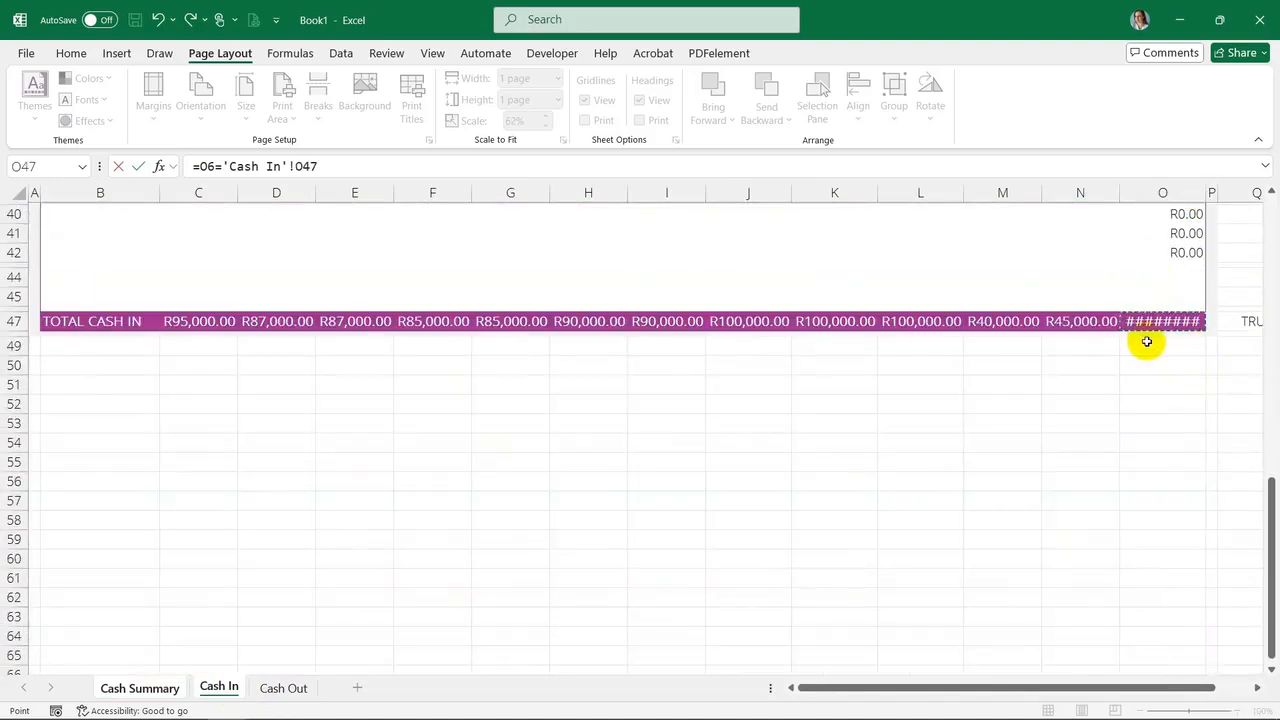
key("Return")
Add a check formula in Q7 testing whether the cash-out total equals the Cash Out sheet's TOTAL CASH OUT total
left_click(212, 688)
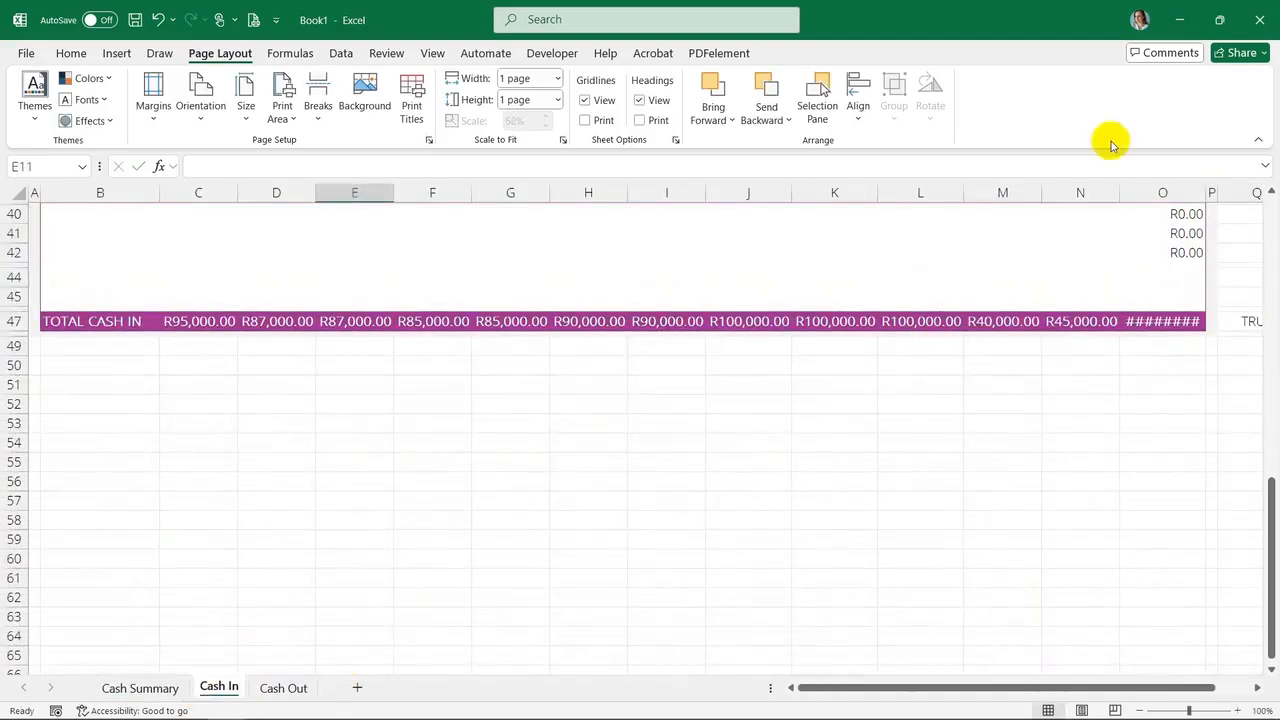
left_click(140, 688)
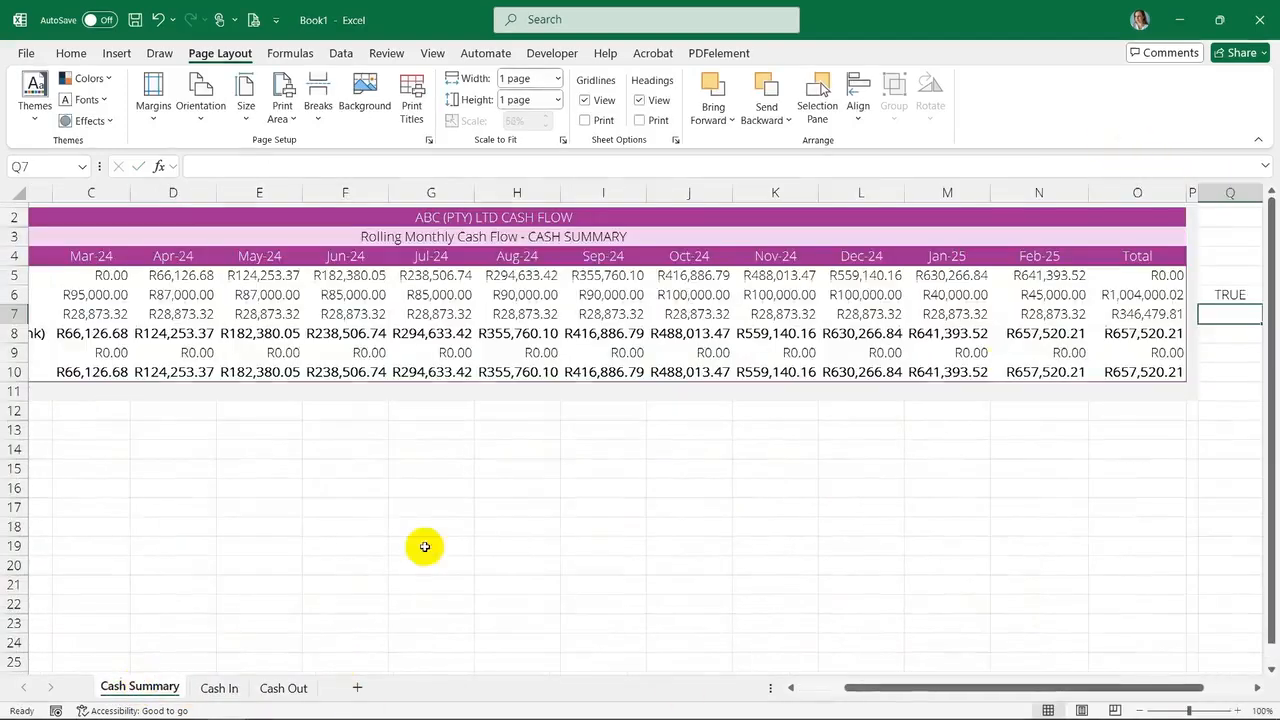
type("=O7=")
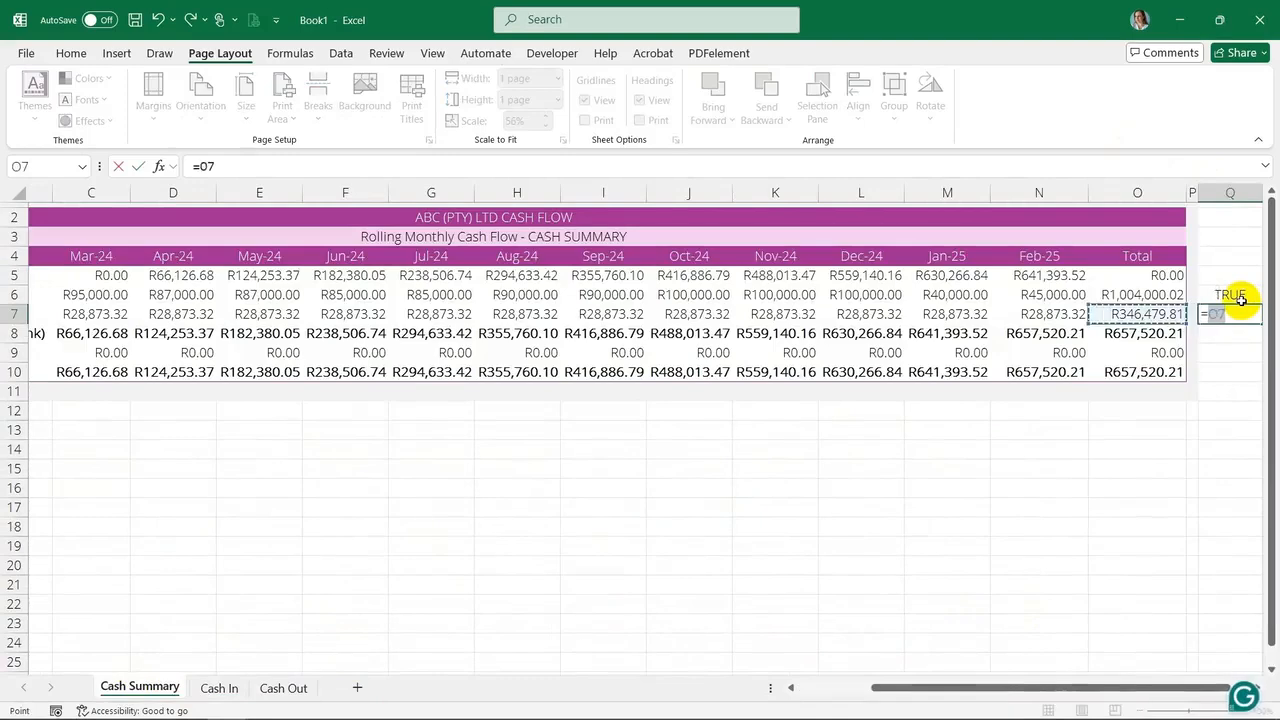
left_click(283, 688)
scroll(1046, 680, "down", 10)
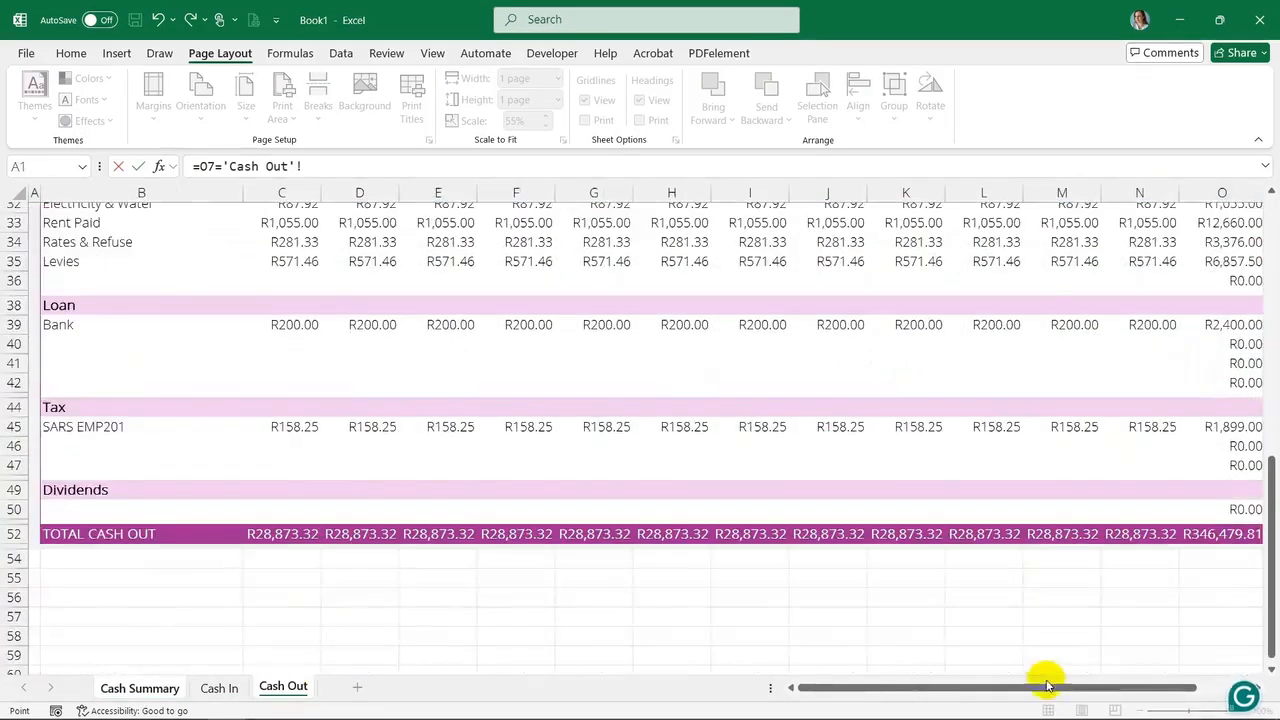
left_click(1232, 688)
left_click(1071, 535)
key("Return")
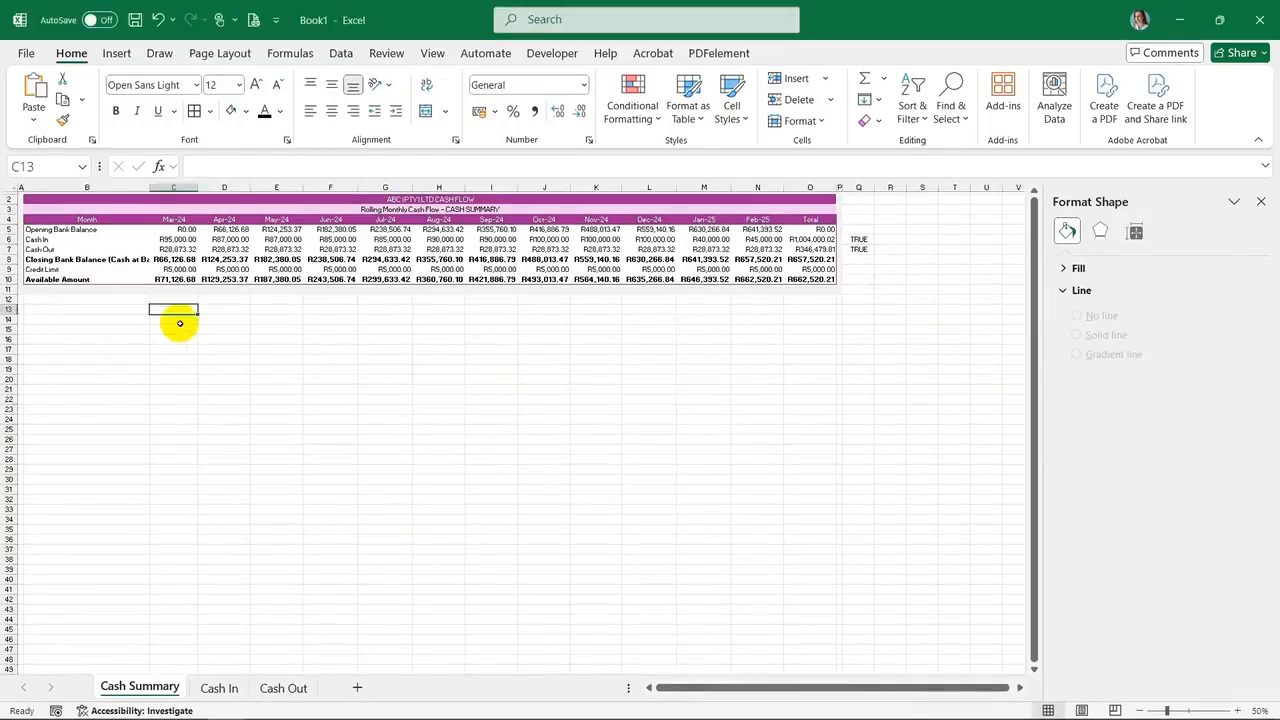
Insert a clustered column chart from the Cash Summary table, apply a dark chart style and place it below the table
left_click(179, 321)
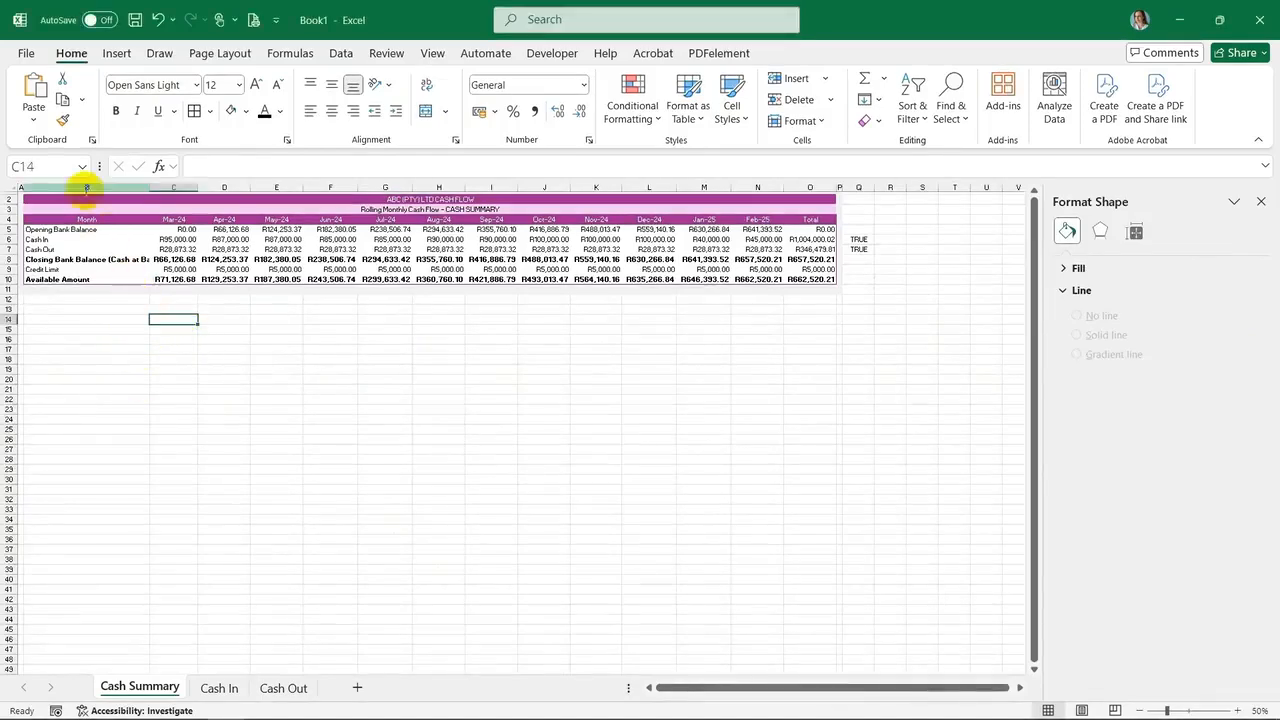
left_click_drag(33, 200, 811, 281)
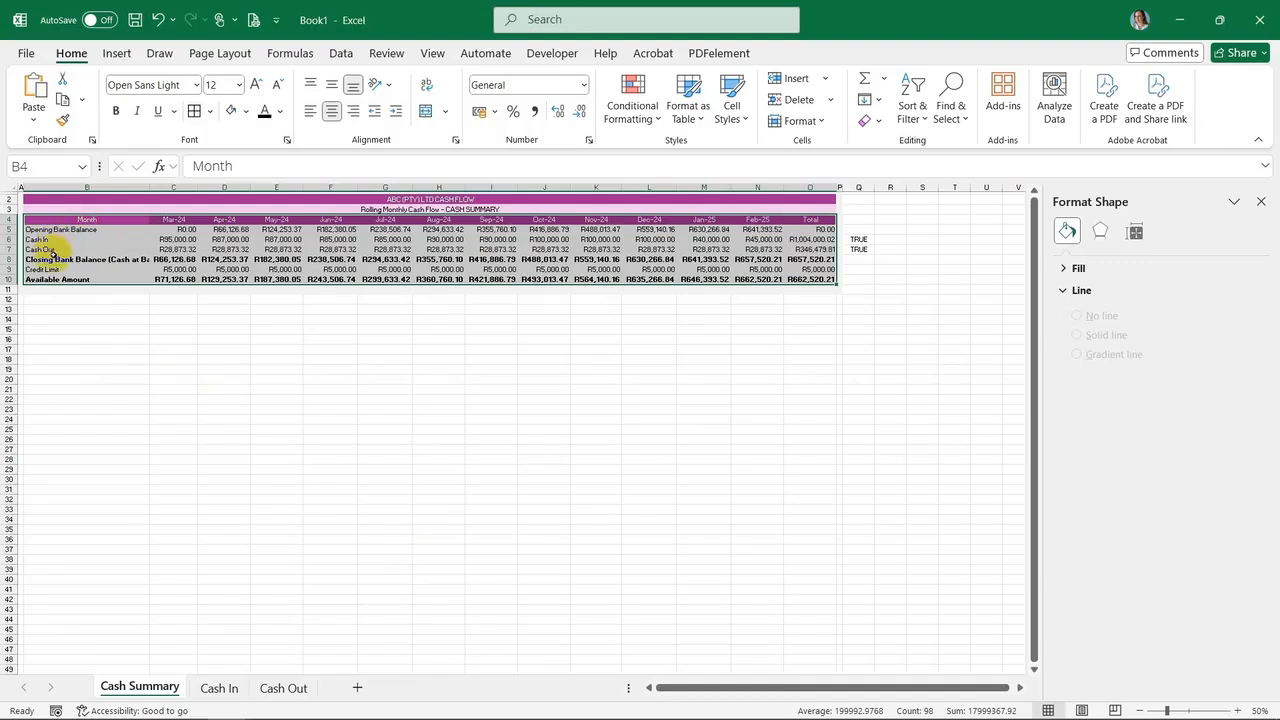
left_click(116, 54)
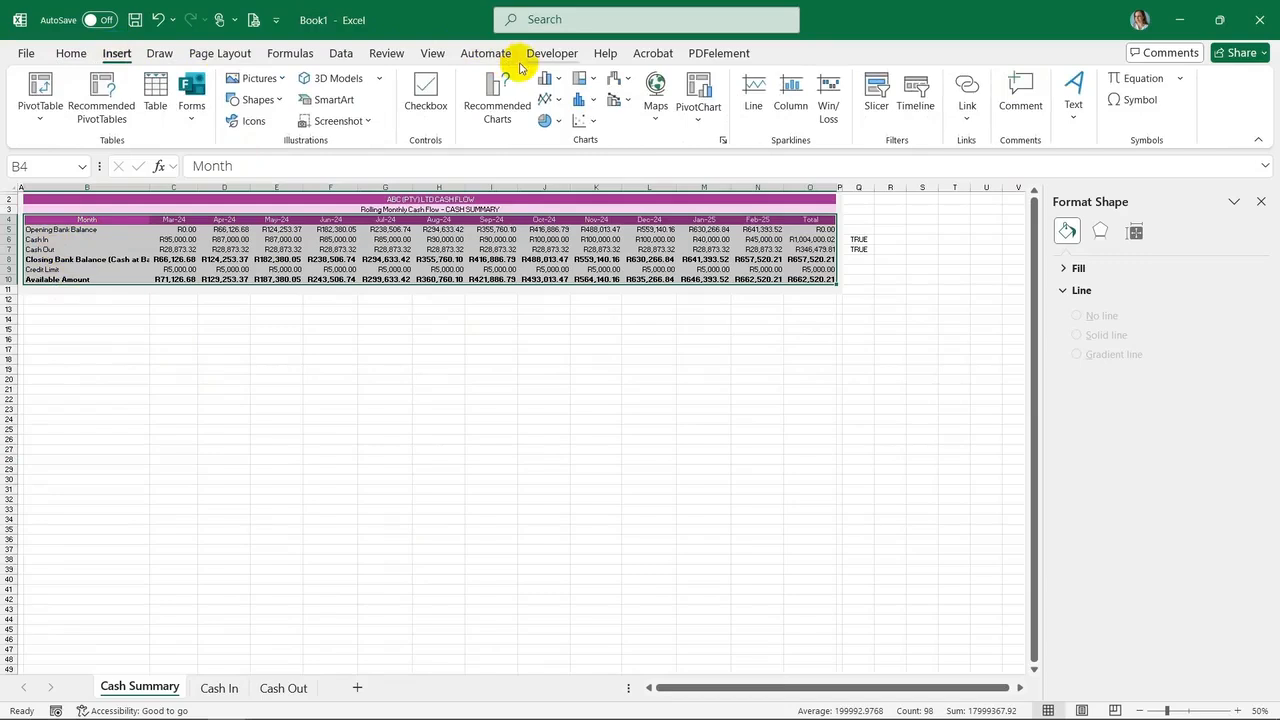
left_click(561, 82)
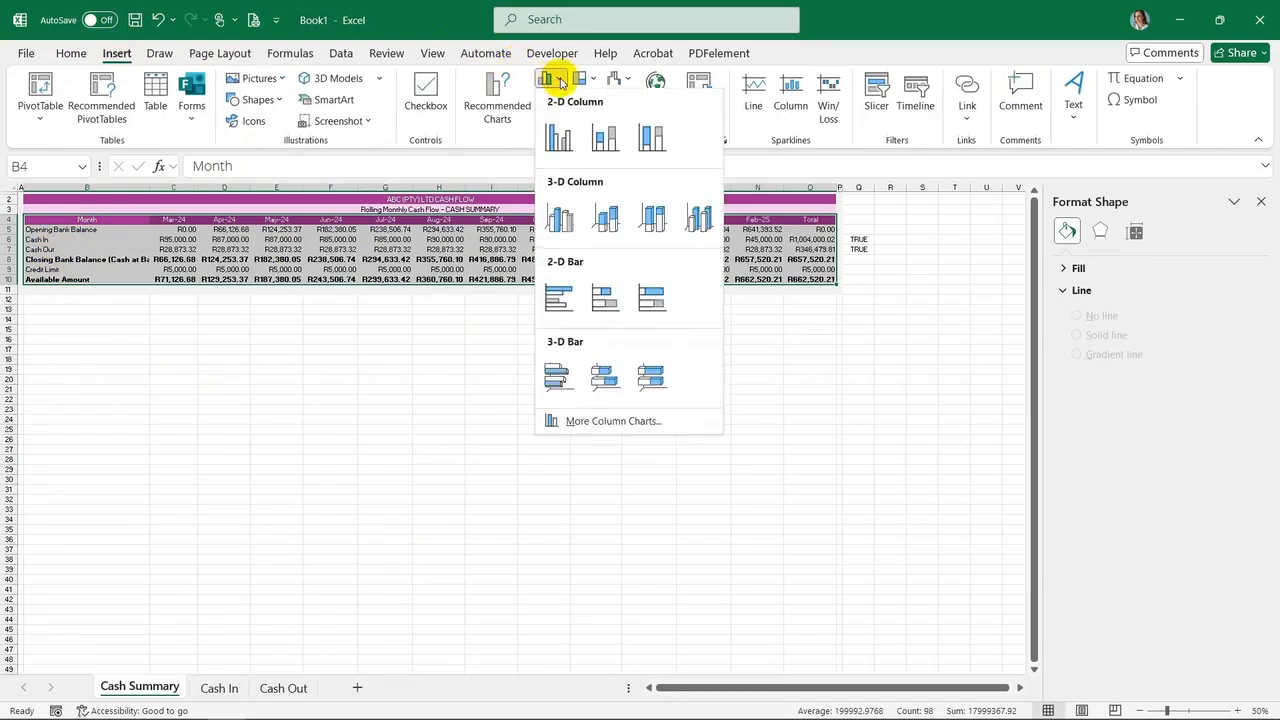
left_click(558, 130)
left_click(698, 110)
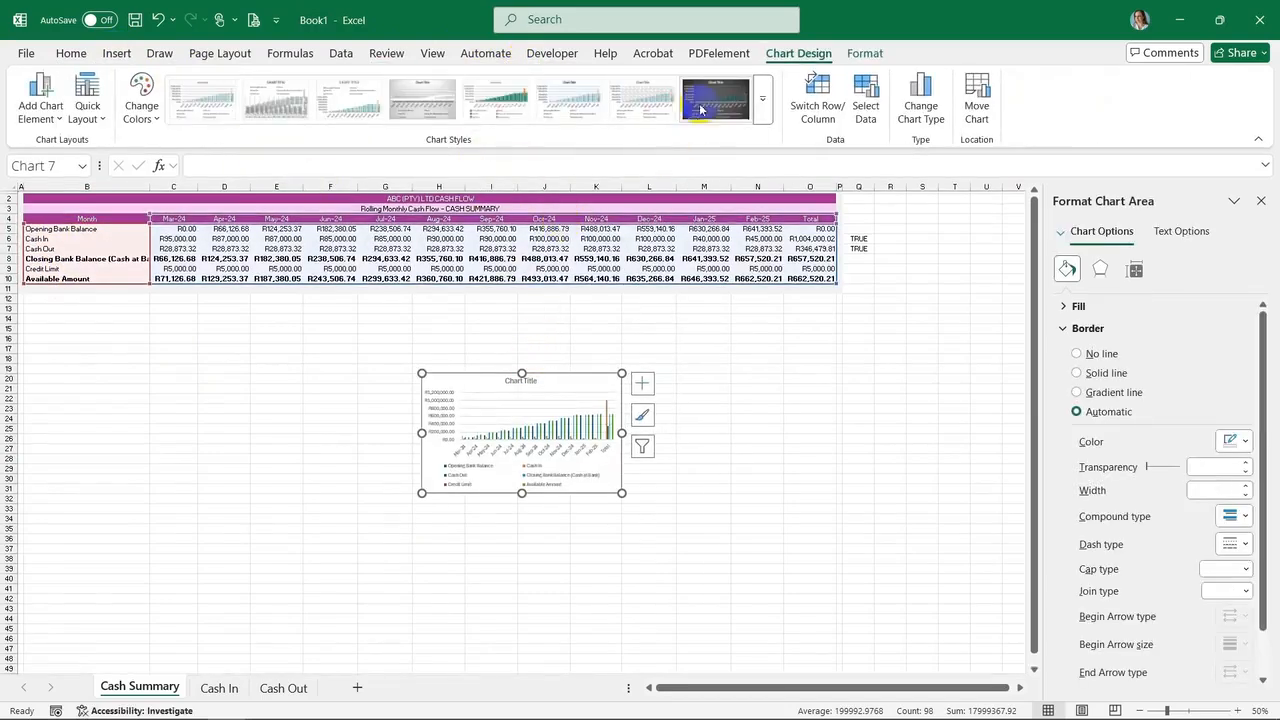
left_click_drag(464, 383, 65, 314)
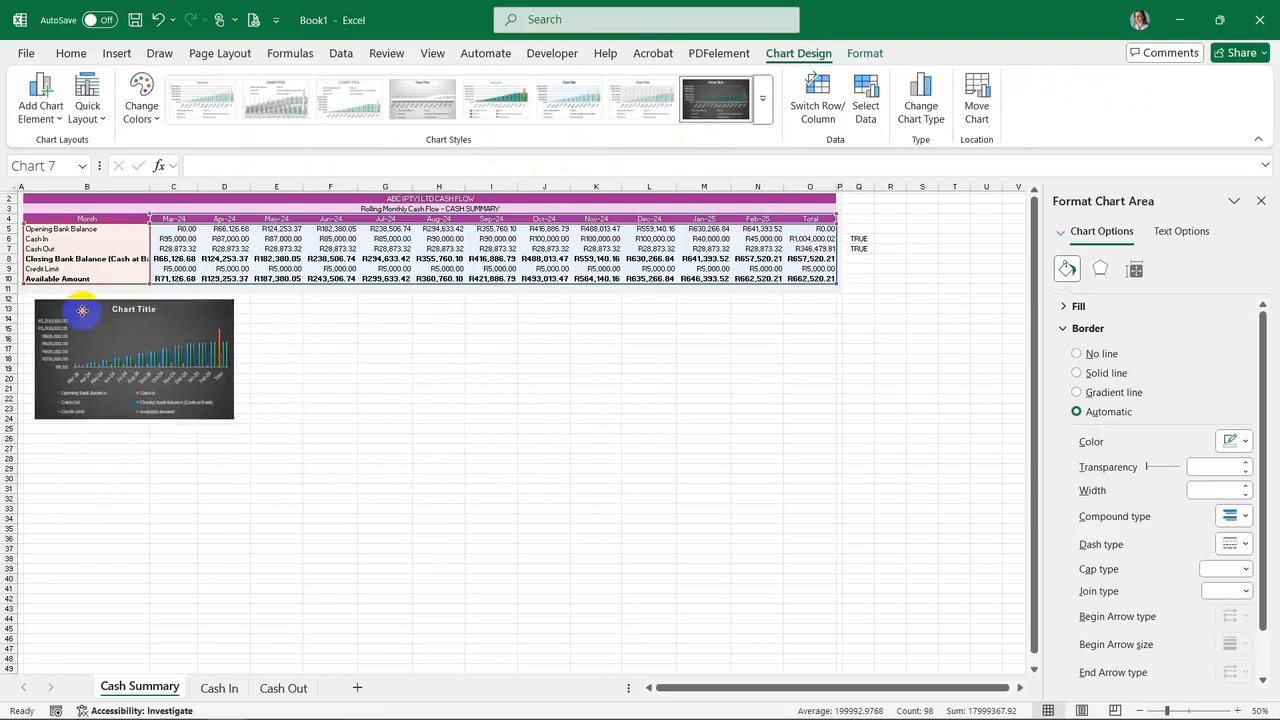
Limit the chart's data to the Cash In and Cash Out rows
left_click(428, 53)
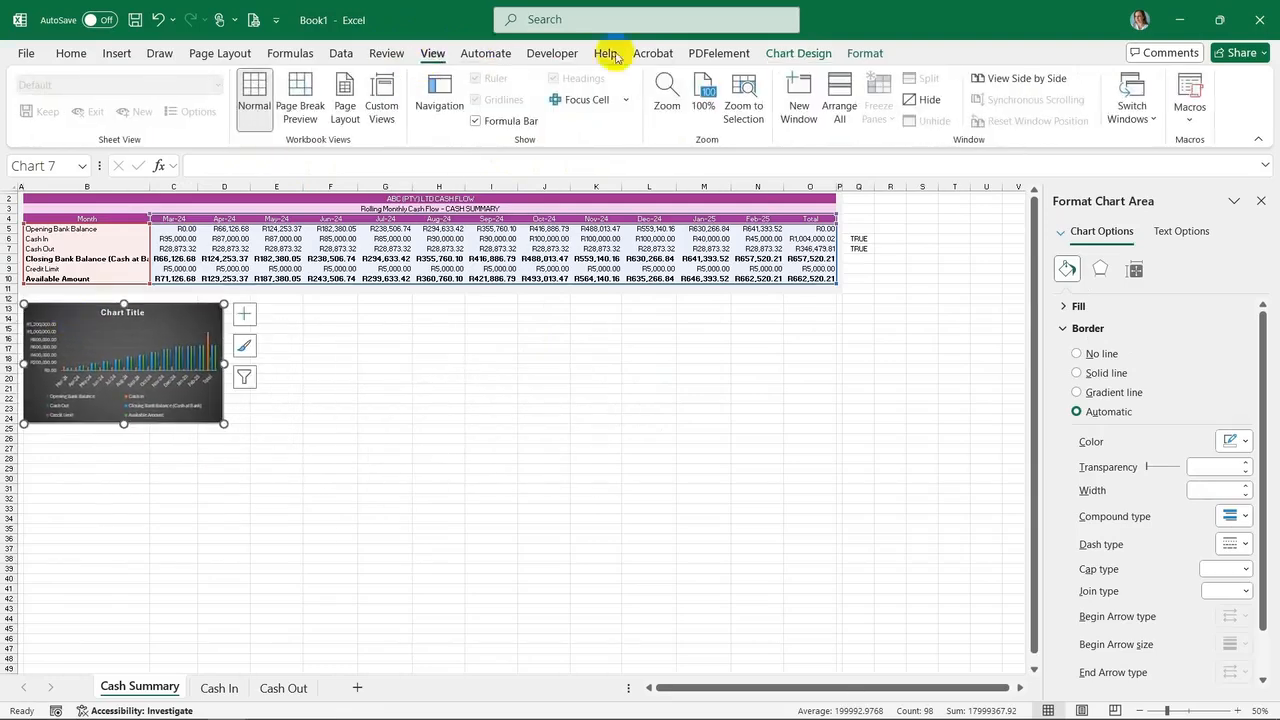
left_click(701, 92)
scroll(486, 437, "down", 1)
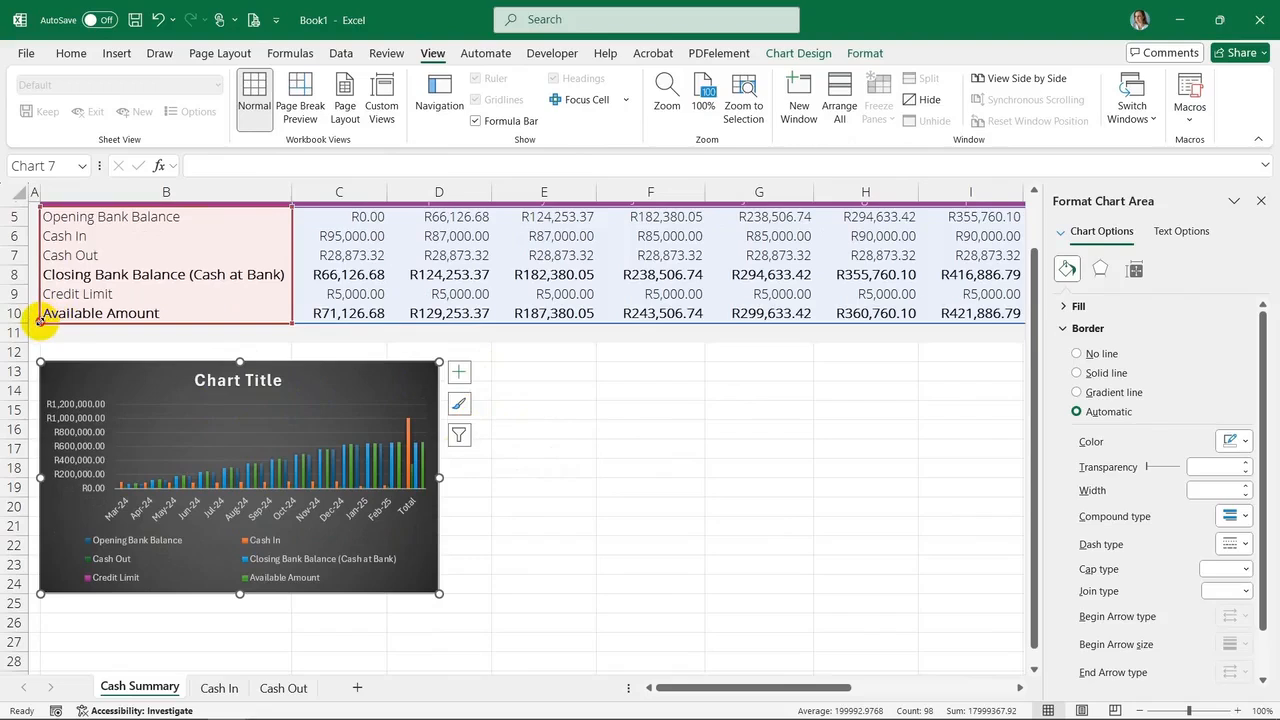
left_click_drag(40, 315, 36, 256)
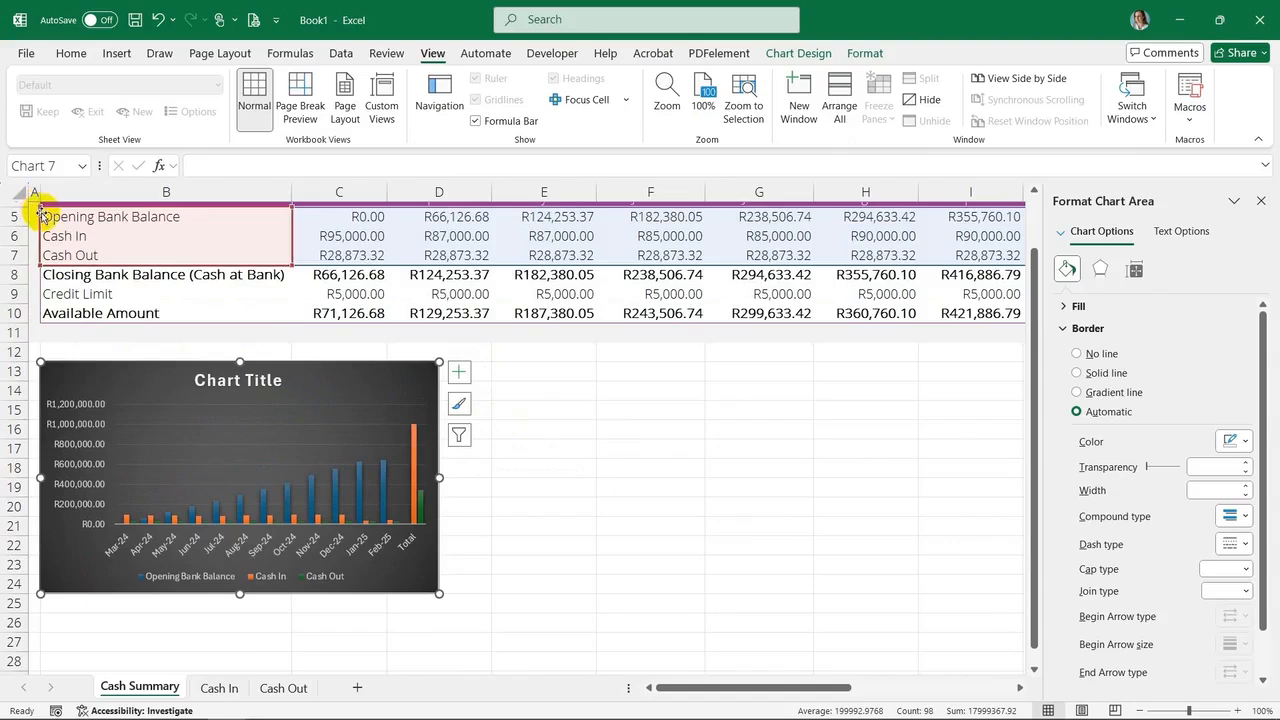
left_click_drag(40, 209, 44, 228)
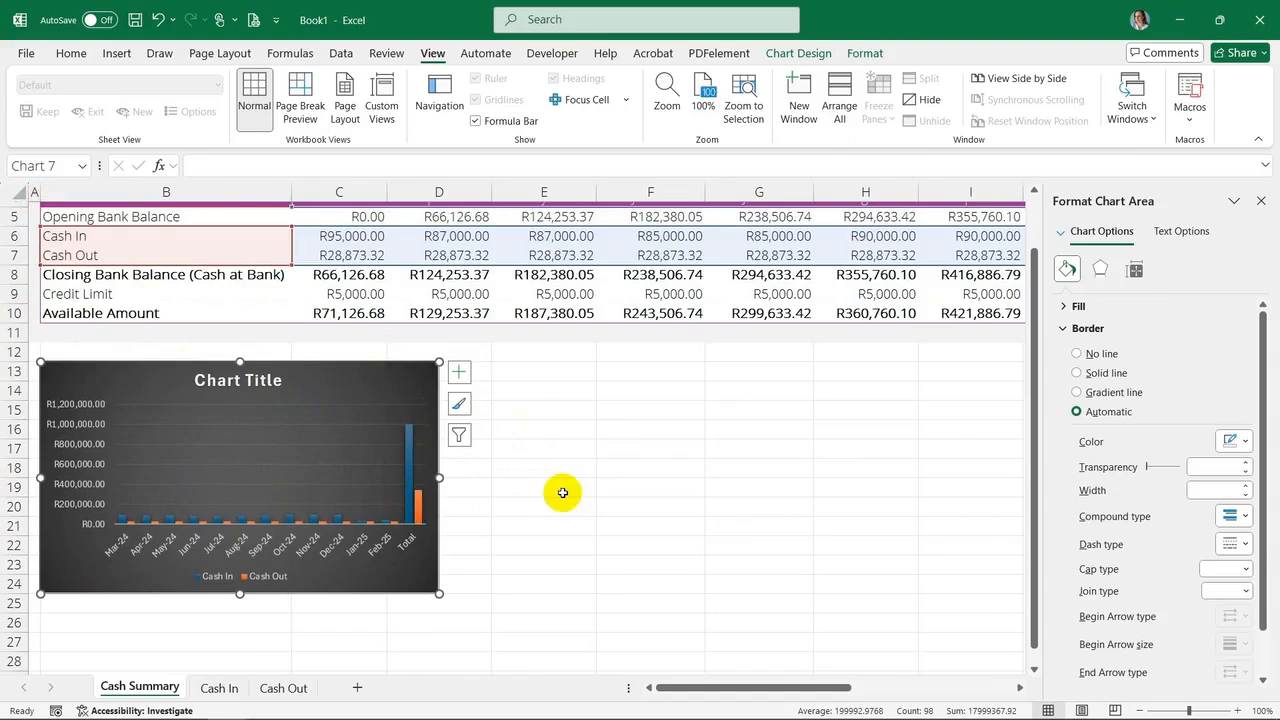
Set the chart title to Cash In vs Cash Out
left_click(253, 377)
double_click(264, 381)
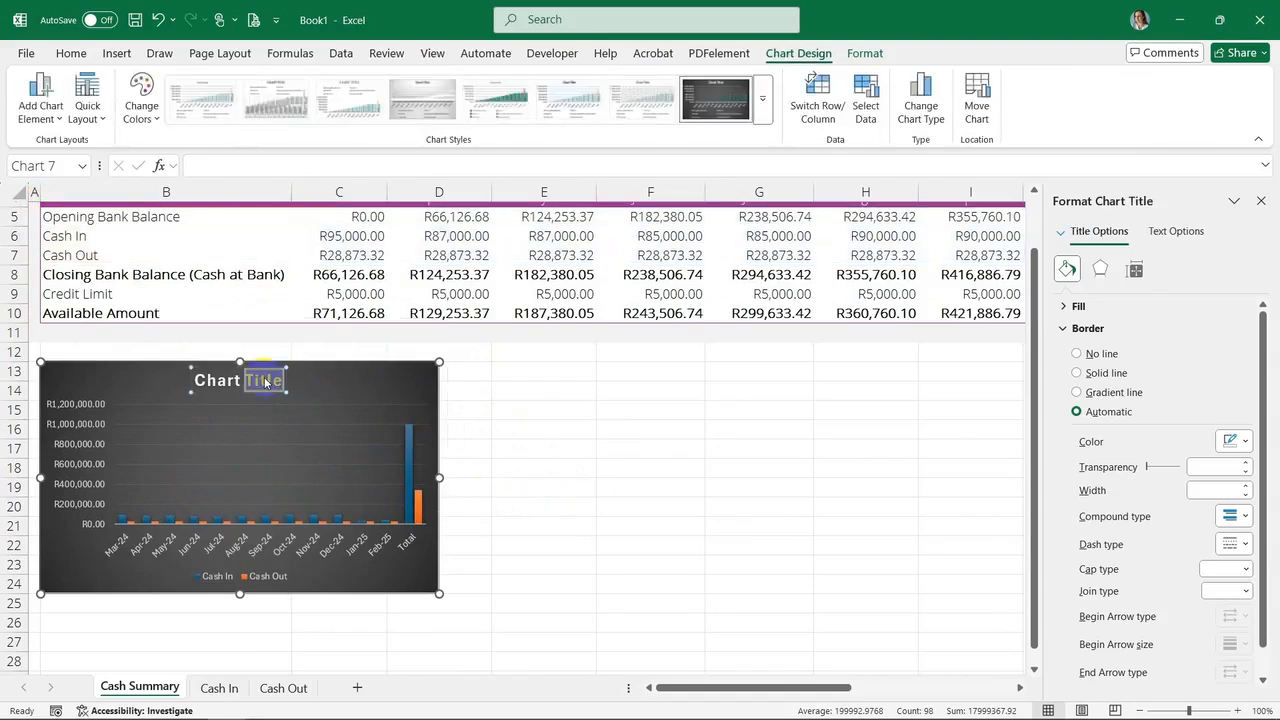
type("Cash In")
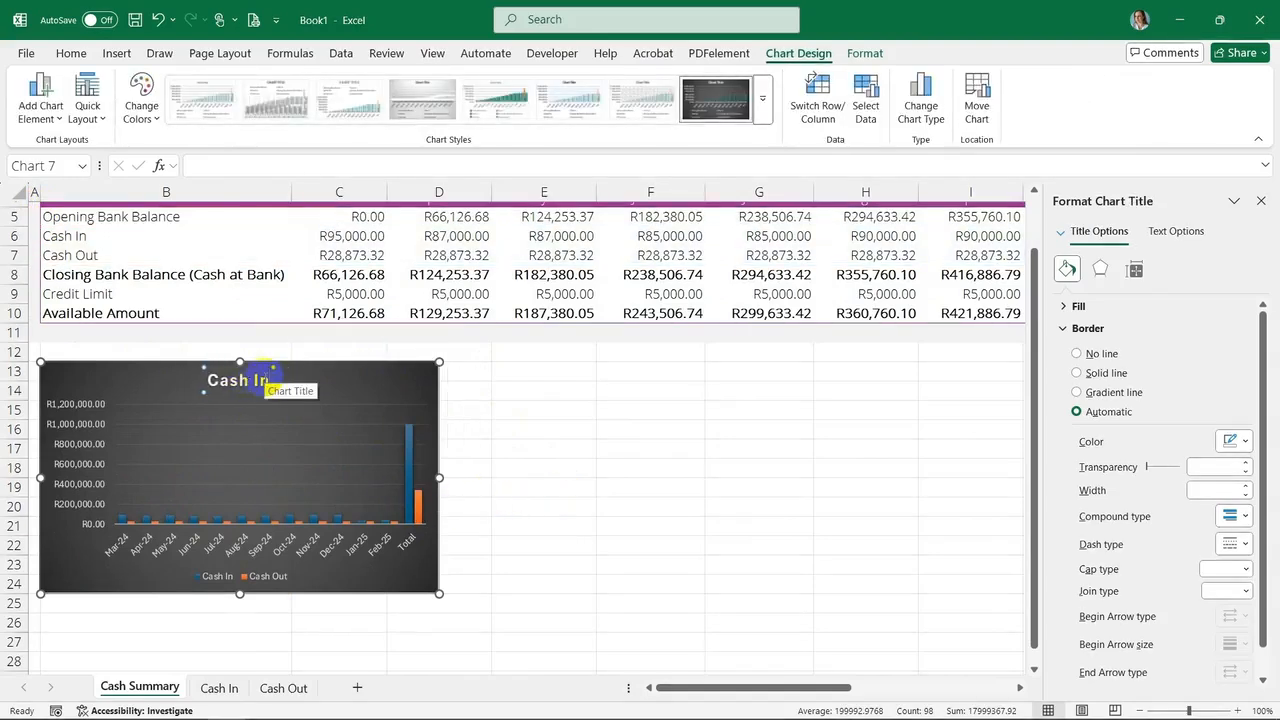
type(" vs Cash Out")
Exclude the Total column from the Cash In vs Cash Out chart's data
left_click(490, 410)
left_click(400, 476)
mouse_move(660, 688)
left_mouse_down()
mouse_move(882, 690)
mouse_move(670, 686)
left_mouse_up()
left_click(420, 380)
left_click_drag(765, 687, 694, 688)
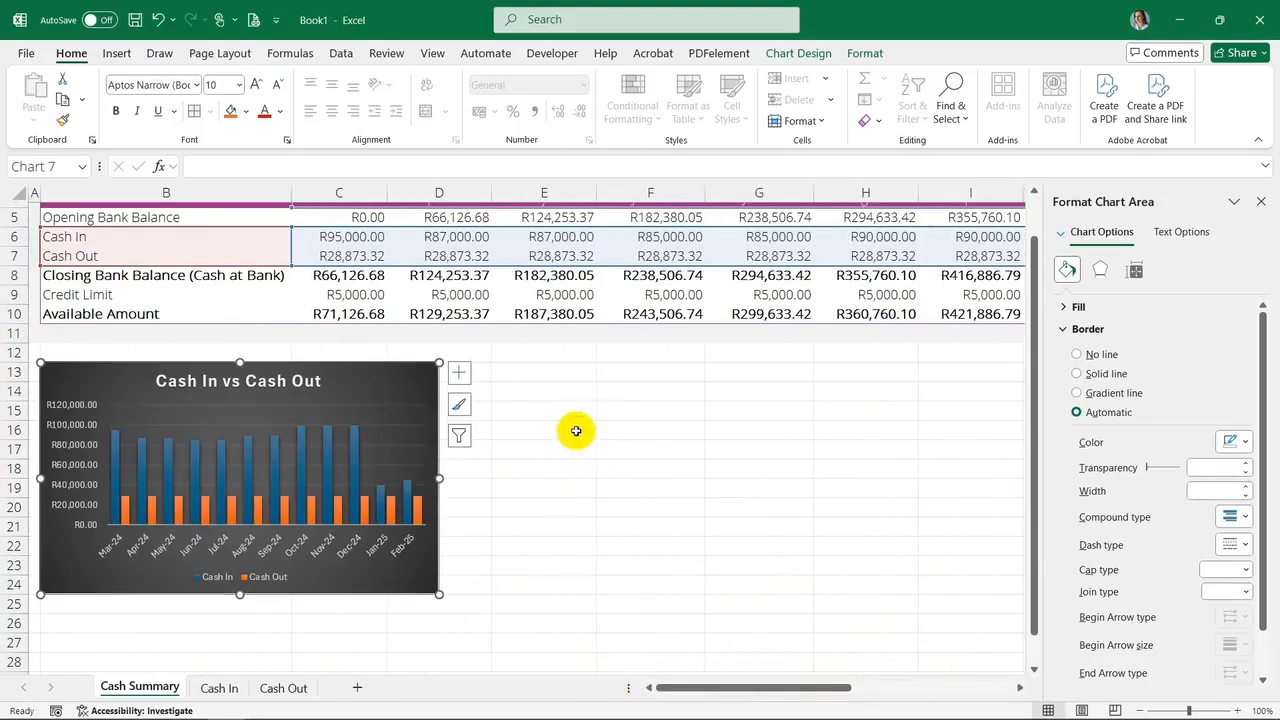
Insert a second dark-styled clustered column chart from B4:N10 beside the first, limited to Closing Bank Balance, Credit Limit and Available Amount
left_click(863, 600)
scroll(863, 600, "up", 3)
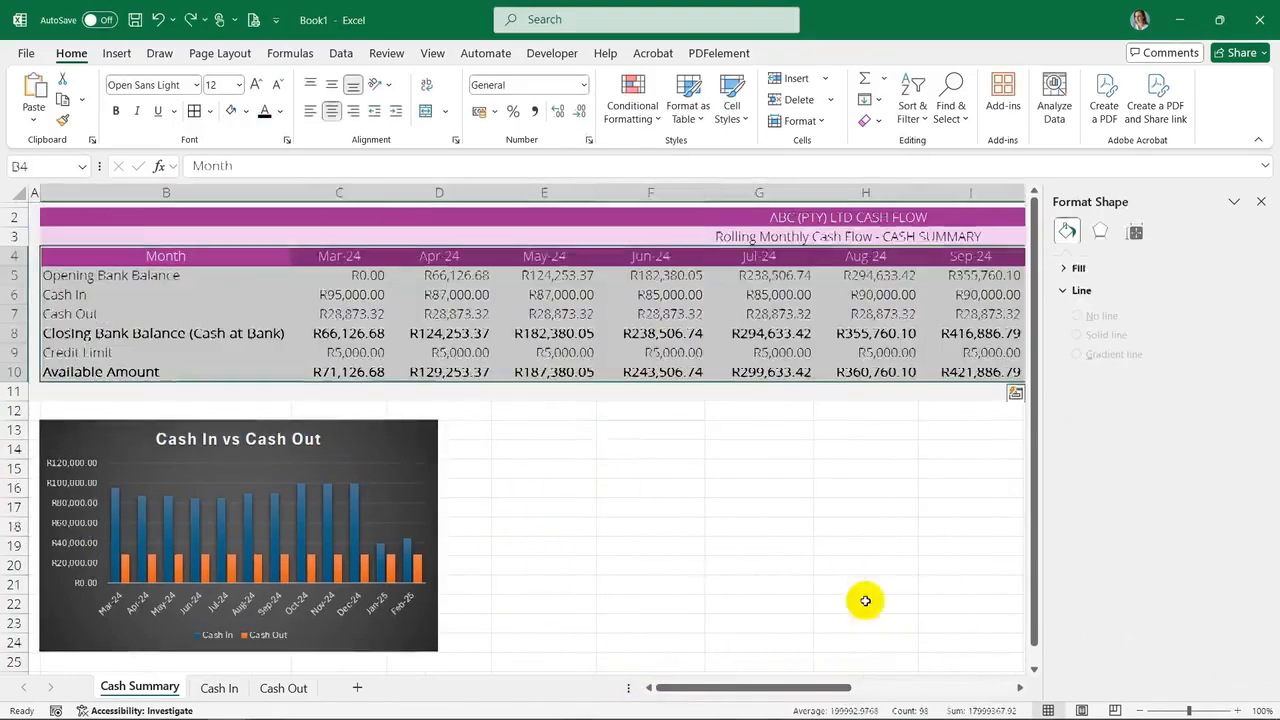
left_click_drag(168, 258, 883, 386)
left_click_drag(875, 688, 739, 690)
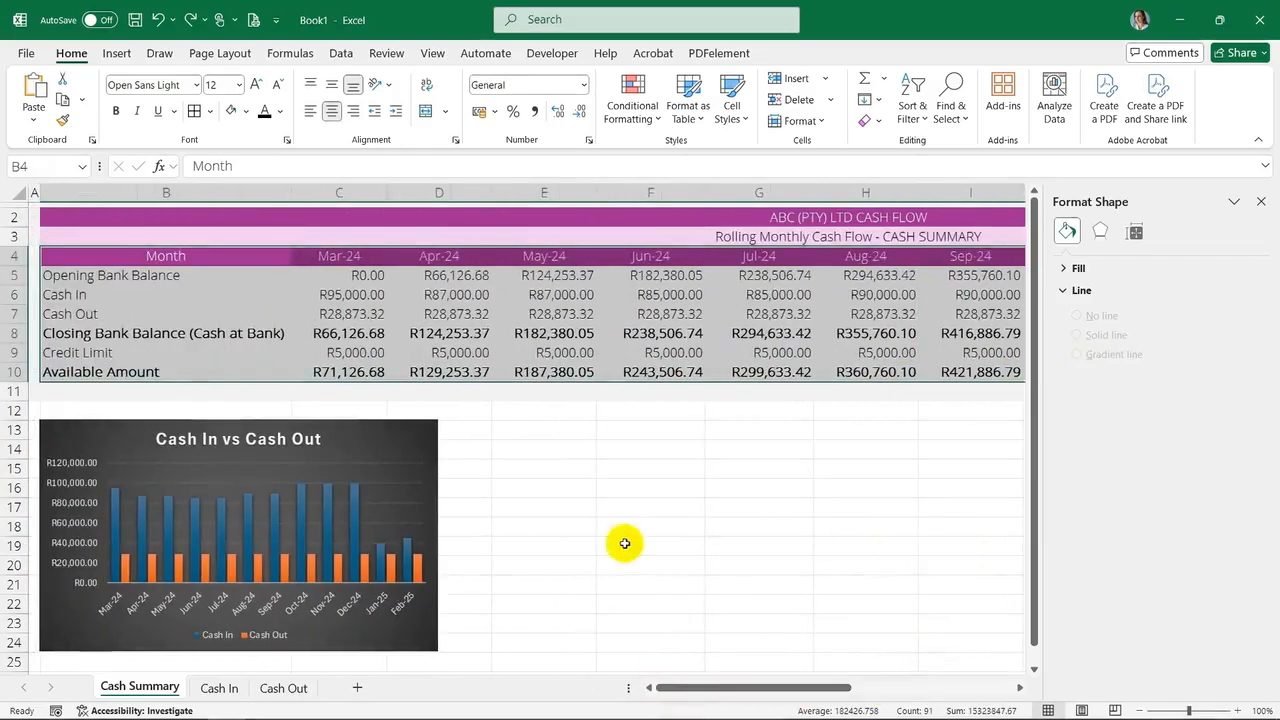
left_click(116, 53)
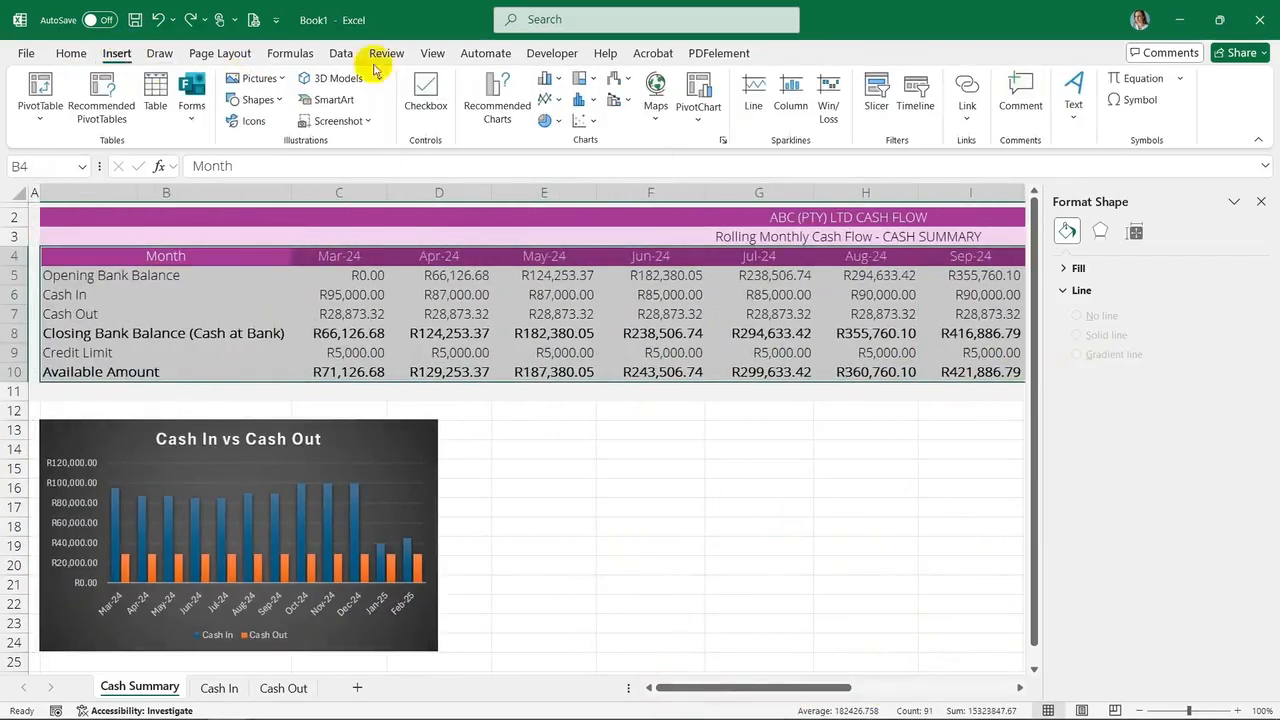
left_click(550, 78)
left_click(557, 134)
left_click(724, 112)
left_click_drag(587, 328, 708, 428)
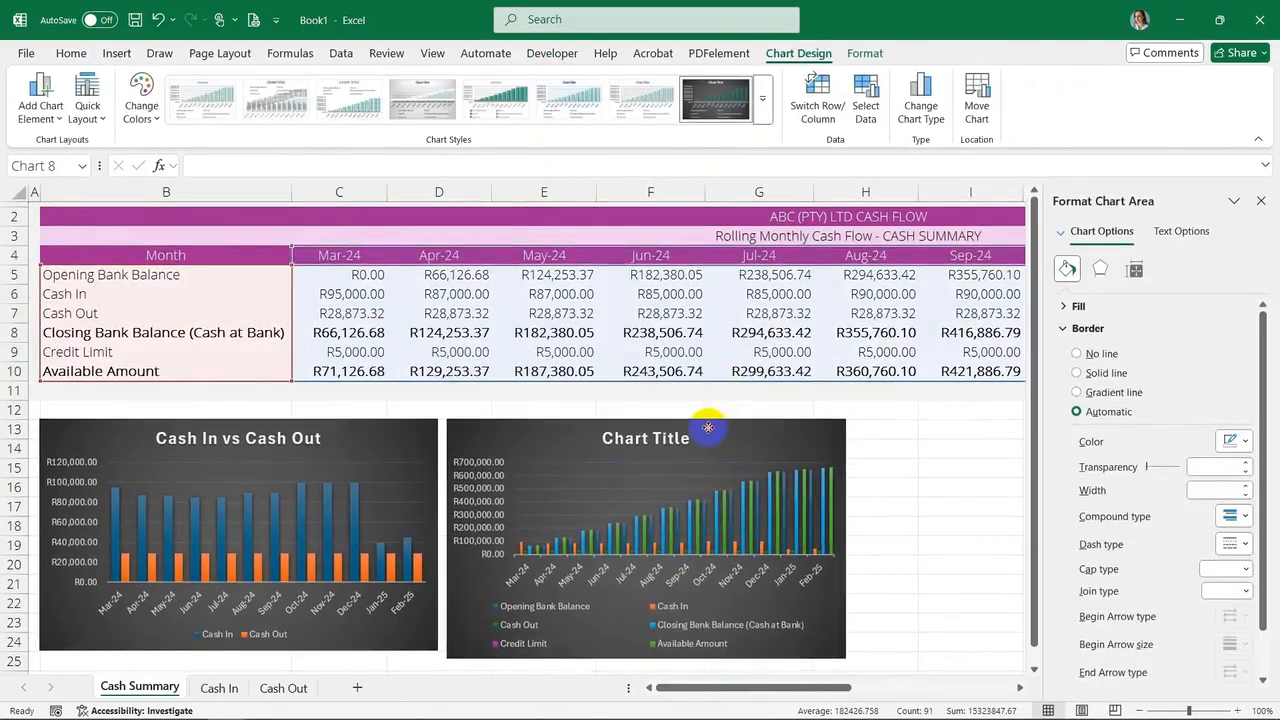
left_click_drag(292, 265, 270, 328)
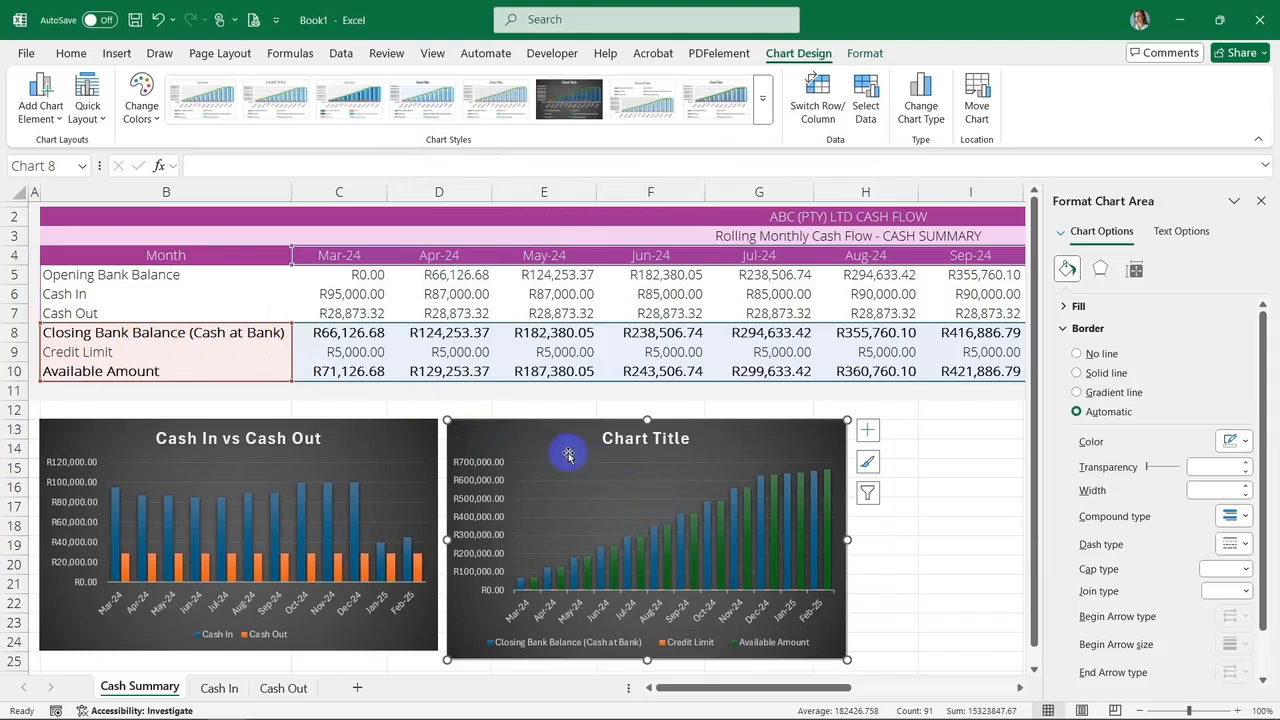
Change the second chart to a combo: Closing Bank Balance as clustered column, Credit Limit as line, Available Amount as line with markers
right_click(520, 432)
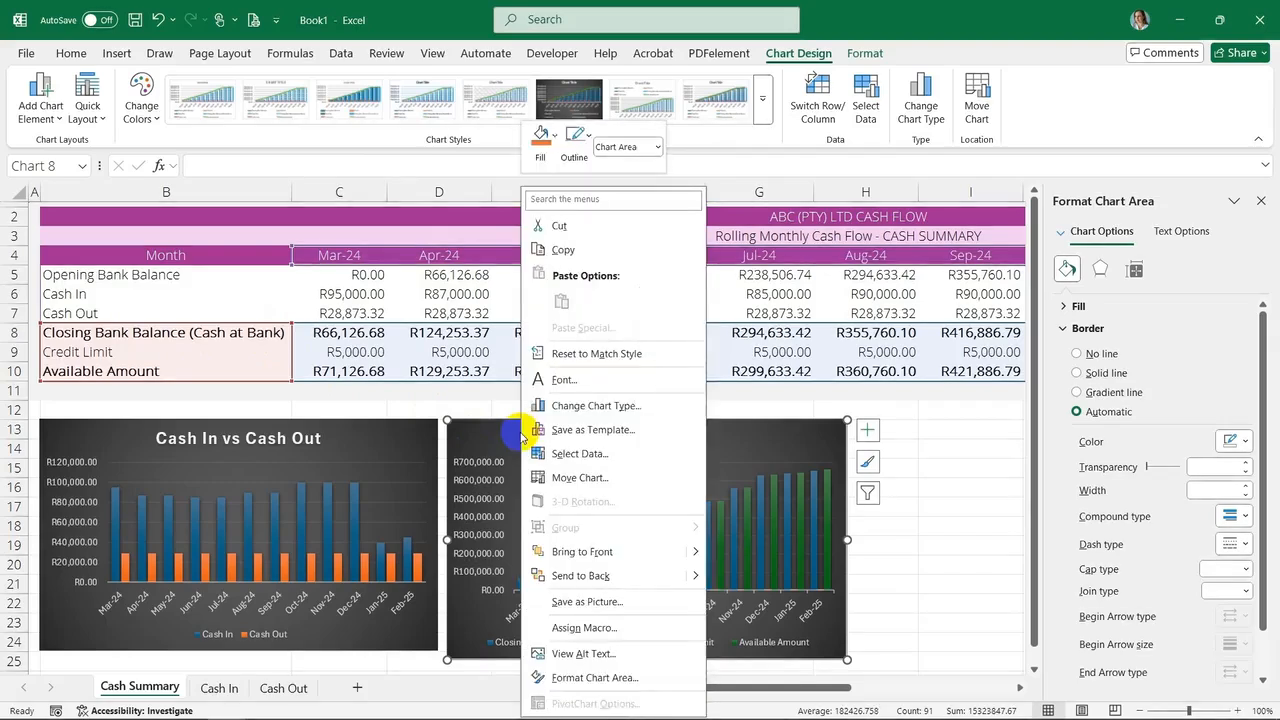
left_click(596, 405)
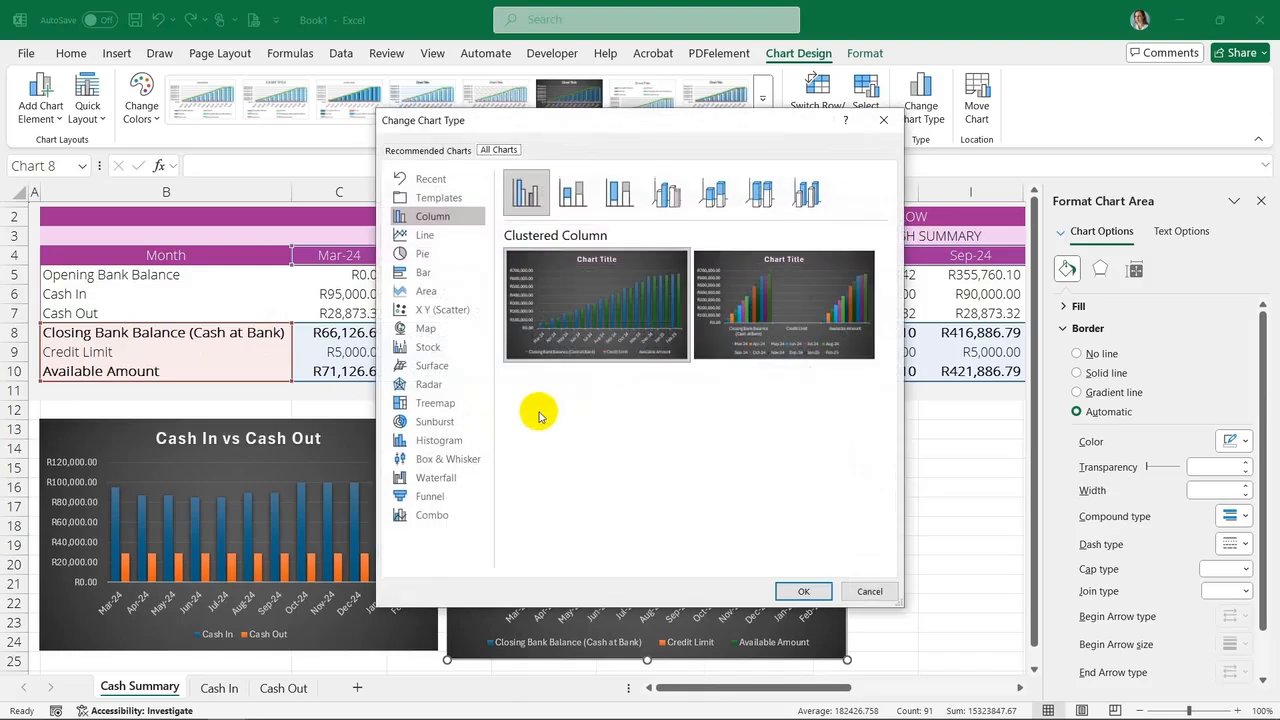
left_click(450, 518)
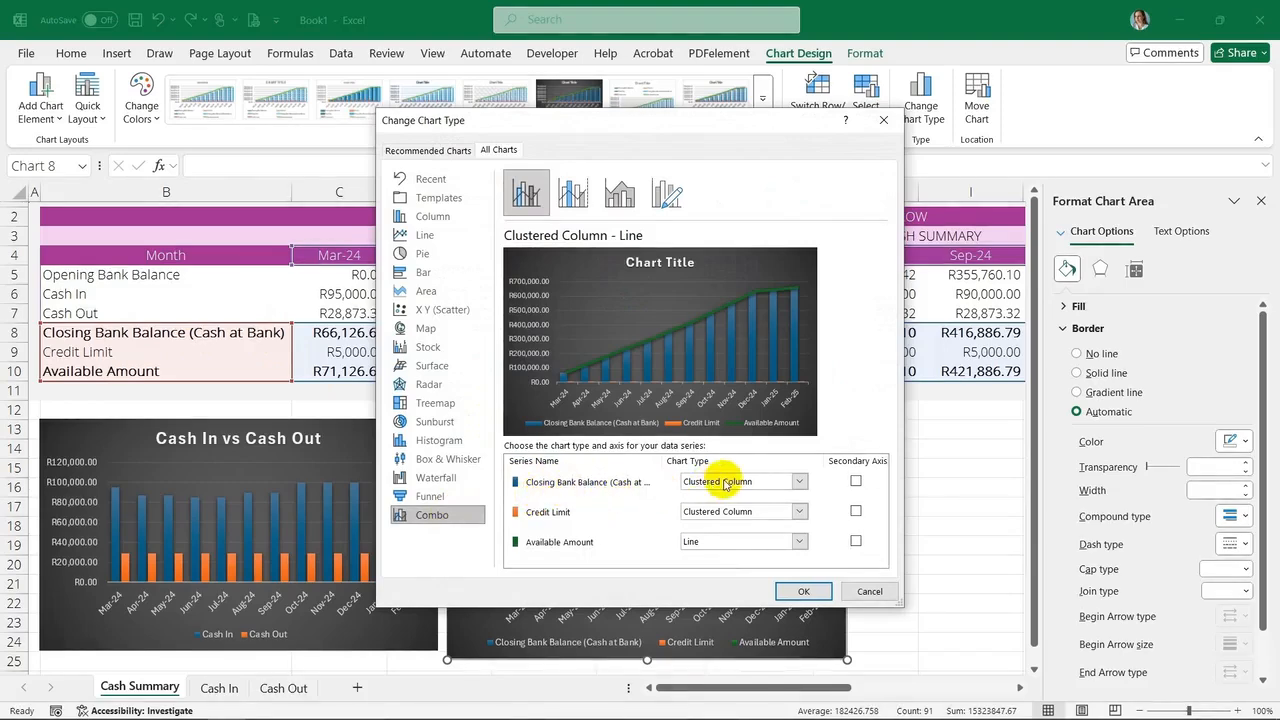
left_click(801, 513)
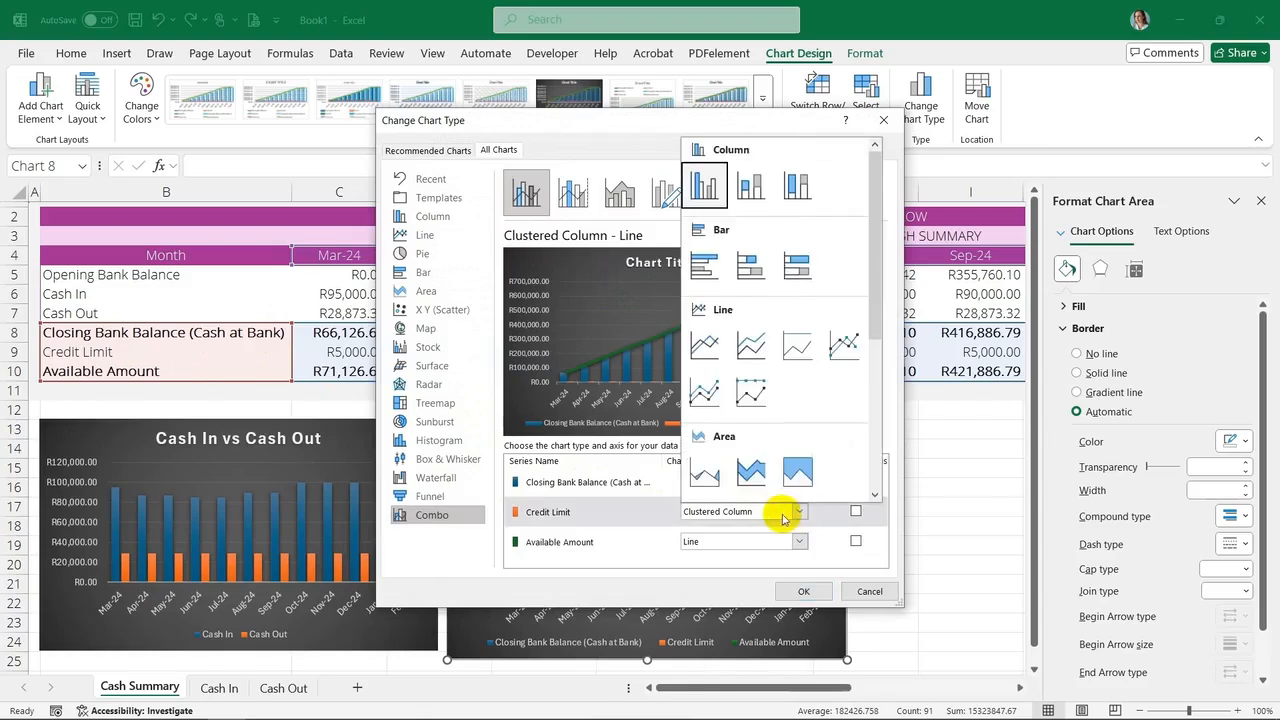
left_click(705, 345)
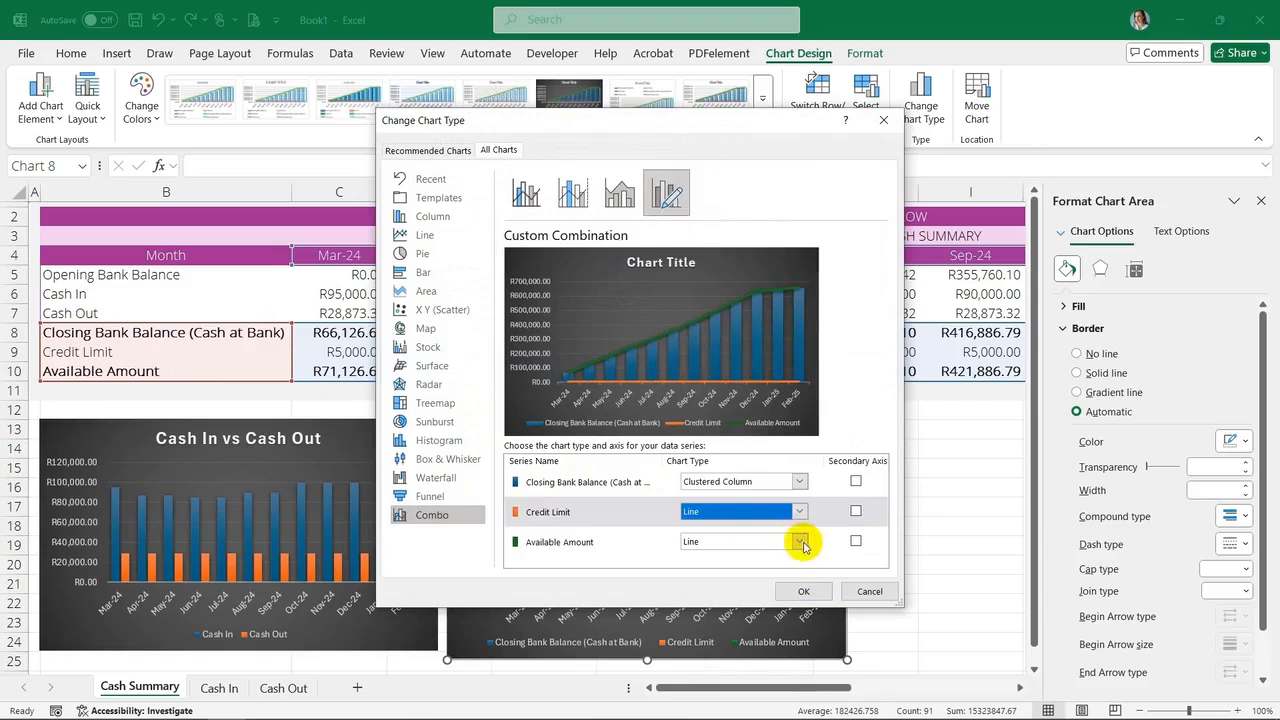
left_click(801, 542)
left_click(843, 375)
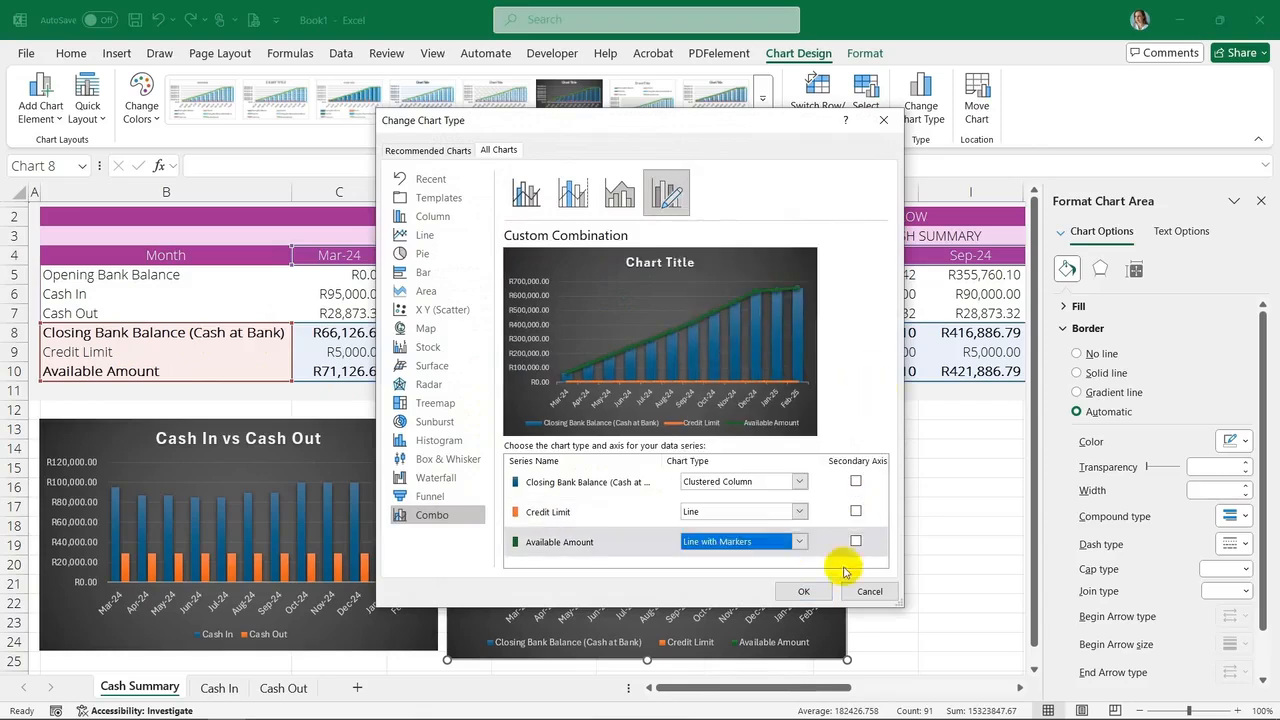
left_click(806, 591)
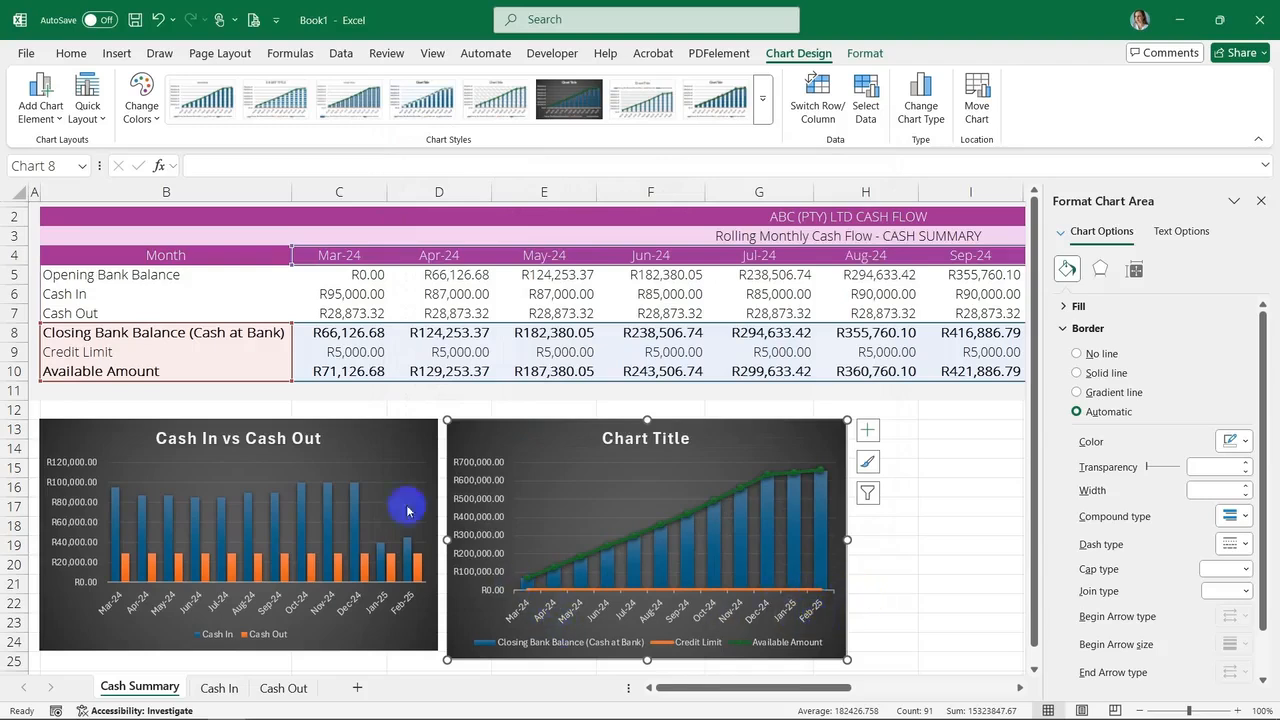
Set the second chart's title to Cash Flow Summary
left_click(815, 589)
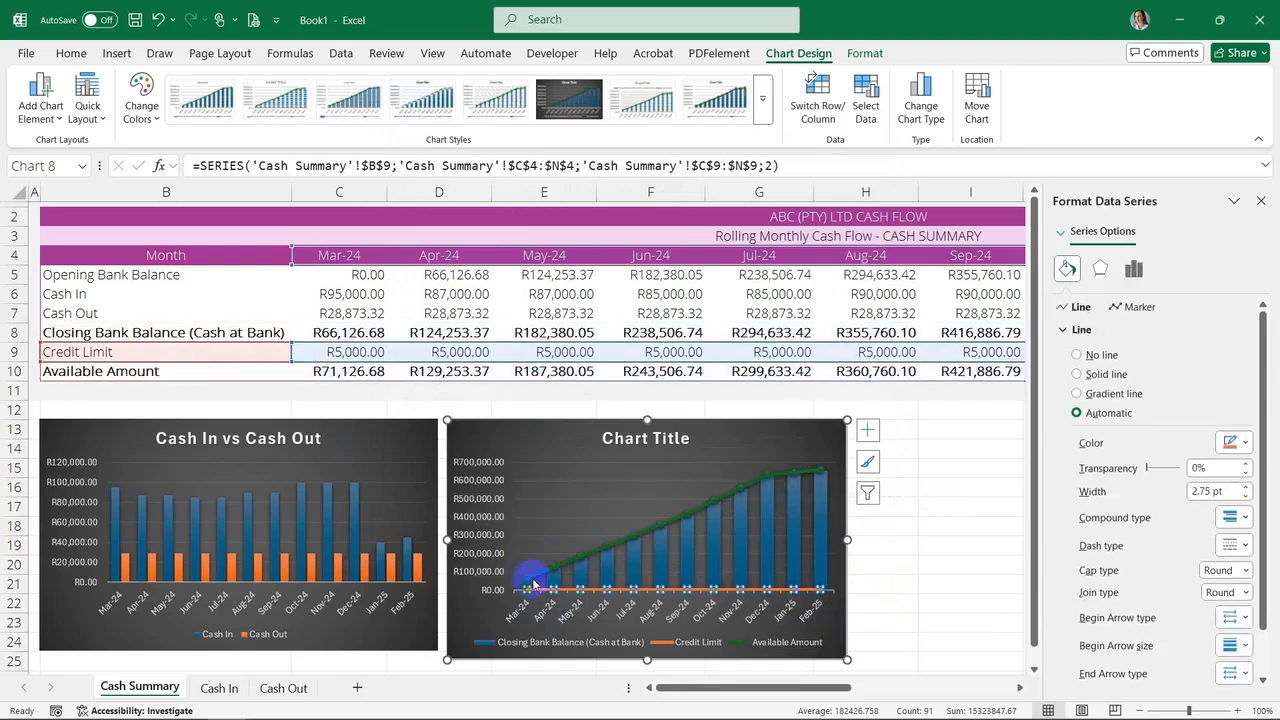
mouse_move(534, 580)
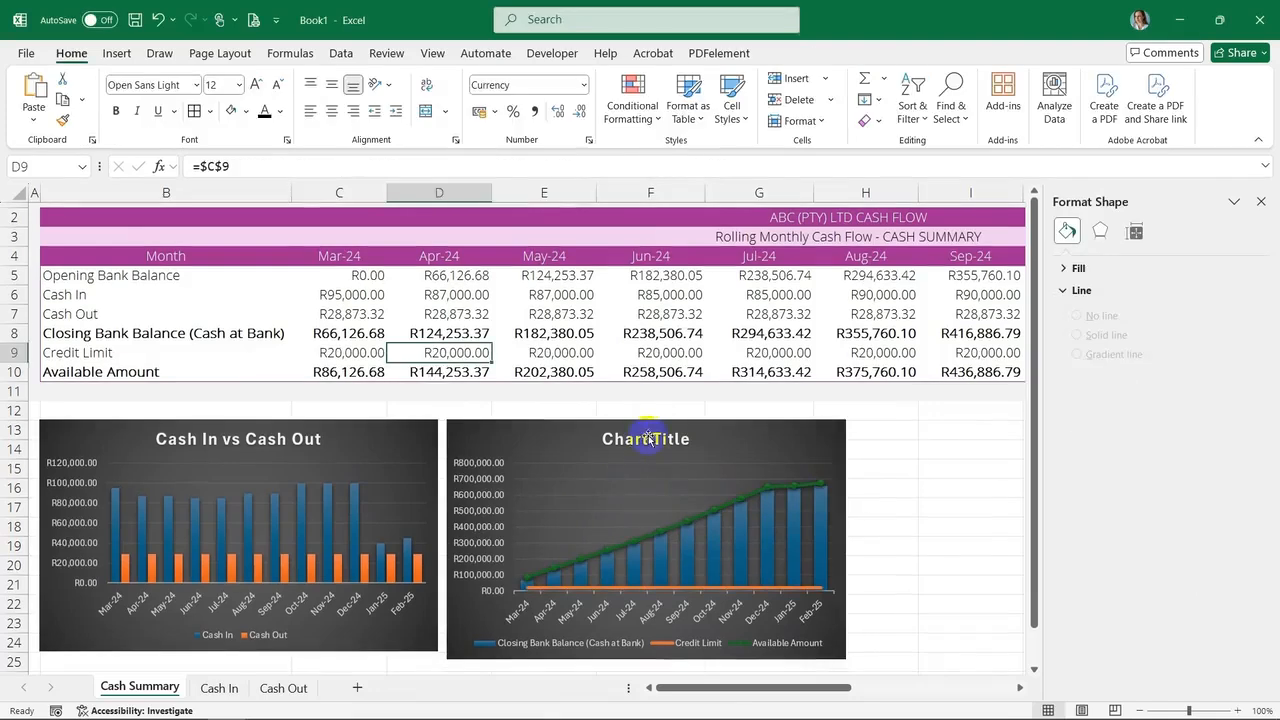
left_click(645, 438)
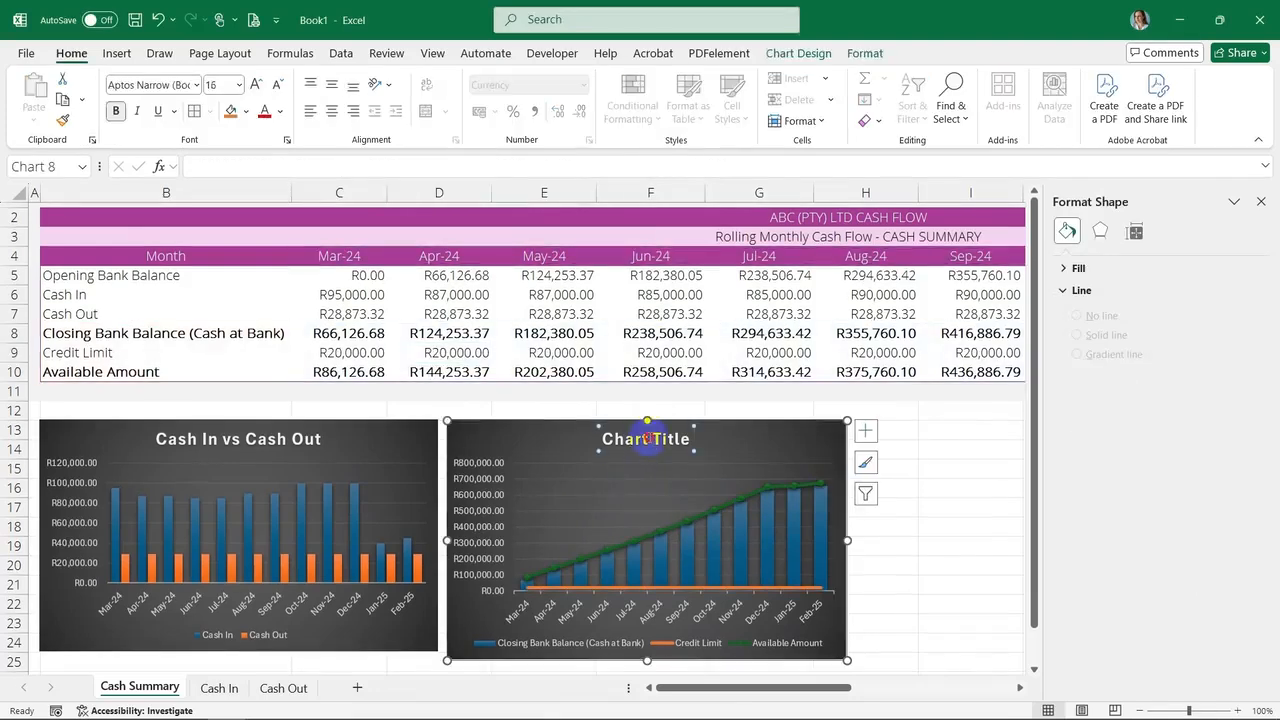
left_click_drag(603, 439, 655, 440)
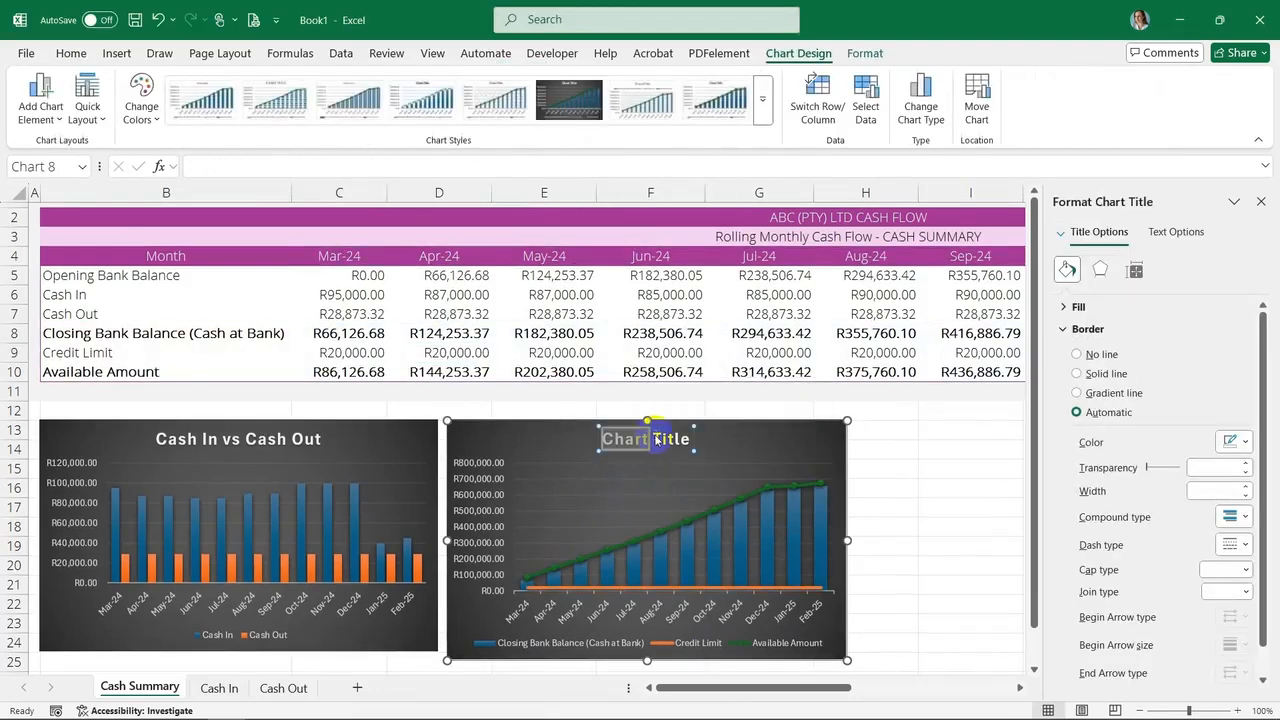
type("Cash")
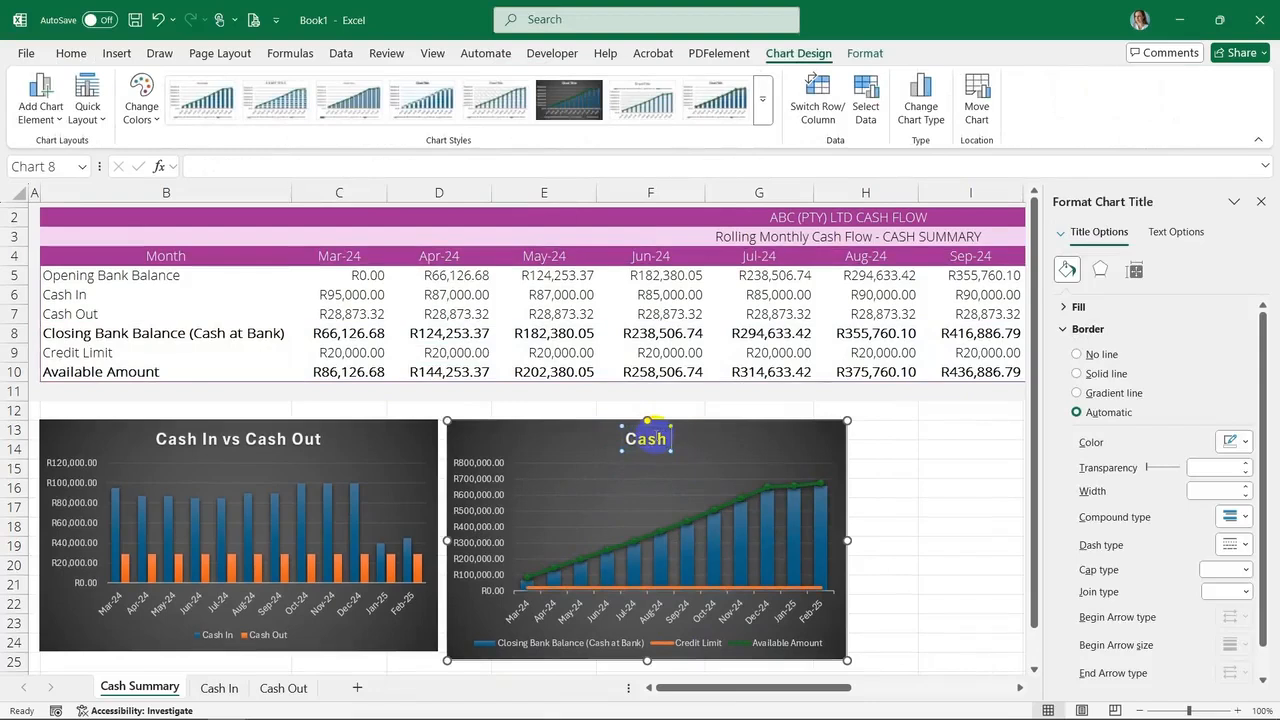
type(" Flow Summary")
left_click(980, 484)
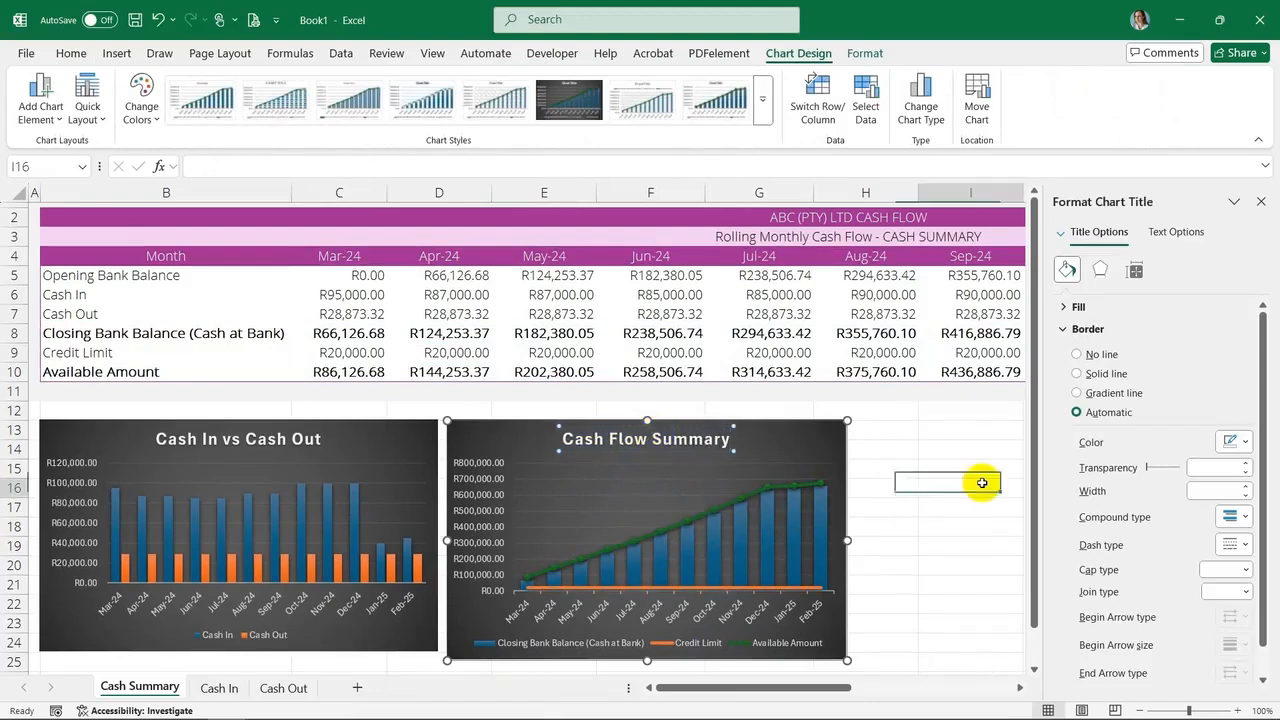
left_click(761, 500)
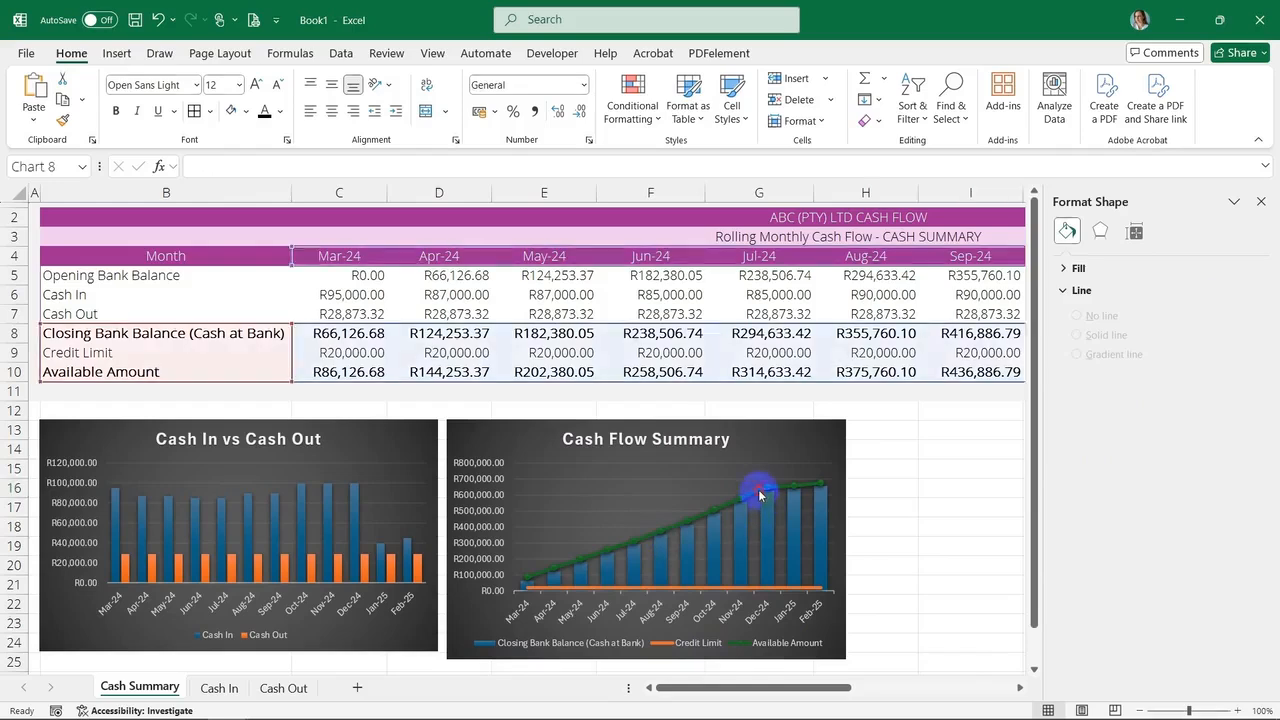
left_click(758, 489)
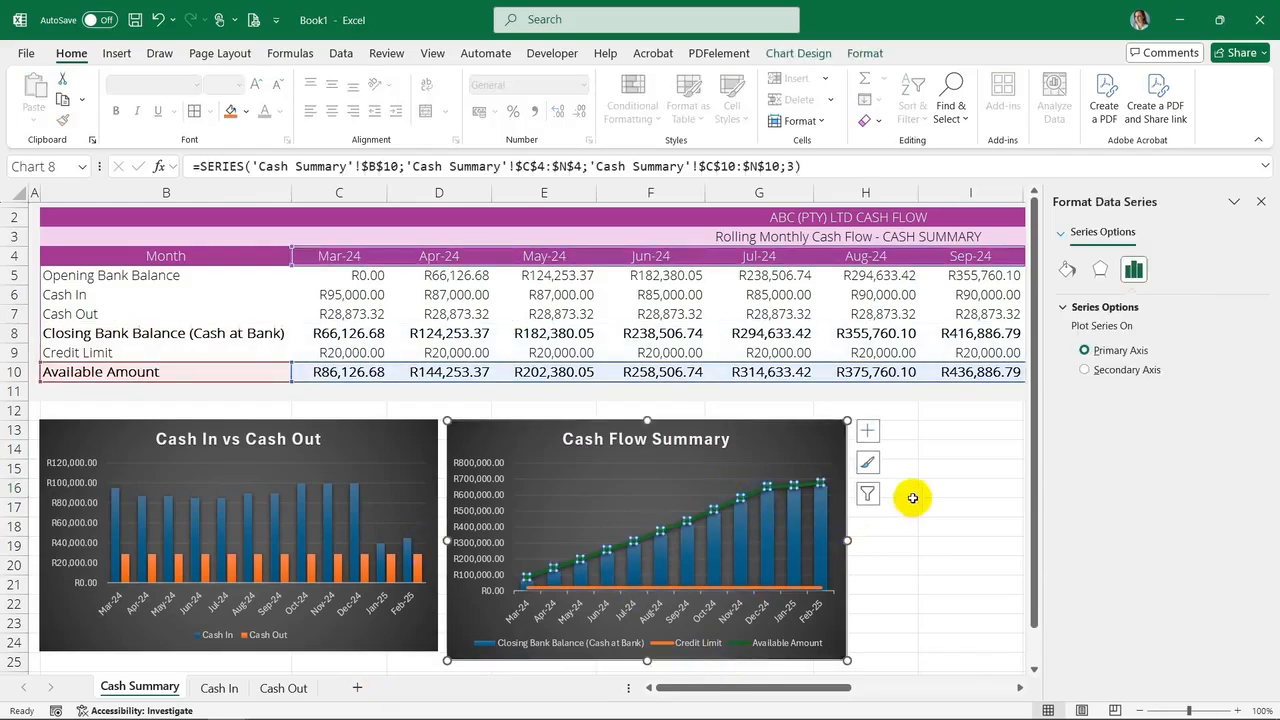
left_click(929, 480)
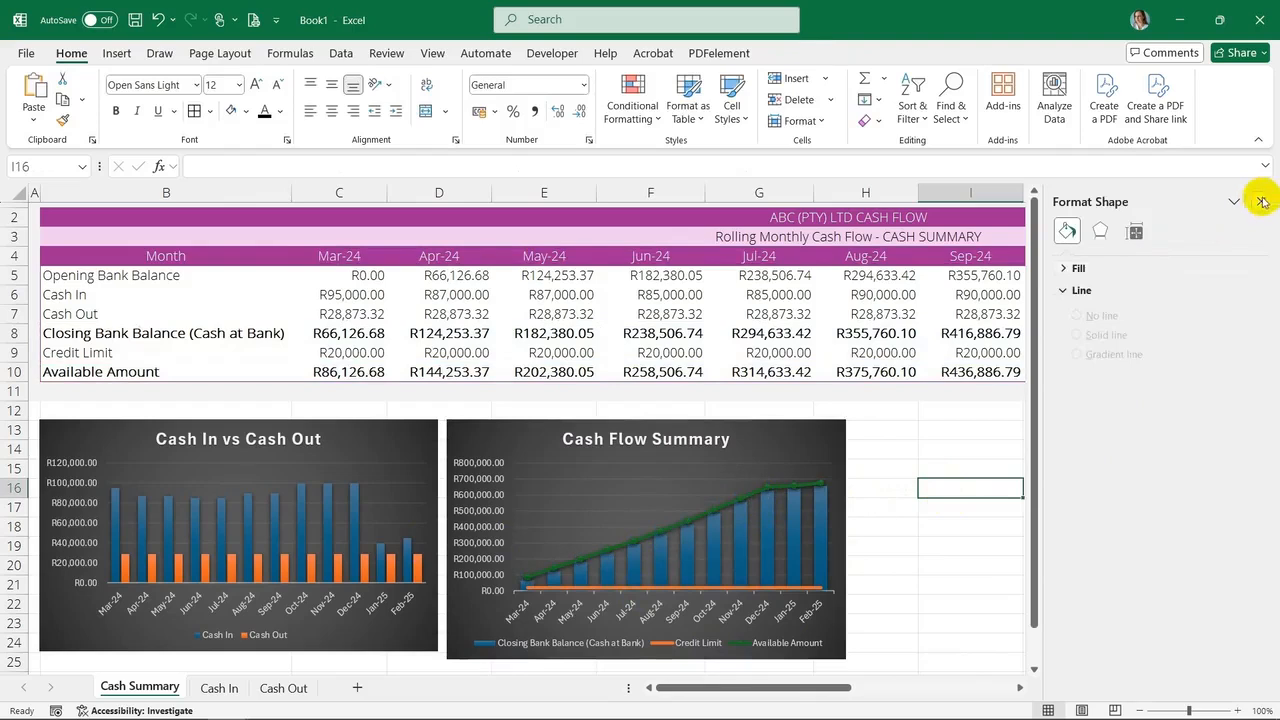
Add a new worksheet named Dashboard and move it to the first position in the workbook
left_click(1262, 202)
left_click(1046, 509)
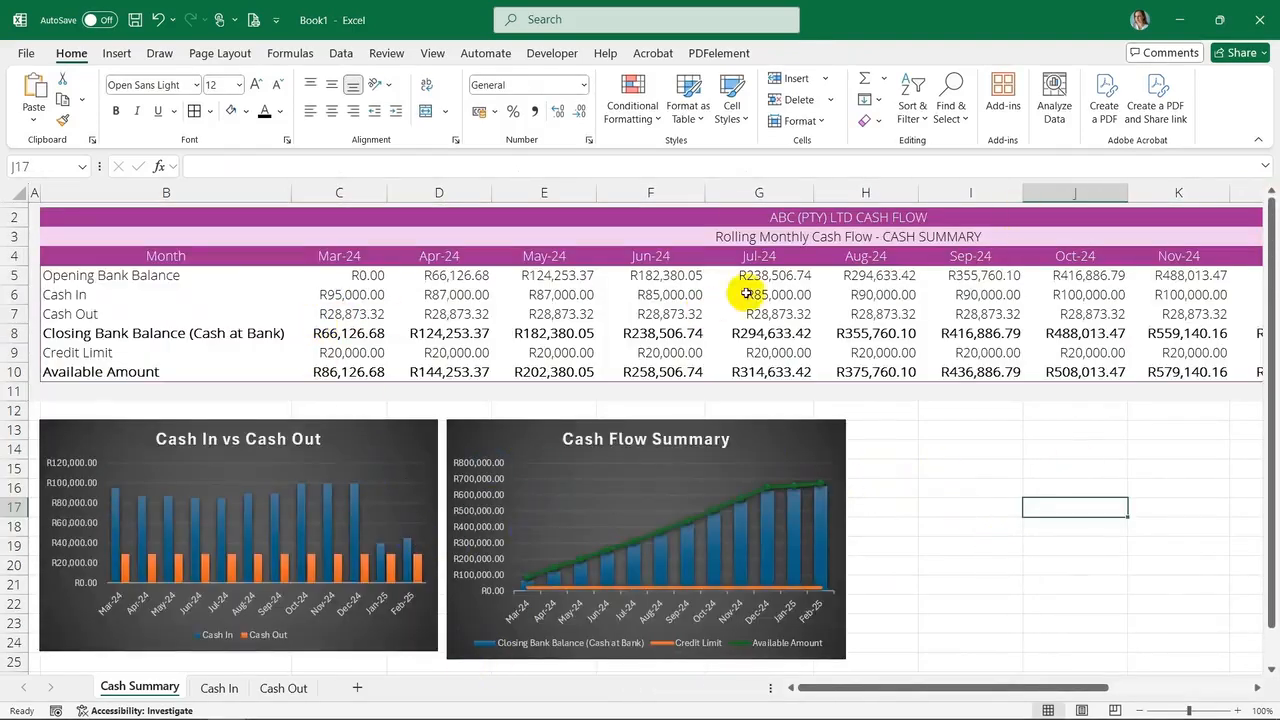
left_click(357, 690)
left_click_drag(222, 688, 106, 688)
right_click(106, 688)
left_click(177, 478)
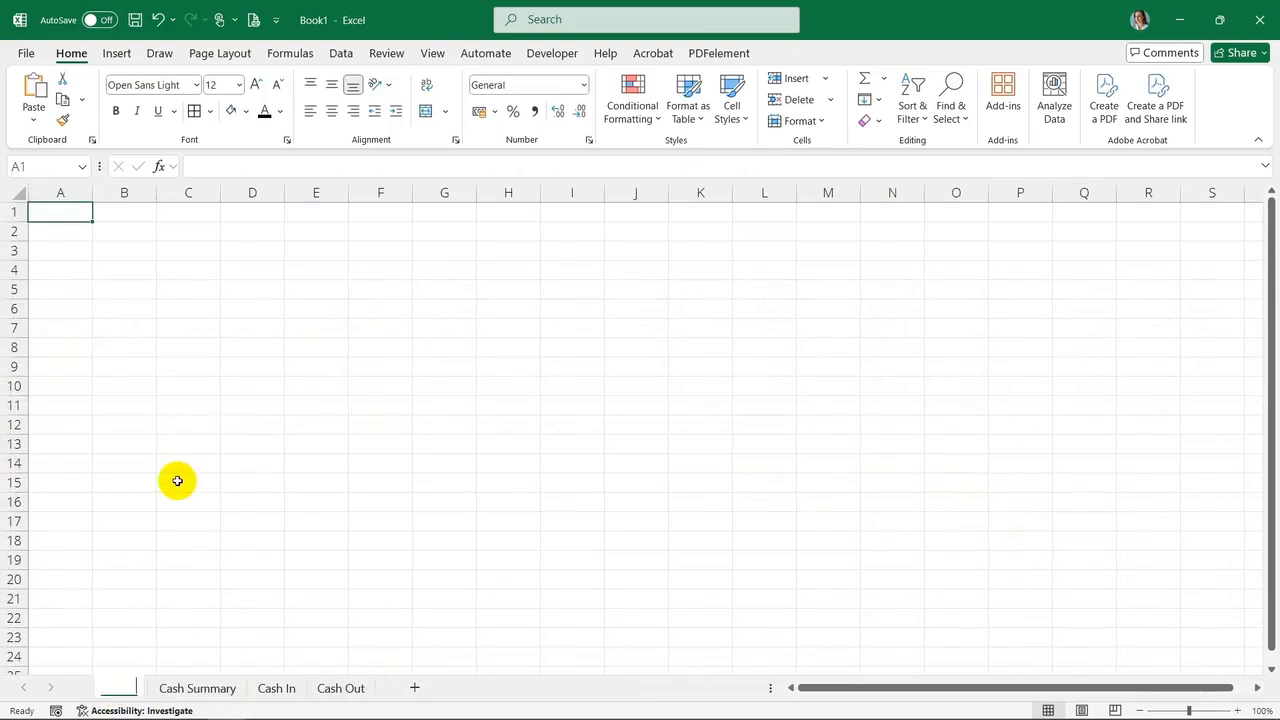
type("Dashboard")
left_click(177, 463)
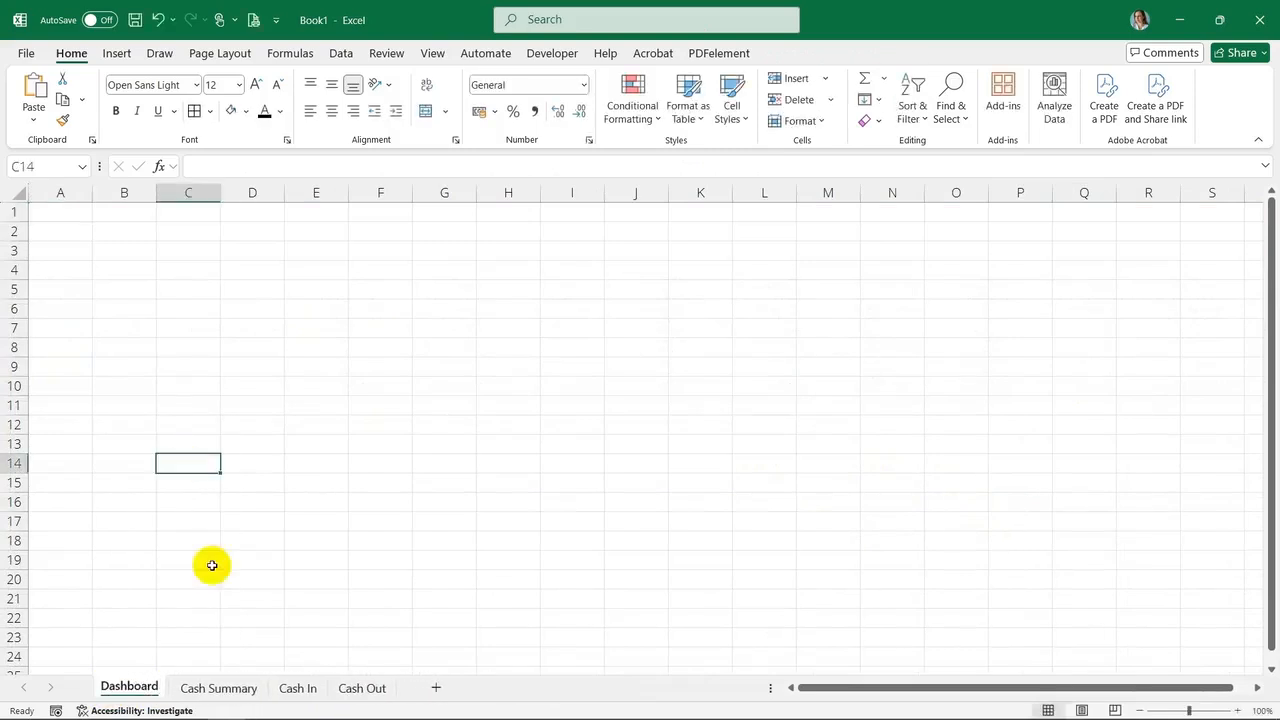
Move both charts from the Cash Summary sheet onto the Dashboard sheet at cell B3
left_click(214, 688)
left_click(341, 423)
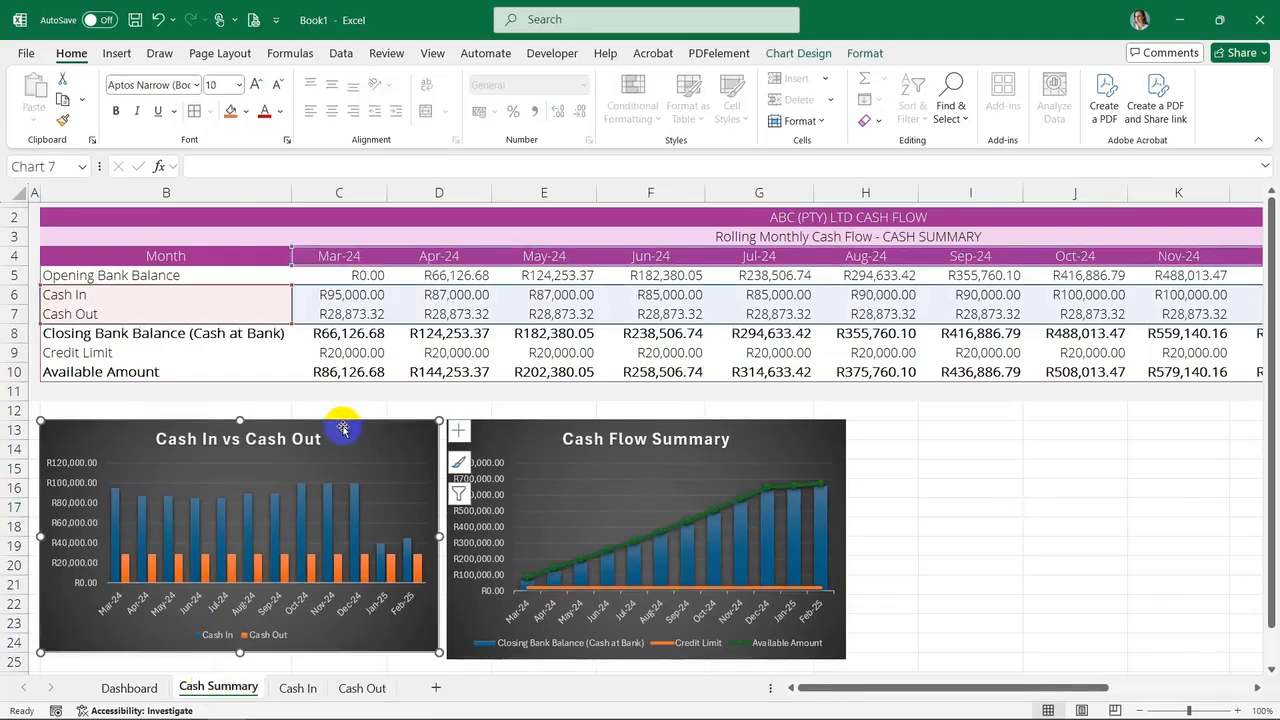
left_click(553, 427, "ctrl")
key("ctrl+x")
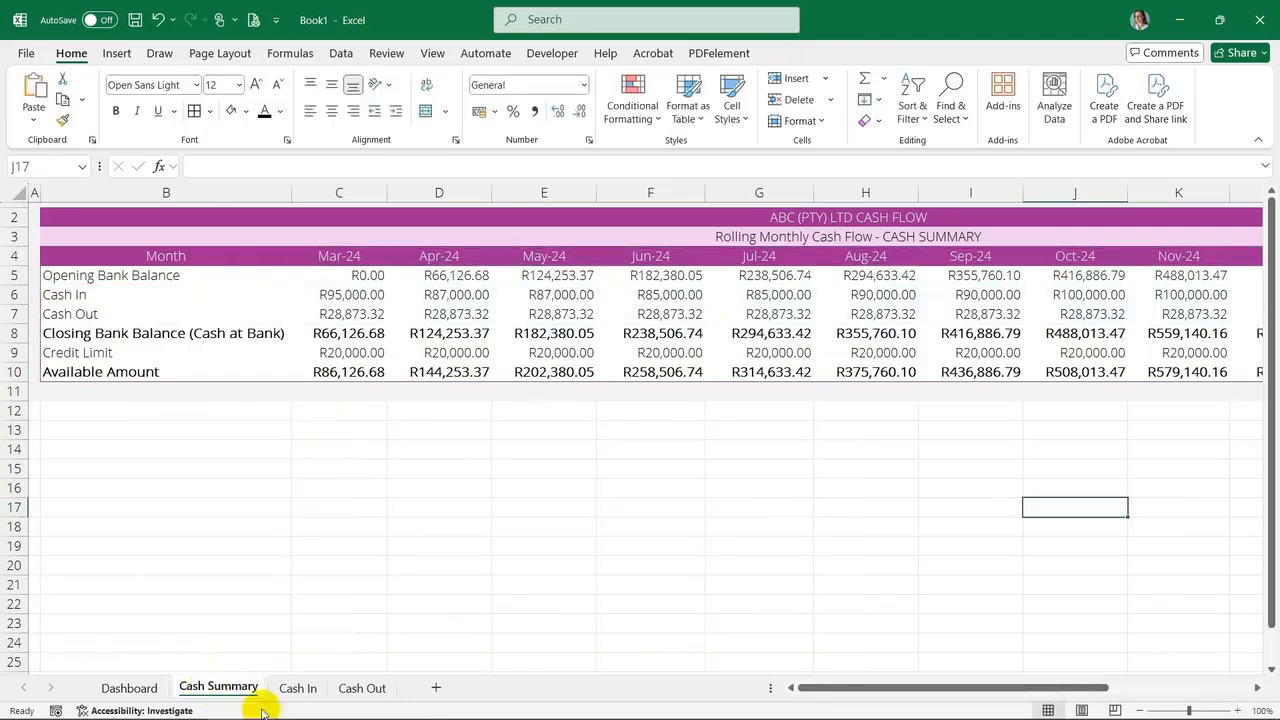
left_click(129, 688)
left_click(106, 251)
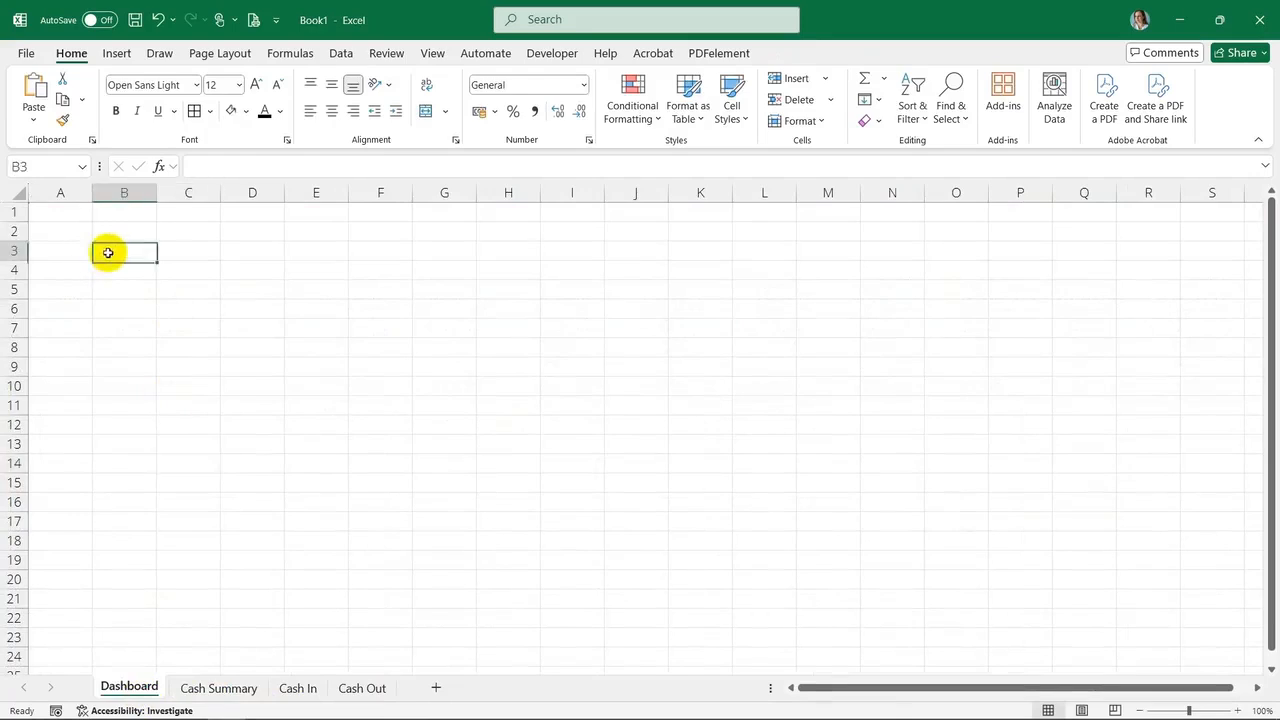
key("ctrl+v")
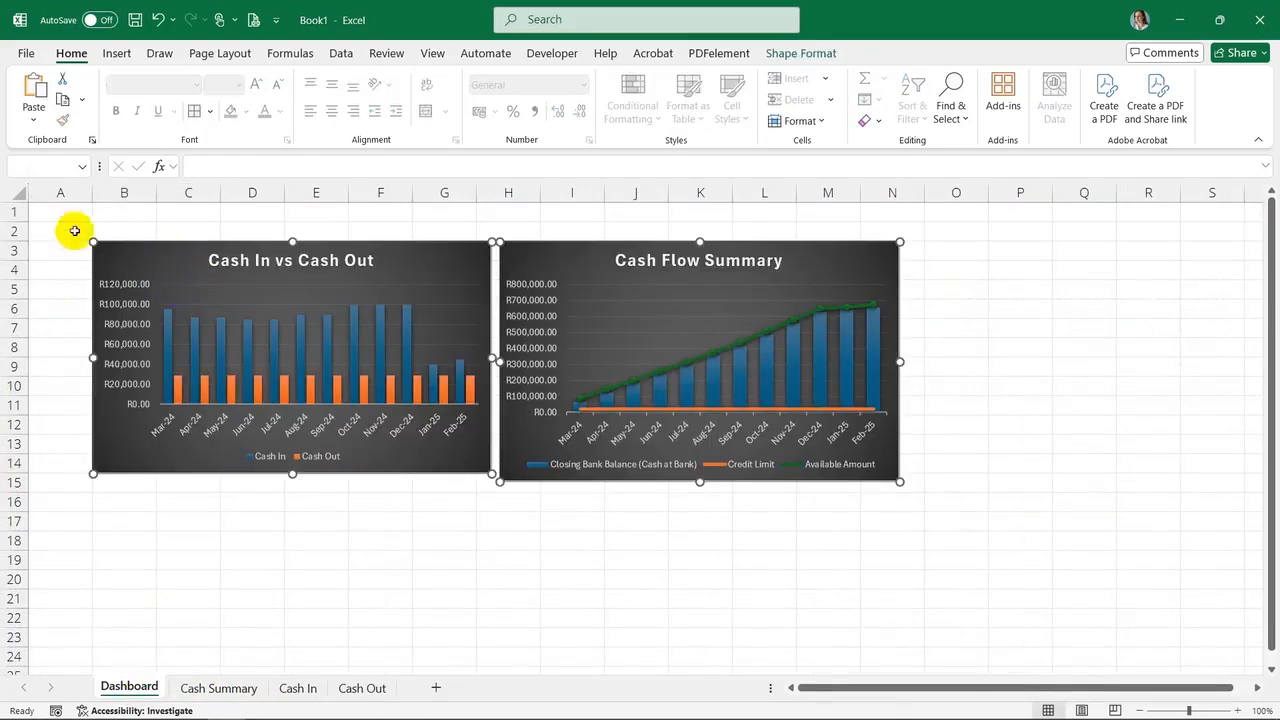
Set the widths of columns A and O on the Dashboard to 1
left_click(57, 206)
right_click(60, 192)
left_click(113, 455)
type("1")
key("Return")
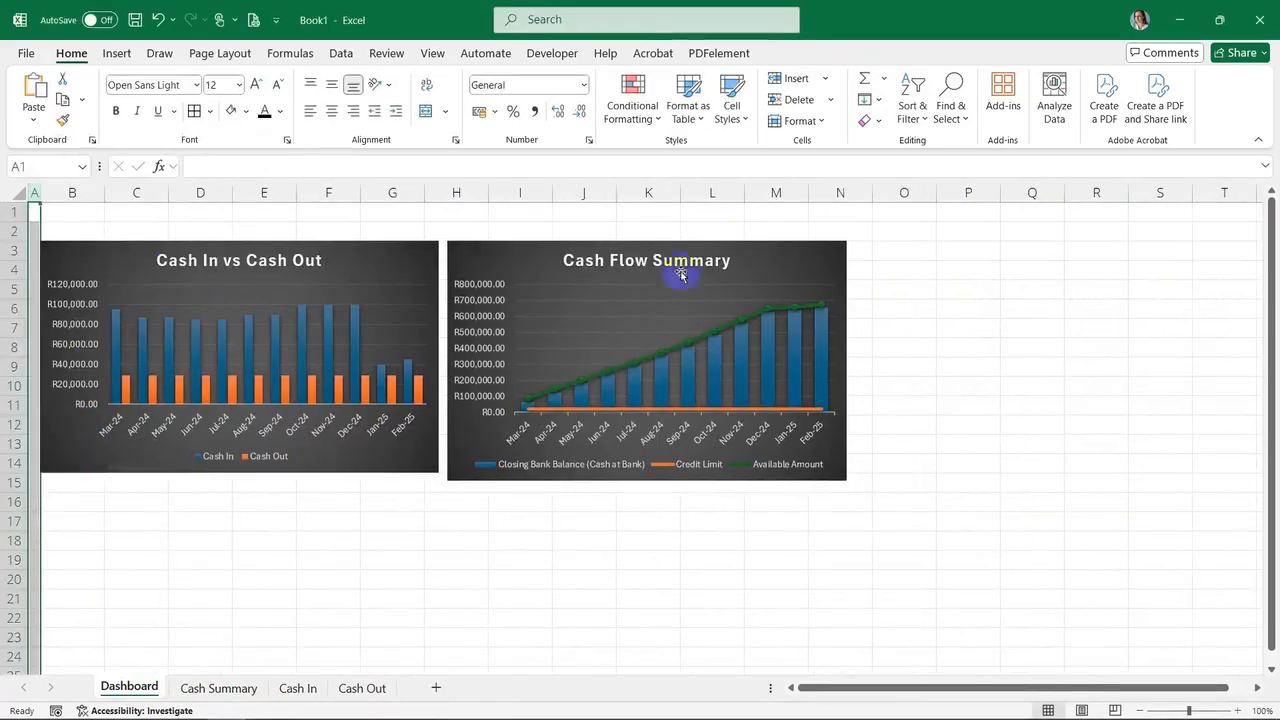
right_click(922, 191)
left_click(1000, 458)
type("1")
key("Return")
Adjust the chart positions and set A1:O15 on the Dashboard as the print area
left_click(54, 215)
left_click_drag(555, 253, 573, 238)
left_click_drag(333, 251, 345, 241)
left_click_drag(34, 211, 875, 488)
key("ctrl+a")
left_click_drag(34, 208, 878, 477)
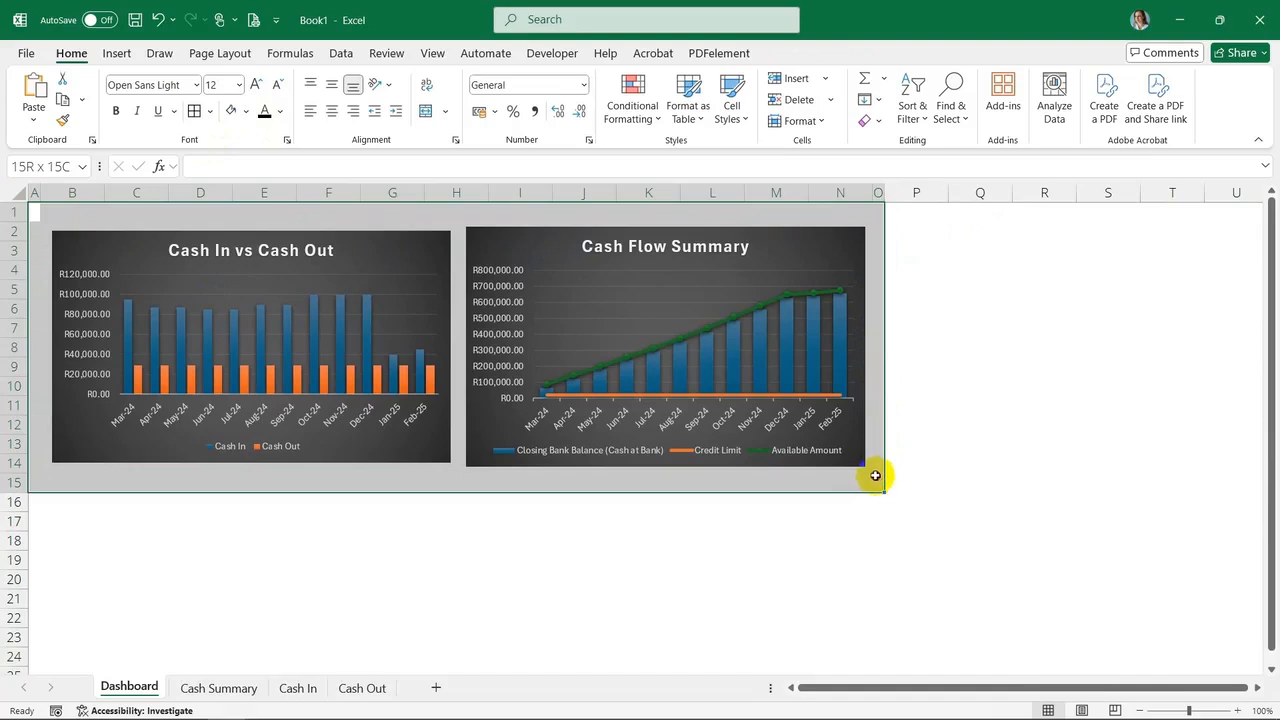
left_click_drag(875, 476, 875, 476)
left_click(220, 52)
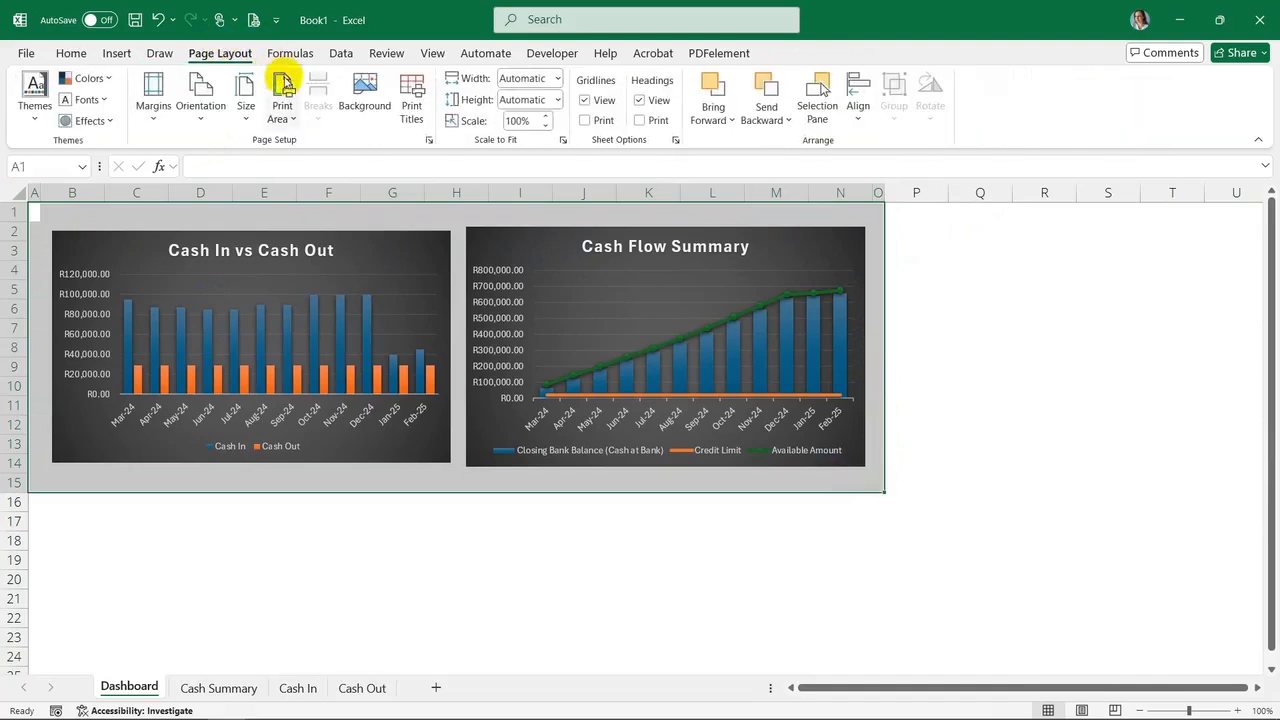
left_click(283, 85)
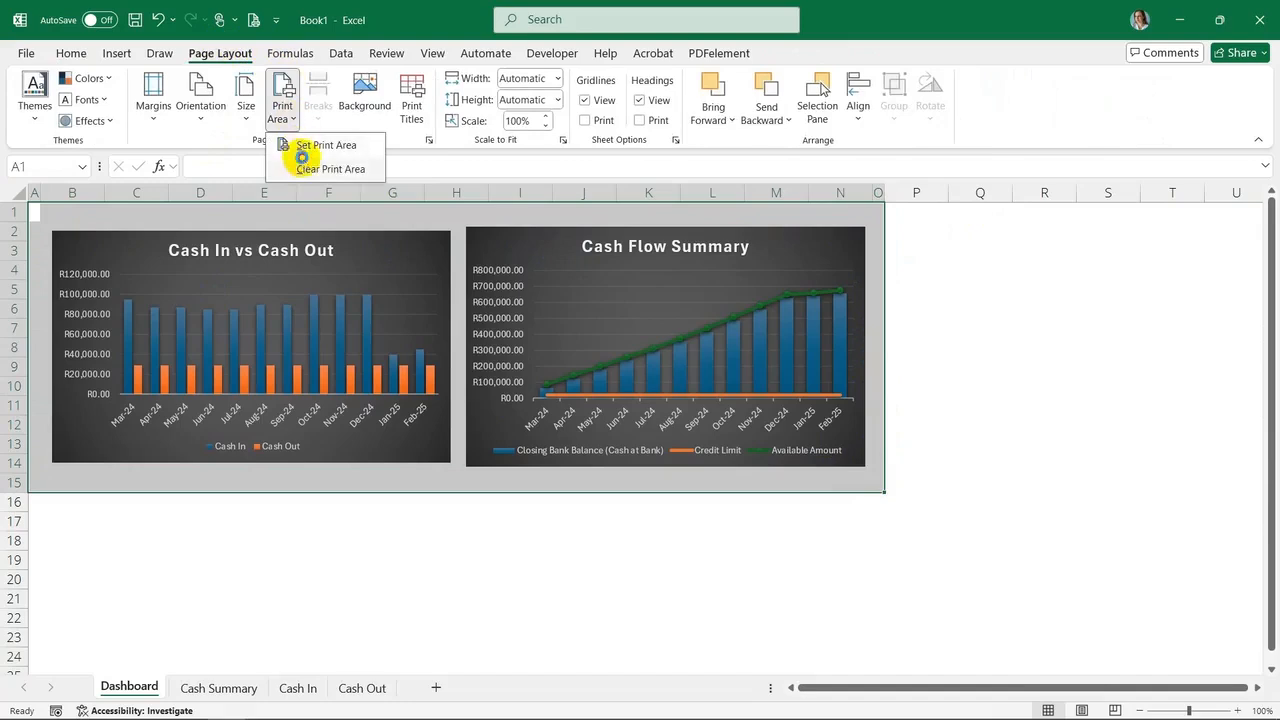
left_click(302, 148)
left_click(279, 110)
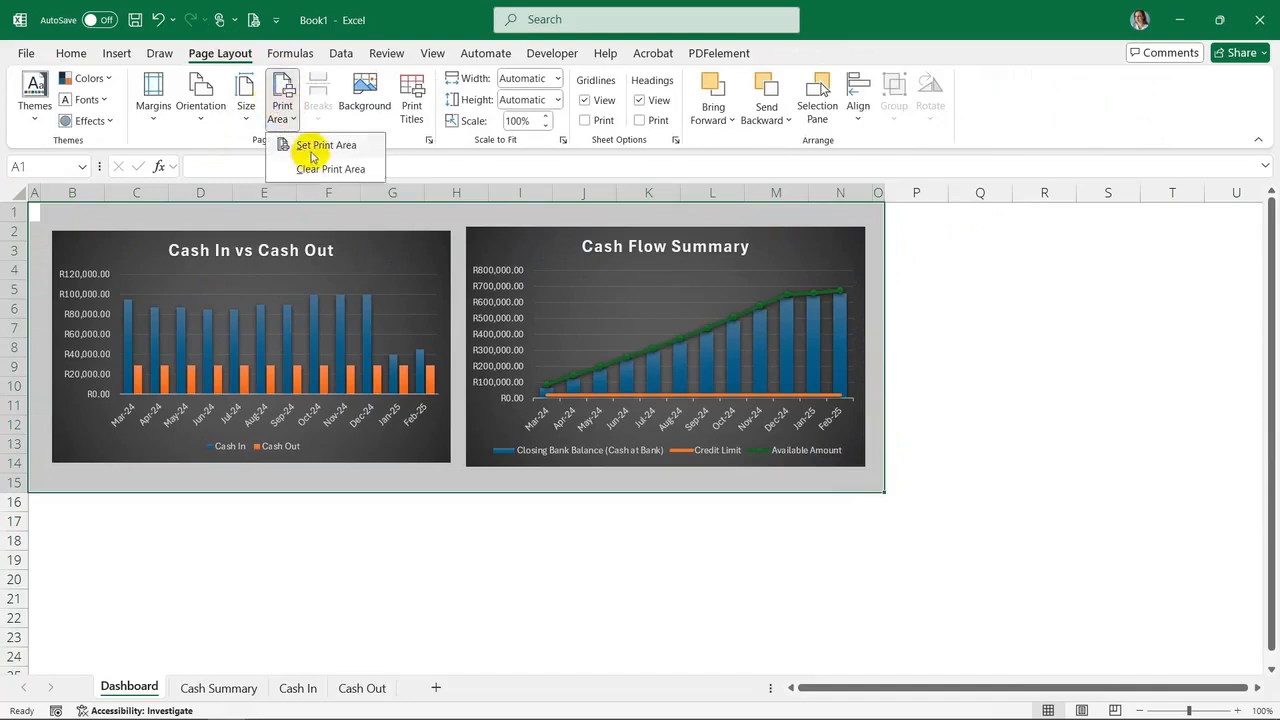
left_click(310, 147)
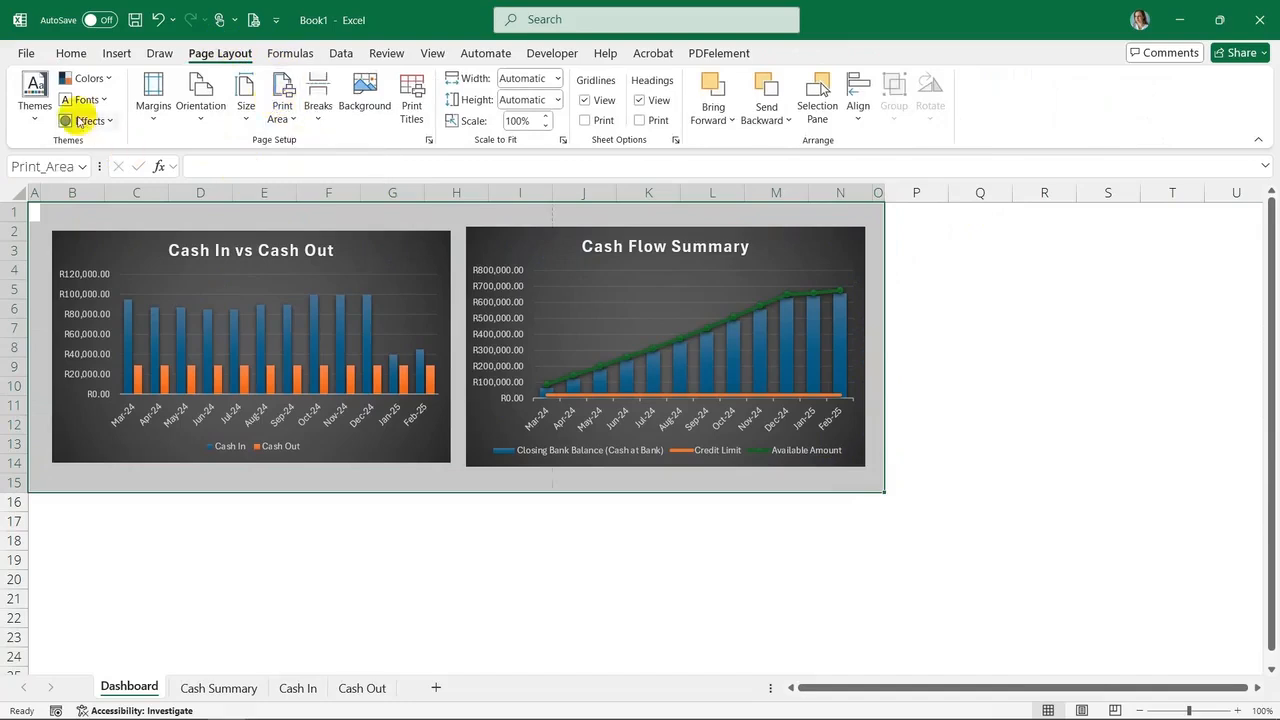
Set the Dashboard's print settings to landscape orientation and Fit Sheet on One Page
left_click(27, 54)
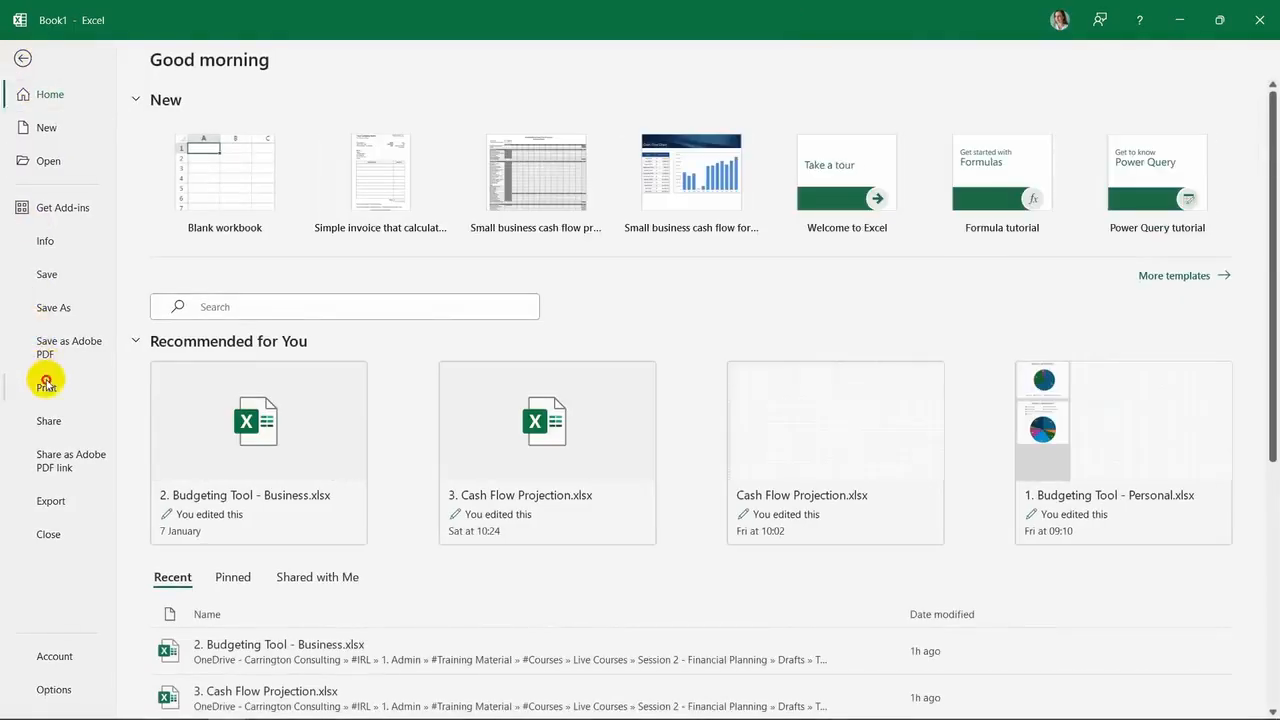
left_click(46, 383)
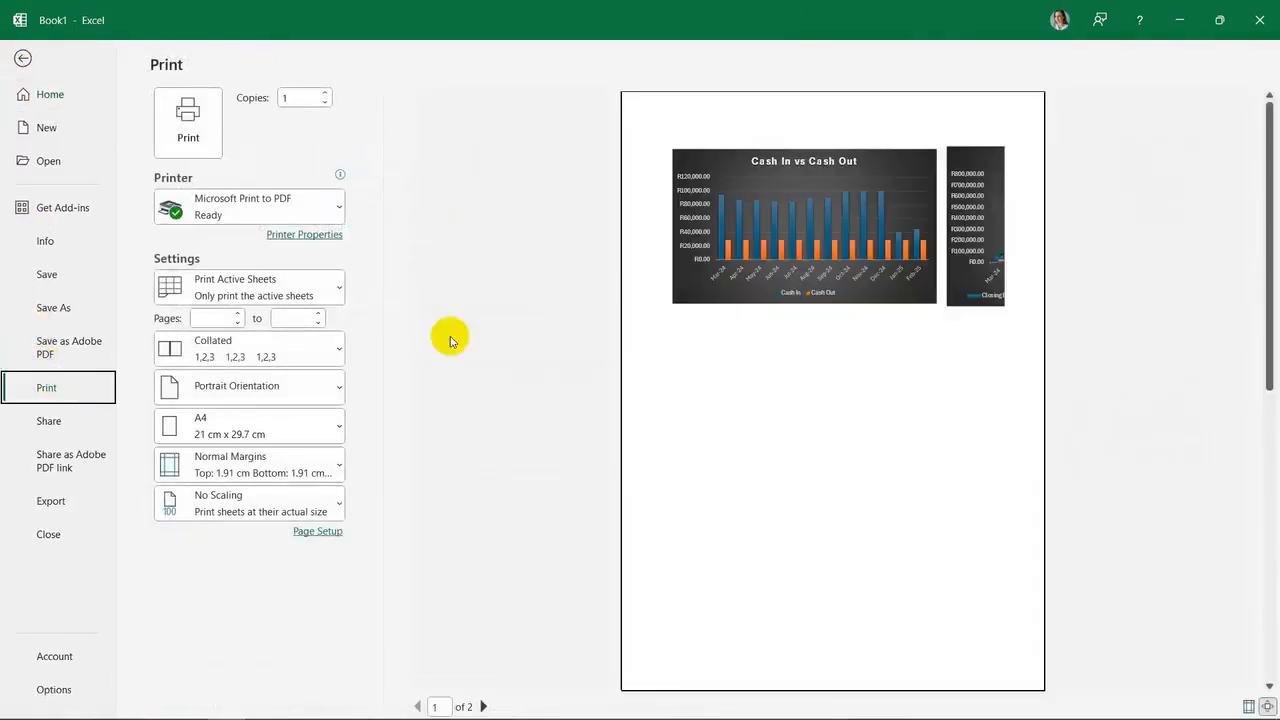
left_click(265, 392)
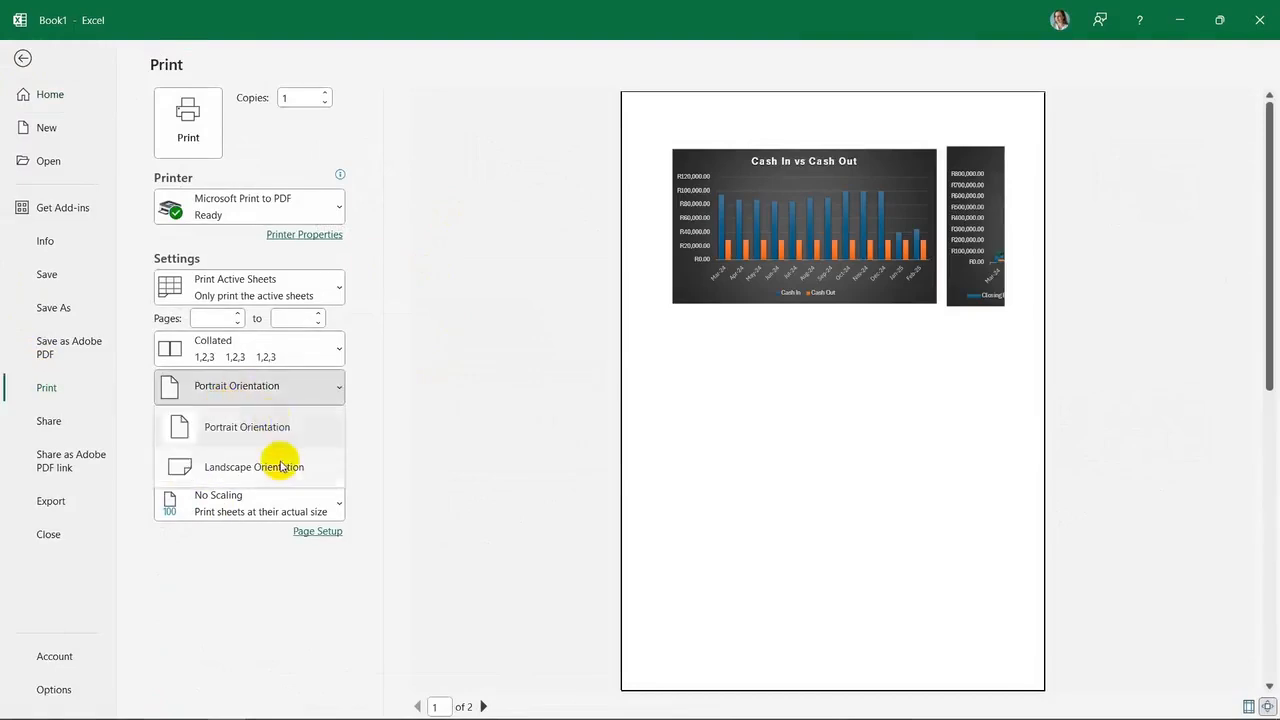
left_click(281, 467)
left_click(255, 508)
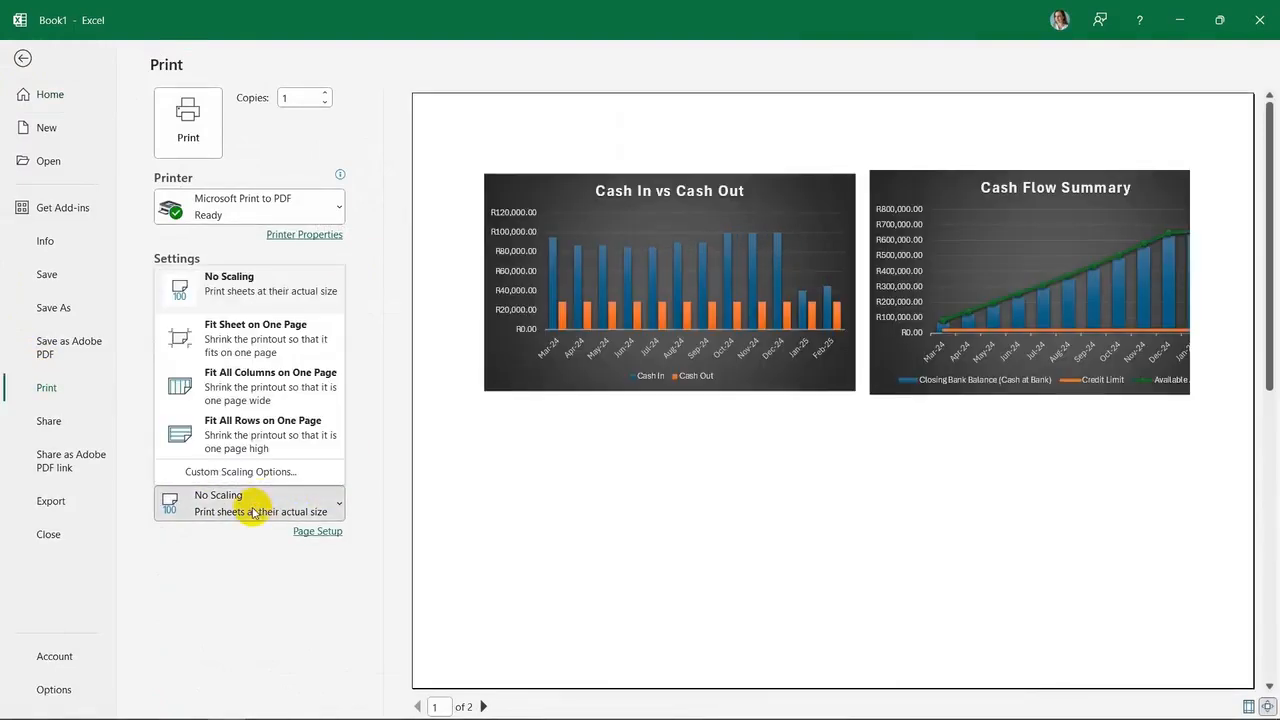
left_click(255, 332)
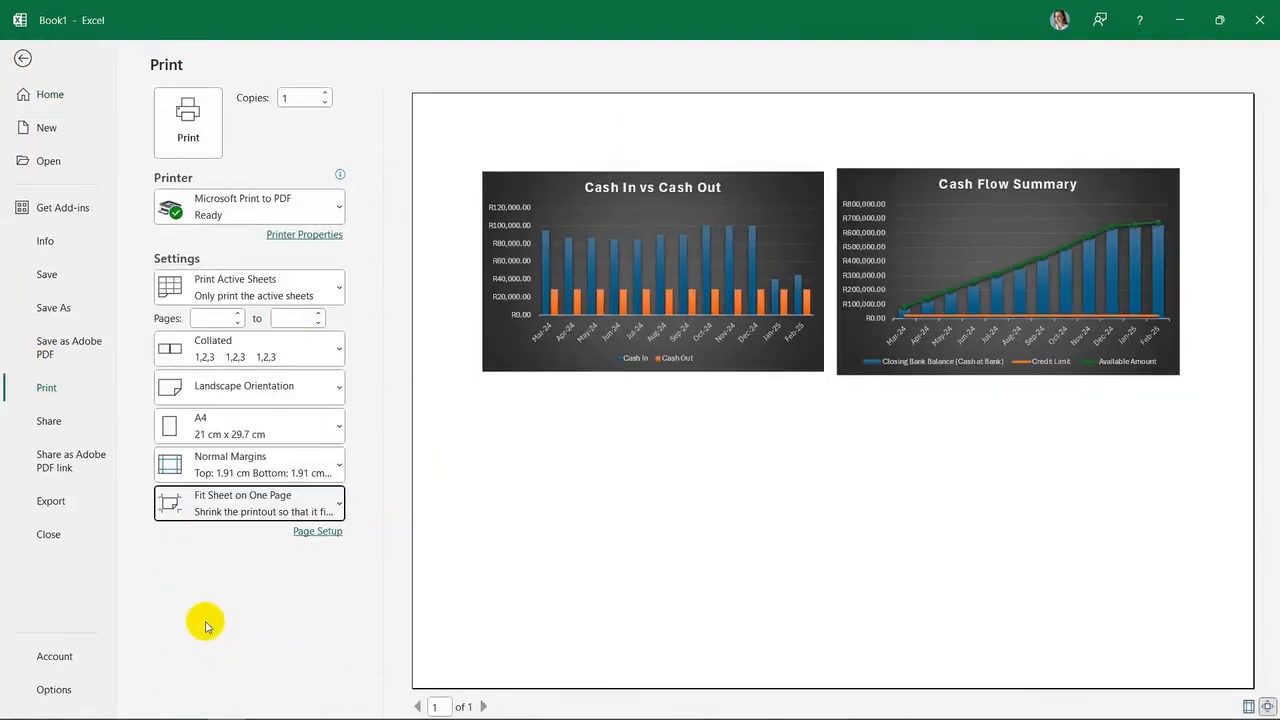
left_click(17, 61)
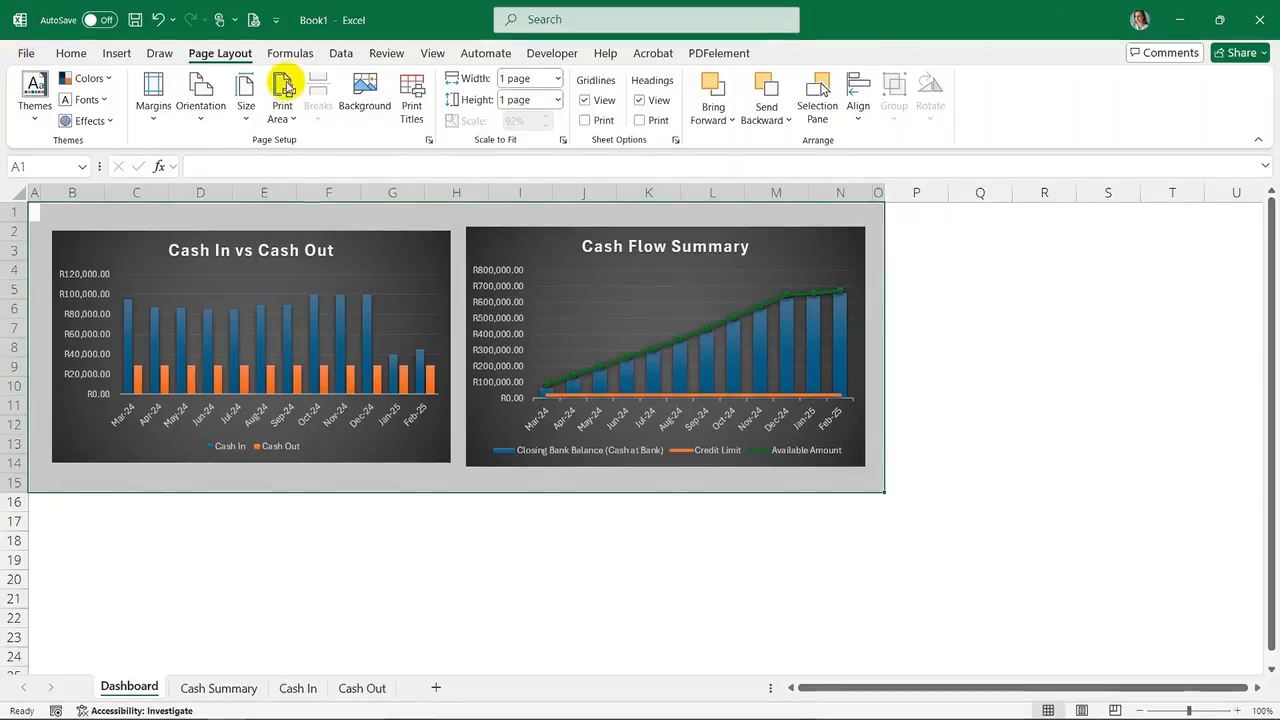
Group all four sheets and page through their combined print preview before returning to the Dashboard
left_click(360, 689, "shift")
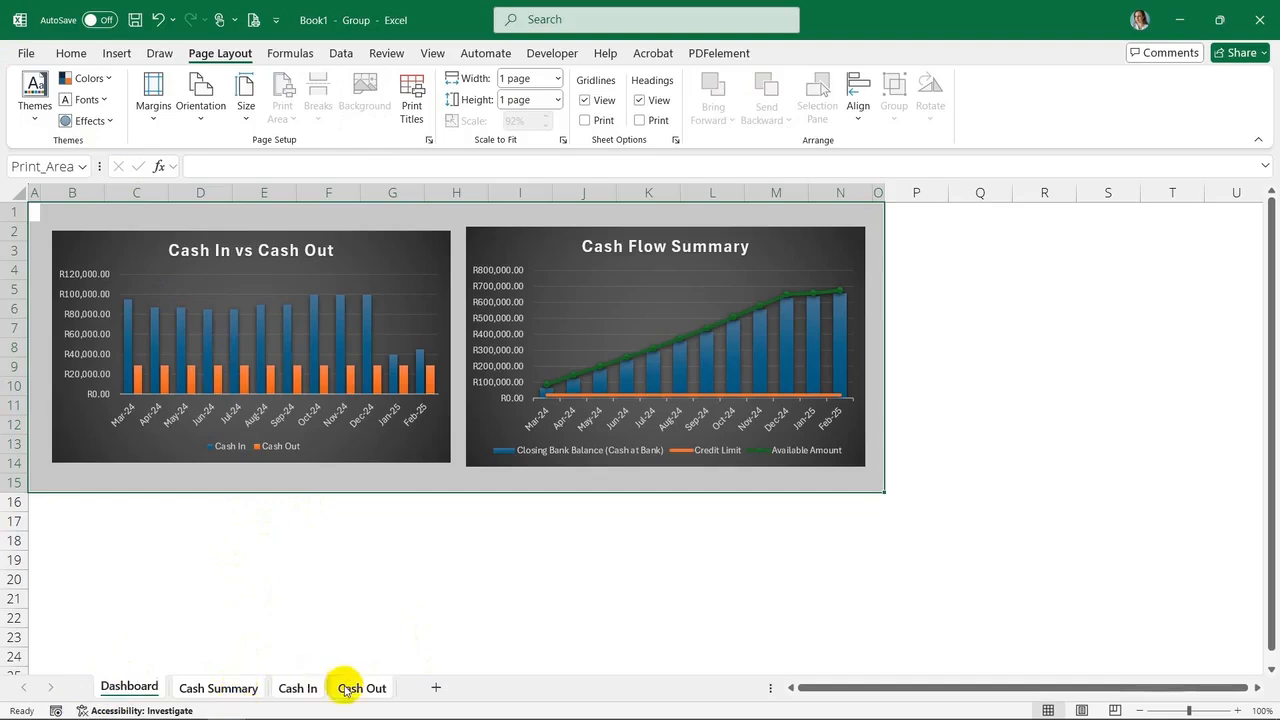
left_click(25, 53)
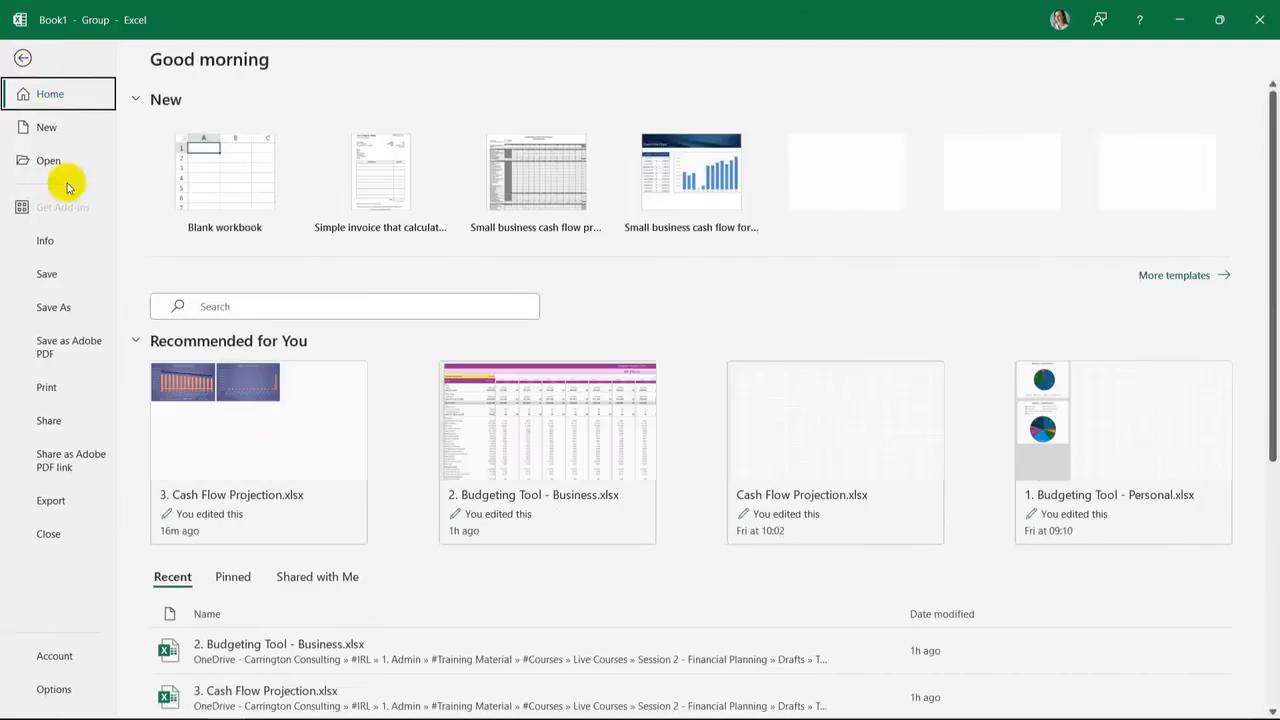
left_click(62, 385)
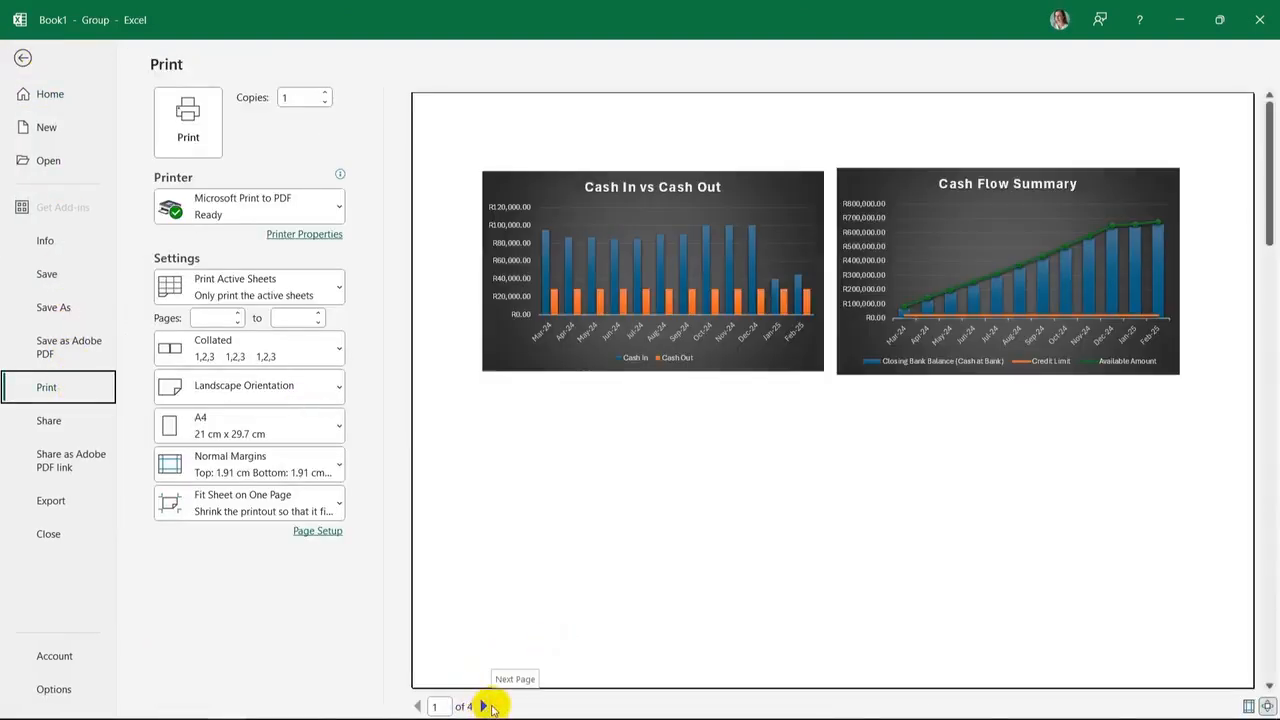
left_click(485, 706)
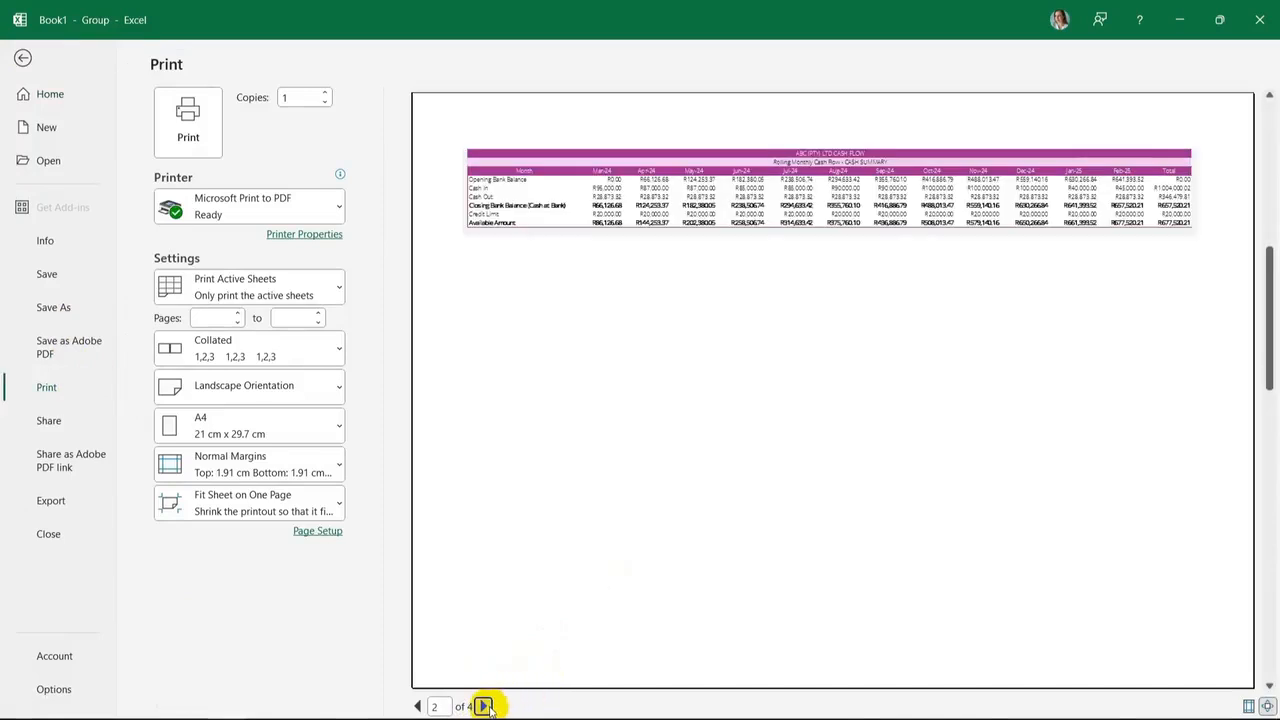
left_click(485, 706)
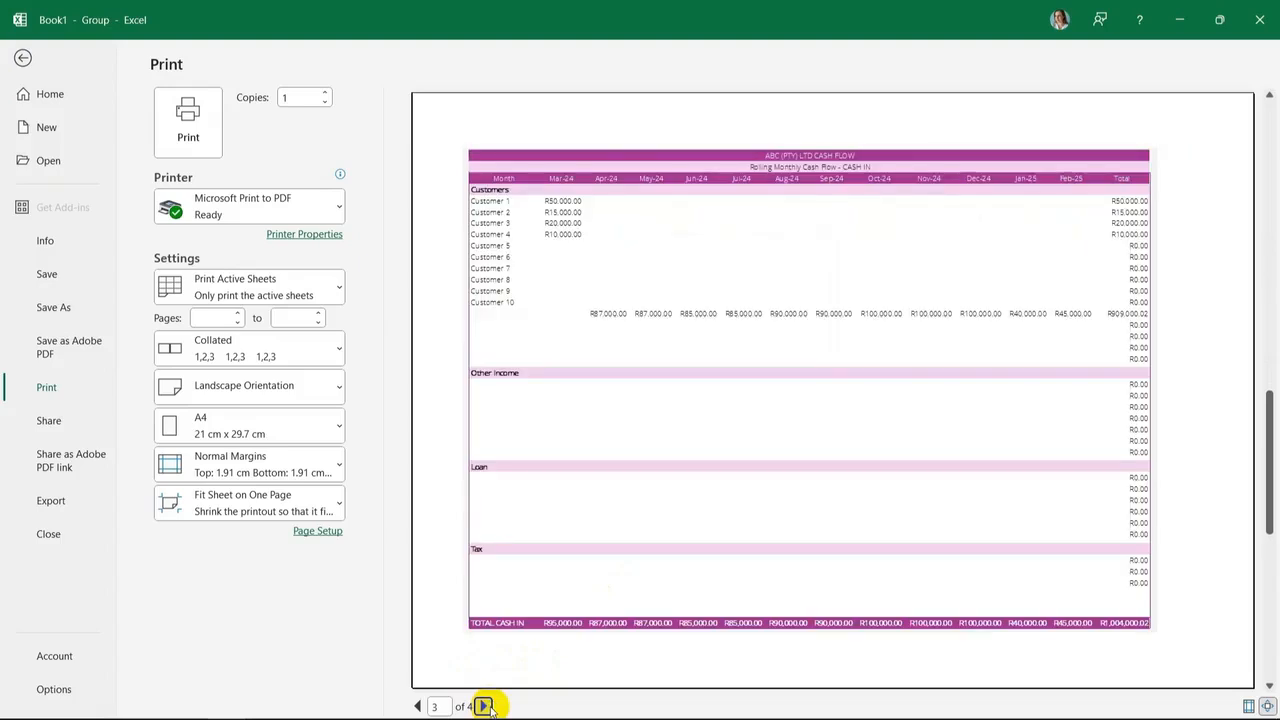
left_click(486, 706)
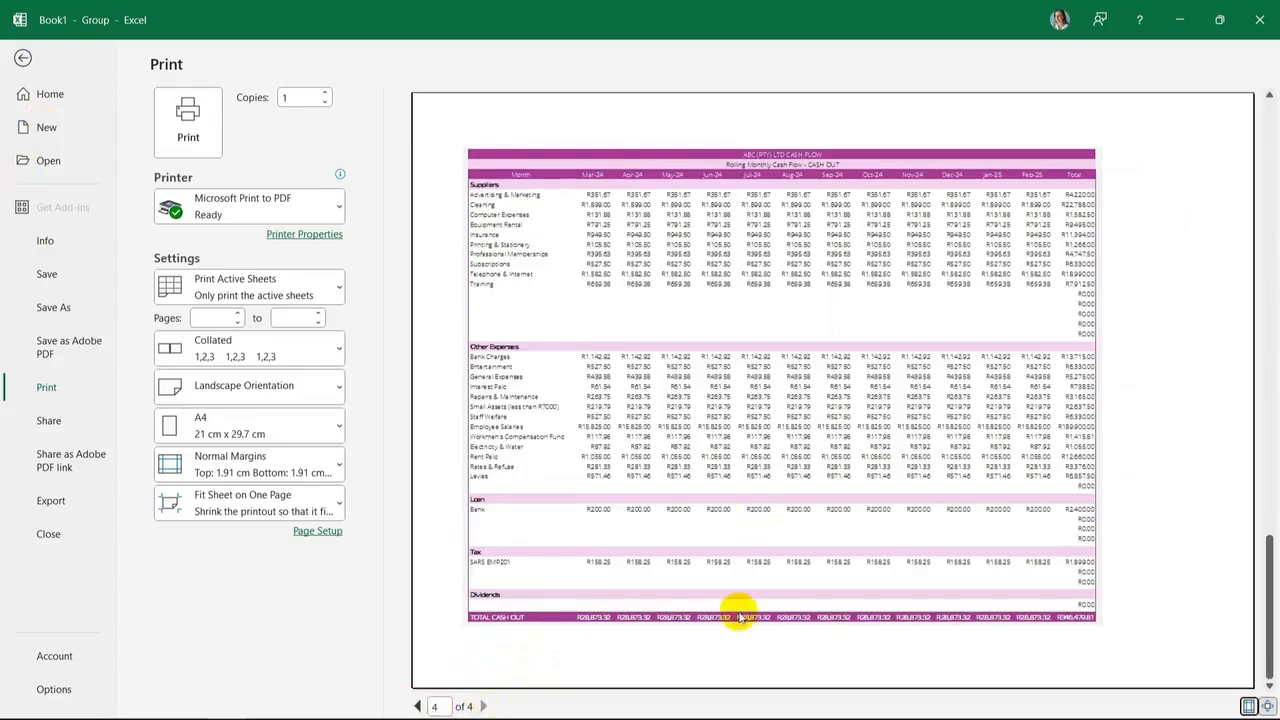
left_click(22, 59)
left_click(196, 213)
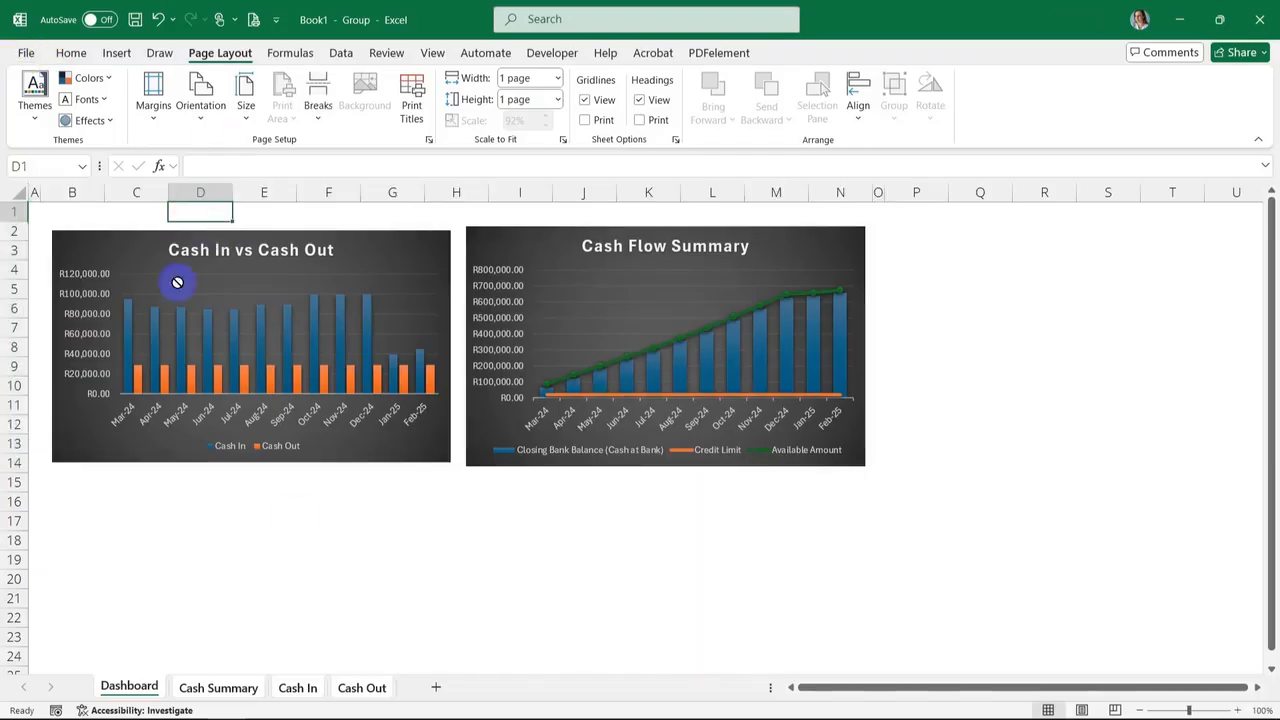
Copy the two title rows from the Cash Summary sheet and paste them into B15 on the Dashboard
left_click(234, 690)
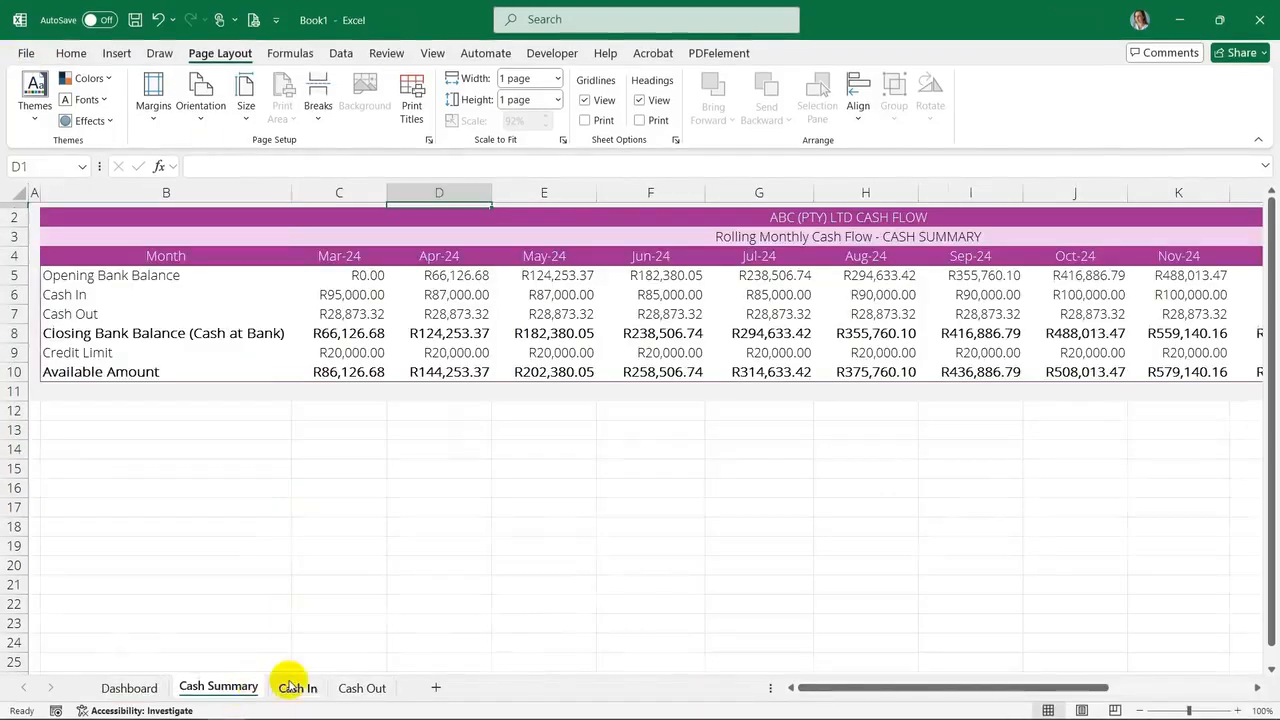
left_click(262, 218)
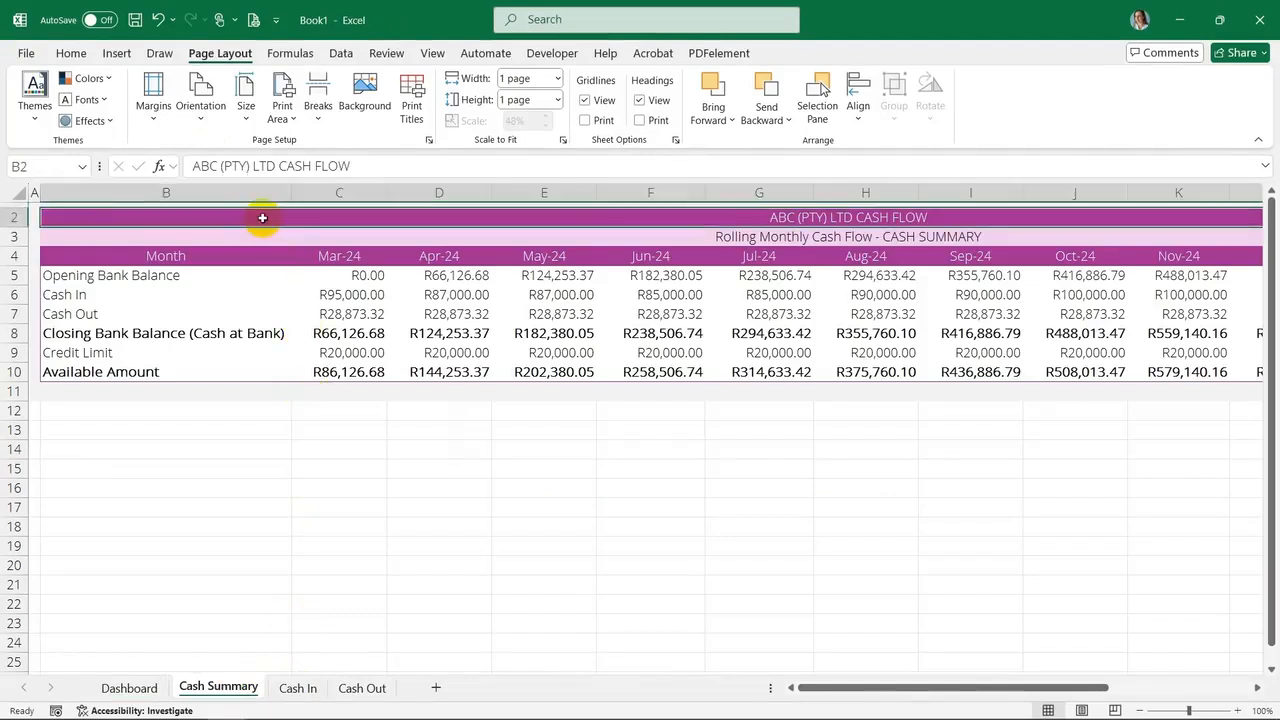
left_click_drag(262, 220, 267, 233)
key("ctrl+c")
left_click(130, 687)
left_click_drag(106, 220, 102, 218)
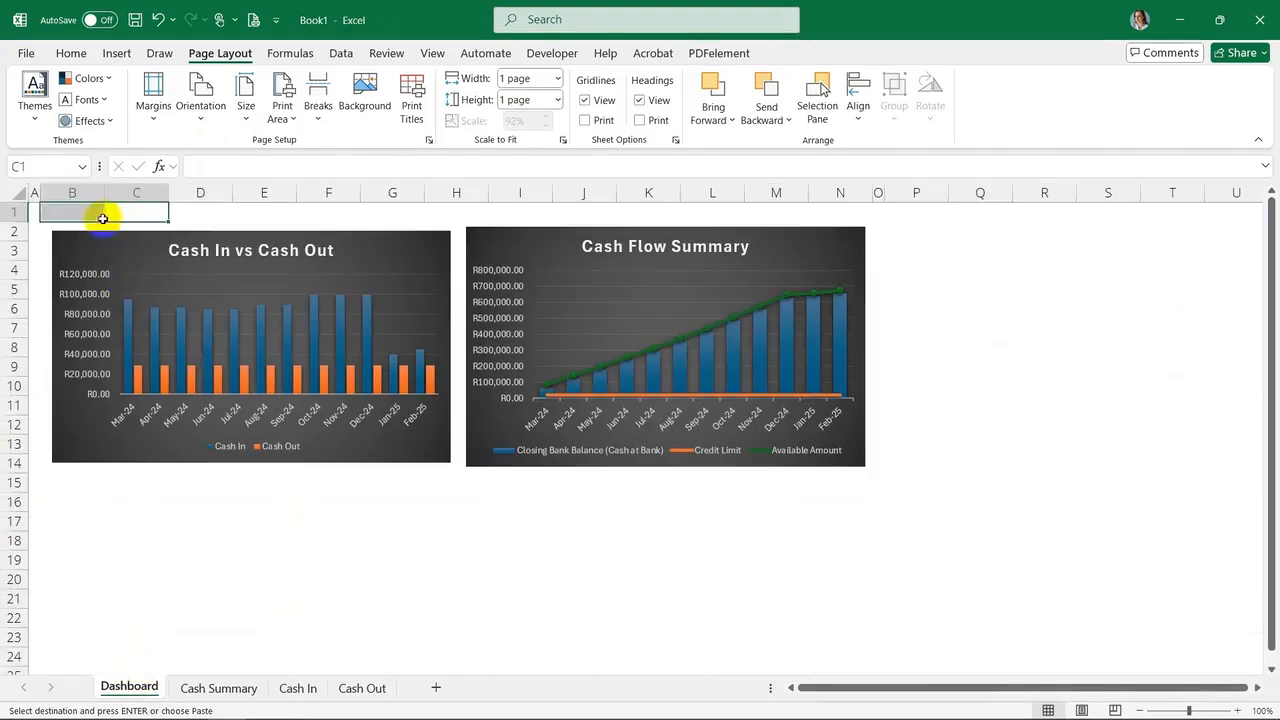
left_click(92, 484)
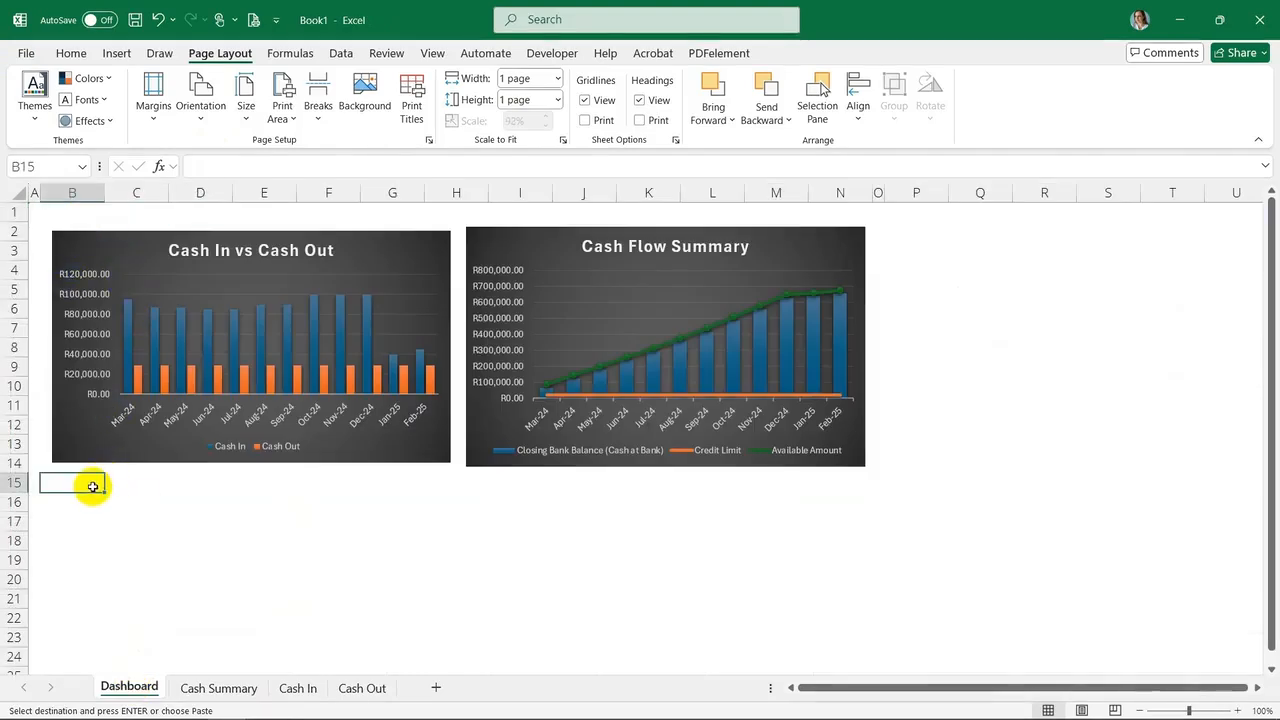
key("ctrl+v")
Move the pasted title rows to the top of the Dashboard, inserting them as rows 2 and 3 above the charts
left_click_drag(14, 483, 12, 502)
key("ctrl+c")
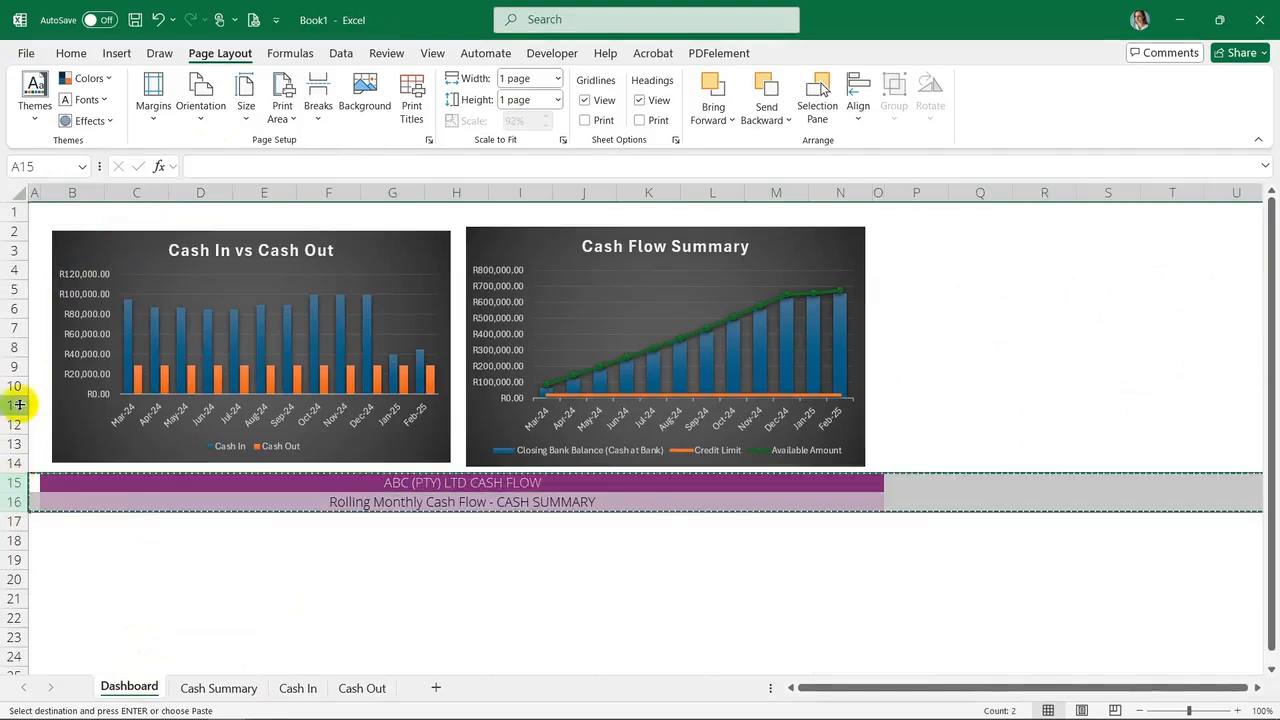
right_click(12, 231)
left_click(70, 397)
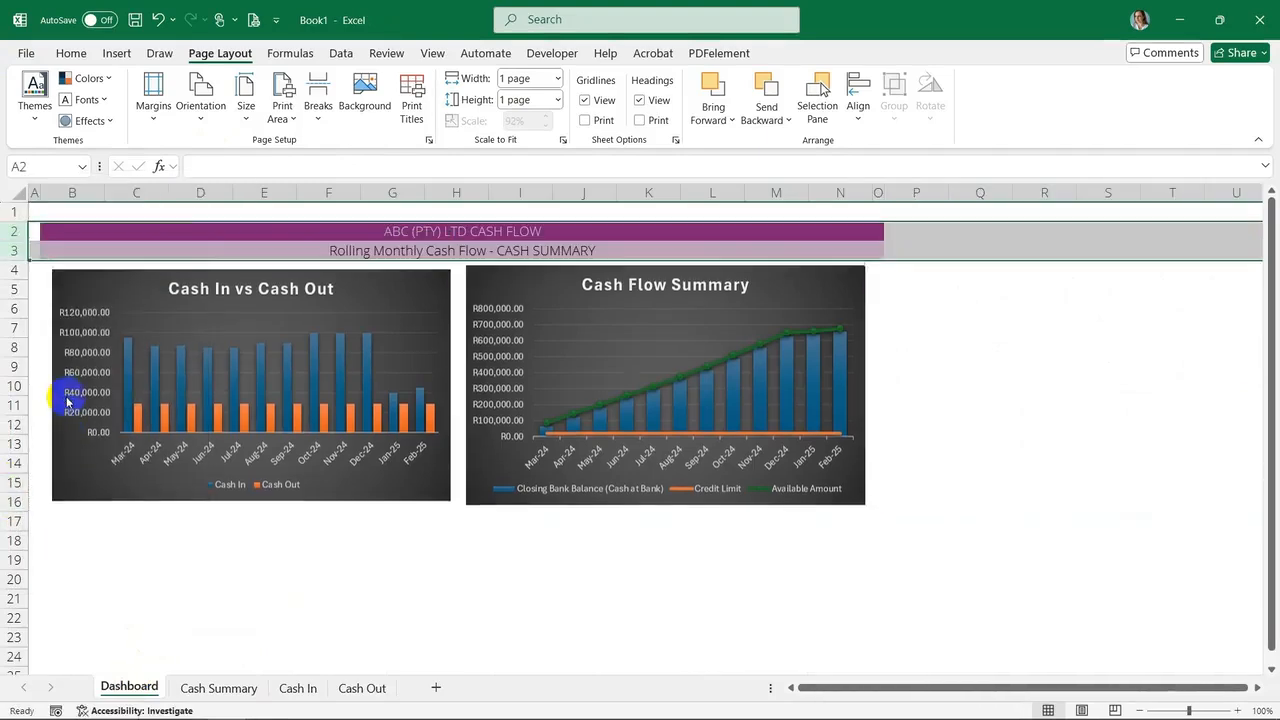
left_click(210, 235)
left_click(186, 280)
left_click(735, 578)
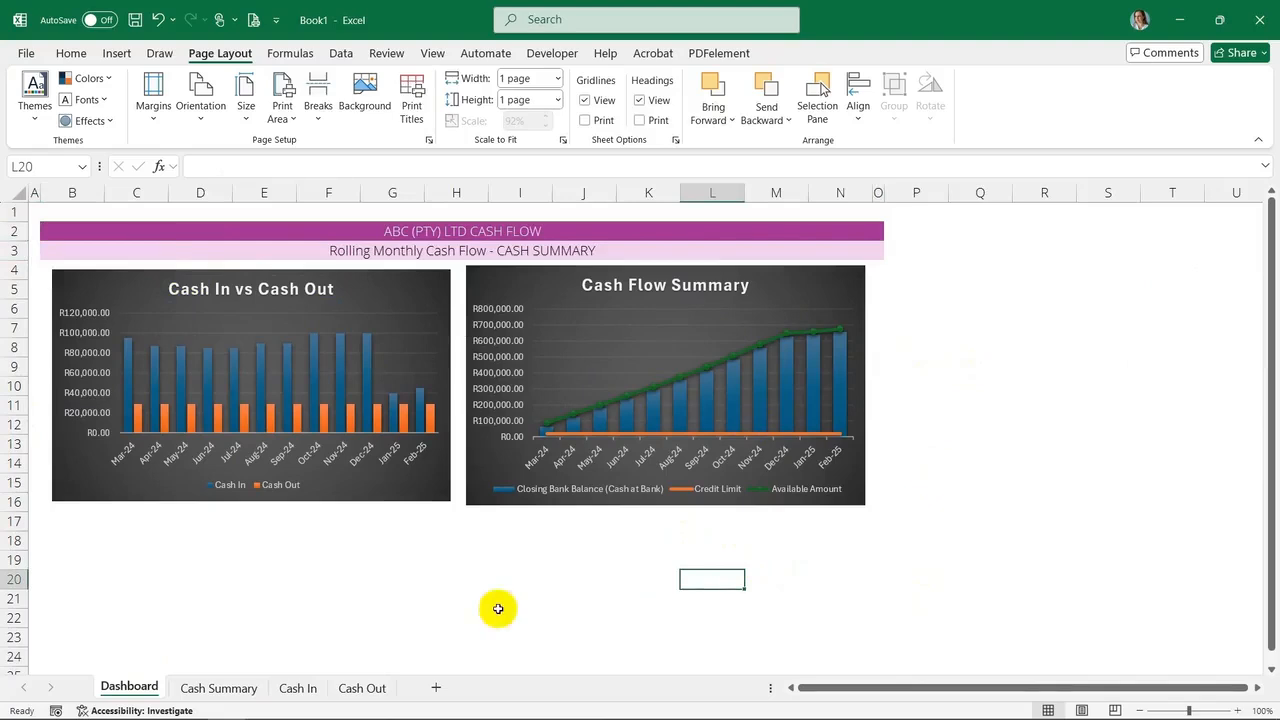
left_click(410, 562)
left_click(122, 535)
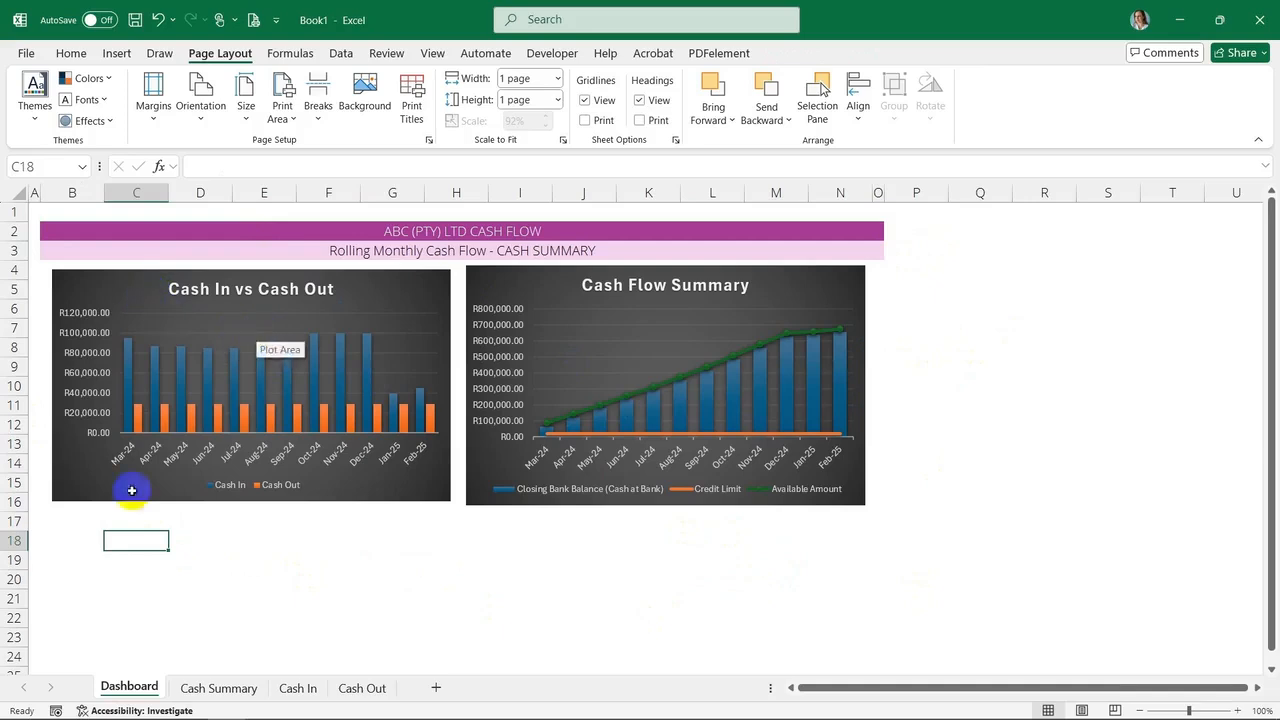
left_click(77, 520)
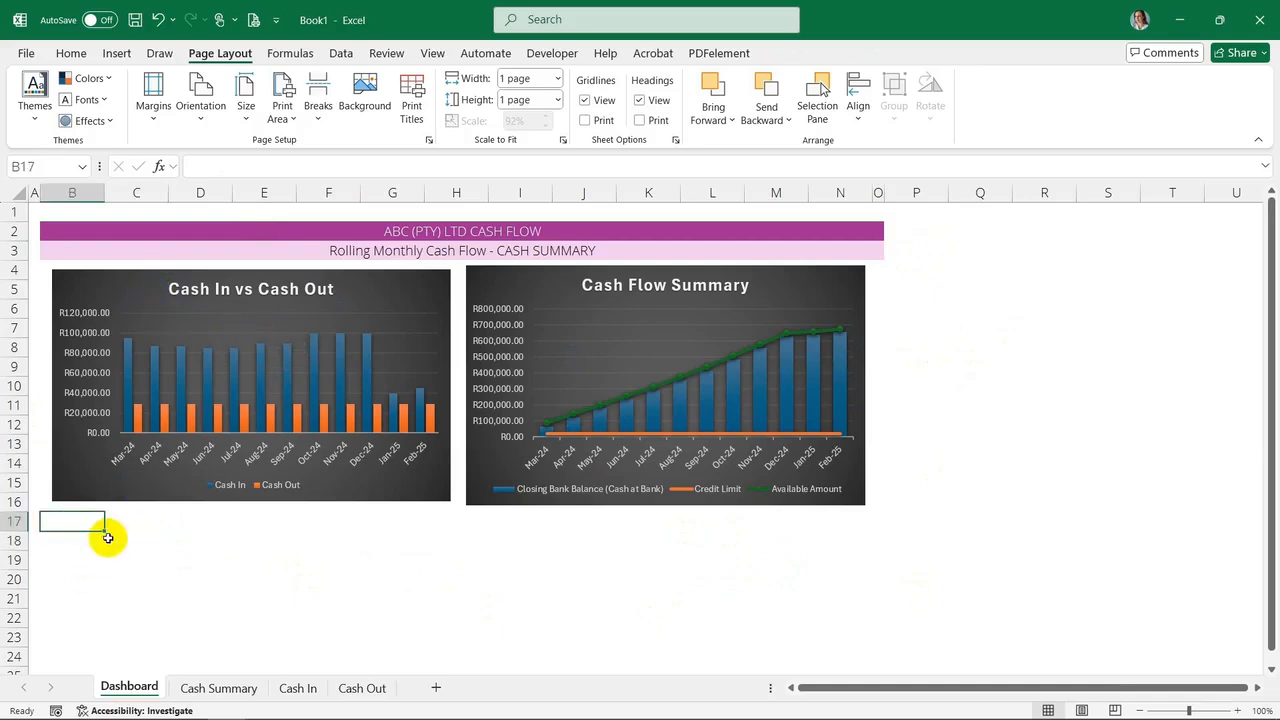
left_click(1181, 22)
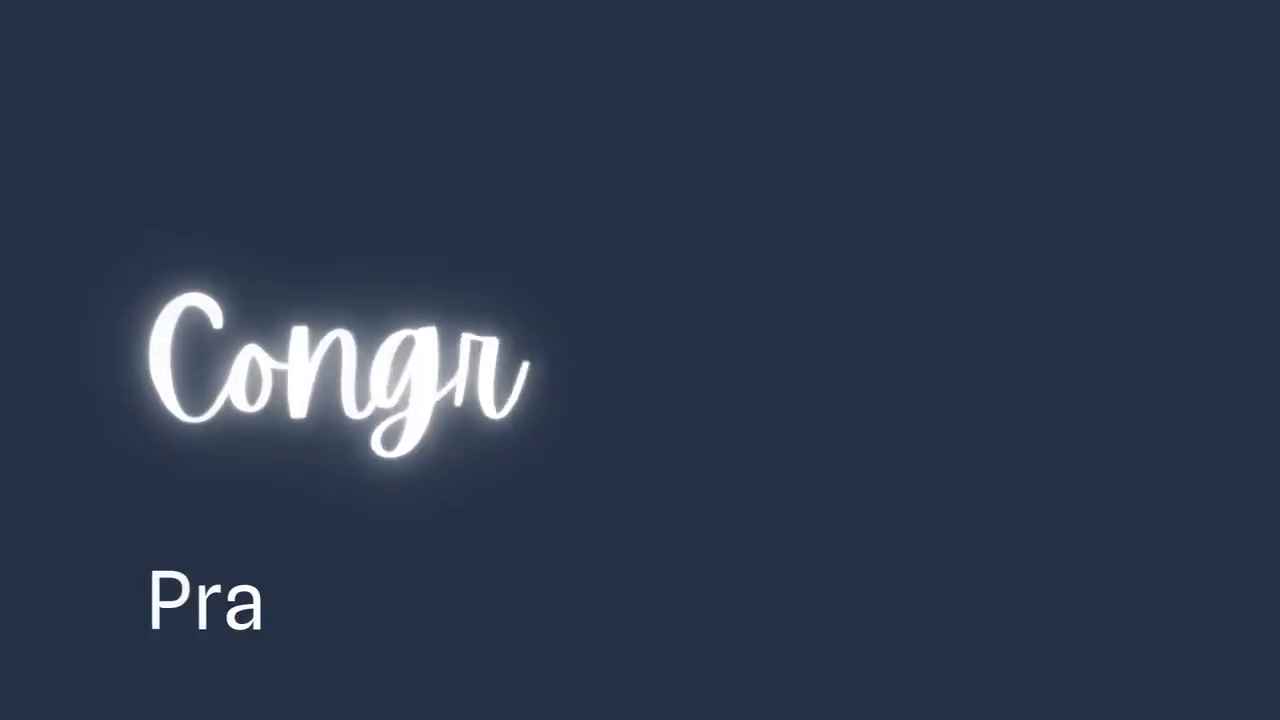